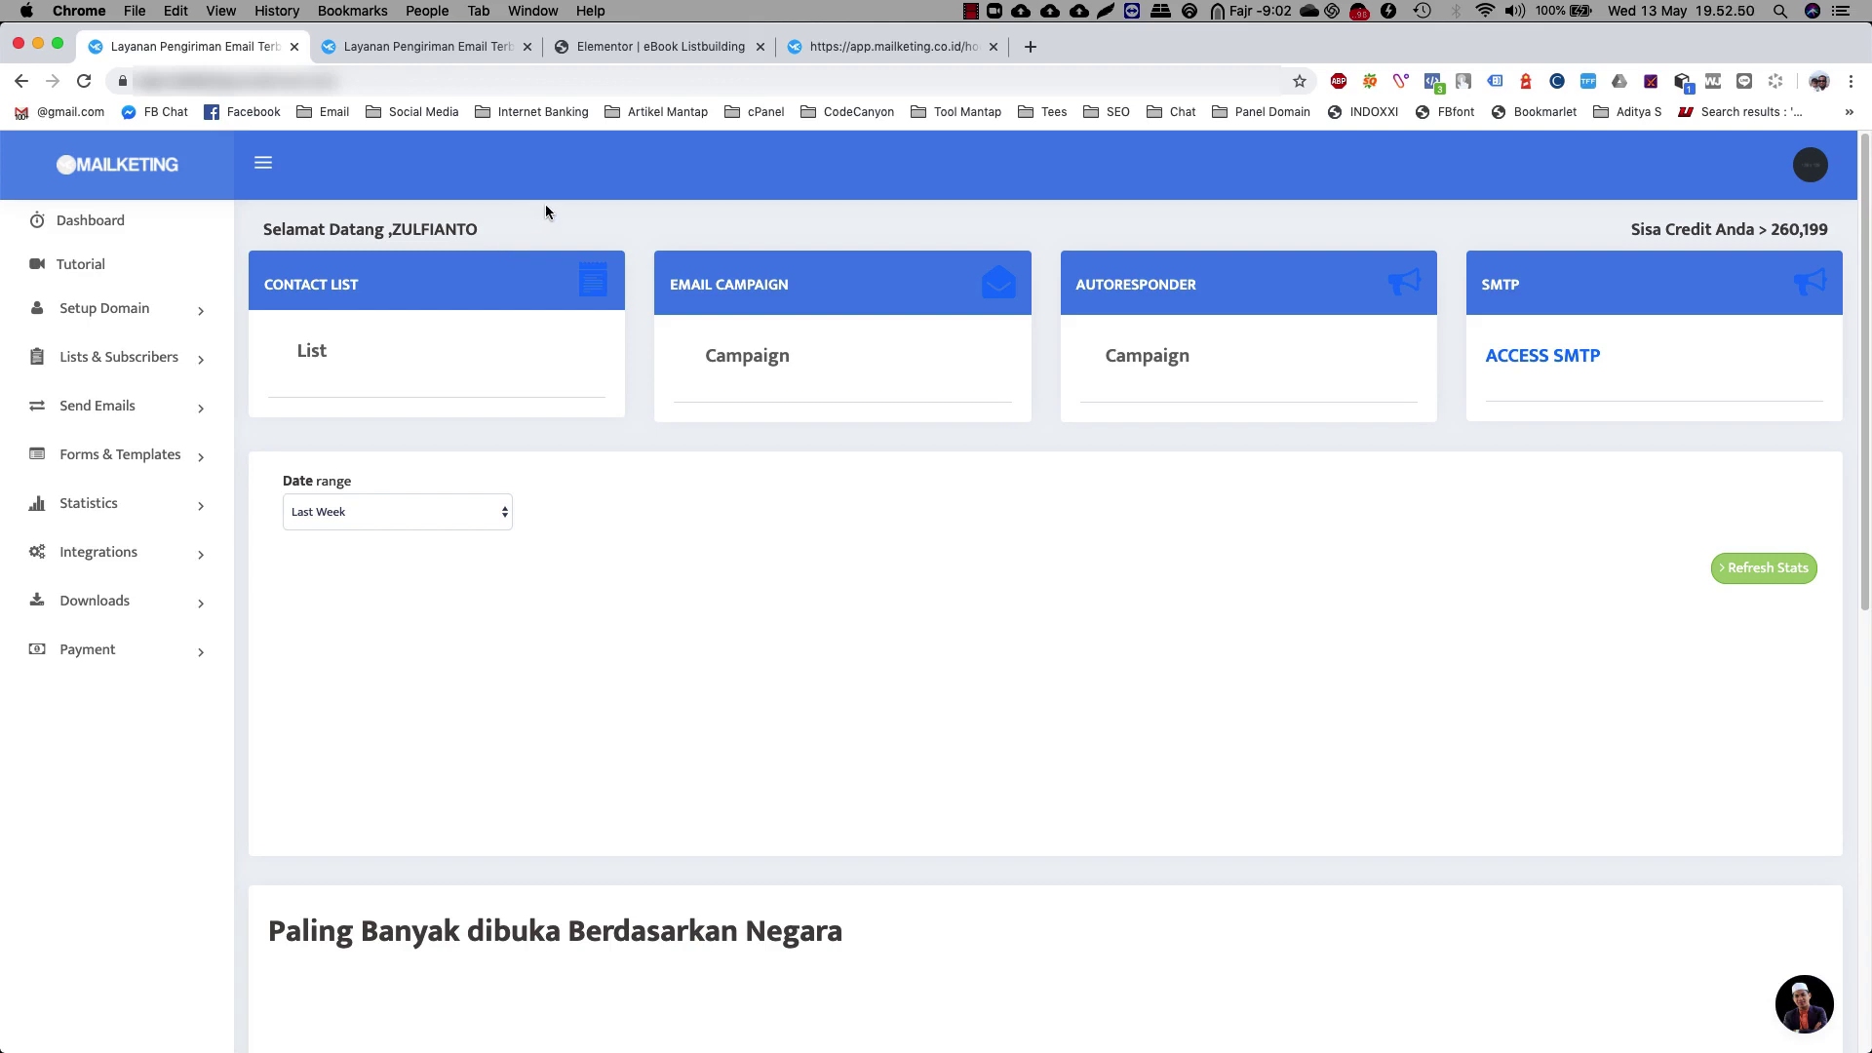
Switch to the browser tab with the Elementor editor for the eBook Listbuilding page
click(661, 49)
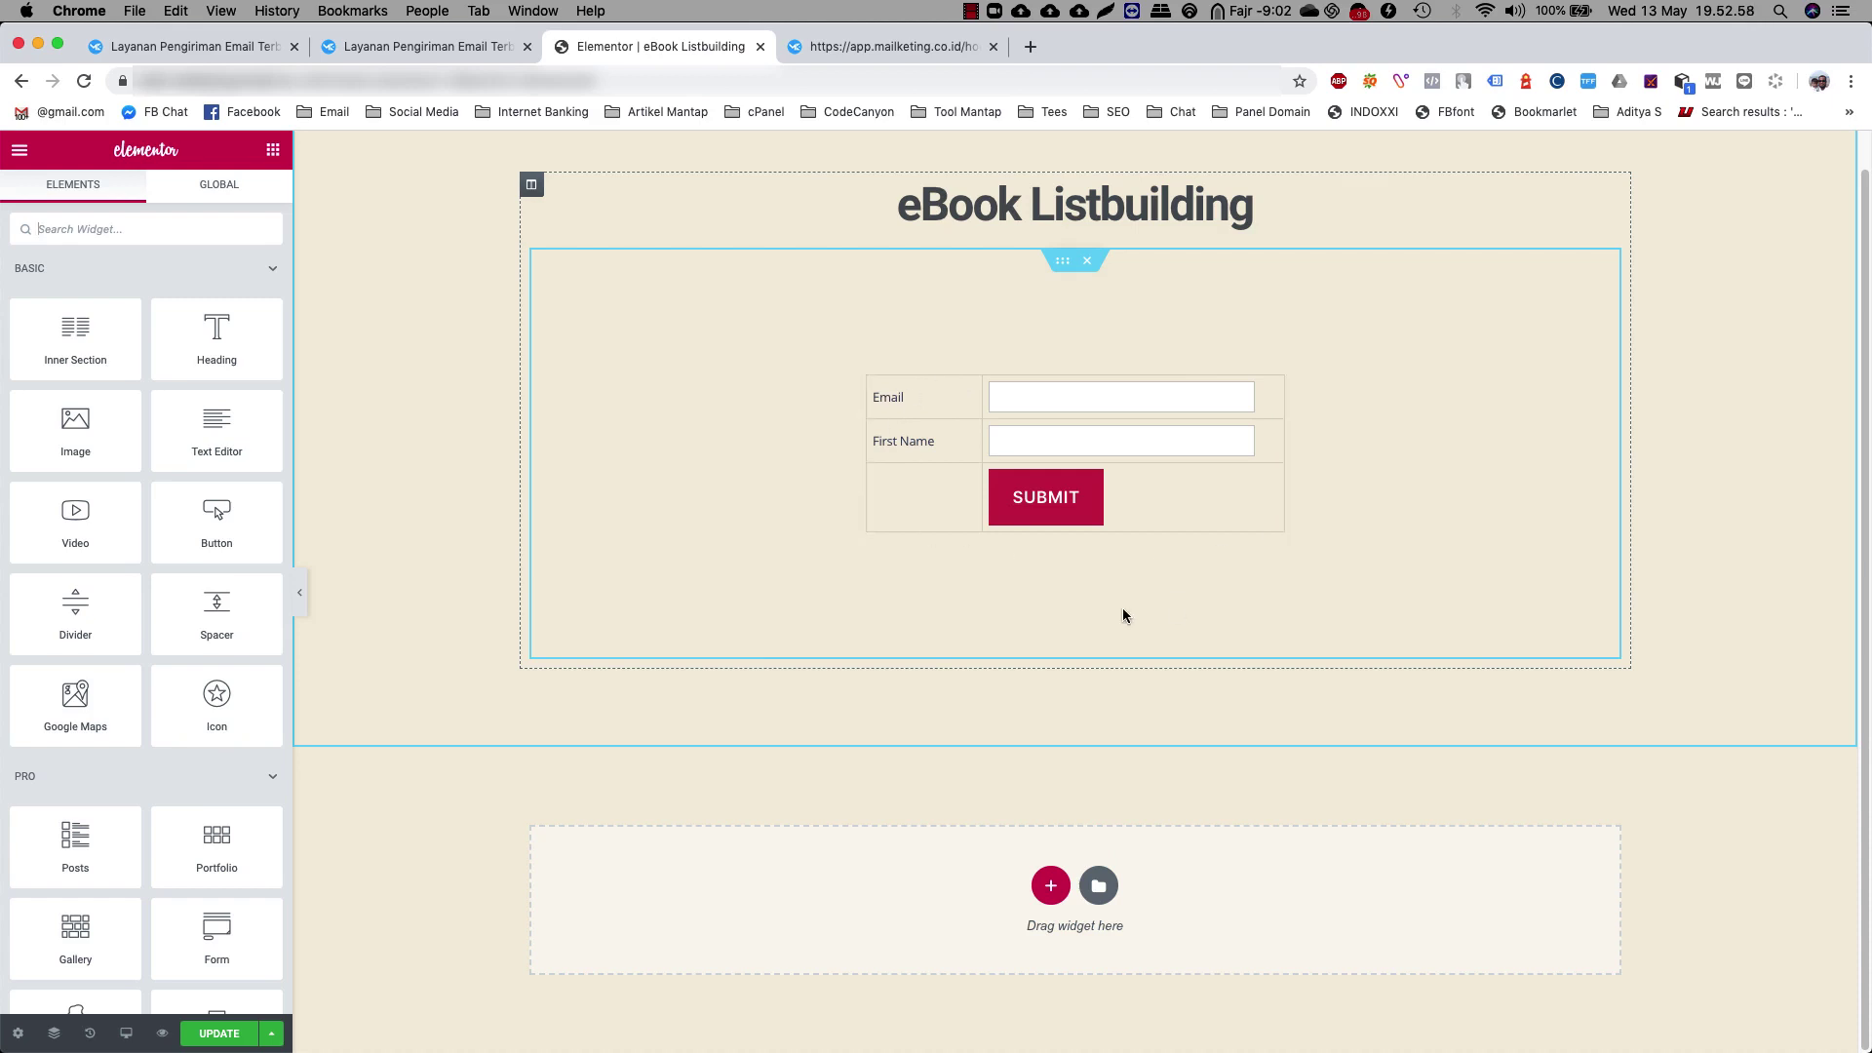
click(1081, 394)
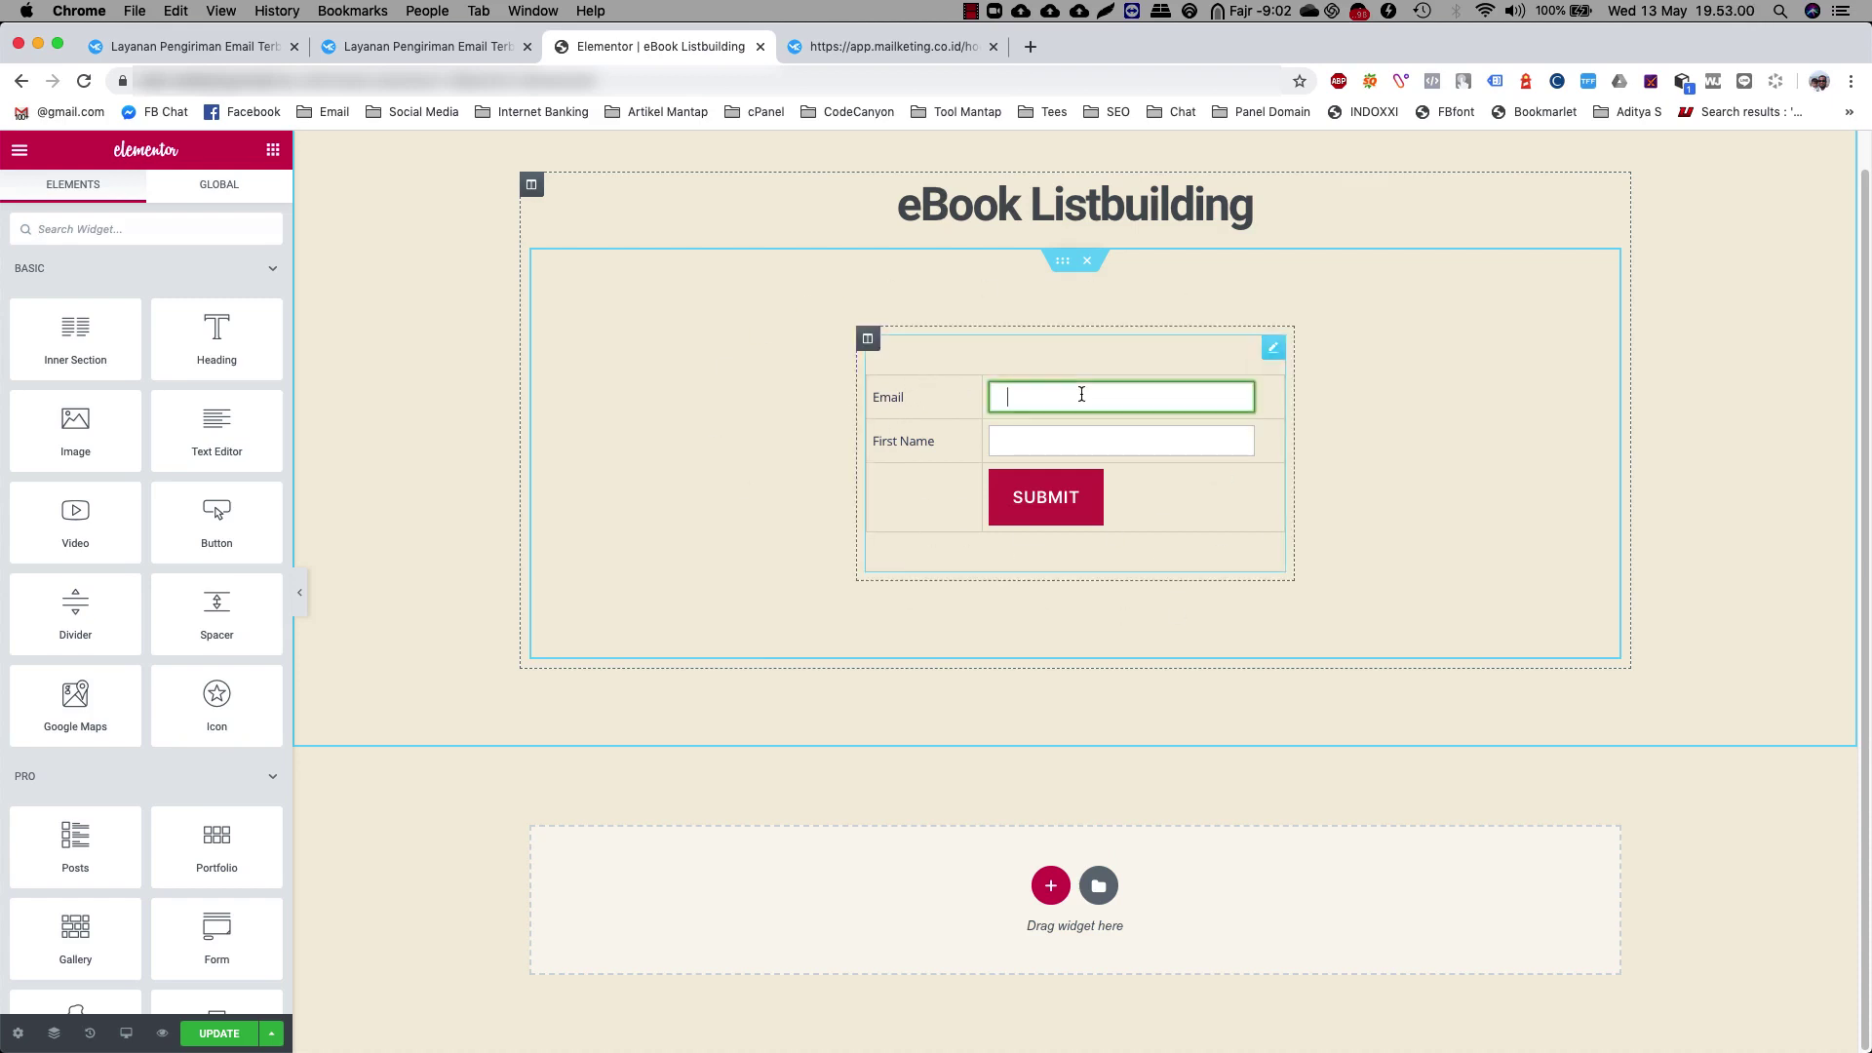
click(1065, 431)
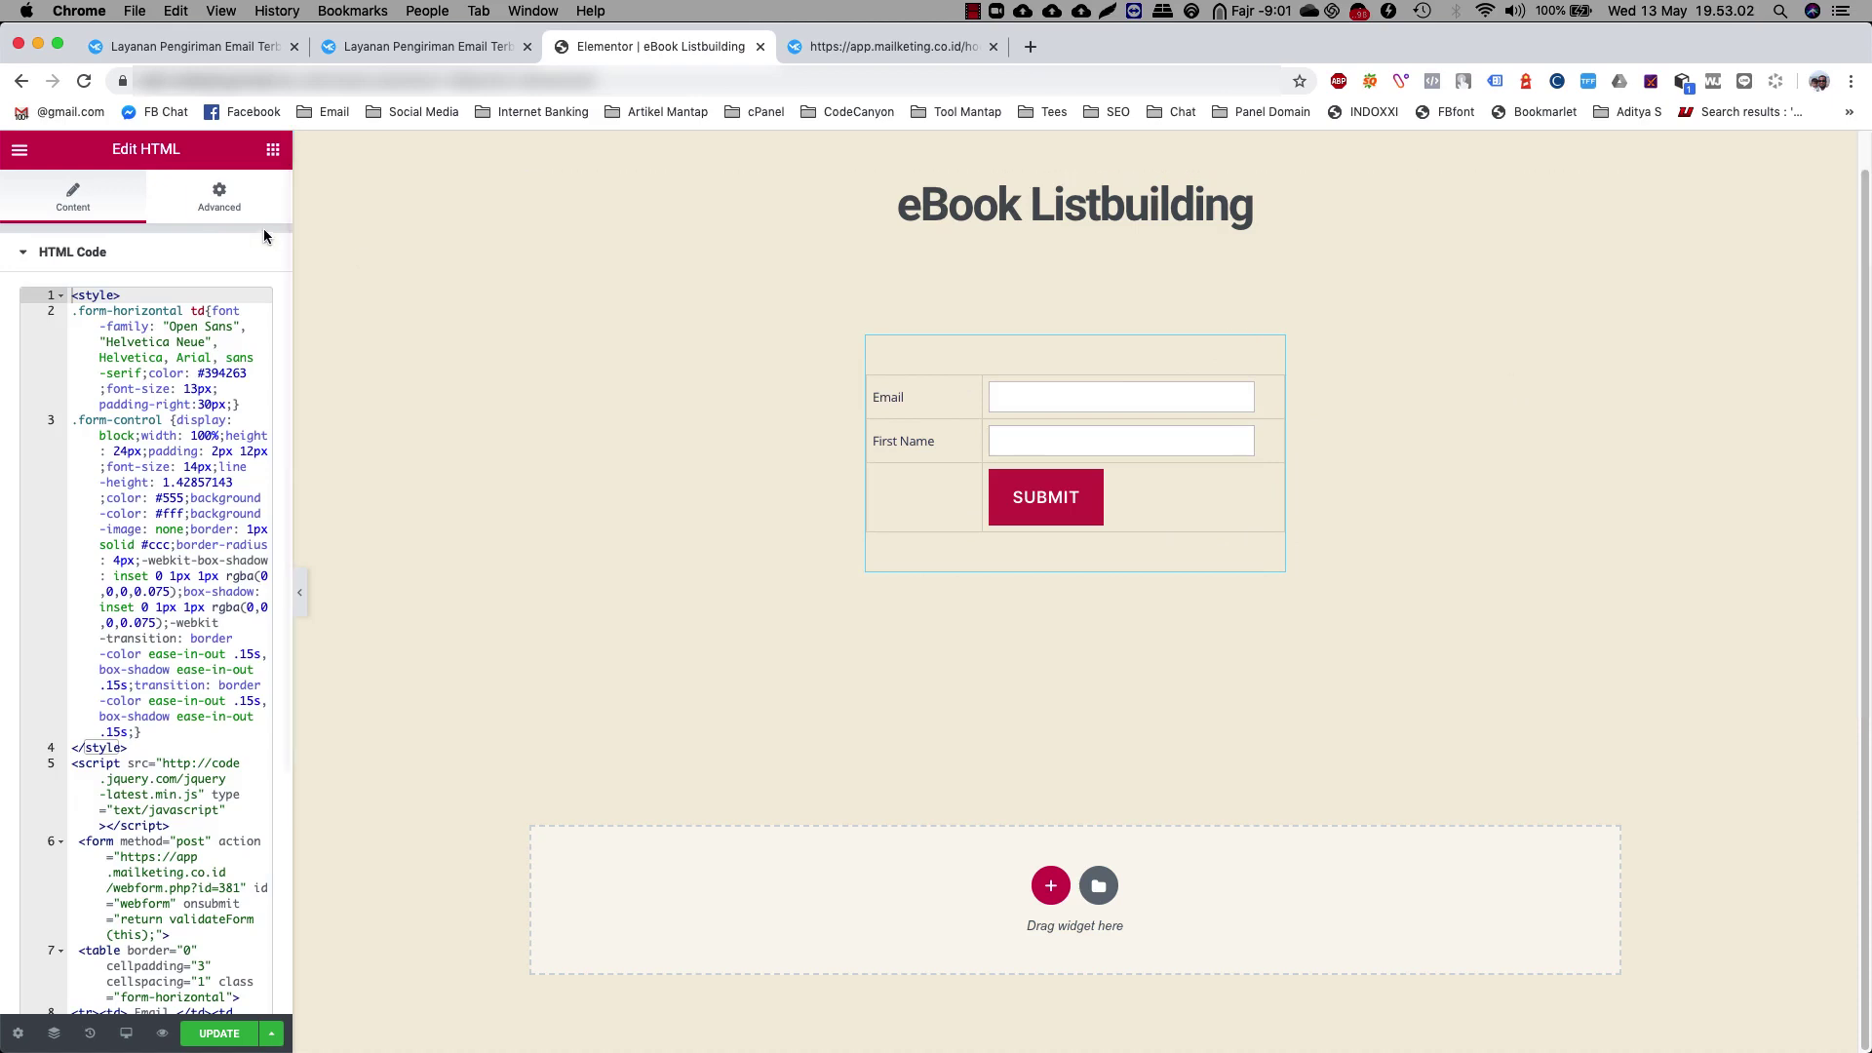
click(273, 149)
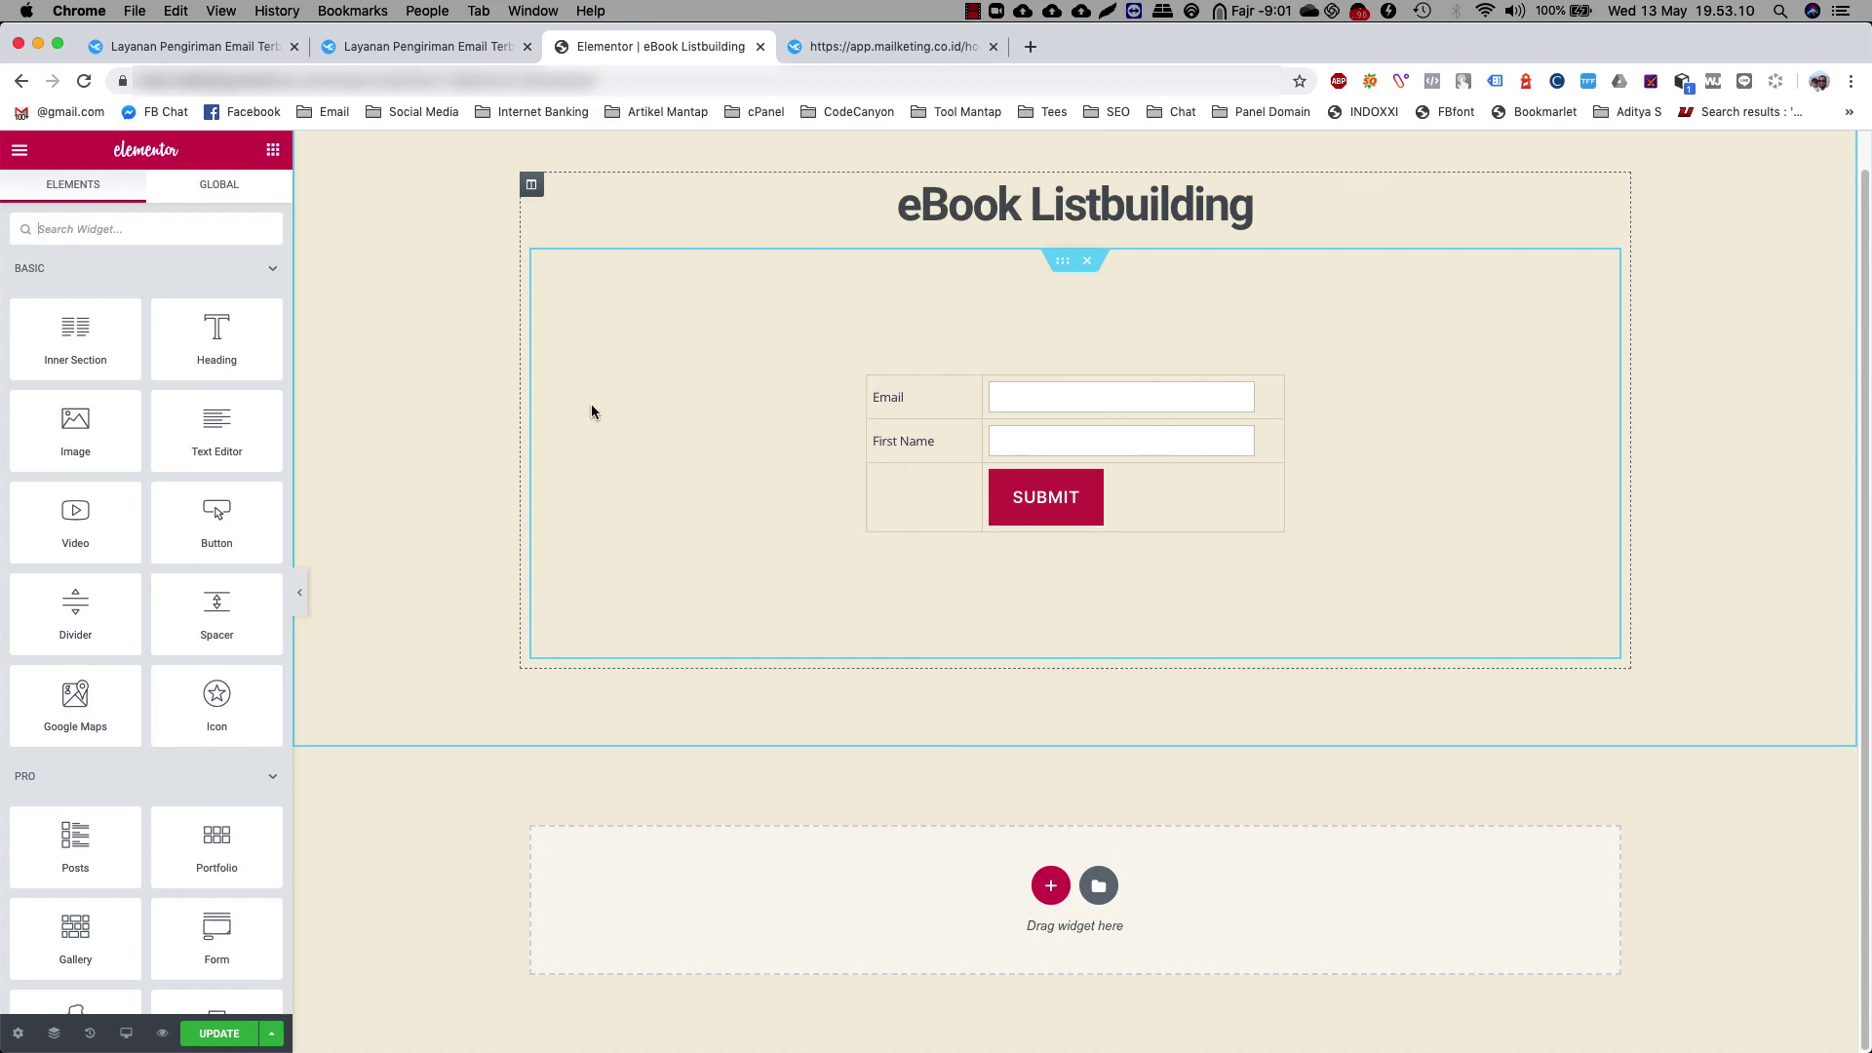
scroll(221, 535, down, 5)
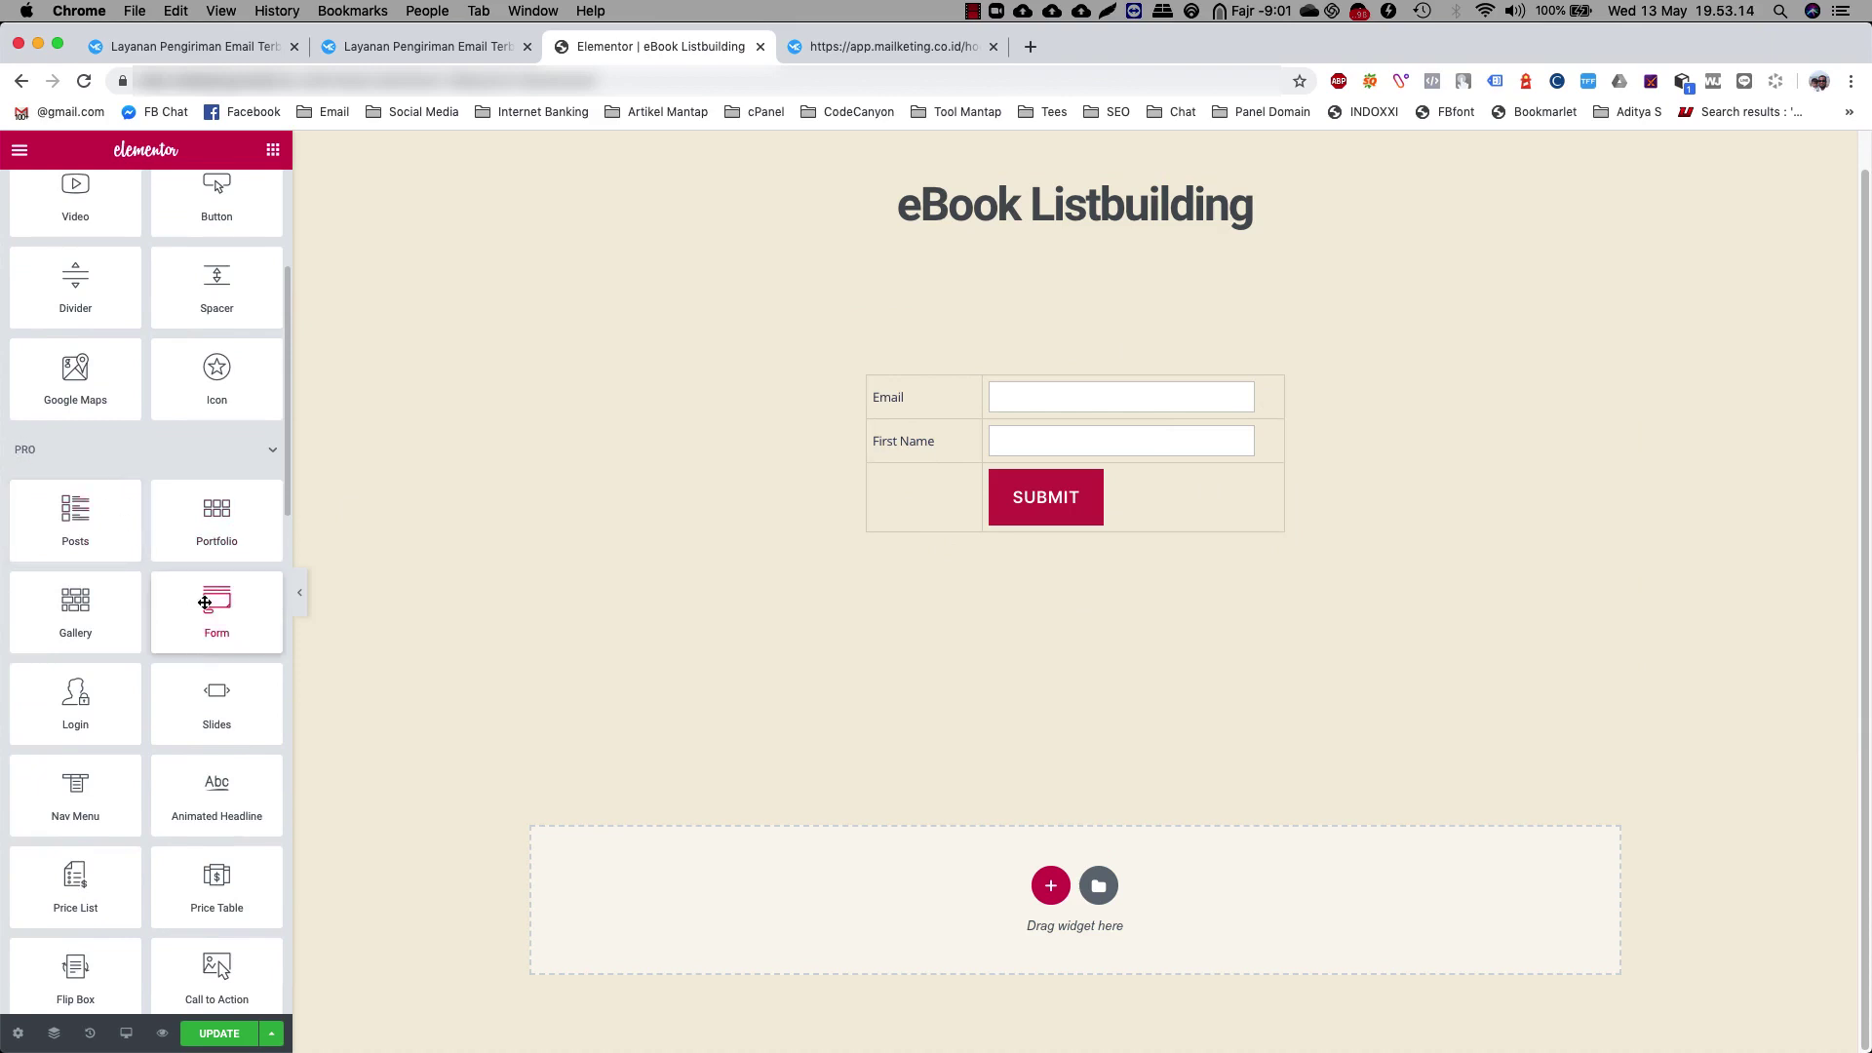
Add a single-column section below the form with content width 600
click(1051, 886)
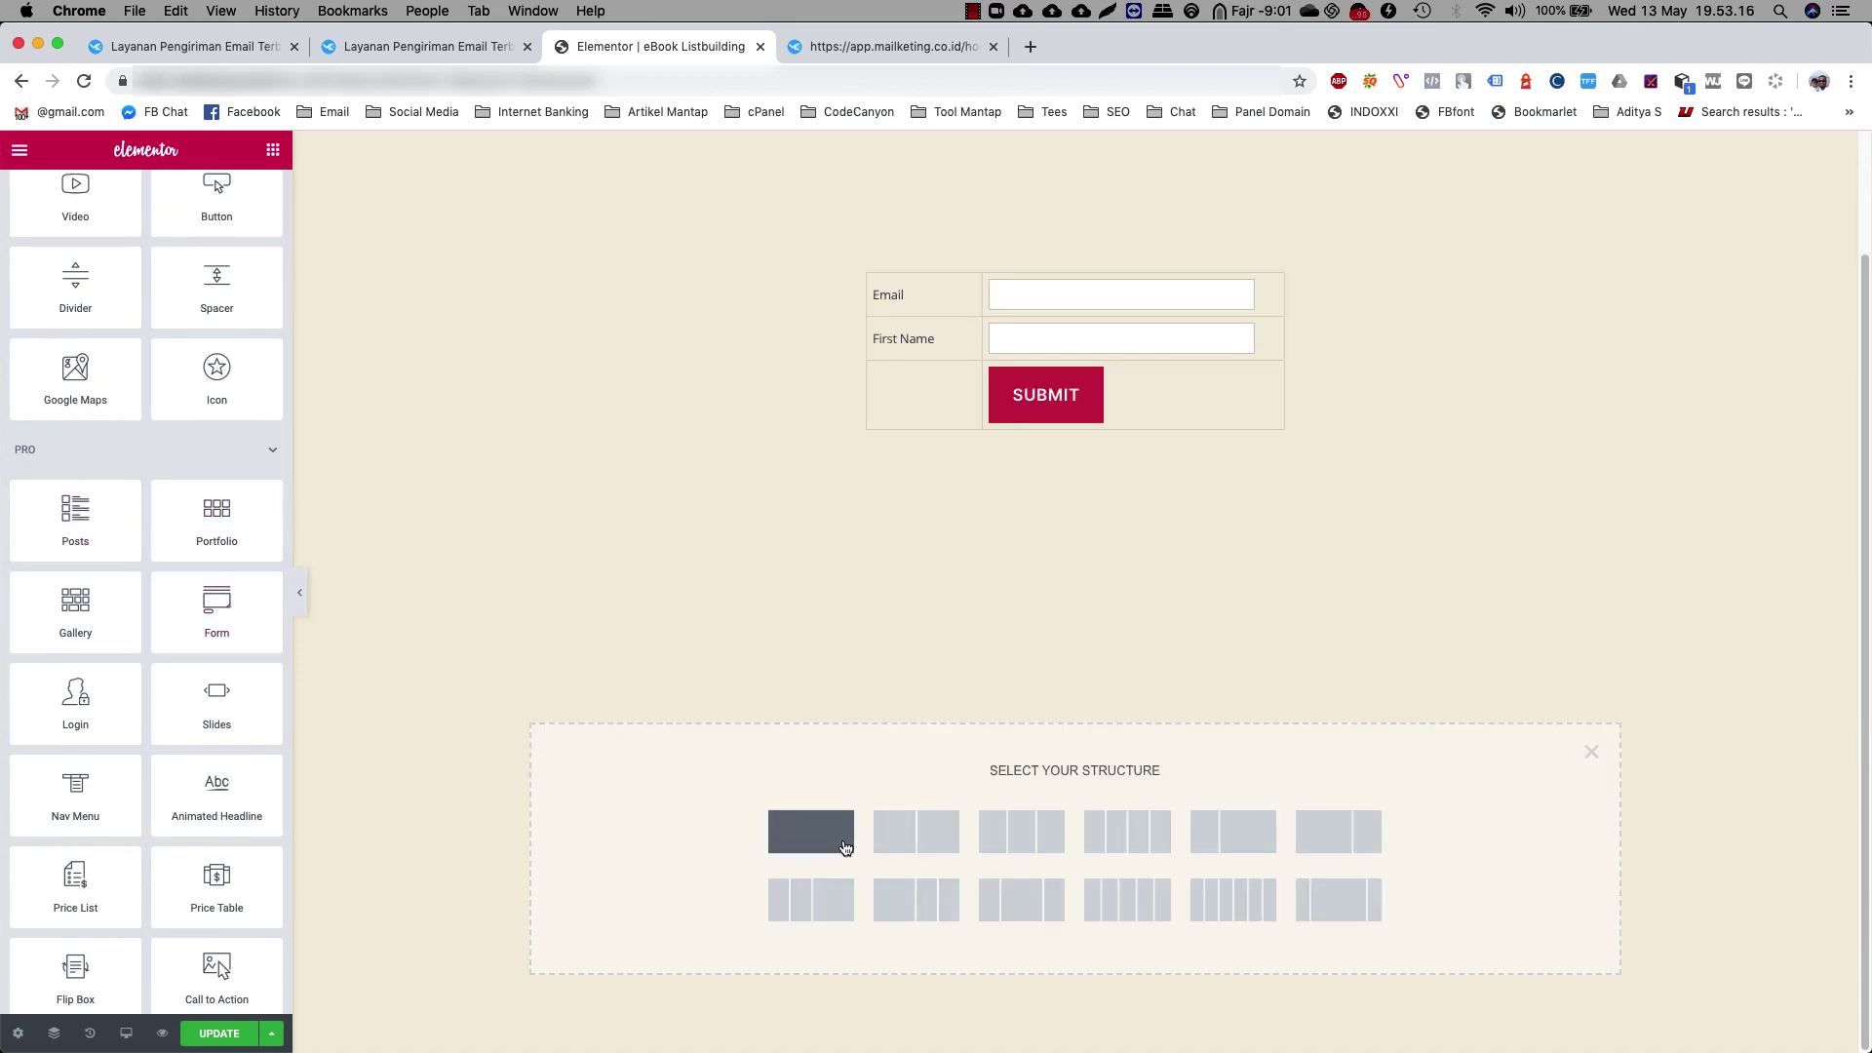
click(844, 846)
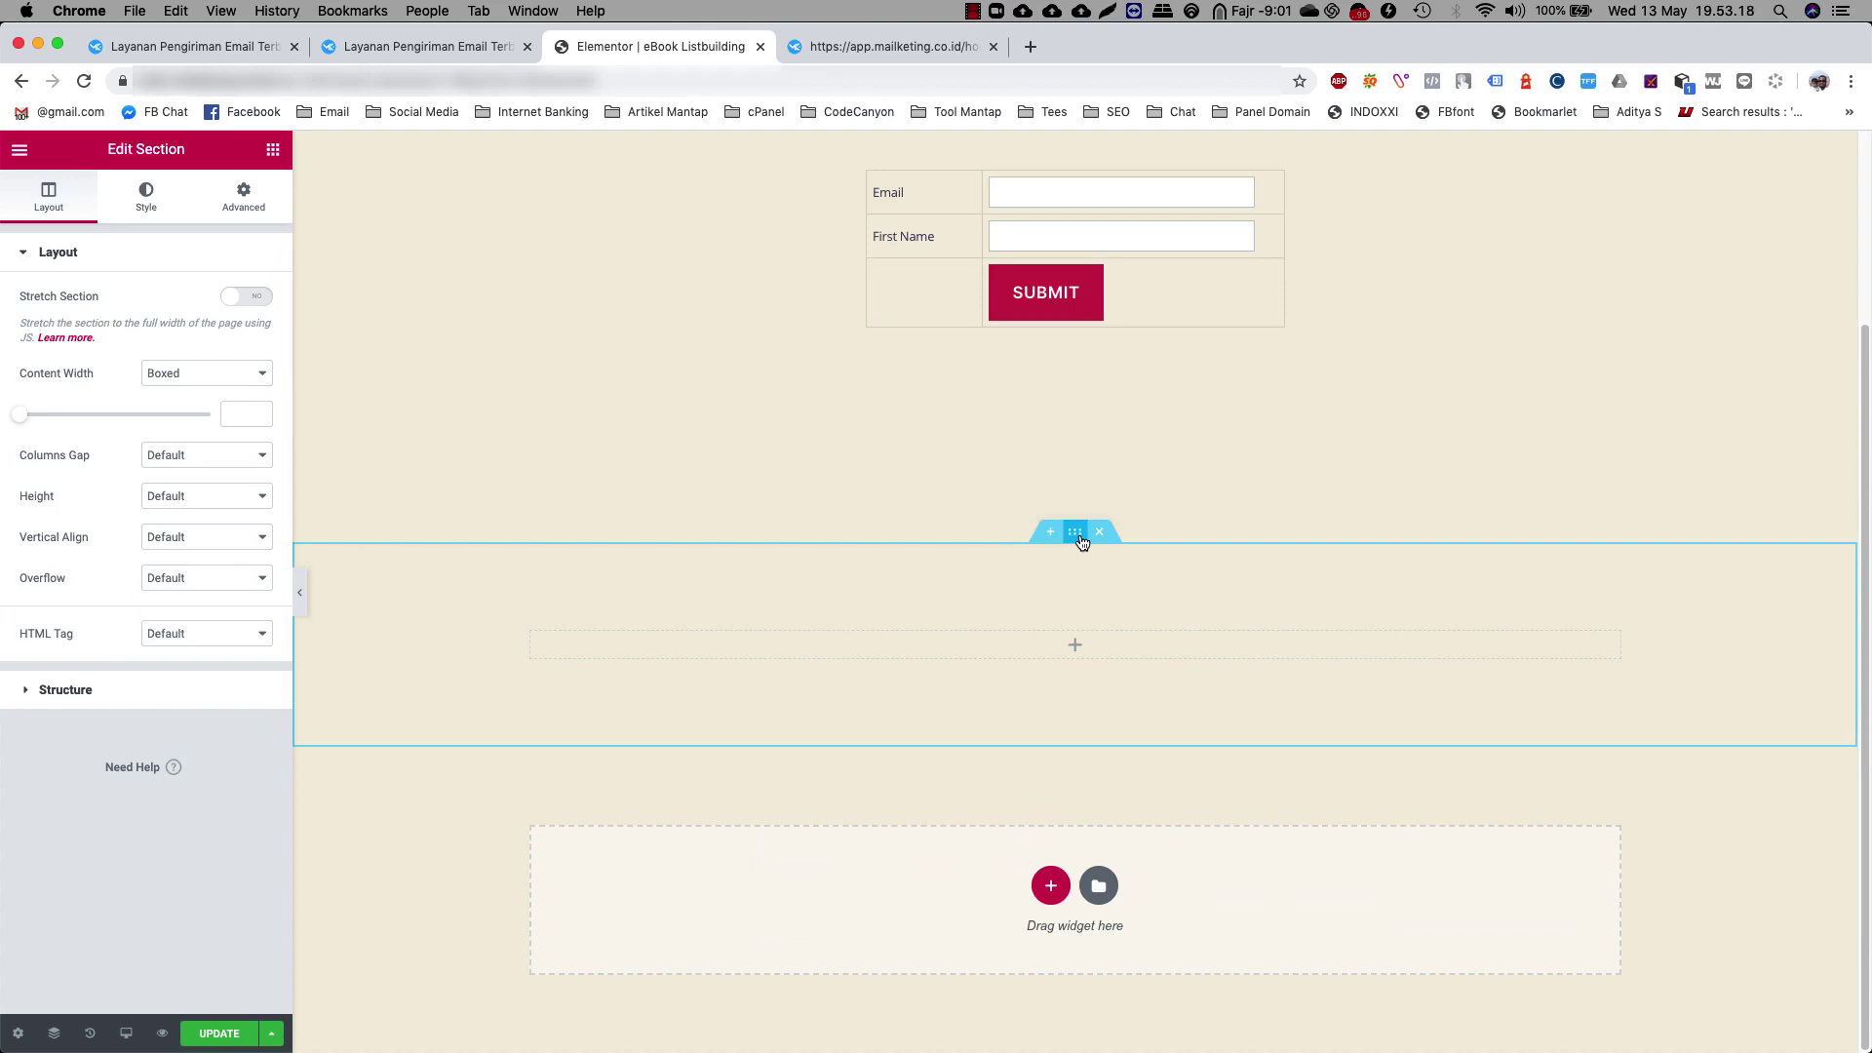
click(247, 410)
text(600)
Place a Divider widget in the new section and set its style to Pluses
click(273, 151)
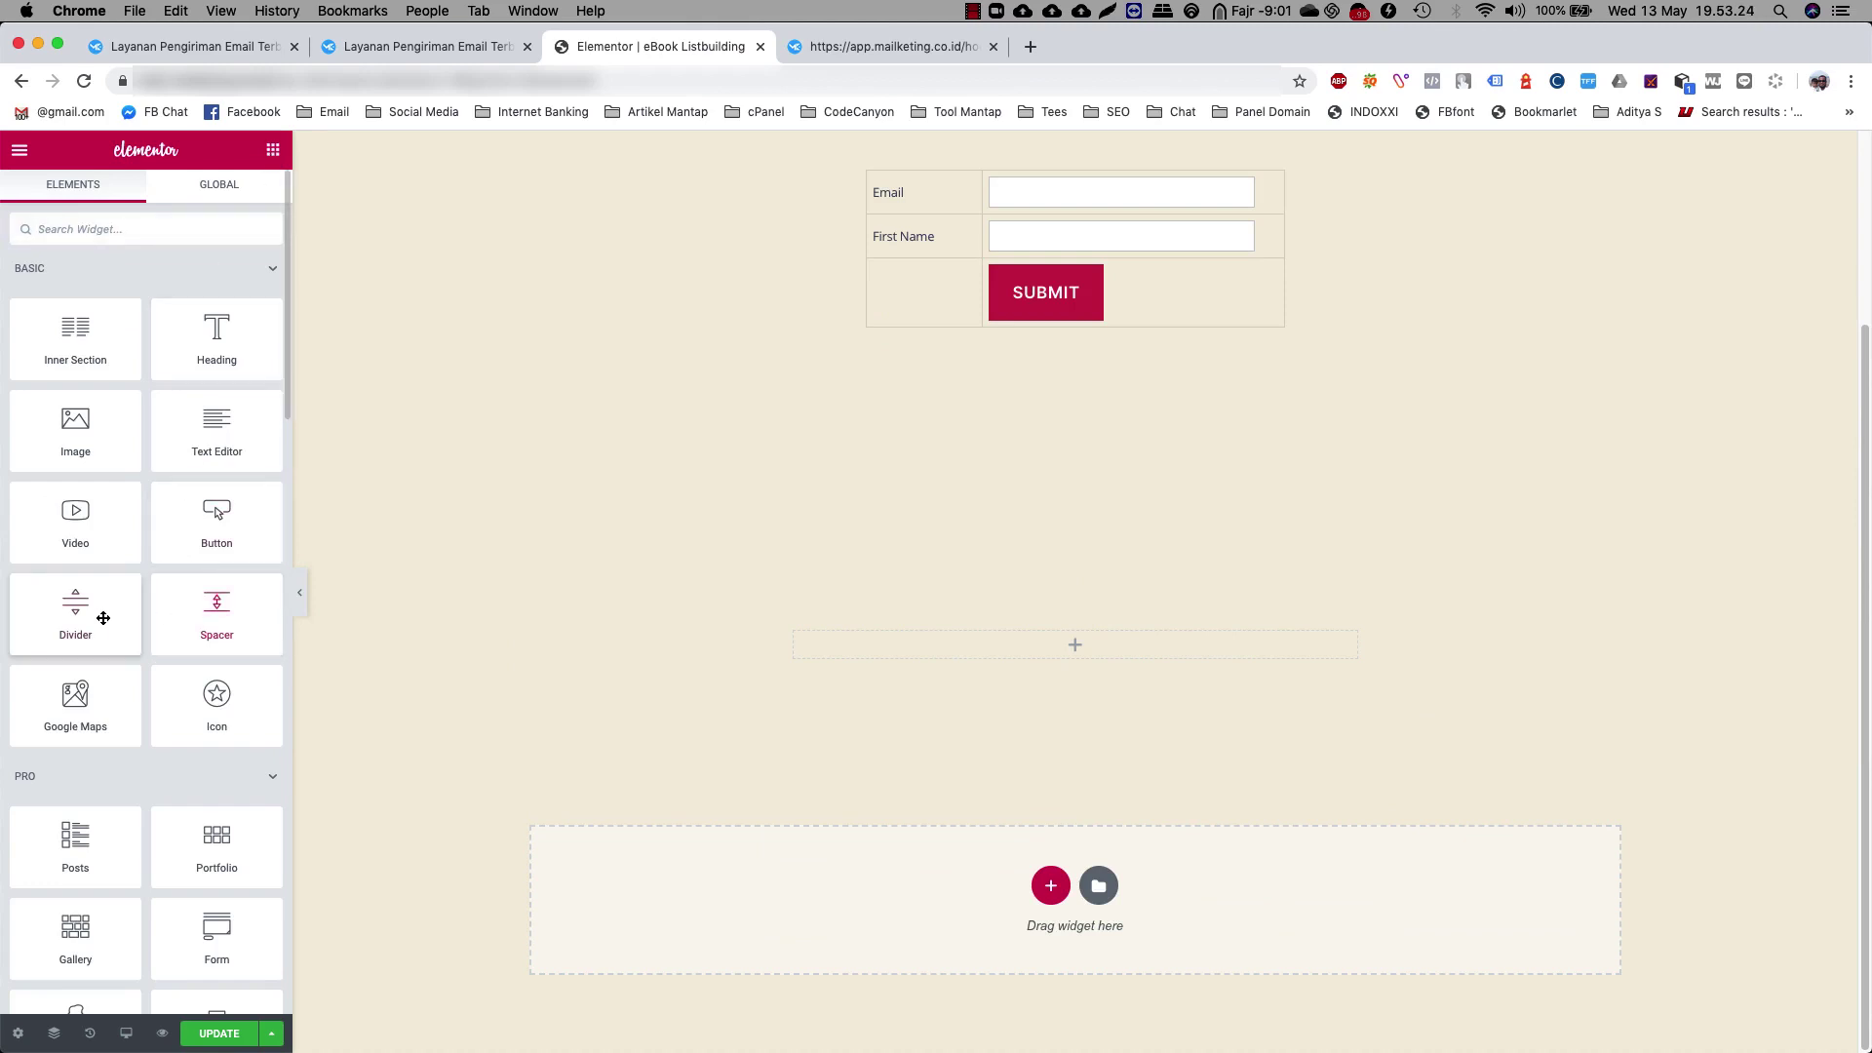
drag(100, 614, 1119, 645)
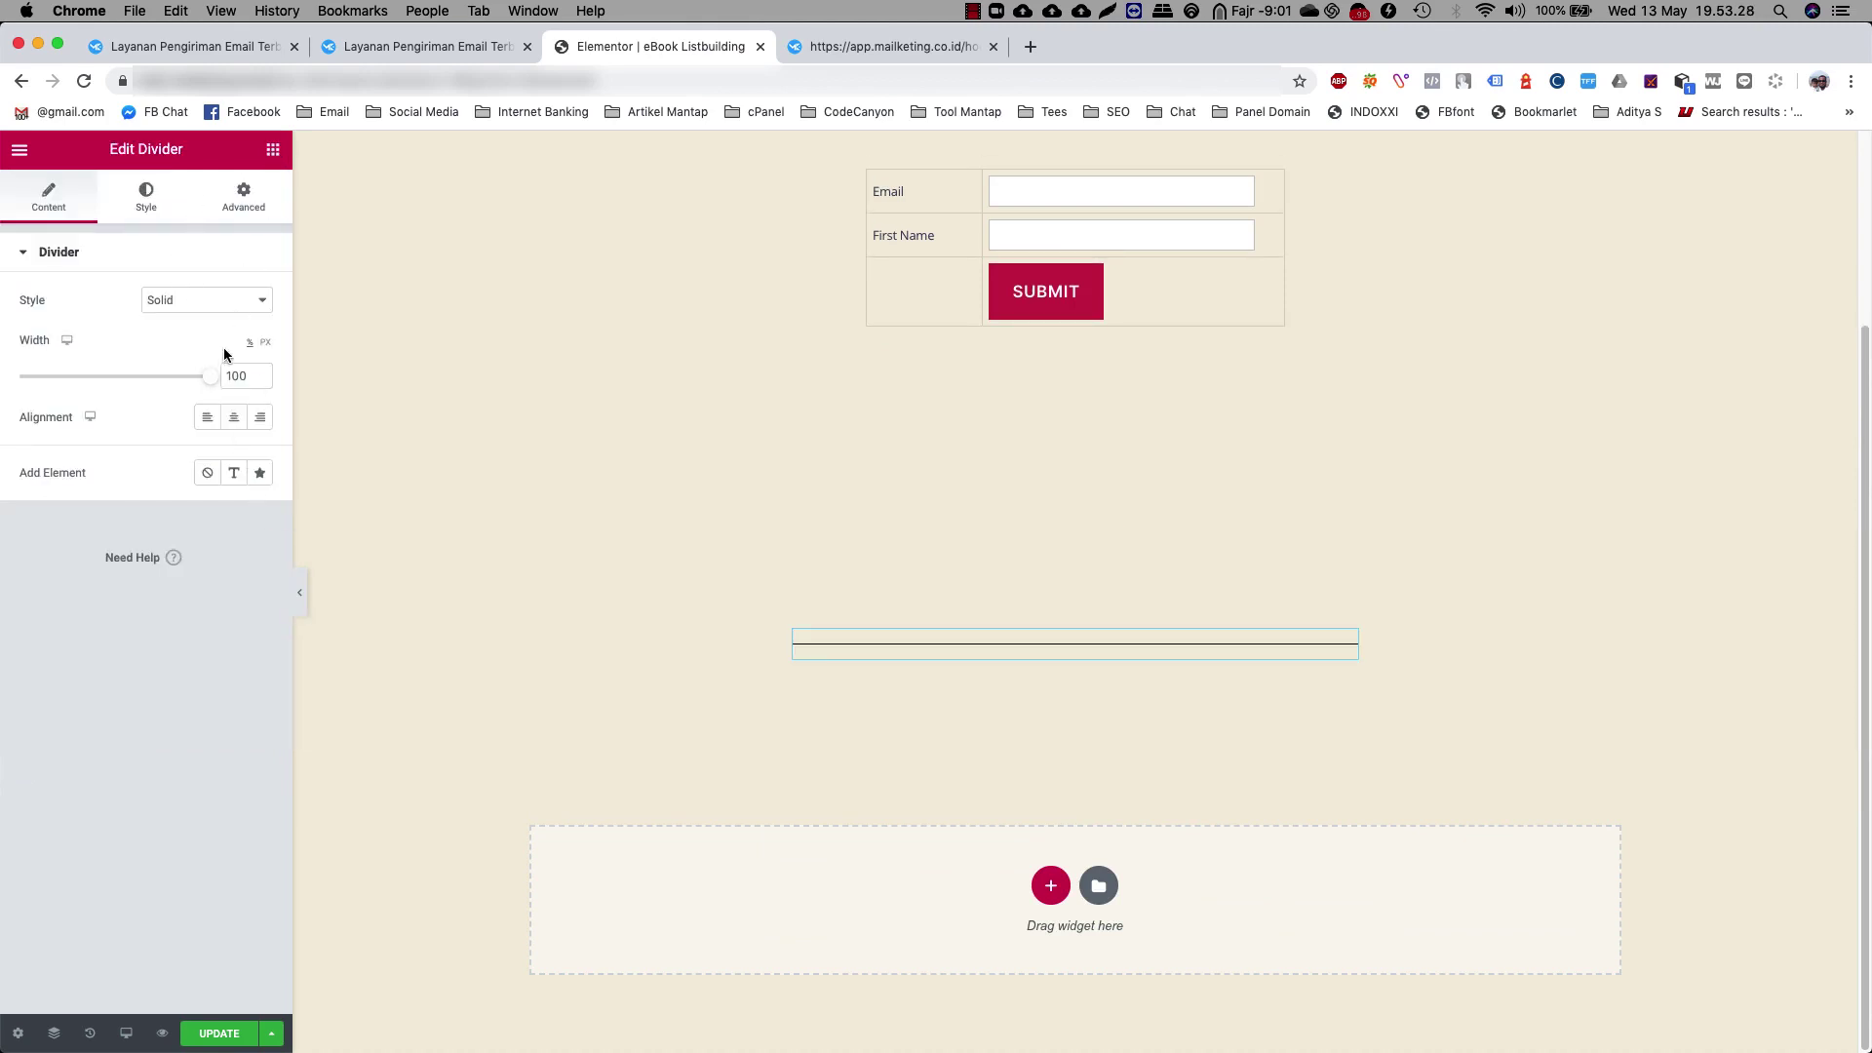
click(178, 304)
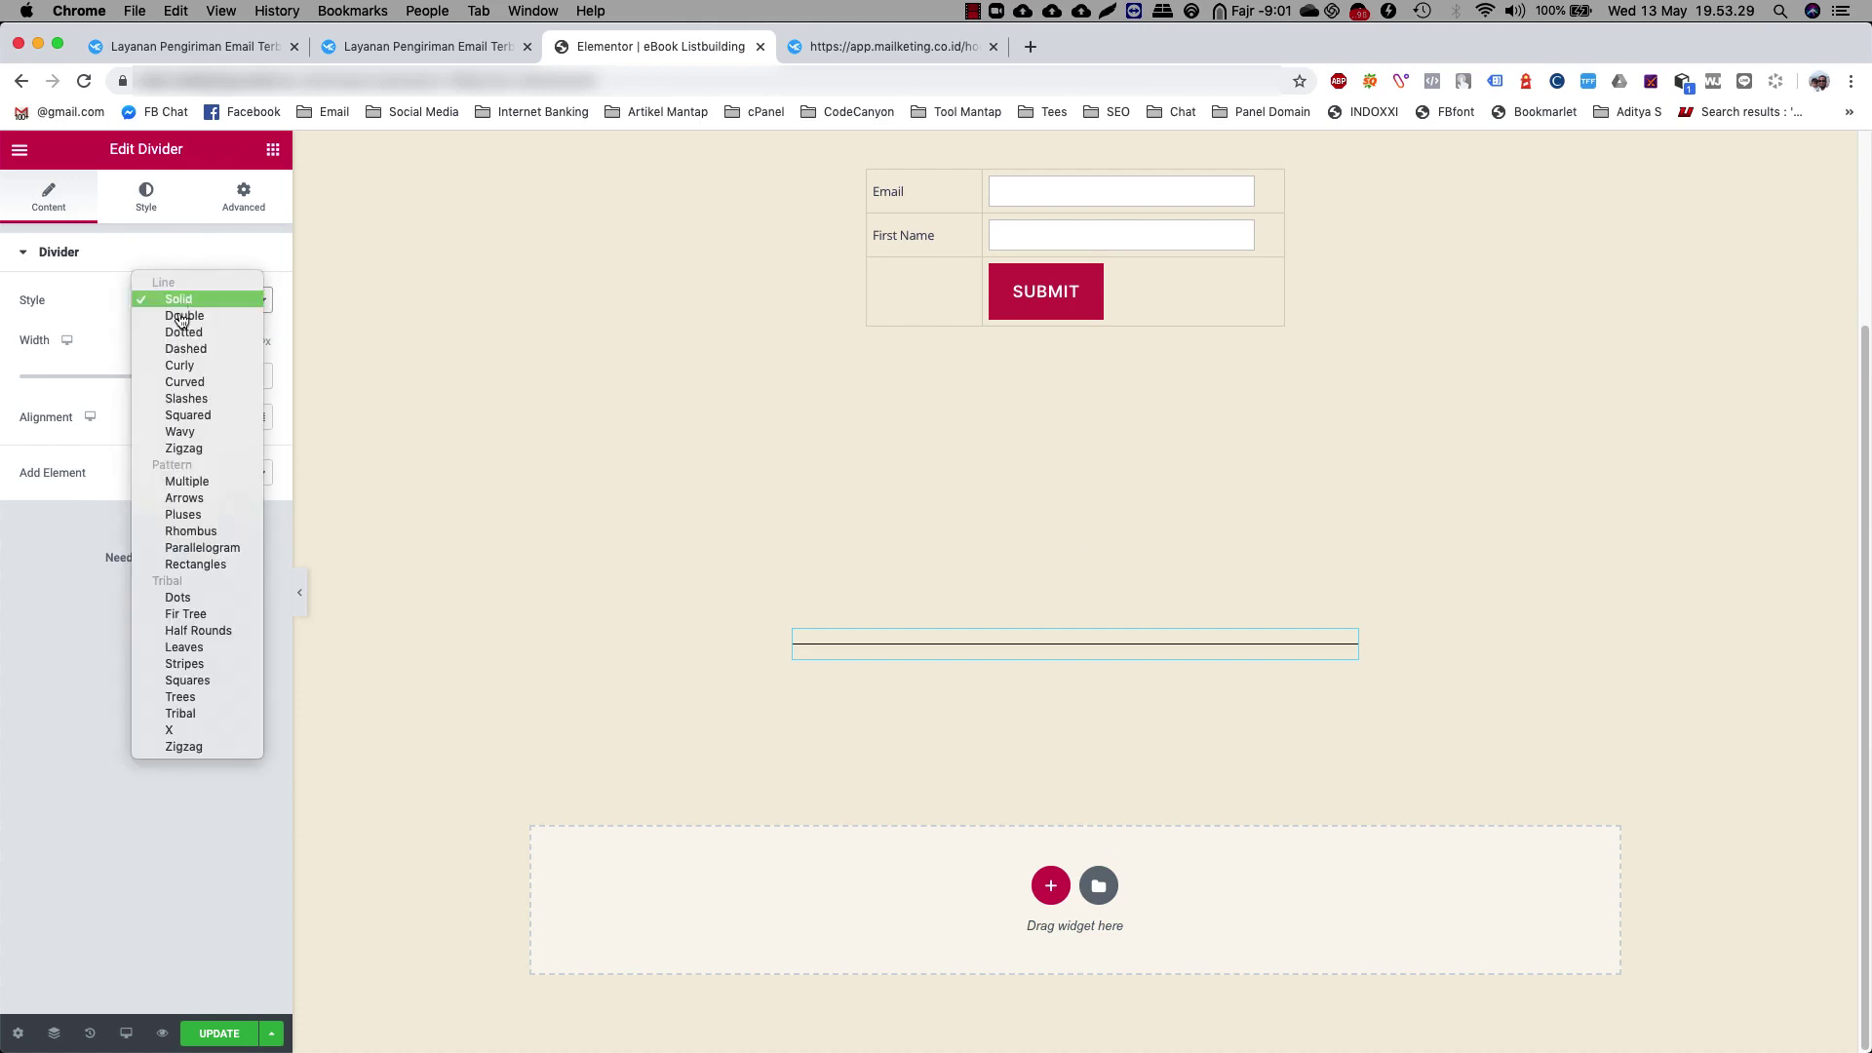
click(203, 519)
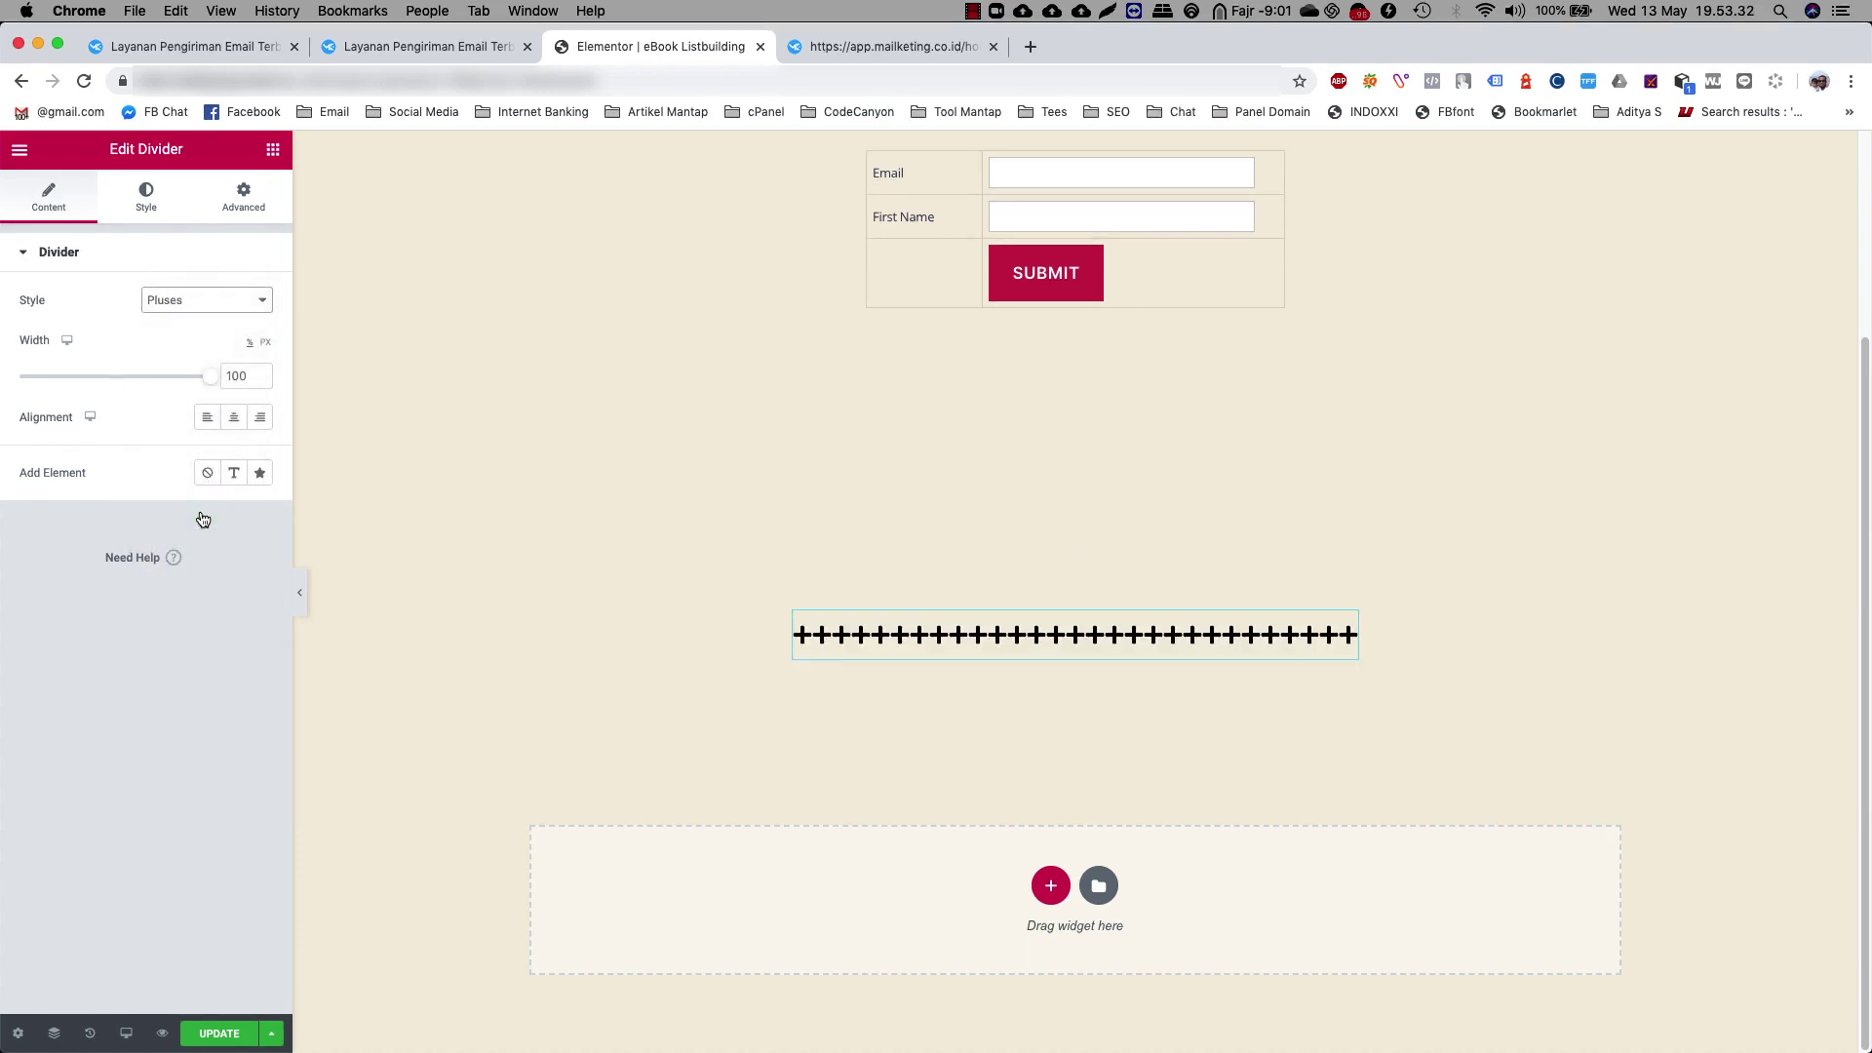
click(274, 152)
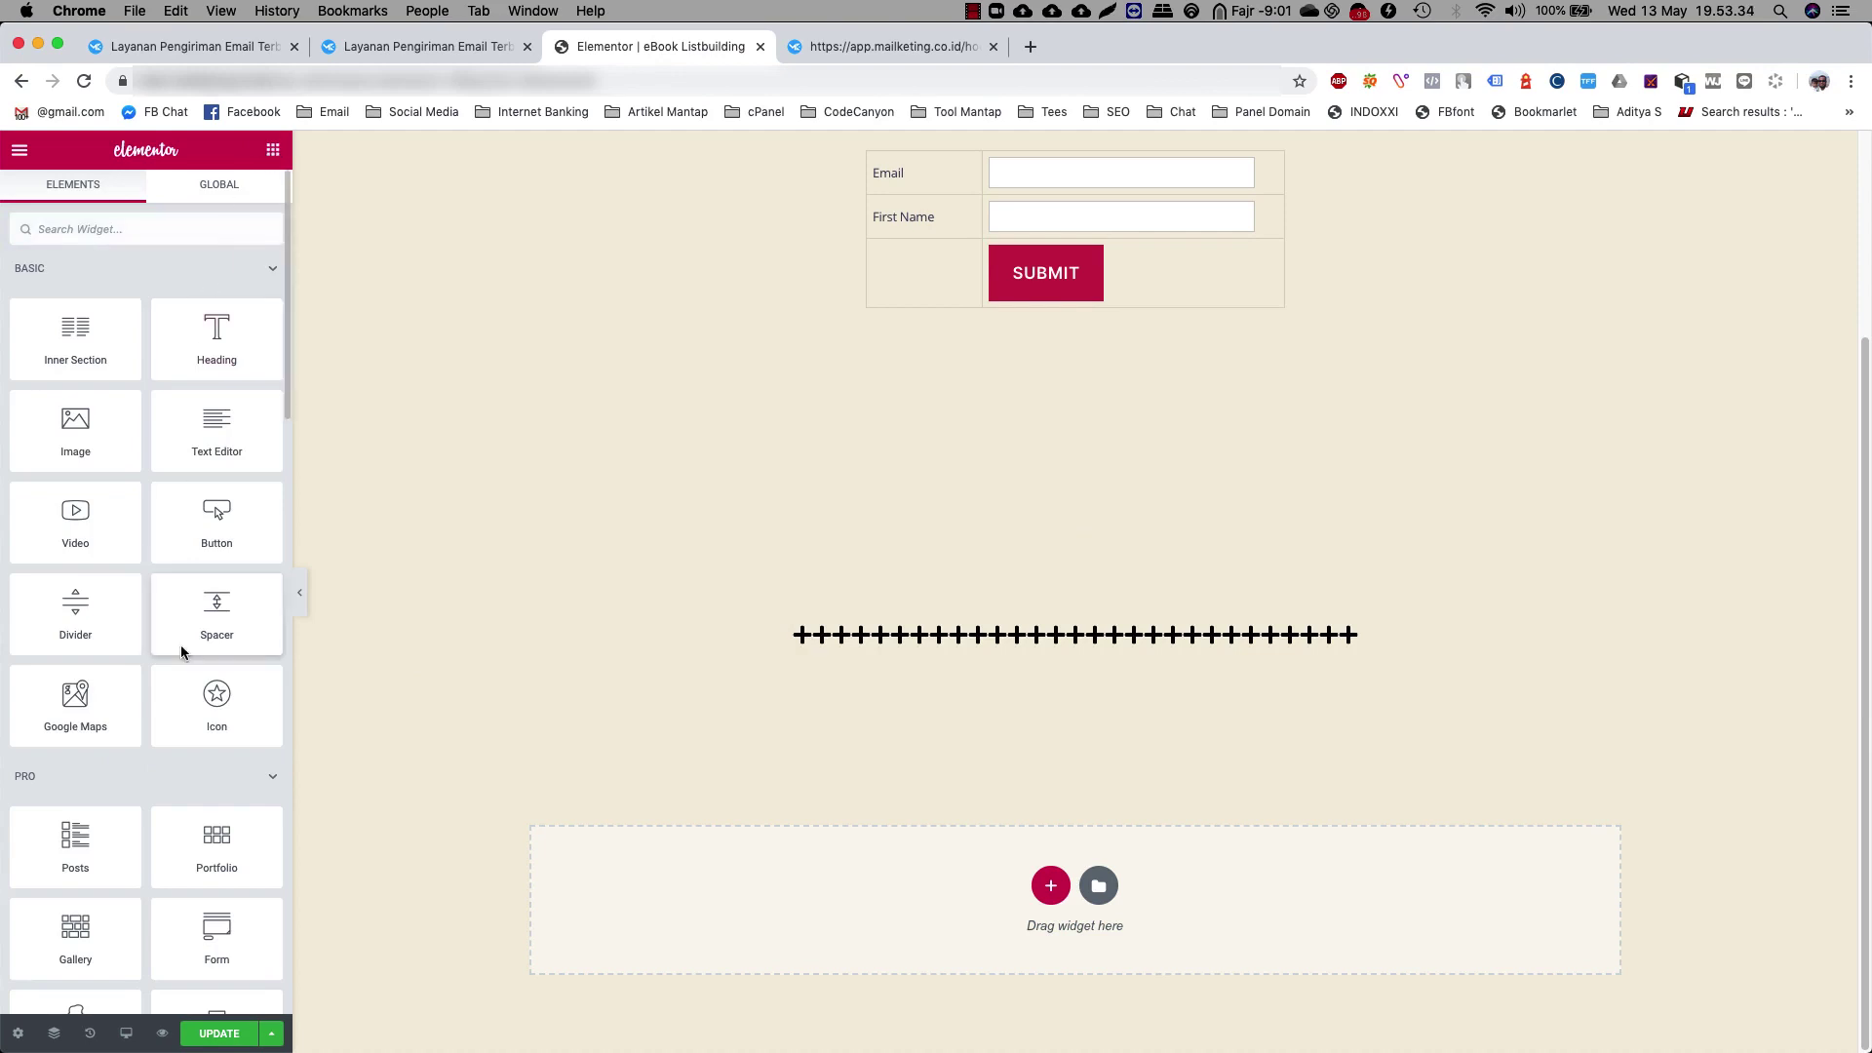
Drop a Name, Email and Message Form widget under the divider, then view Mailketing's web form HTML
scroll(179, 660, down, 2)
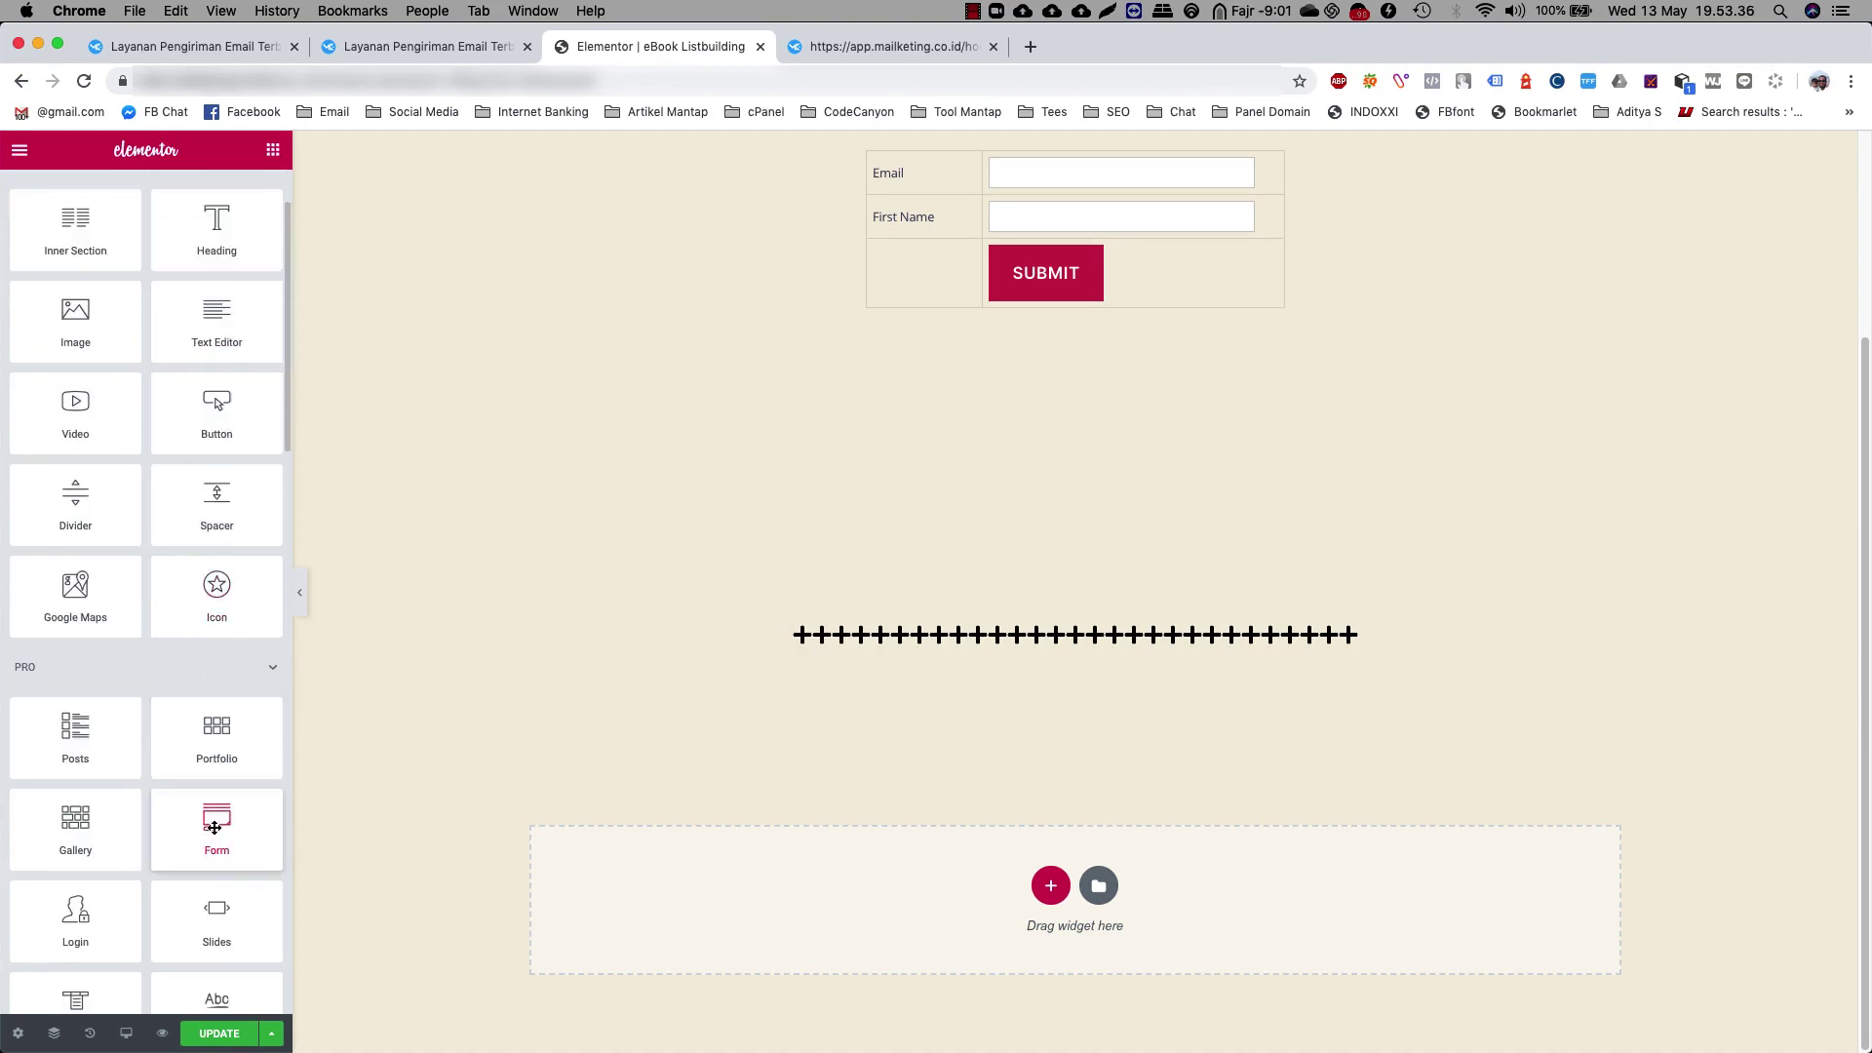
drag(214, 828, 1043, 651)
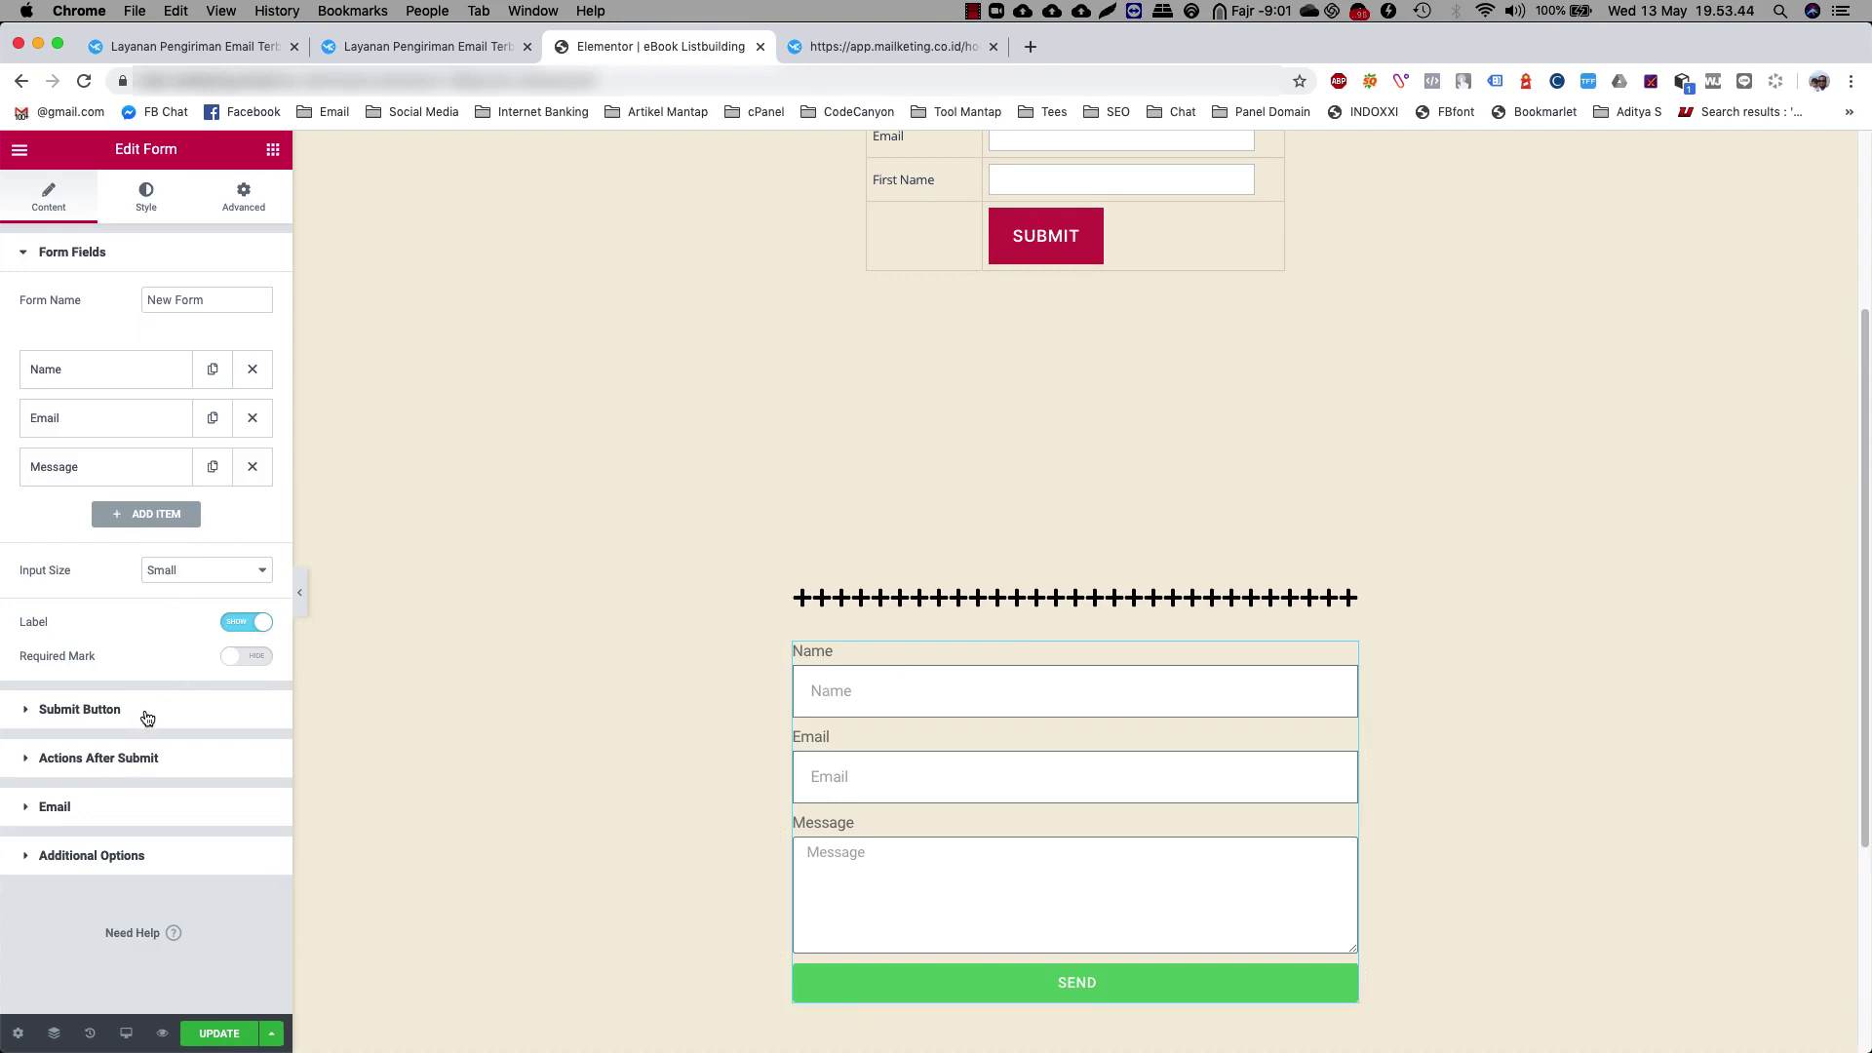
scroll(903, 542, up, 3)
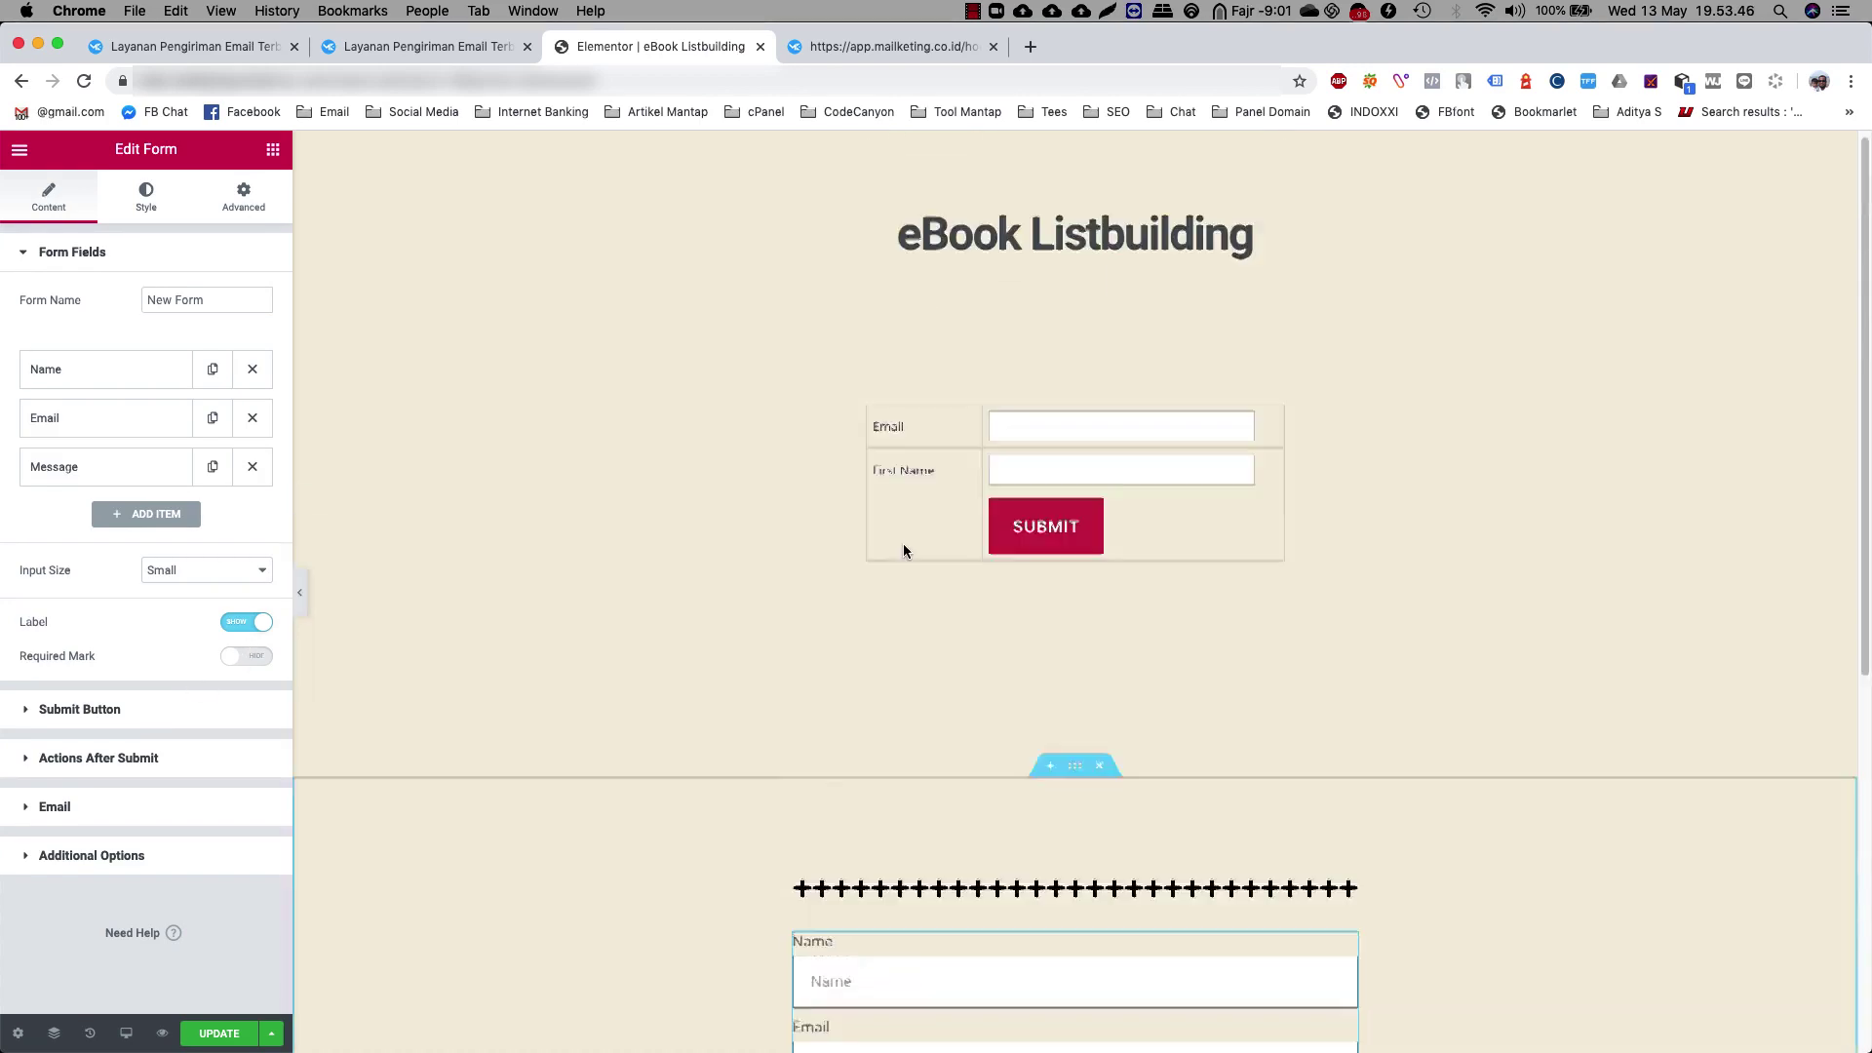
scroll(944, 460, down, 6)
scroll(918, 722, up, 6)
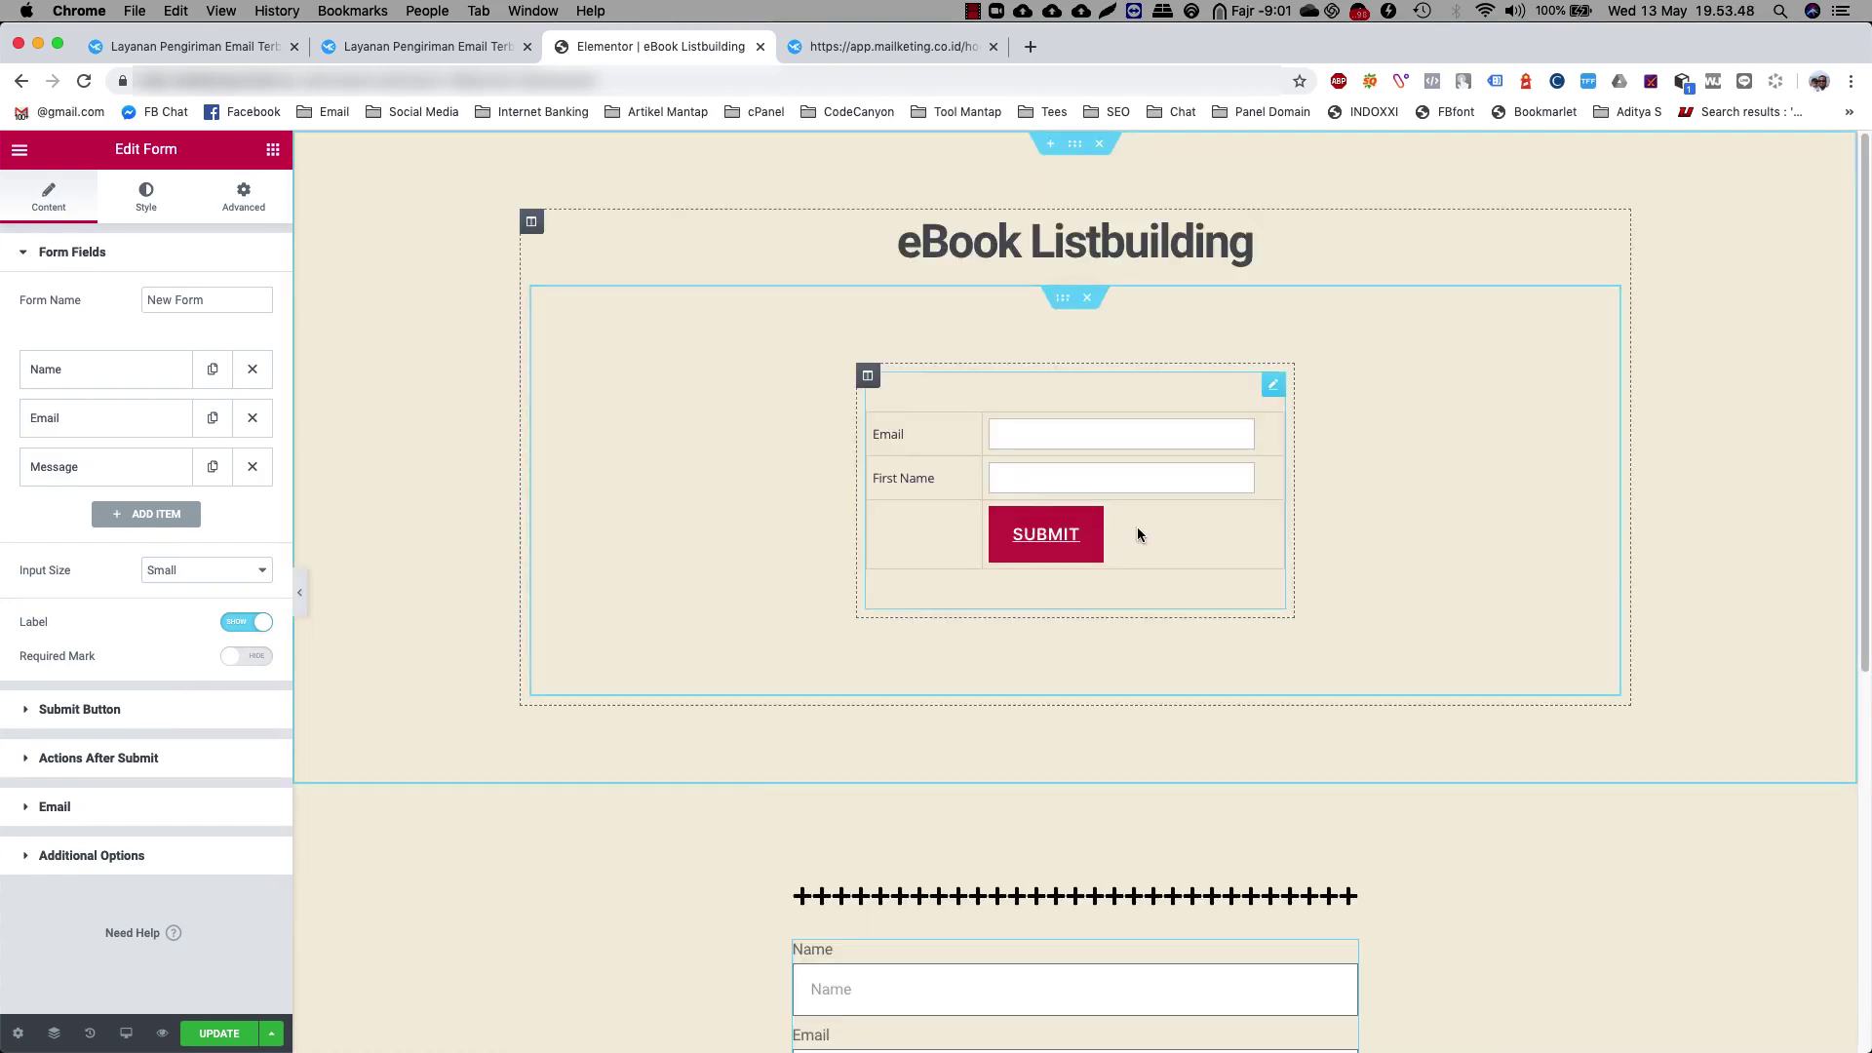
click(390, 49)
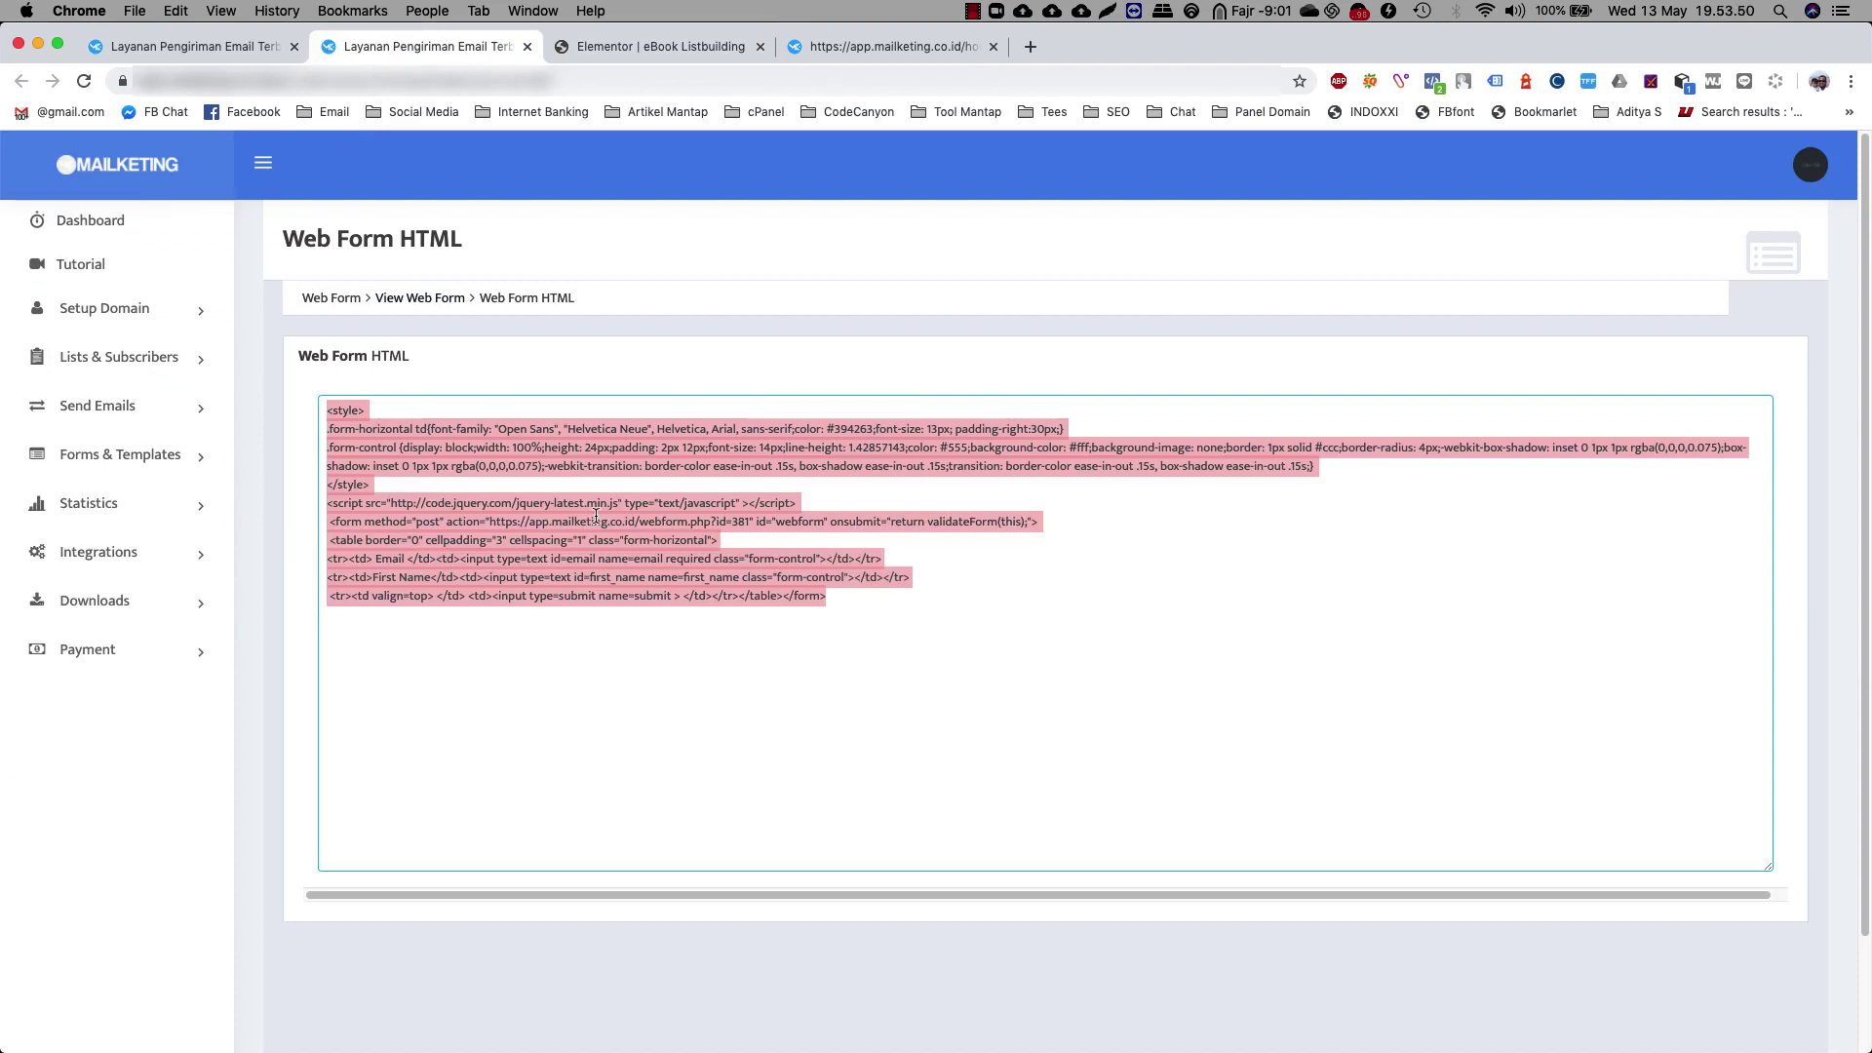
Open the existing signup form's HTML in Elementor and compare it with Mailketing's web form HTML
click(632, 46)
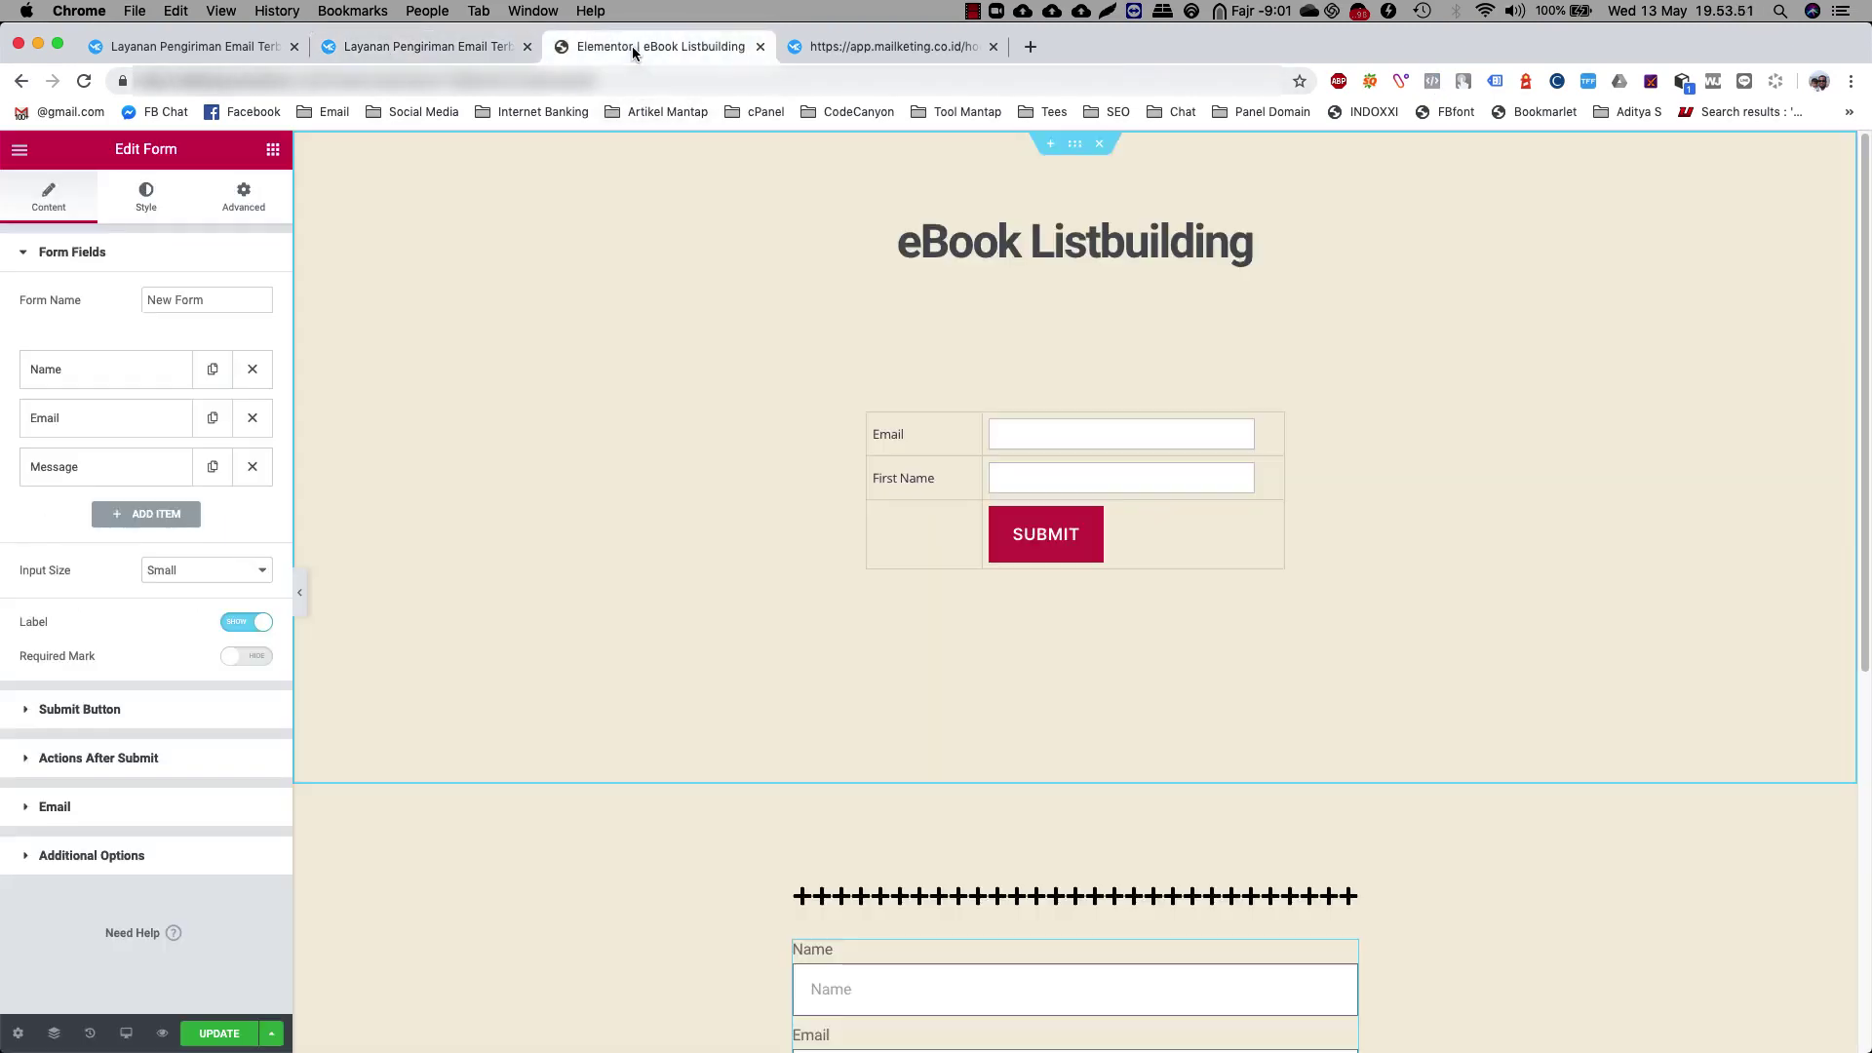
click(1069, 429)
click(1042, 477)
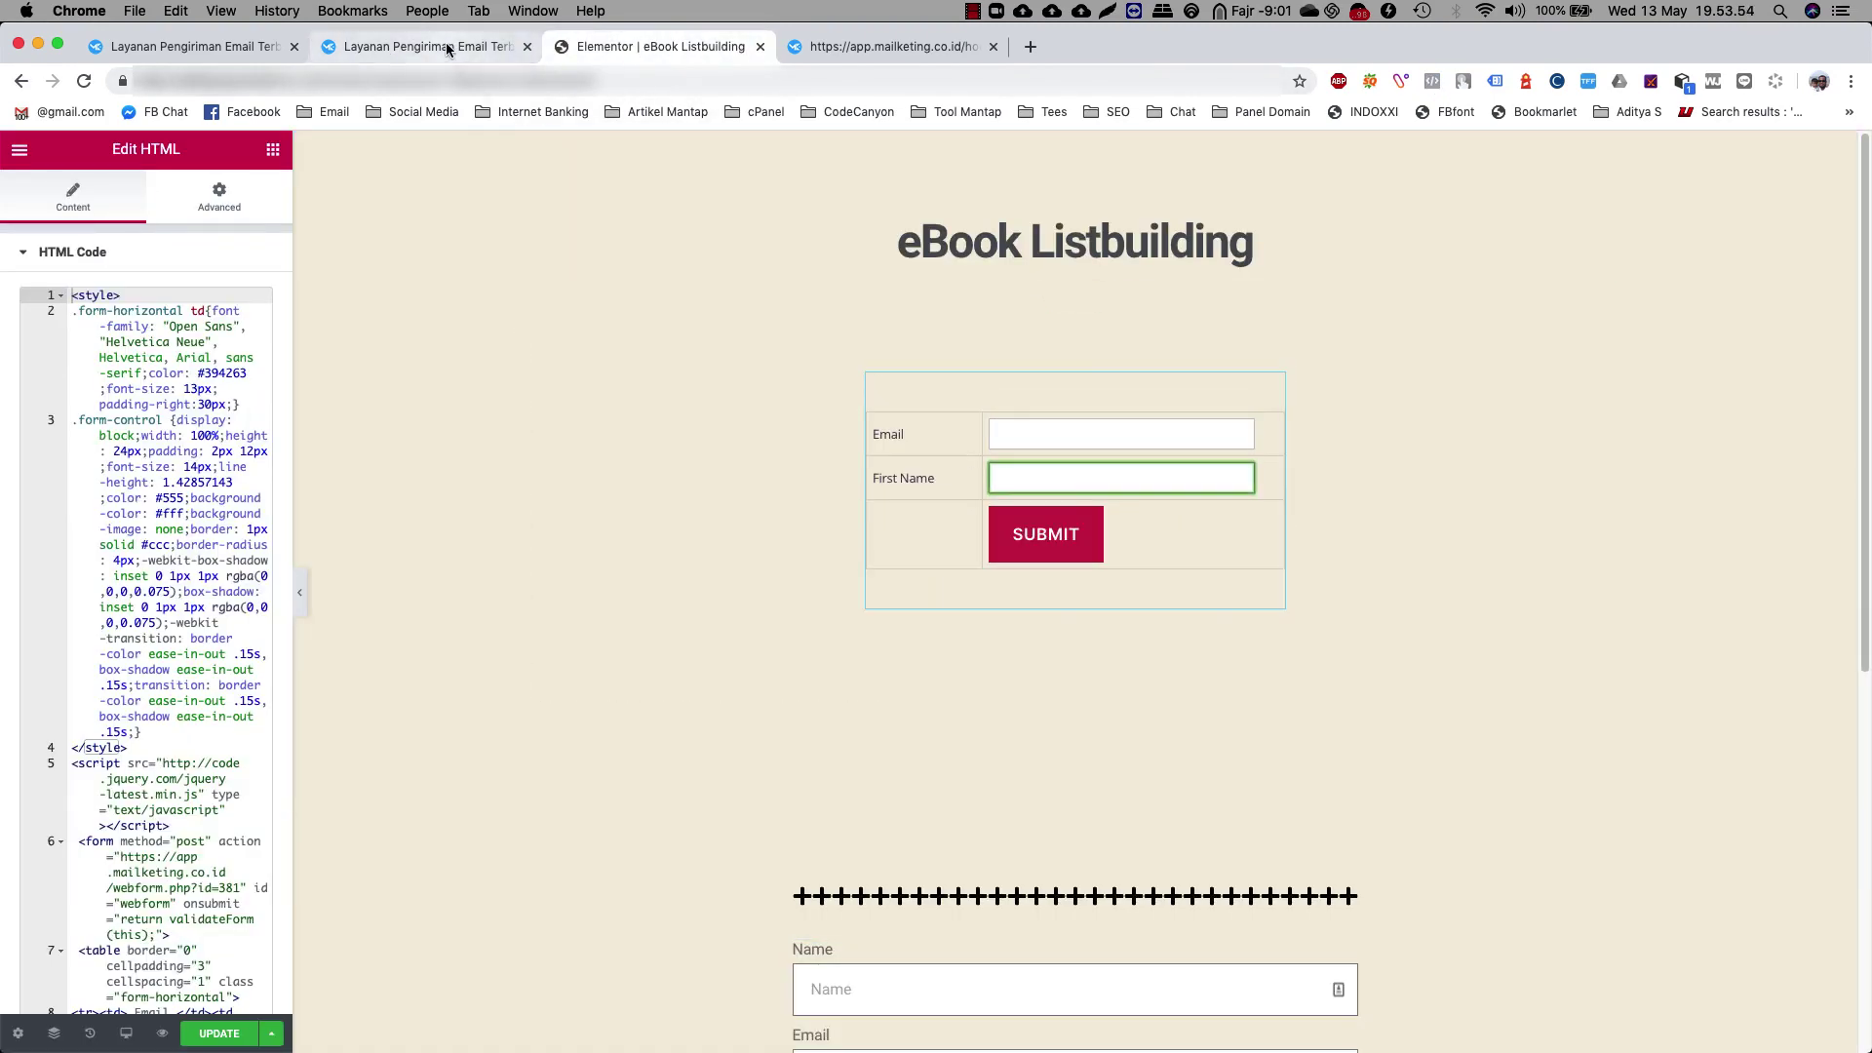
click(419, 47)
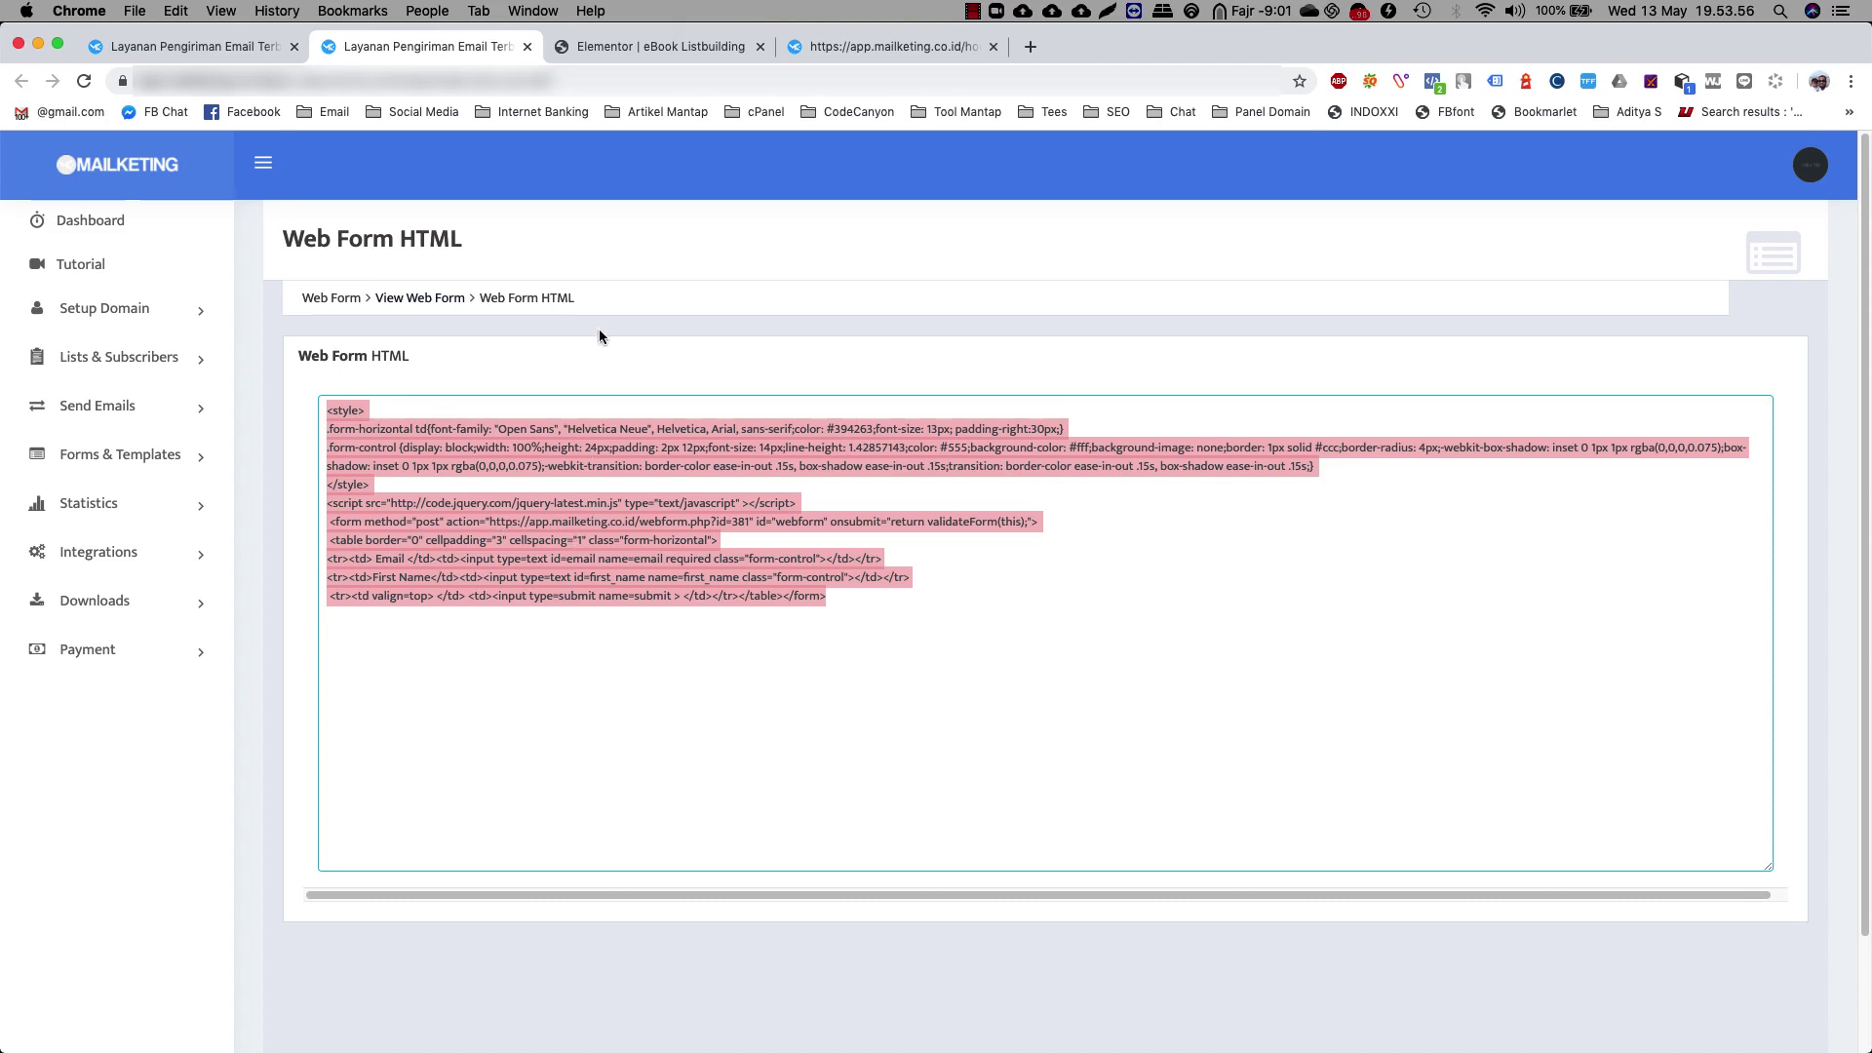
Back in Elementor, select the new Name, Email and Message form to edit it
click(639, 45)
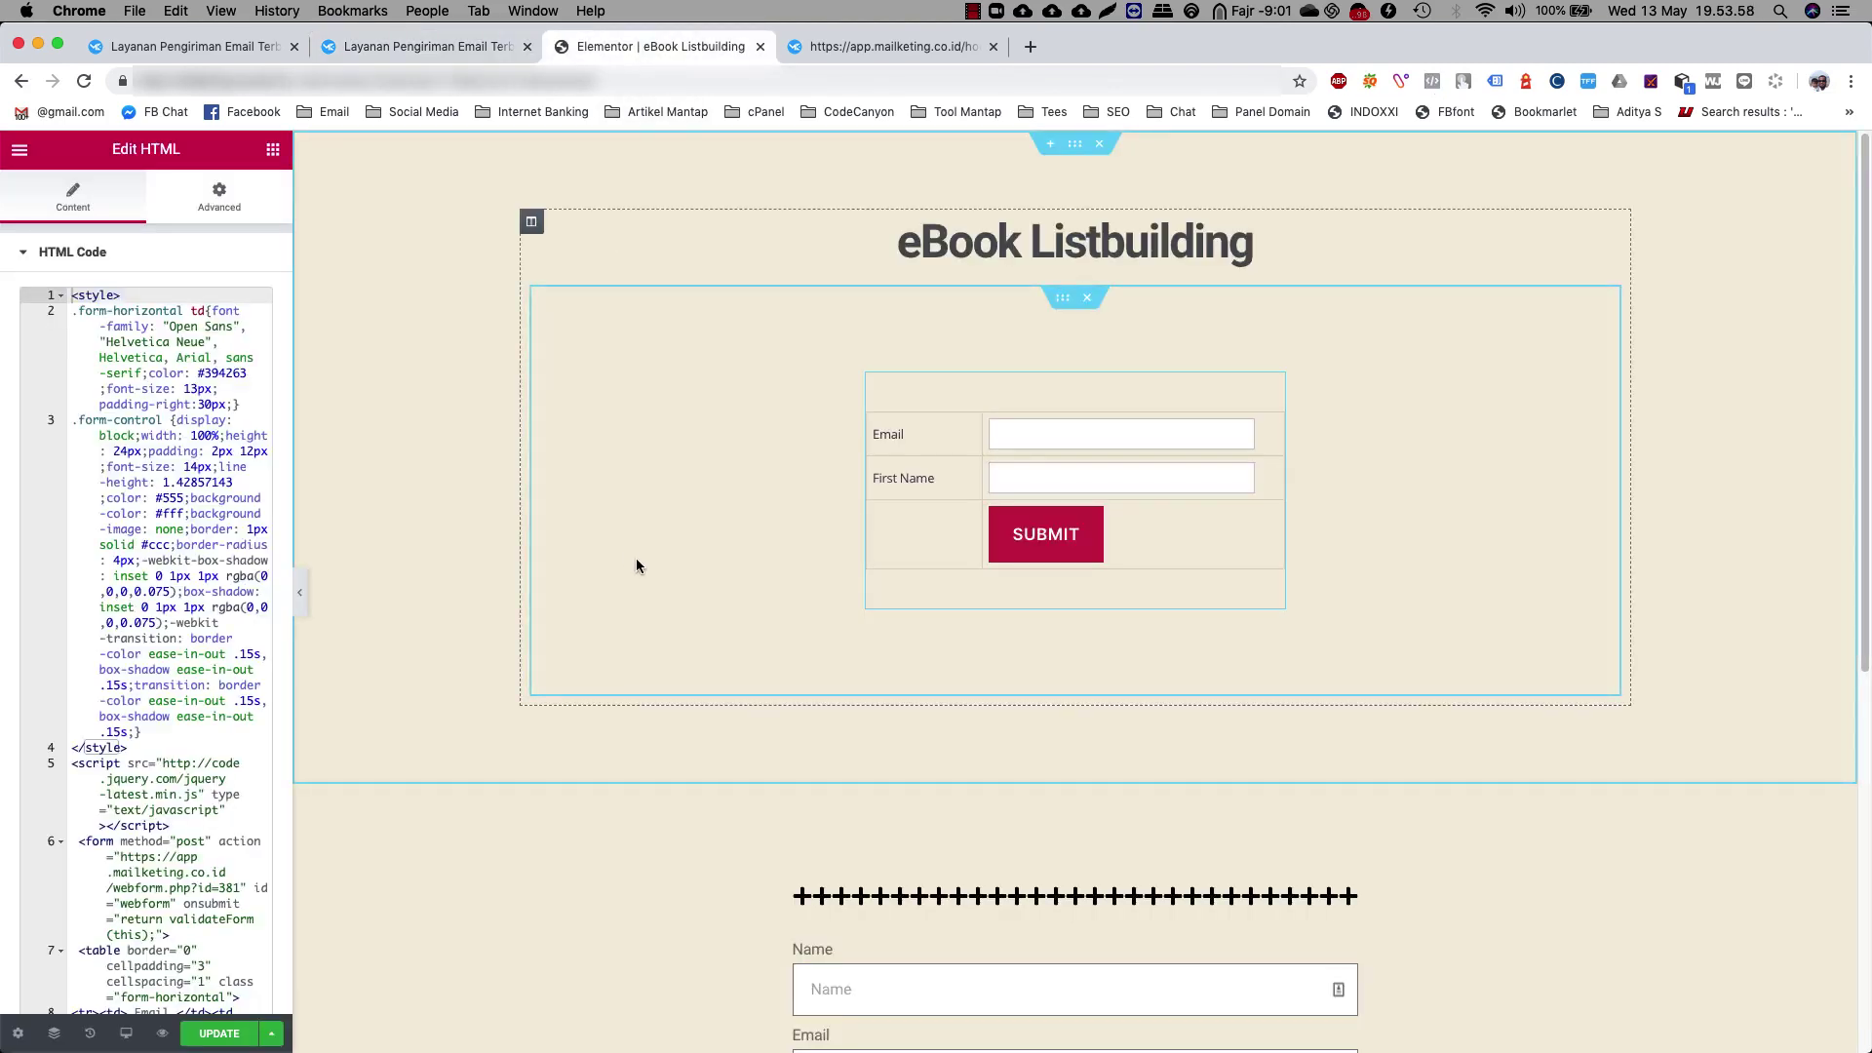
scroll(636, 565, down, 4)
click(944, 638)
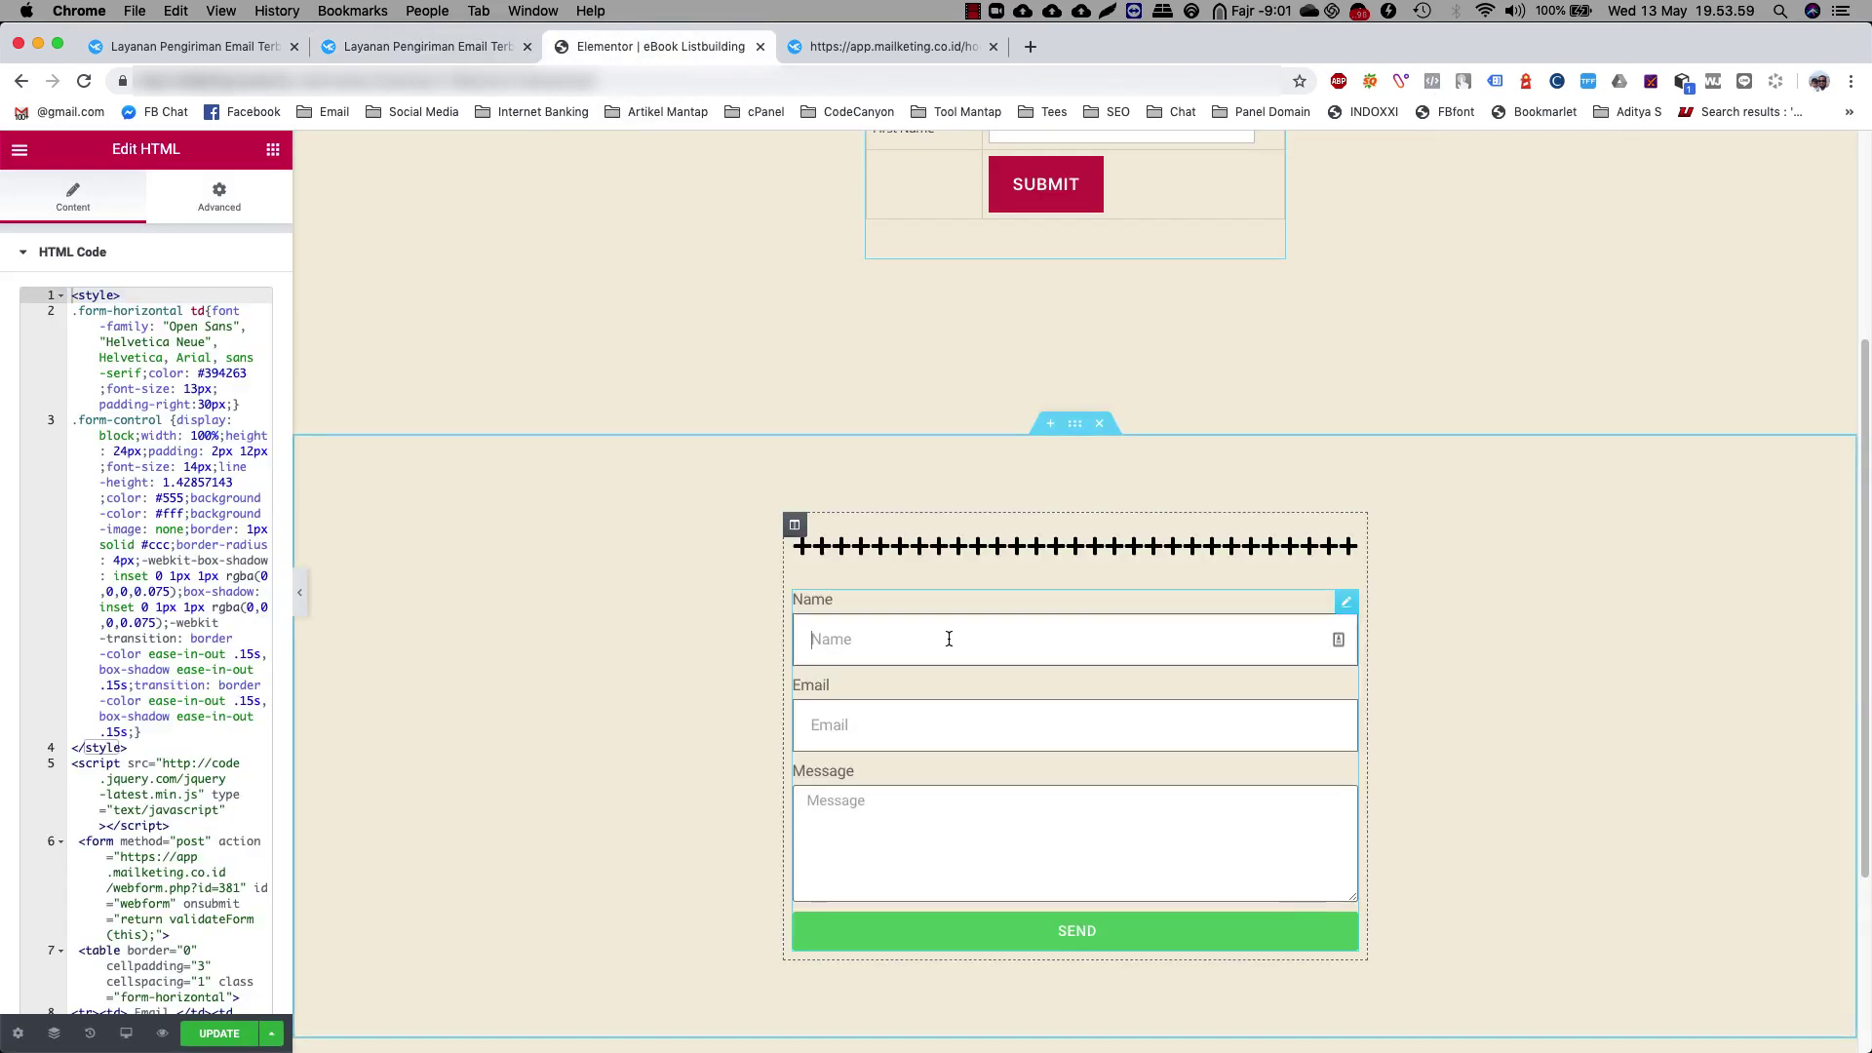
click(939, 723)
Review the settings of the new form named 'New Form', then go to the Mailketing dashboard
click(924, 810)
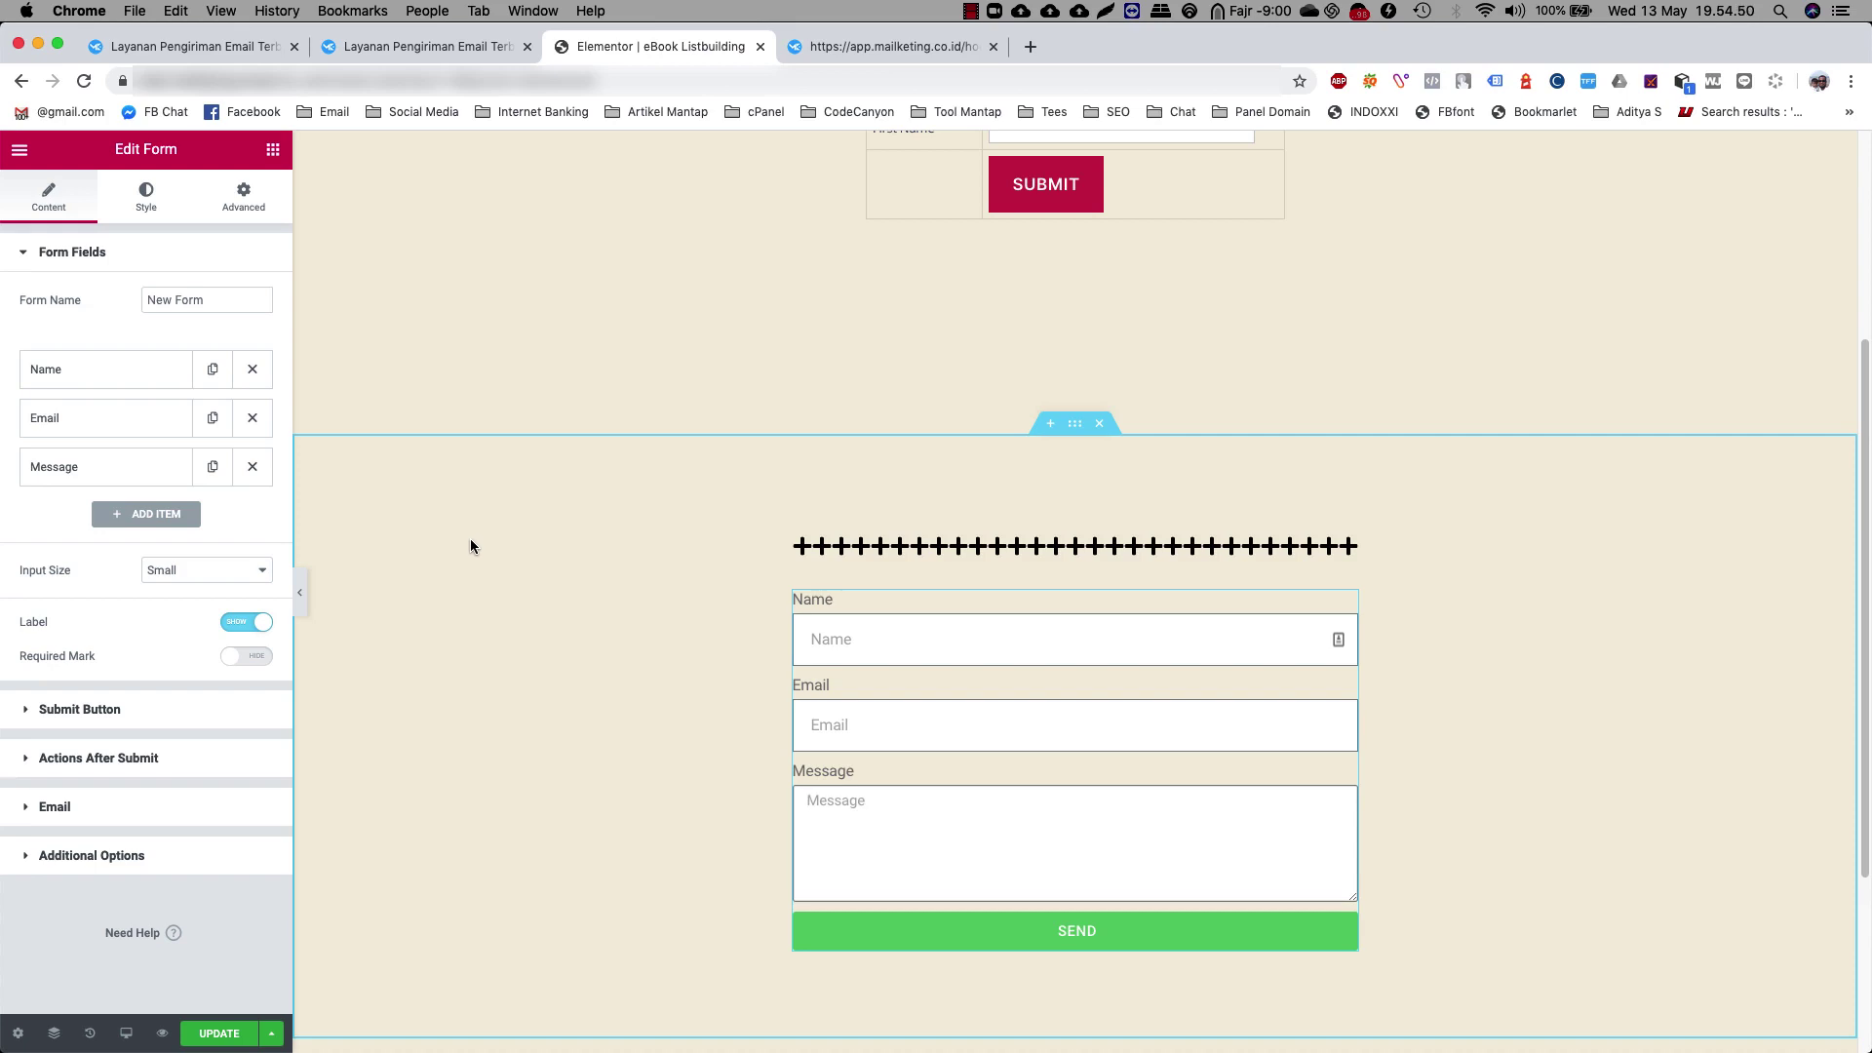
scroll(547, 574, down, 1)
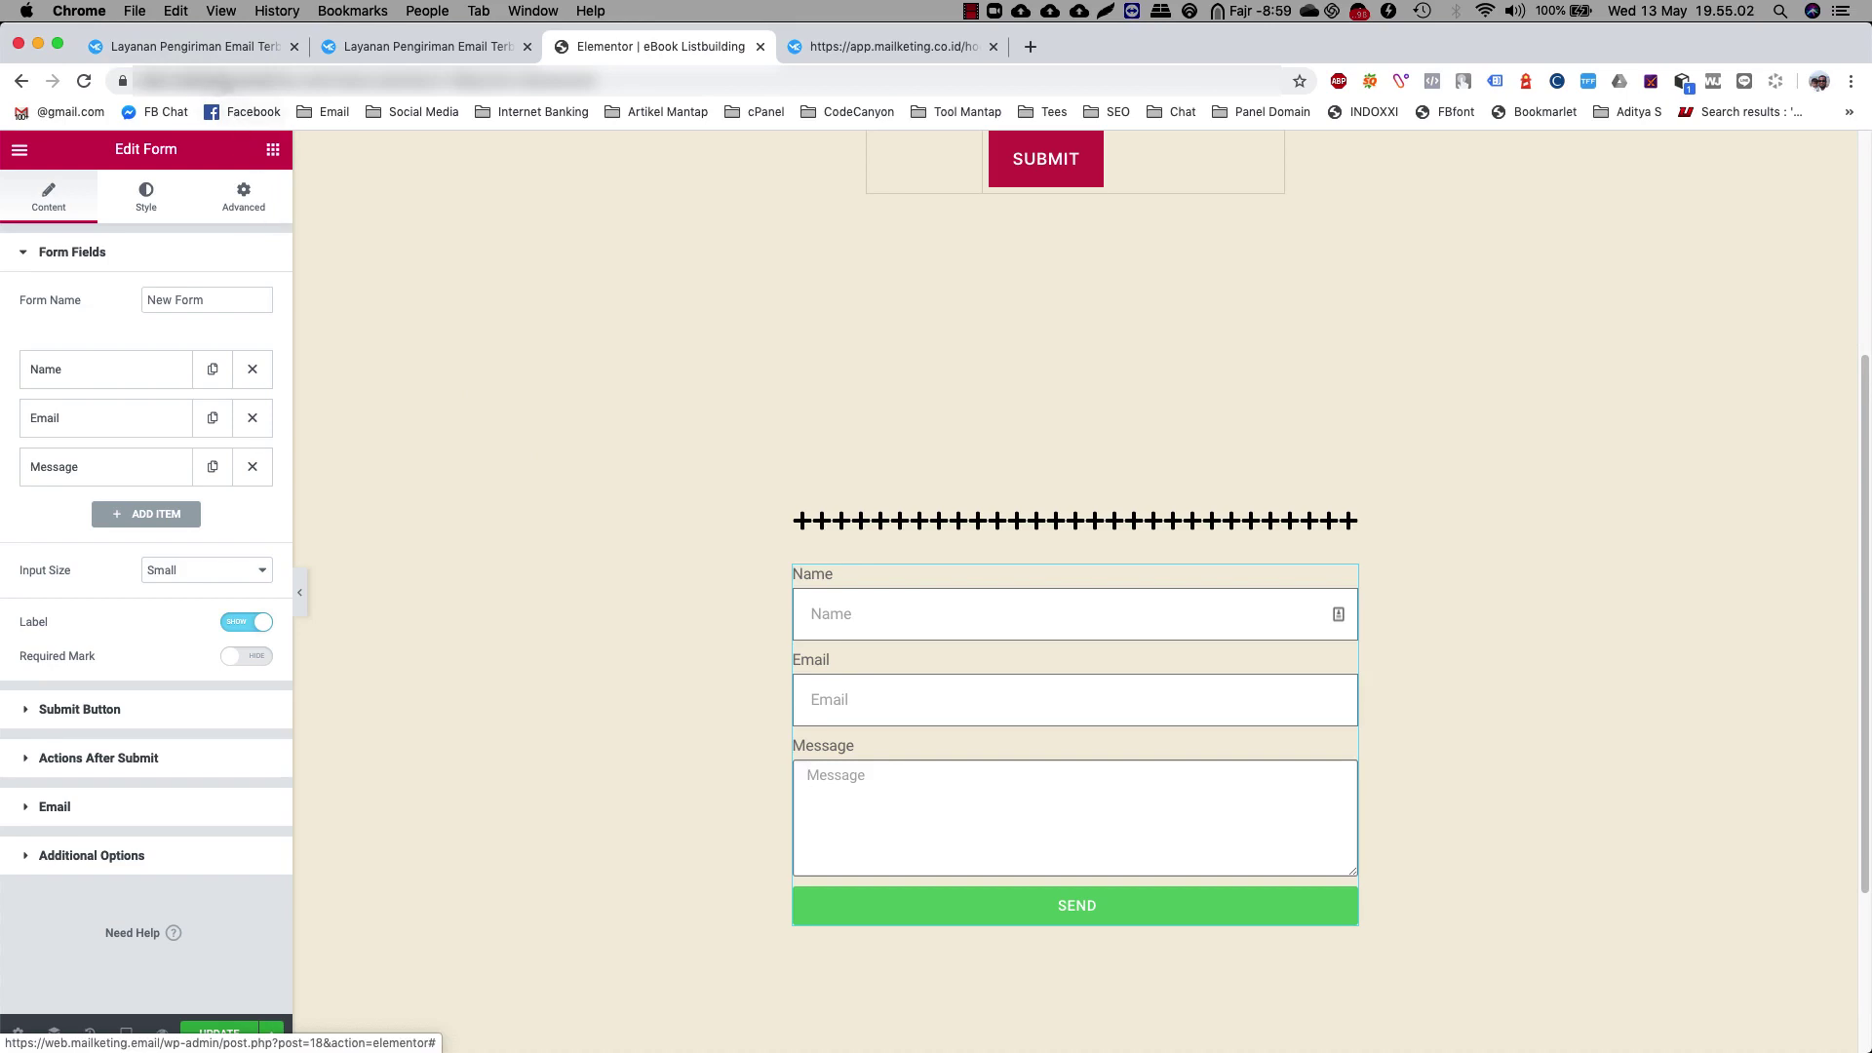
click(200, 47)
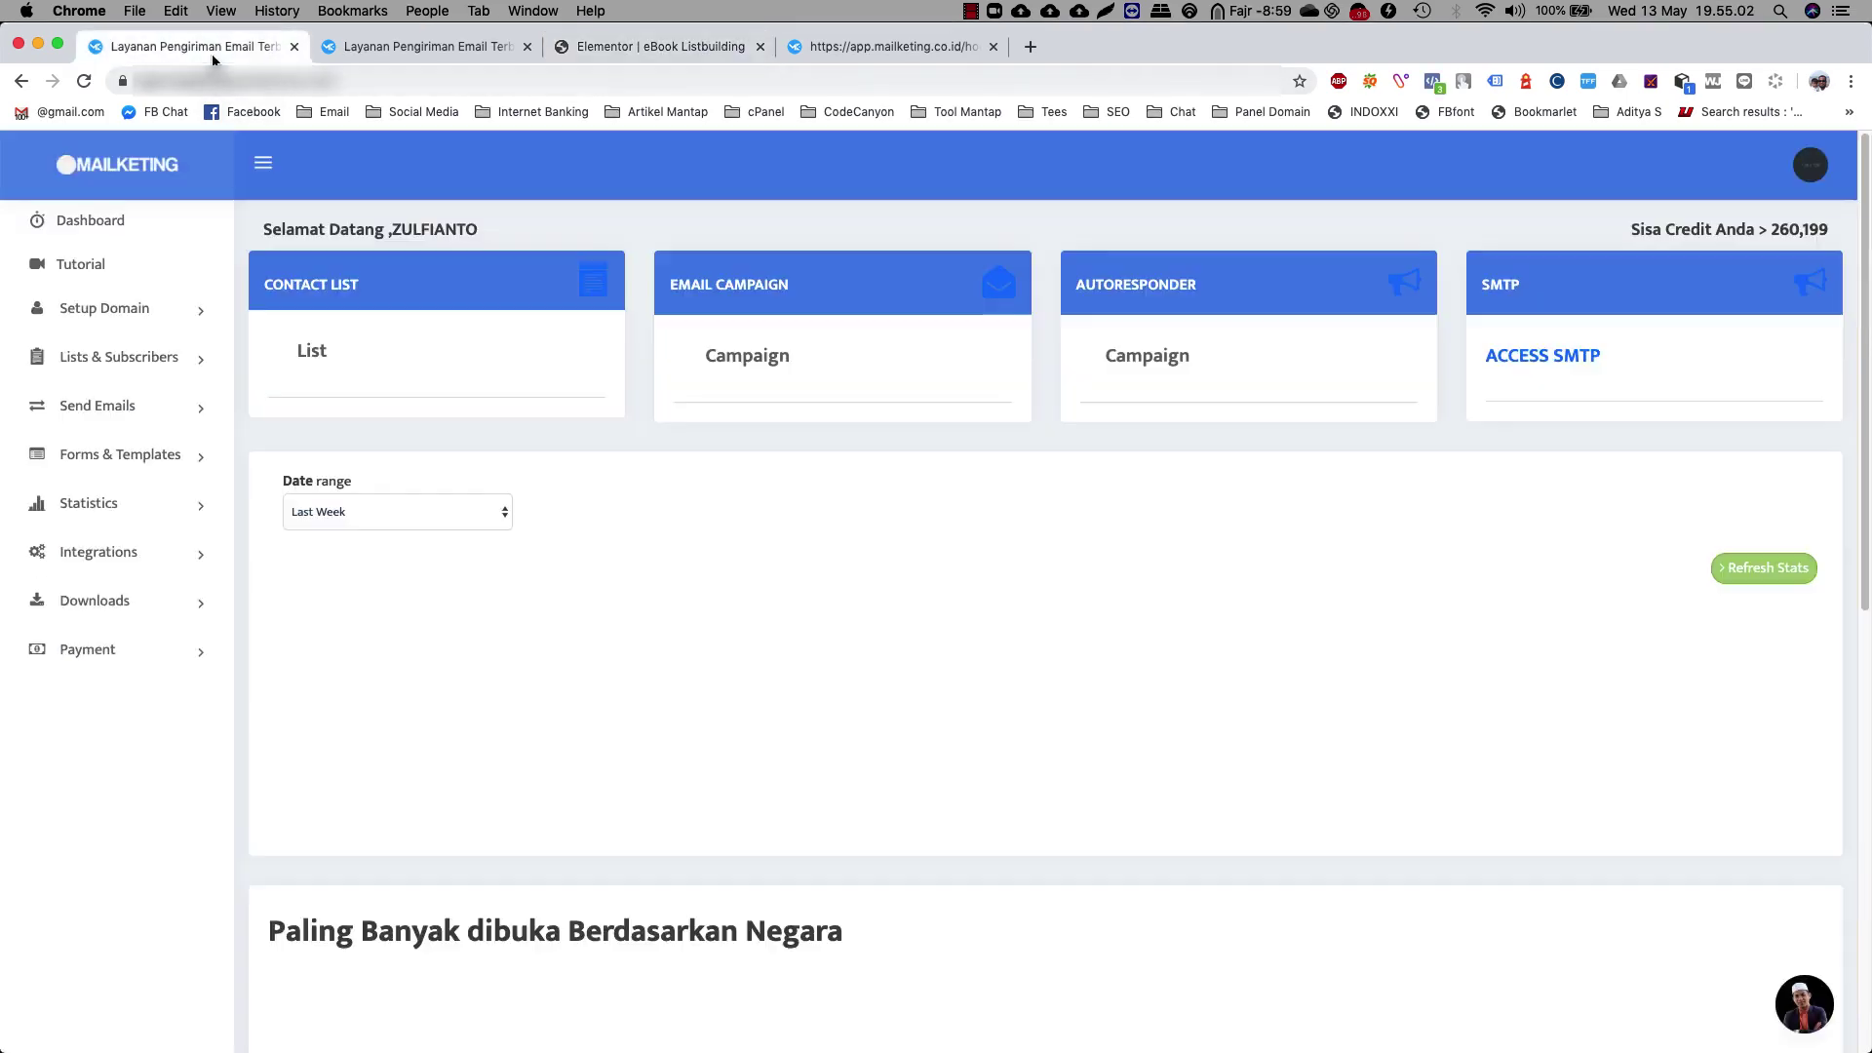
Start a new subscriber list named 'eBook Listbuilding' in the Produk group
click(117, 357)
click(123, 407)
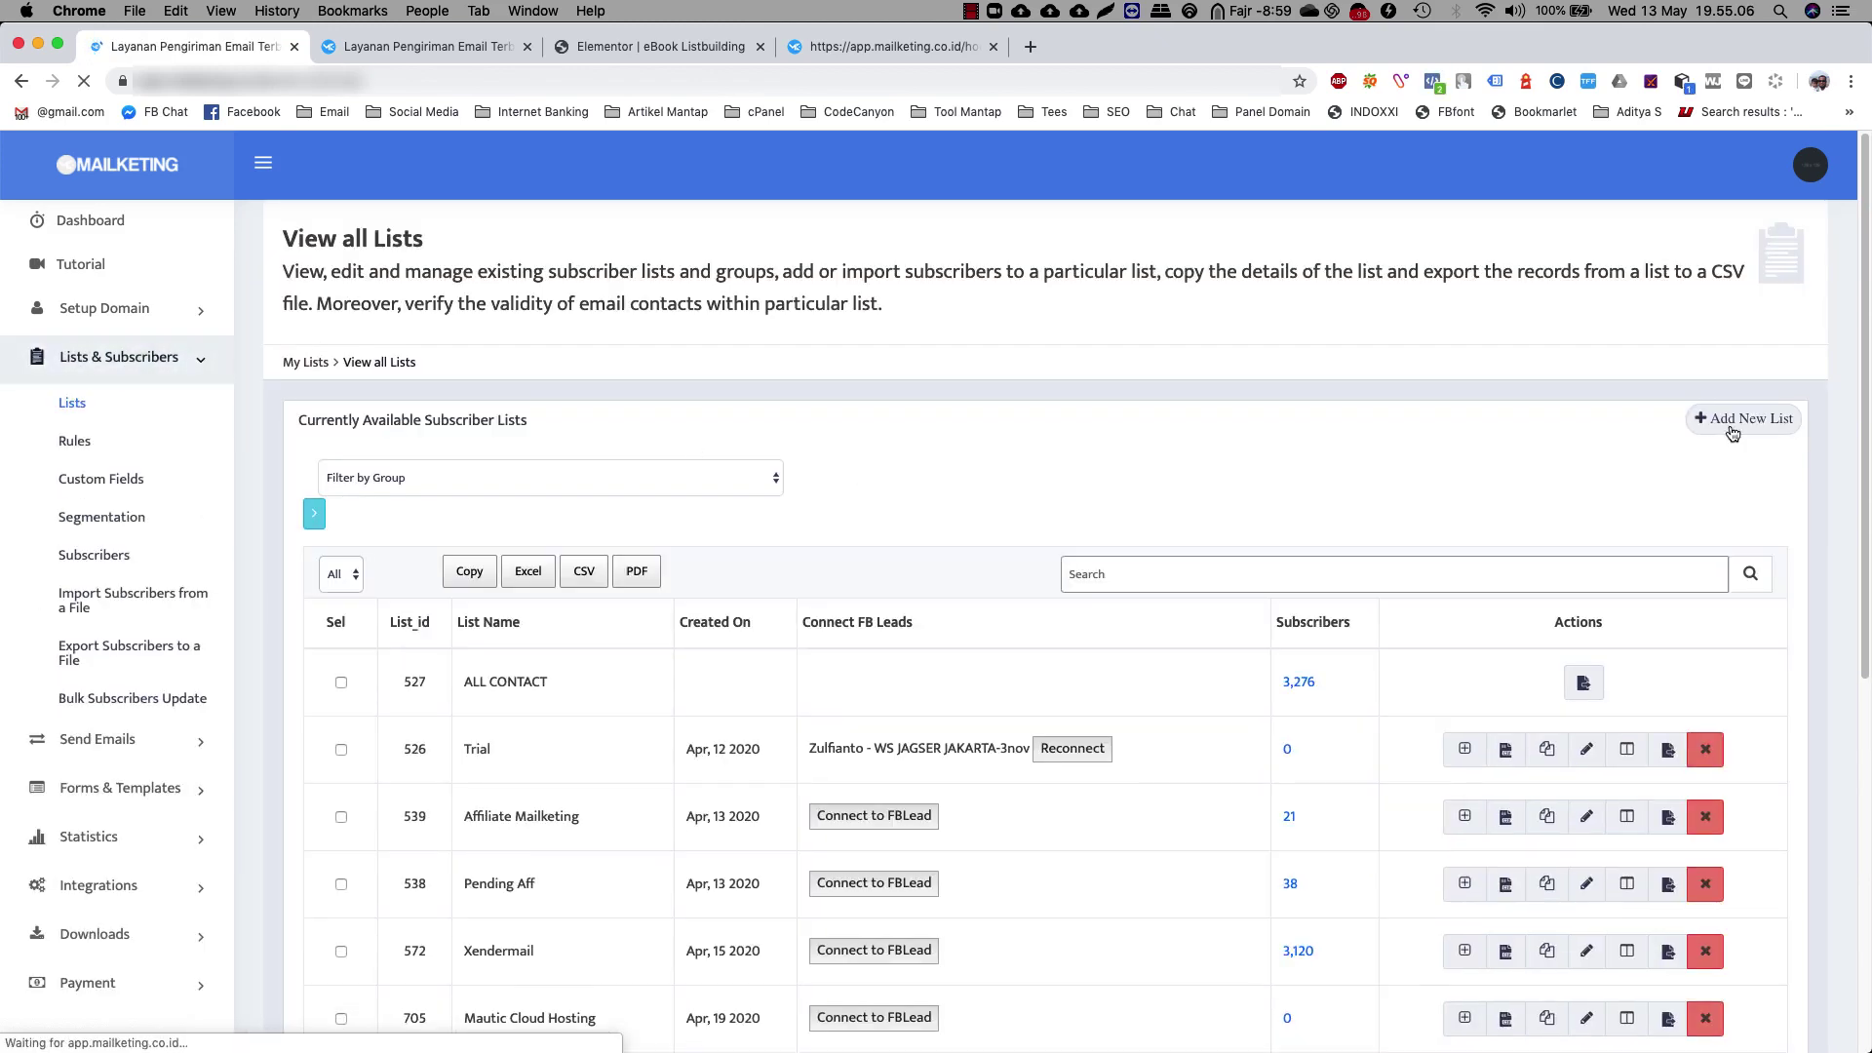
click(1731, 420)
click(488, 414)
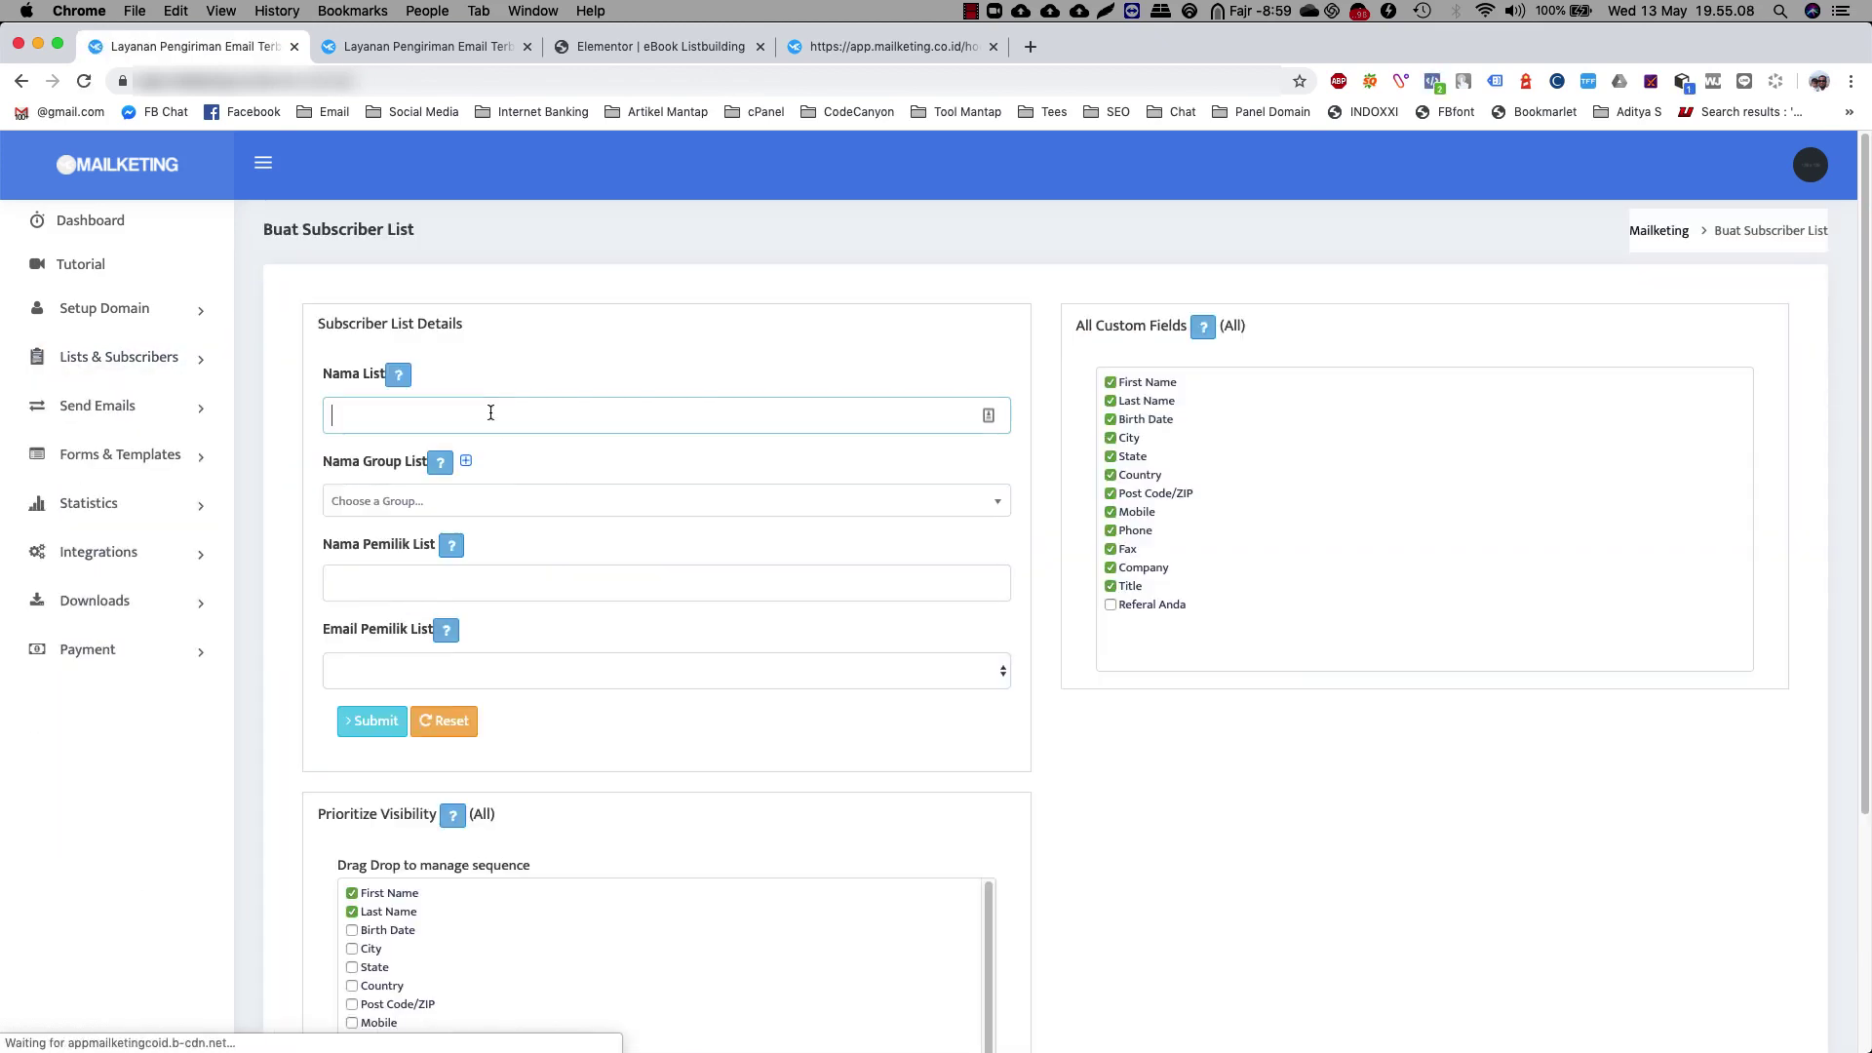
text(eBook Listbuilding)
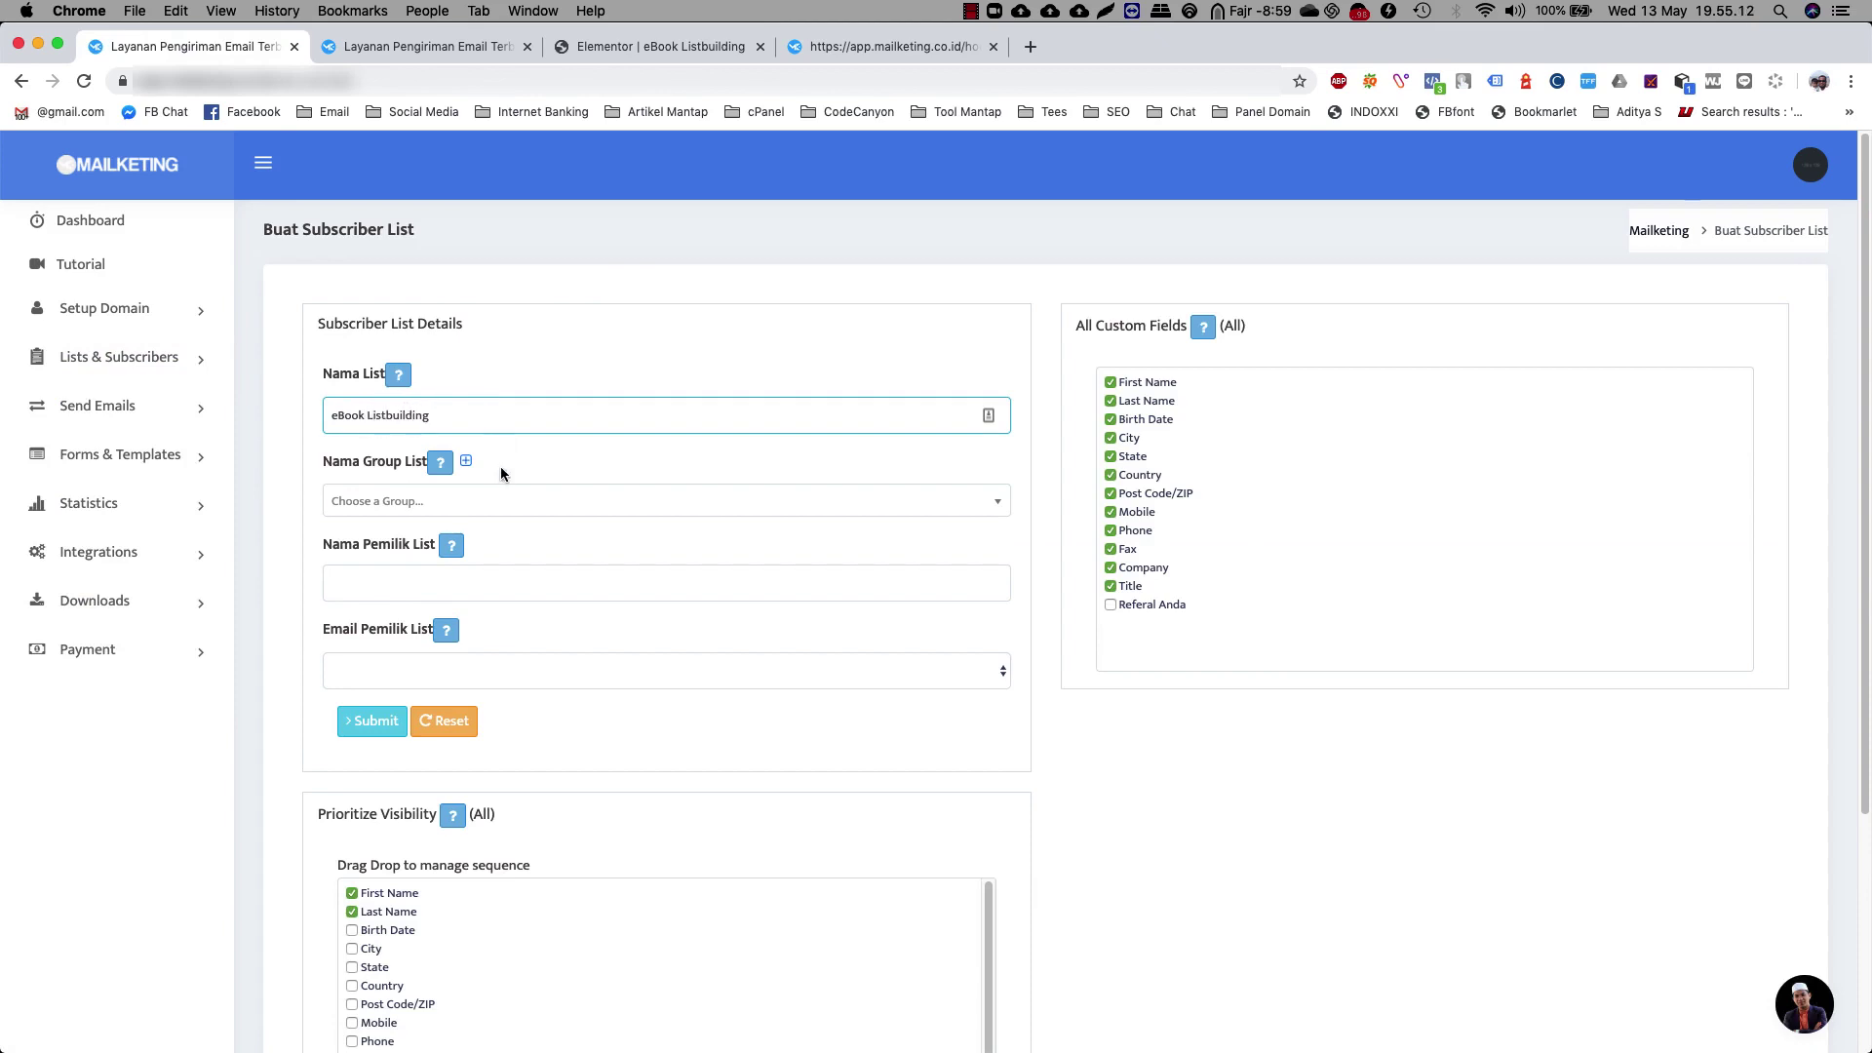
click(503, 500)
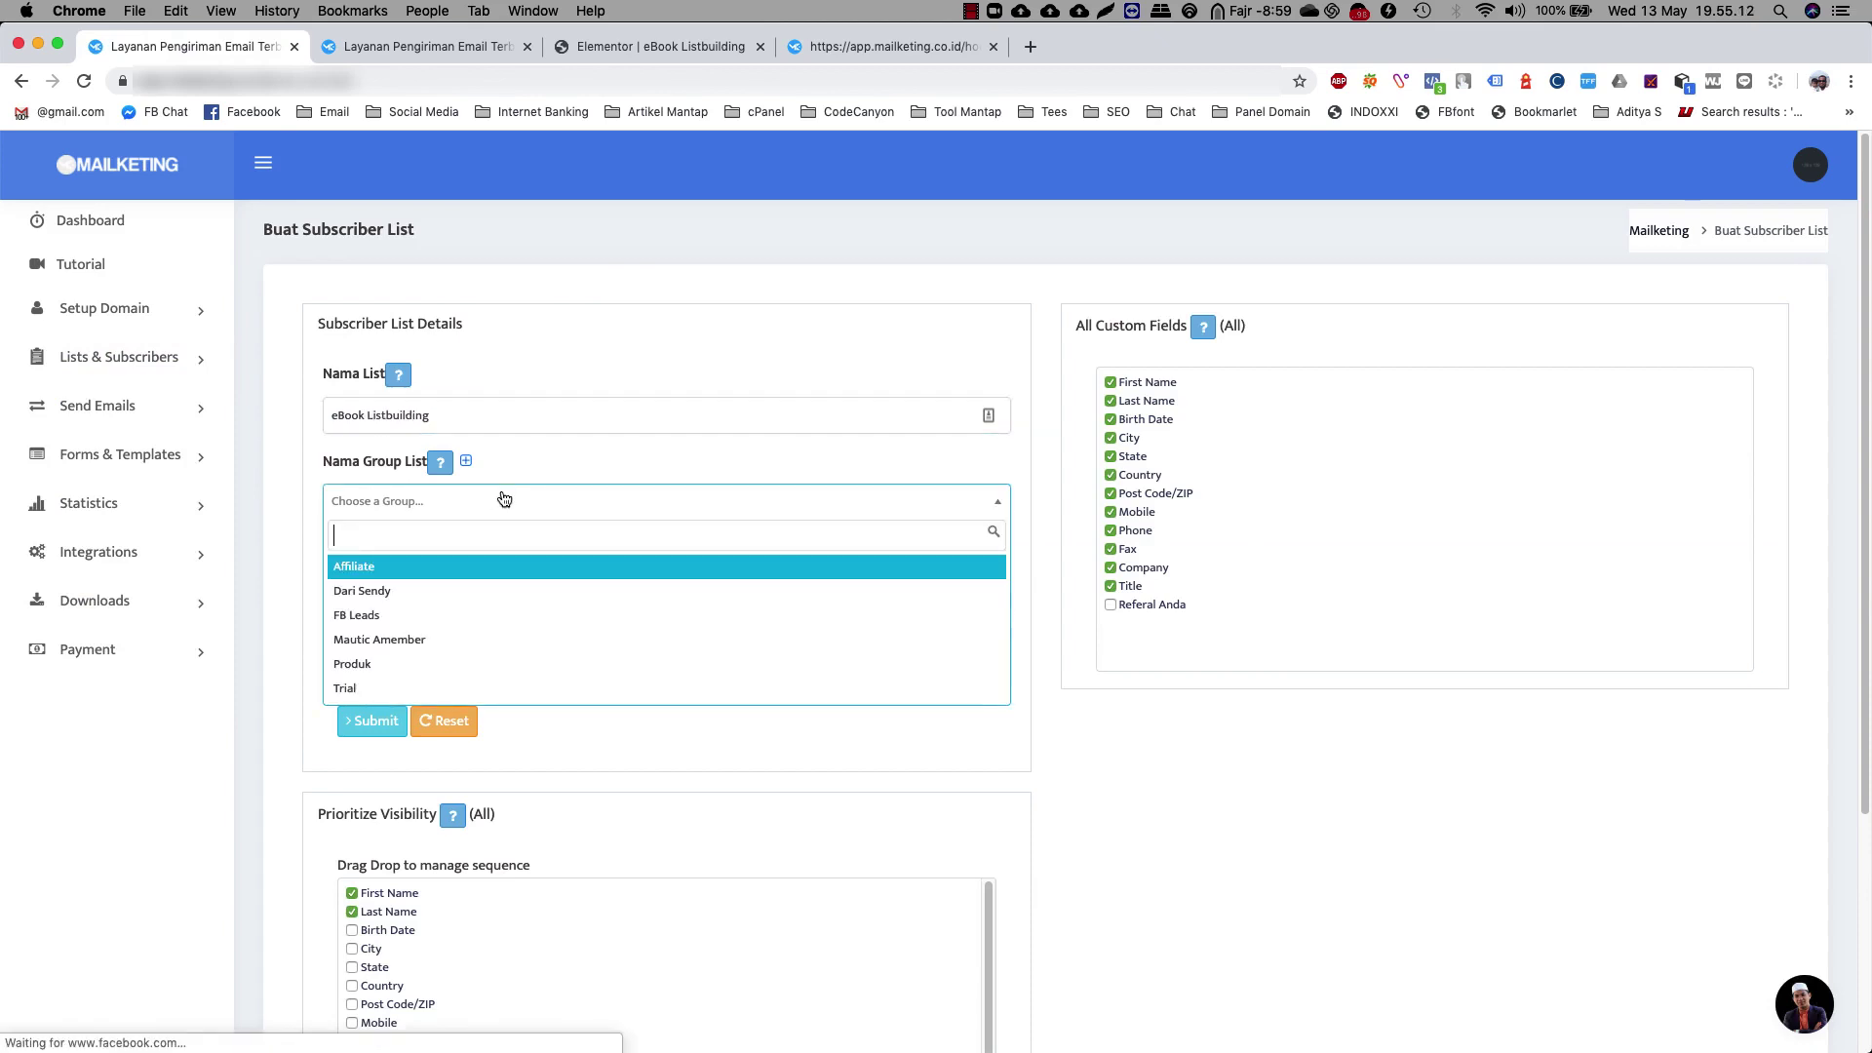
click(468, 669)
Enter the list owner's name and choose the owner's email address
click(468, 583)
text(Zulfianto)
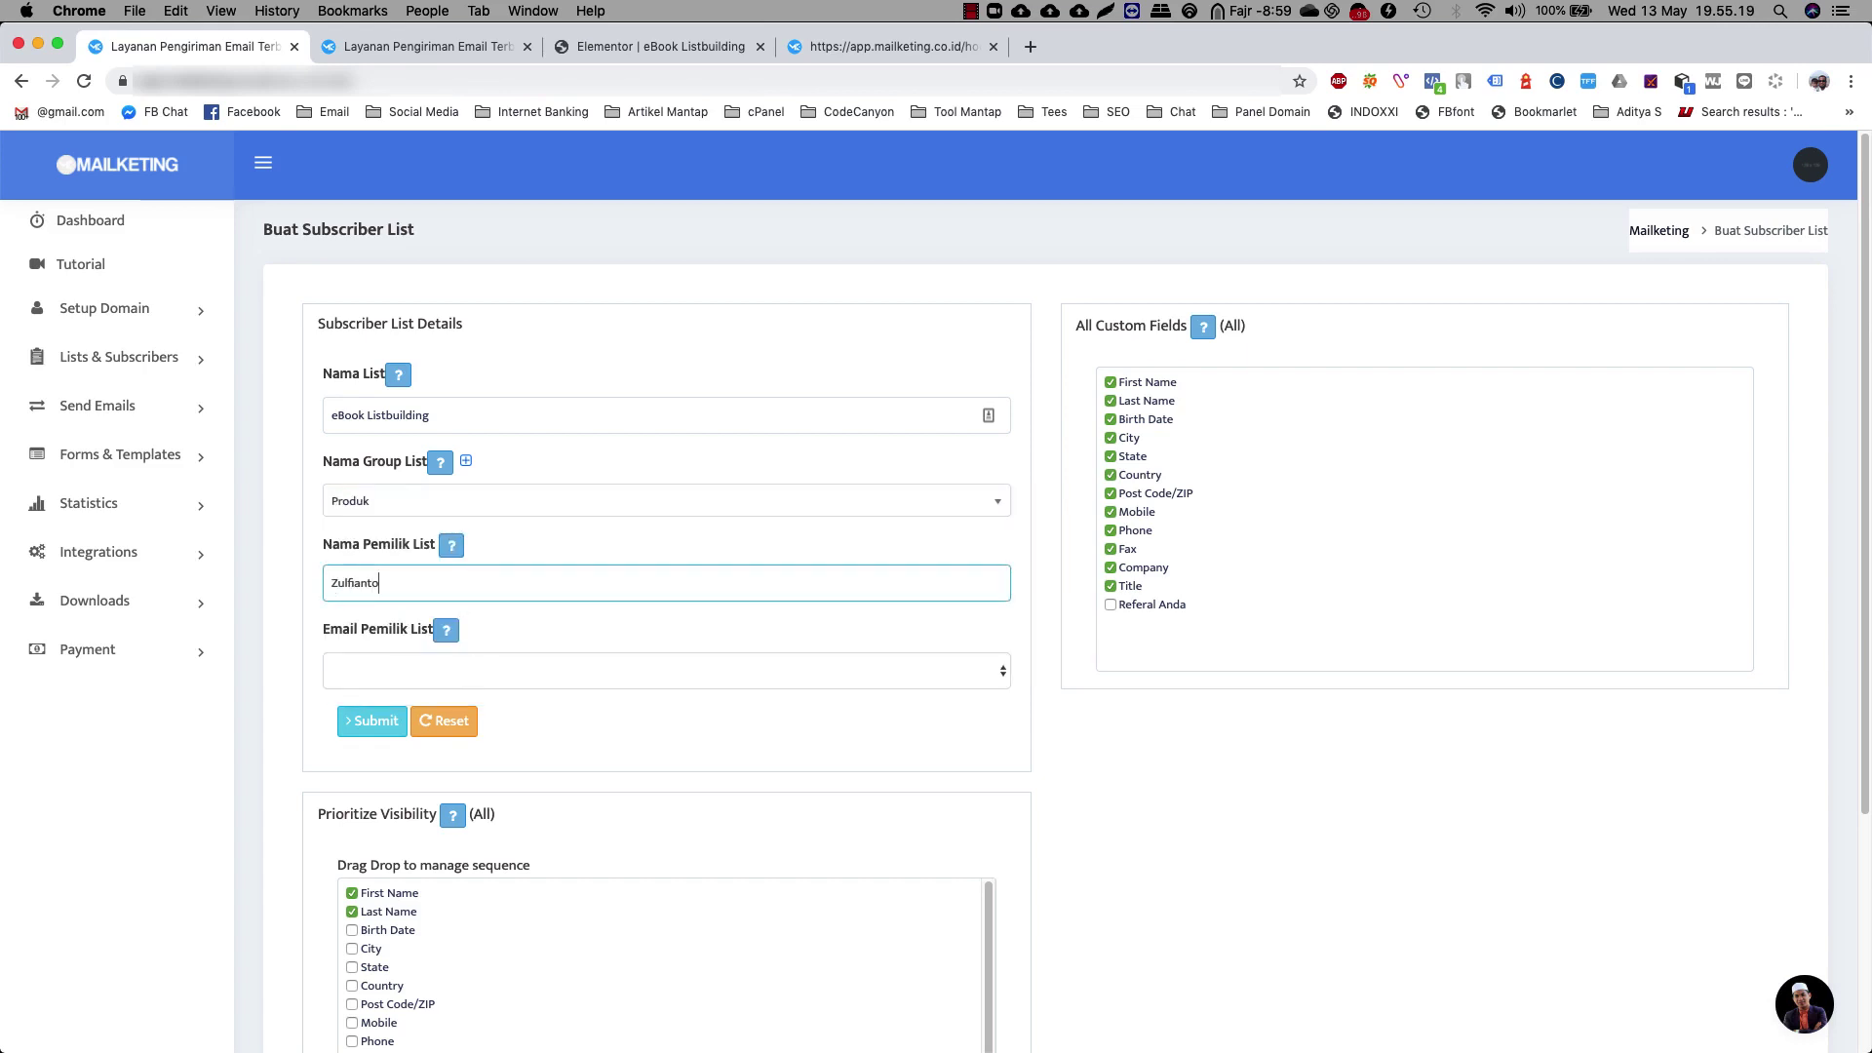
key(Tab)
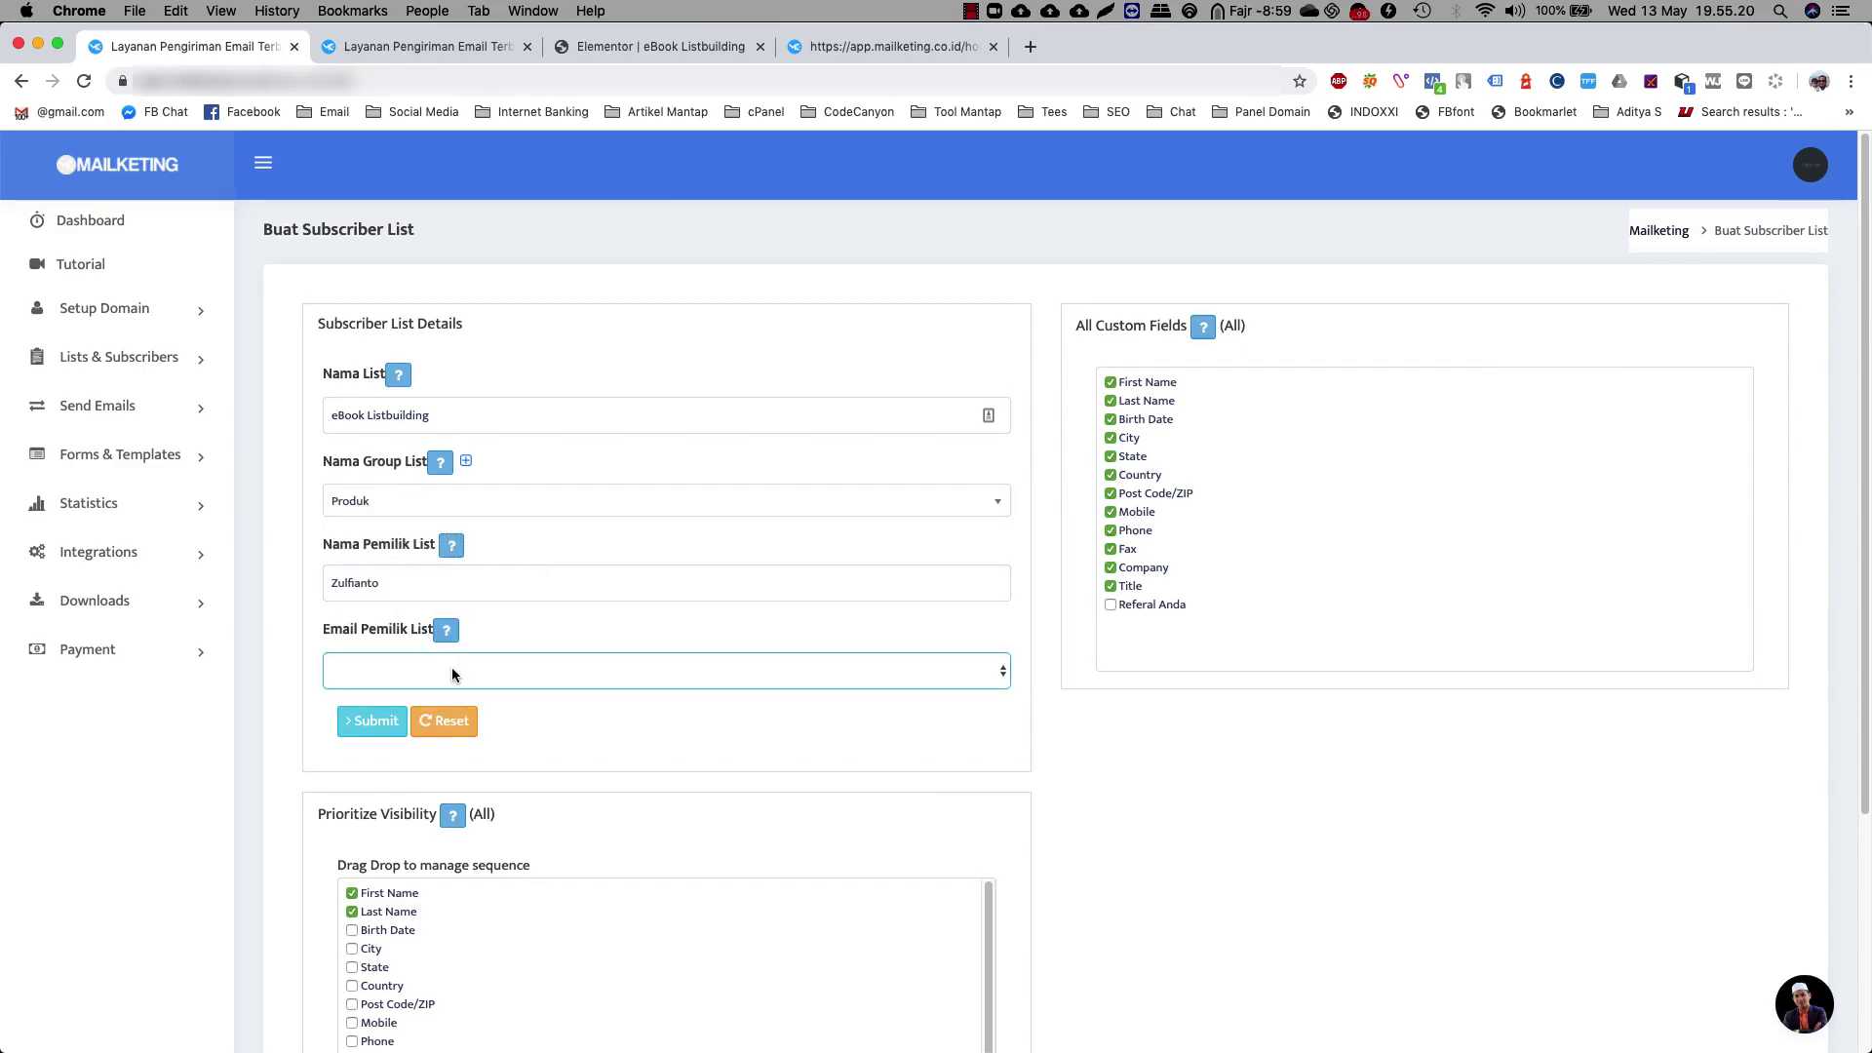
click(452, 671)
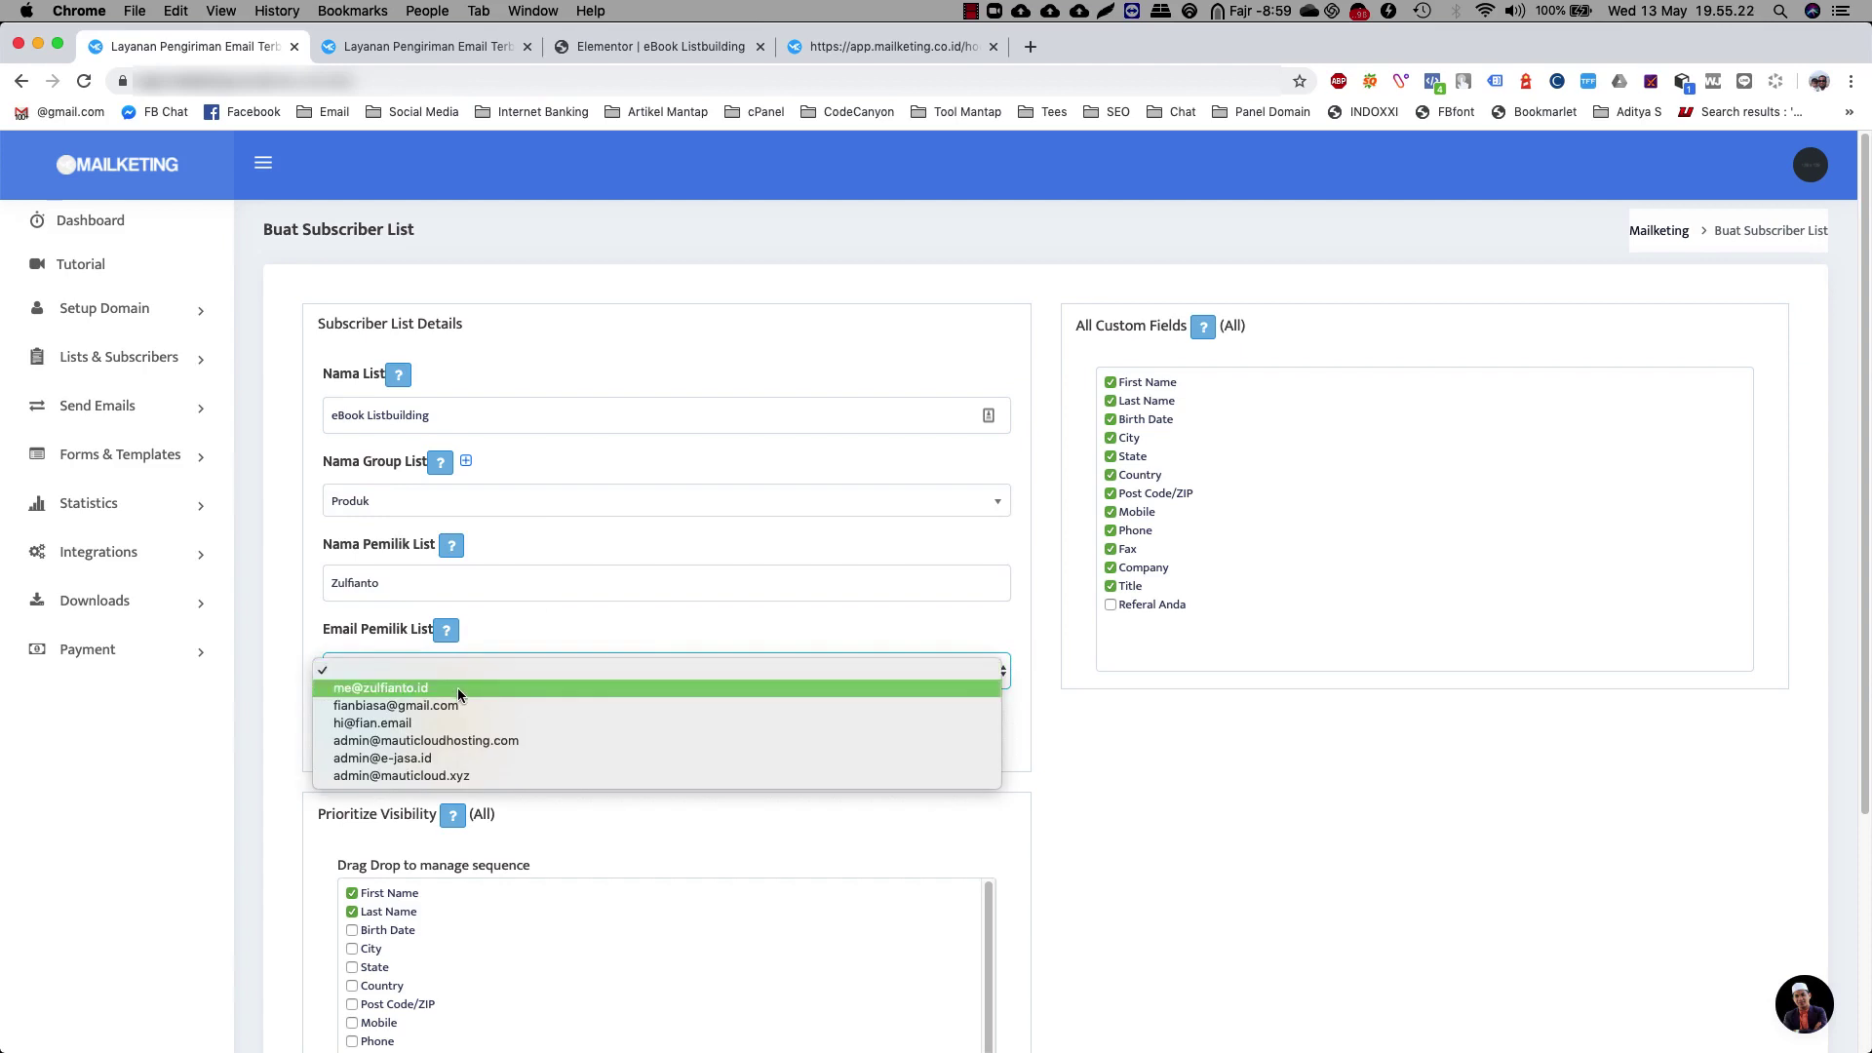
click(458, 687)
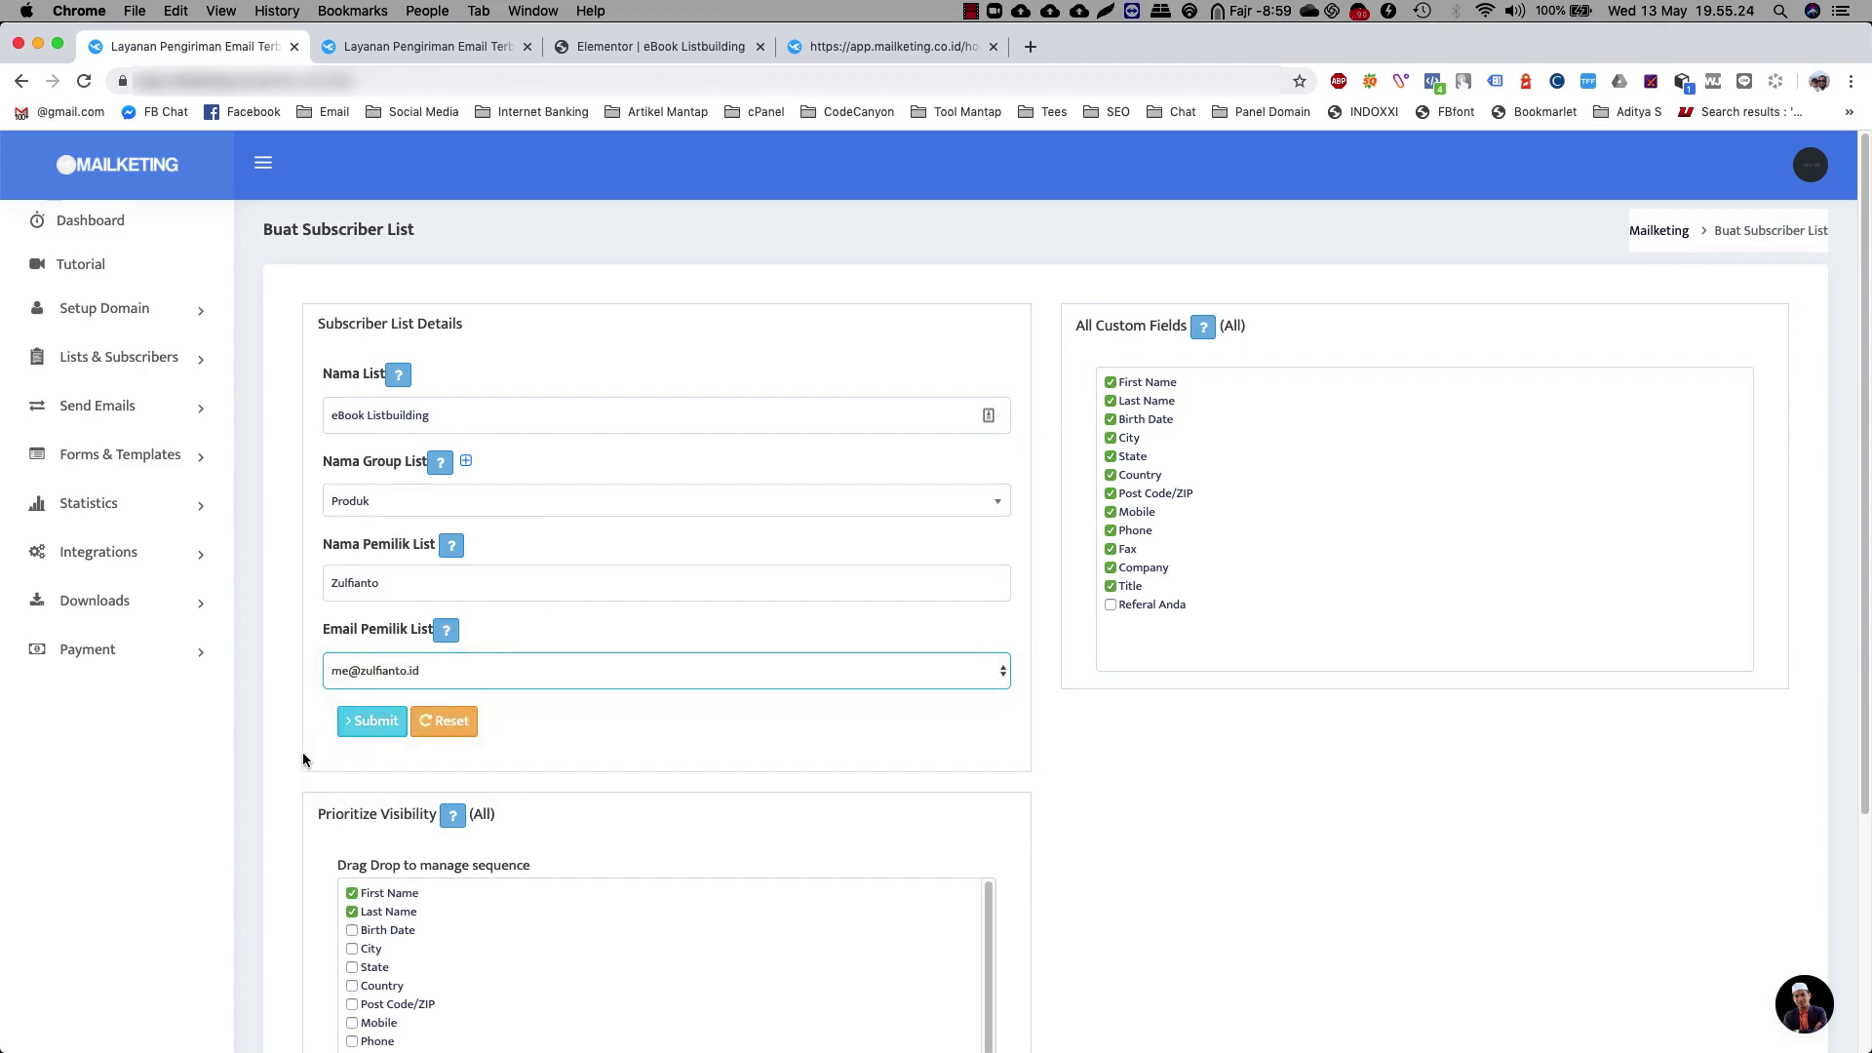
Add Phone as a visible field and save the eBook Listbuilding list
scroll(304, 760, down, 3)
scroll(561, 819, down, 3)
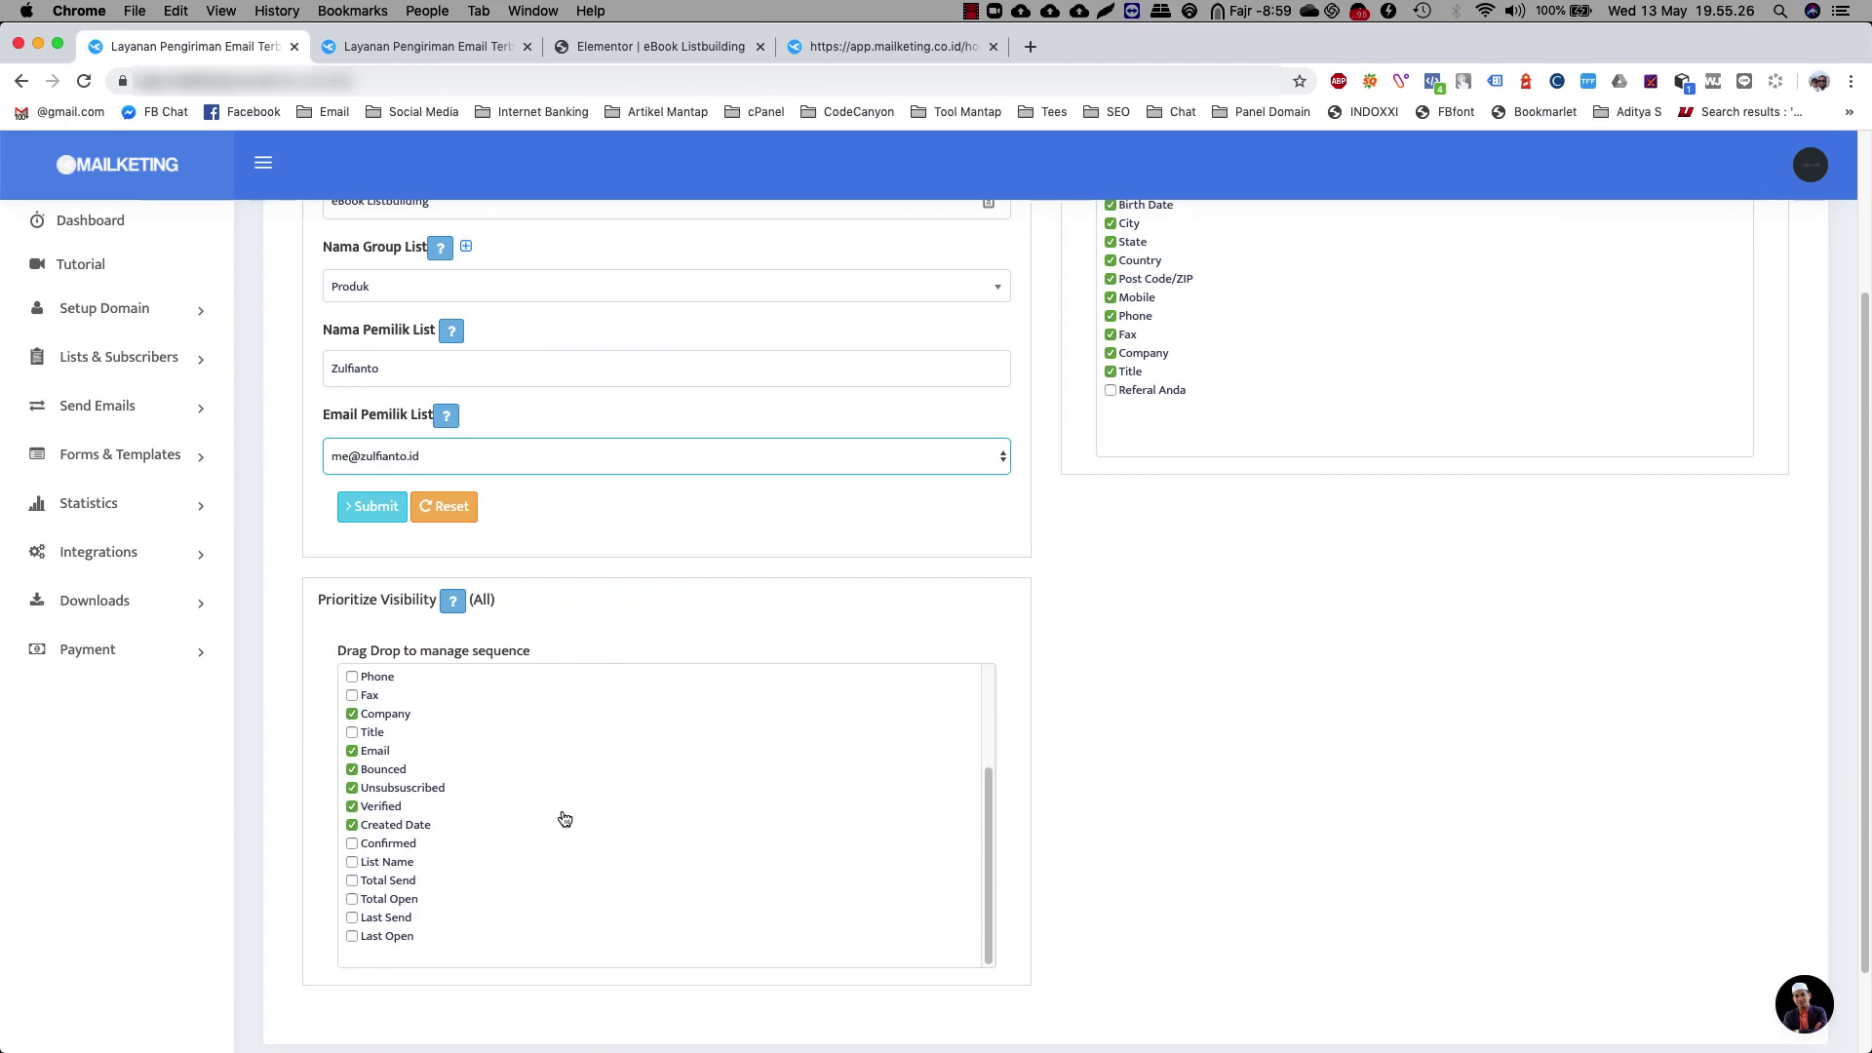
scroll(564, 819, up, 6)
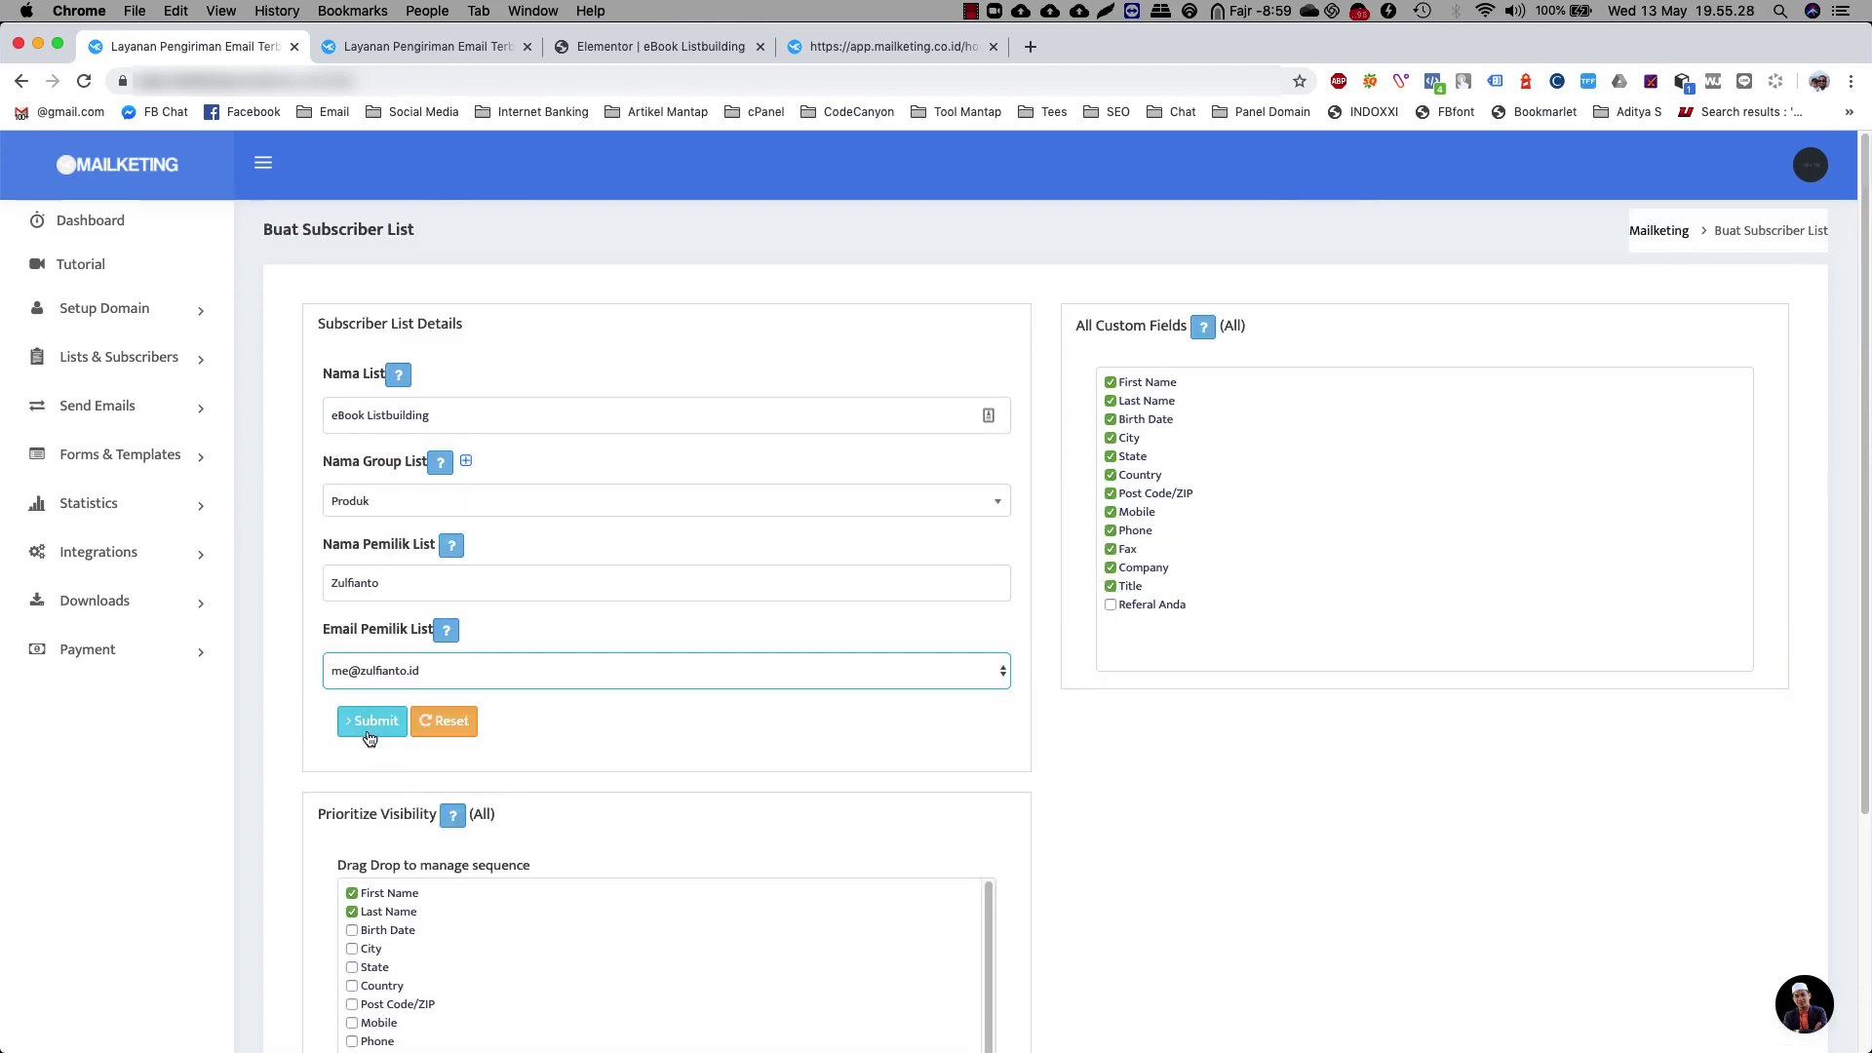
click(367, 732)
scroll(561, 836, down, 2)
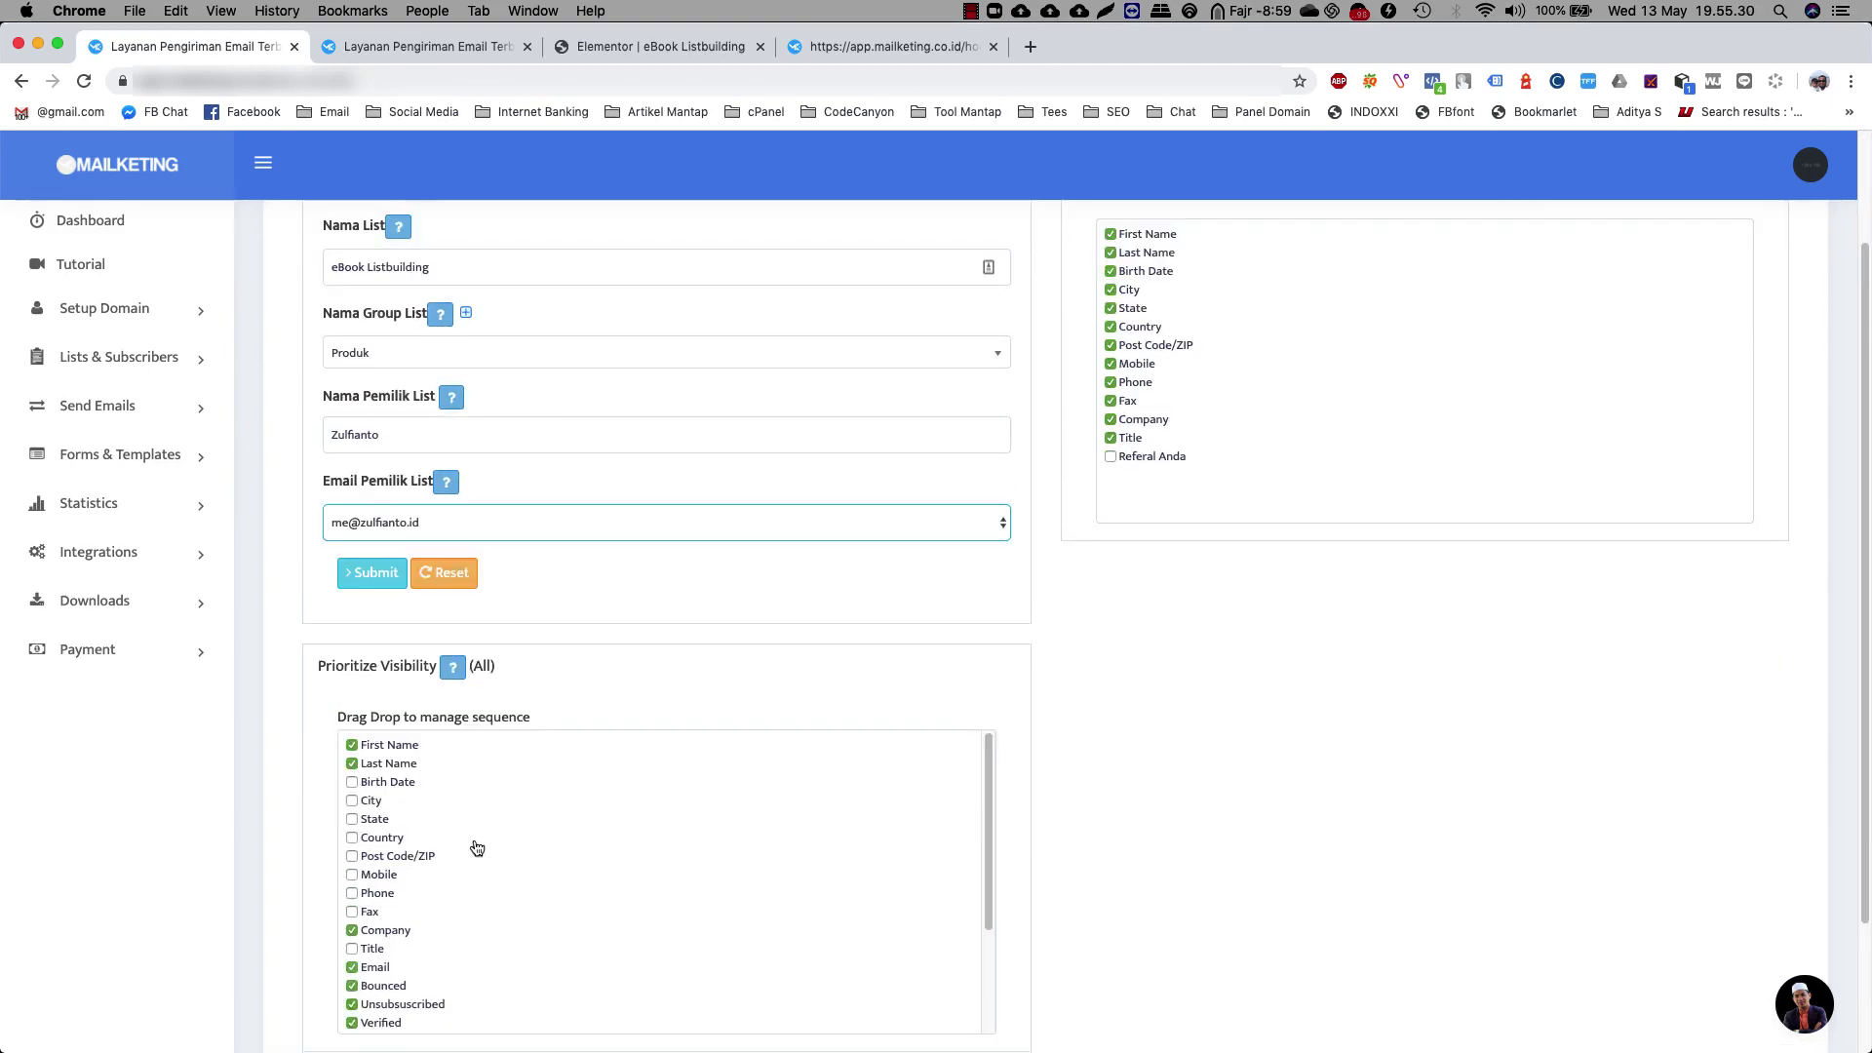
click(352, 893)
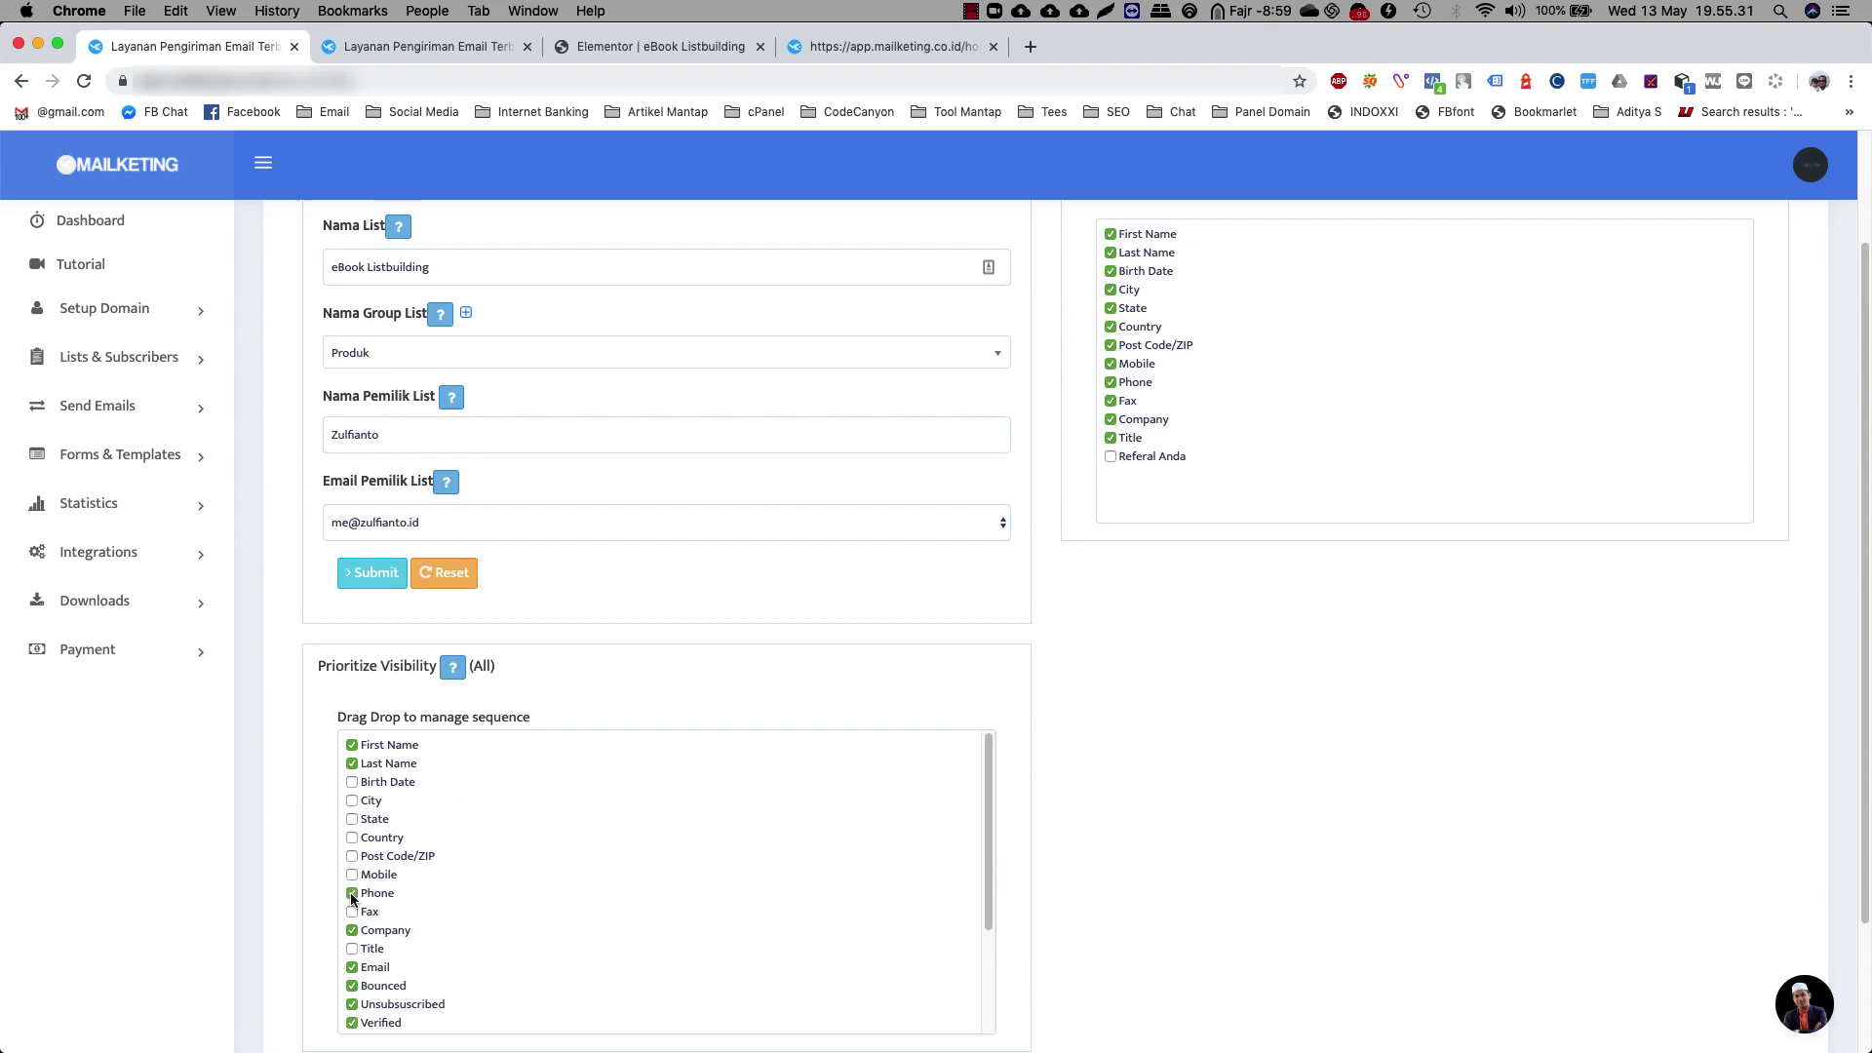
click(375, 577)
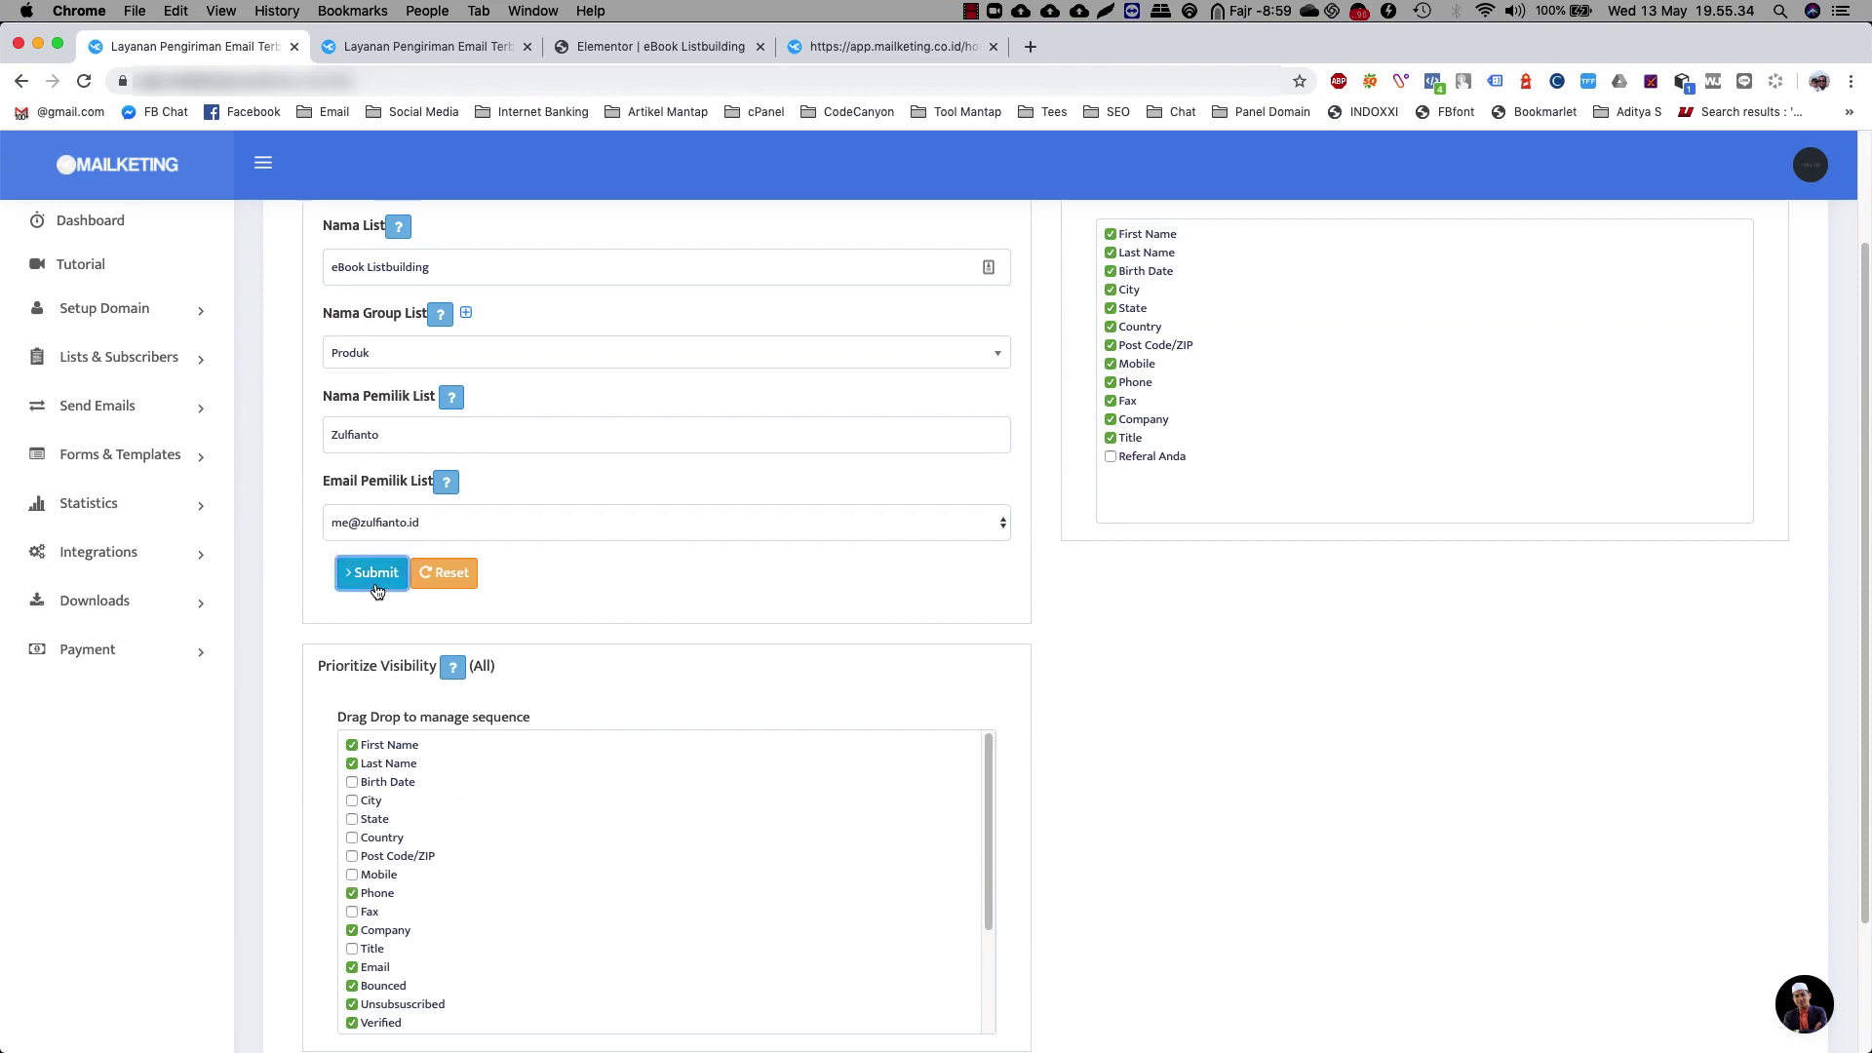
Confirm eBook Listbuilding appears among all lists, then open the Autoresponders overview
click(122, 358)
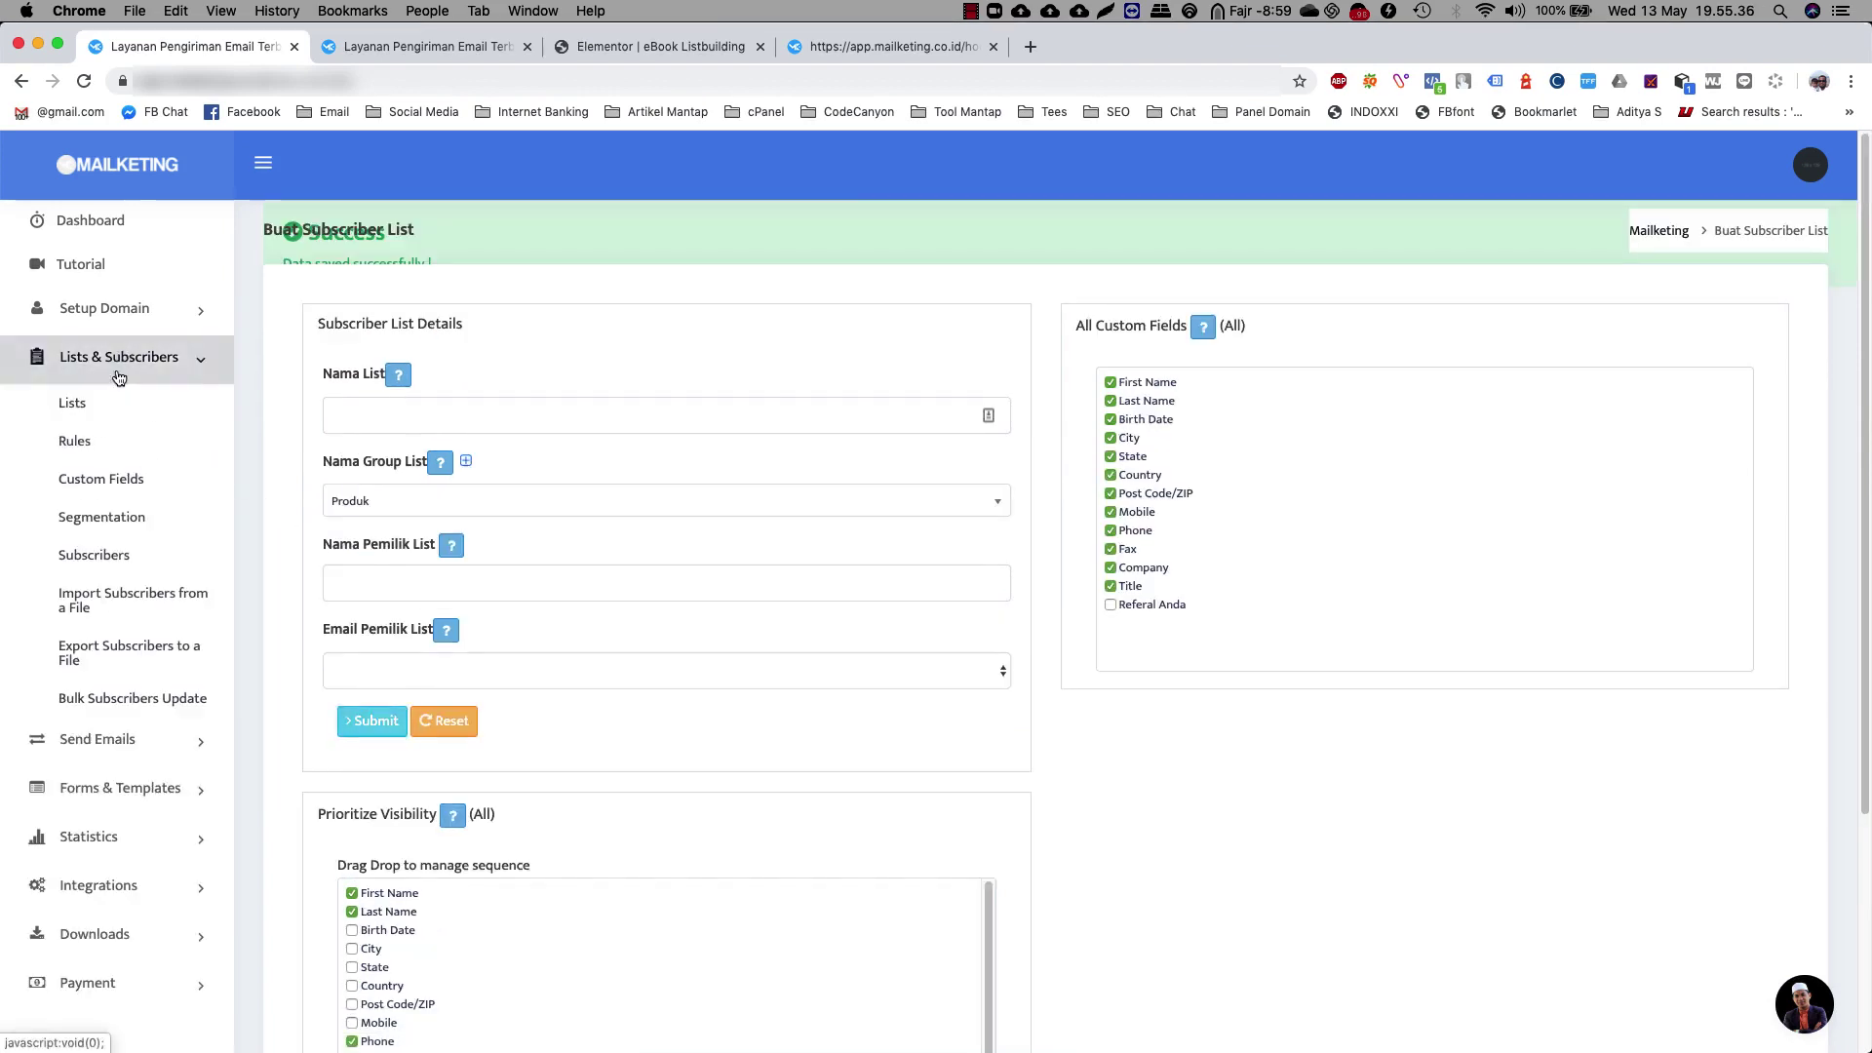
click(112, 407)
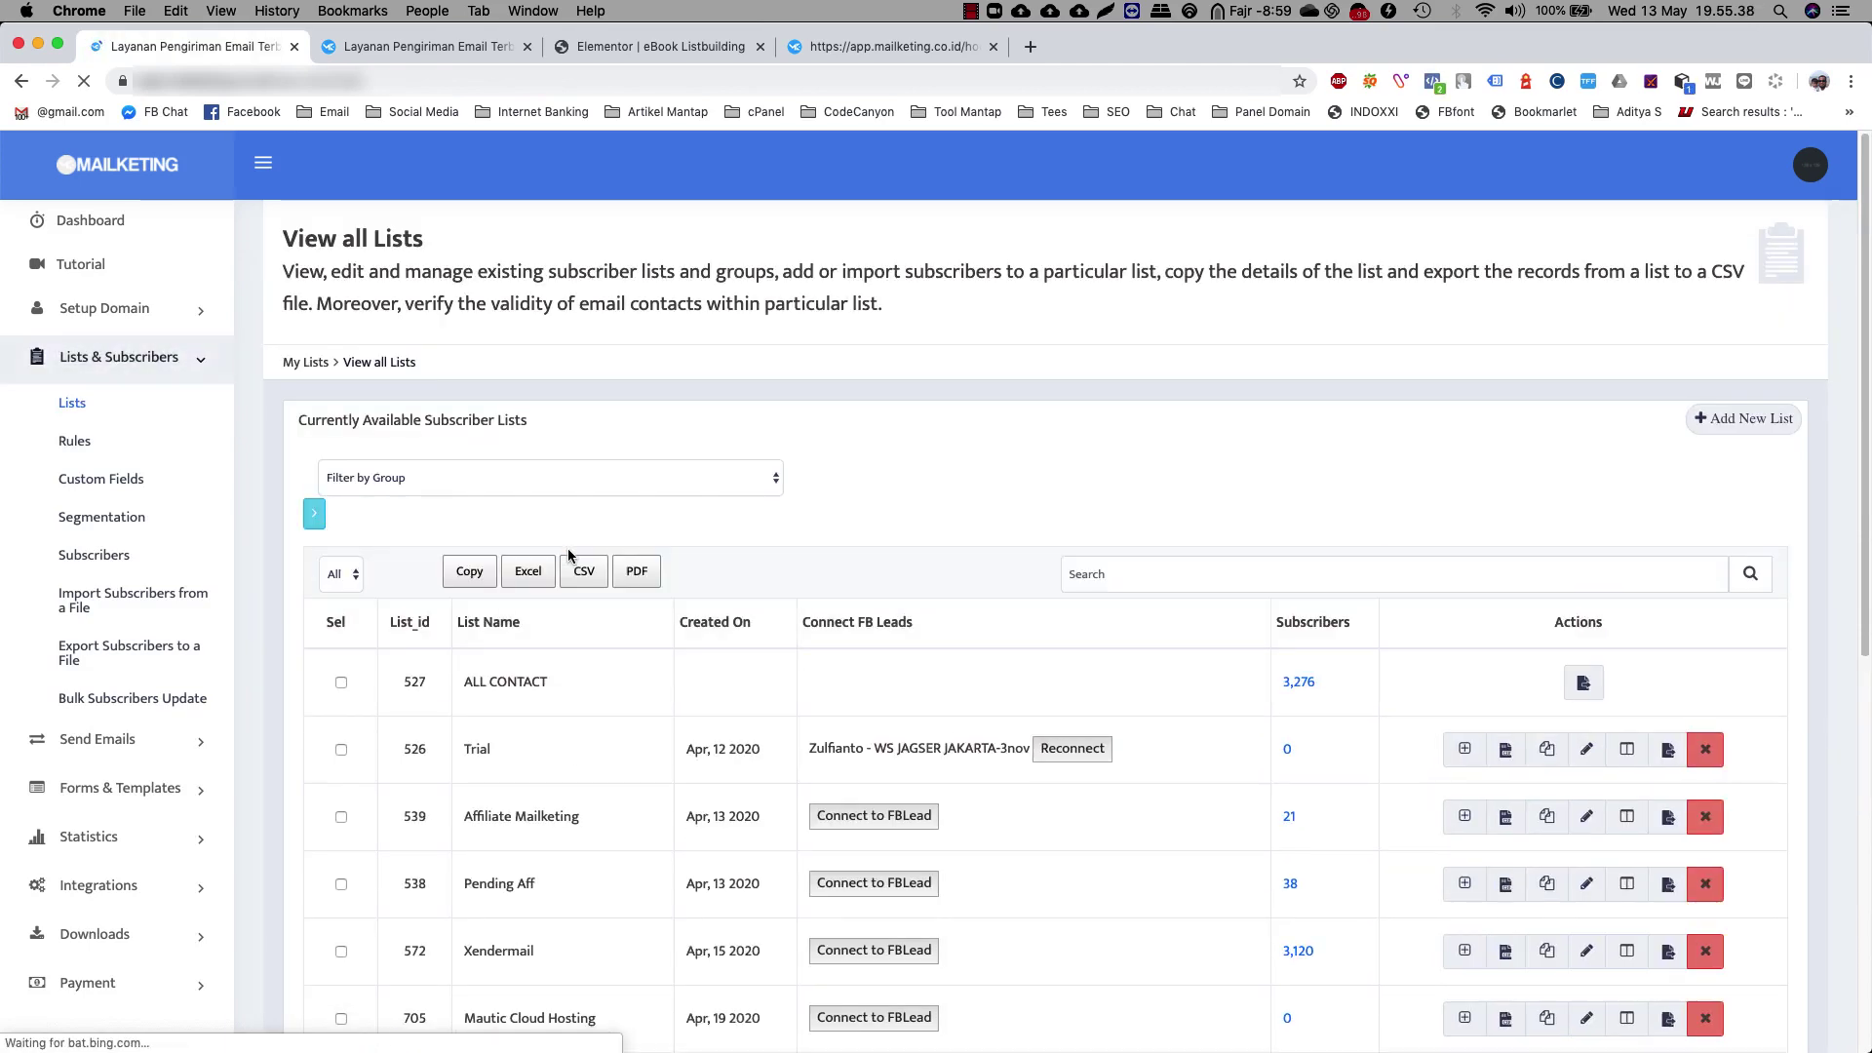
scroll(569, 551, down, 5)
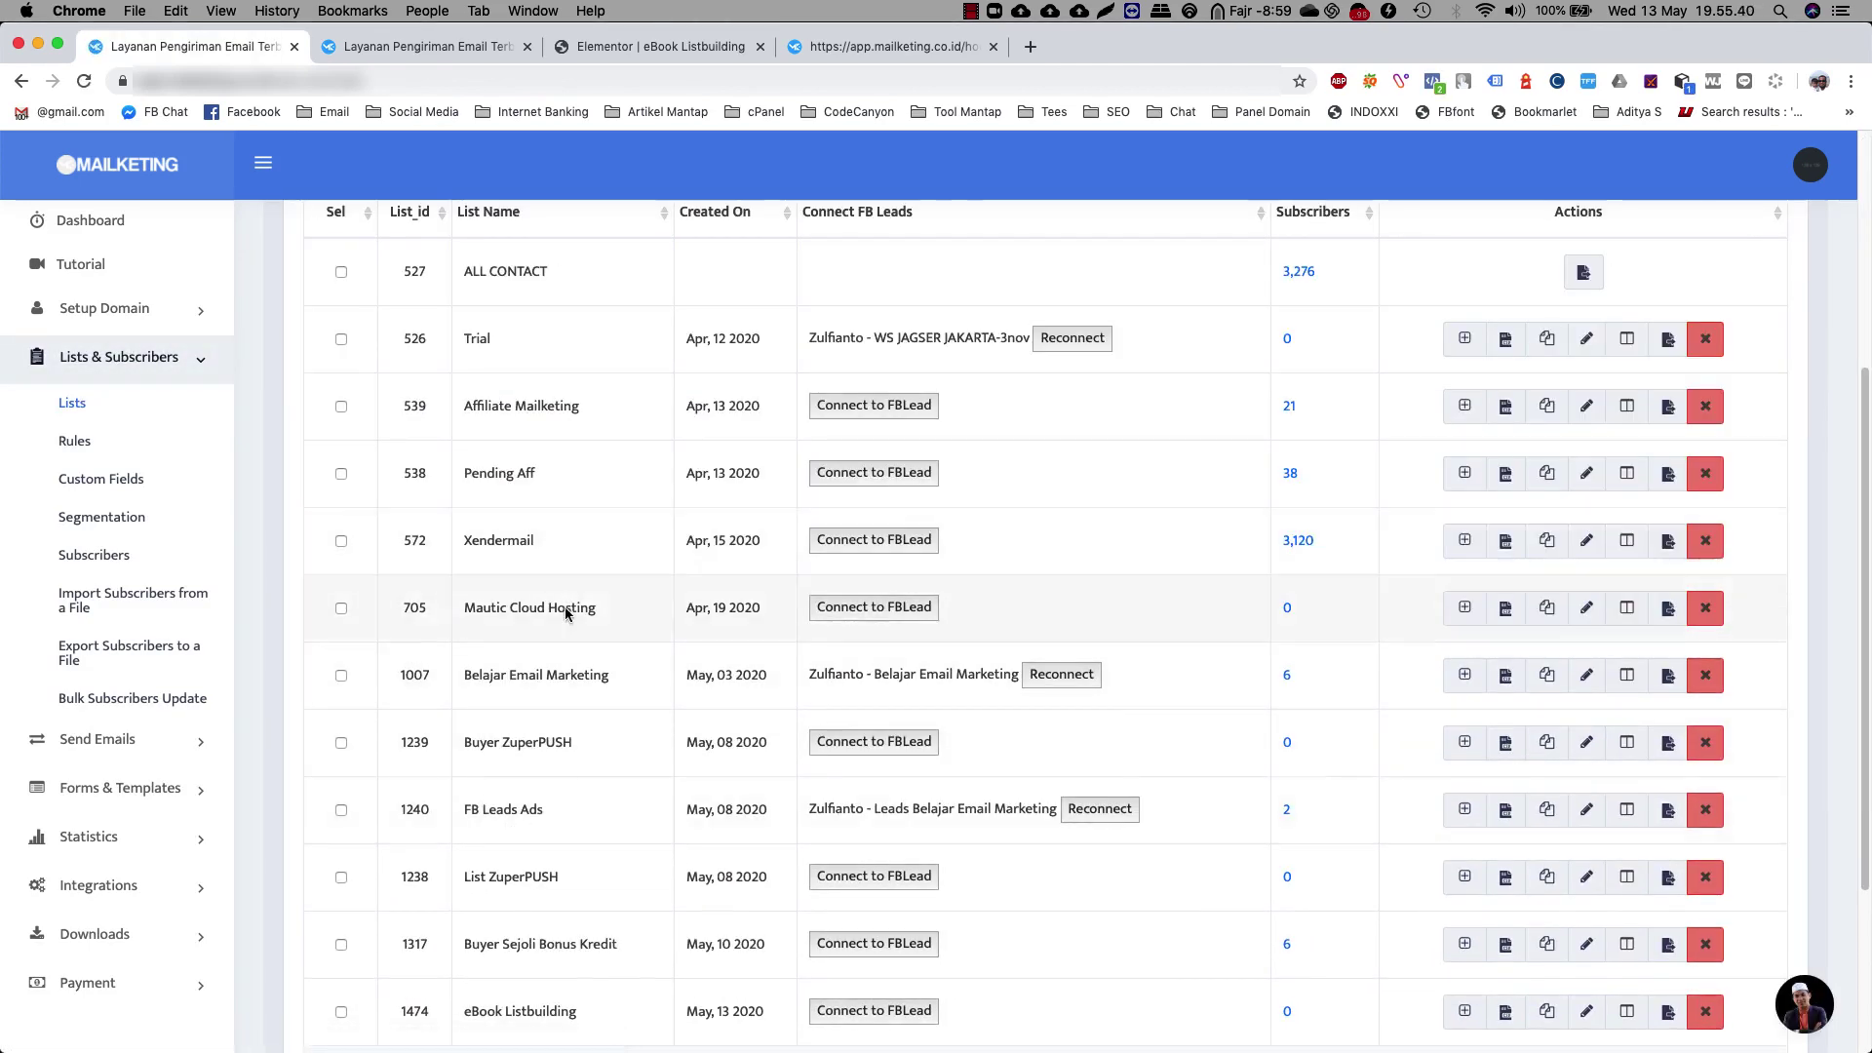
scroll(594, 693, down, 3)
drag(583, 735, 464, 736)
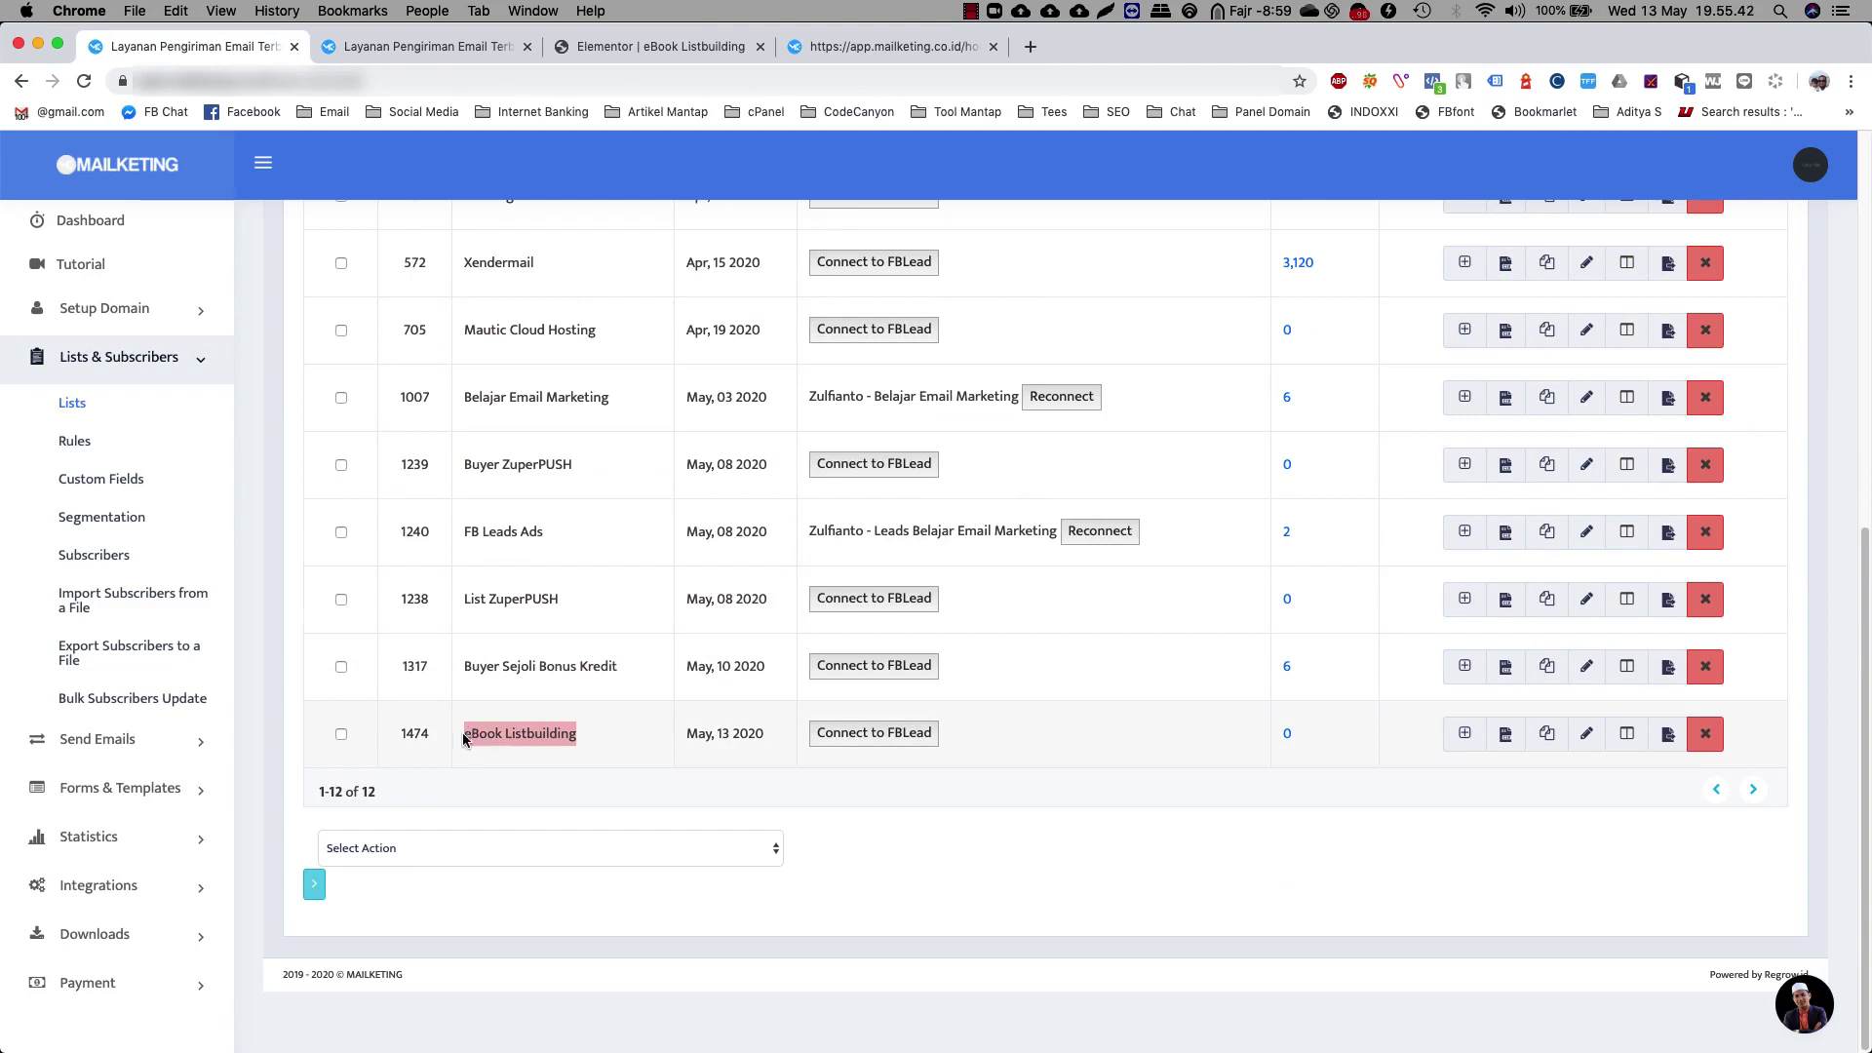
click(511, 719)
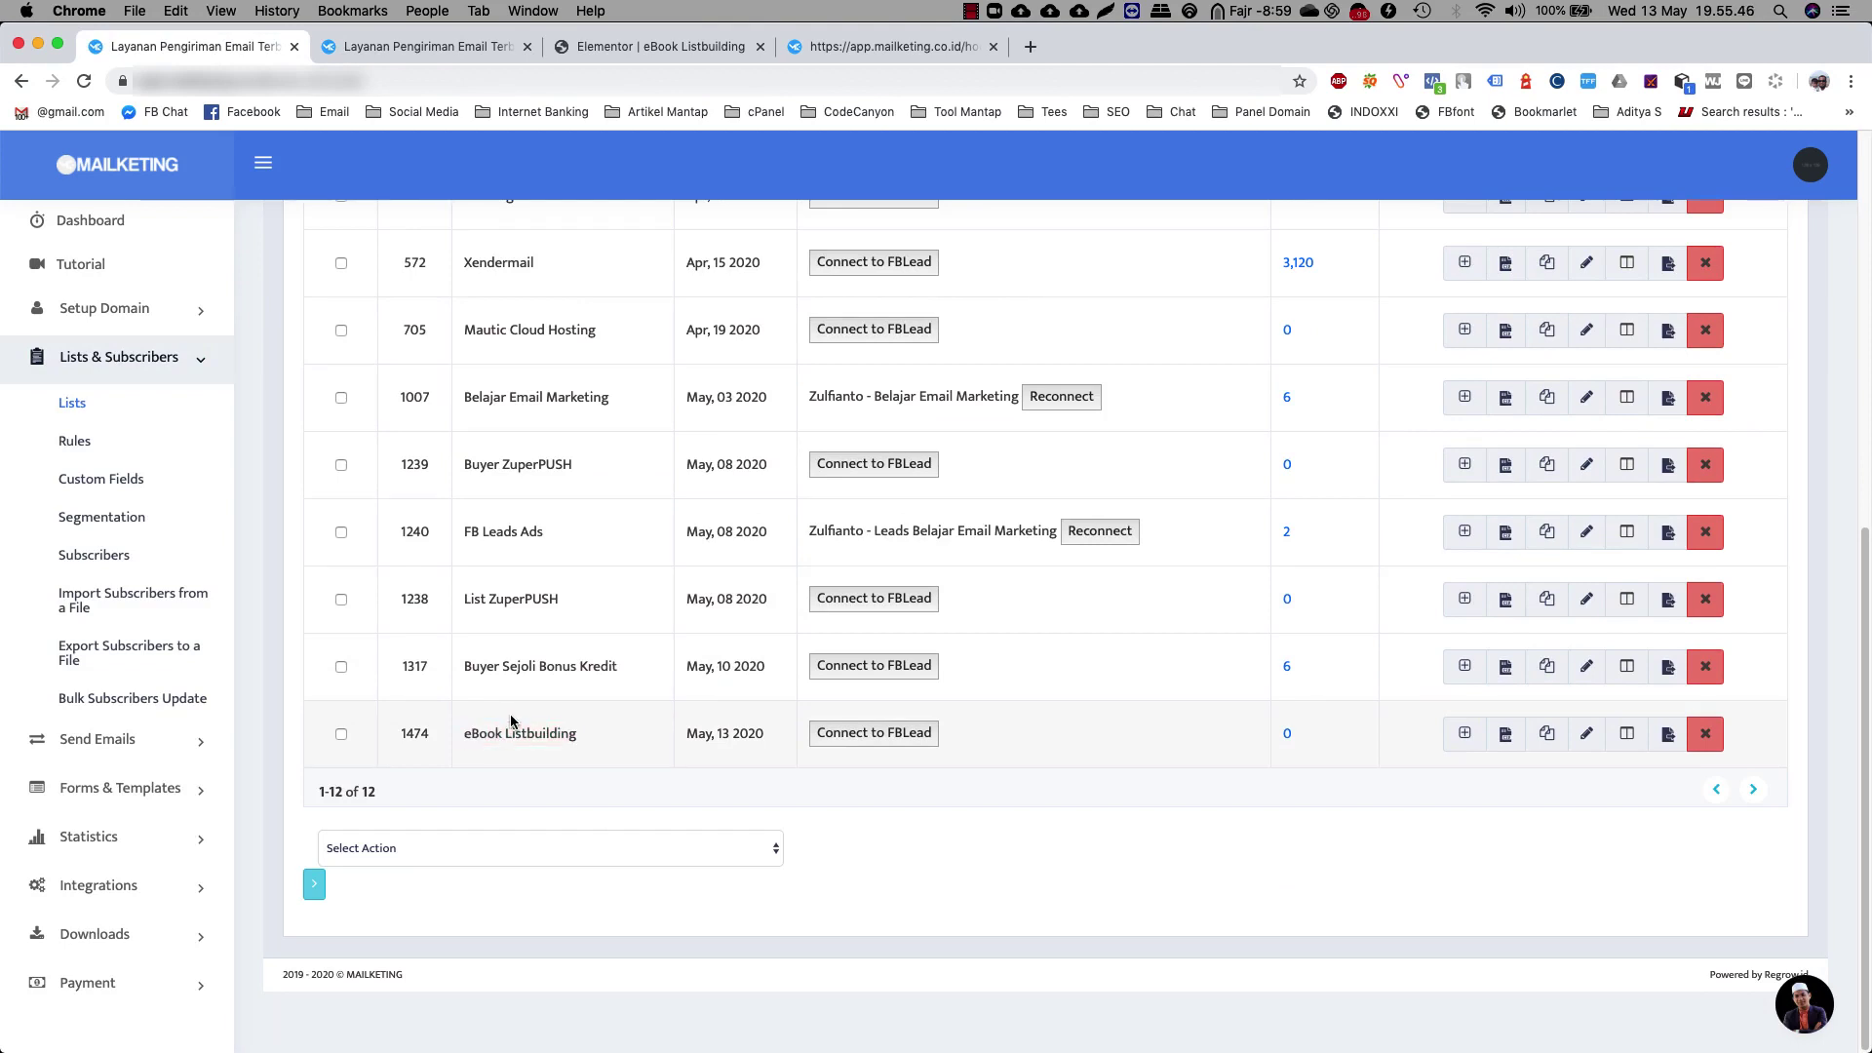
click(106, 739)
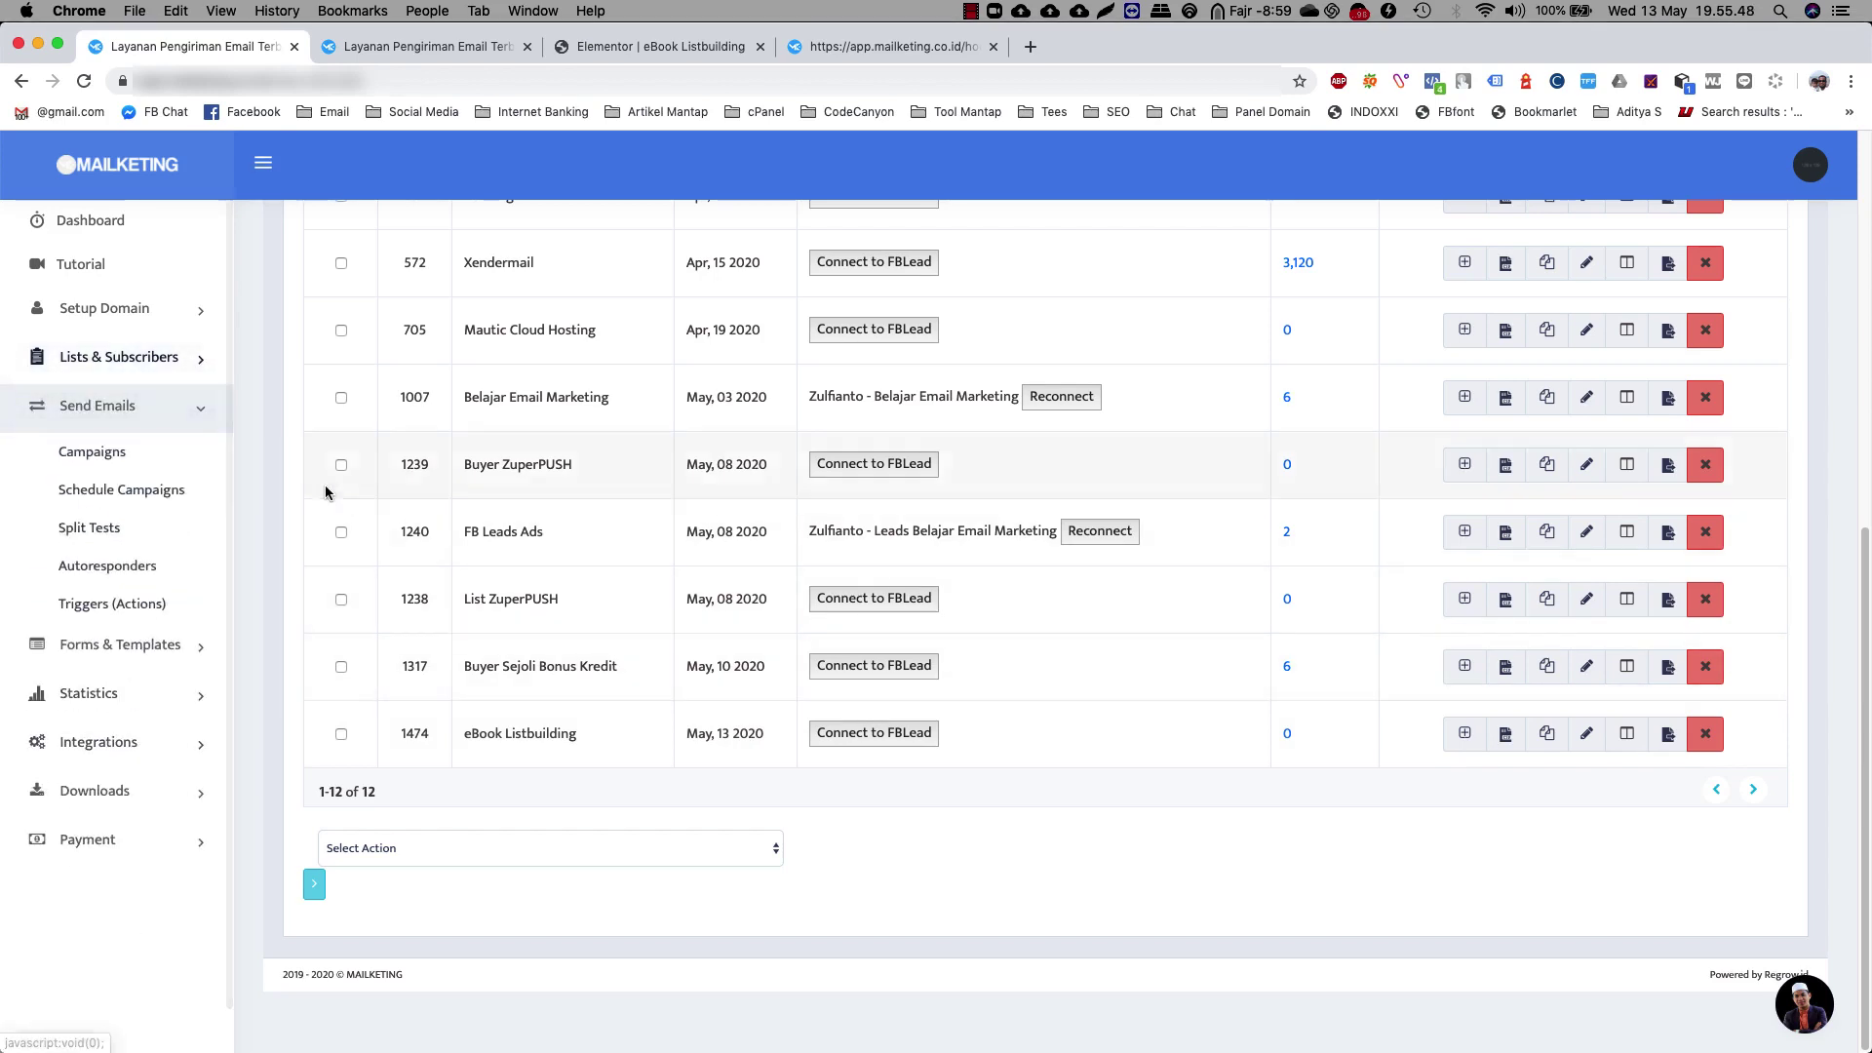
click(112, 567)
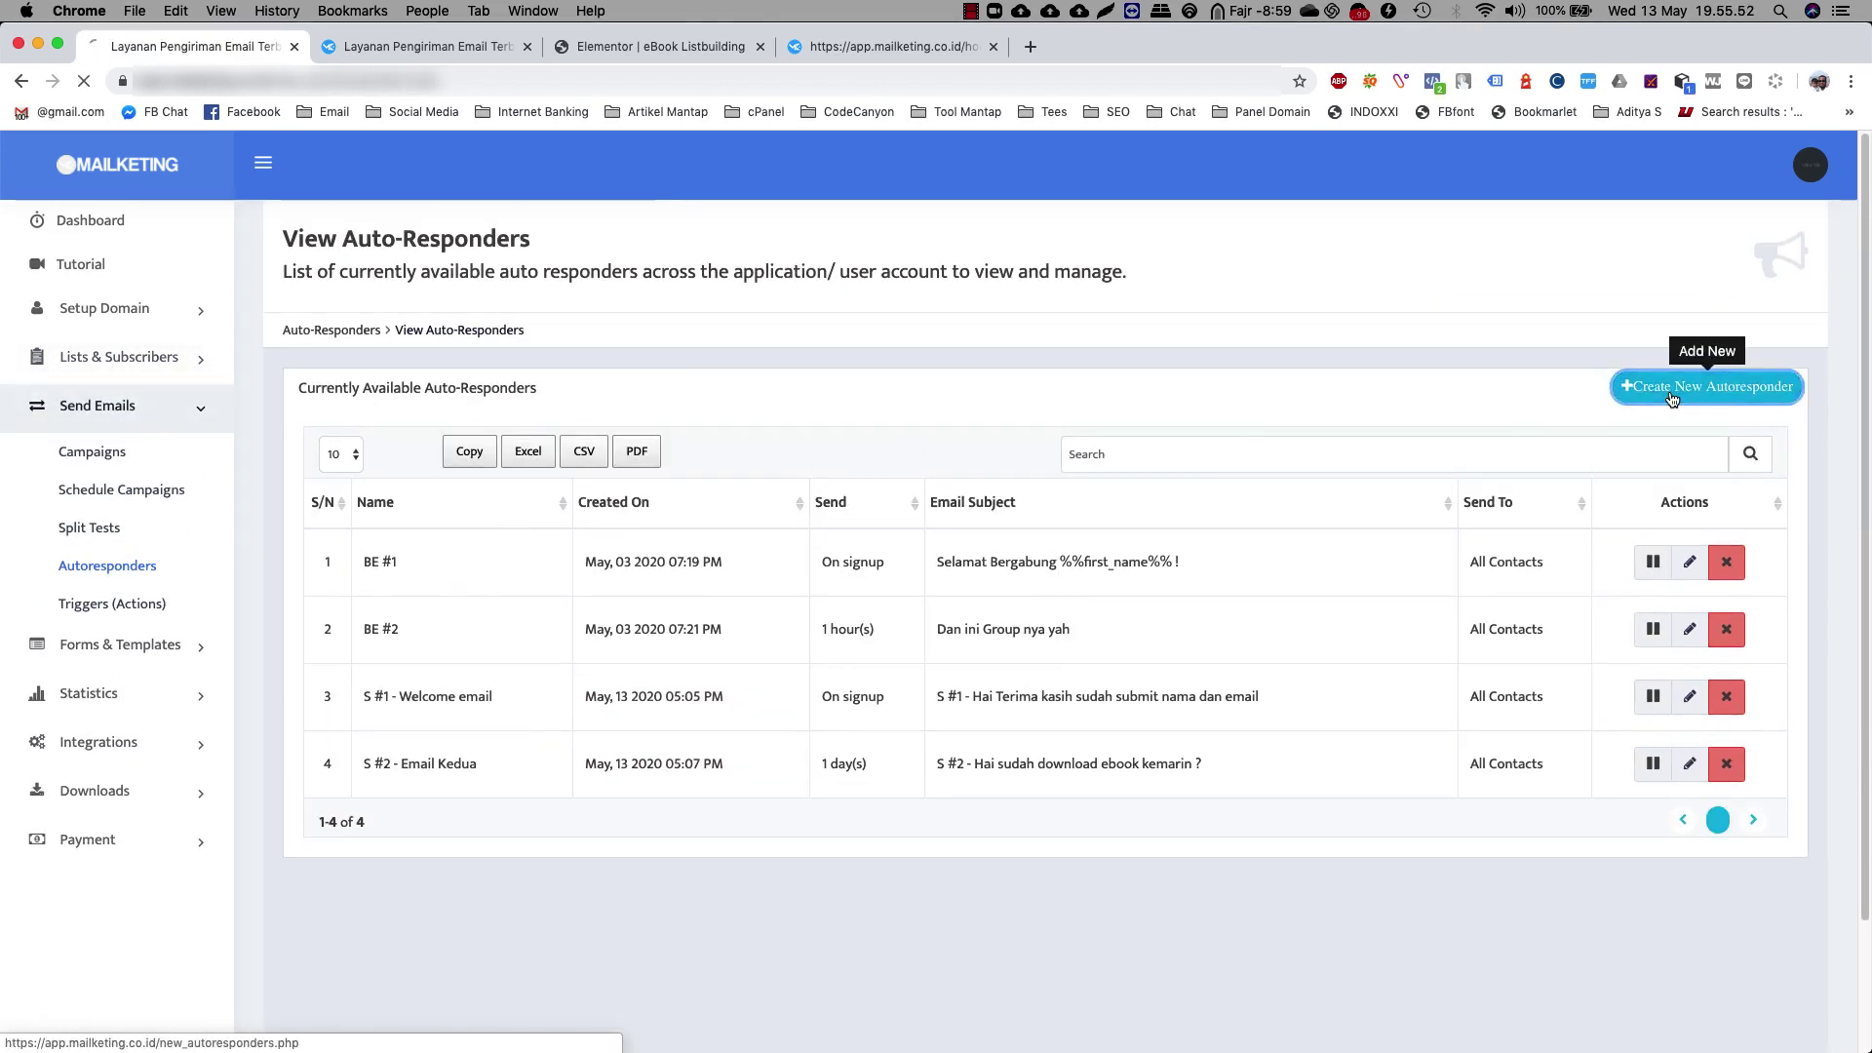
Name the new auto-responder 'eBook Listbuilding' and assign it to the eBook Listbuilding list
click(525, 646)
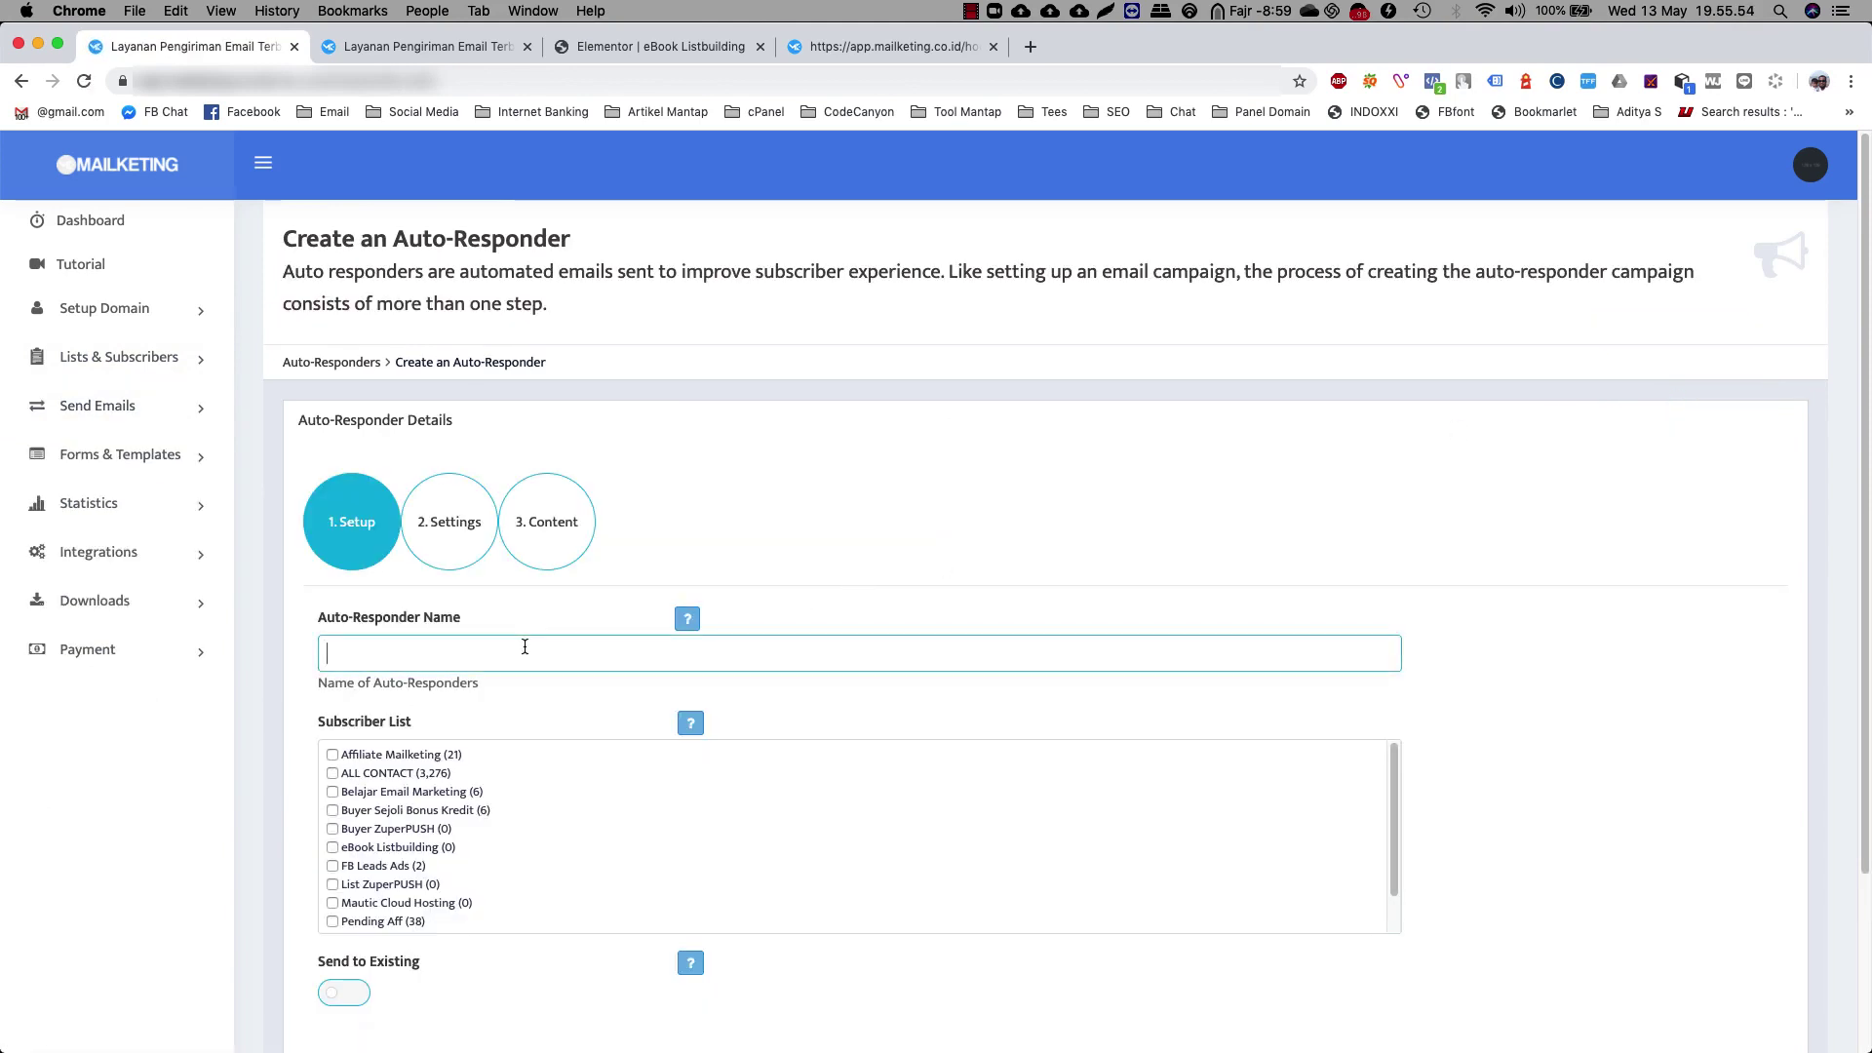
text(eBook Li)
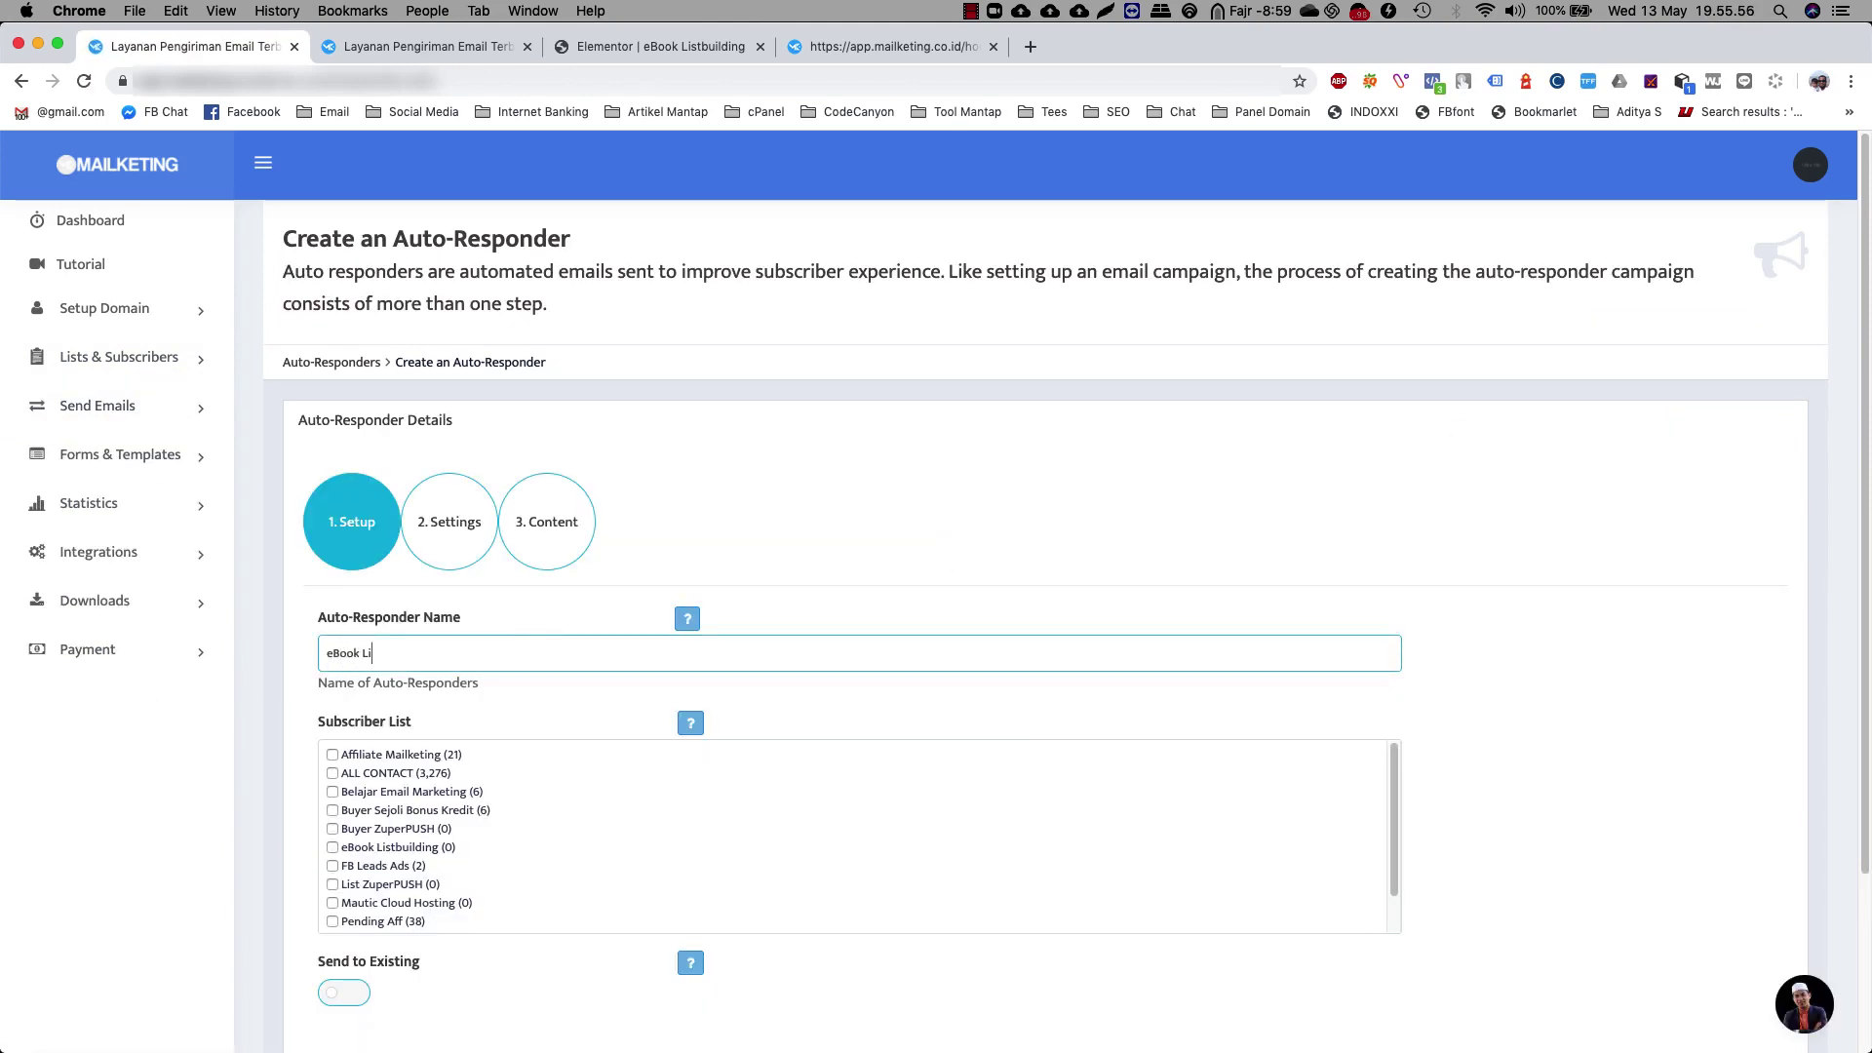
text(stbuilding)
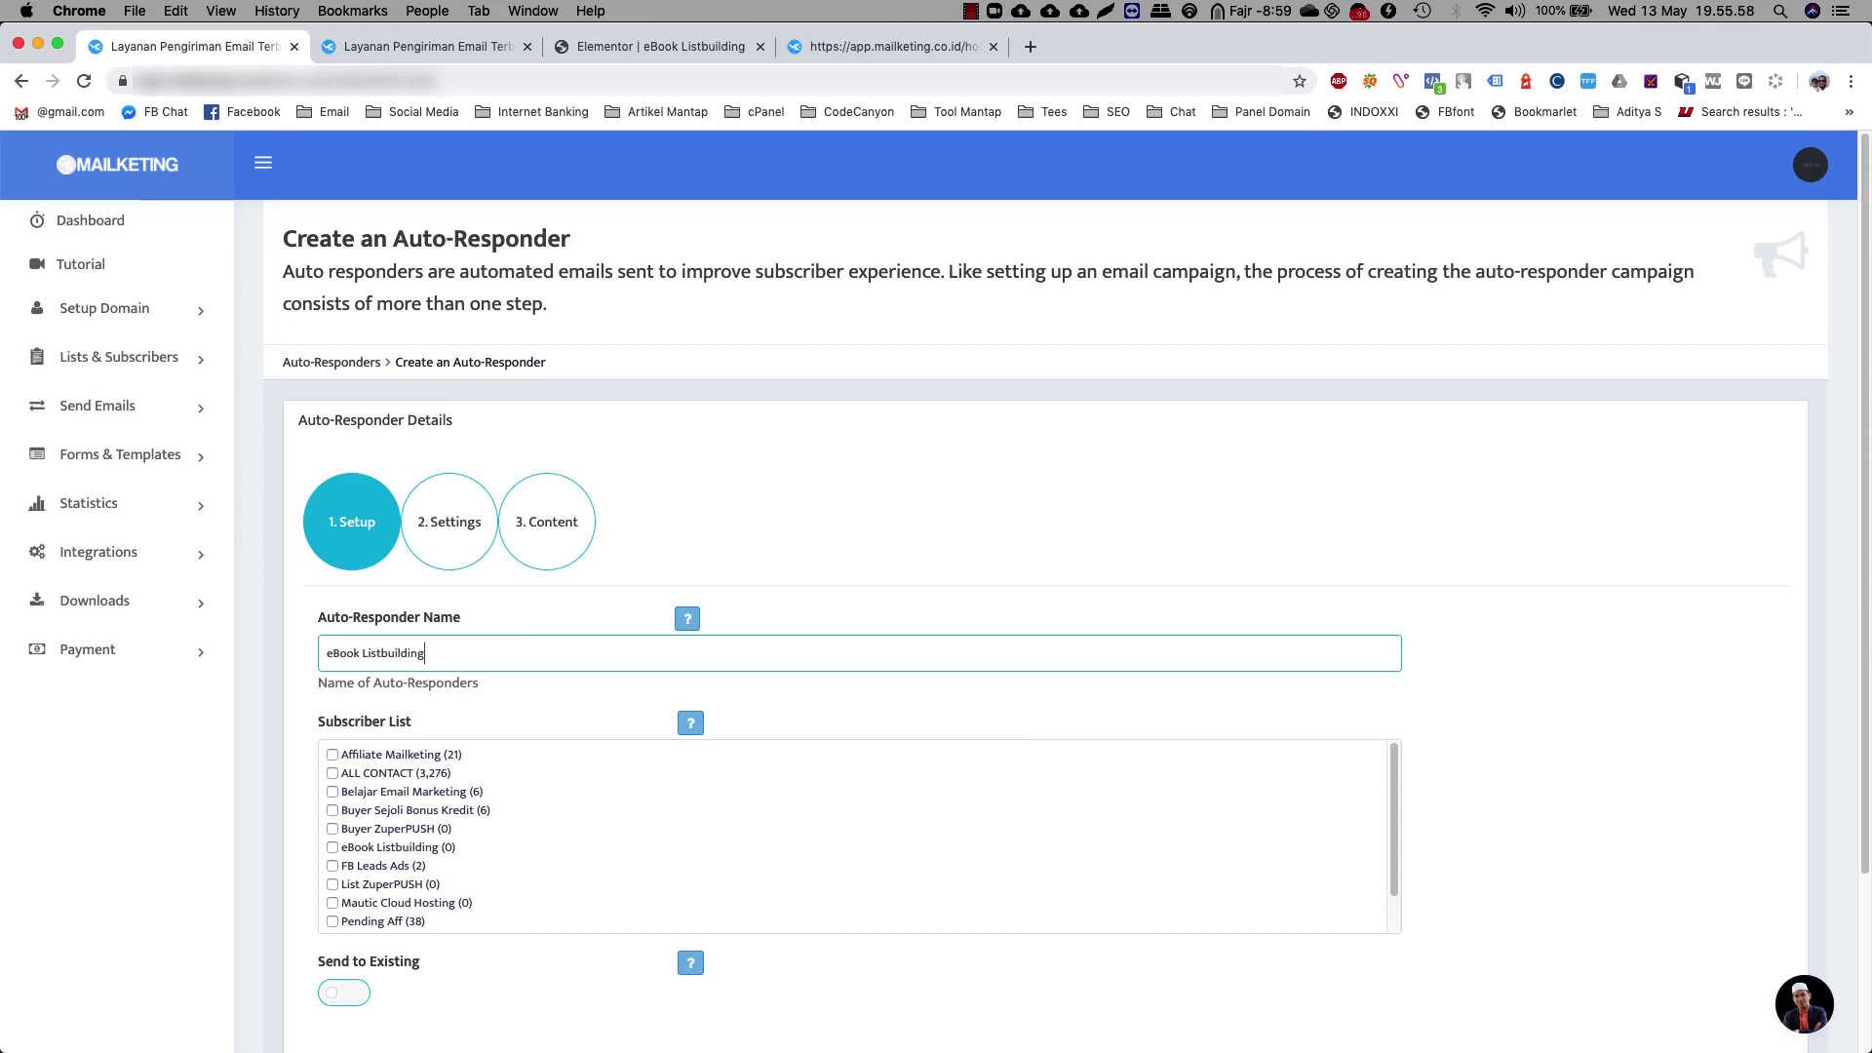
scroll(439, 867, down, 2)
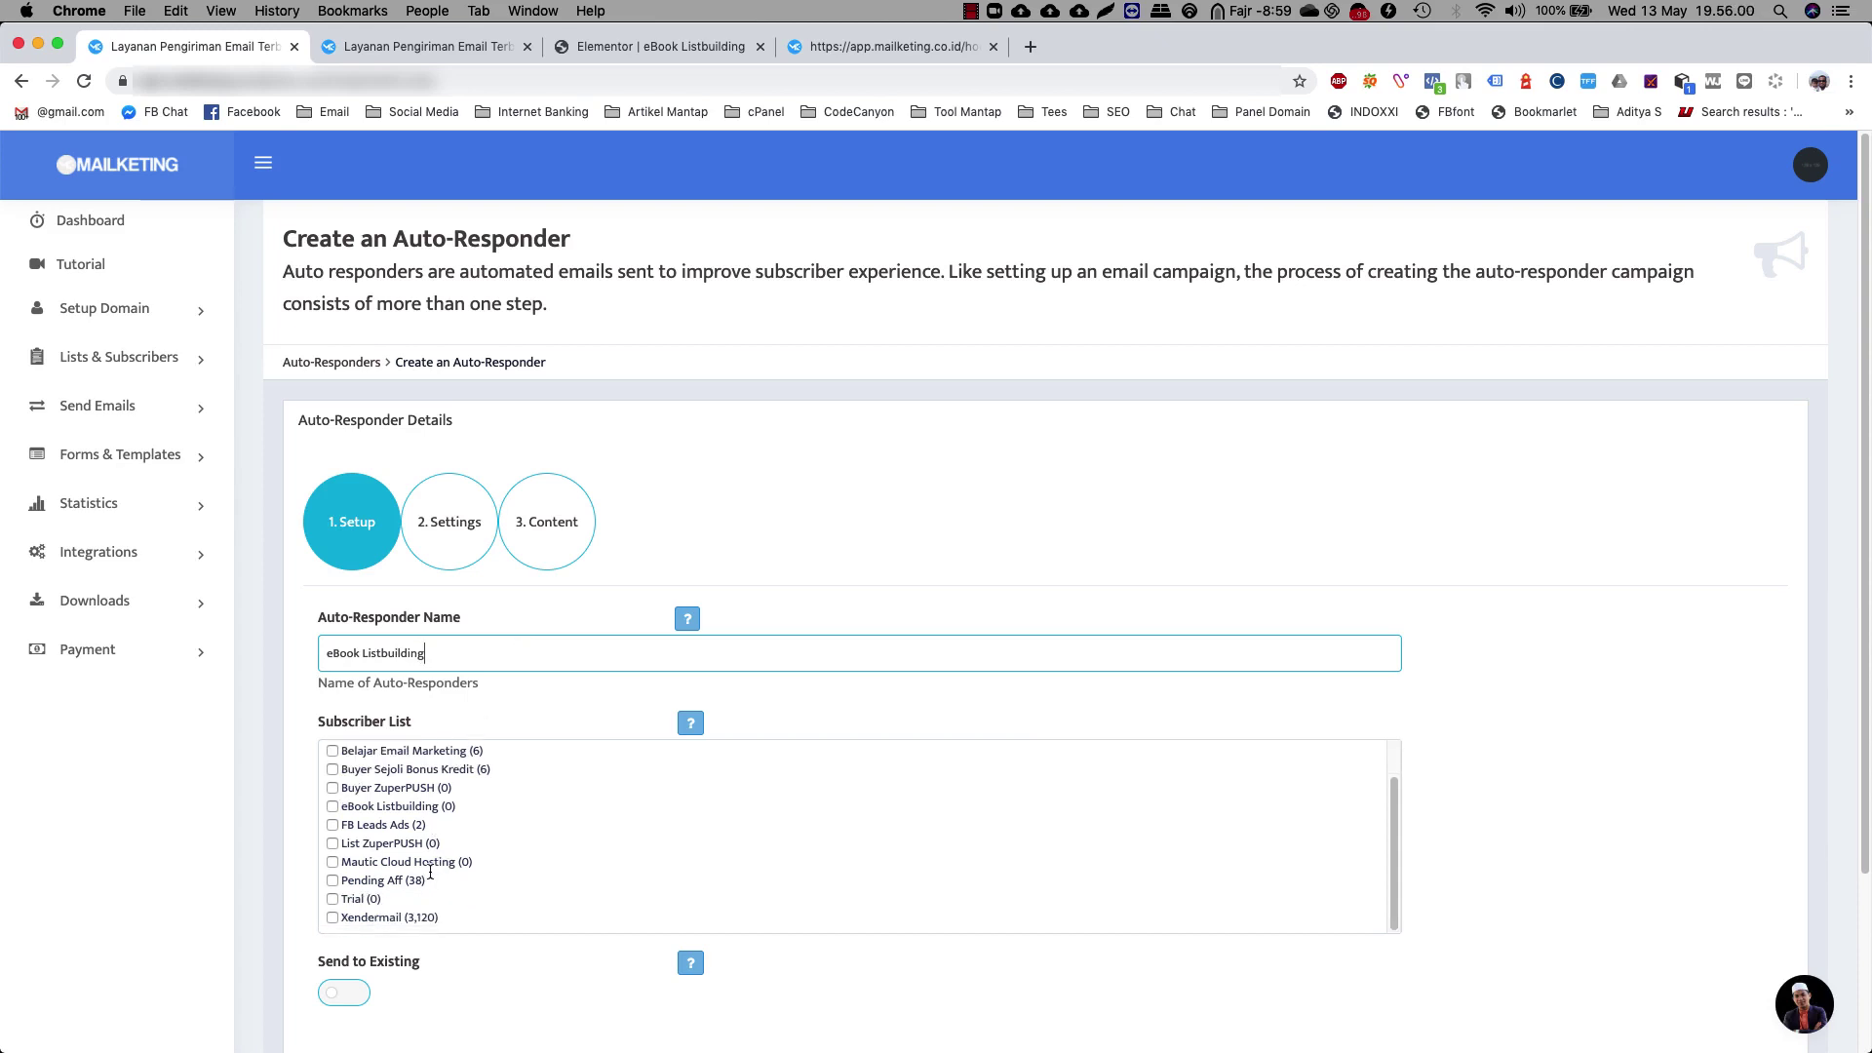
click(332, 806)
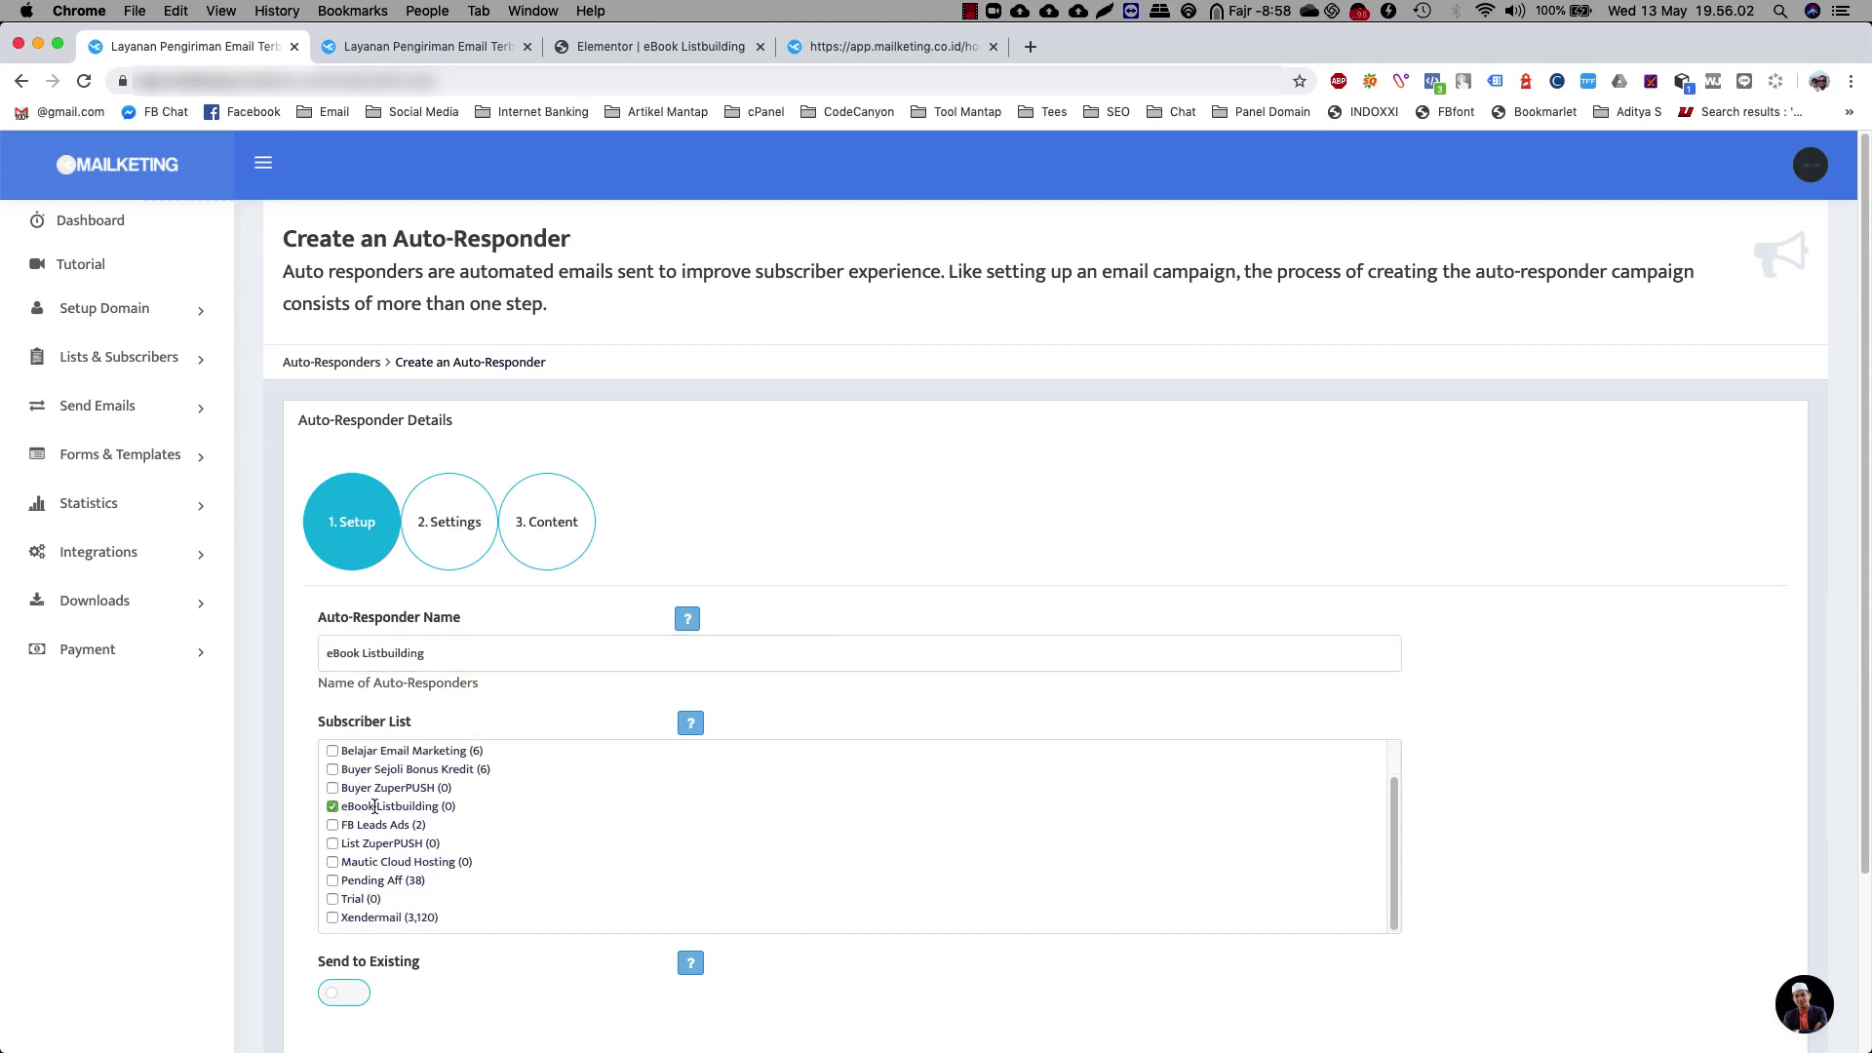
scroll(559, 887, down, 3)
scroll(559, 887, down, 2)
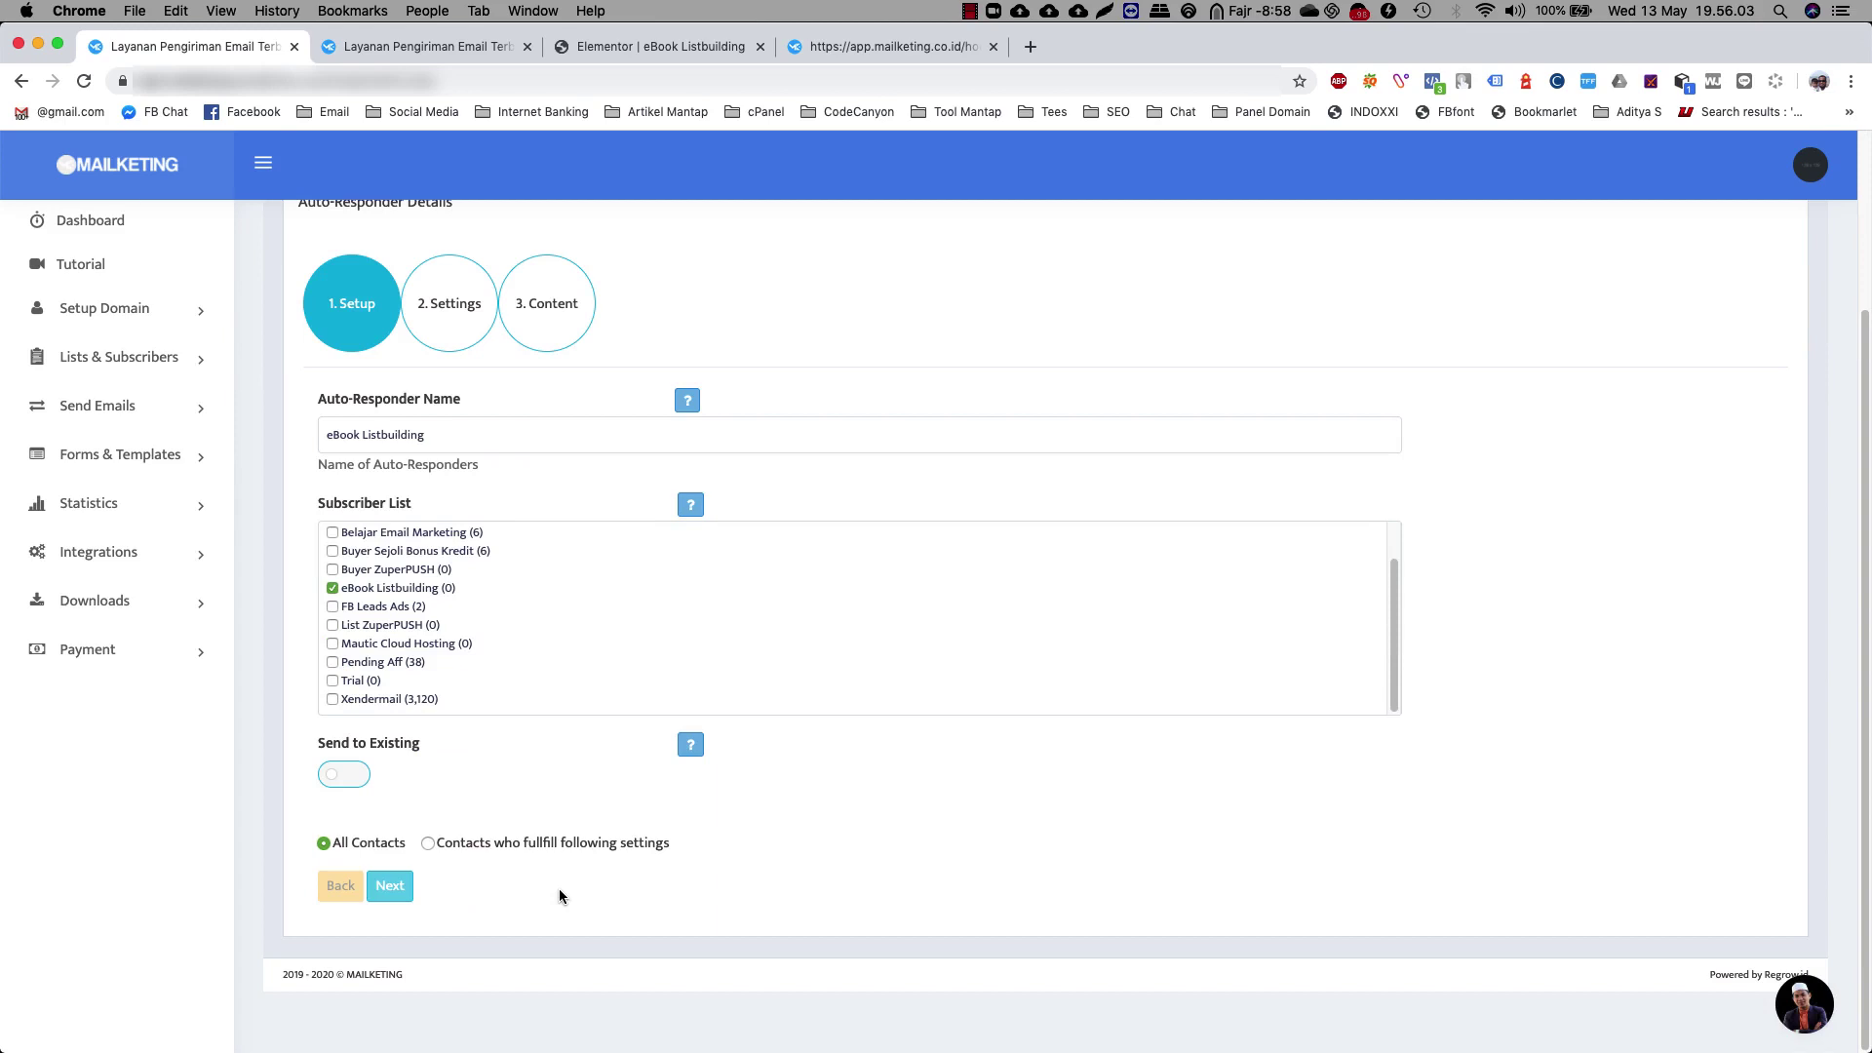
Set the sender to From List using the list's own from name, and continue to Content
click(397, 892)
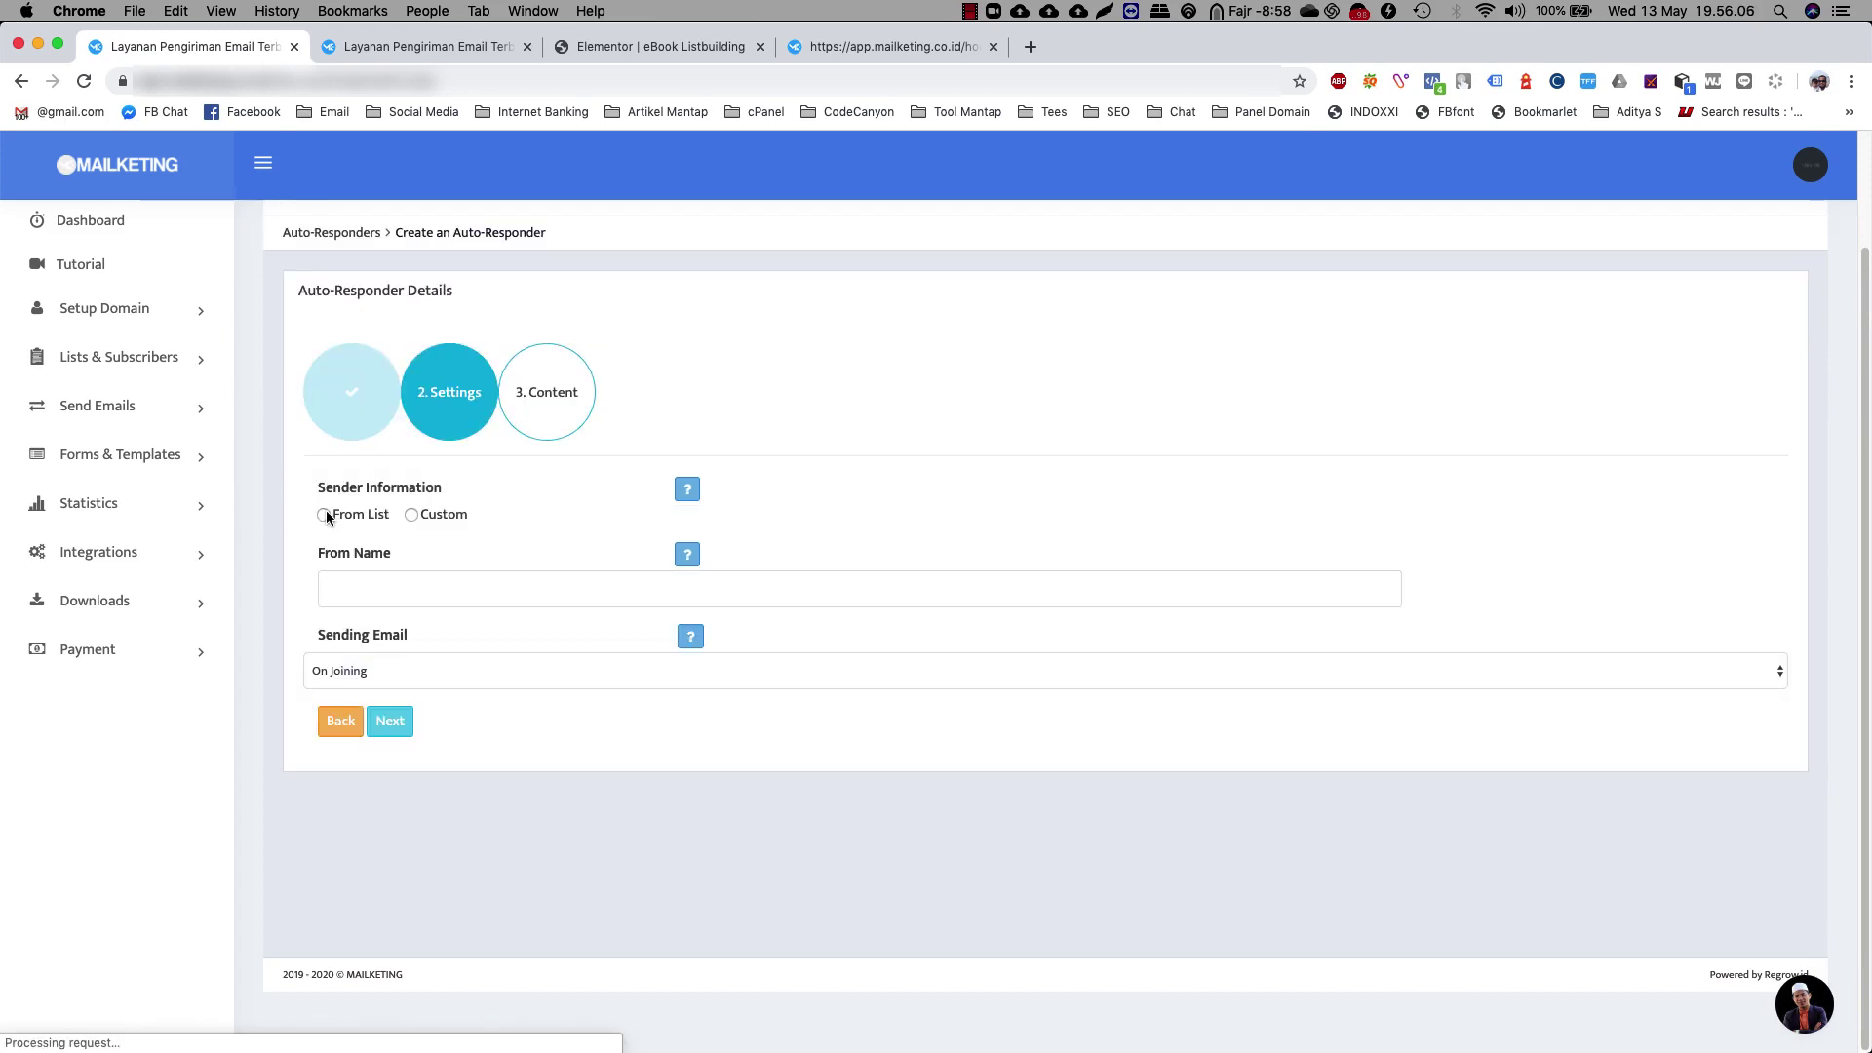
click(324, 515)
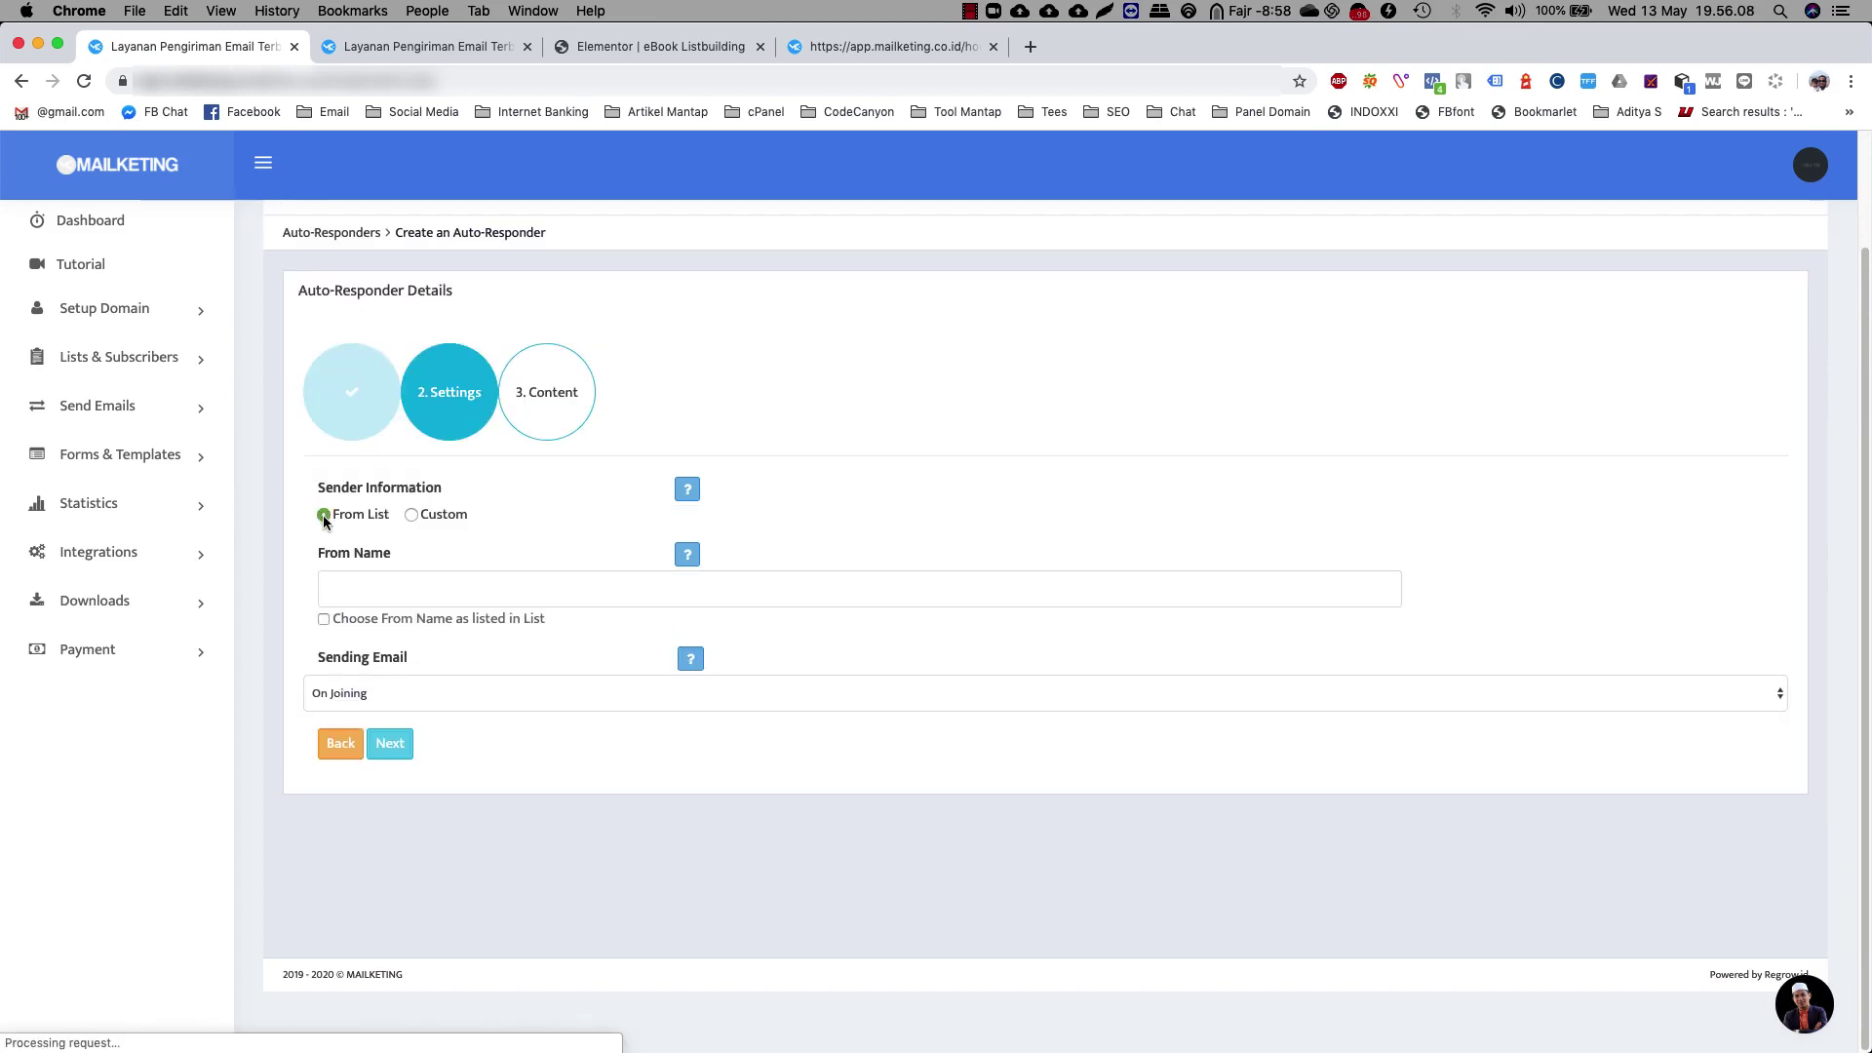
click(323, 619)
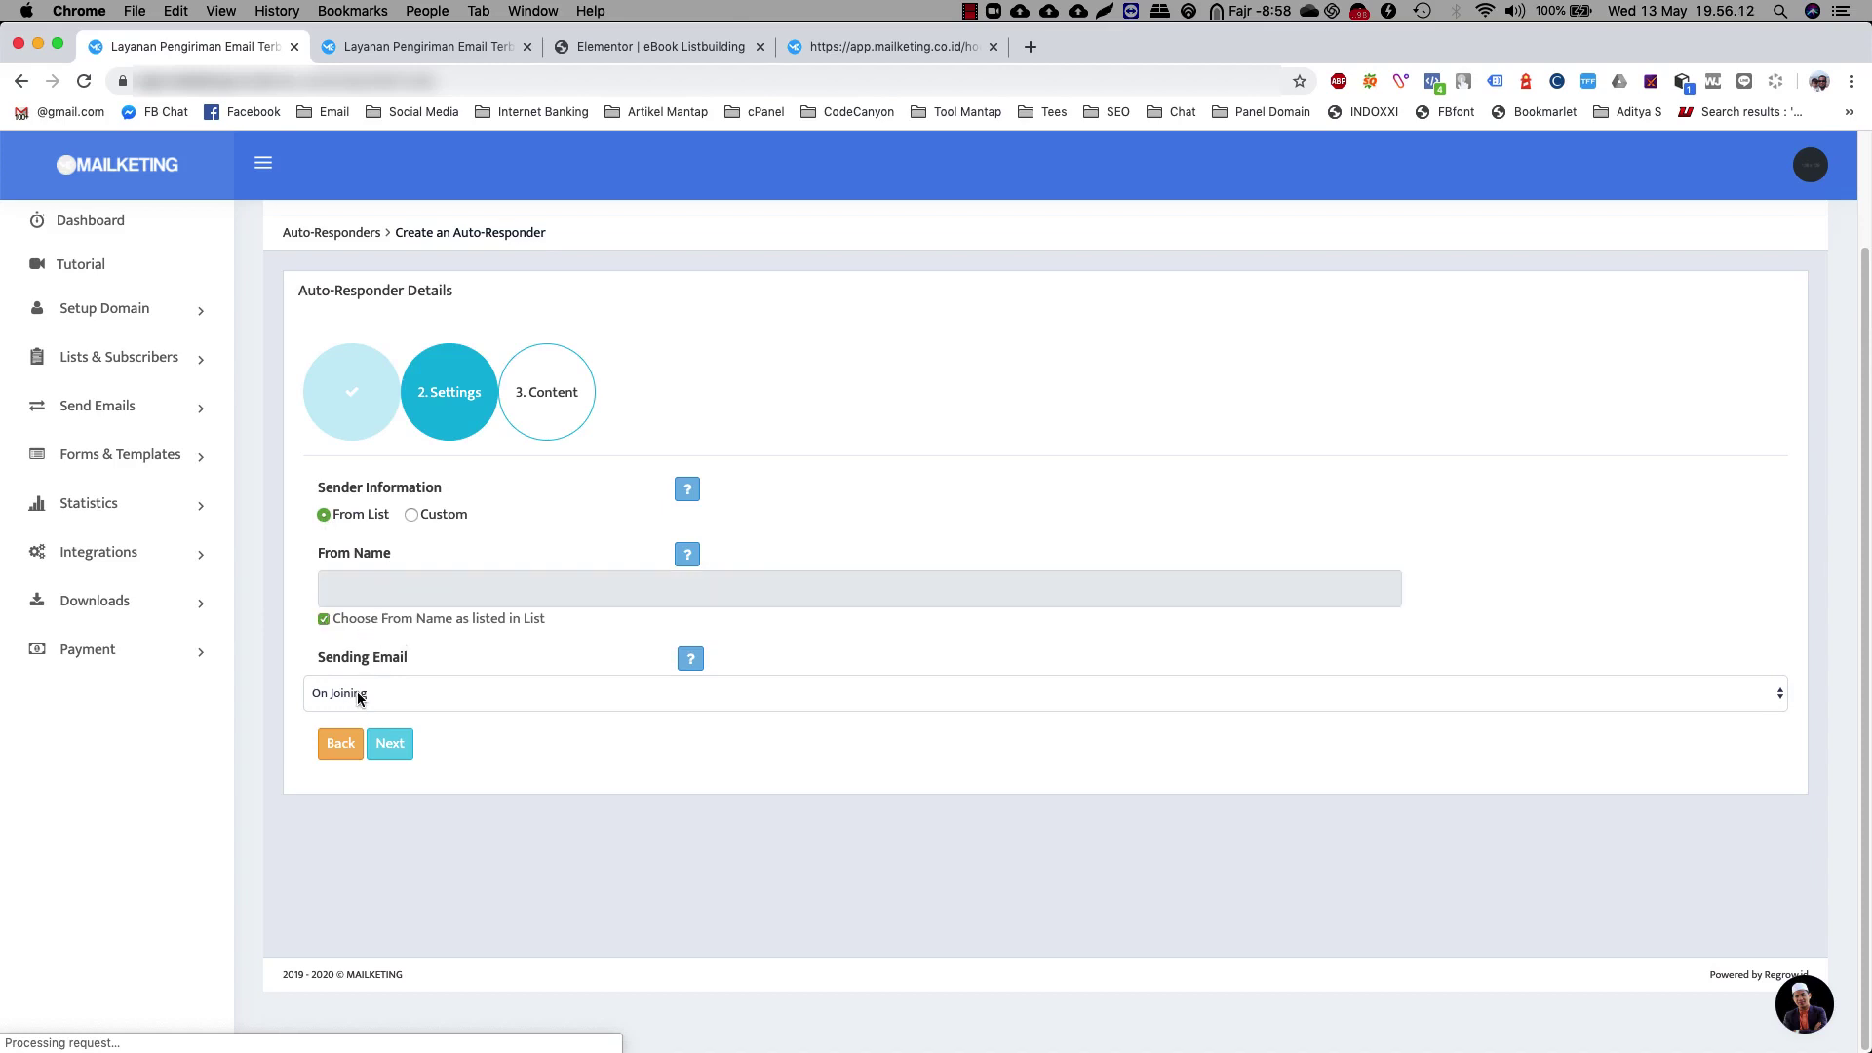
click(408, 759)
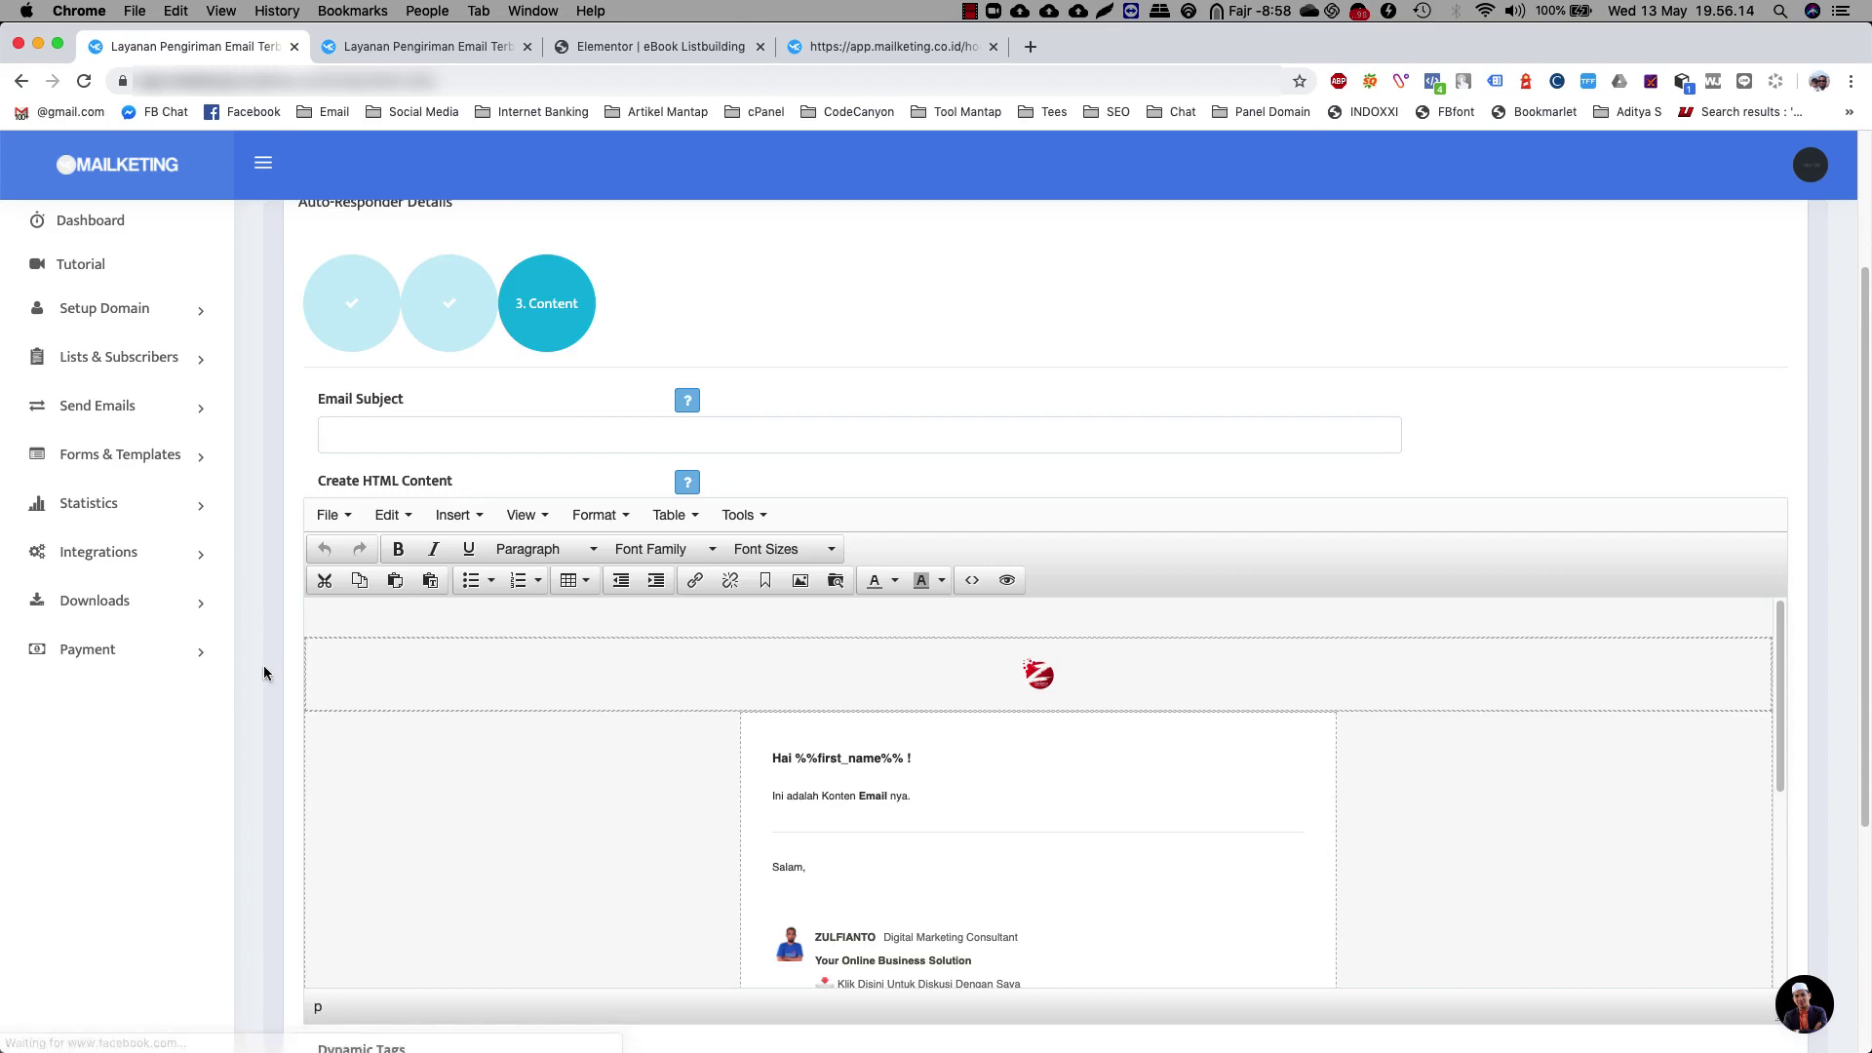
Enter the email subject 'Hai Silahkan Download eBook yang saya janjikan'
click(409, 435)
text(s)
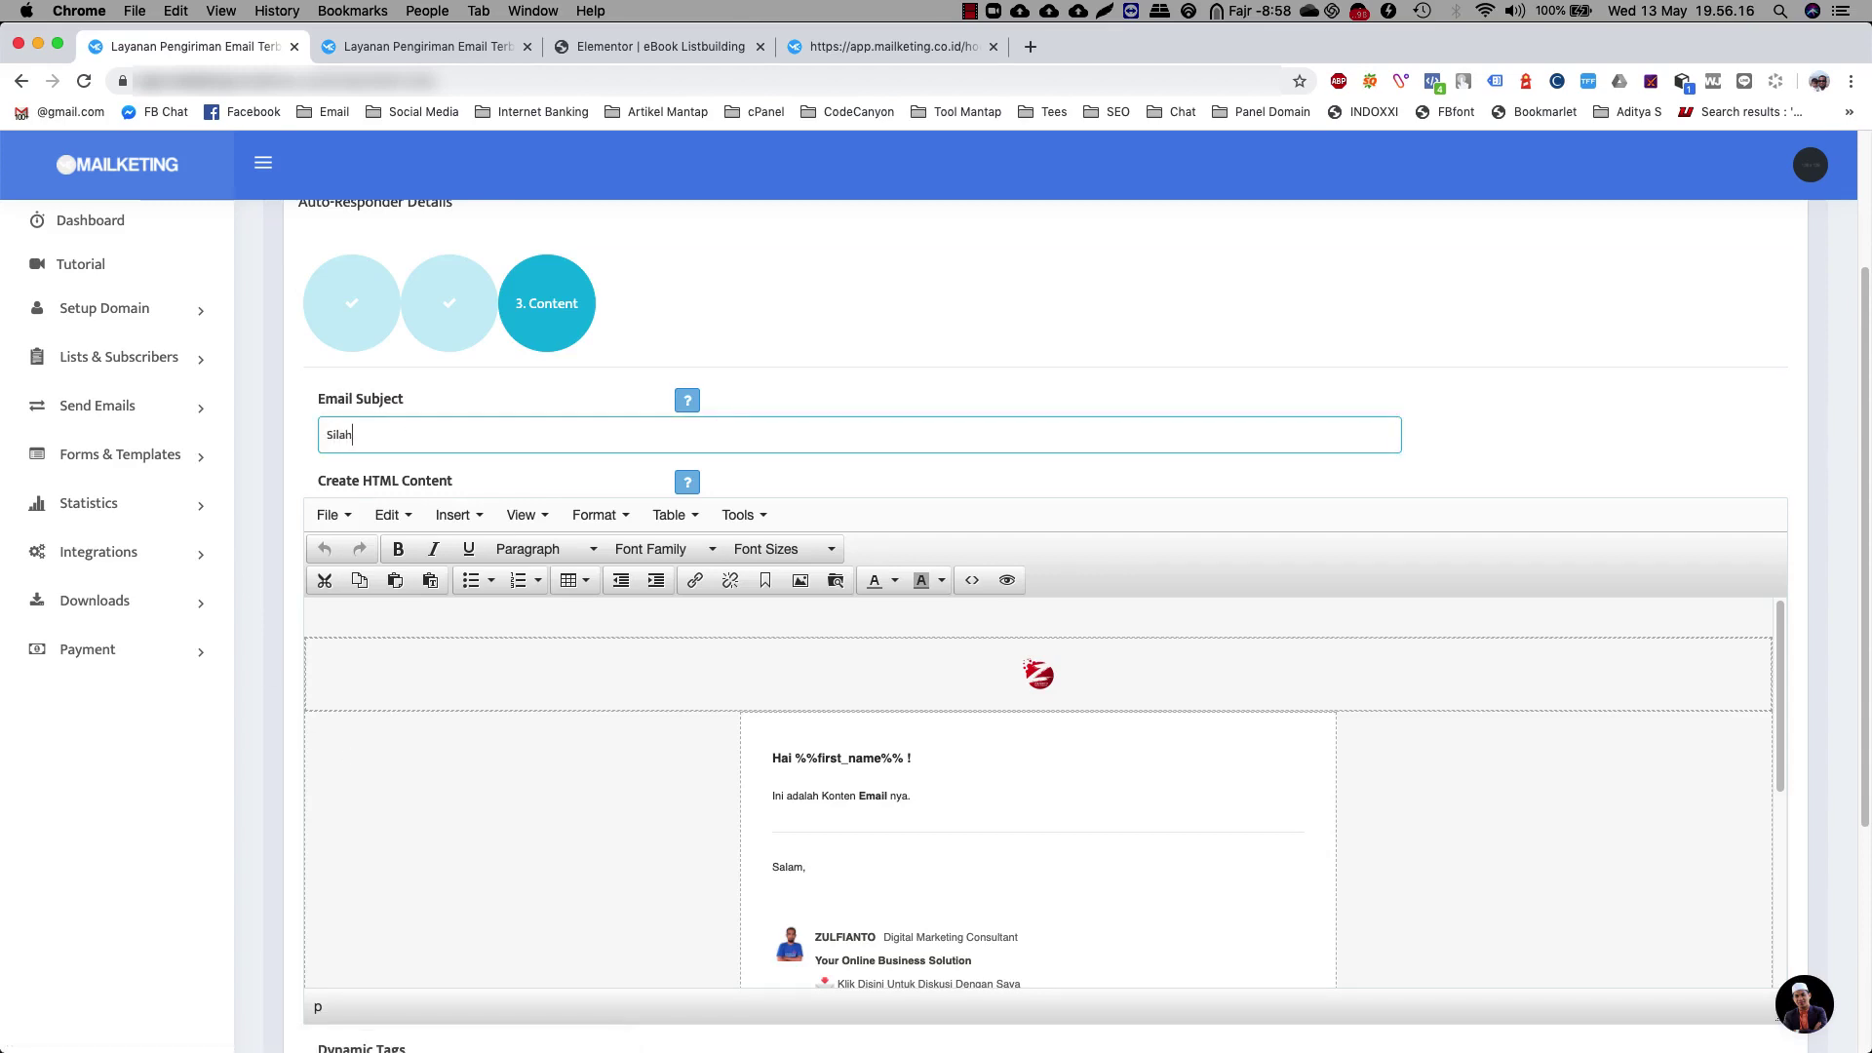
text(ilahkan DOwnl)
key(BackSpace)
key(BackSpace)
key(BackSpace)
key(BackSpace)
text(ownload eBook yang saya janjikan)
click(323, 439)
text(Hai)
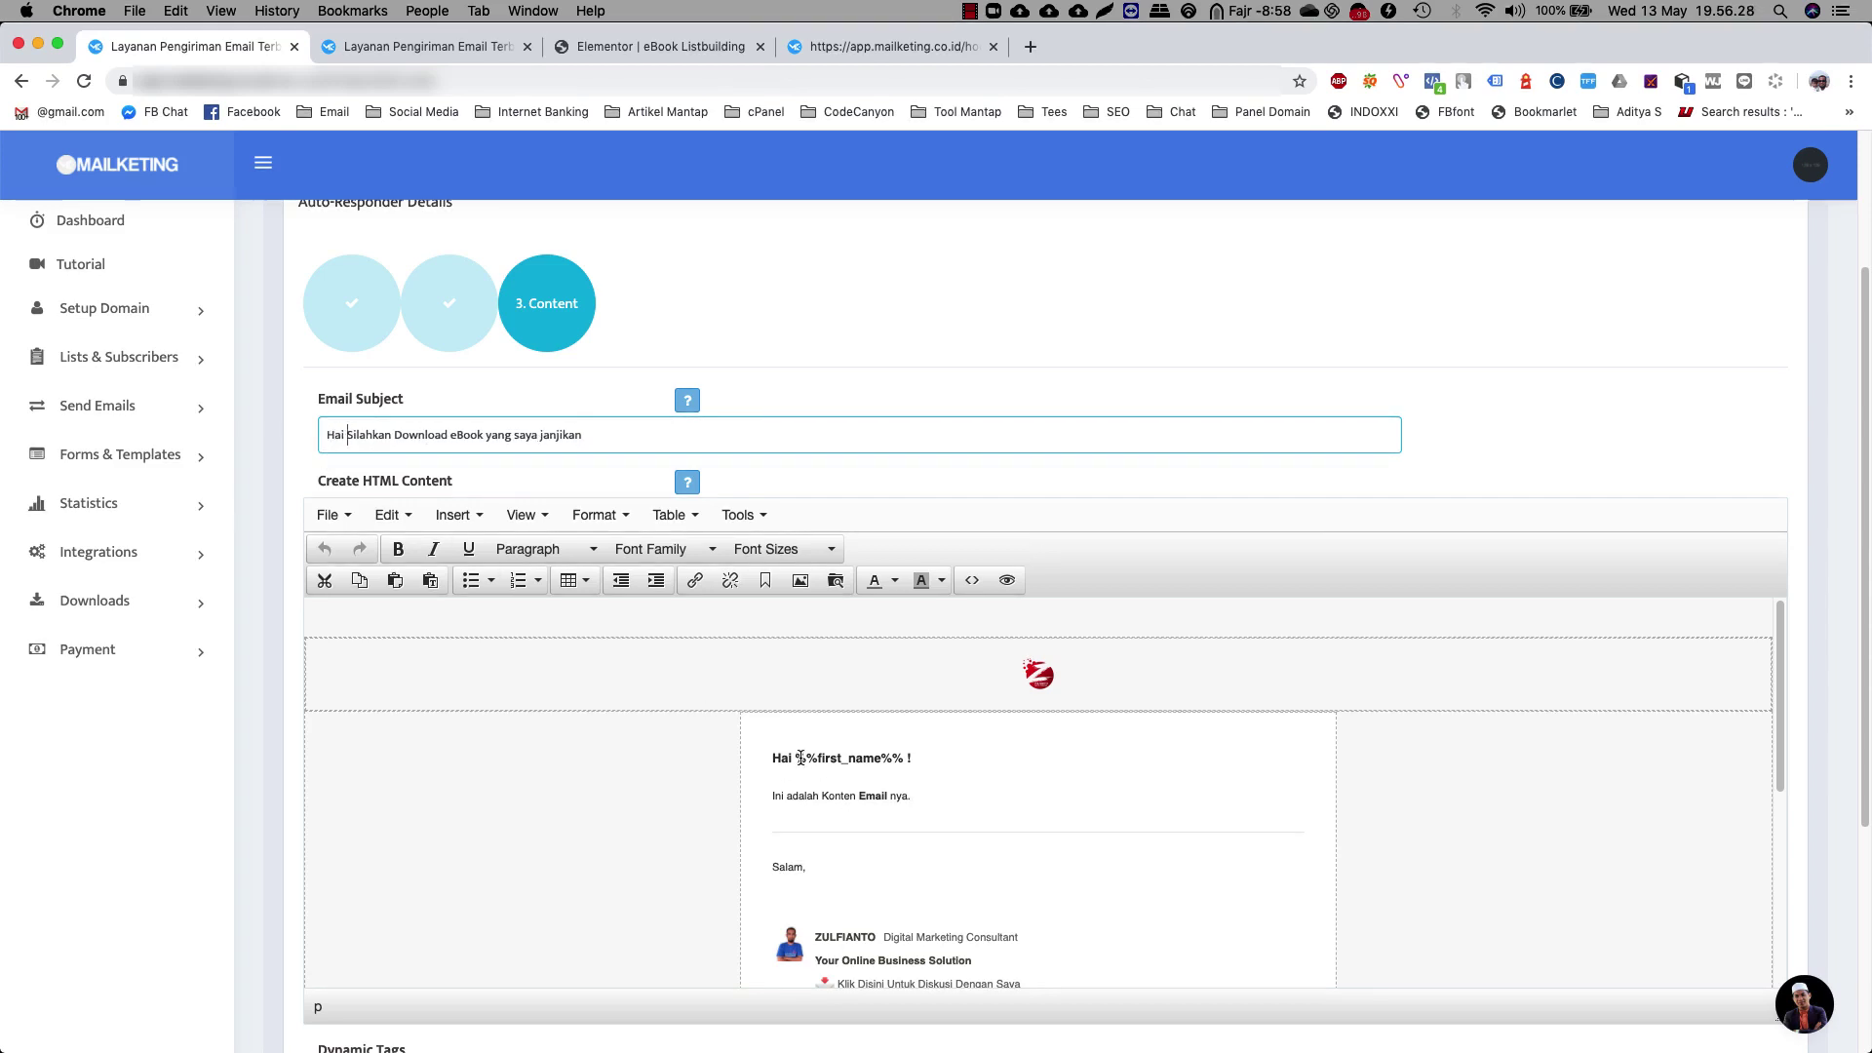
Insert the %%first_name%% tag after 'Hai' in the subject, followed by a comma
drag(797, 757, 909, 758)
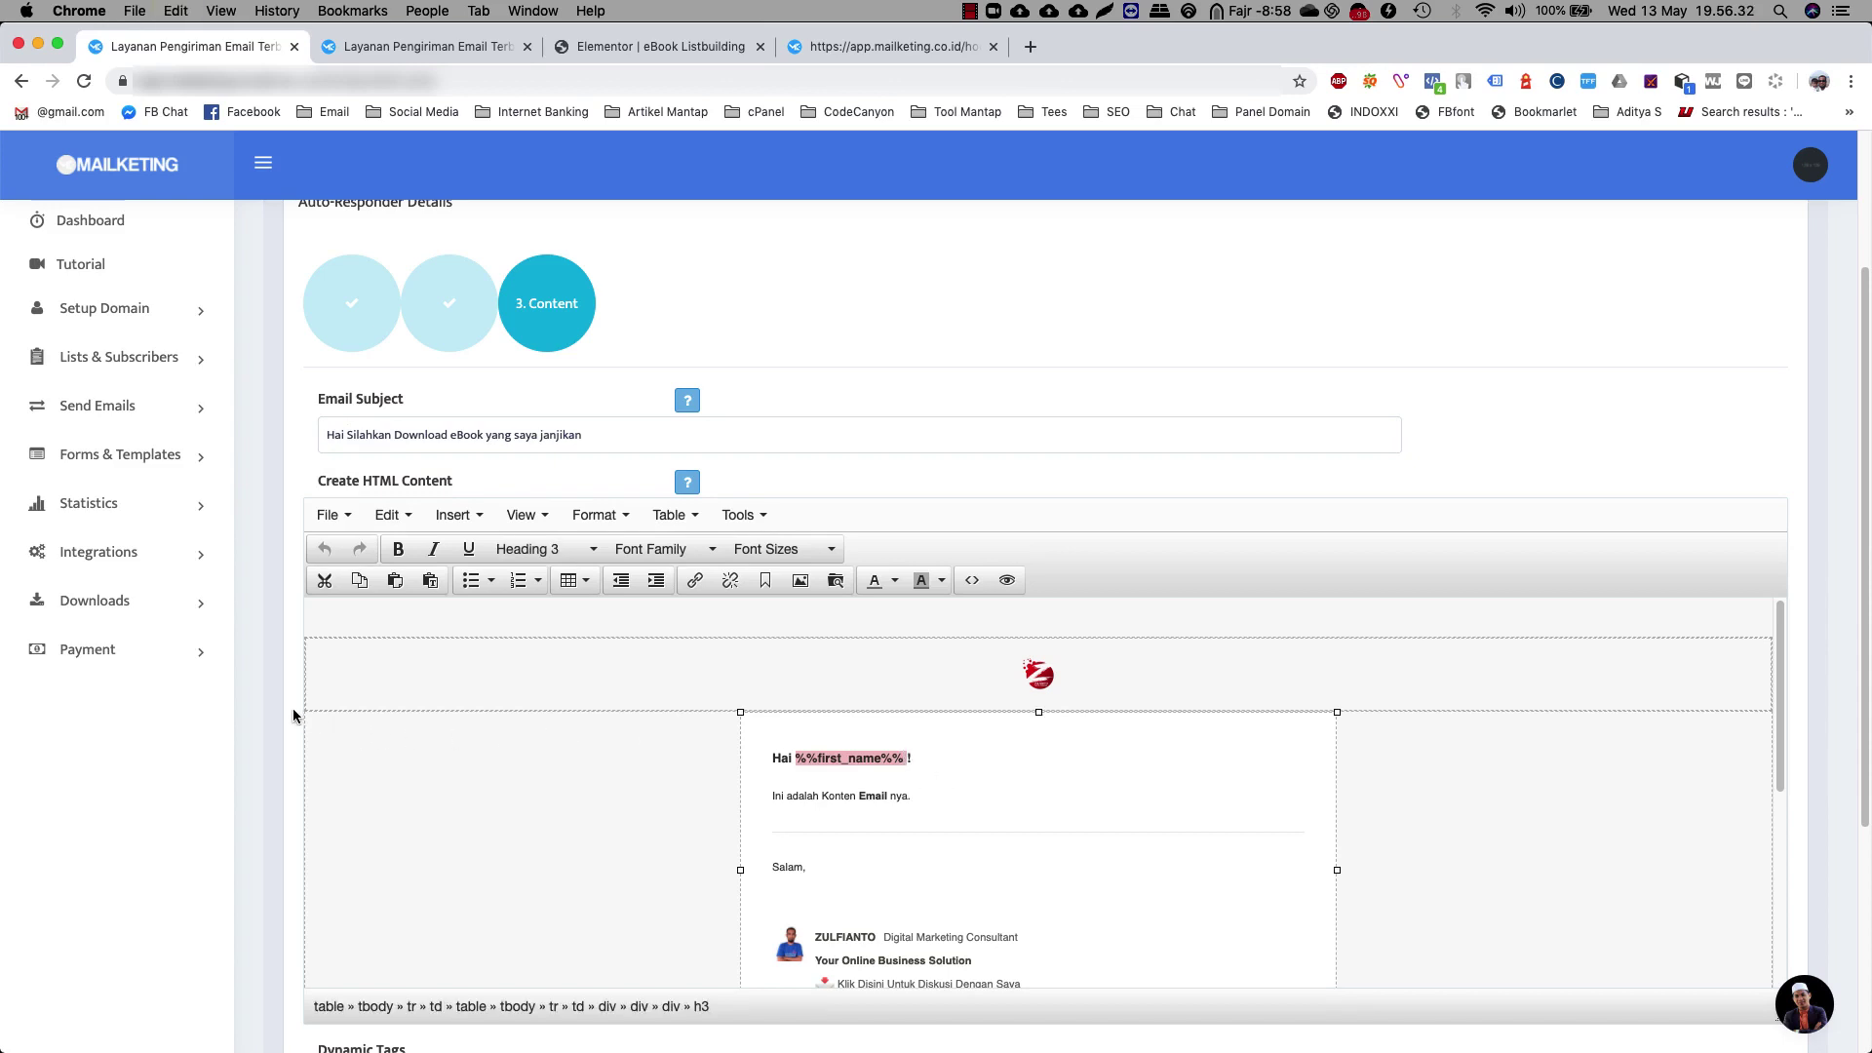
scroll(291, 706, down, 3)
click(1009, 664)
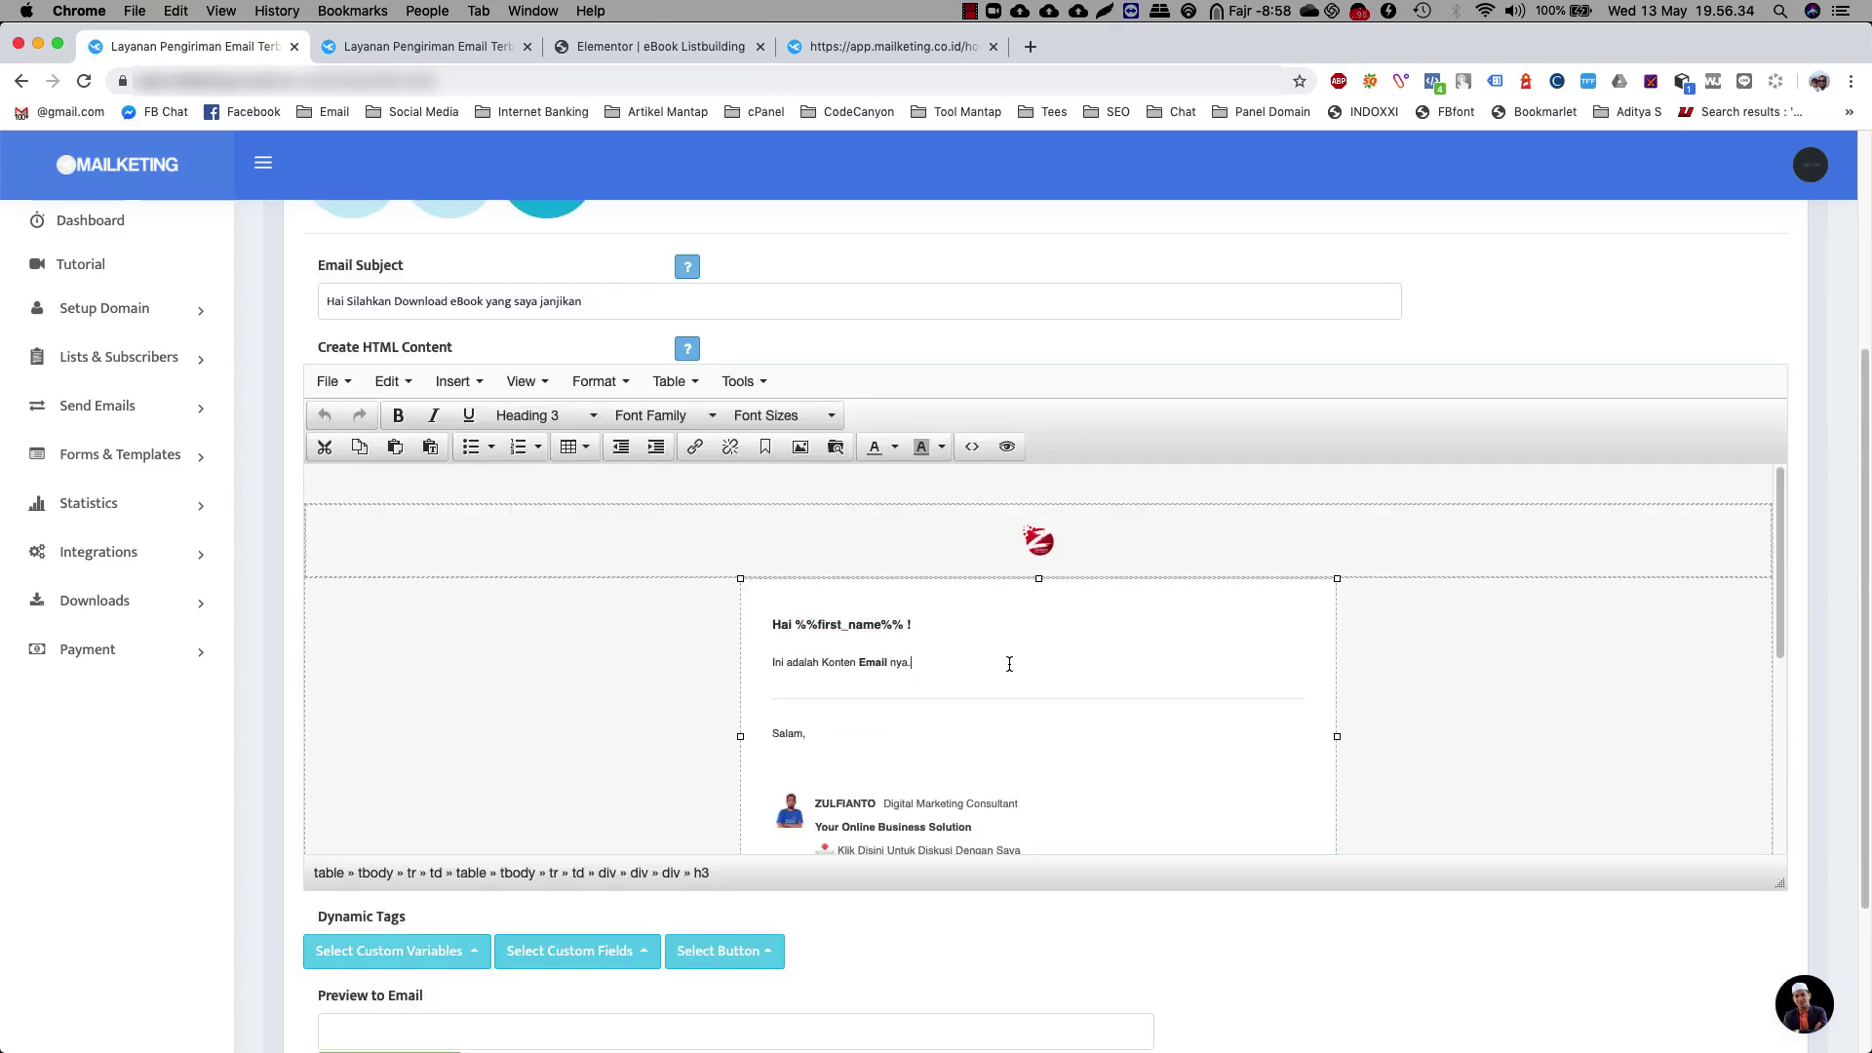
click(390, 954)
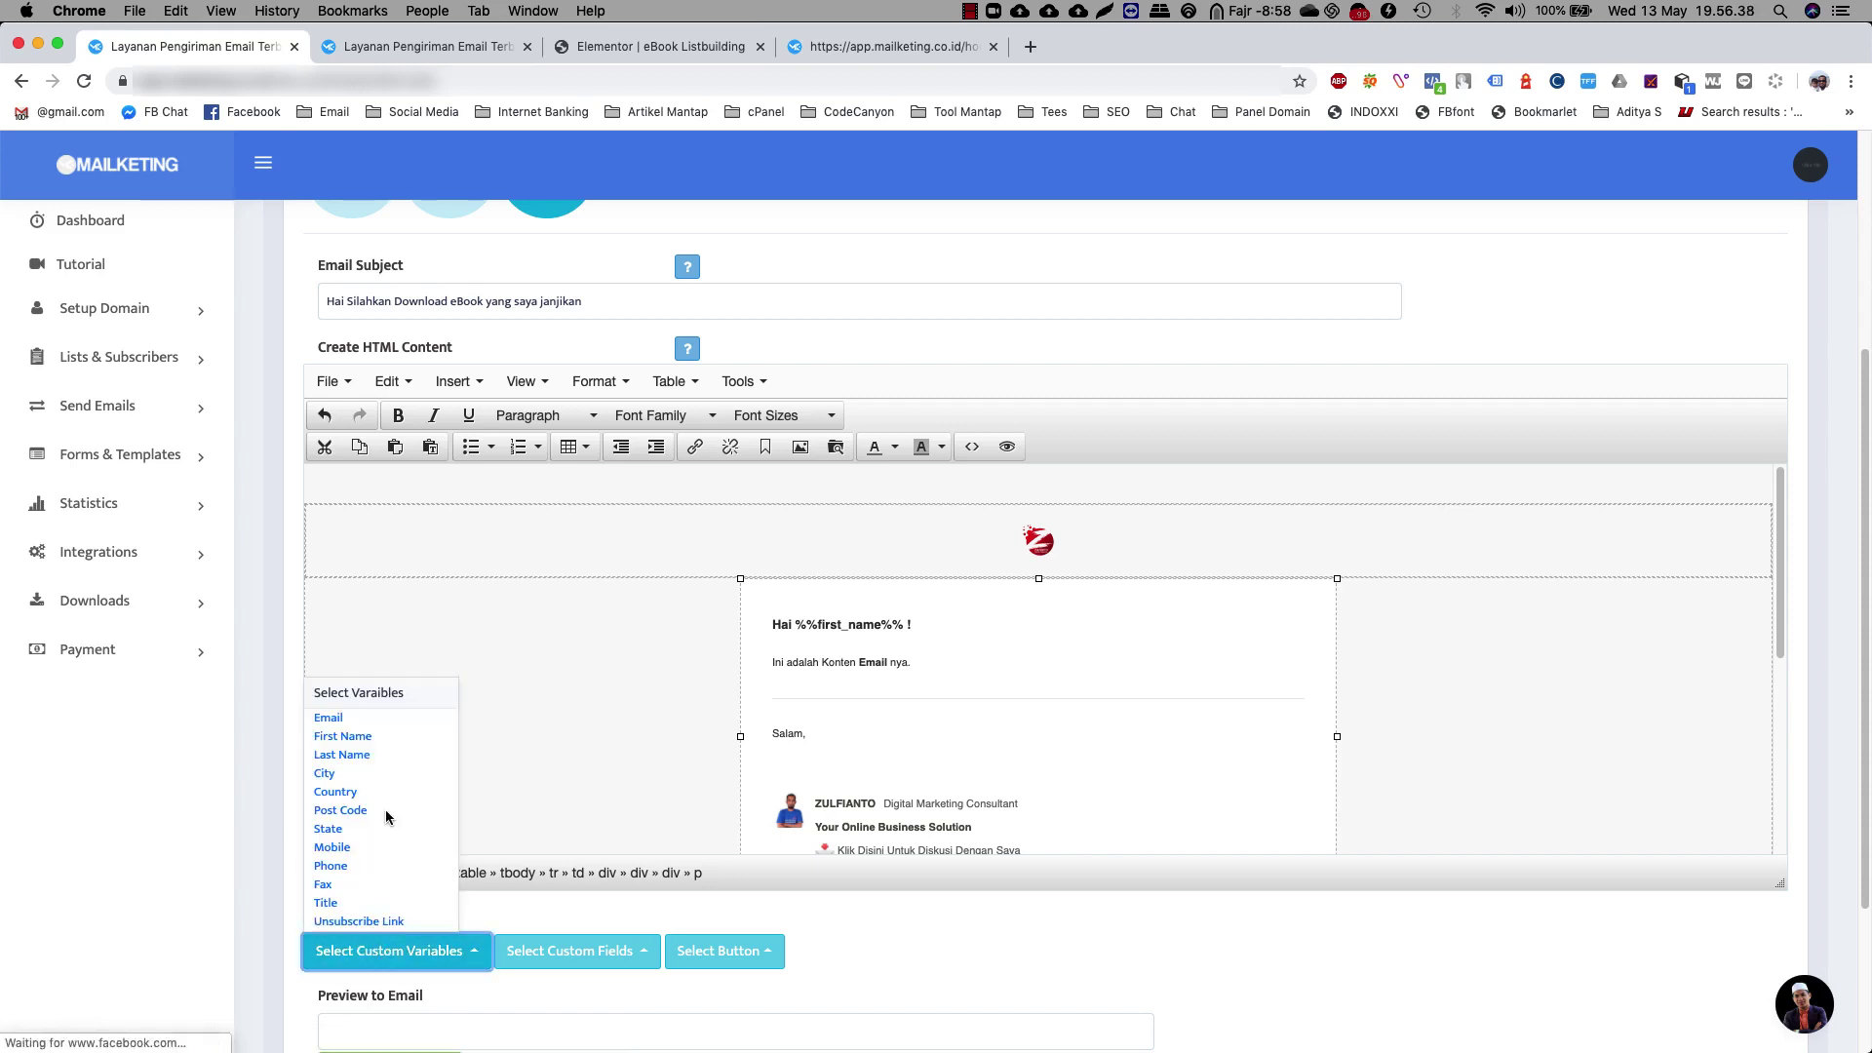
click(360, 733)
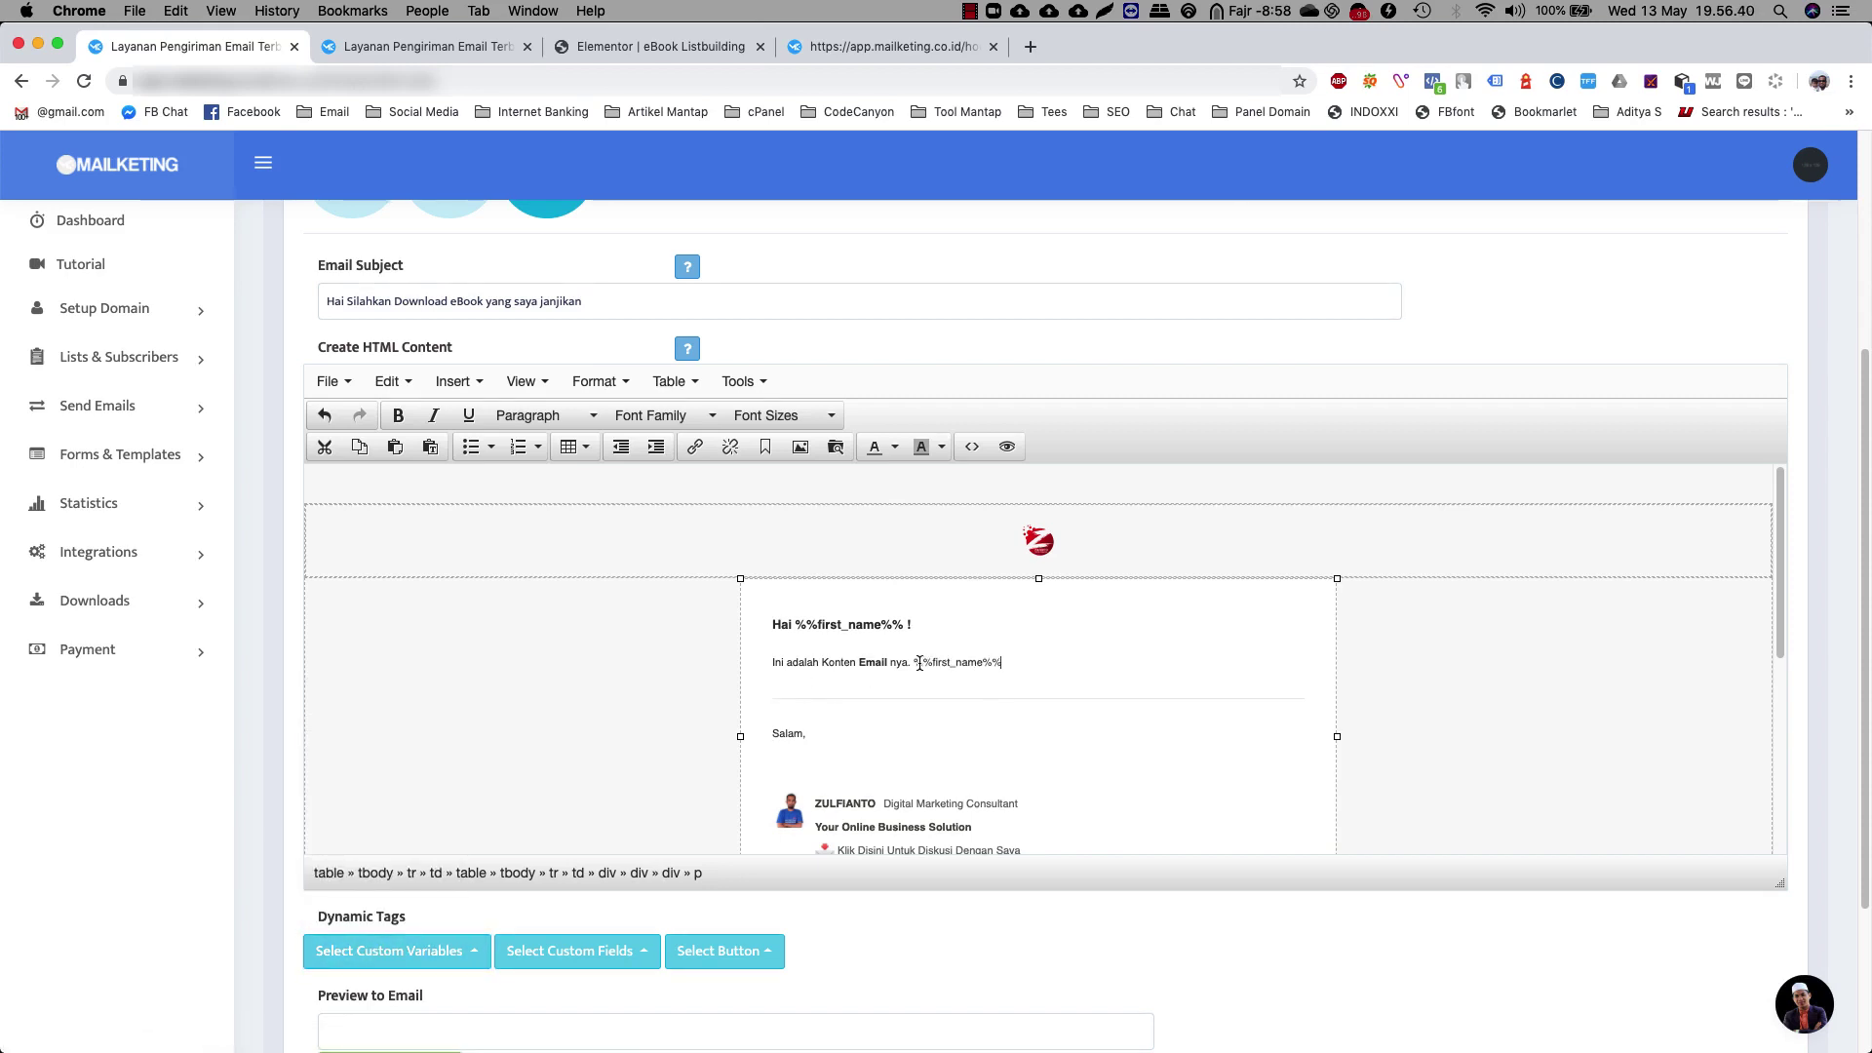
drag(914, 663, 1021, 660)
key(super+x)
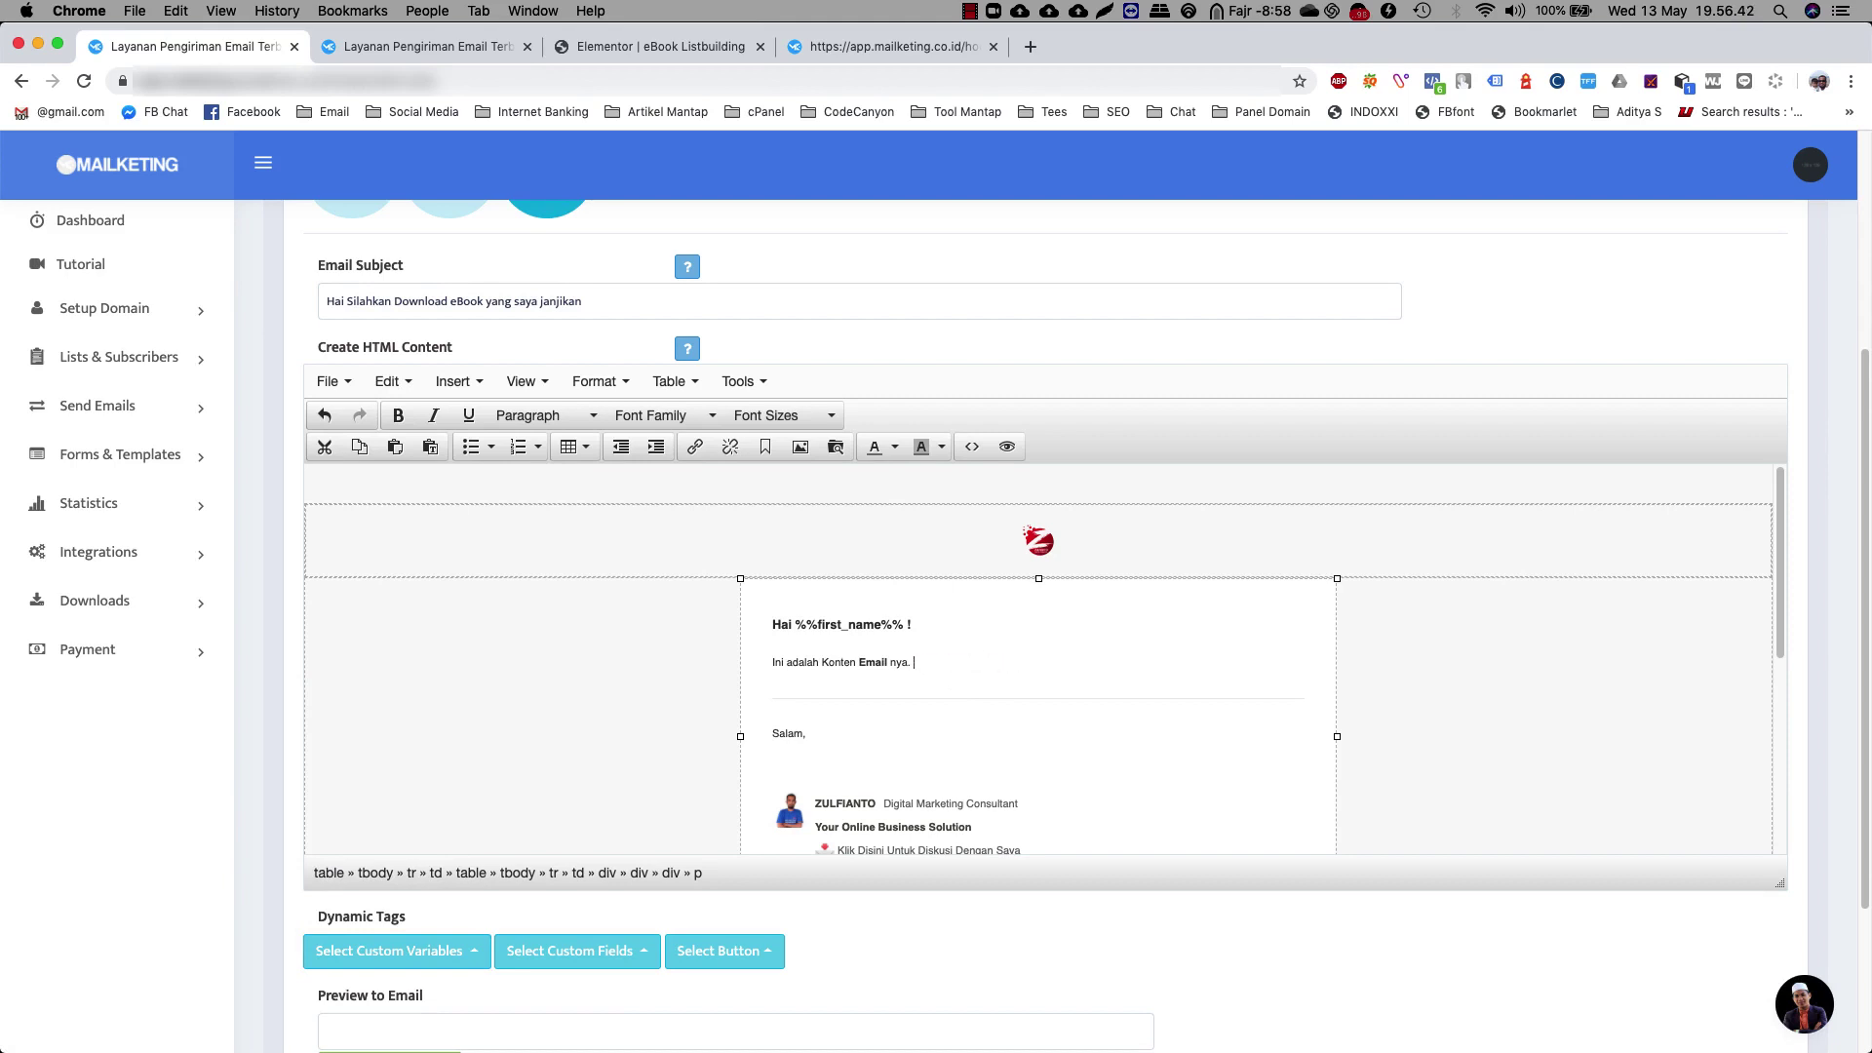
click(347, 301)
key(super+v)
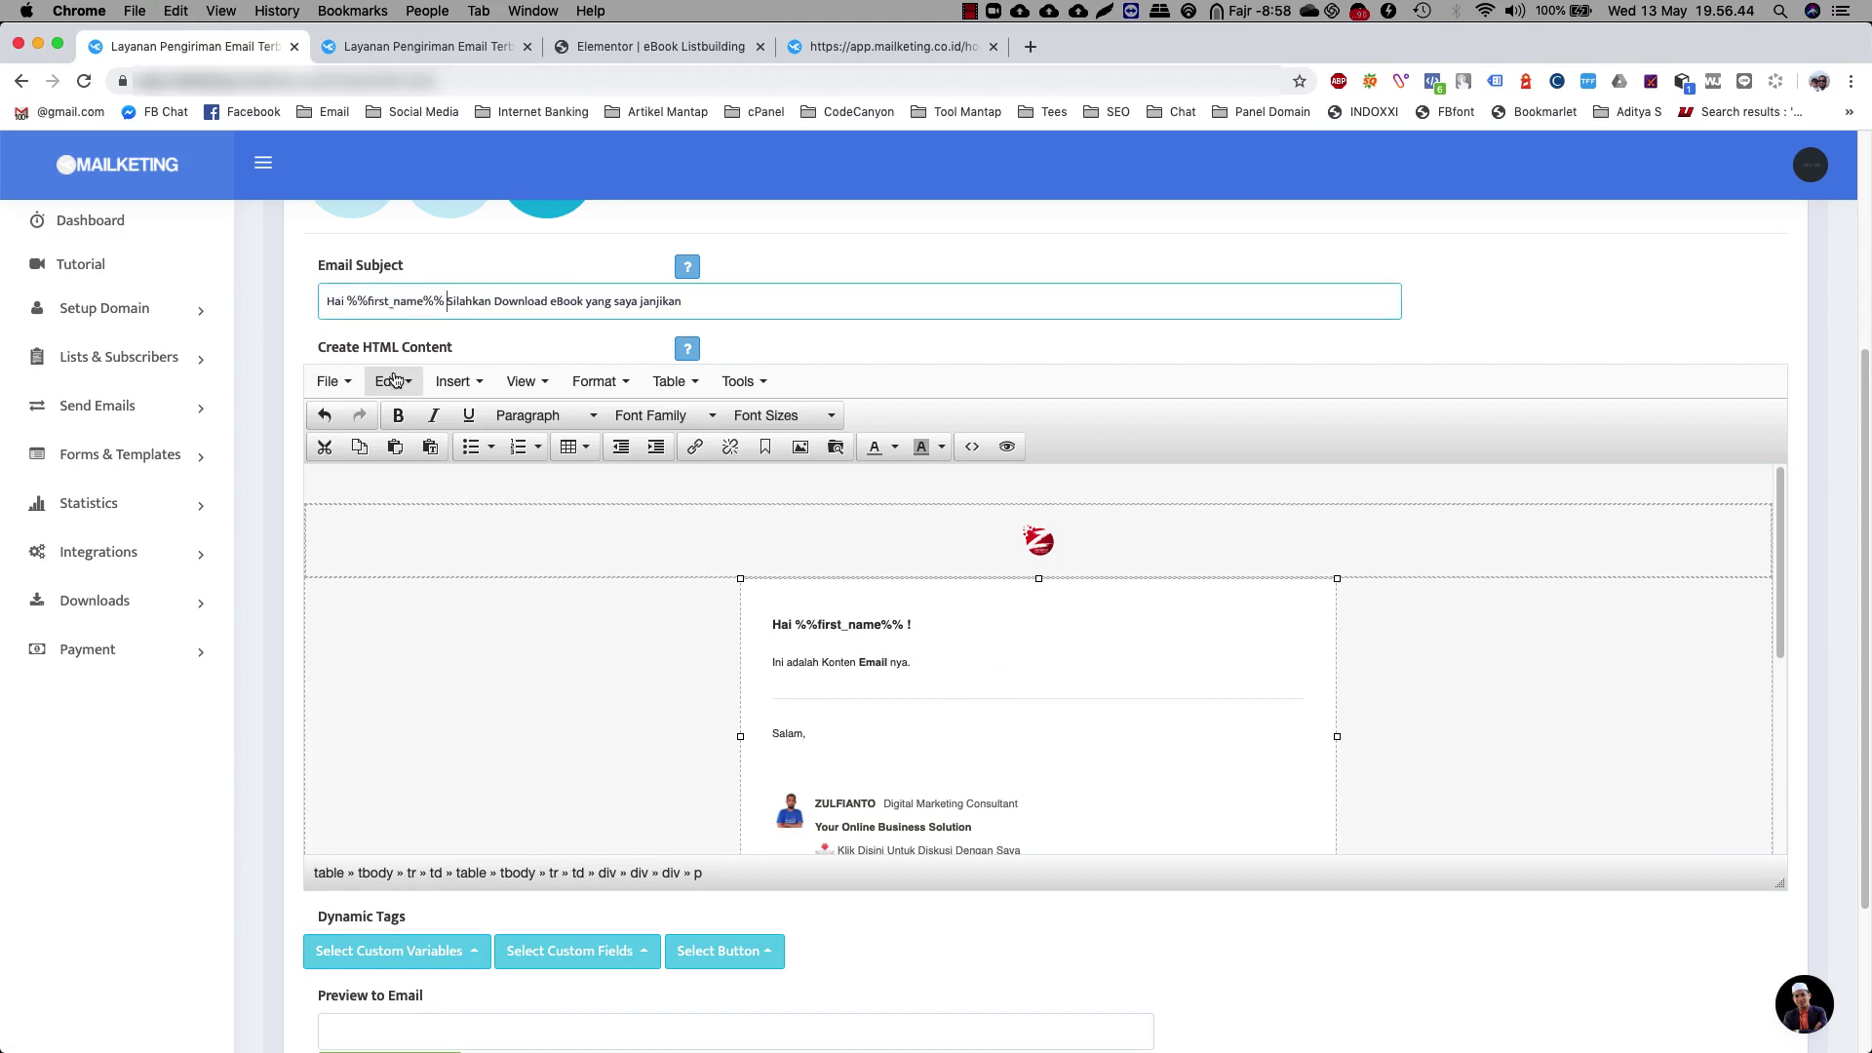
text(,)
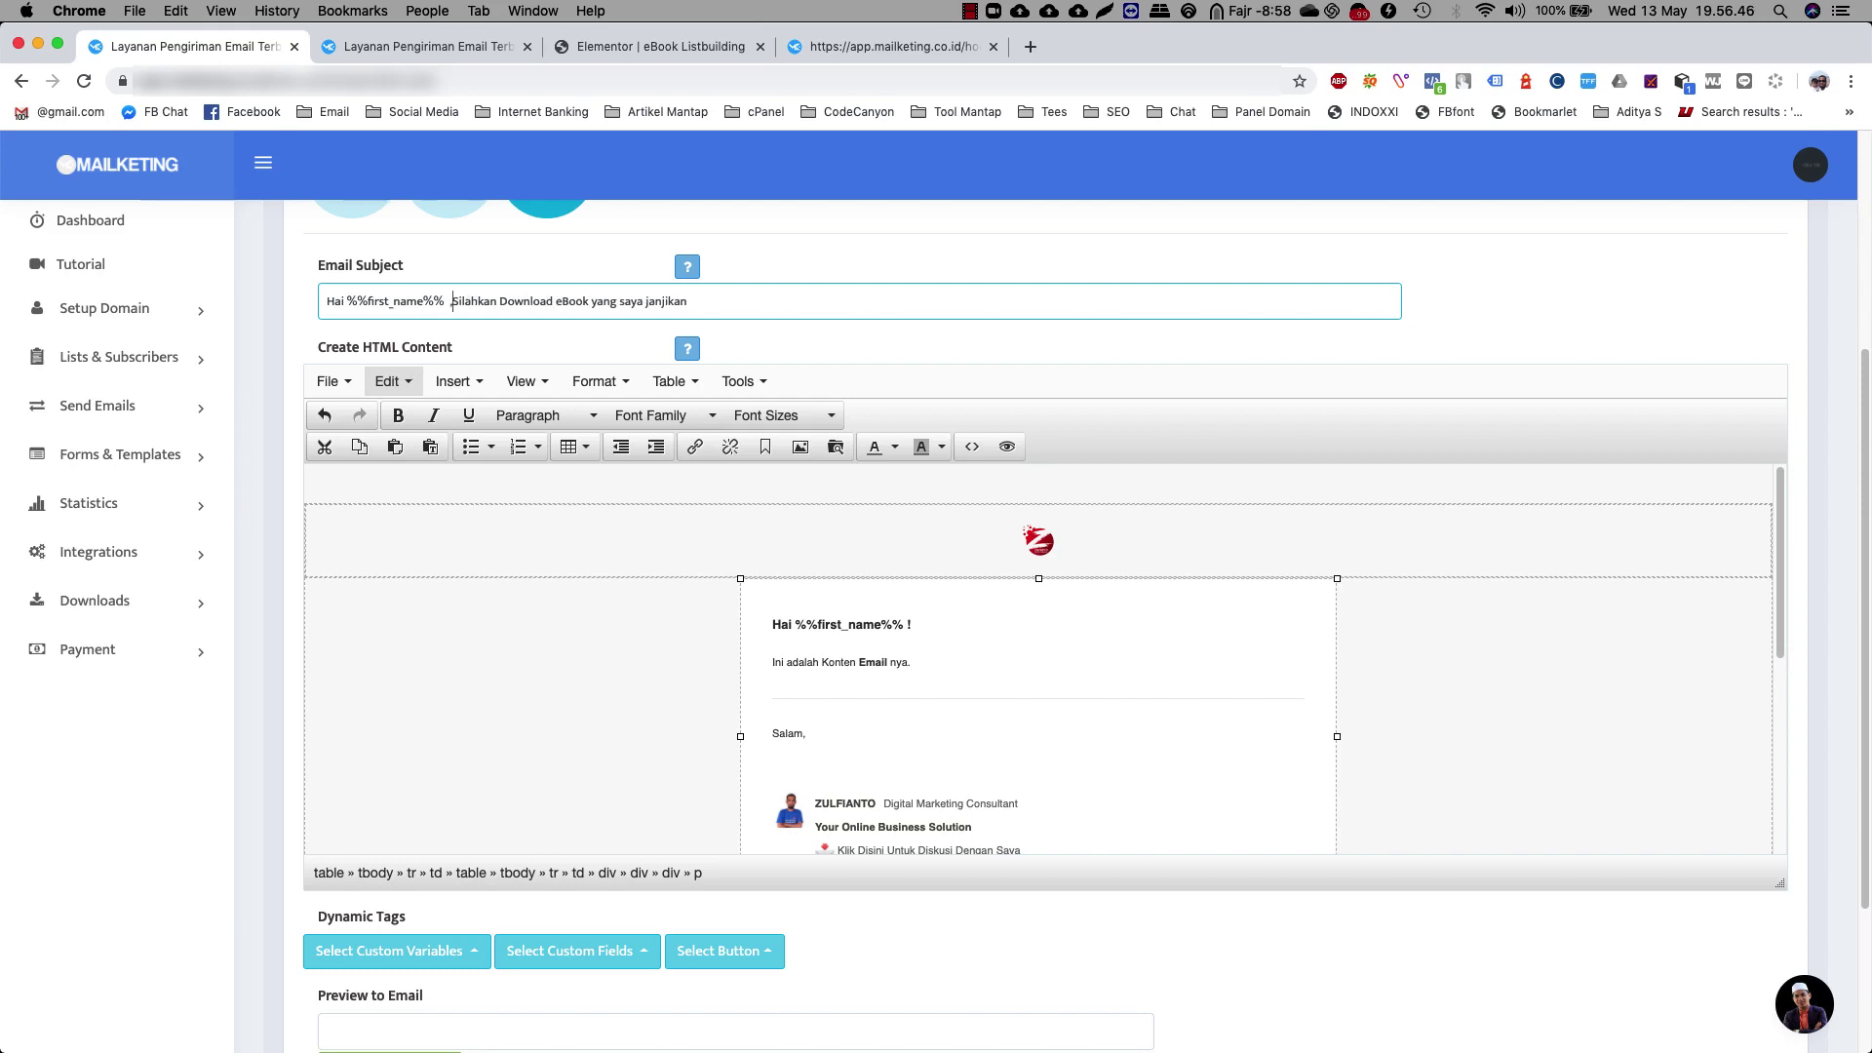
click(925, 671)
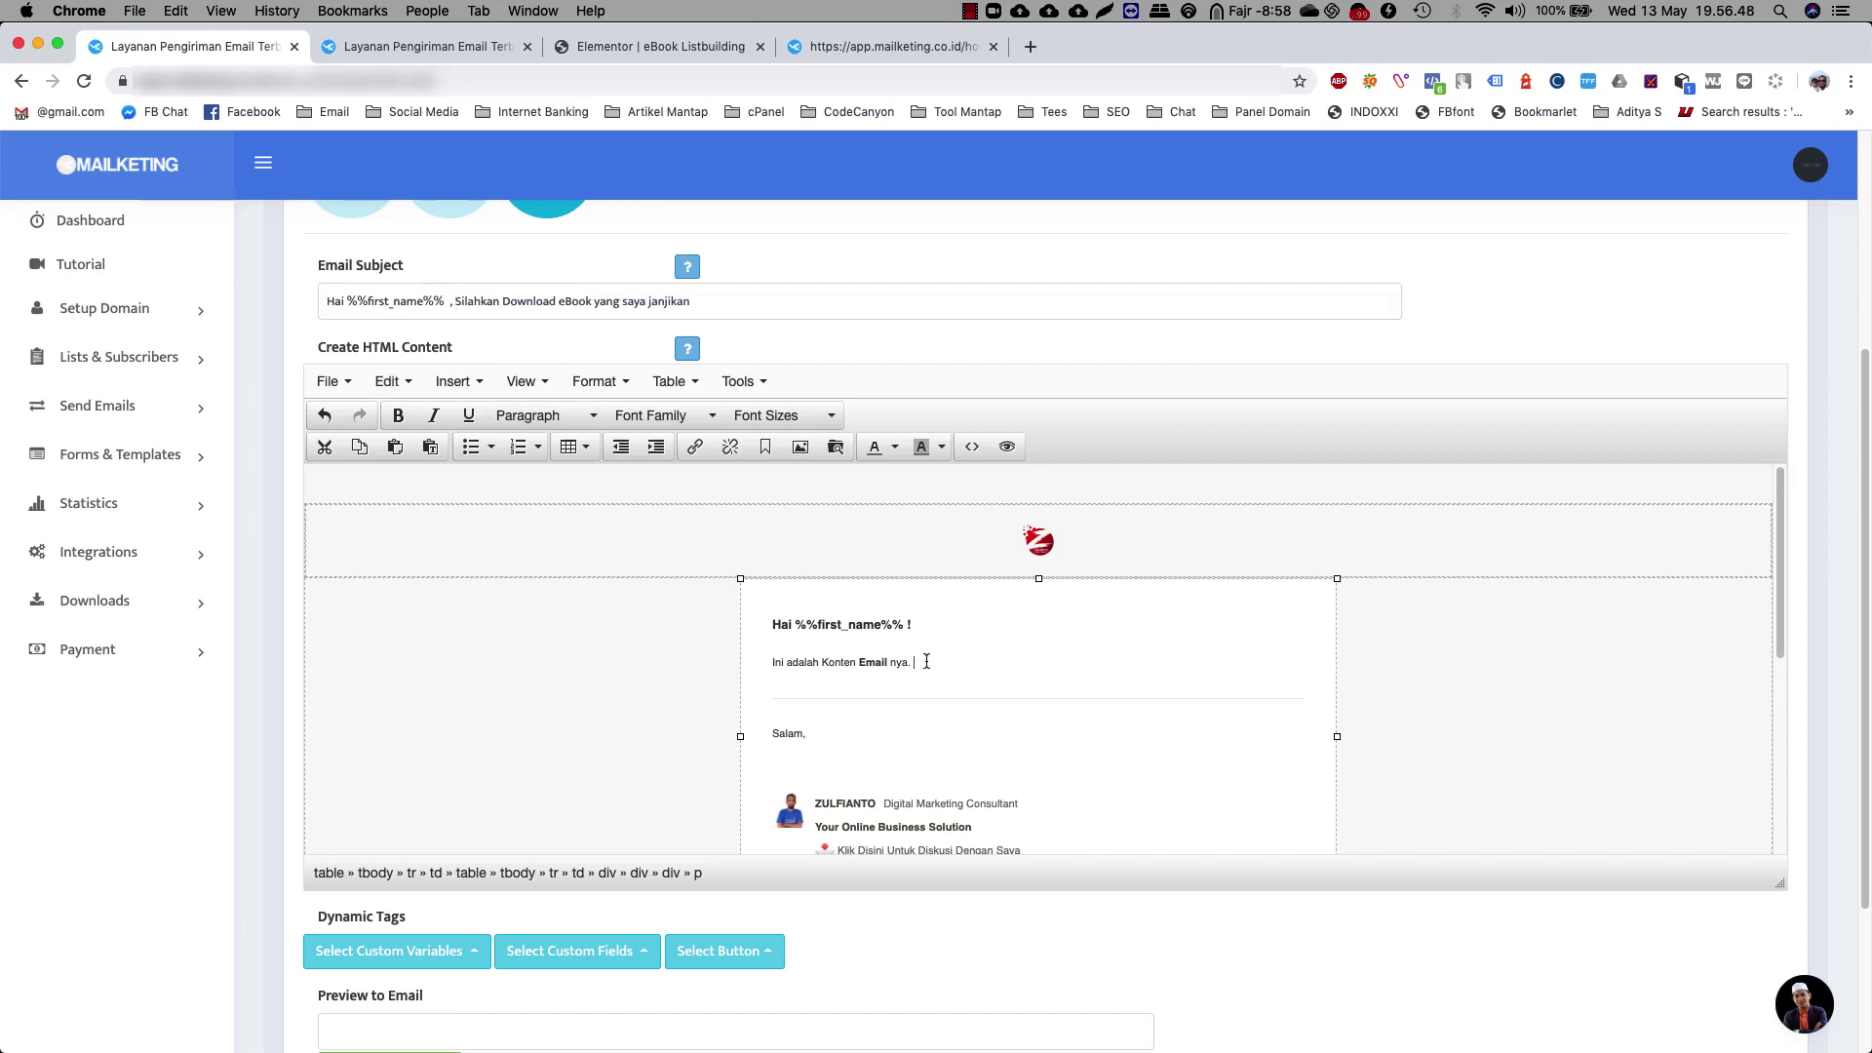
Replace the body placeholder with the ebook promise, 'Silahkan Download Disini' and a thank-you line
drag(768, 663, 916, 663)
text(Seperti yang saya janjikan sebelumnya,)
key(Return)
text(Saya akan membagikan )
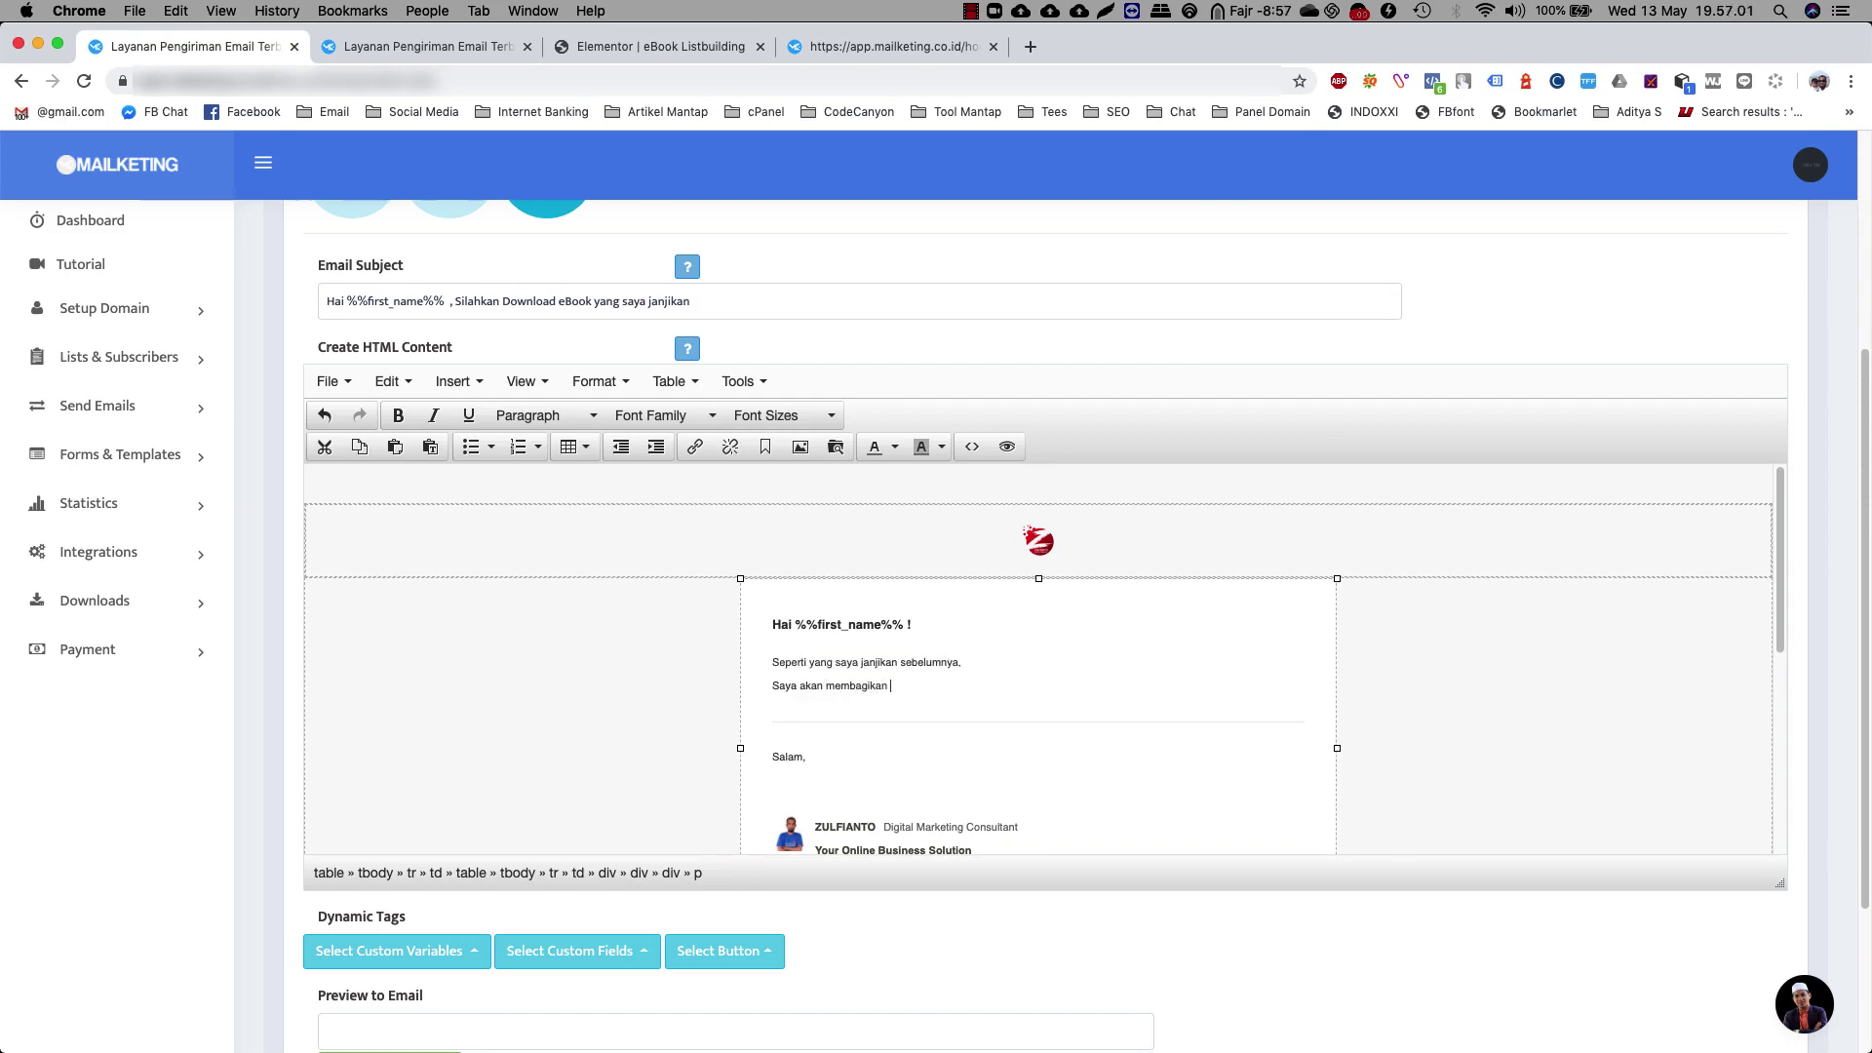
text(ebook cara membangun list yang baik.)
key(Return)
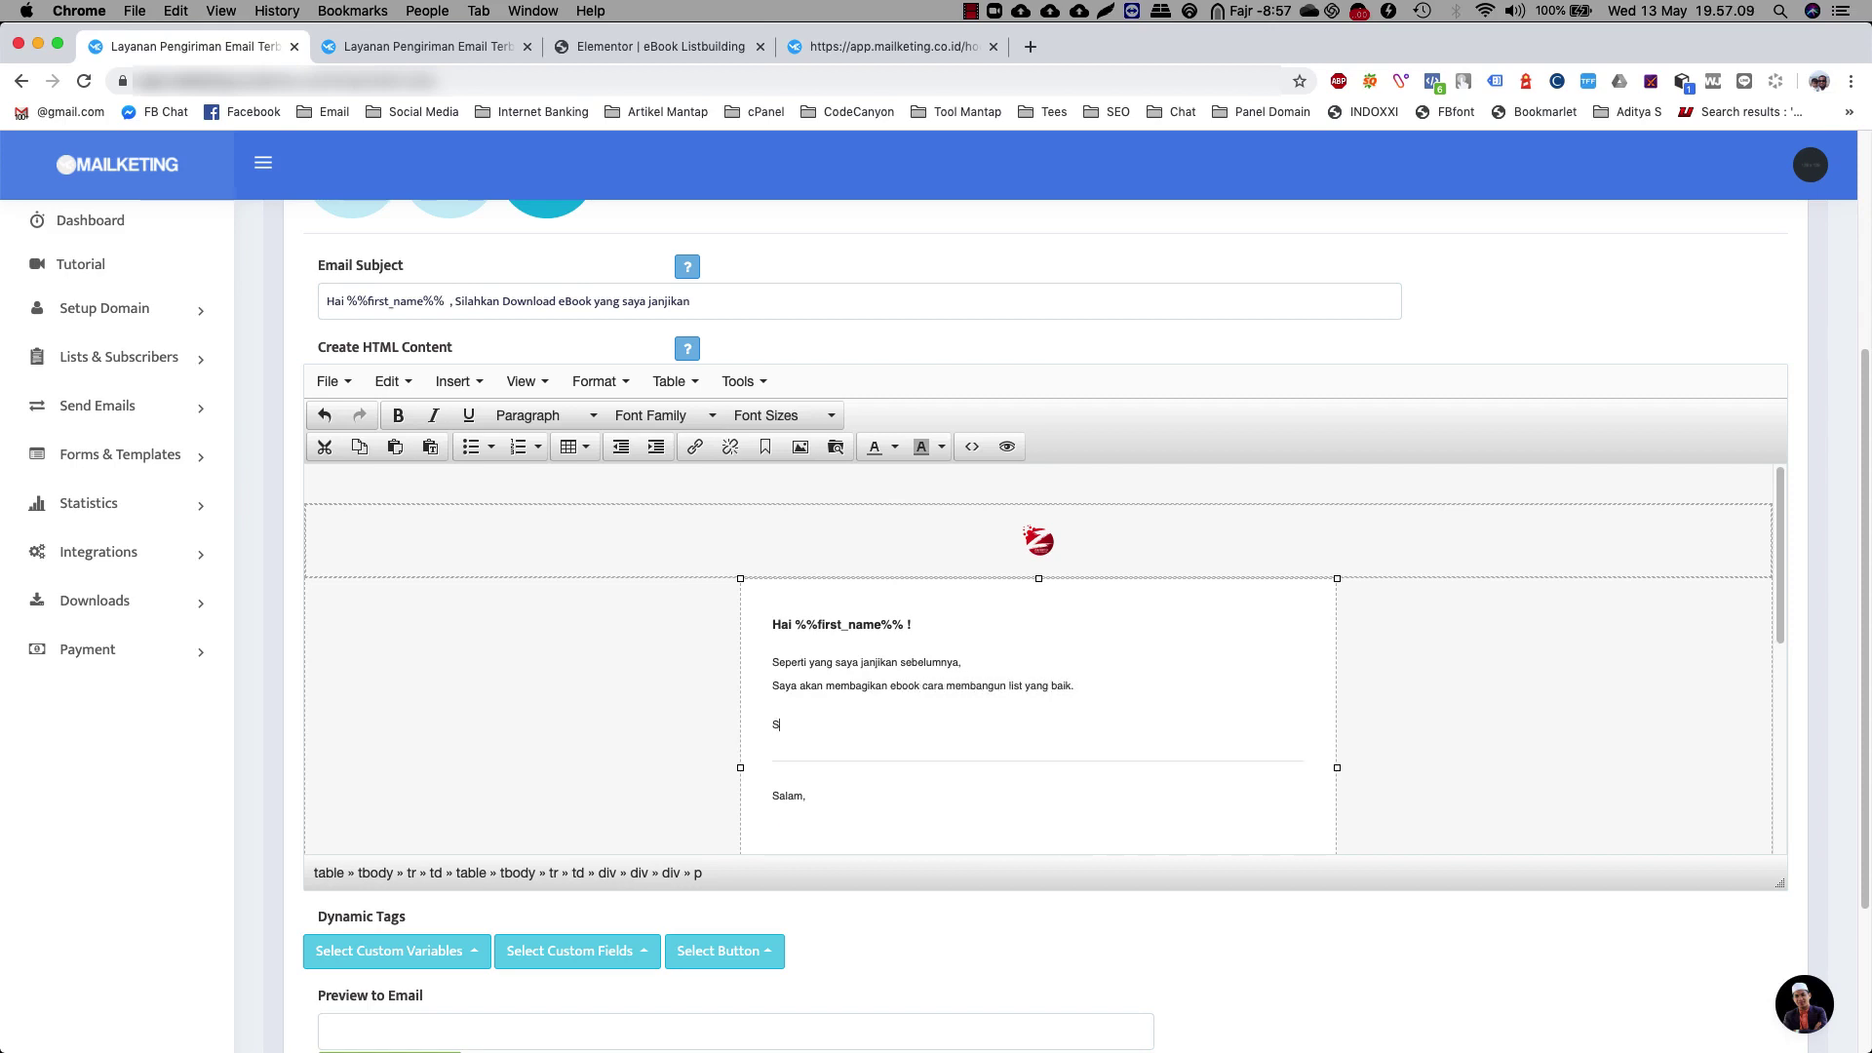
text(Silahkan Download Disini)
key(Return)
text(Sekali lagi sa)
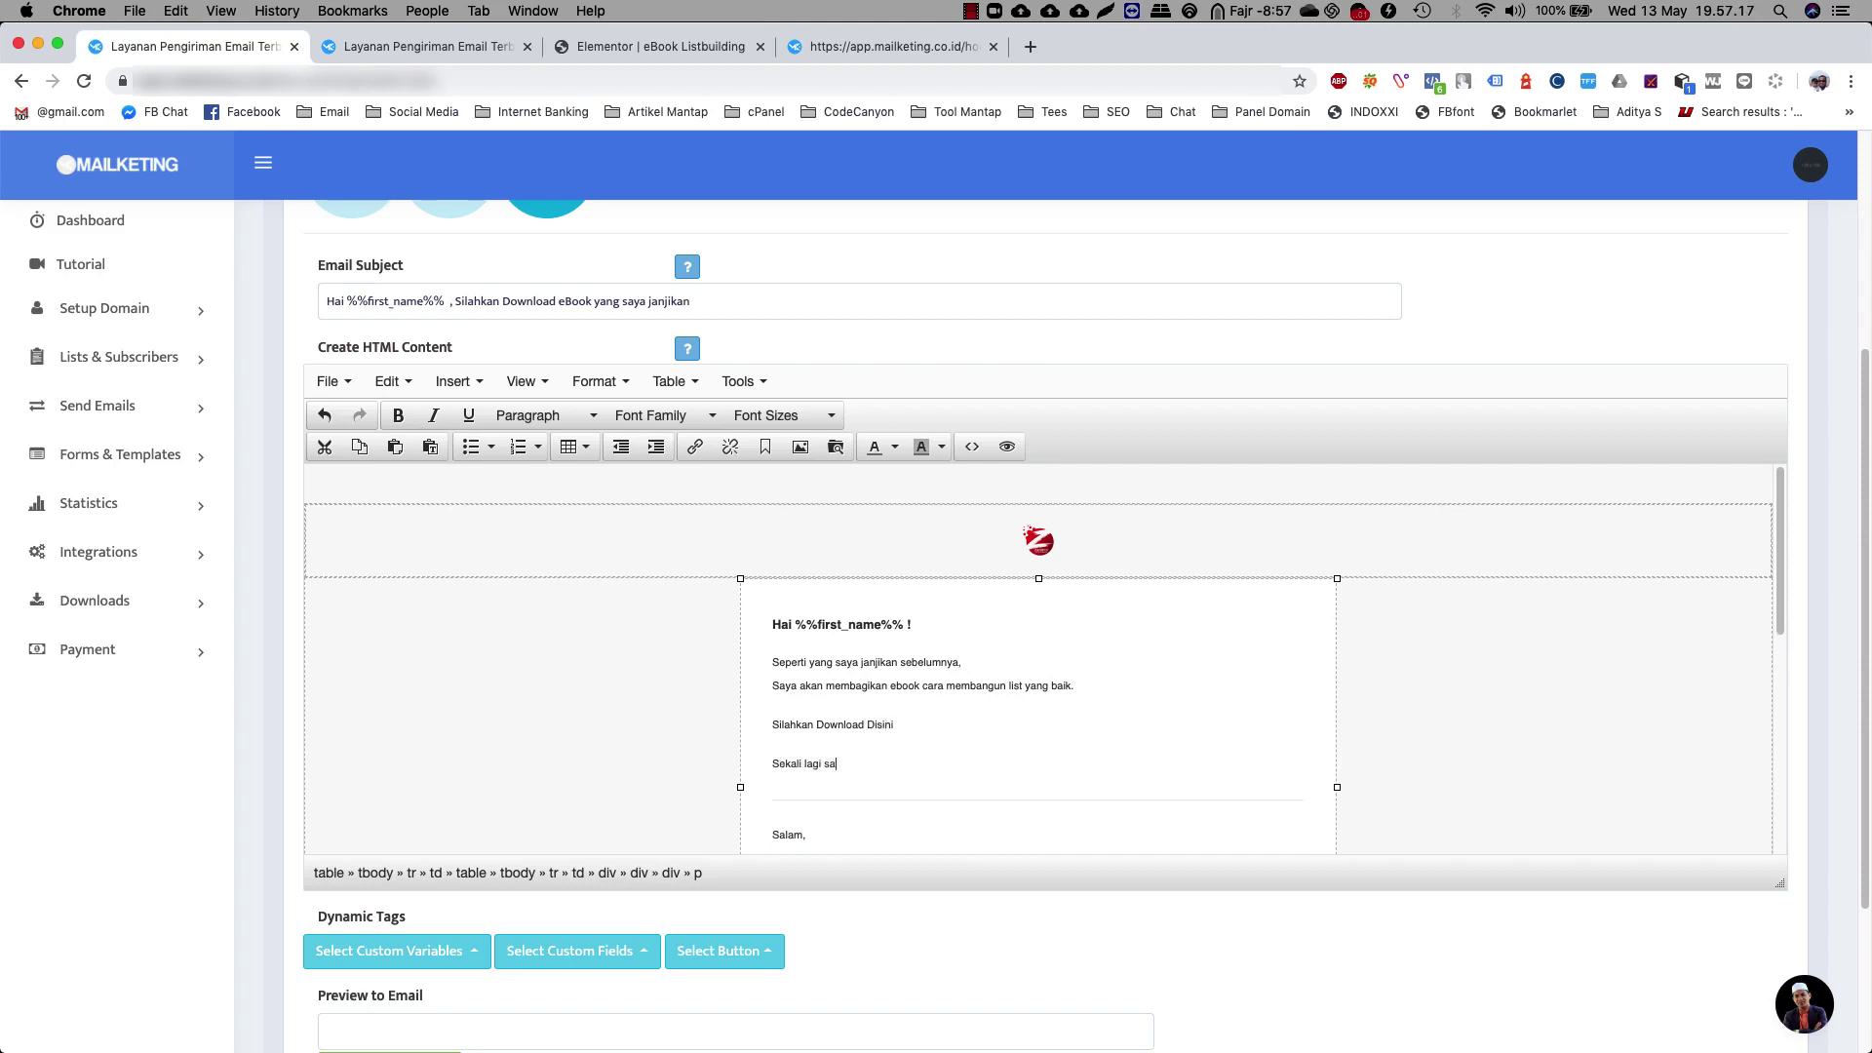
text(ya ucapkan, terima kasih yaaaa....)
key(Return)
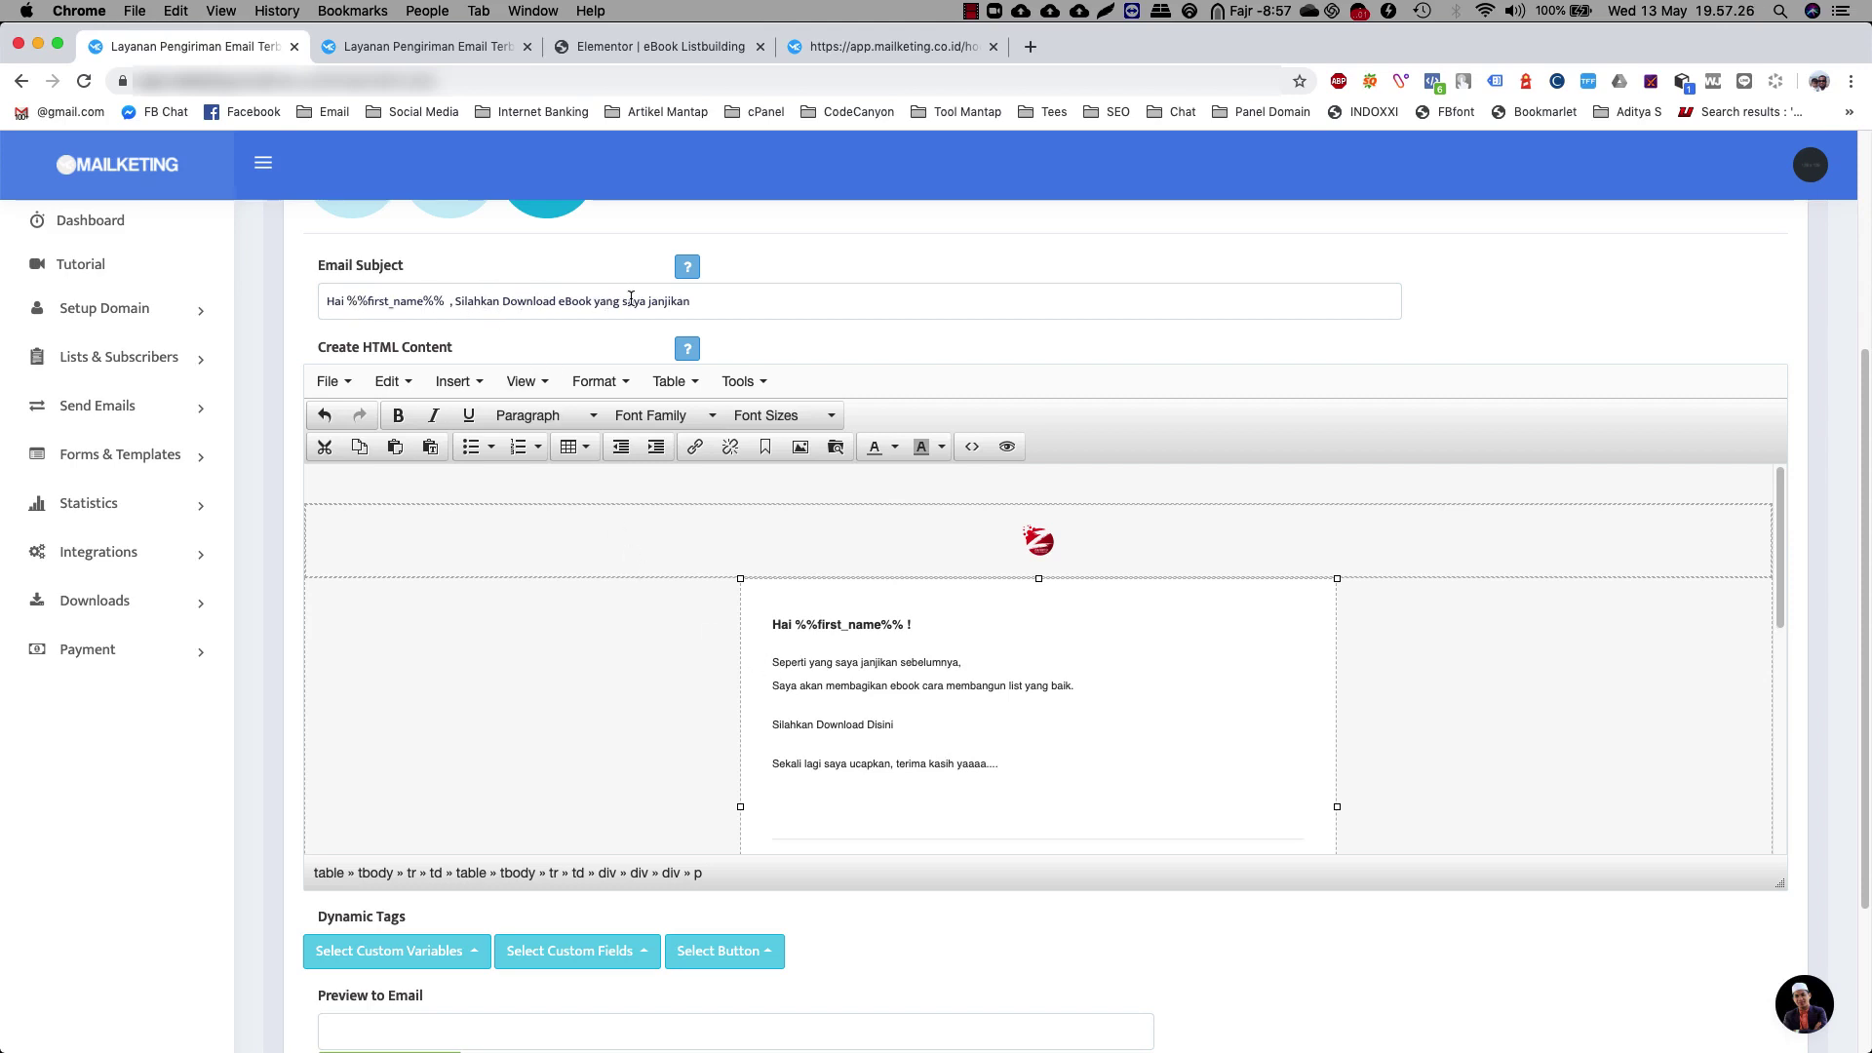
Make the 'Silahkan Download Disini' line bold and select it for linking
scroll(1400, 341, down, 1)
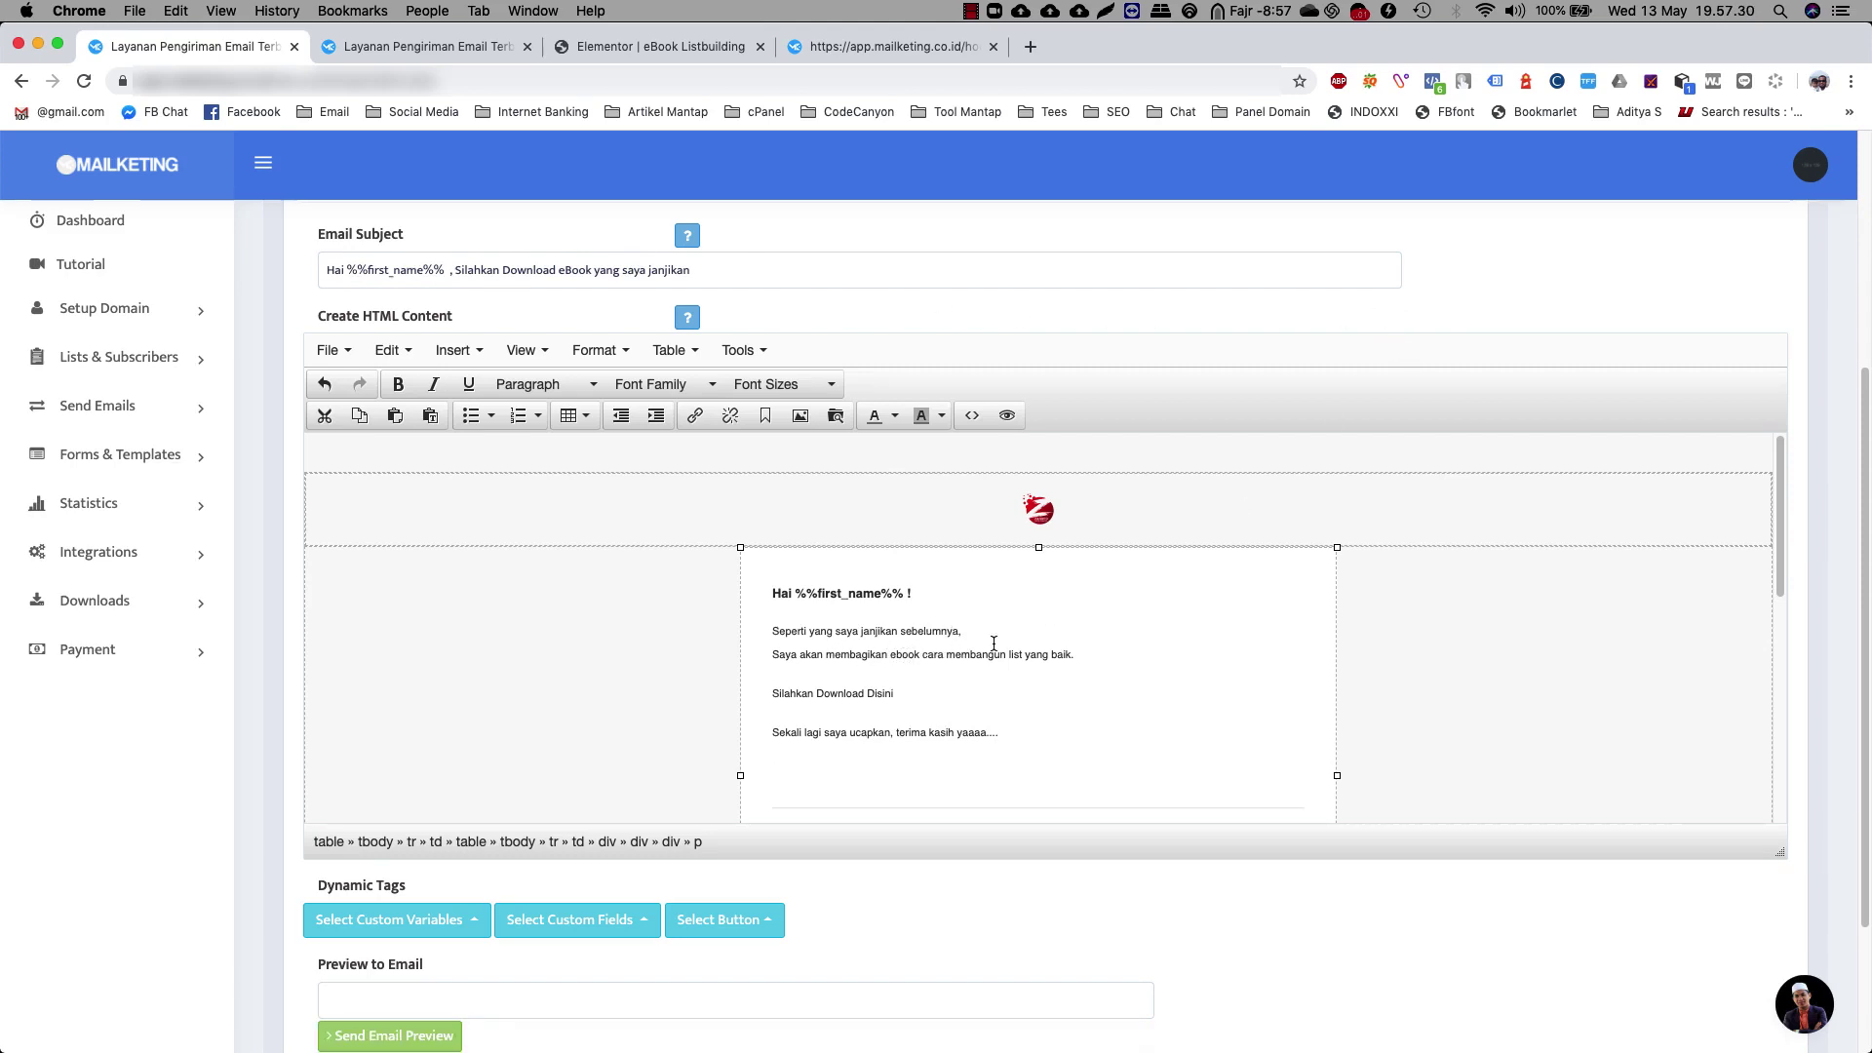
drag(909, 695, 768, 696)
click(390, 390)
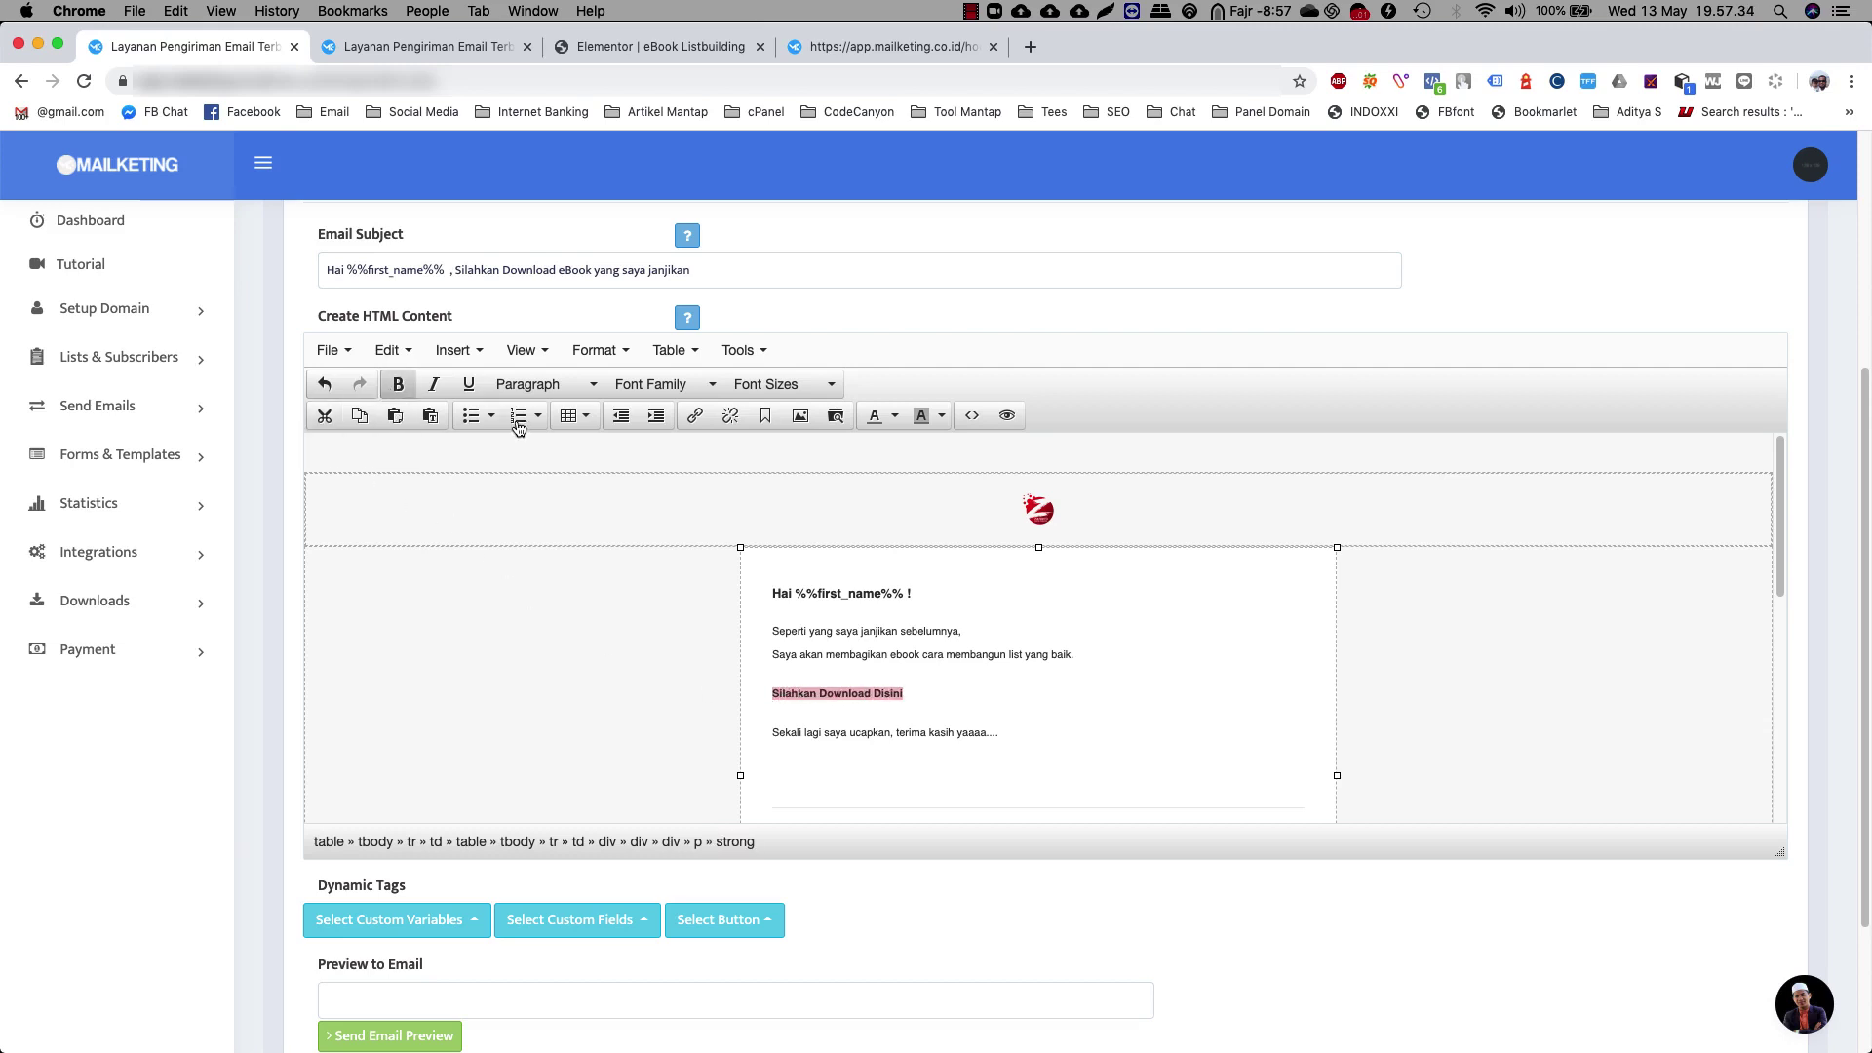
click(971, 708)
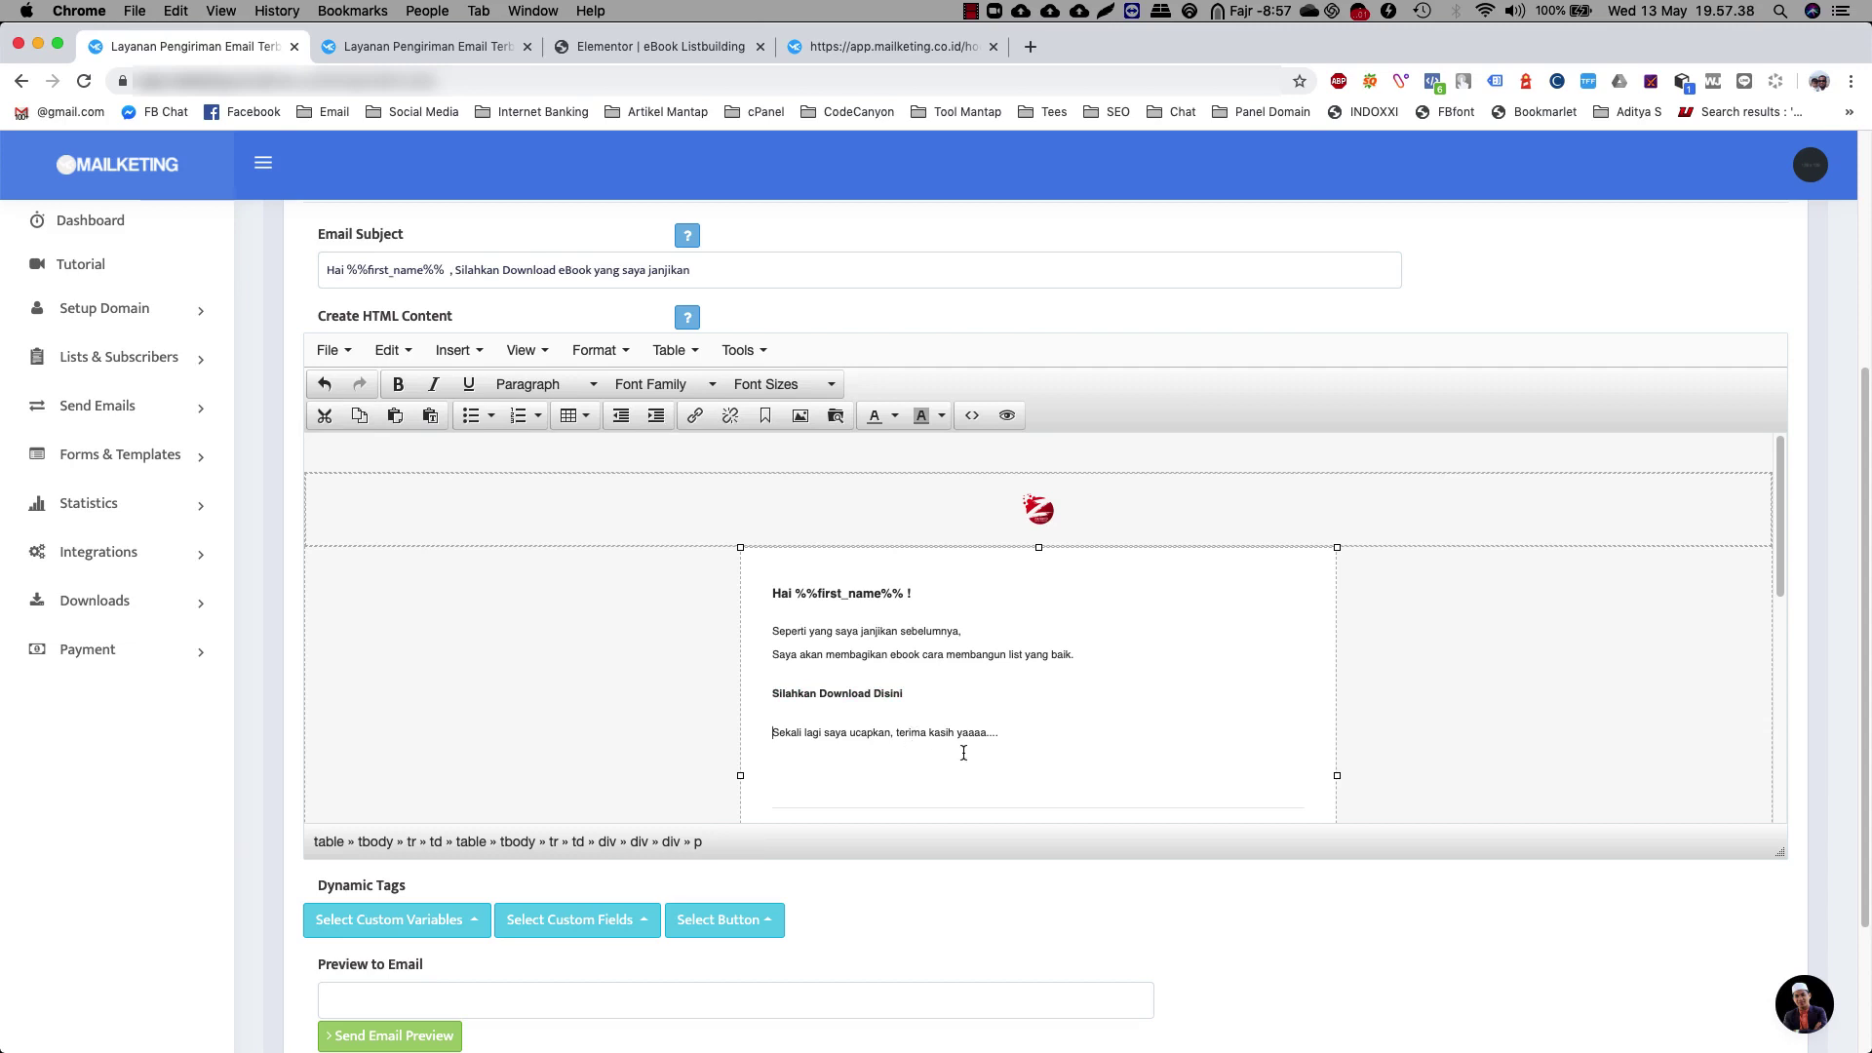
scroll(967, 751, down, 10)
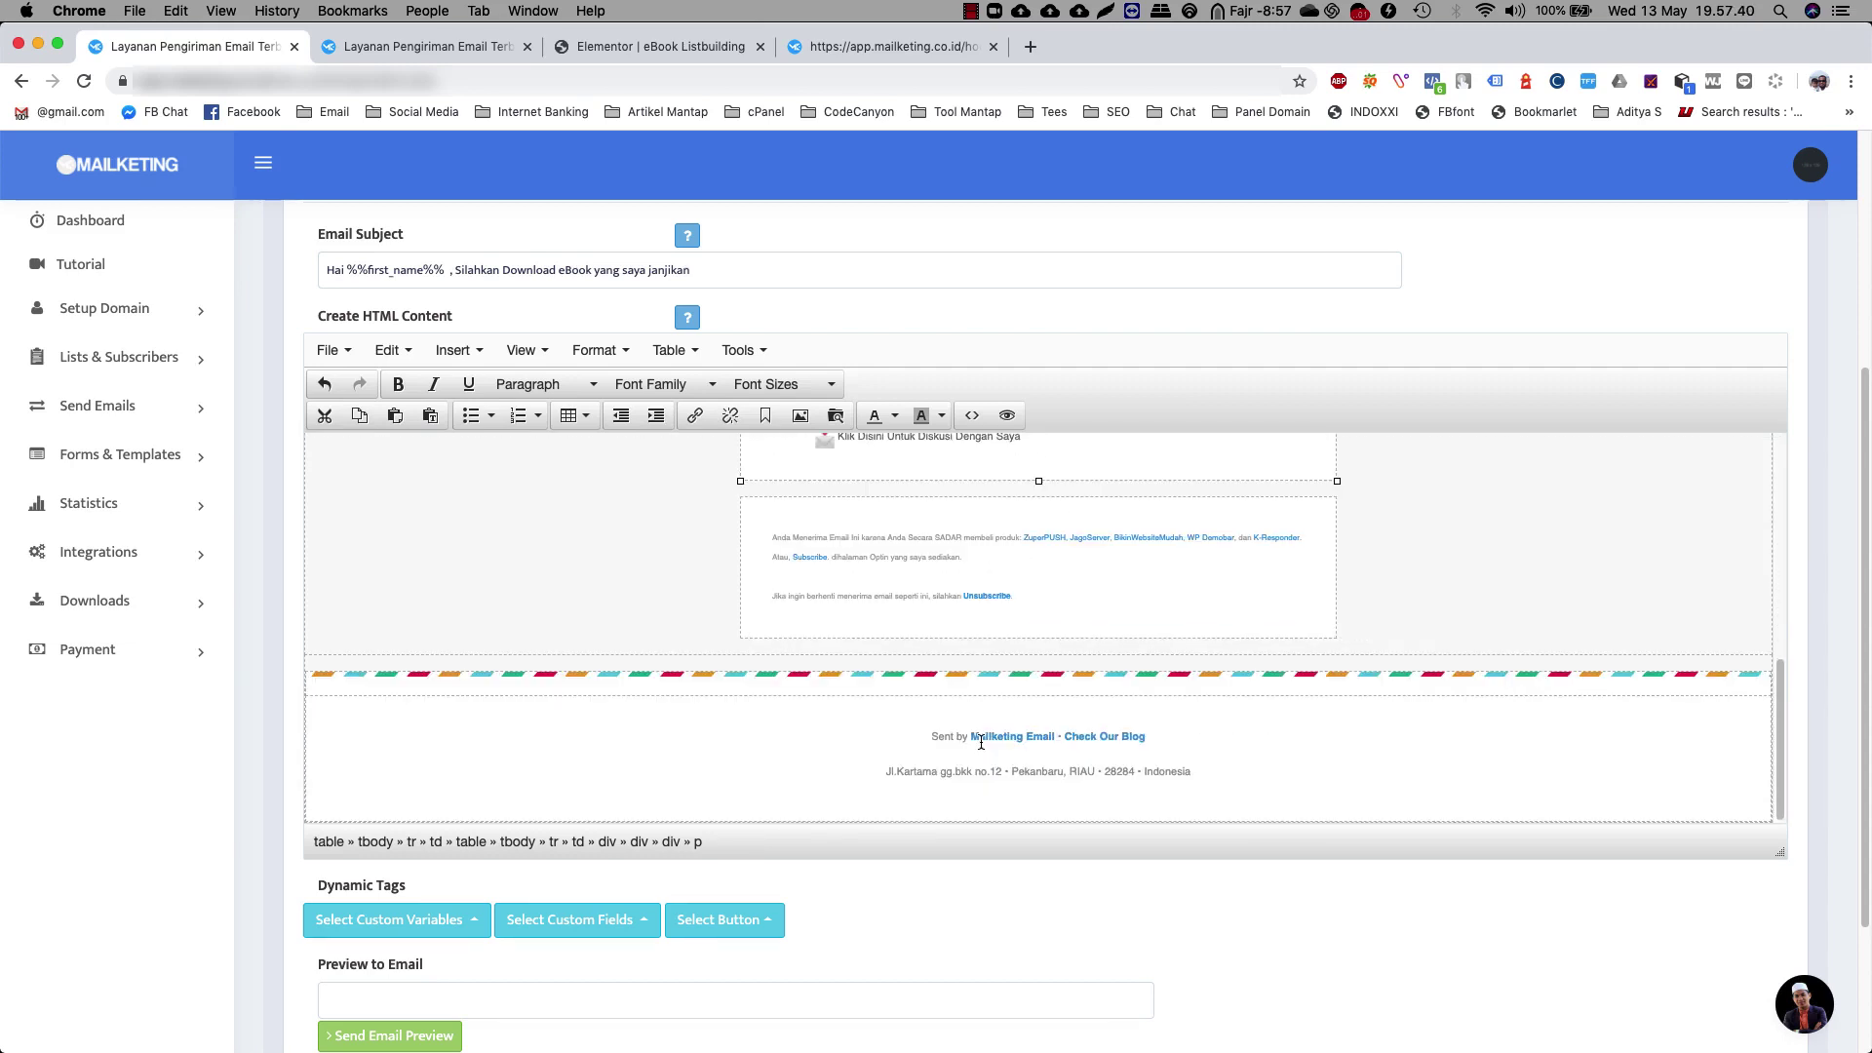
scroll(981, 743, down, 3)
scroll(898, 827, up, 3)
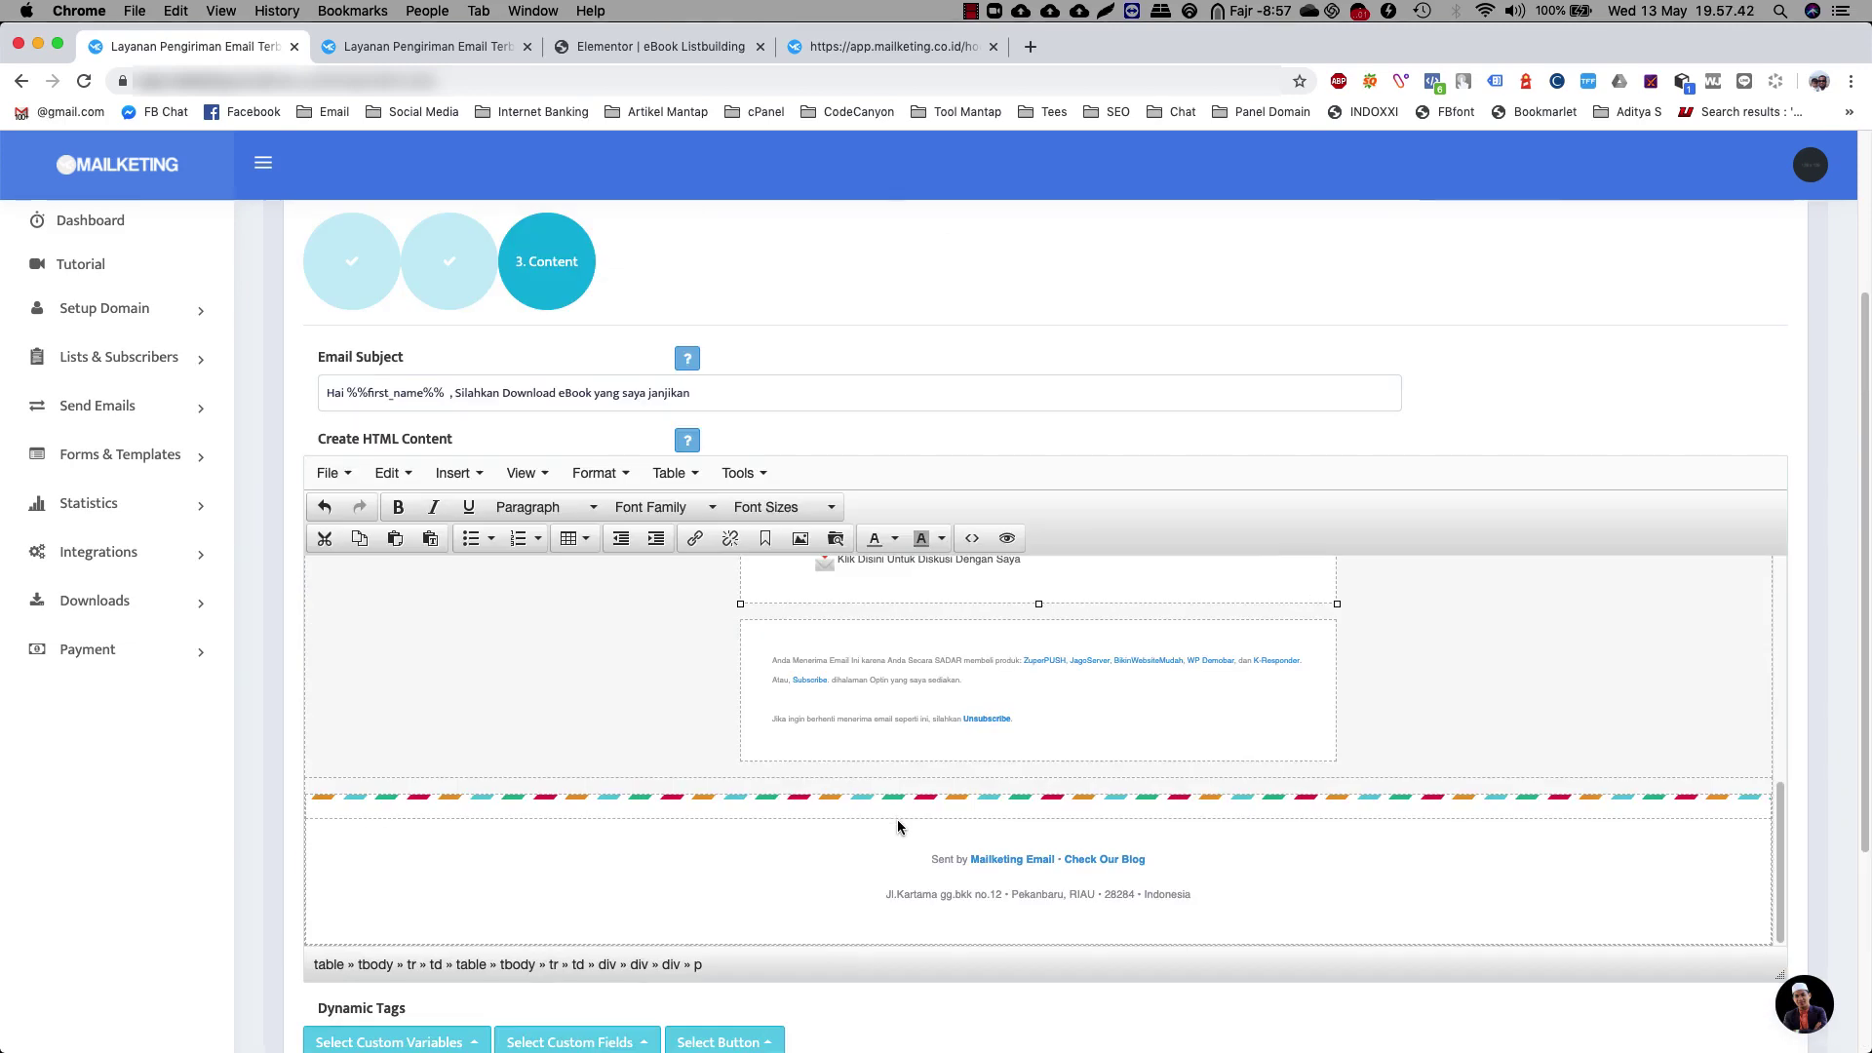
scroll(853, 746, up, 10)
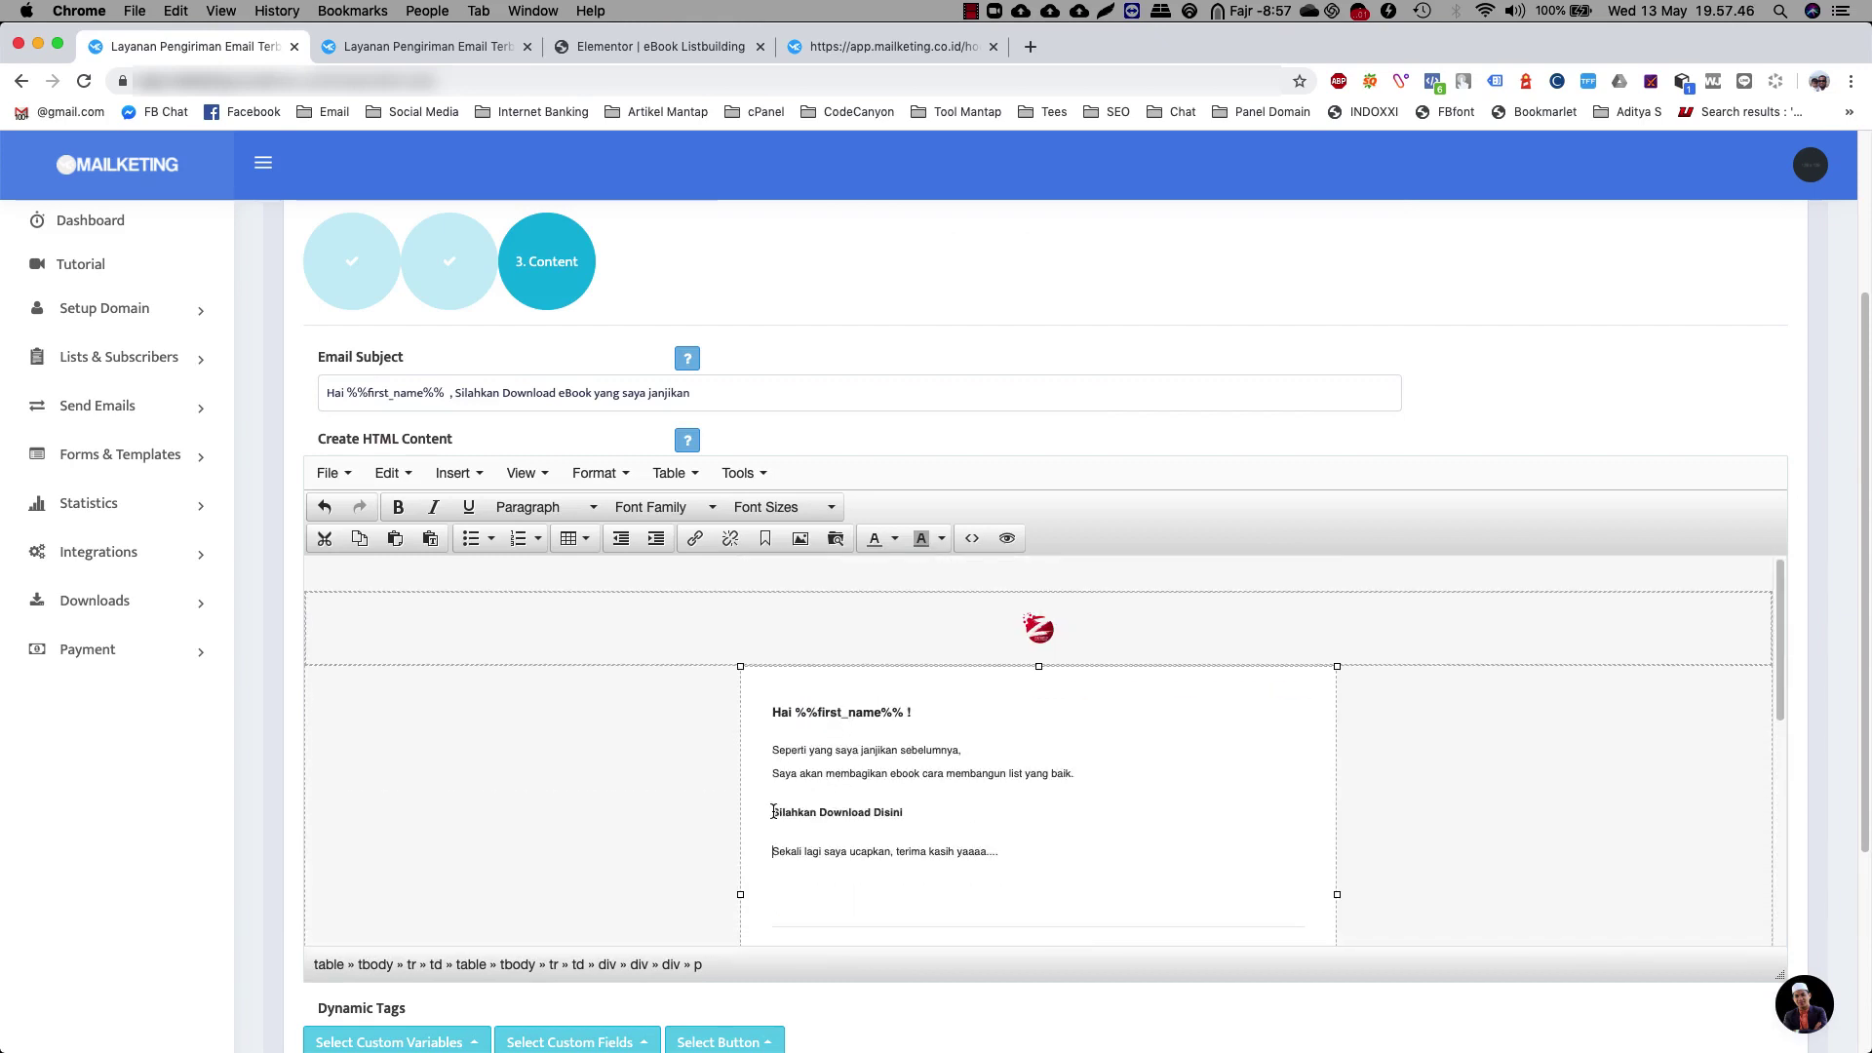
drag(774, 813, 907, 813)
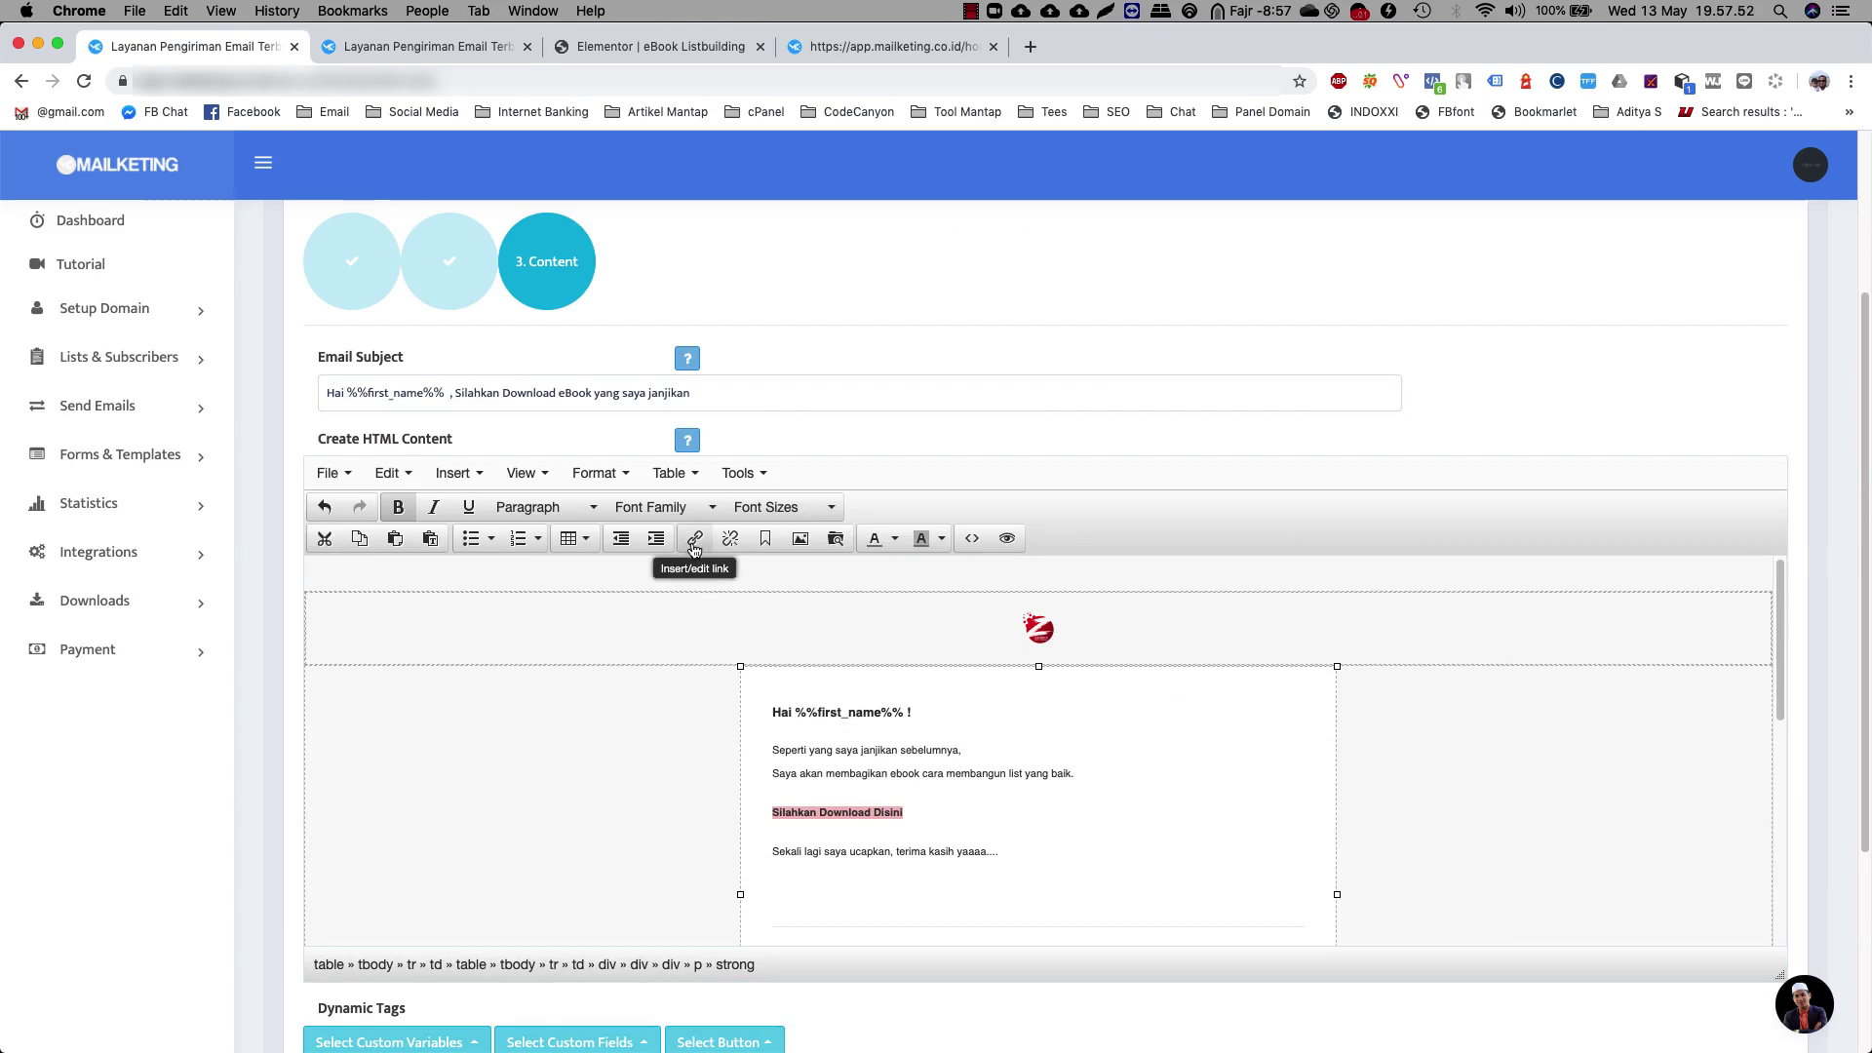
Link 'Silahkan Download Disini' to the ebook's listbuilding.pdf download URL
click(694, 541)
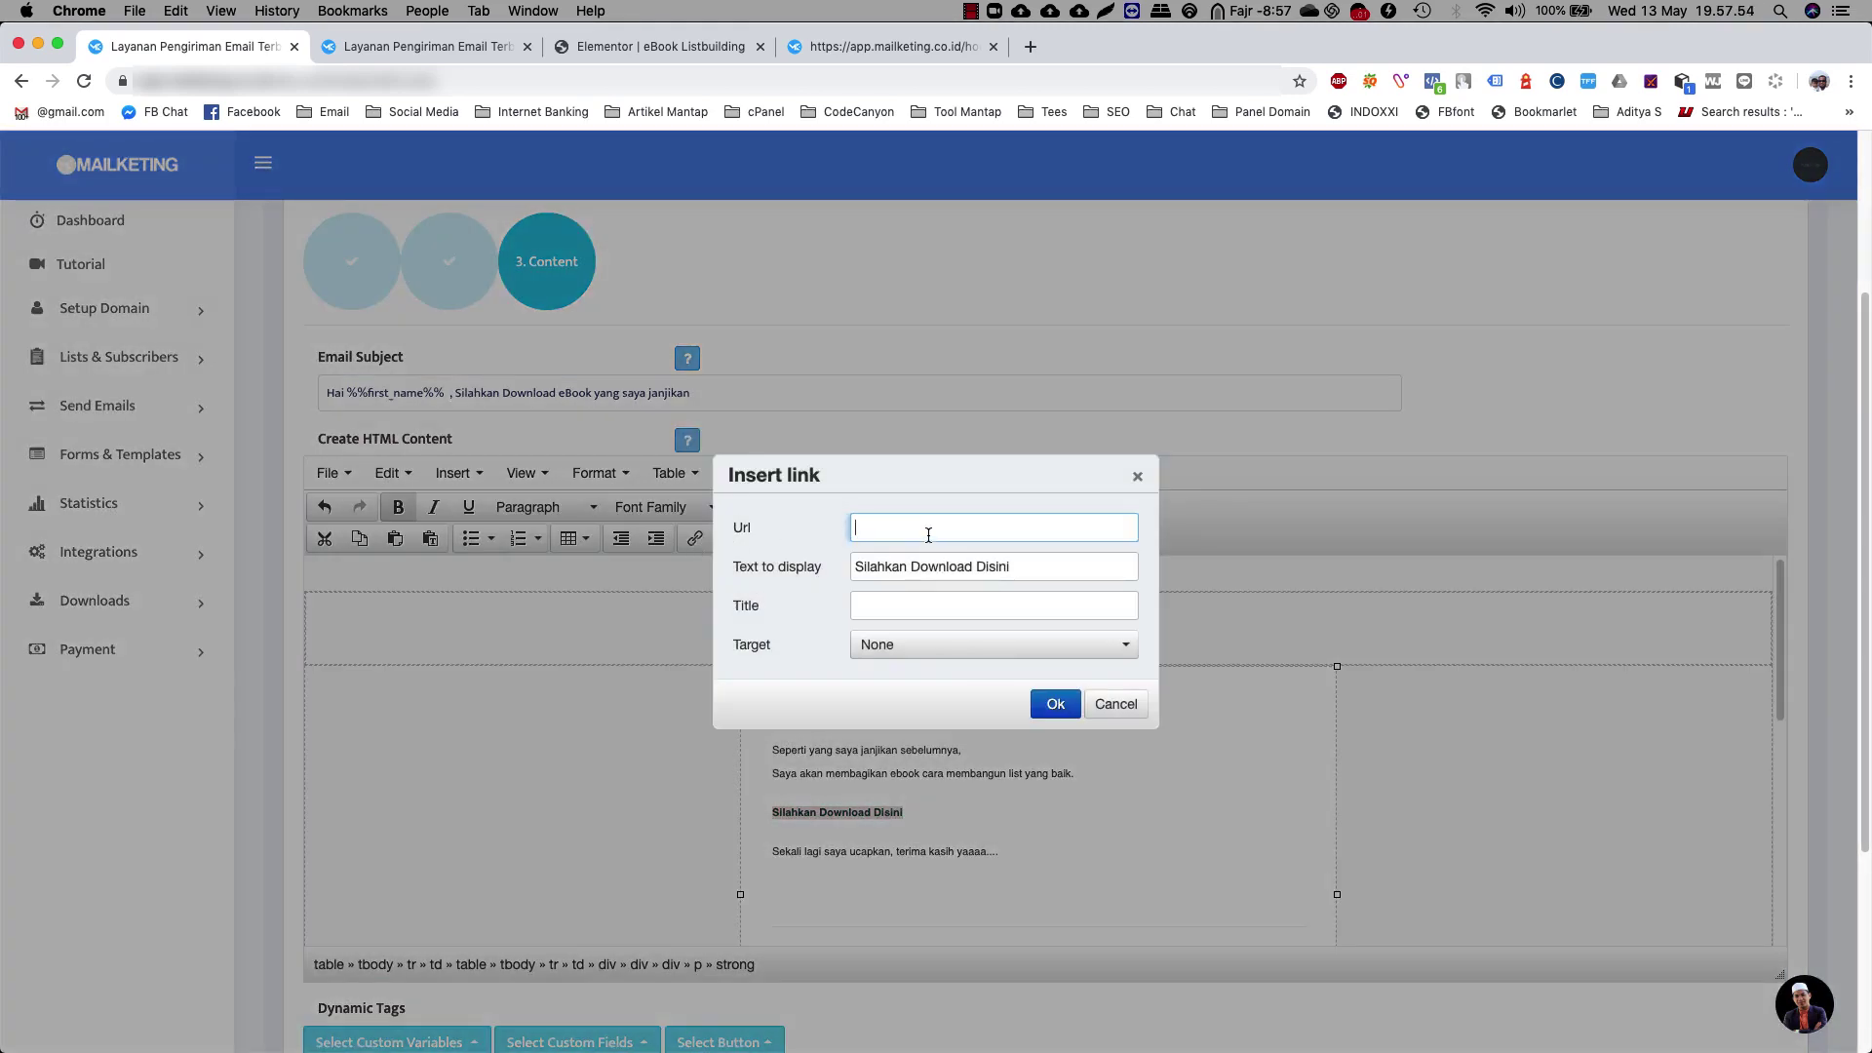
text(https://dow)
text(nload)
text(.zulfianto)
text(.id/ebook/listbuilding.pdf)
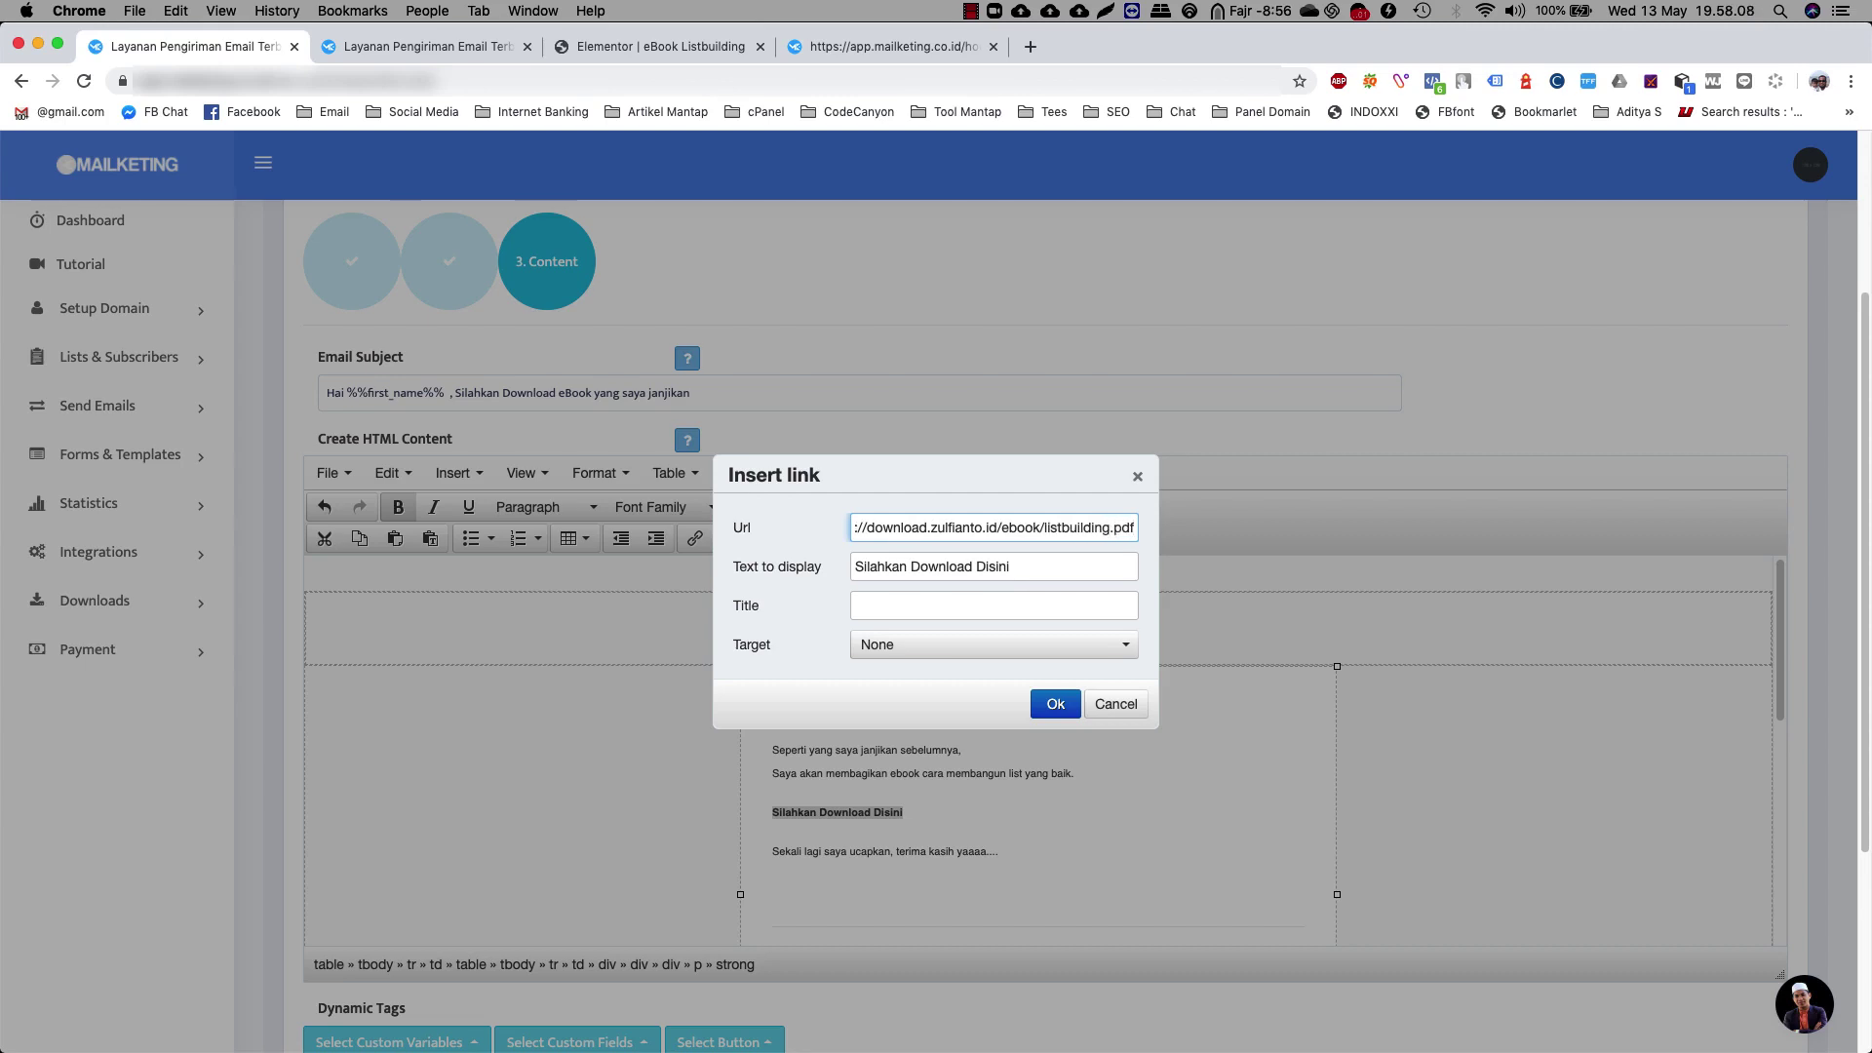
click(1055, 704)
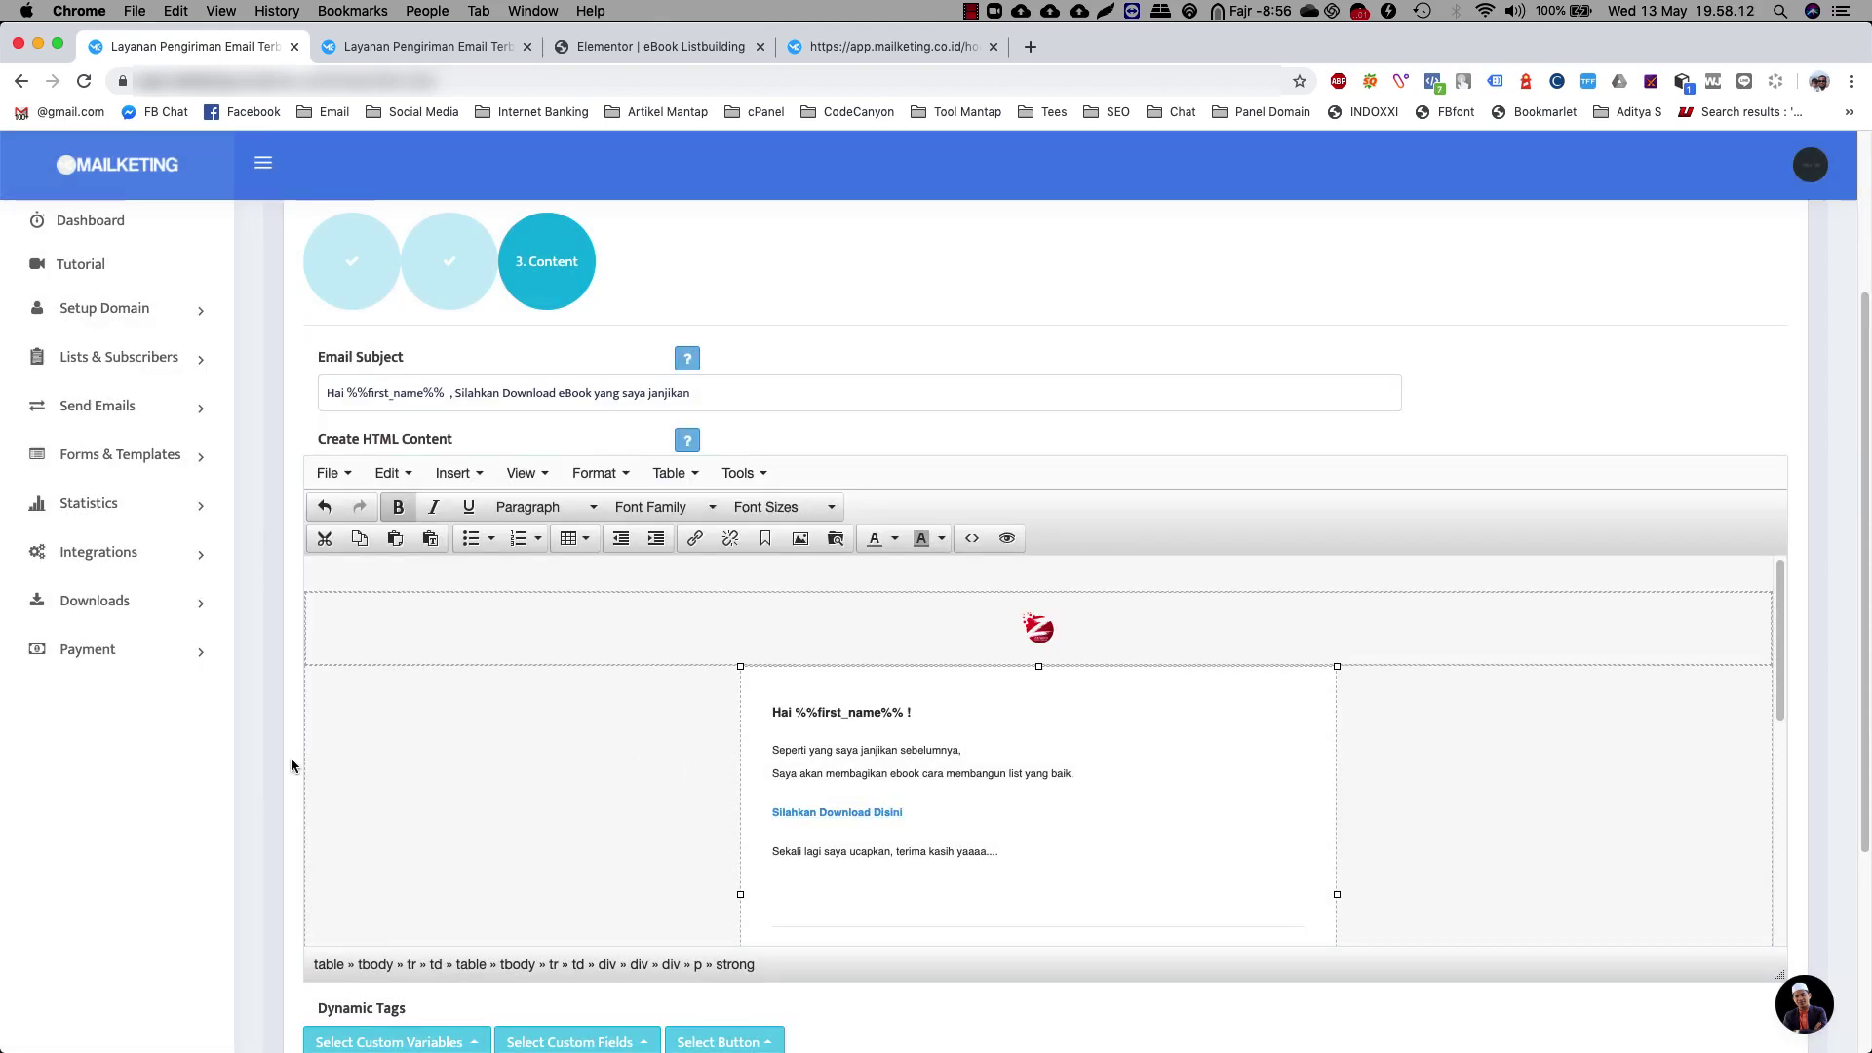
scroll(291, 758, down, 5)
Save the eBook Listbuilding autoresponder, then view all lists and find eBook Listbuilding with 0 subscribers
click(397, 885)
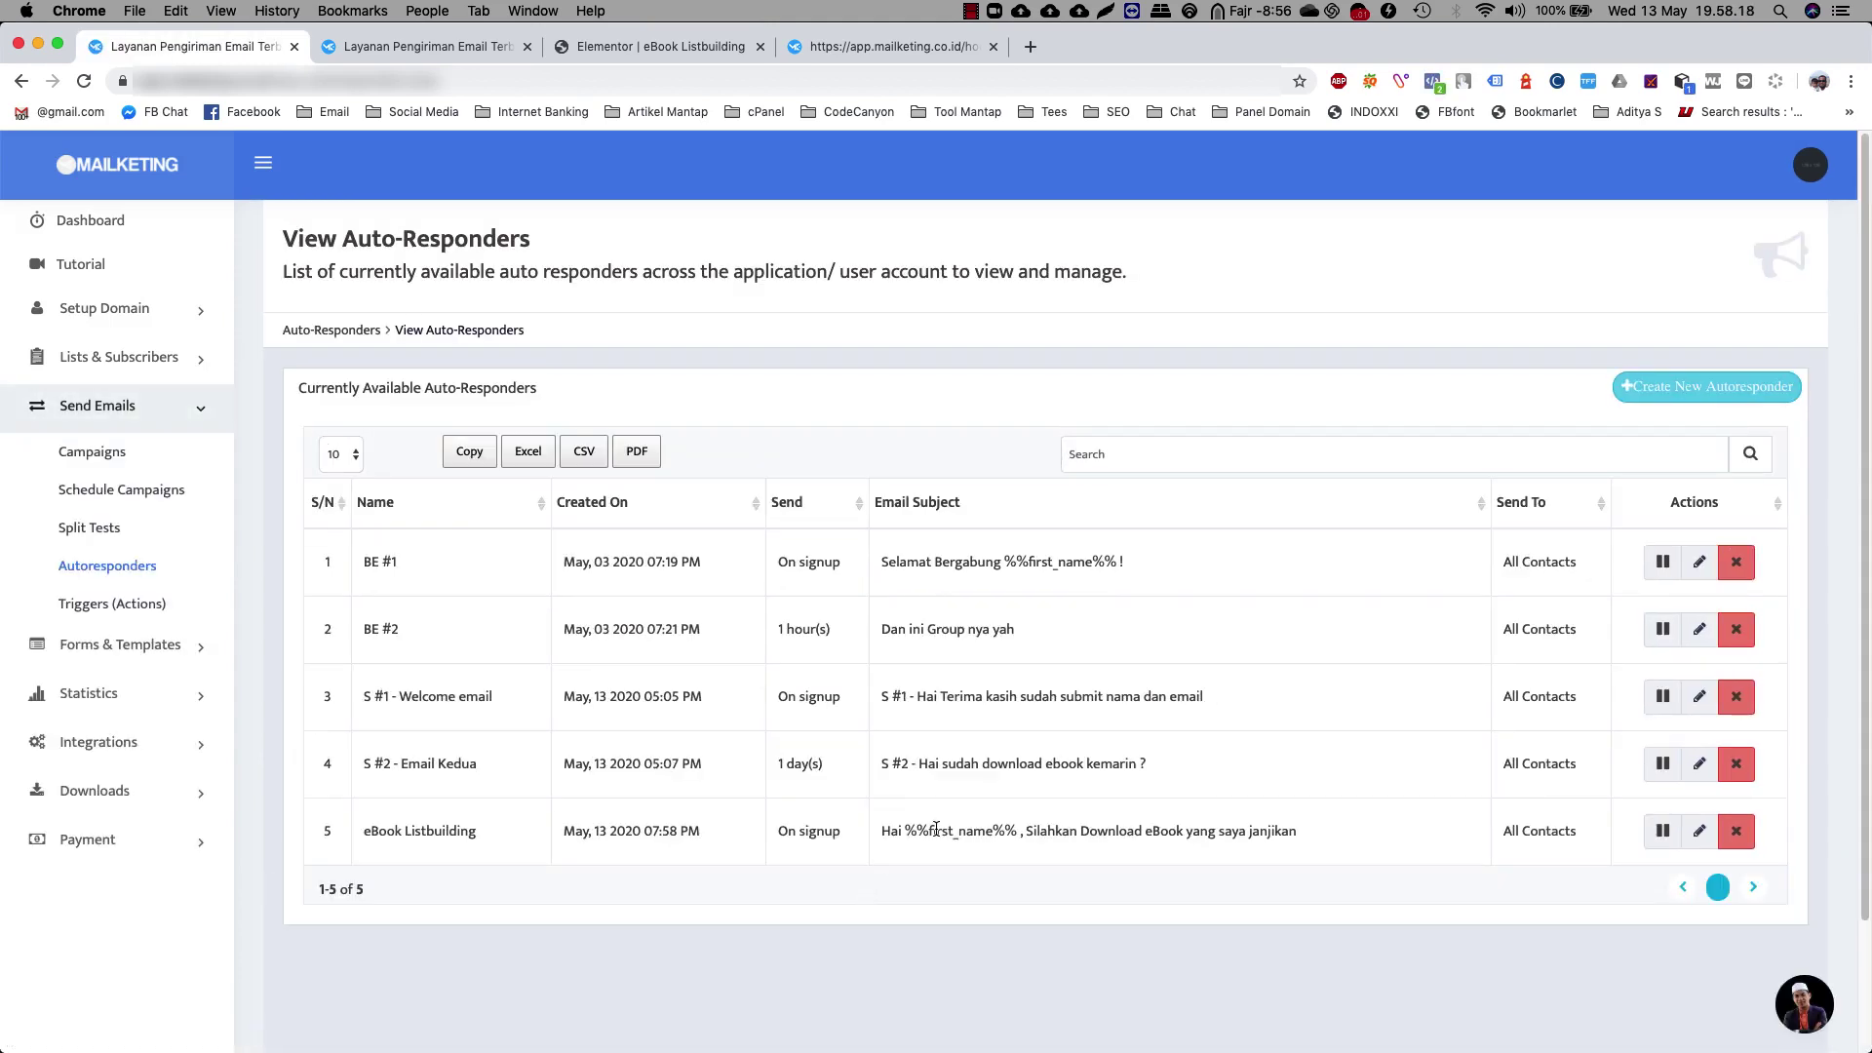
click(86, 358)
click(83, 405)
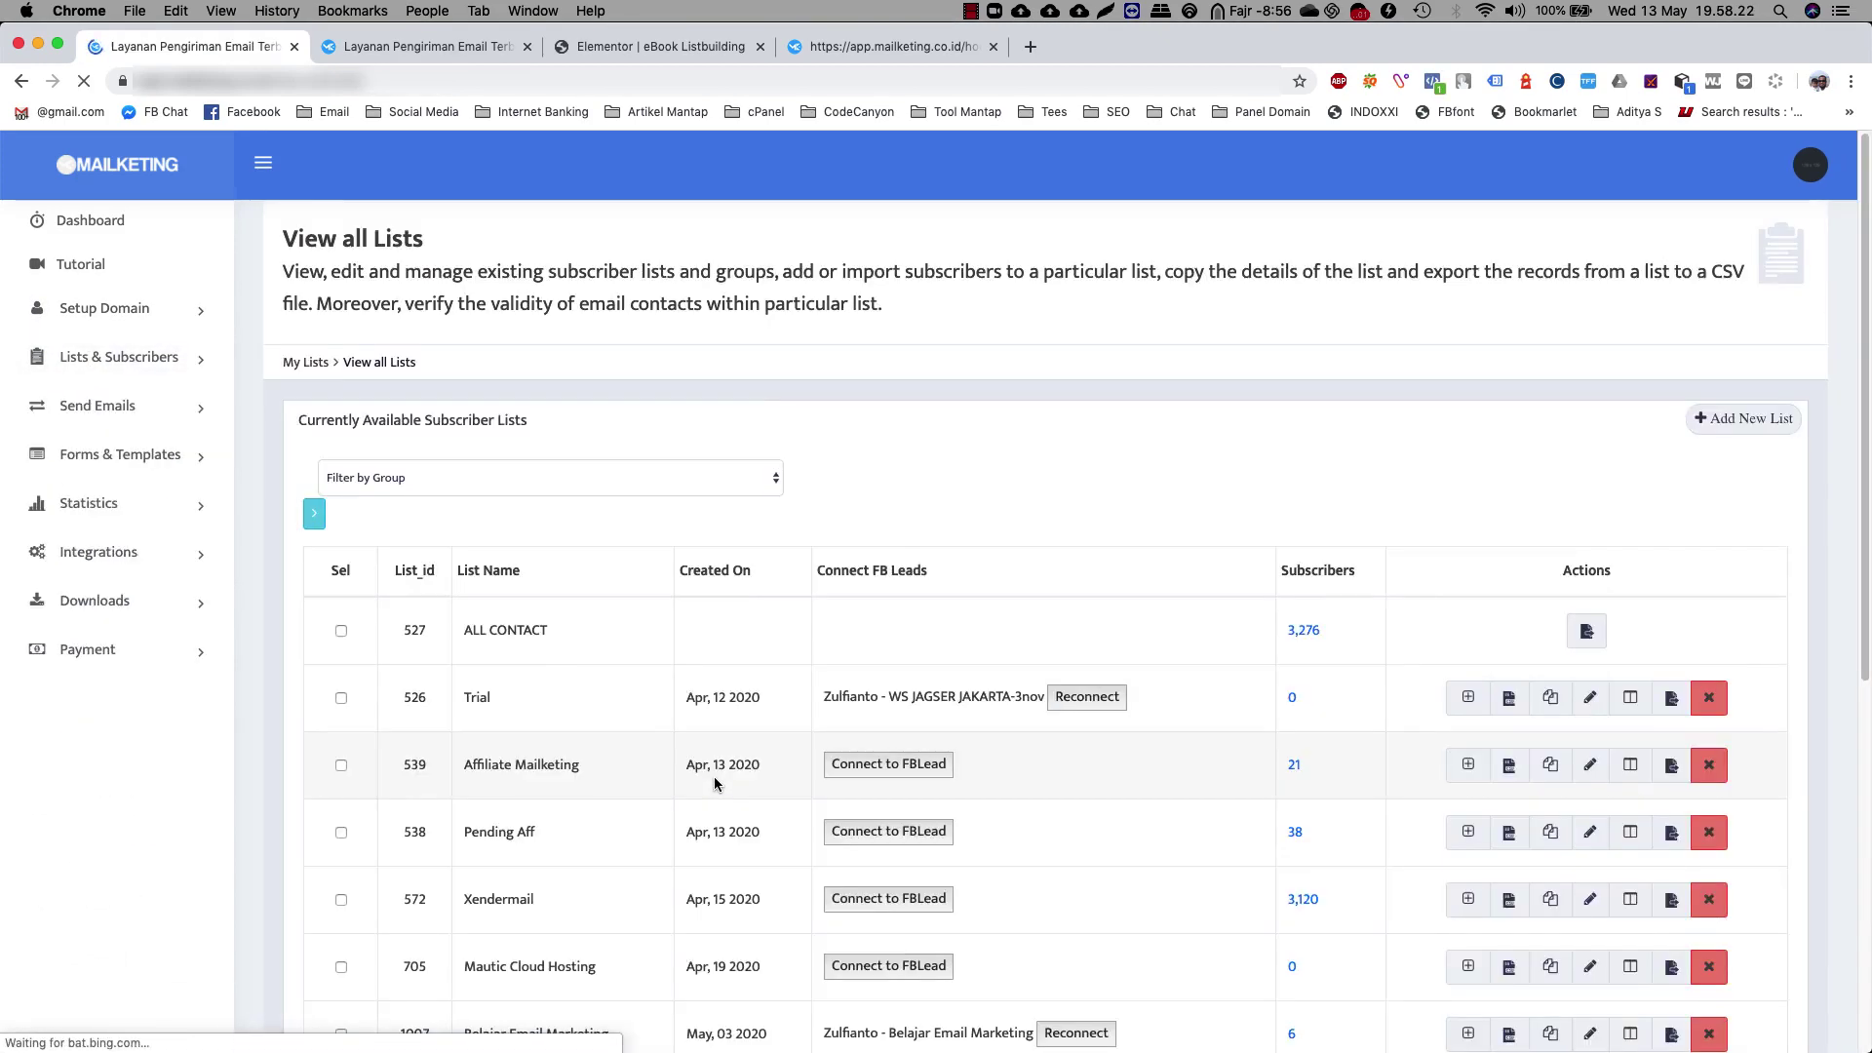
scroll(714, 776, down, 10)
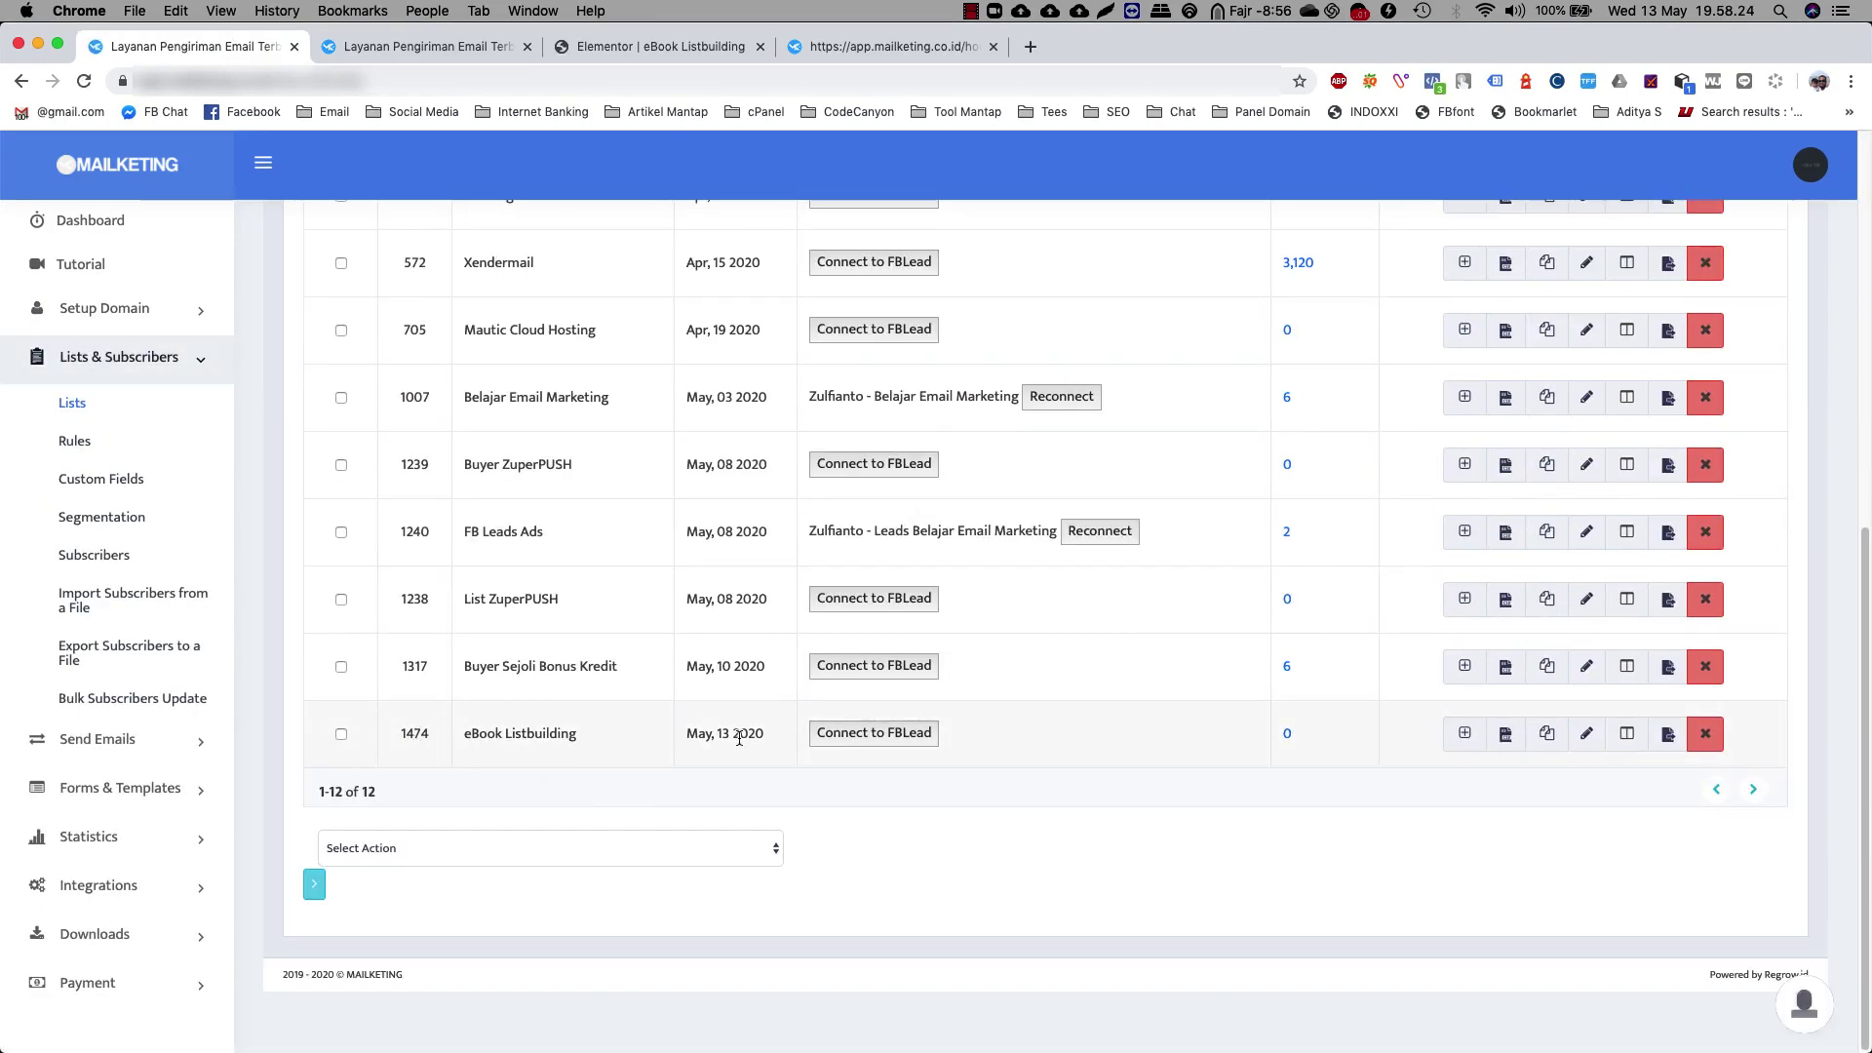
Back in Elementor, rename the form from 'New Form' to 'ebook listbuilding'
click(667, 49)
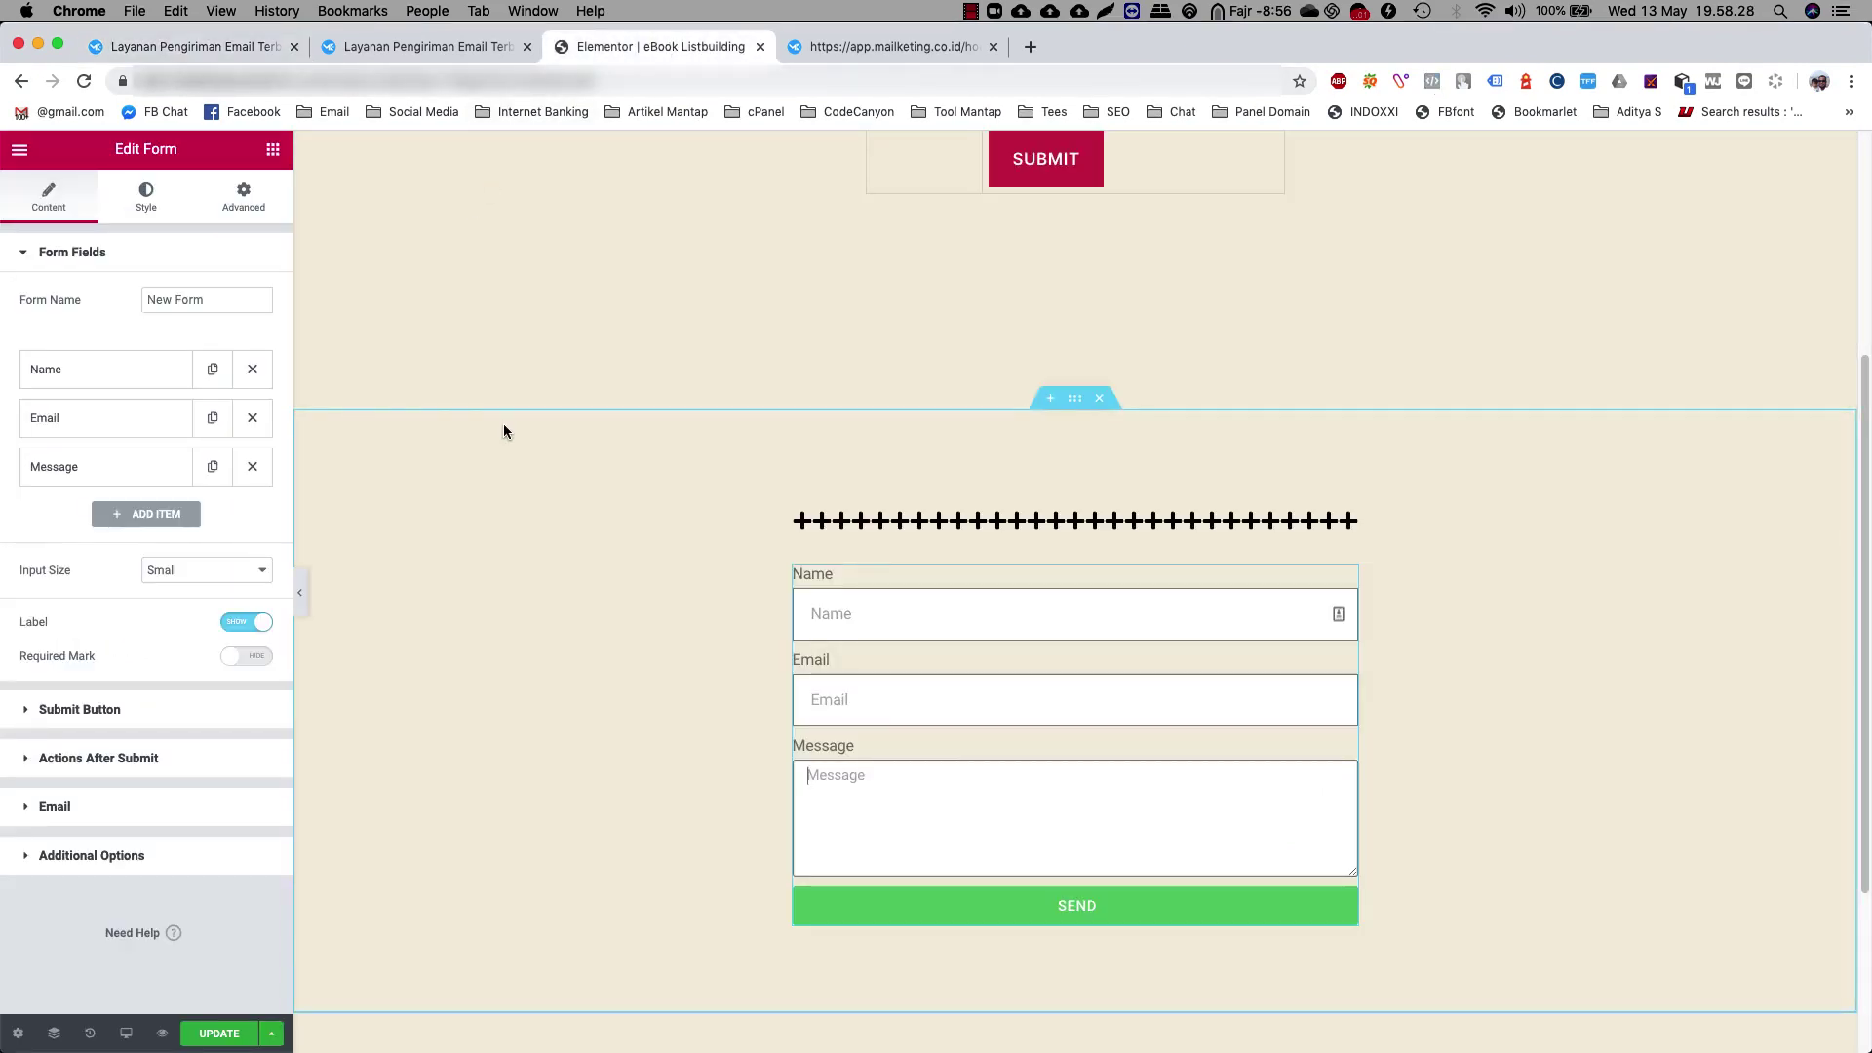
drag(224, 300, 131, 302)
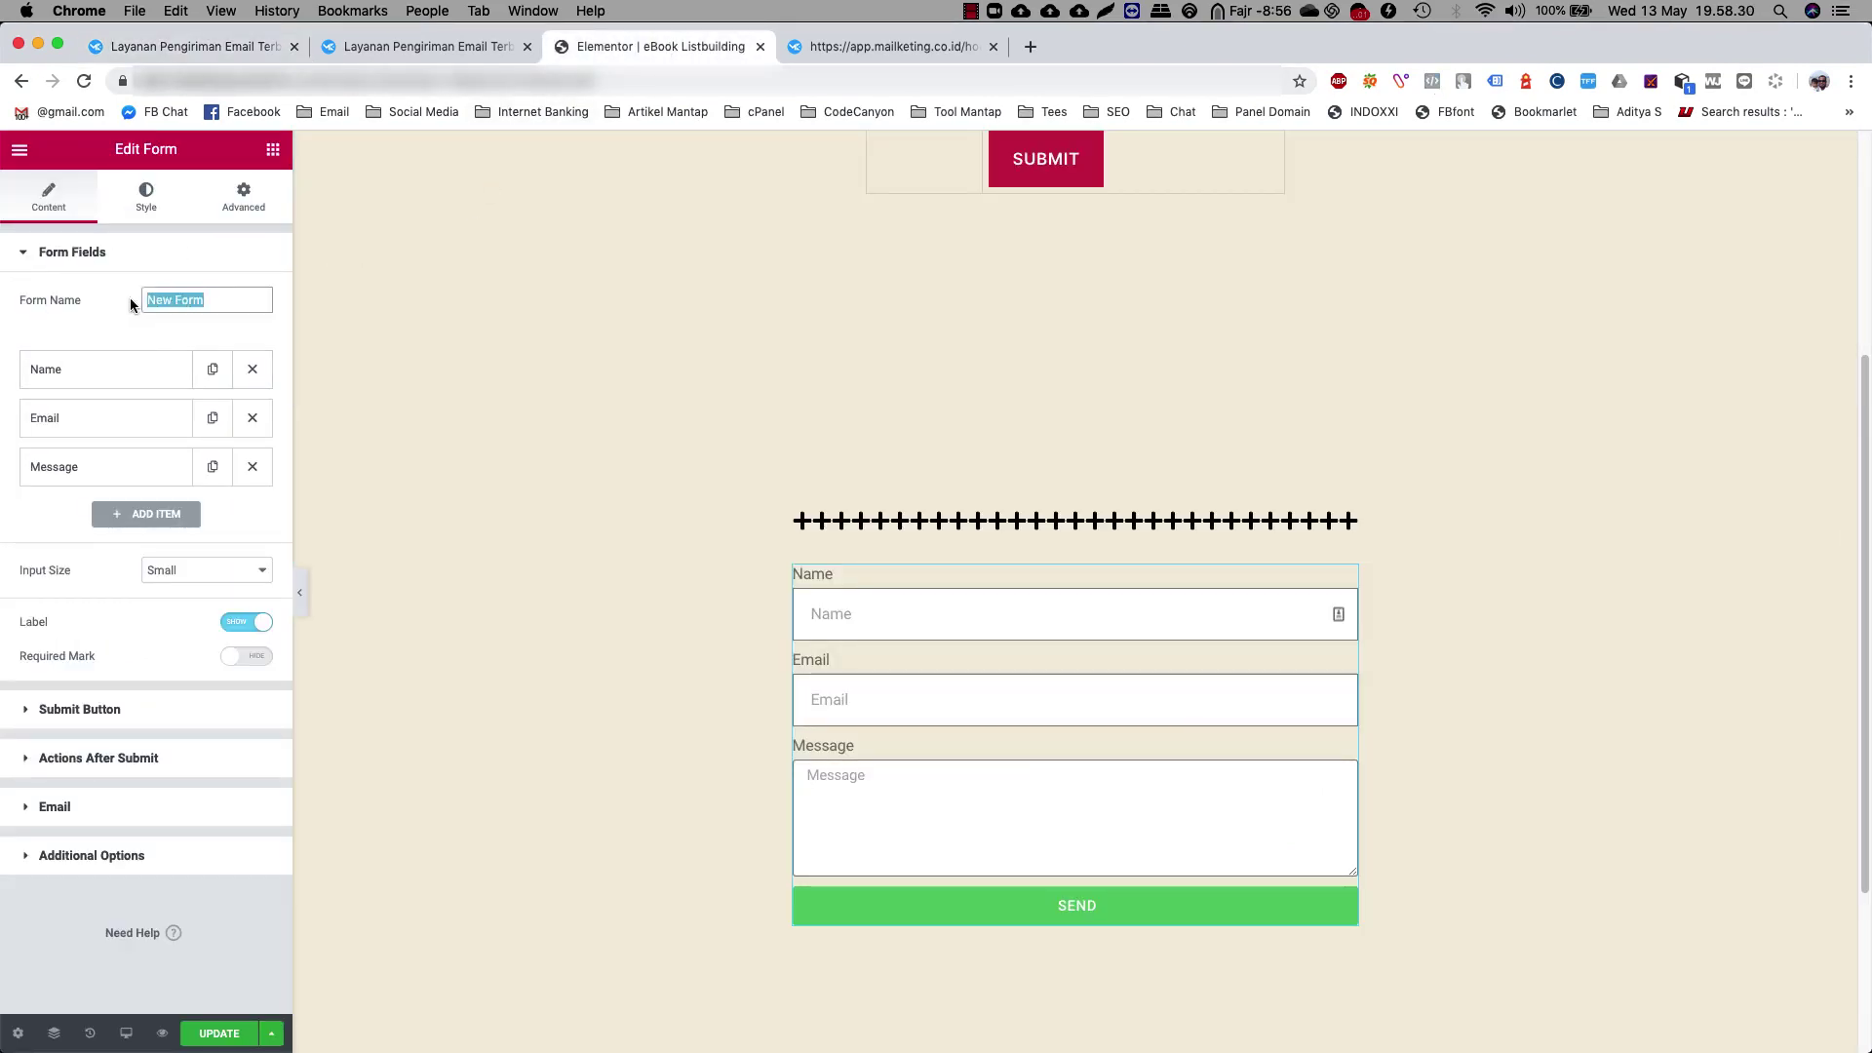
text(ebp)
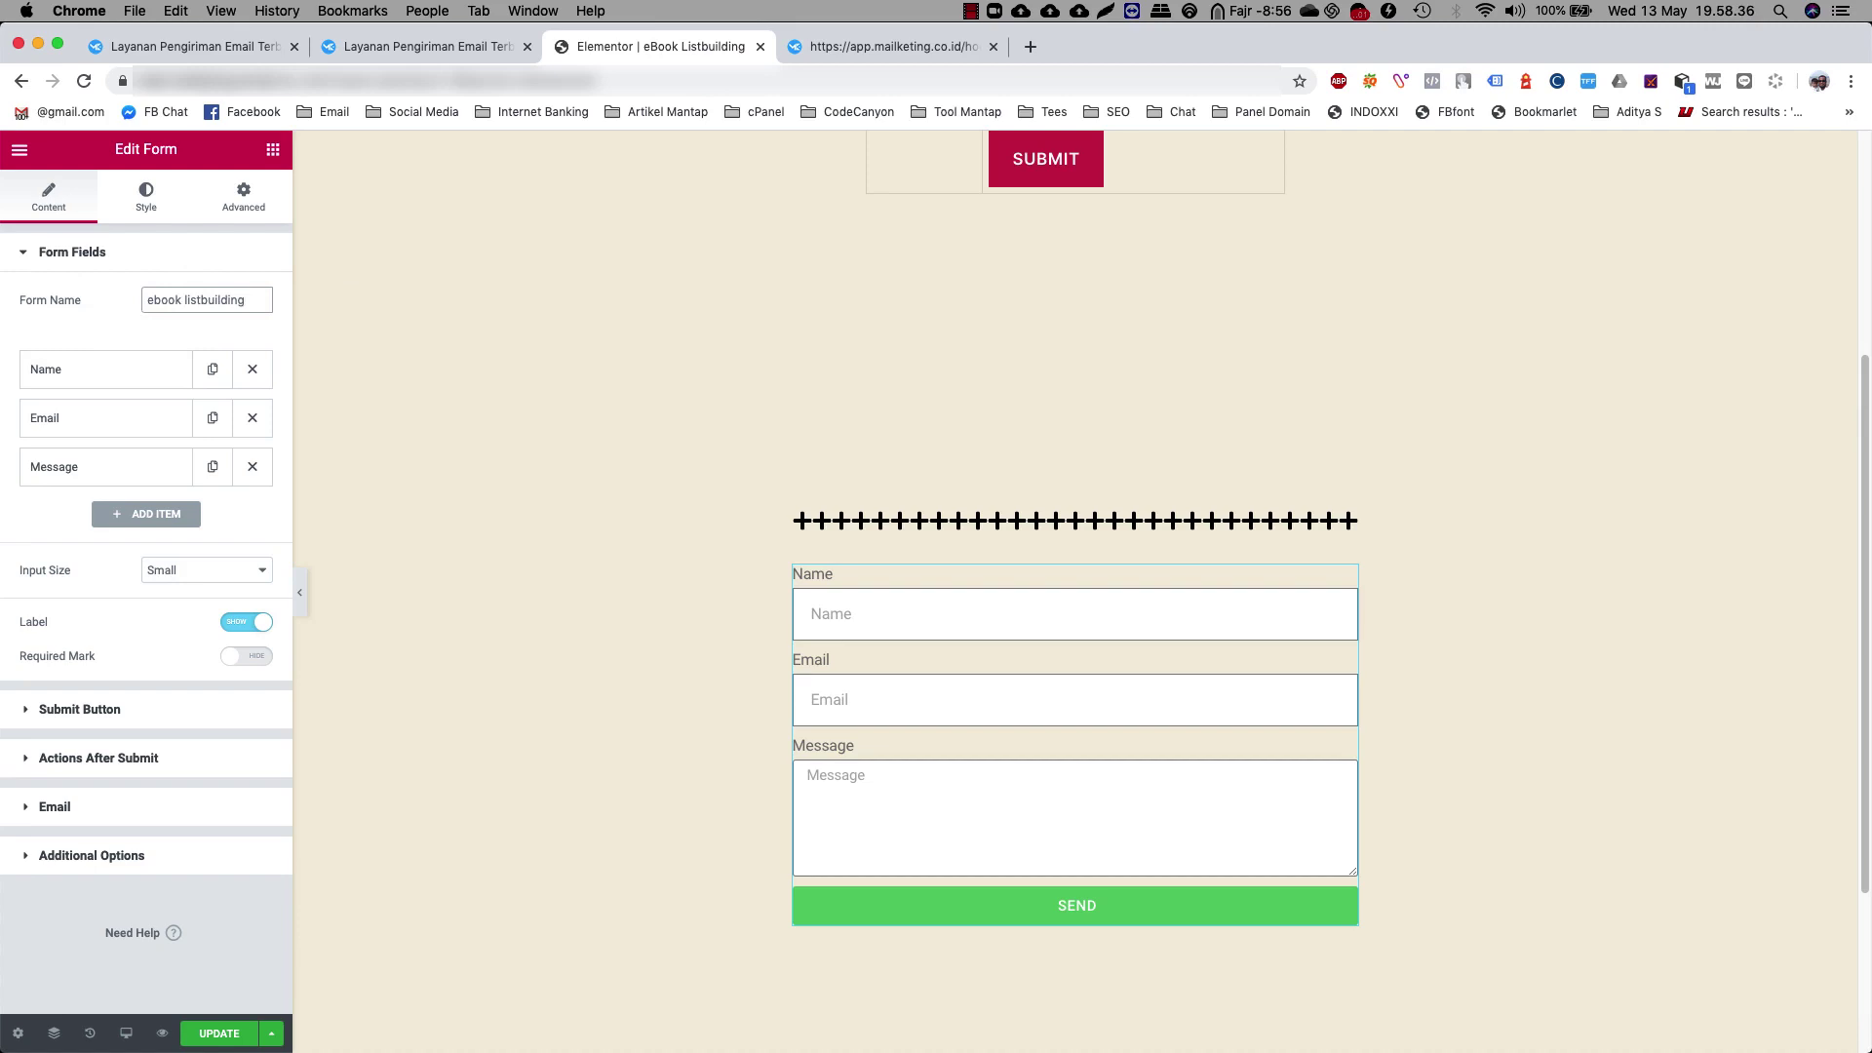
click(62, 372)
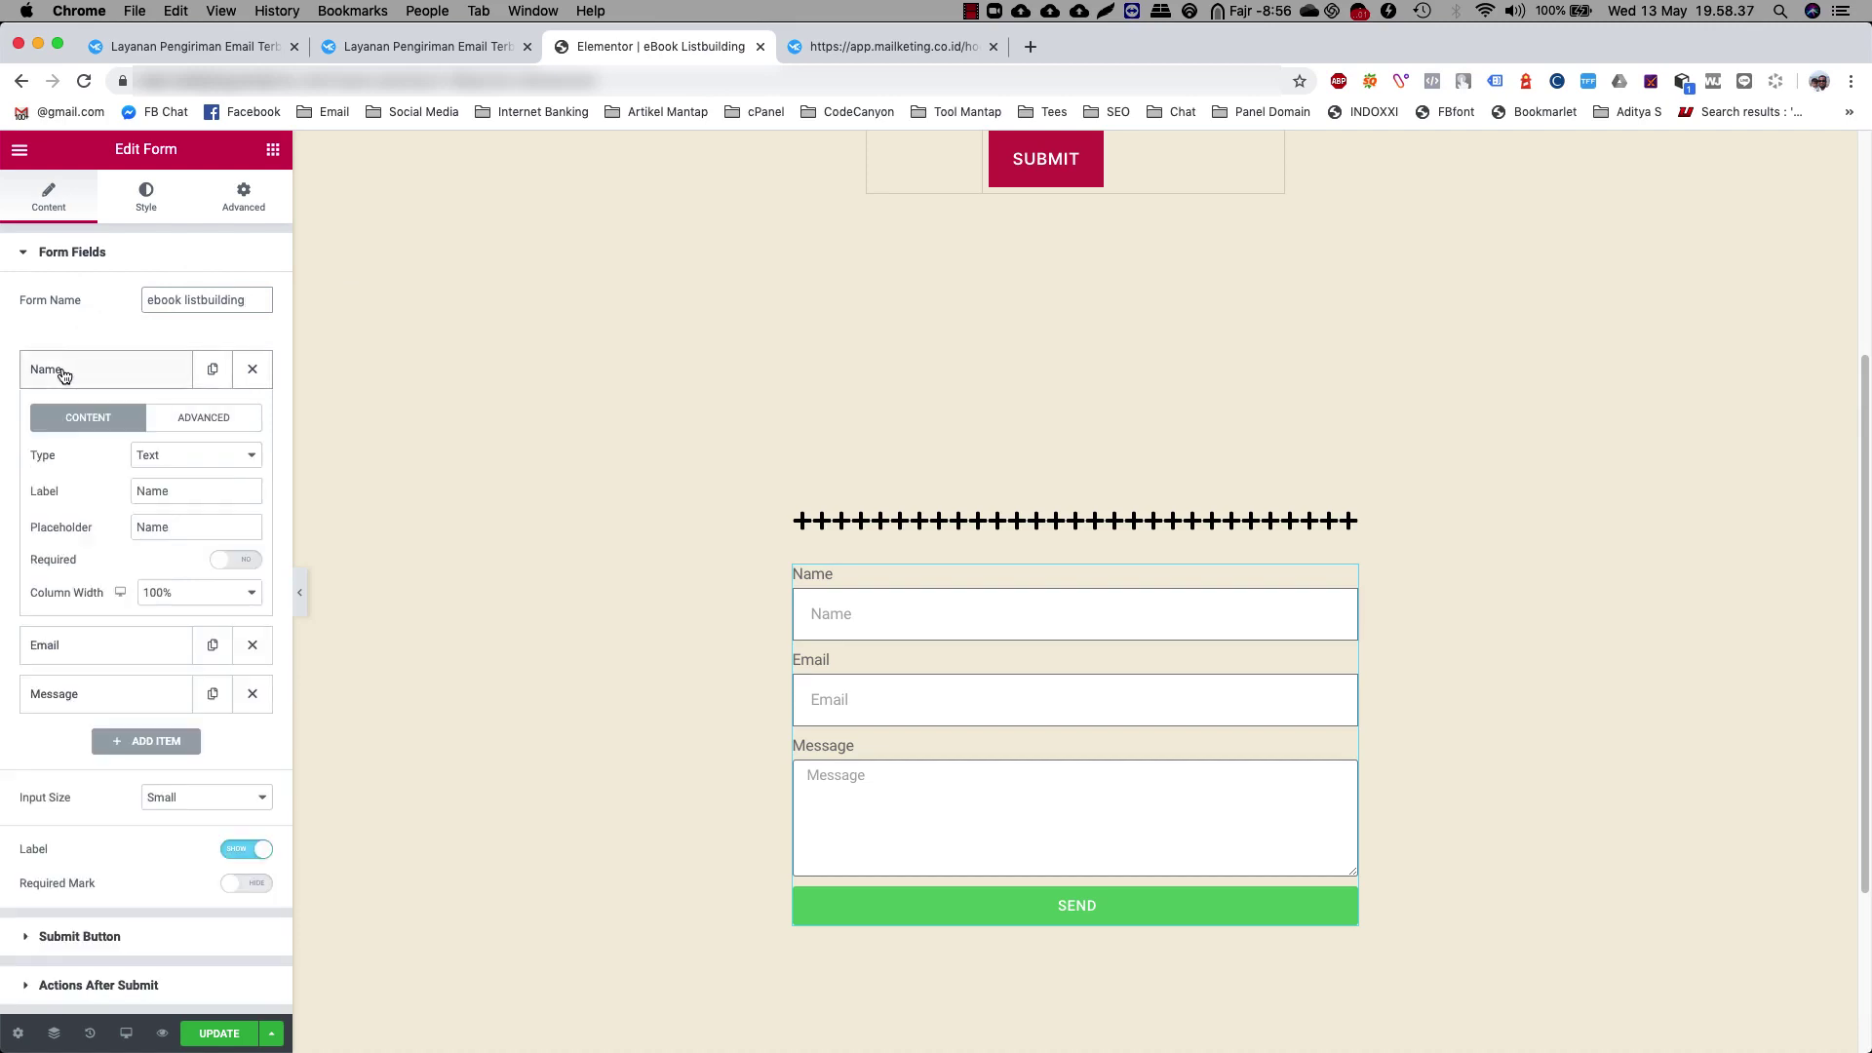
Keep the Name field as Text, remove its label, and set placeholder 'Nama Panggilan anda'
click(195, 454)
click(166, 451)
click(201, 491)
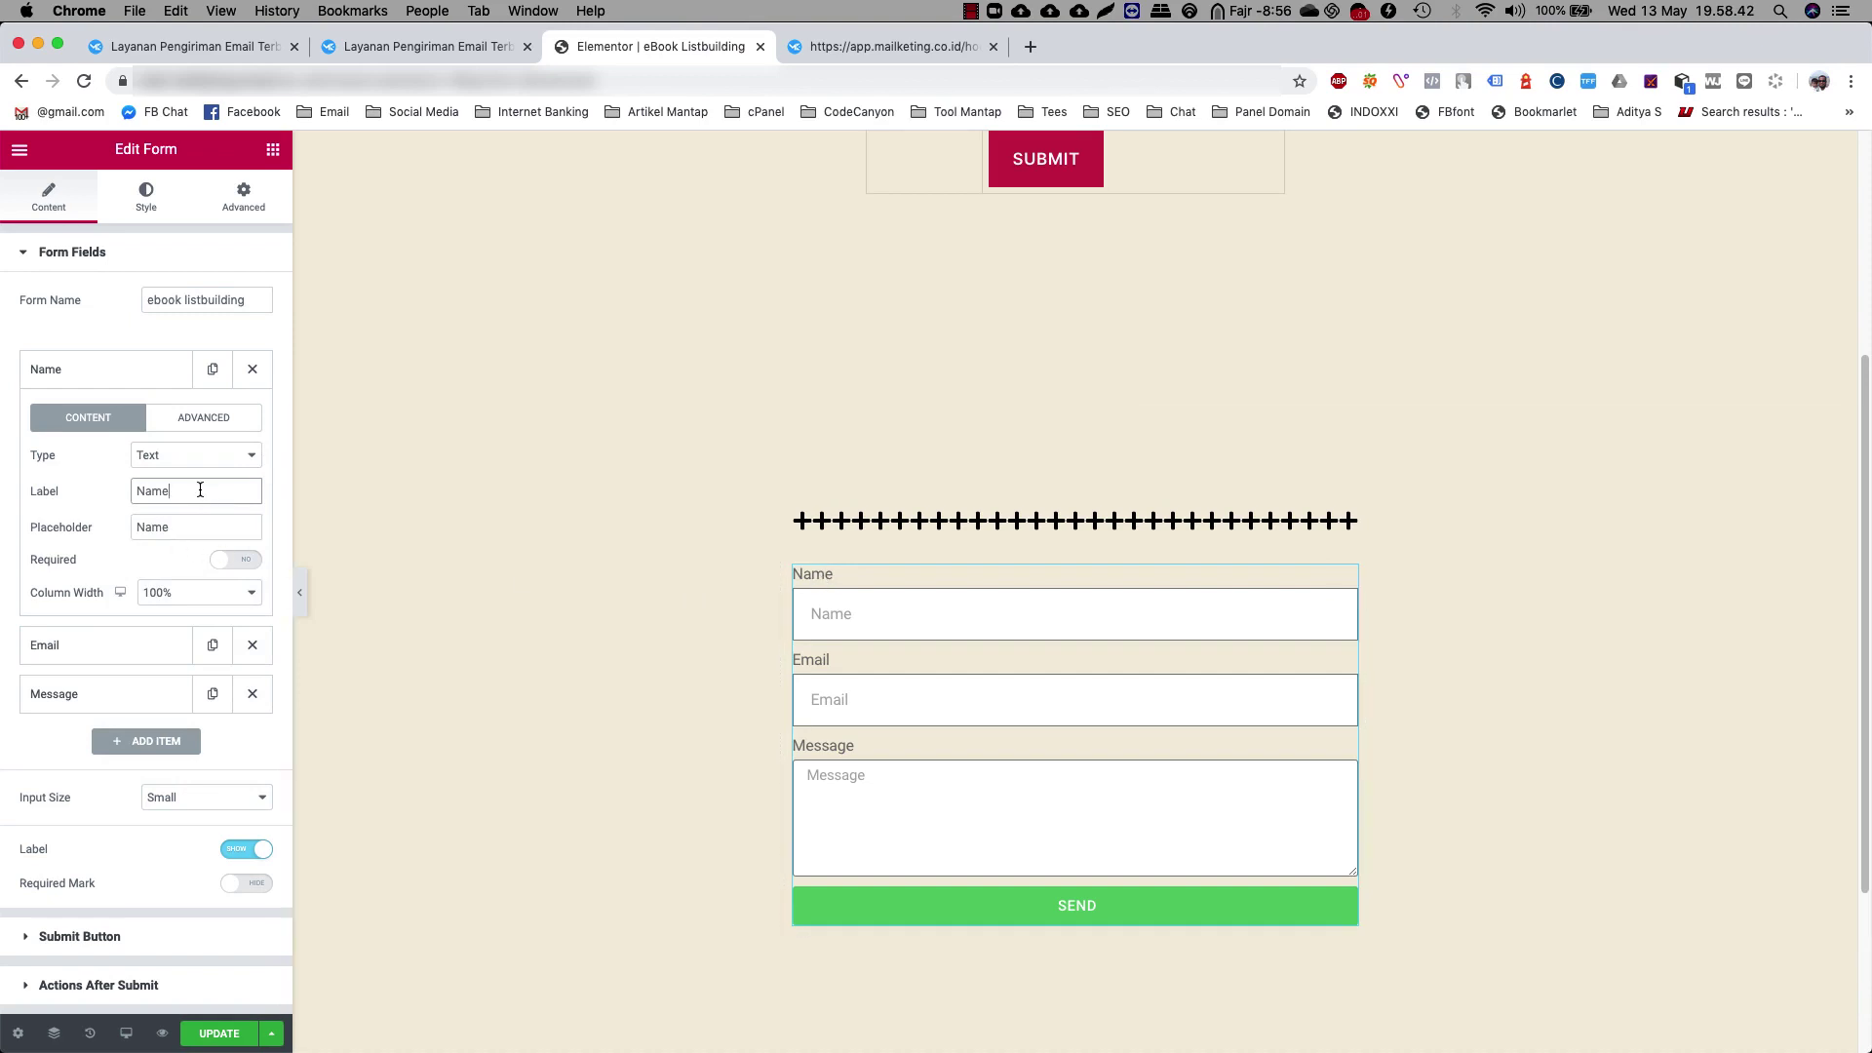
key(BackSpace)
key(BackSpace)
key(BackSpace)
key(BackSpace)
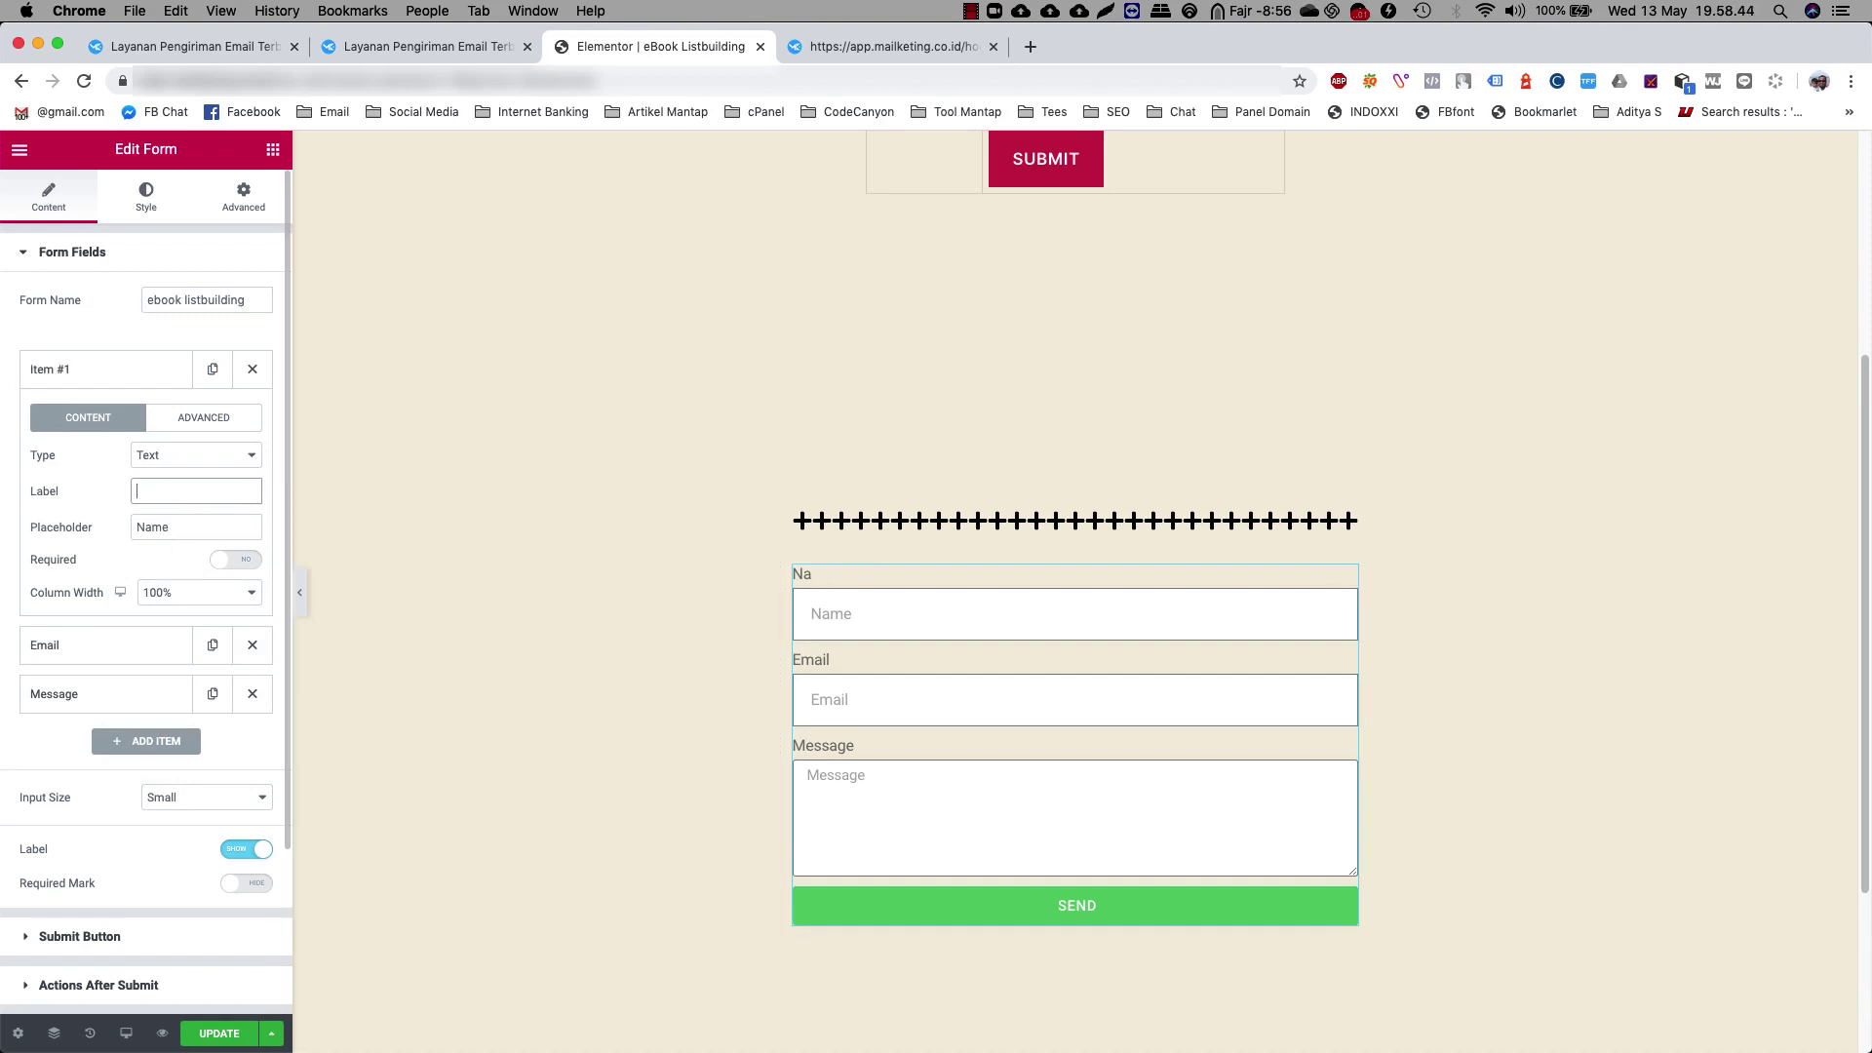
key(Tab)
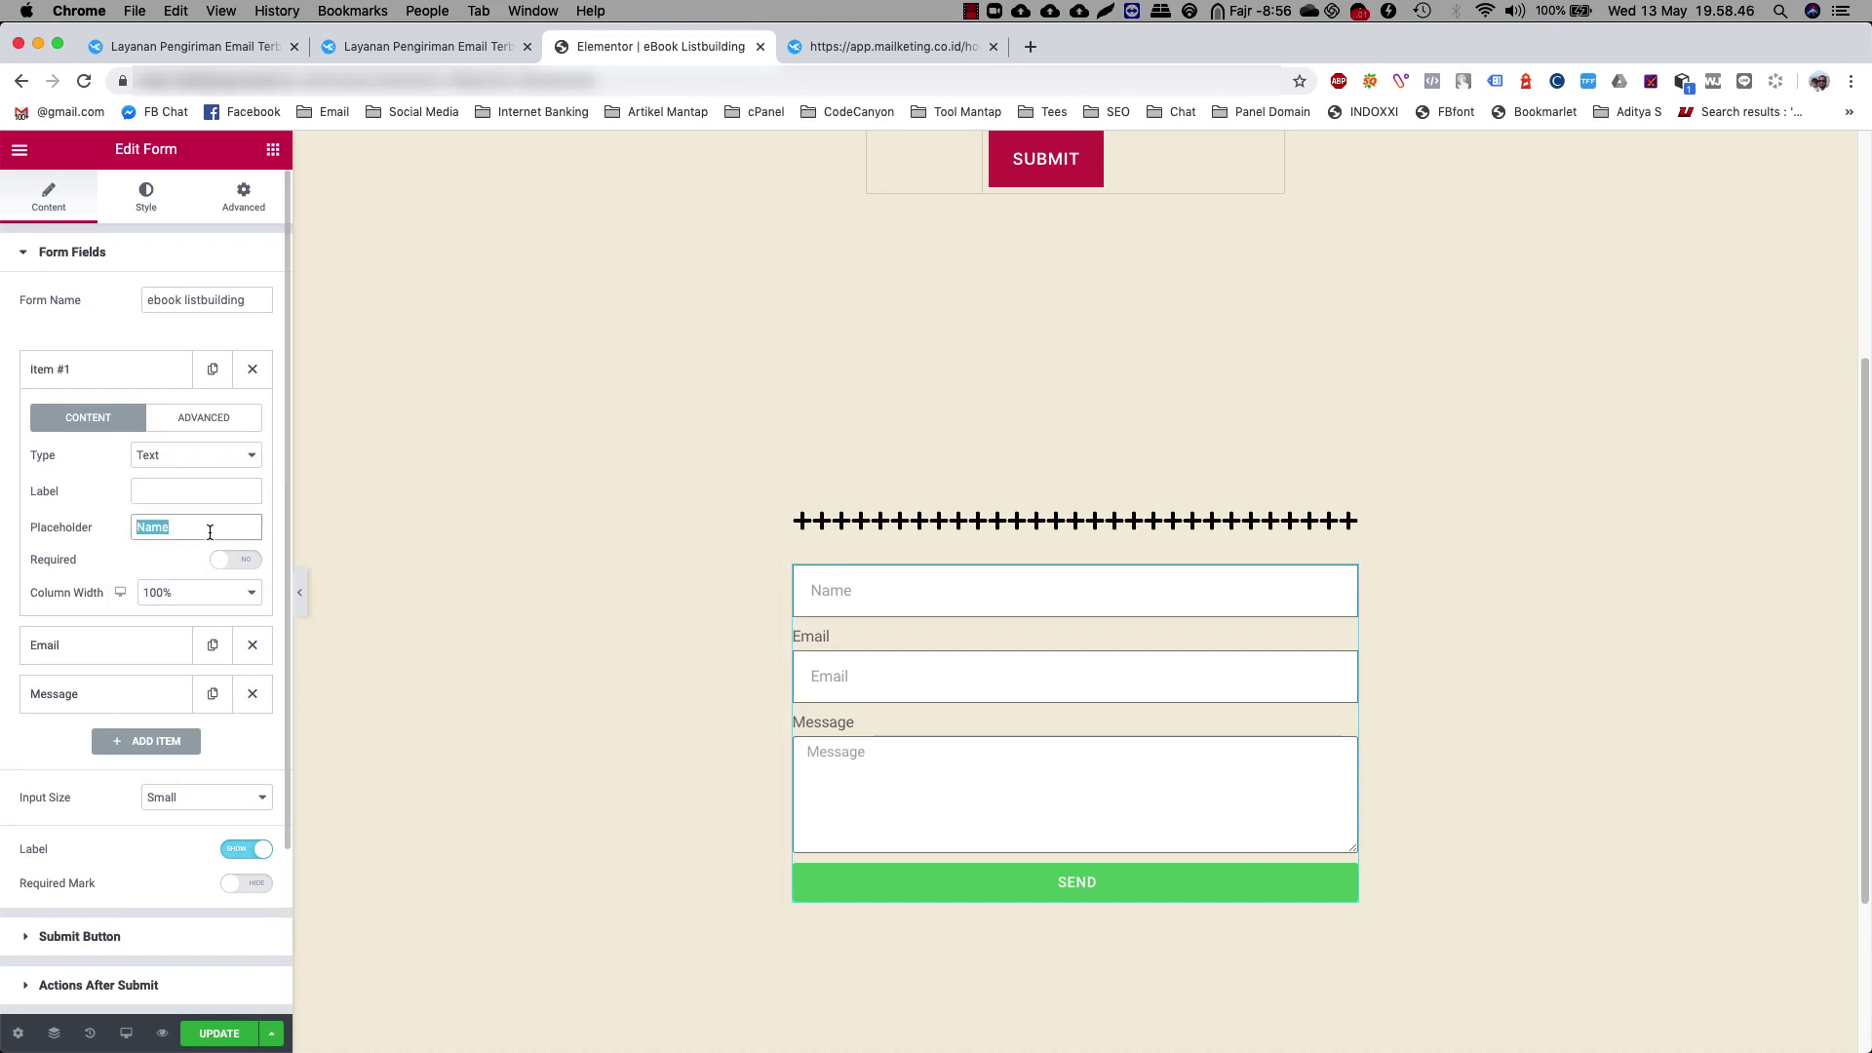
text(N)
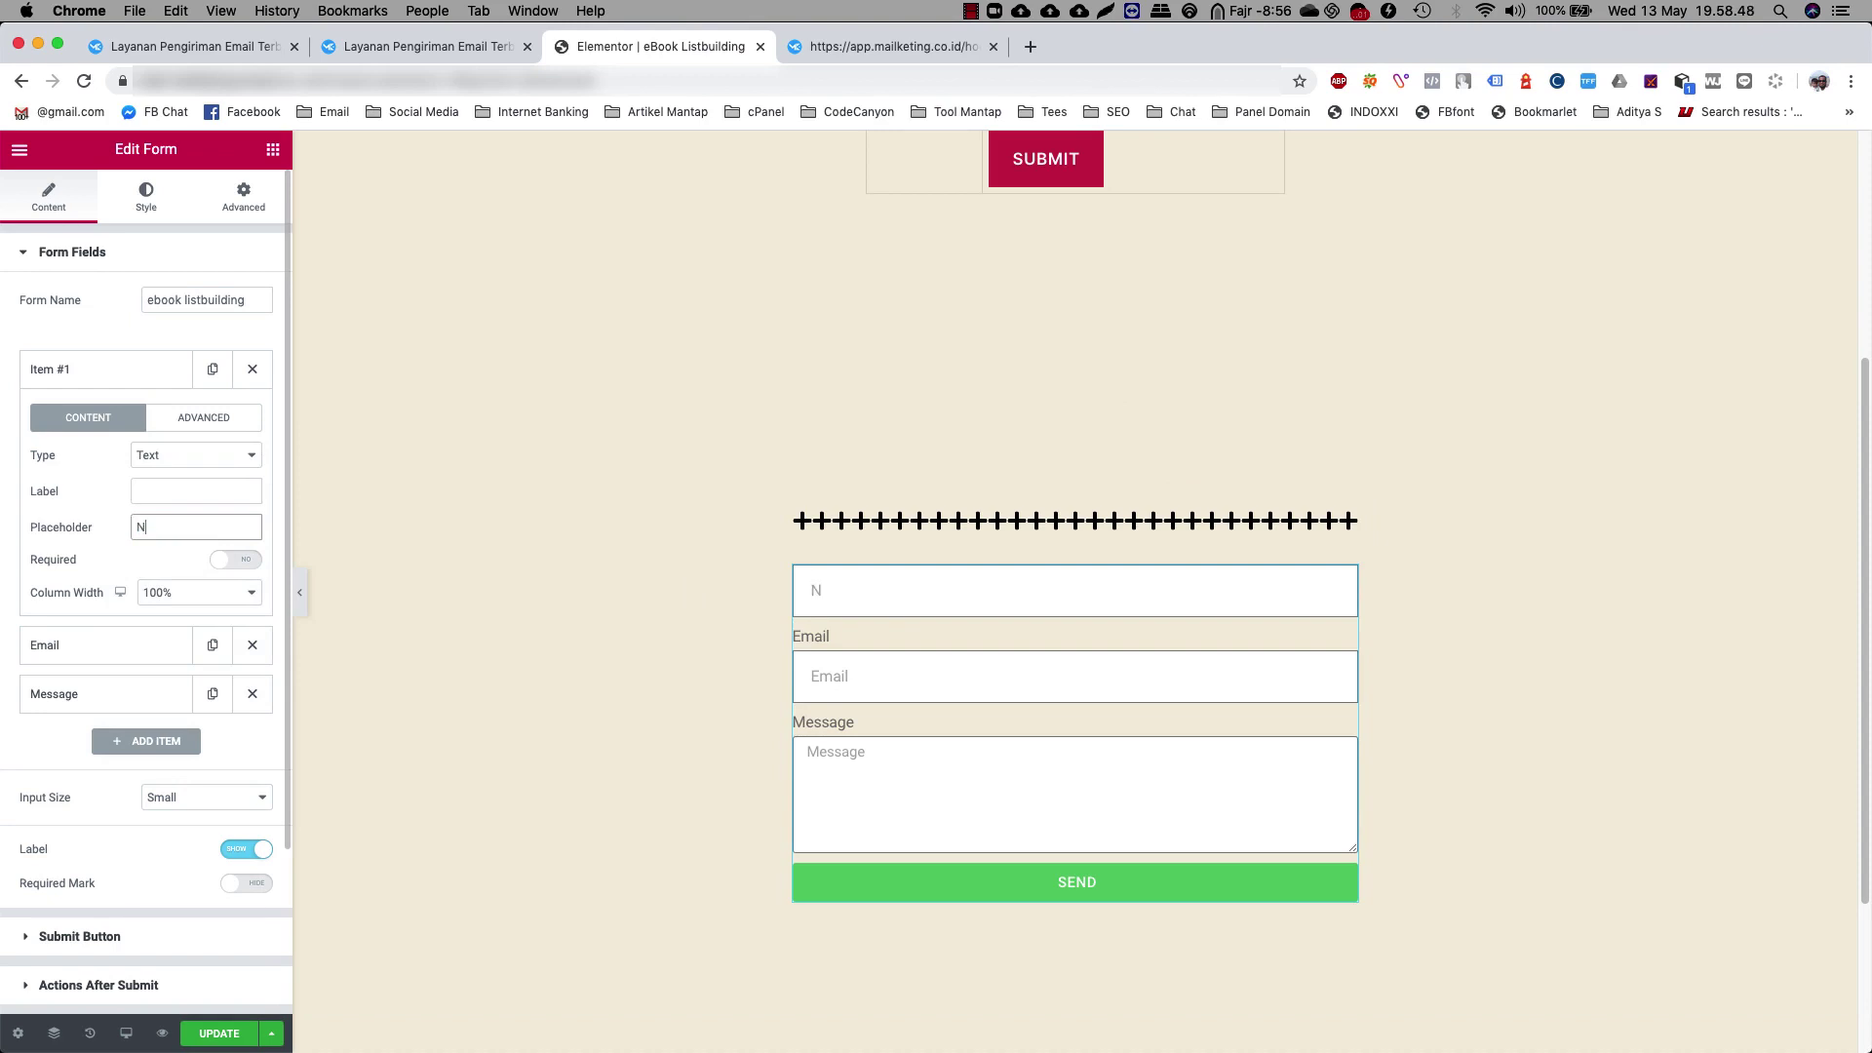
text(ama Panggilan anda)
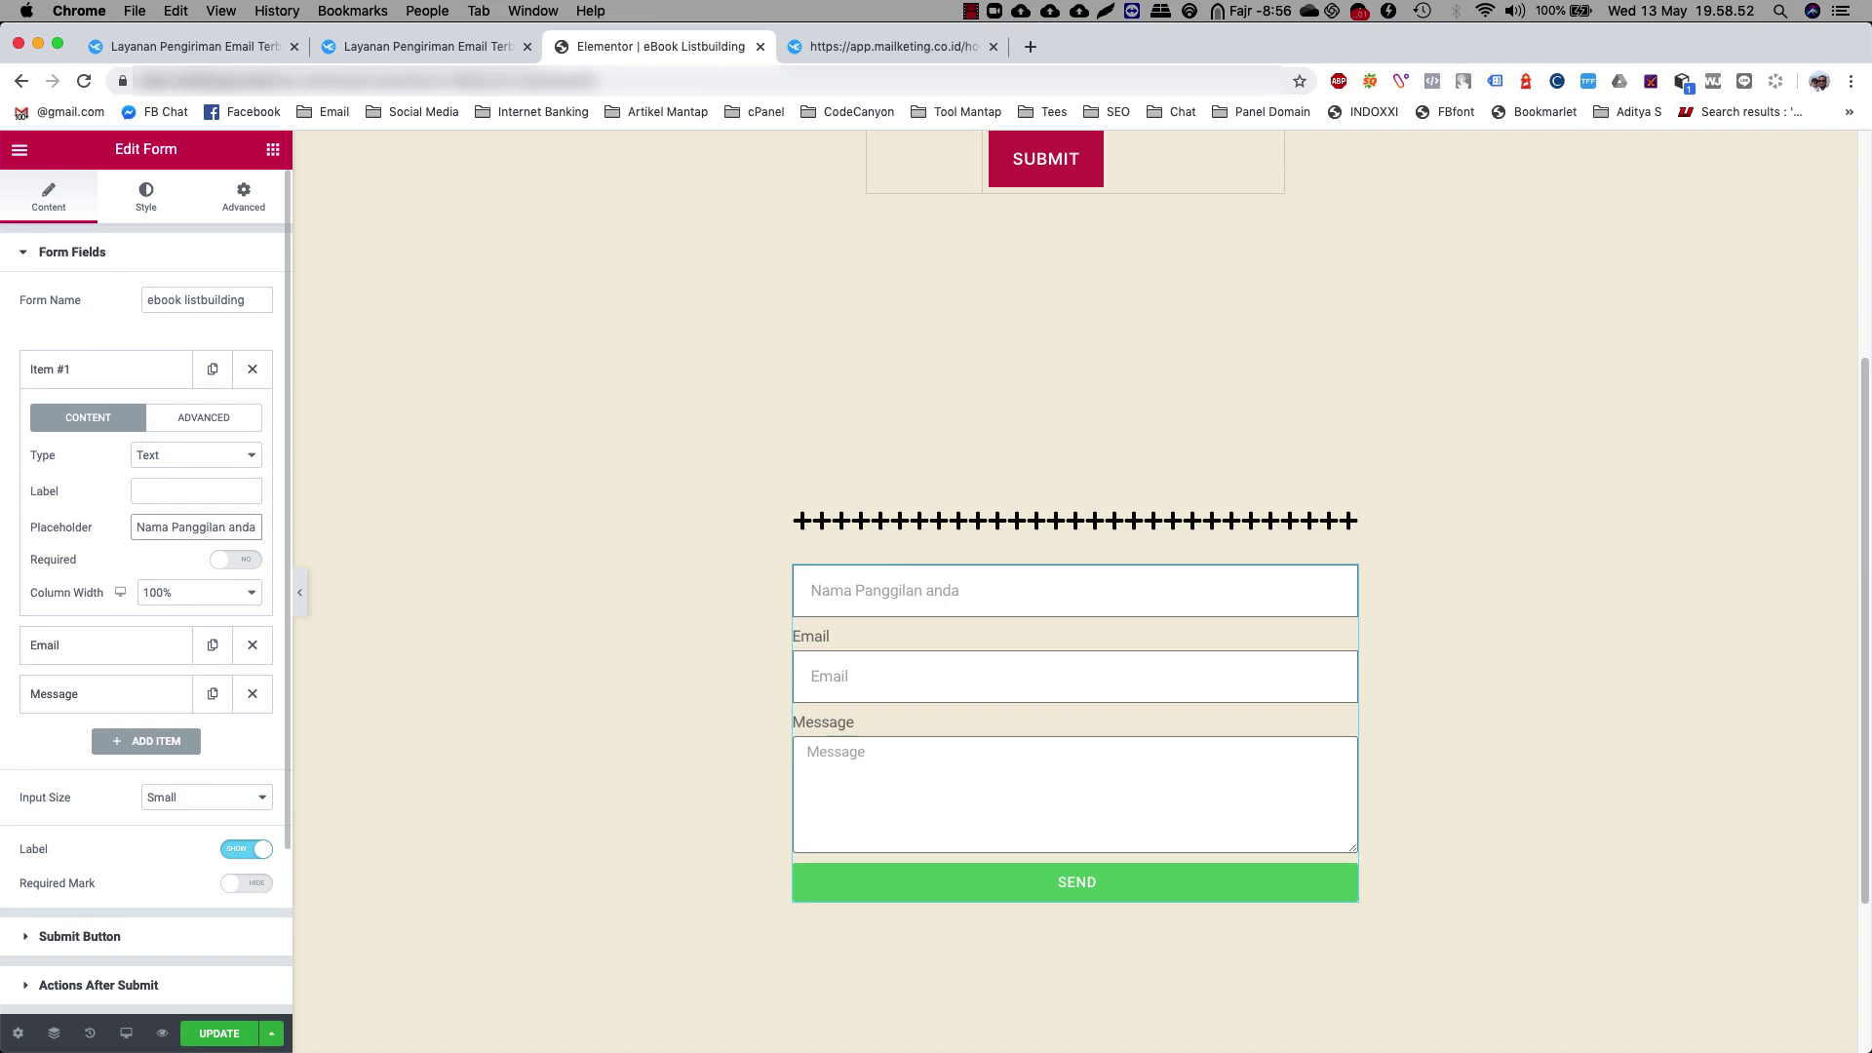
click(195, 417)
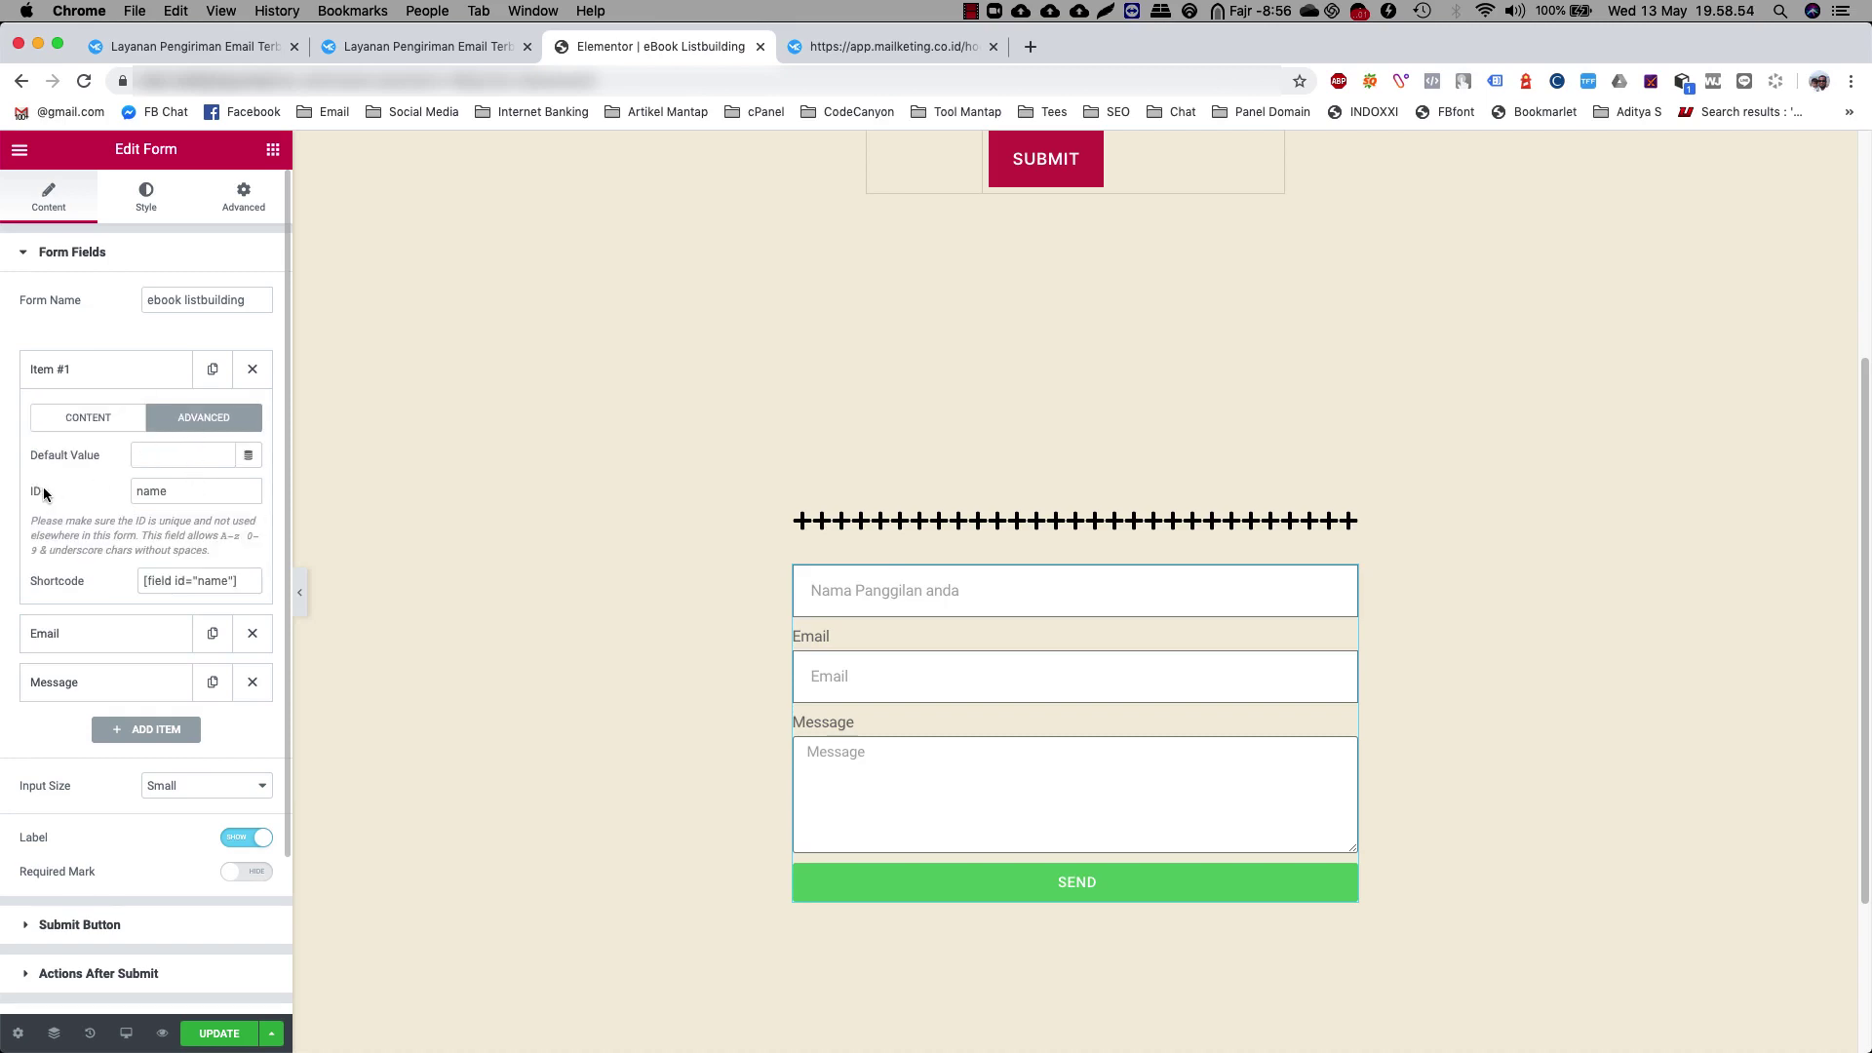
click(199, 492)
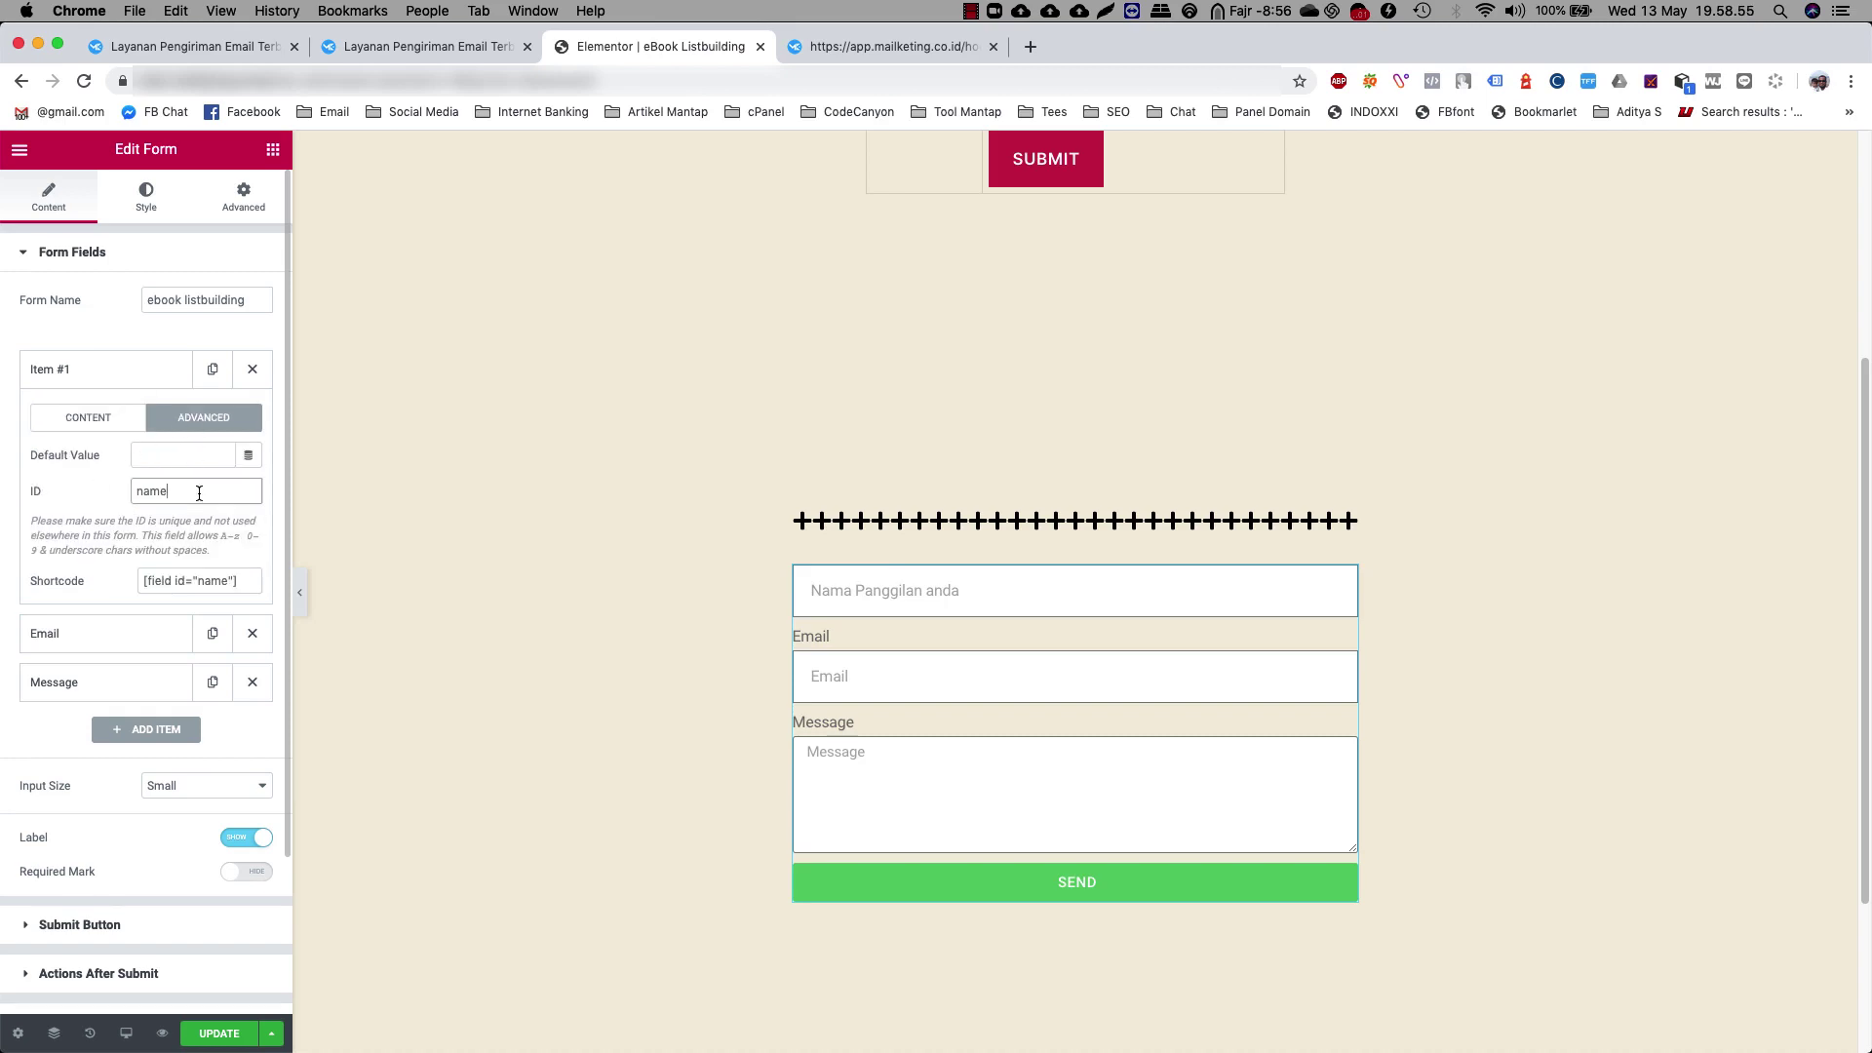
click(71, 368)
Clear the Email field's label, set its placeholder to 'Email valid anda', and check its ID
click(67, 417)
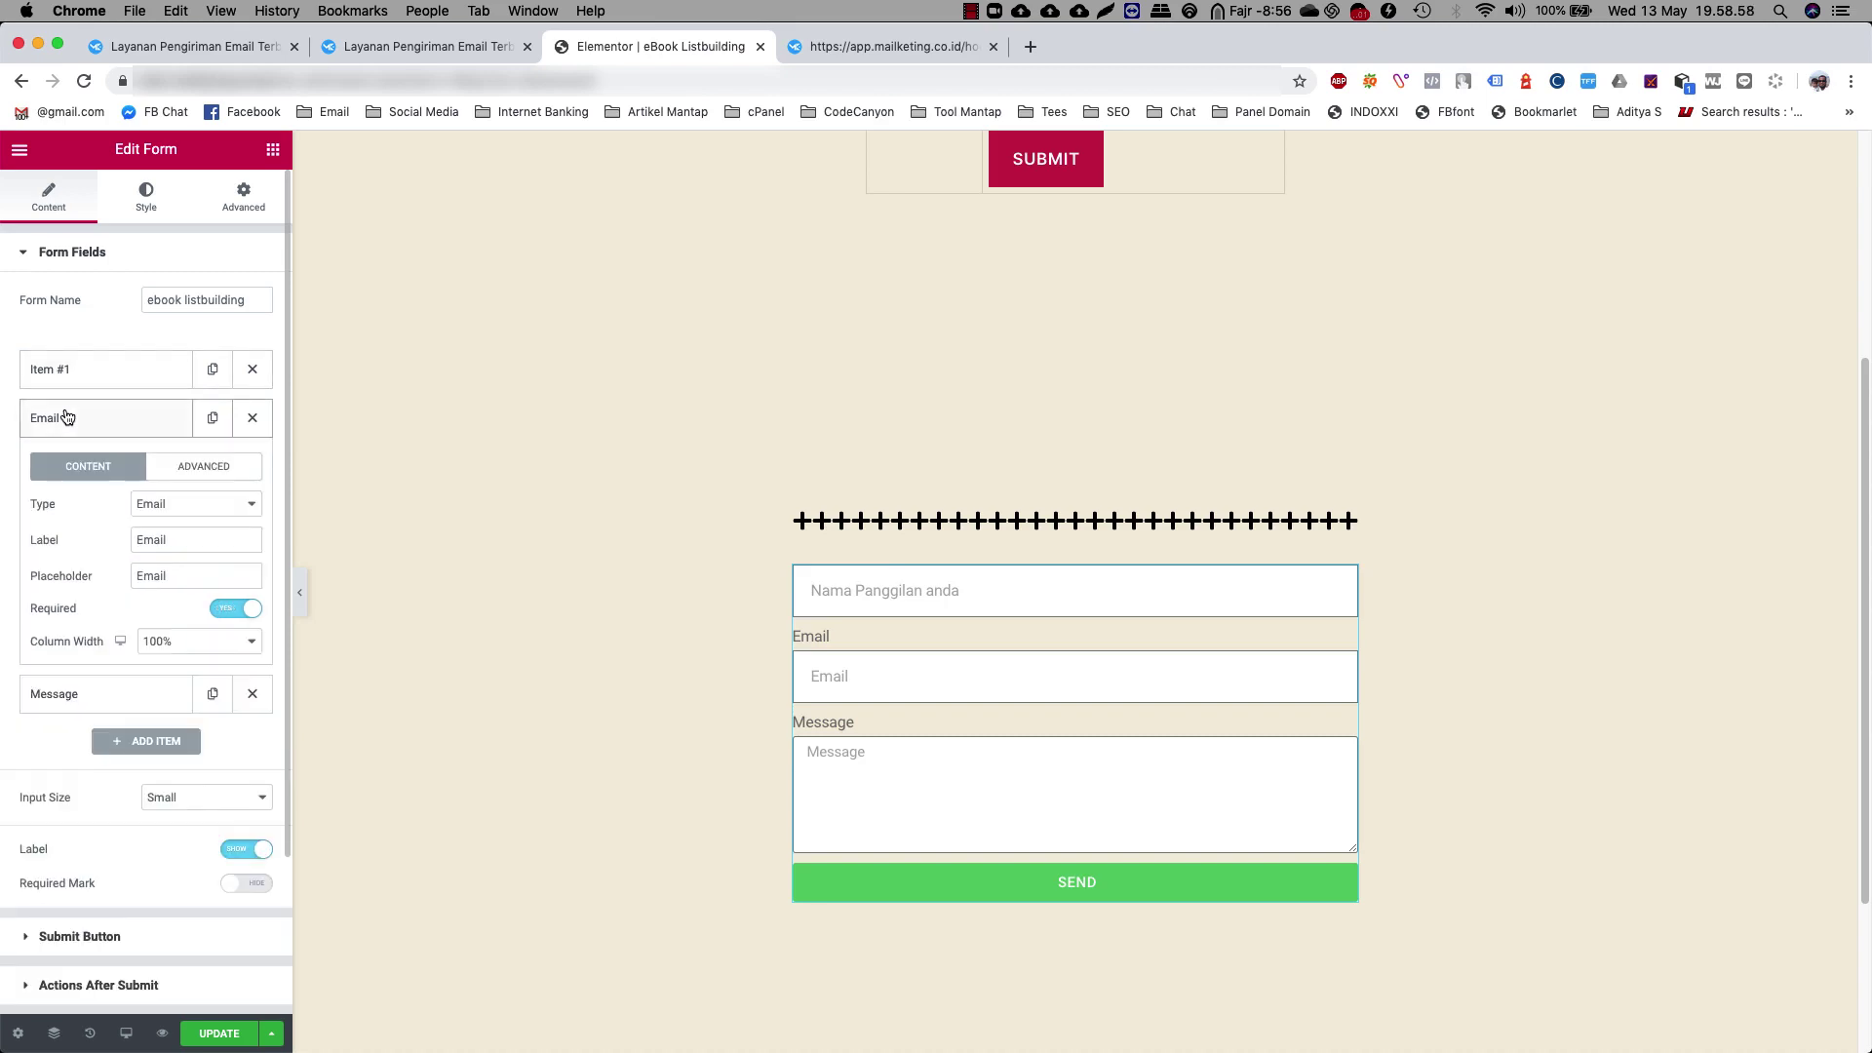
click(204, 507)
click(166, 507)
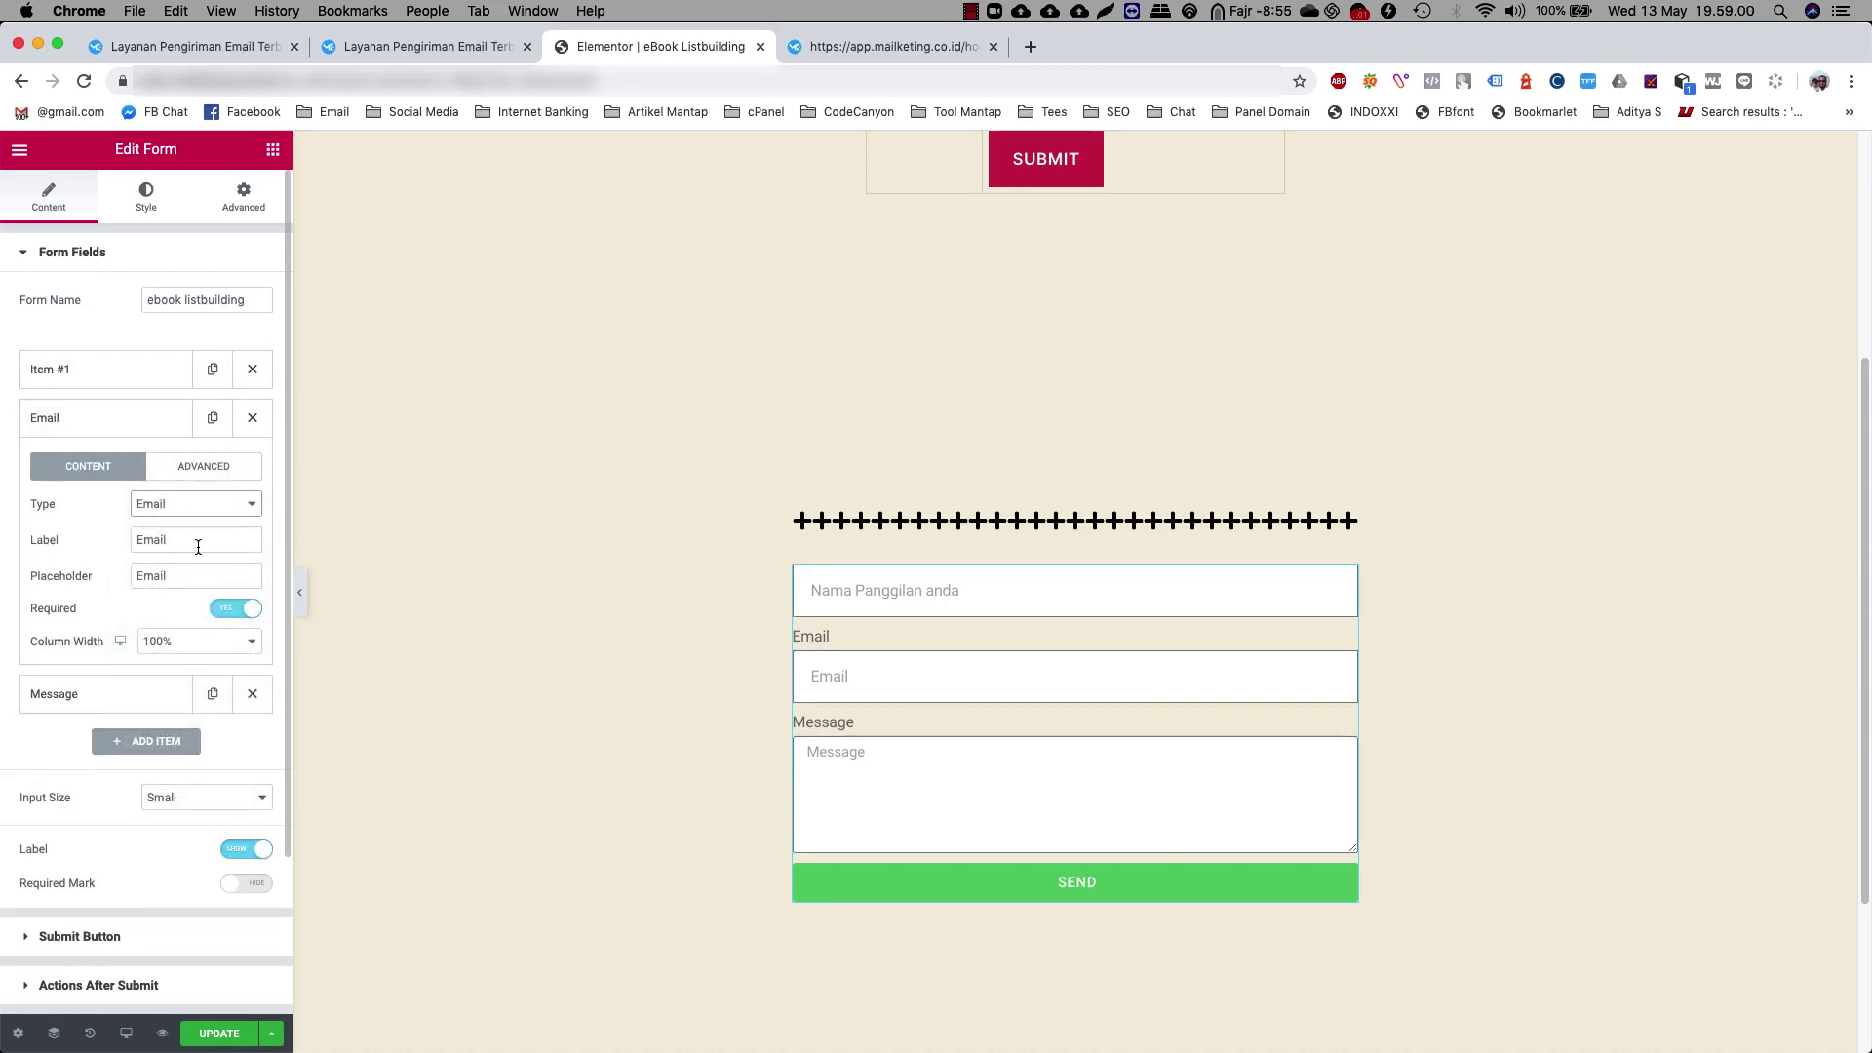
double_click(200, 544)
key(BackSpace)
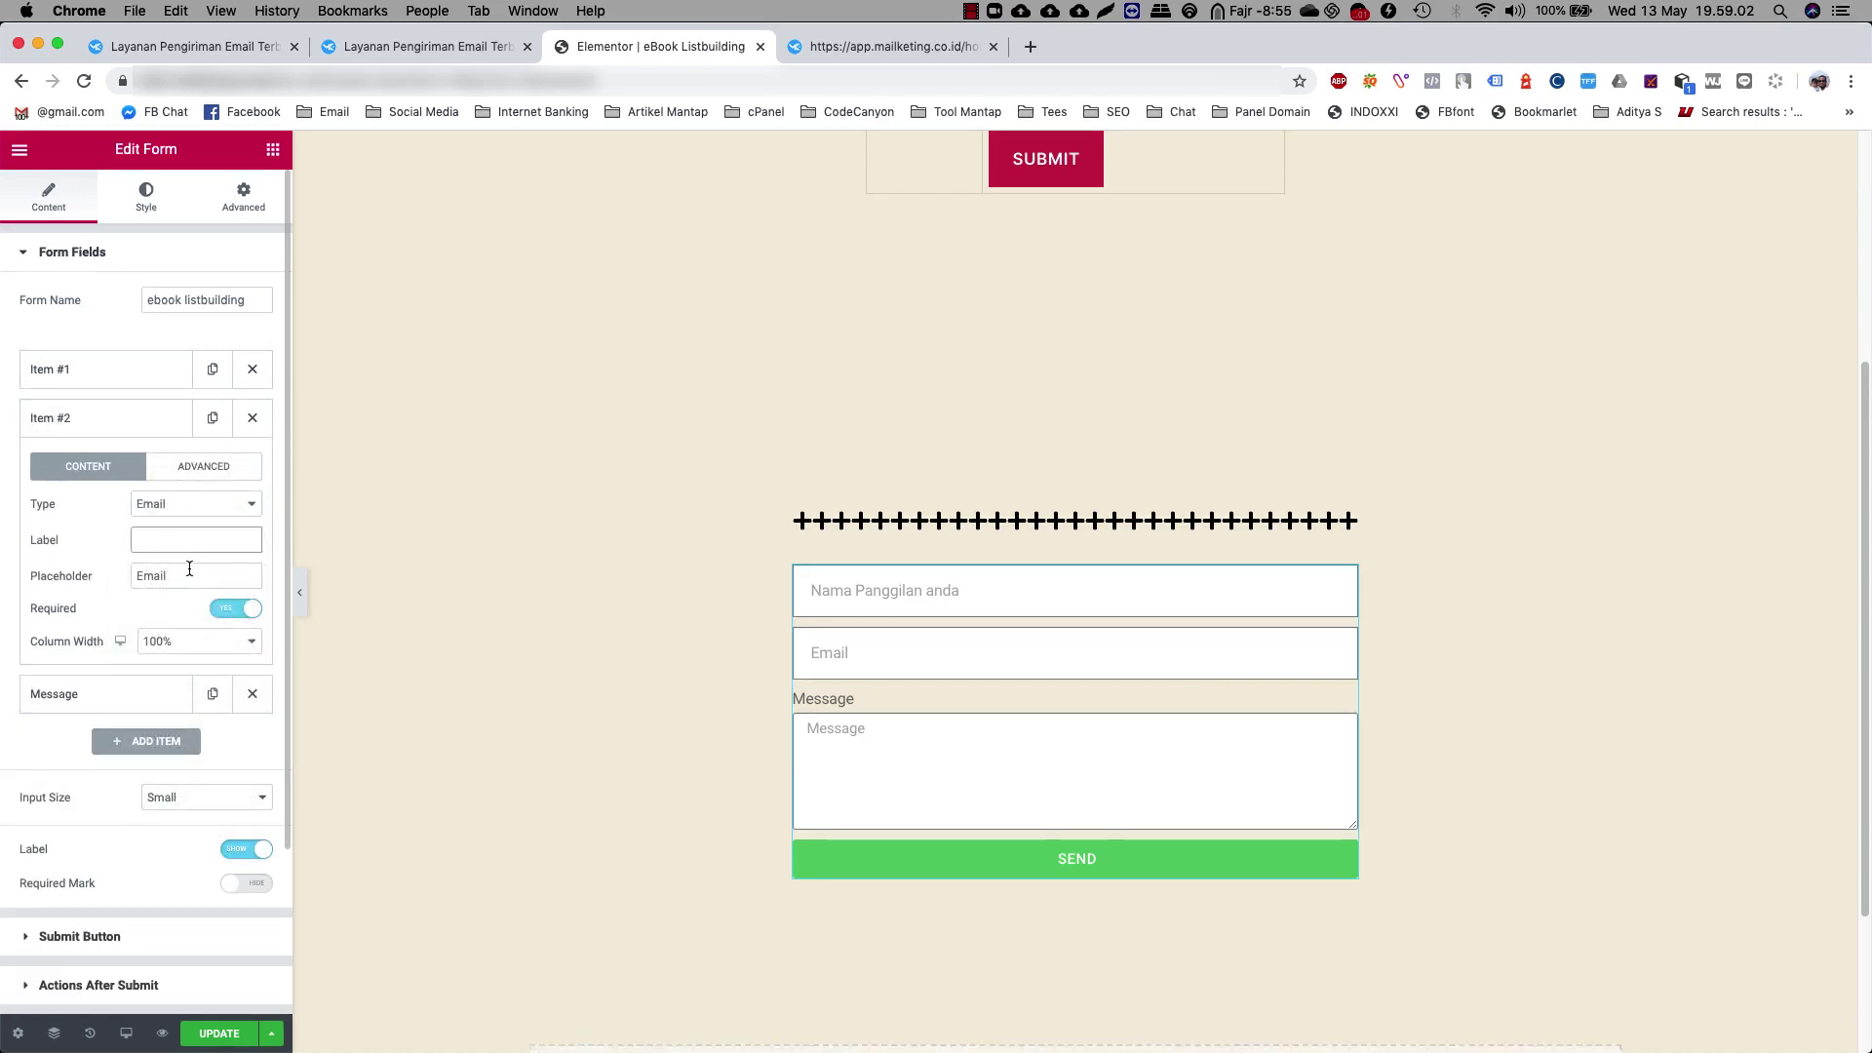
click(192, 576)
text(vakud)
key(BackSpace)
key(BackSpace)
text(id anda)
click(204, 466)
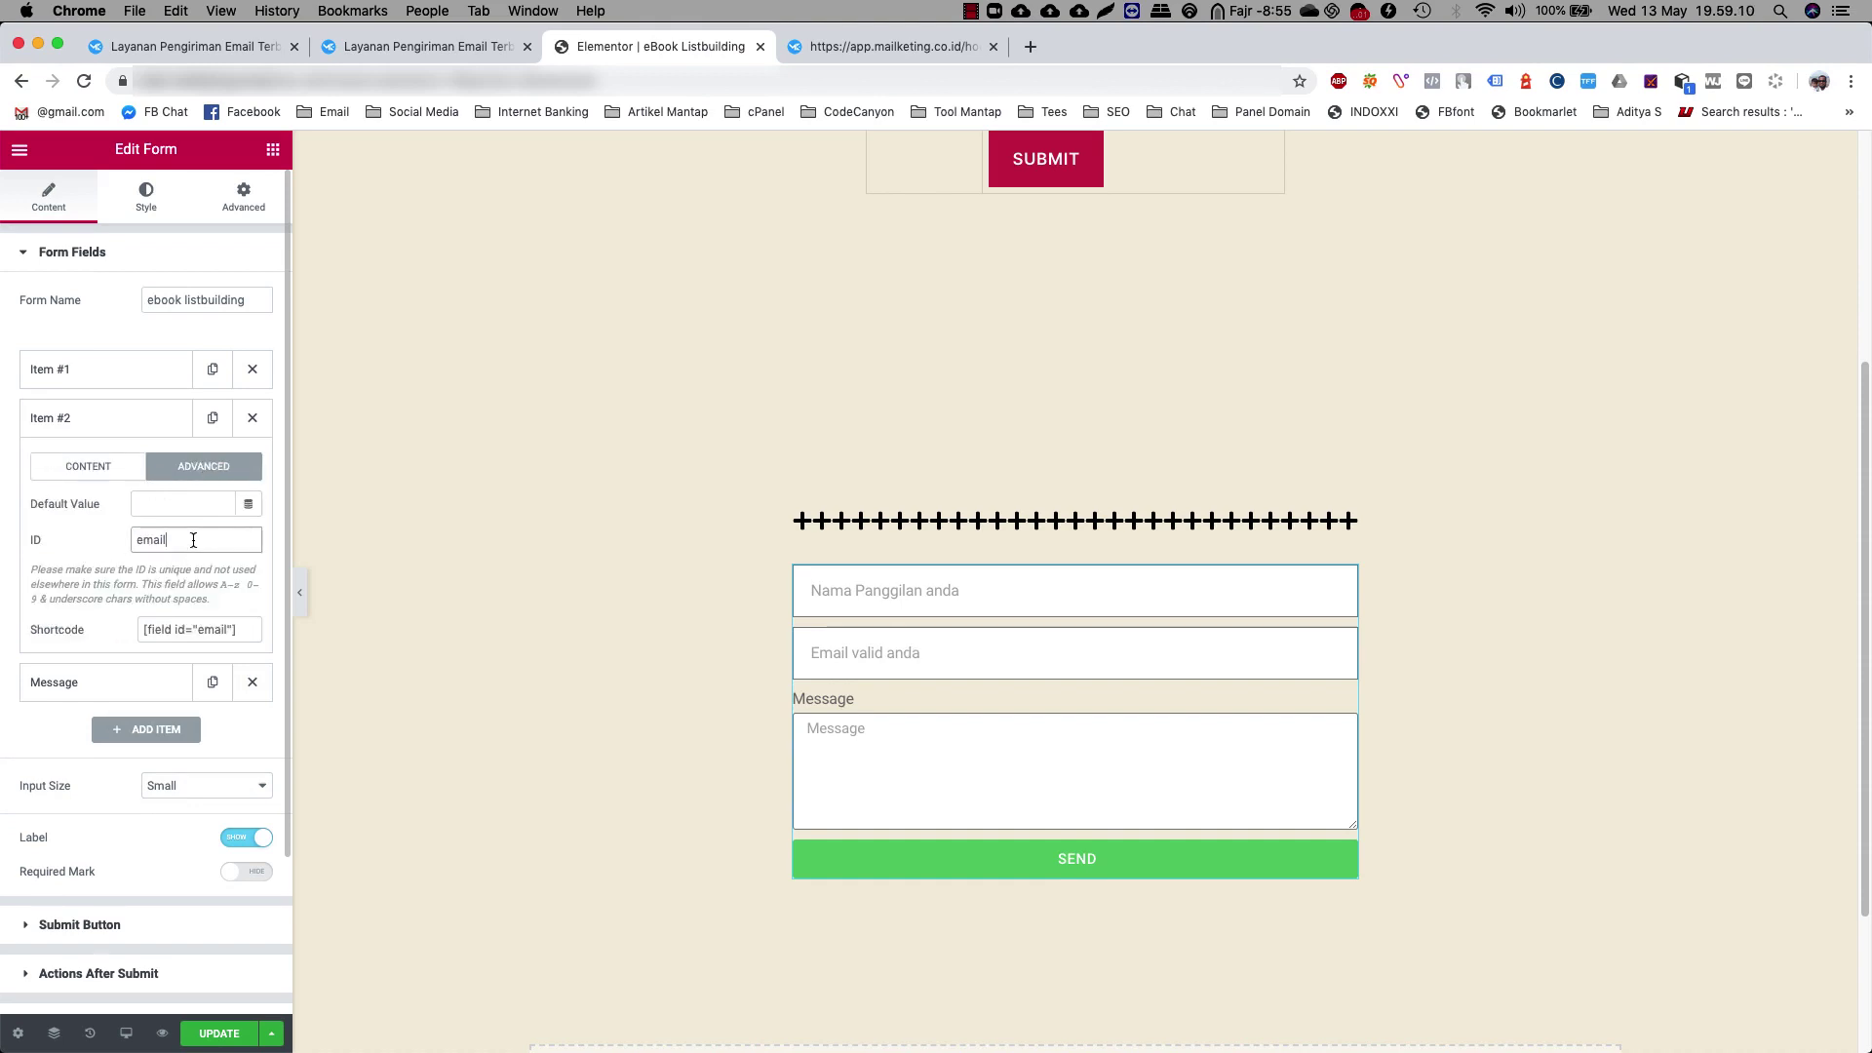
click(100, 470)
Delete the Message field from the form
click(80, 420)
click(66, 468)
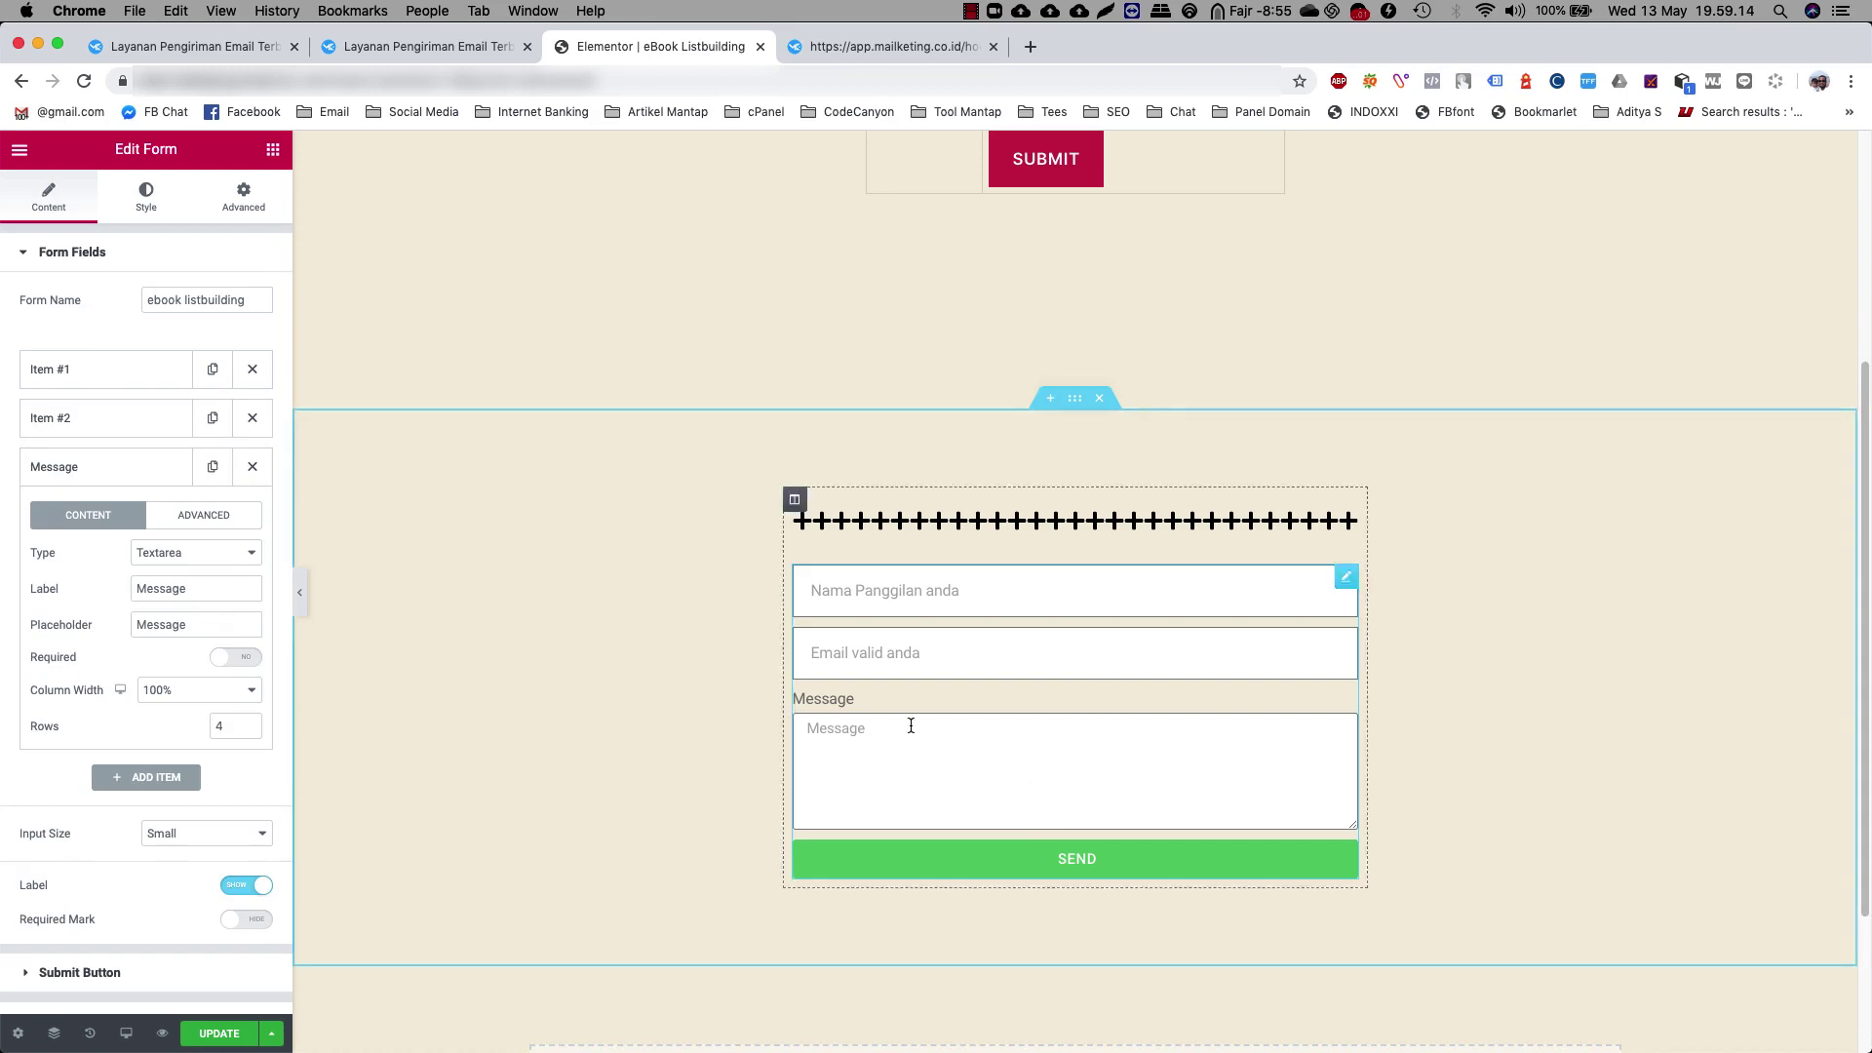
click(252, 467)
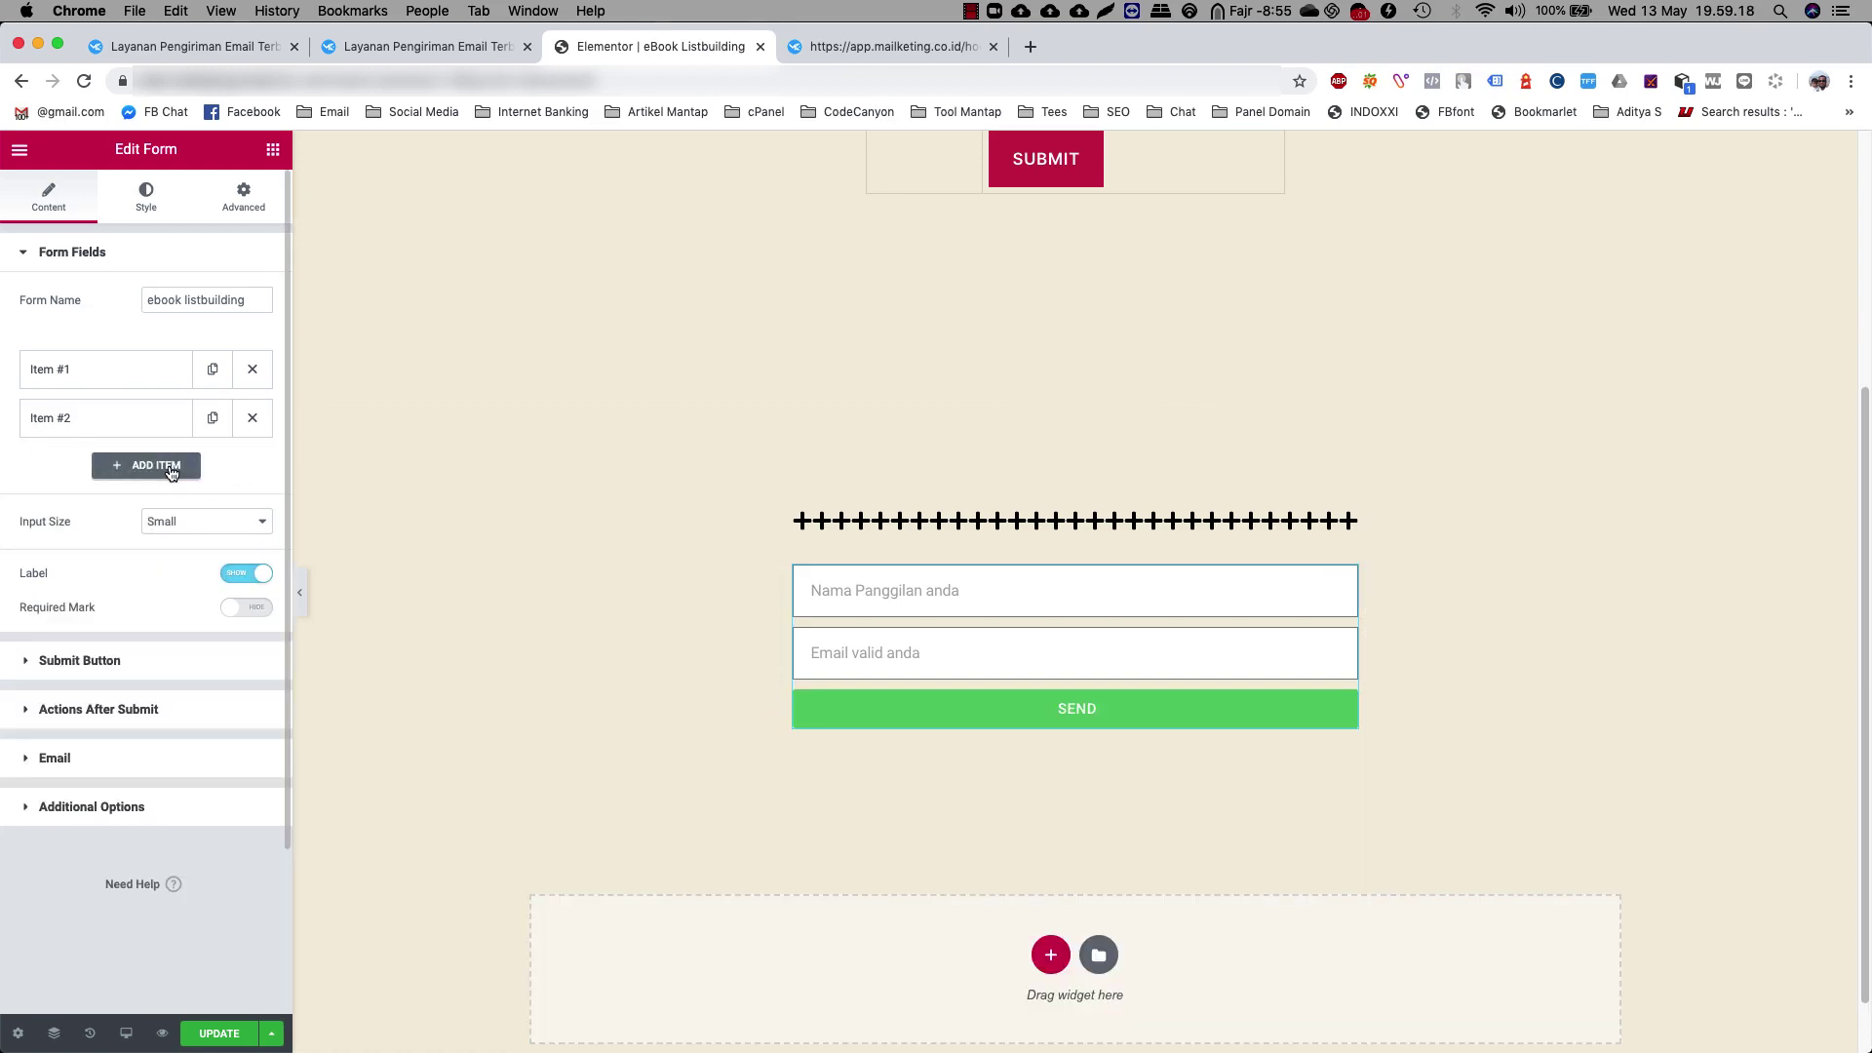
Add a Tel field with placeholder 'Nomow WhatsApp anda' and ID 'phone'
click(168, 467)
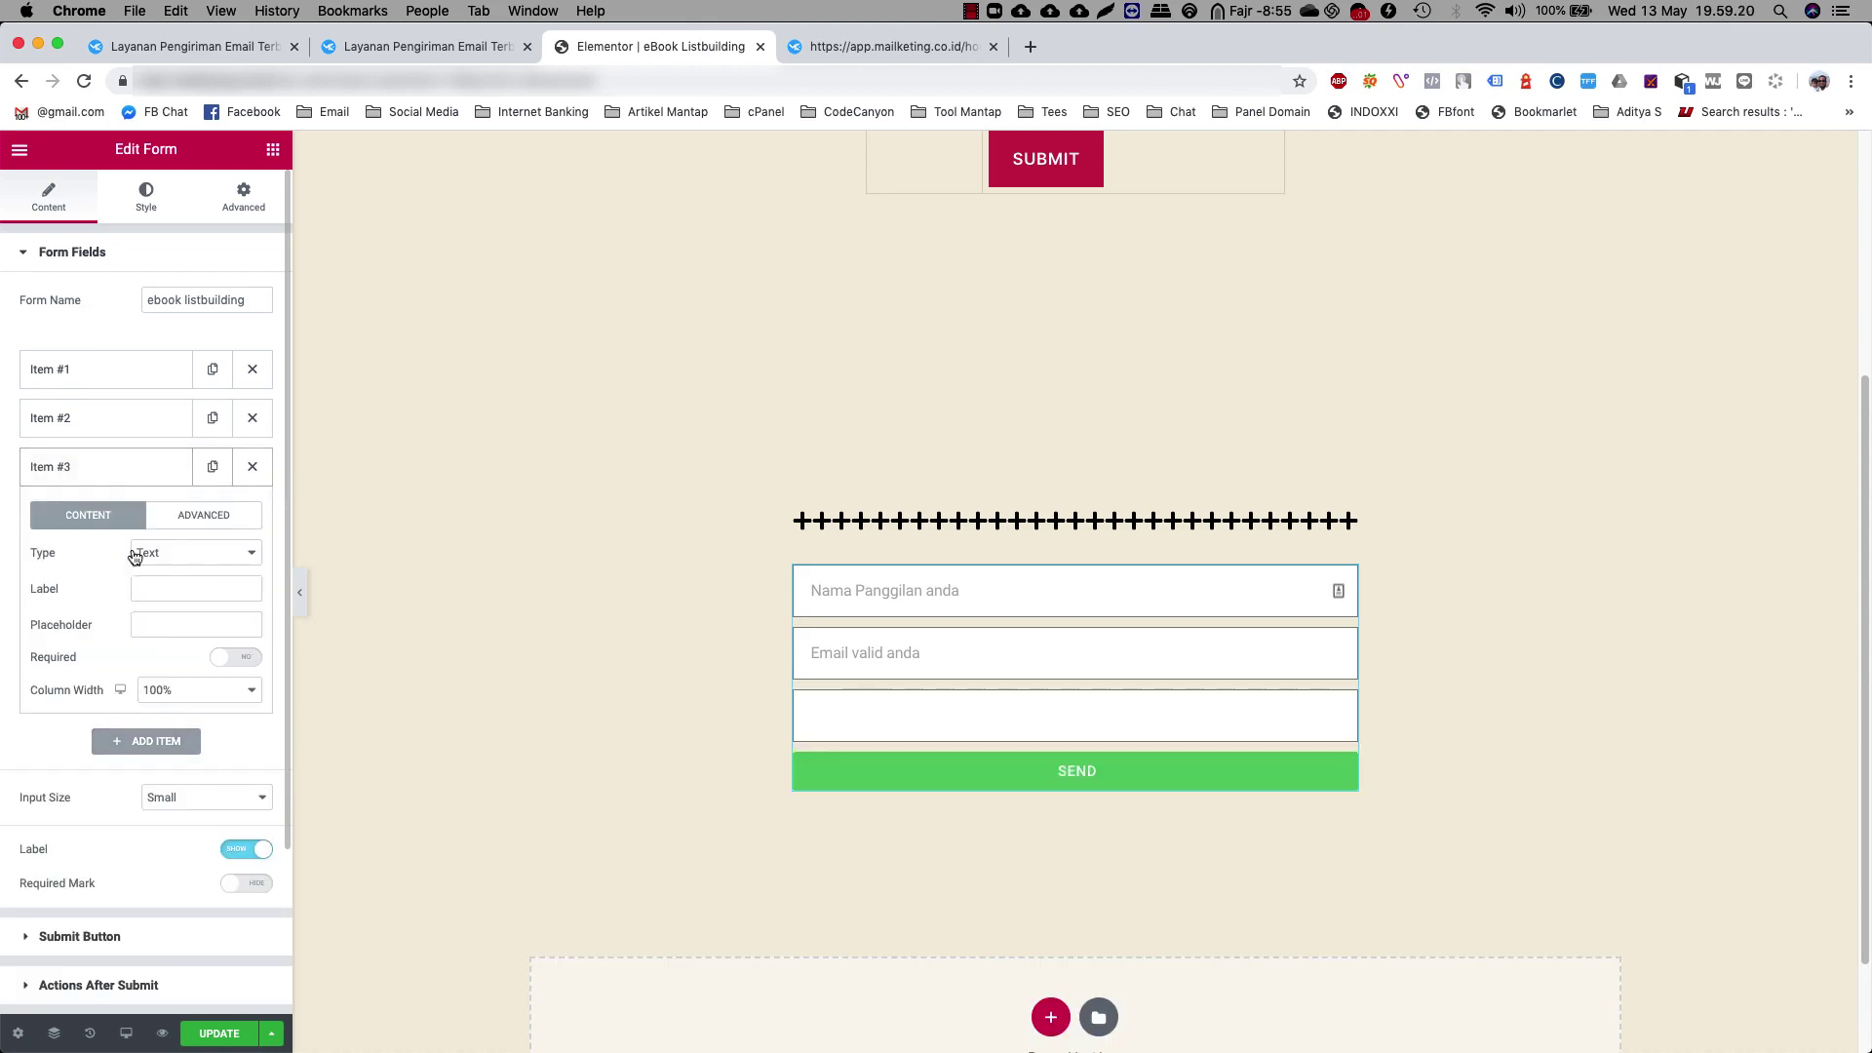
click(195, 560)
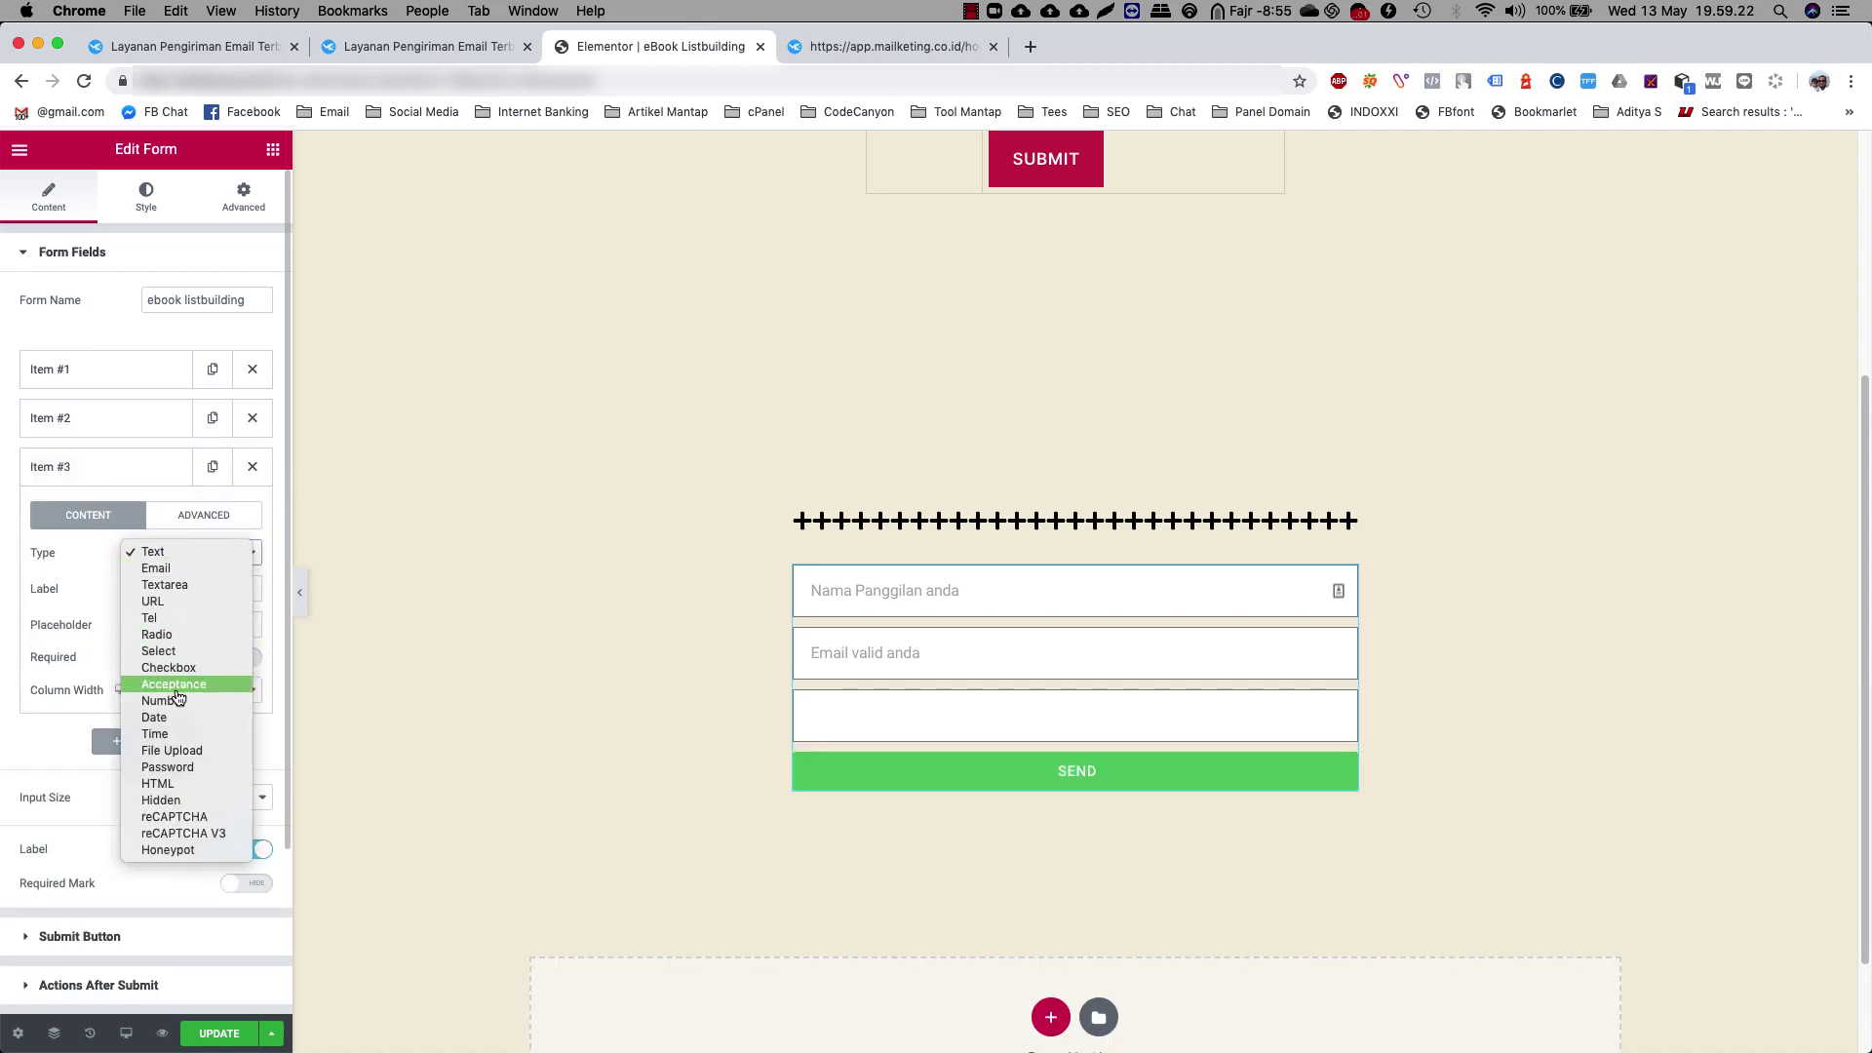
click(161, 617)
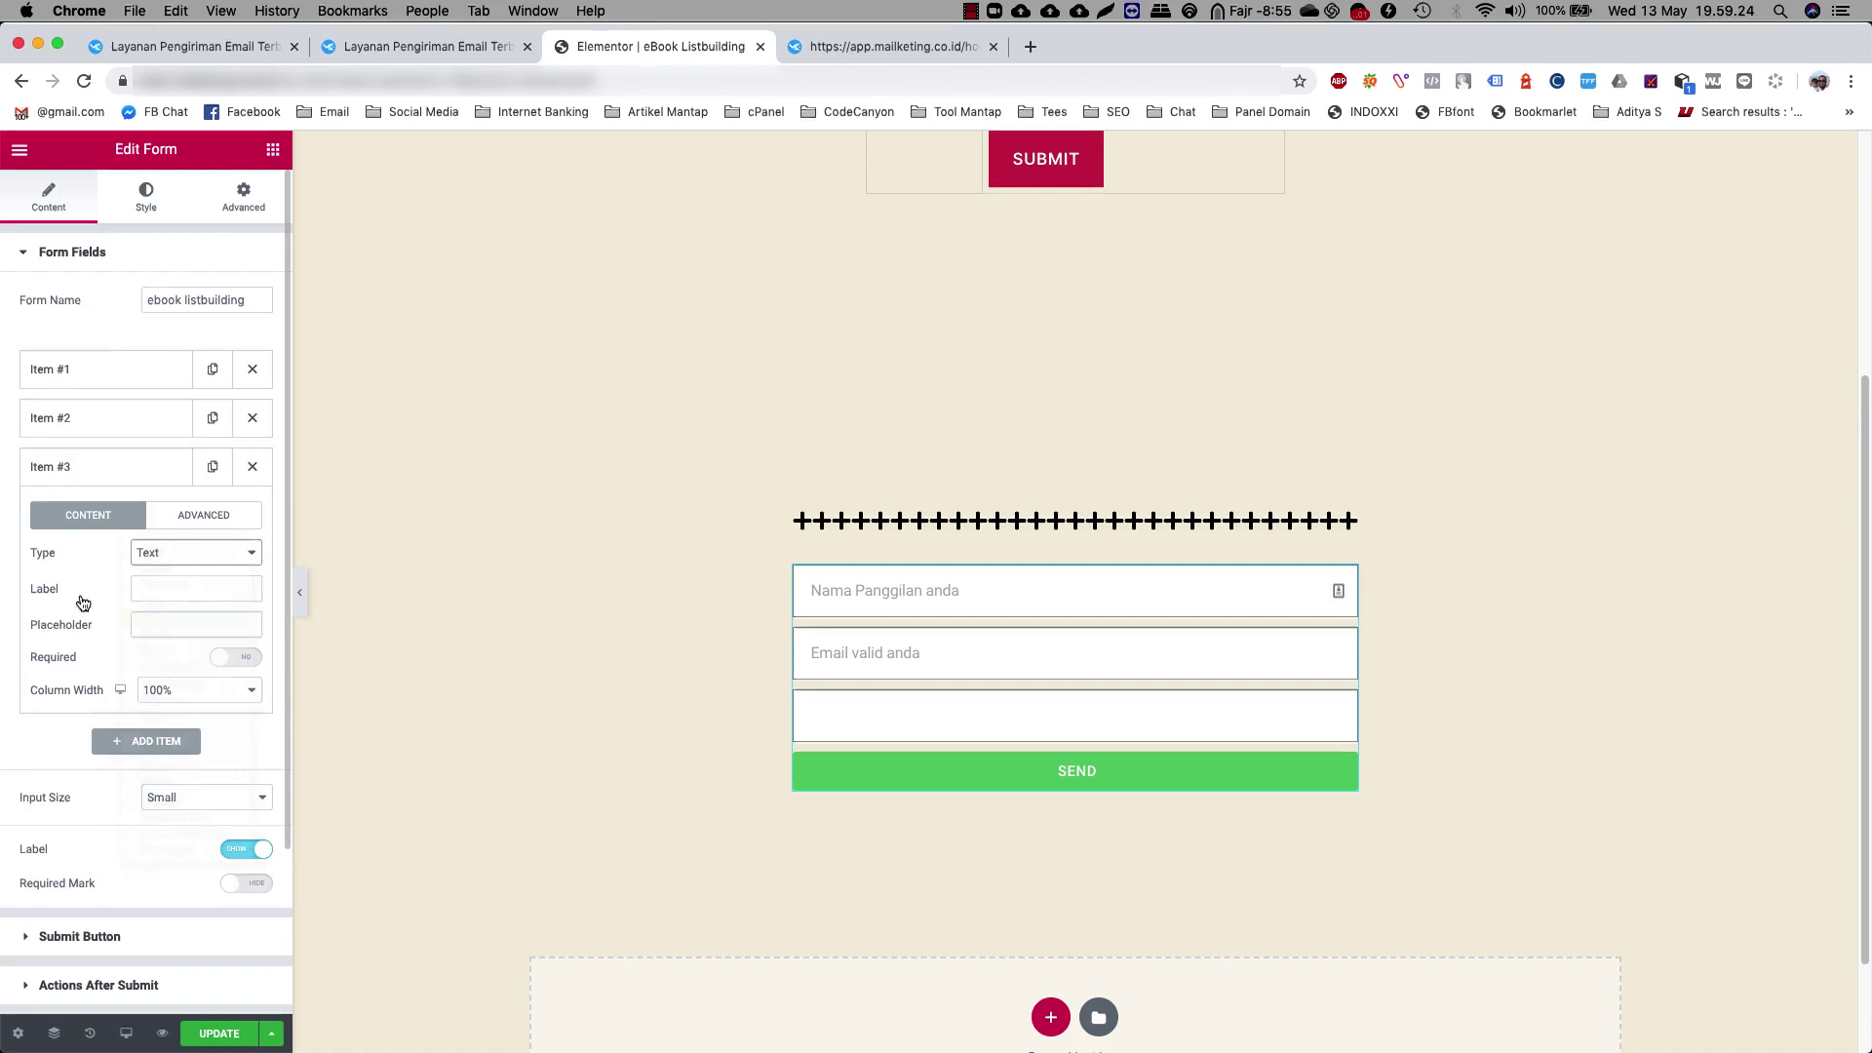
click(171, 599)
click(163, 625)
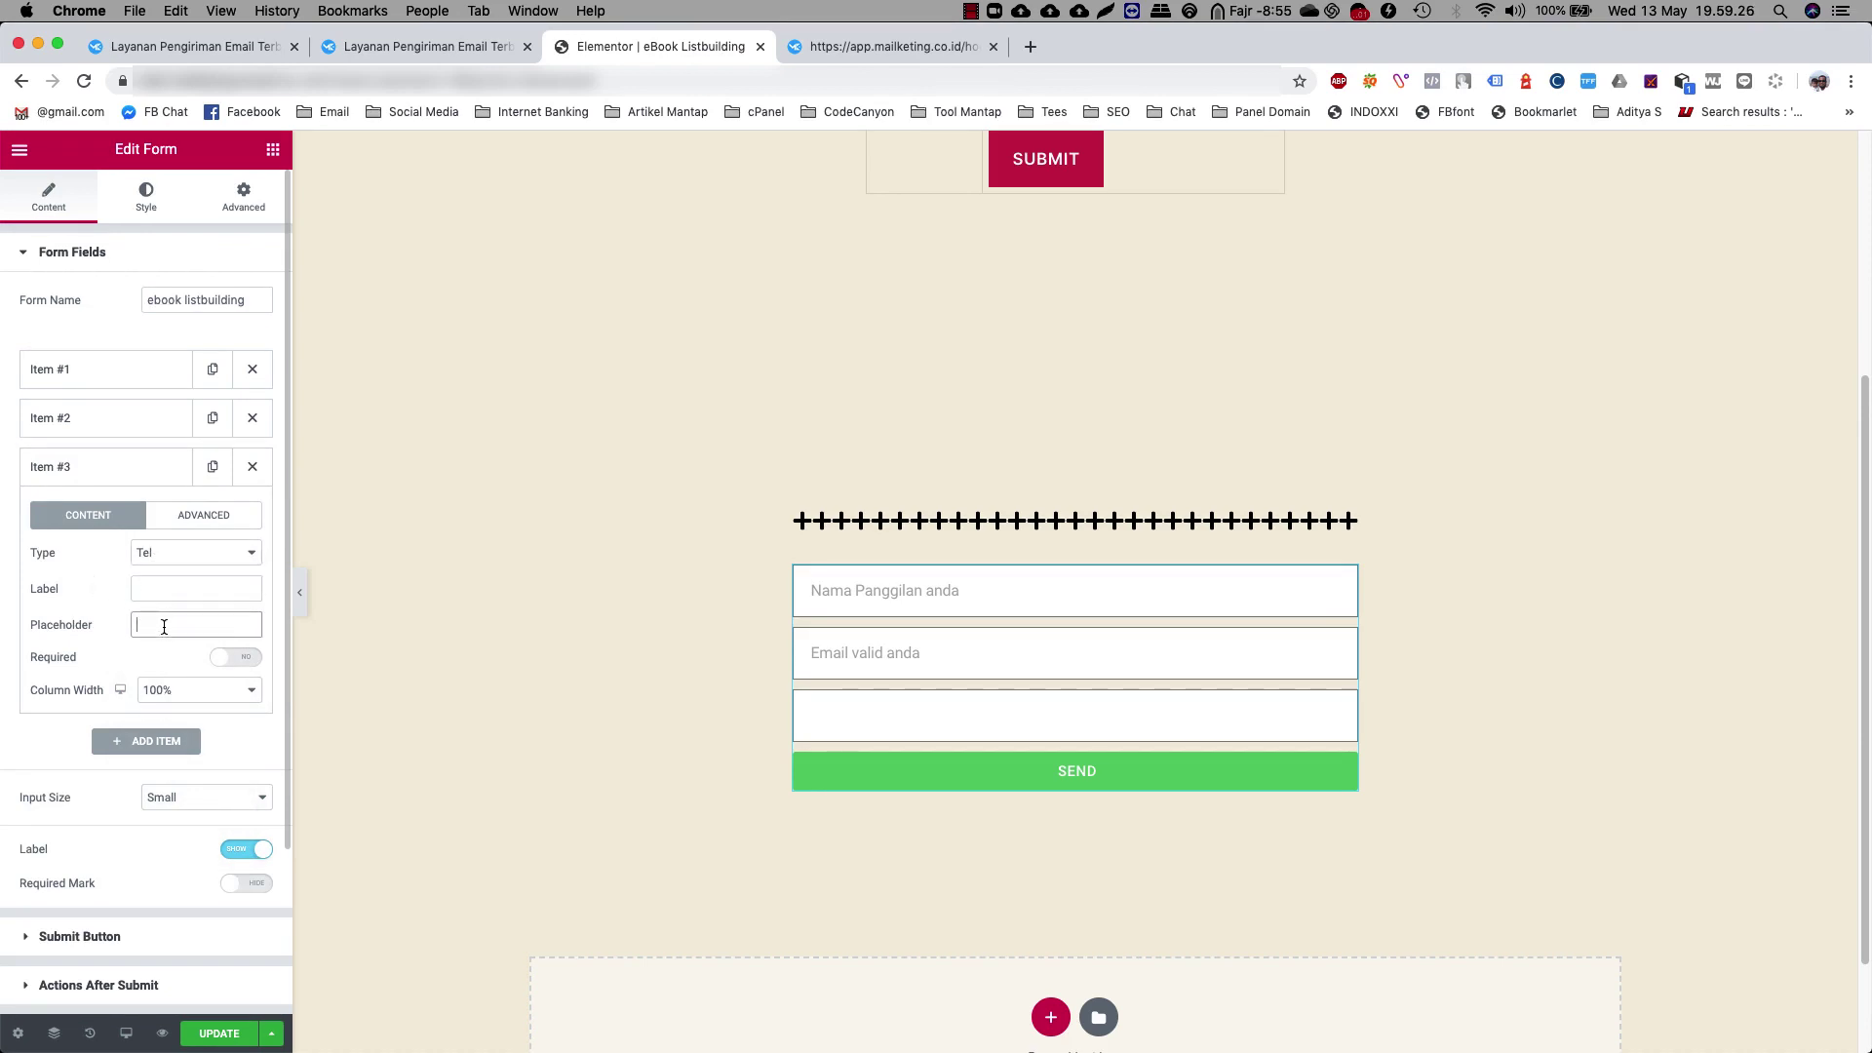
text(Nomow Wa)
text(ha)
text(tsApp anda)
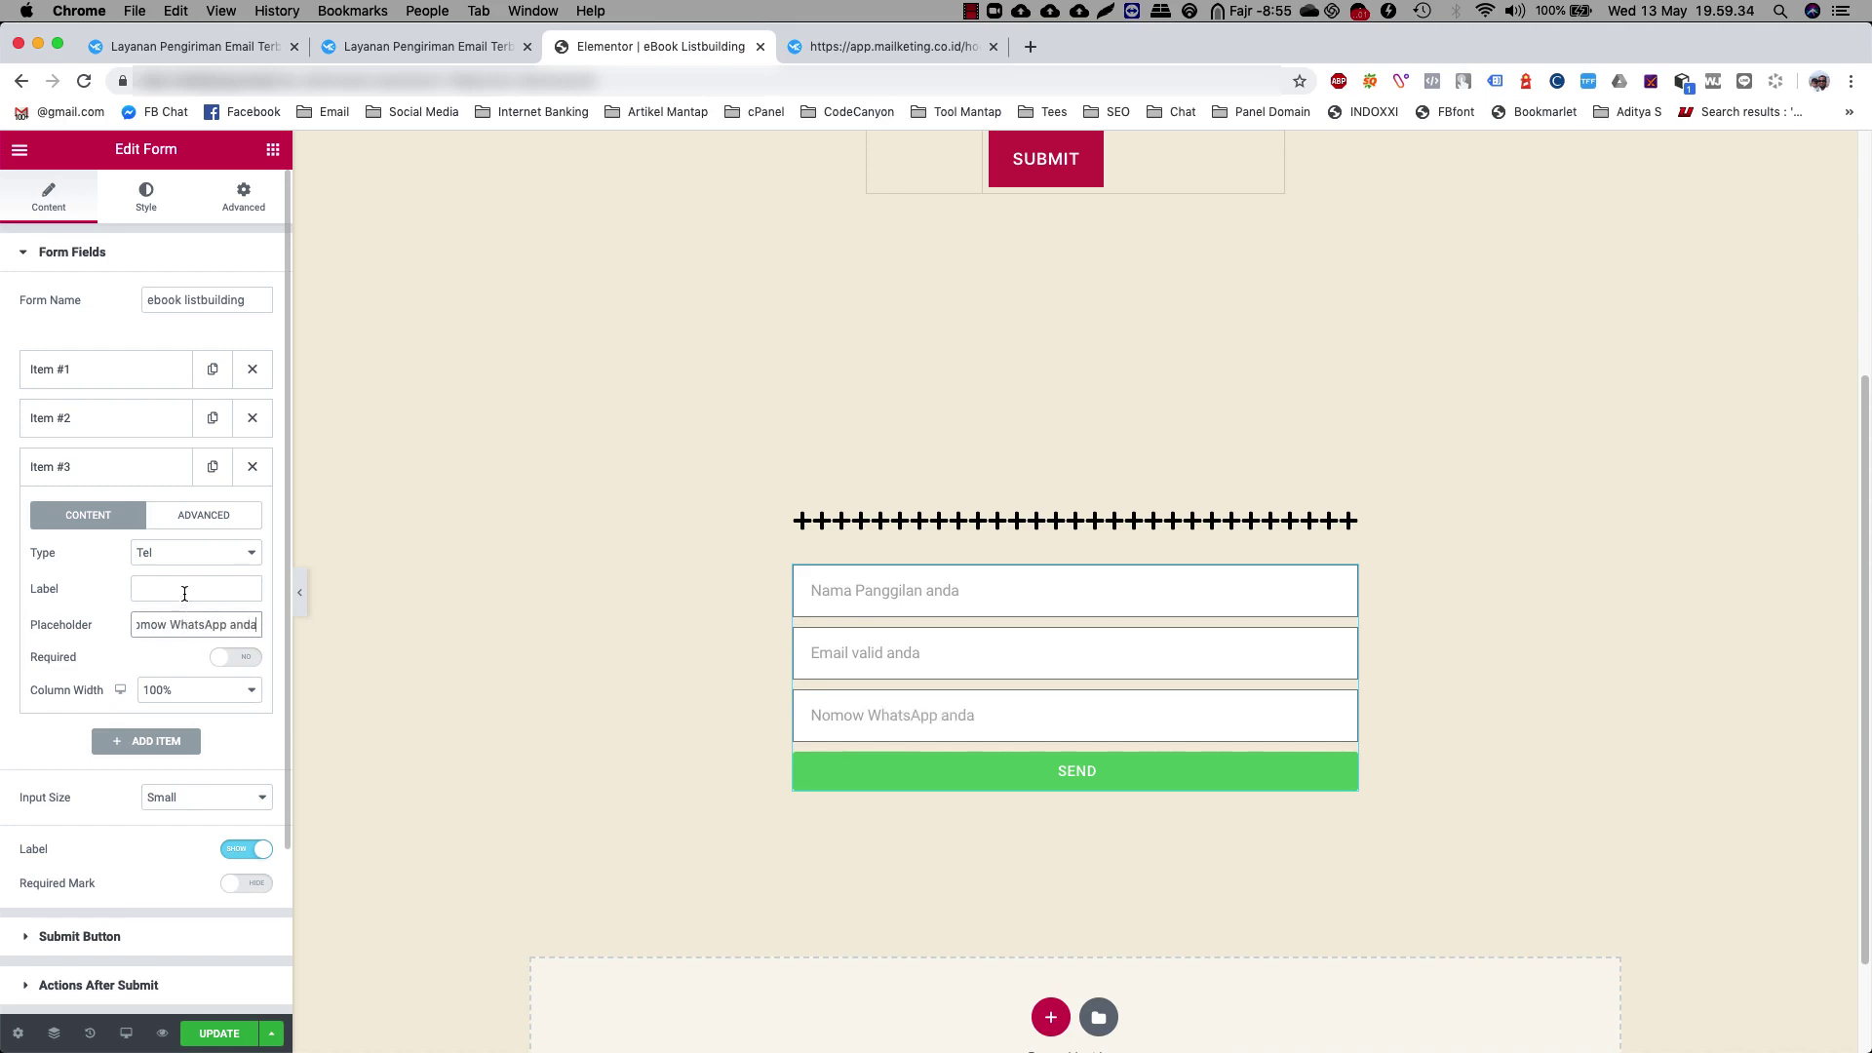
click(202, 522)
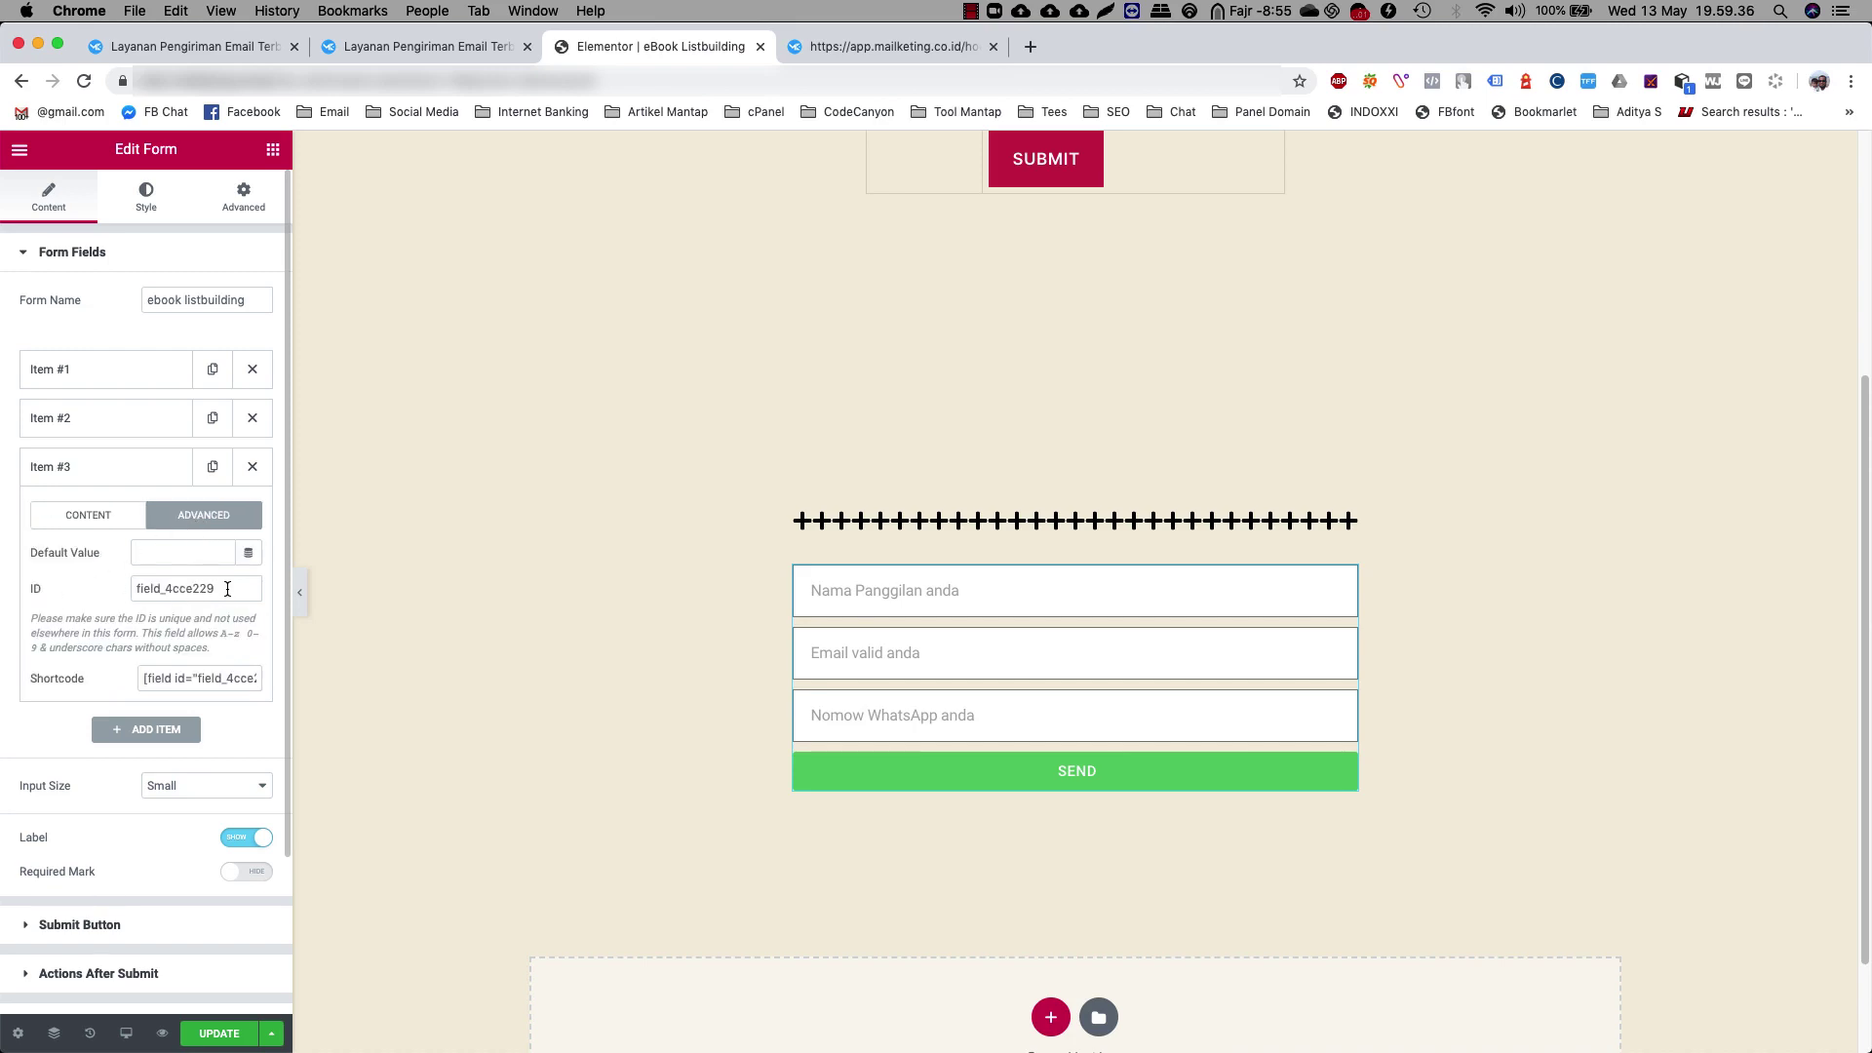
drag(226, 588, 103, 592)
text(phone)
click(210, 660)
click(41, 466)
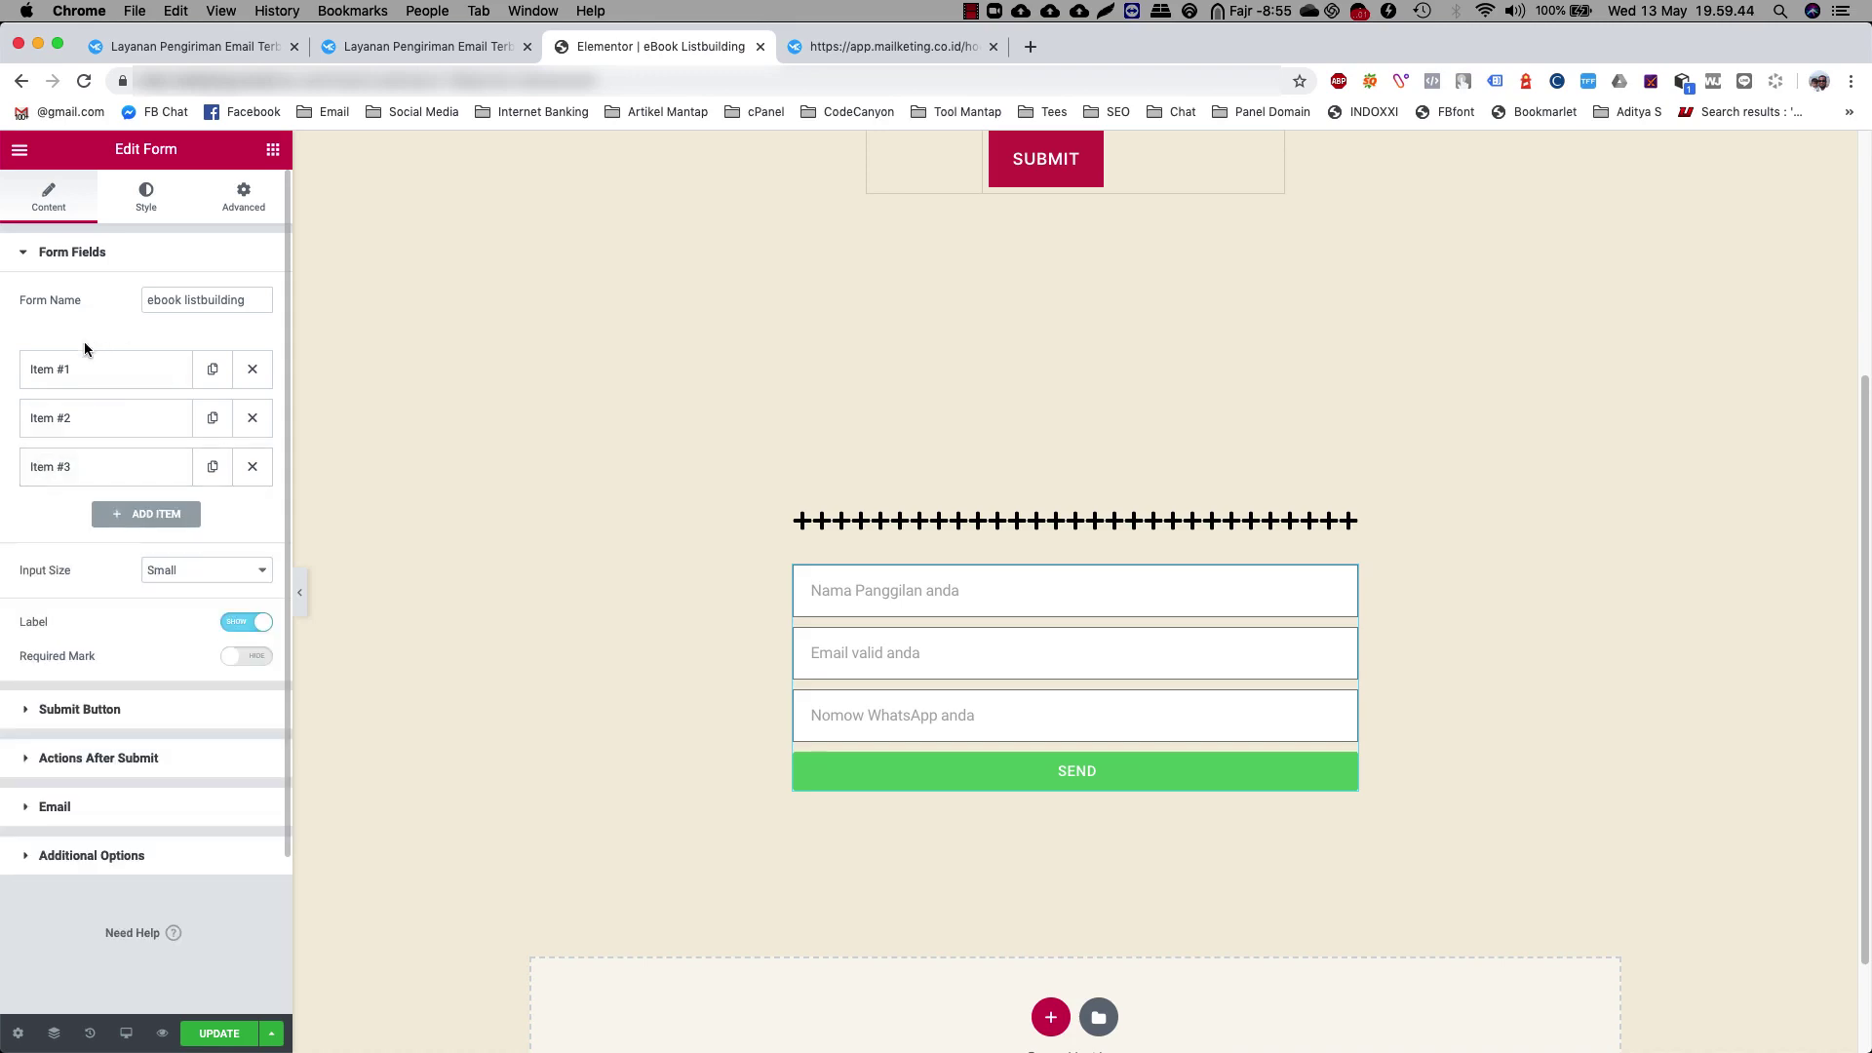
Keep input size Small with labels shown, and turn on required marks
click(217, 575)
click(195, 552)
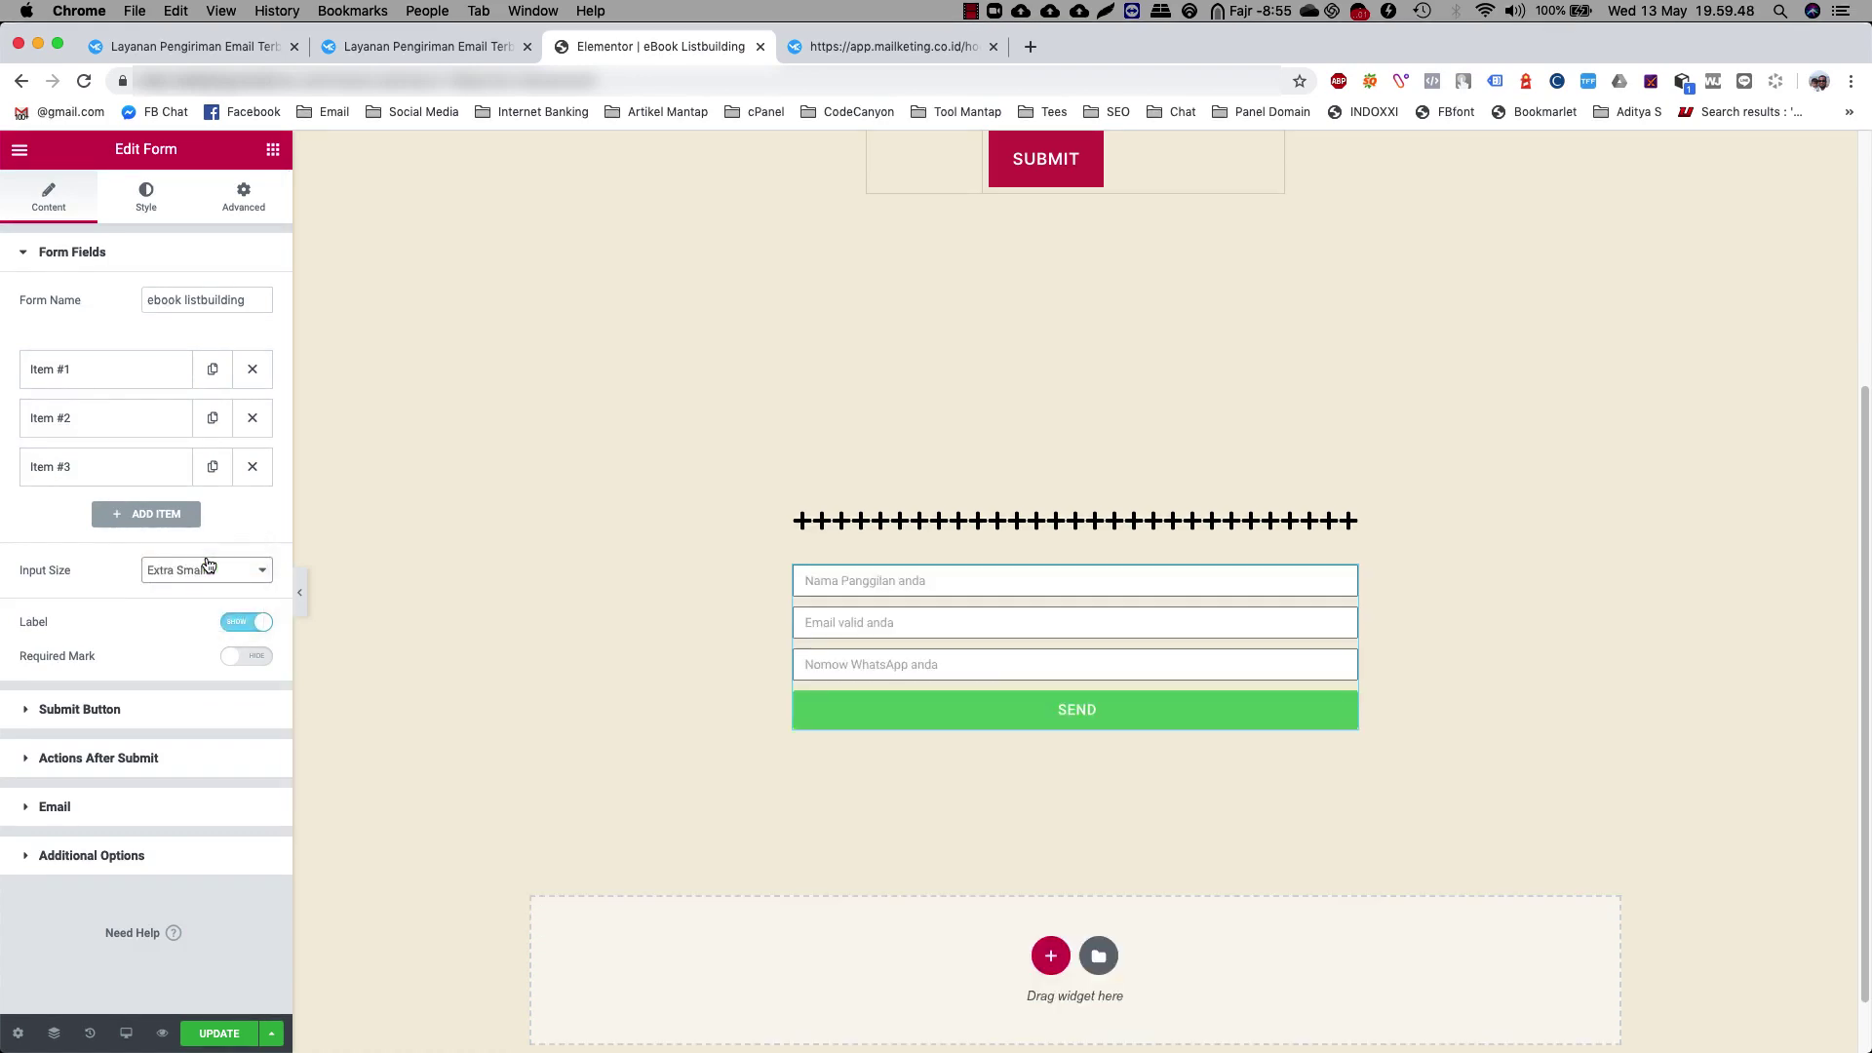
click(188, 572)
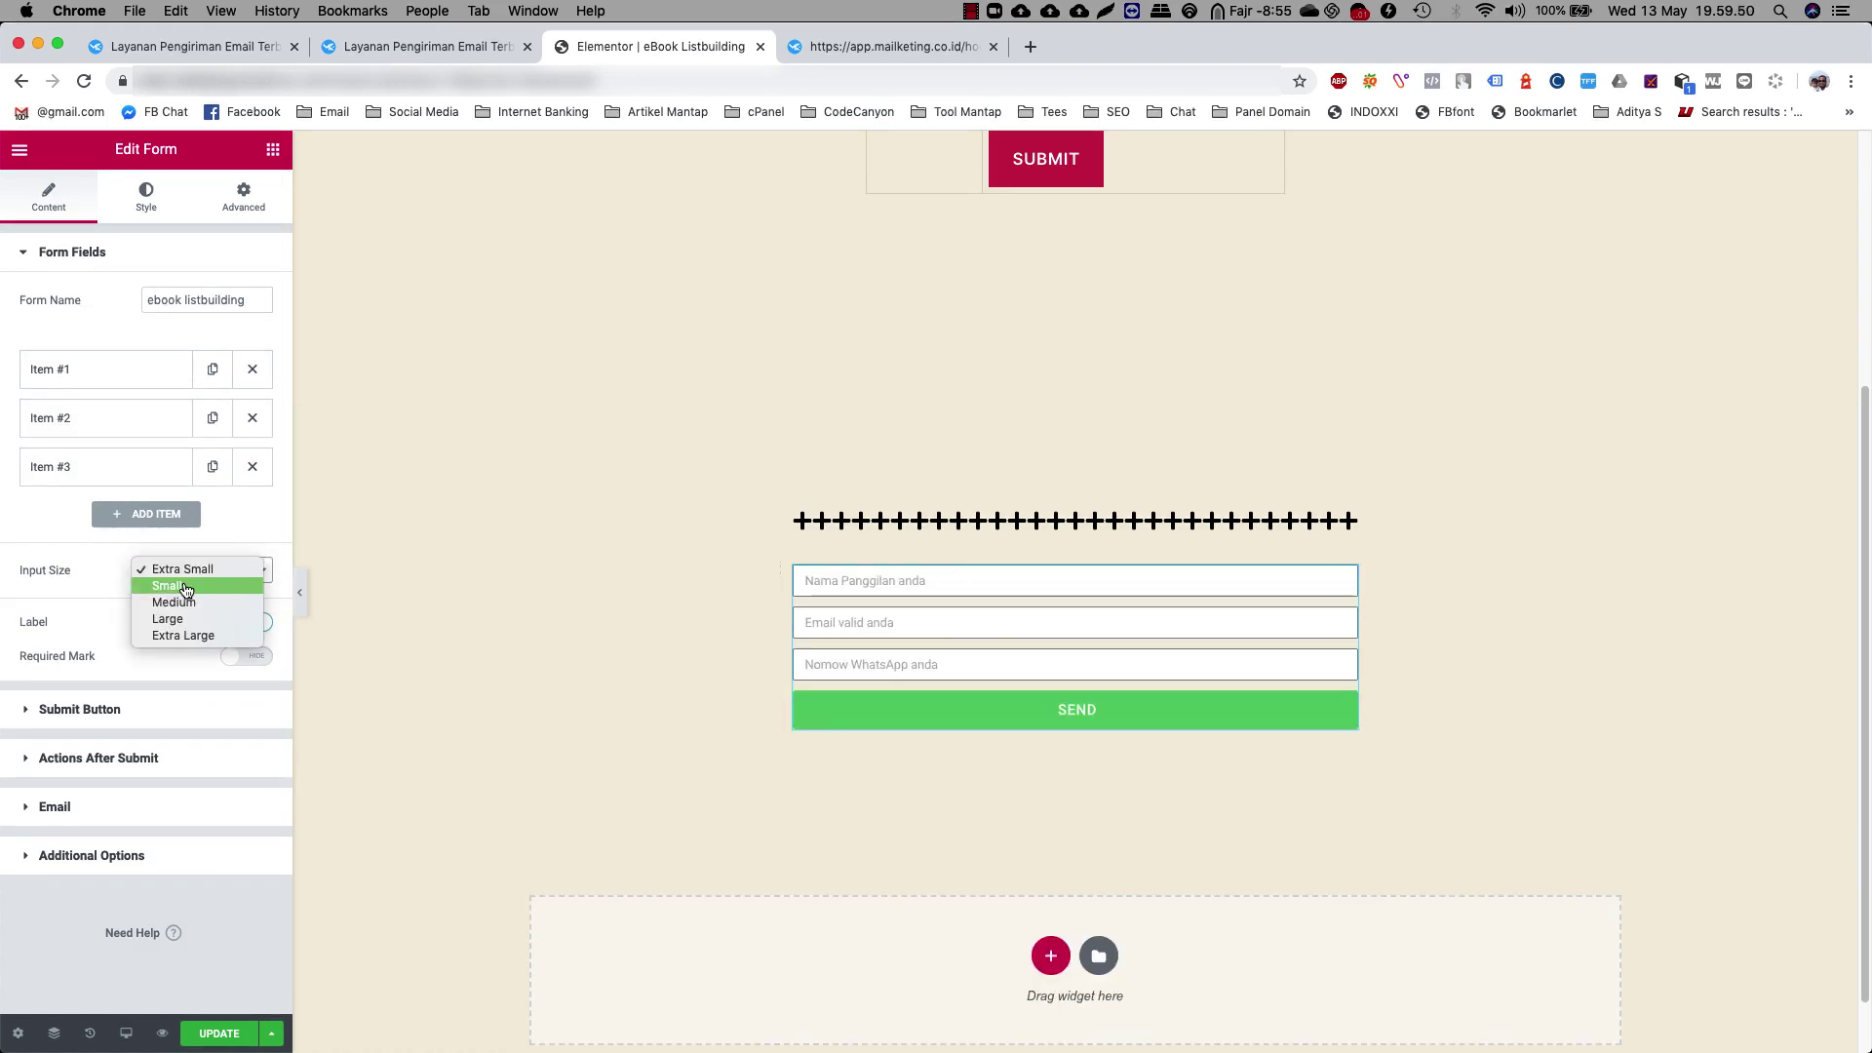
click(169, 590)
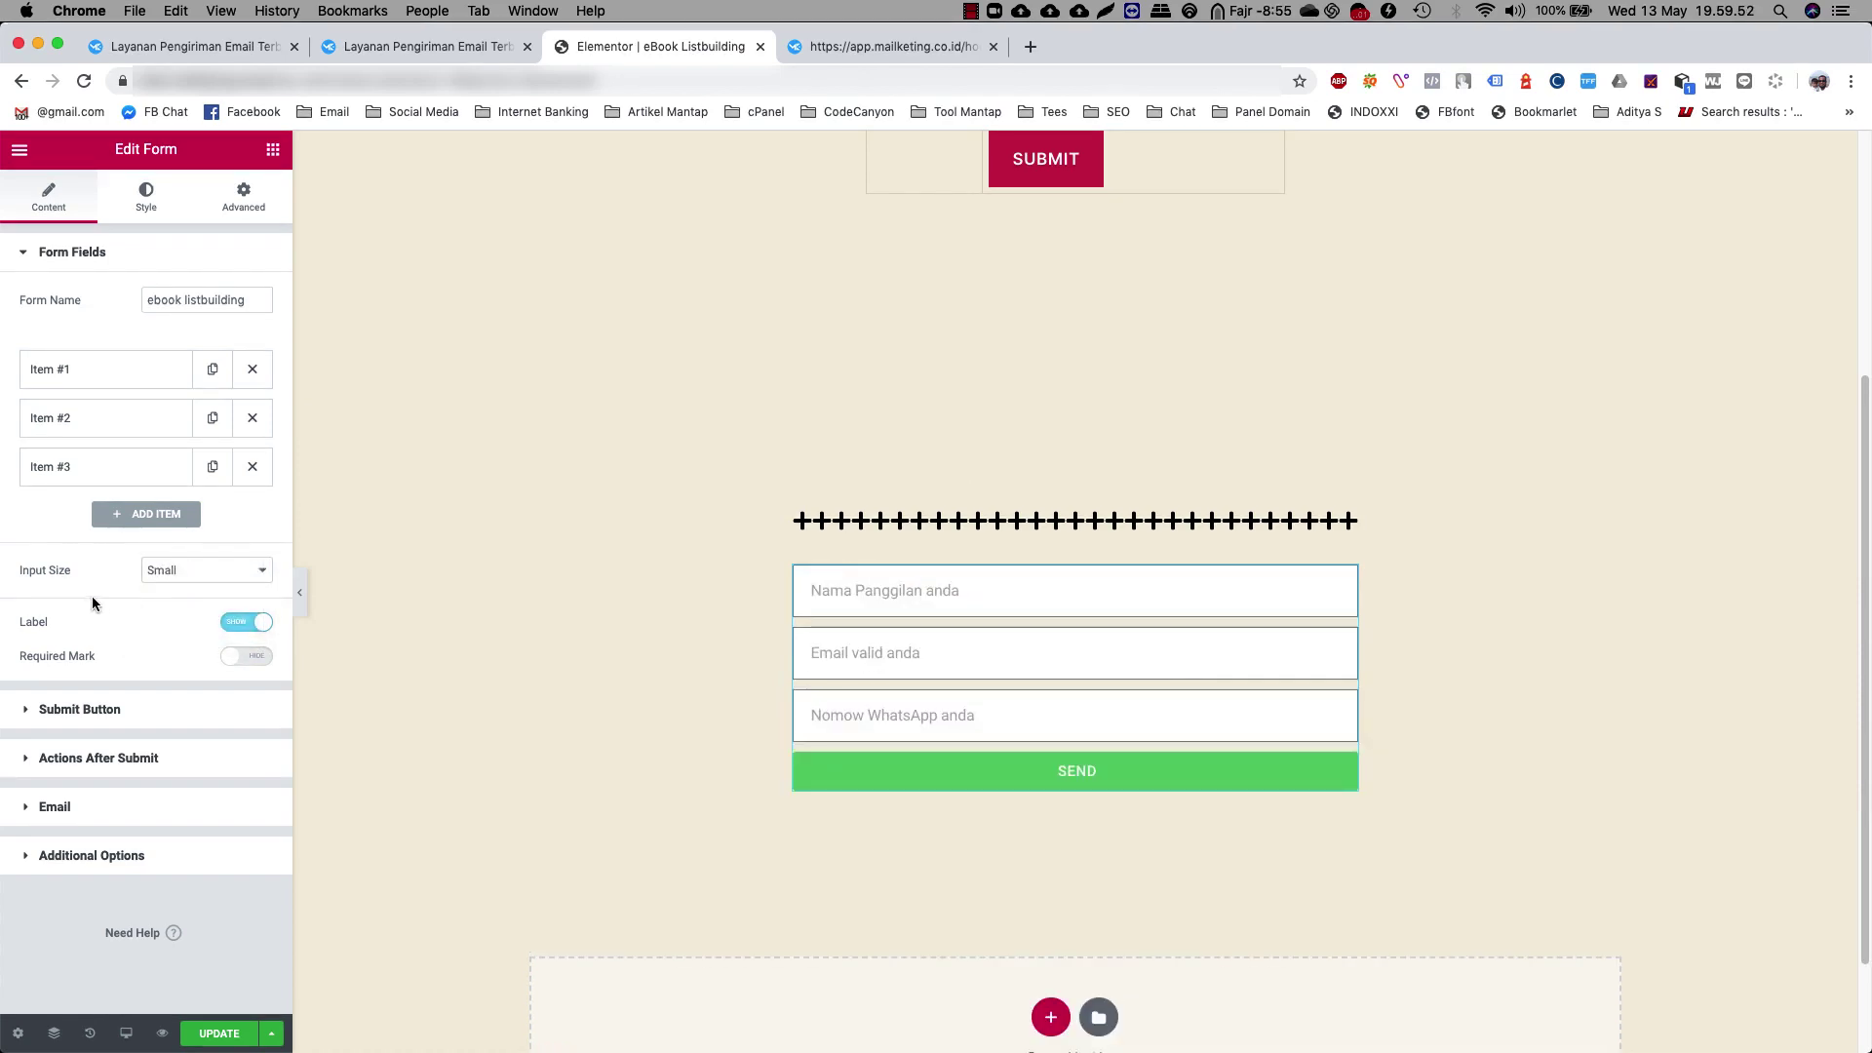
click(257, 624)
click(257, 623)
click(243, 656)
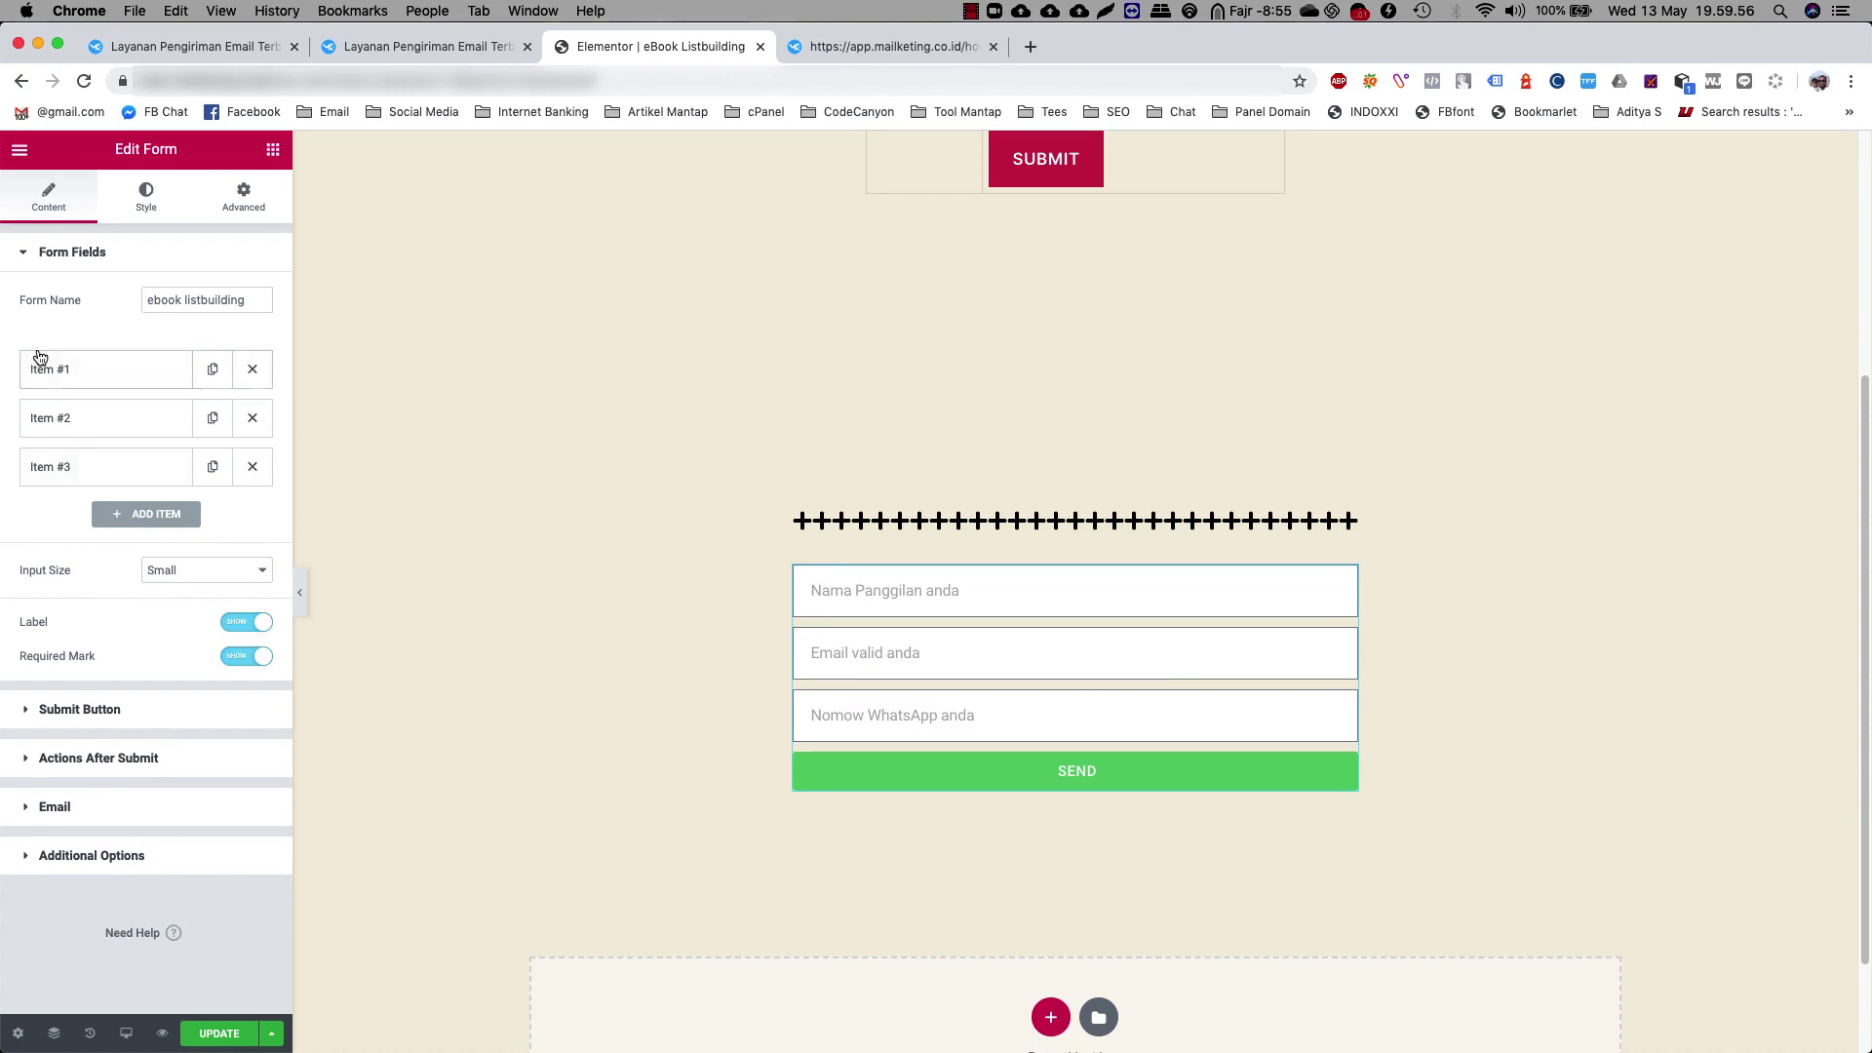
Make the Name field required
click(74, 376)
click(80, 427)
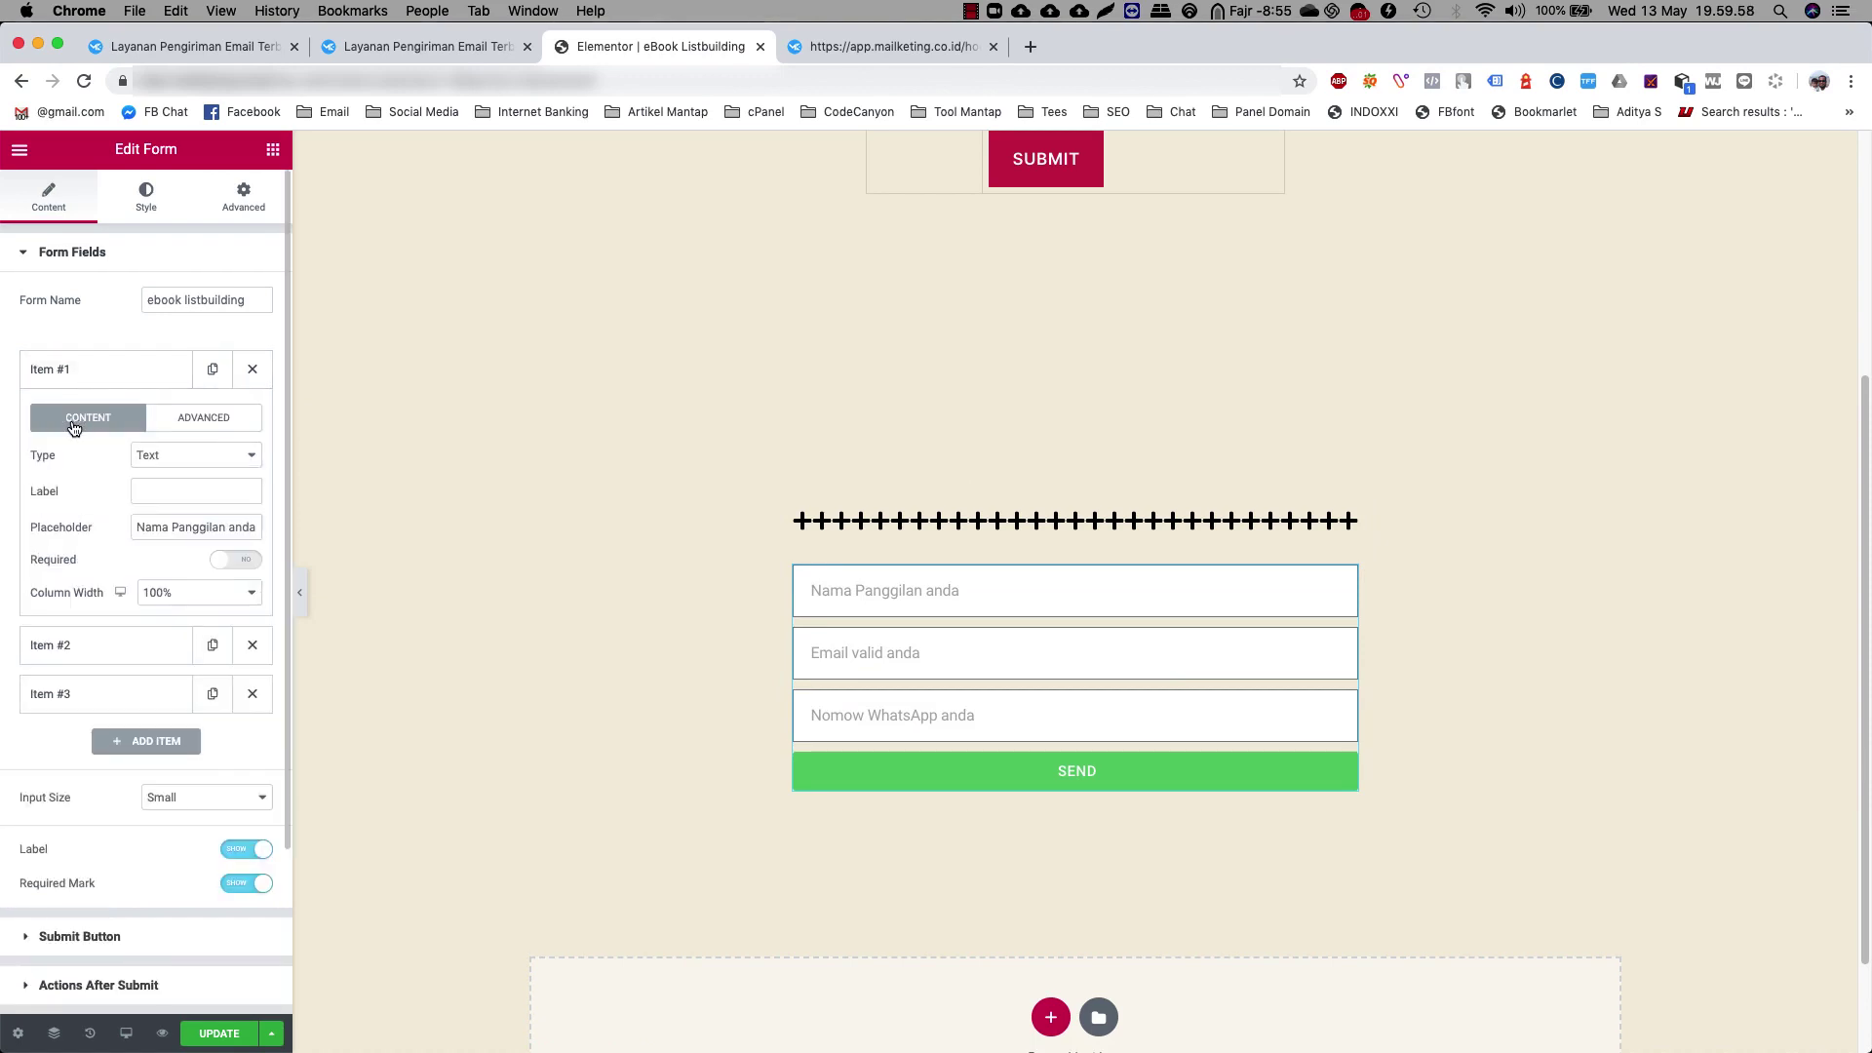
click(235, 559)
click(64, 376)
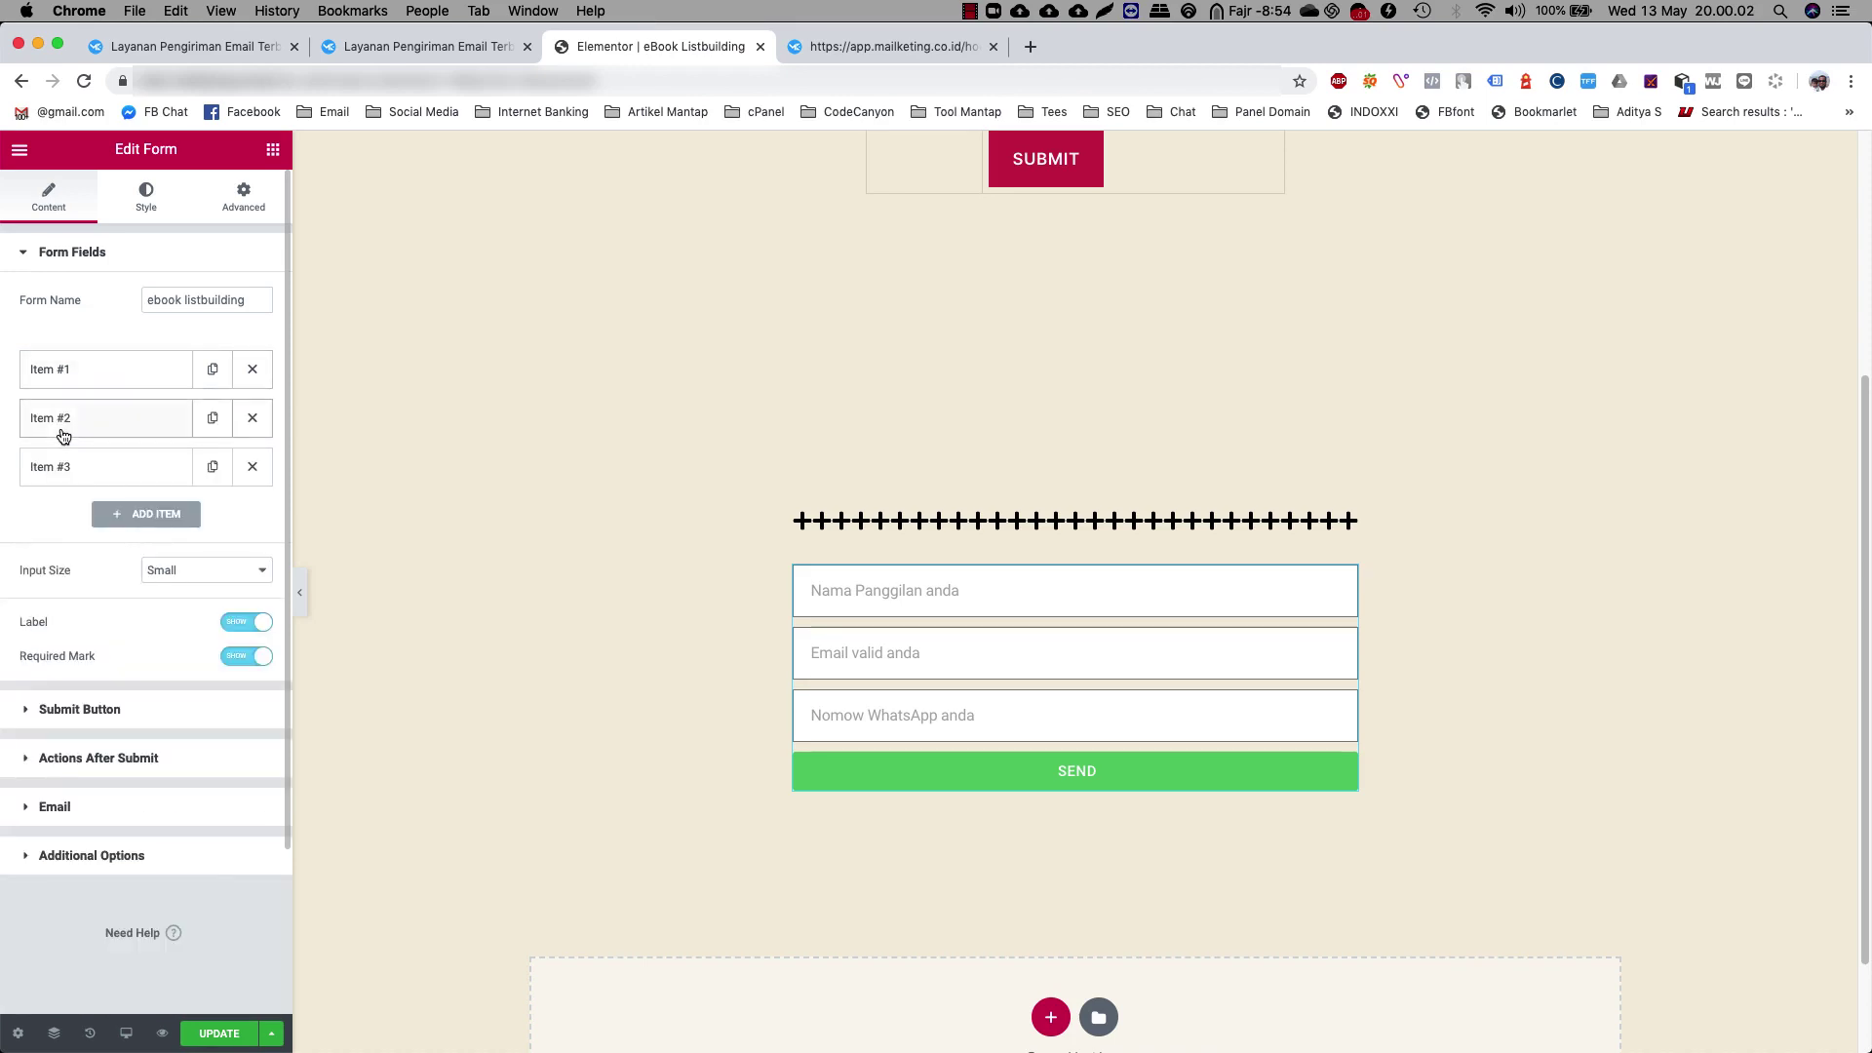
click(59, 418)
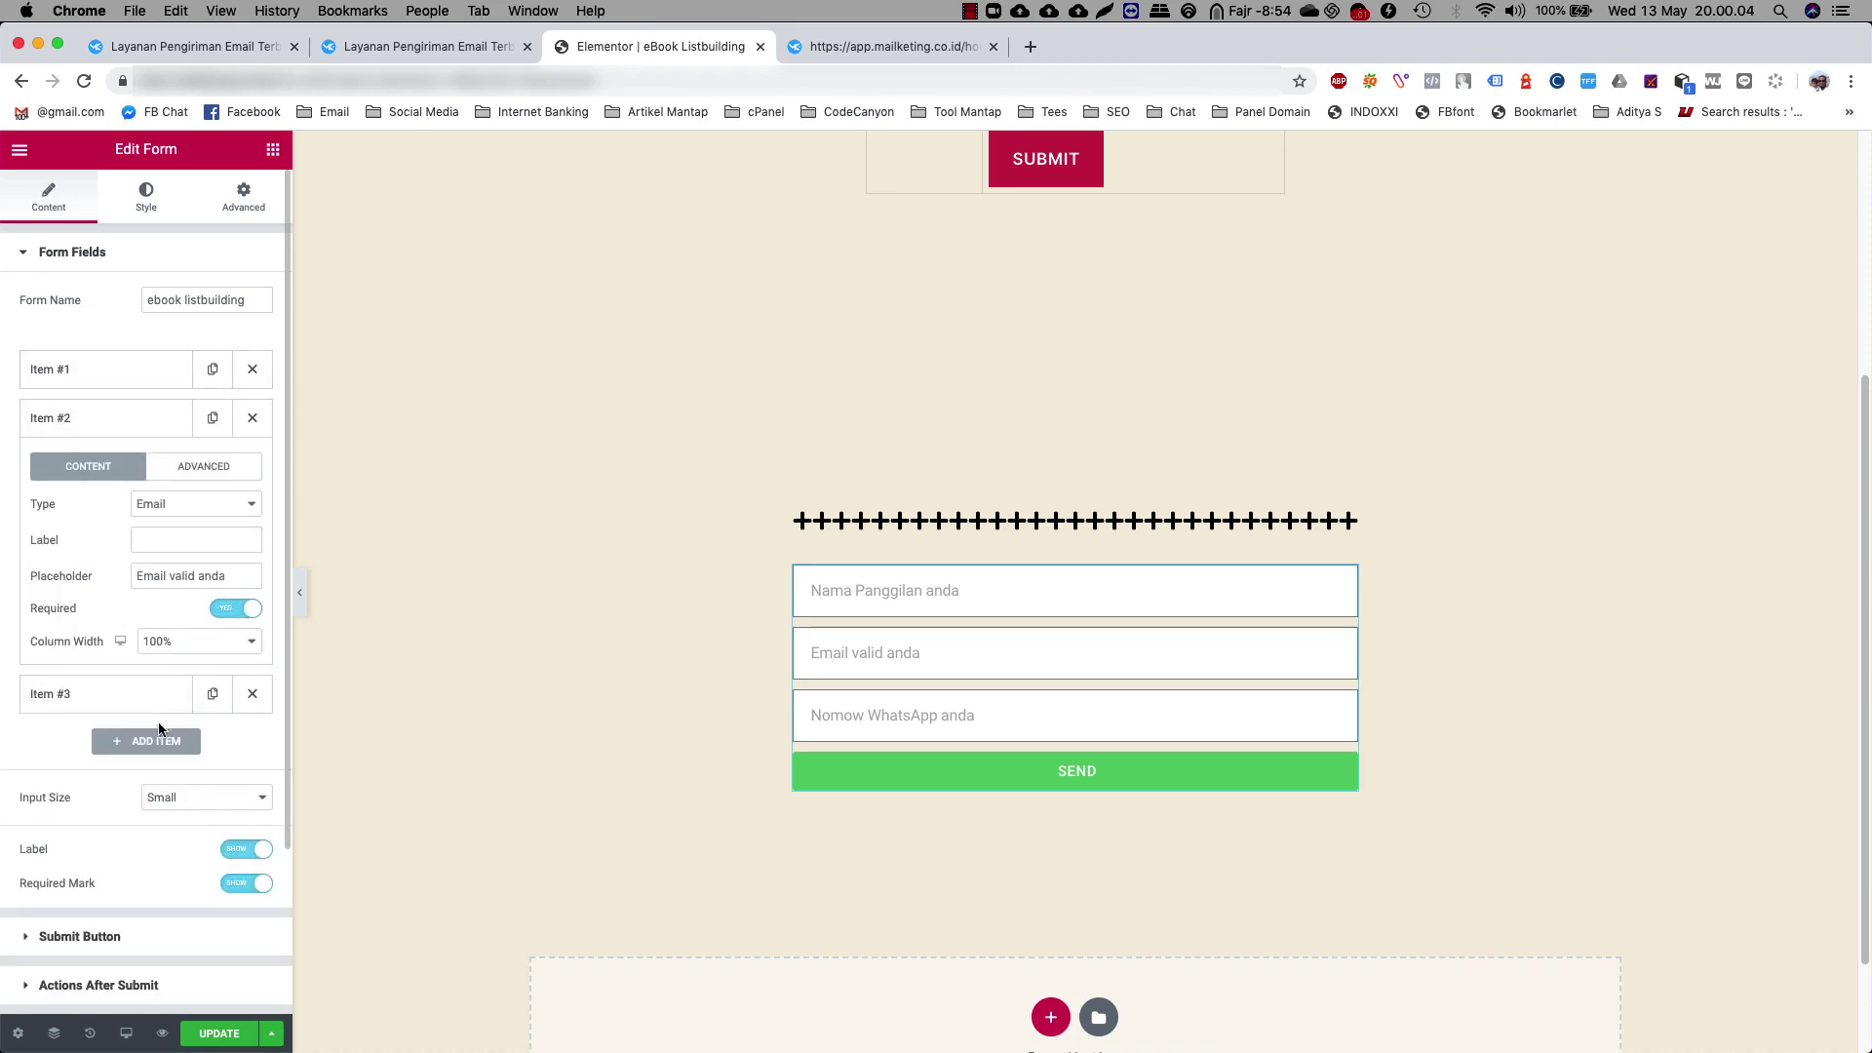
click(98, 419)
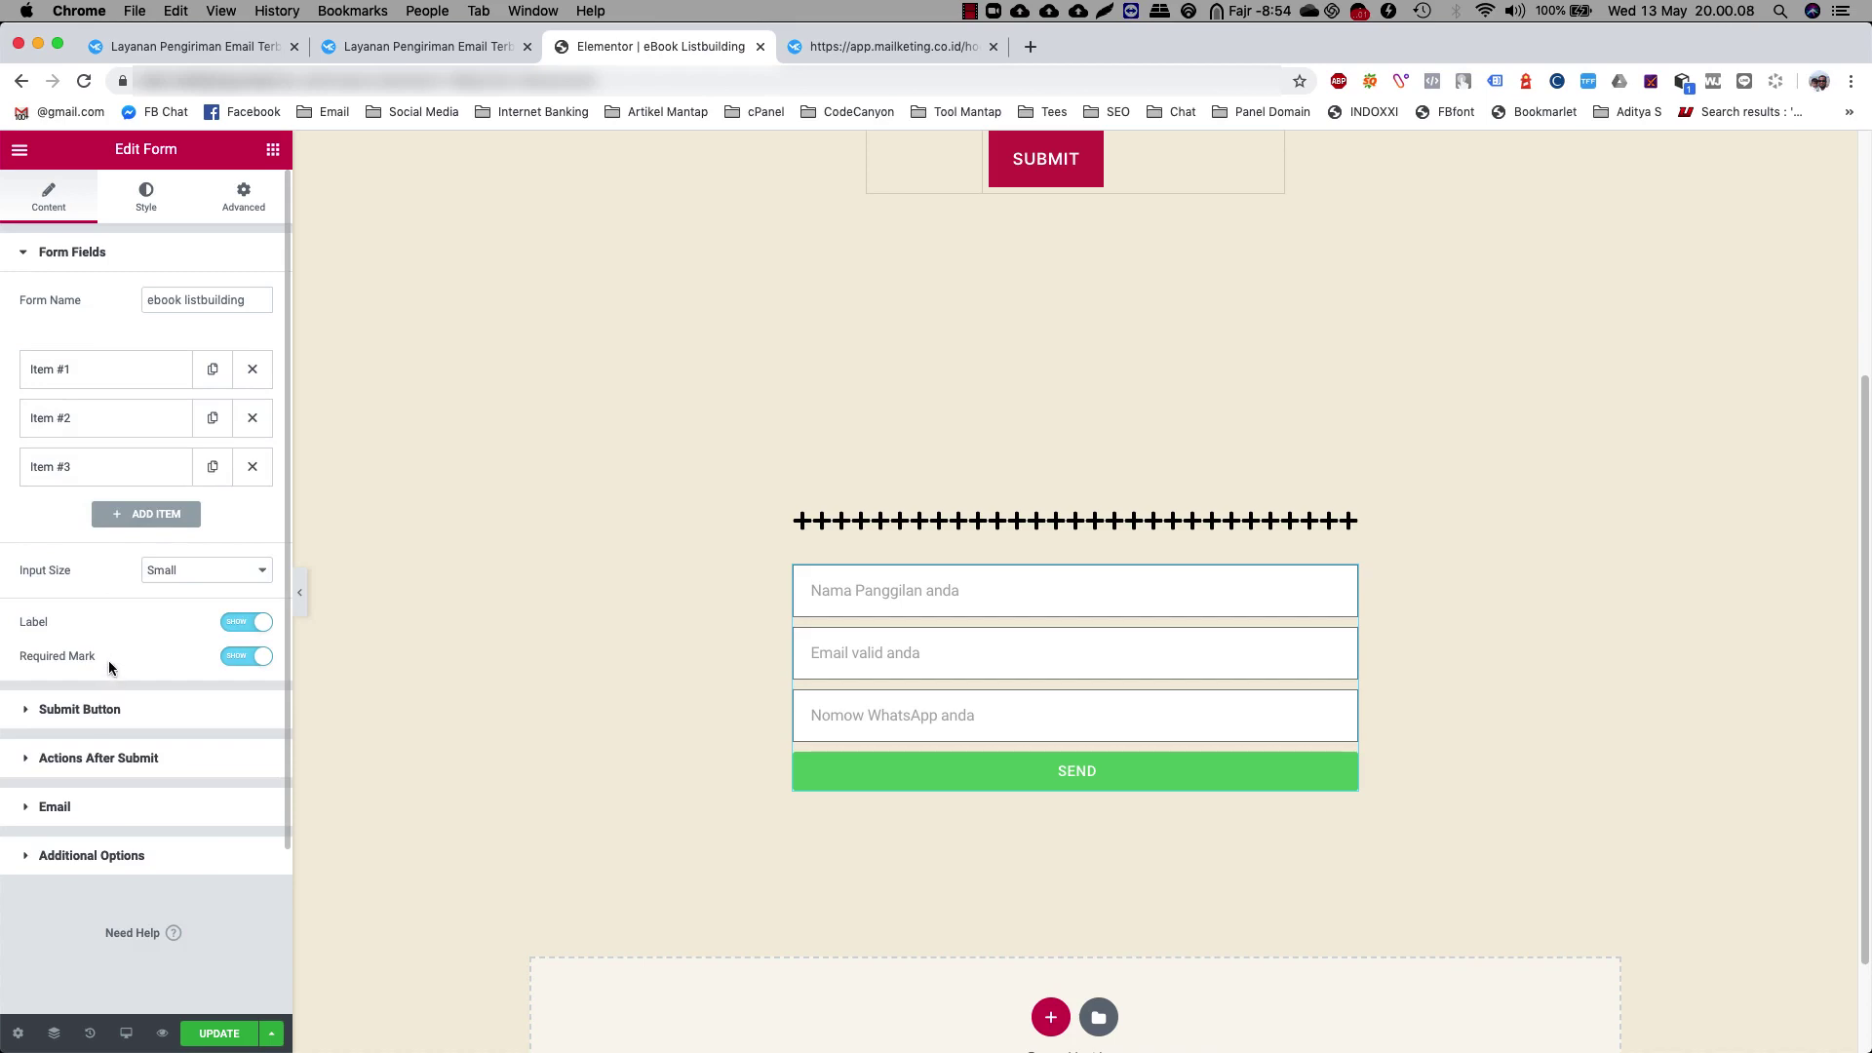
click(105, 709)
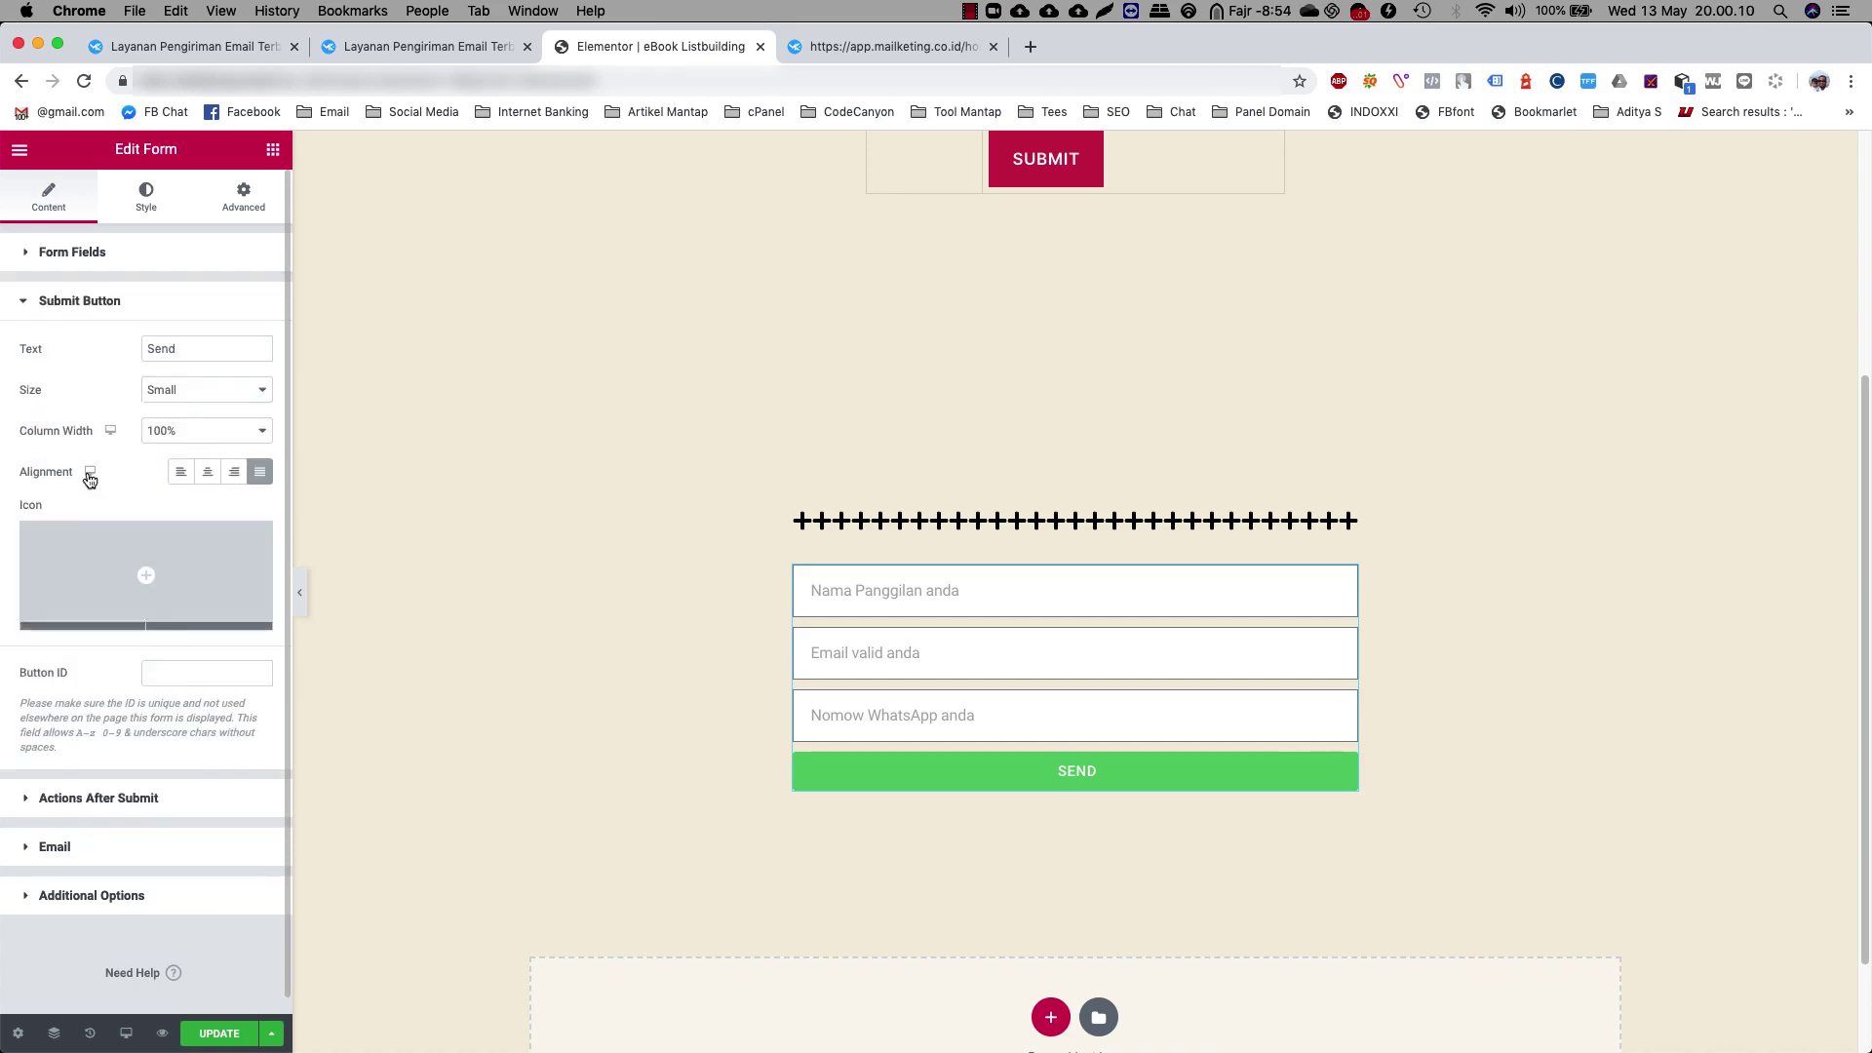
Change the submit button text to 'Download Sekarang' and its size to Medium
double_click(204, 353)
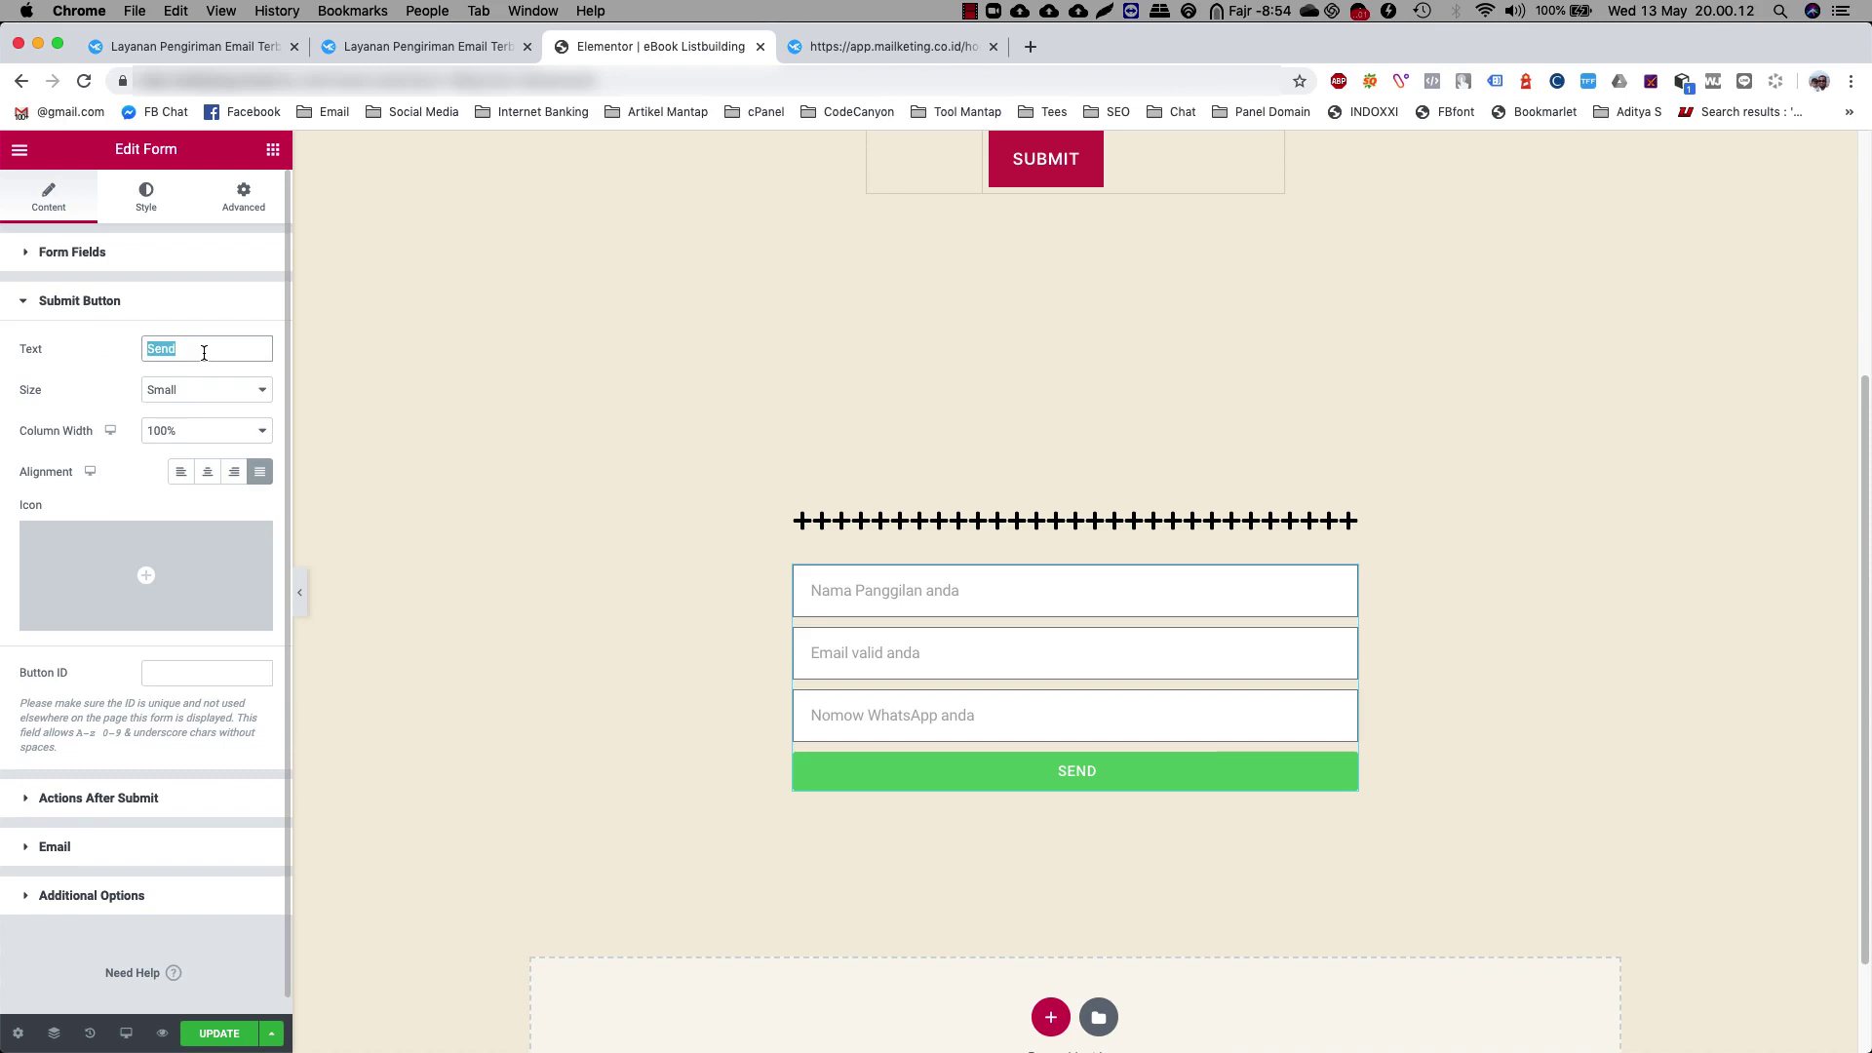
text(Dow)
key(BackSpace)
key(BackSpace)
text(ownload Sekar)
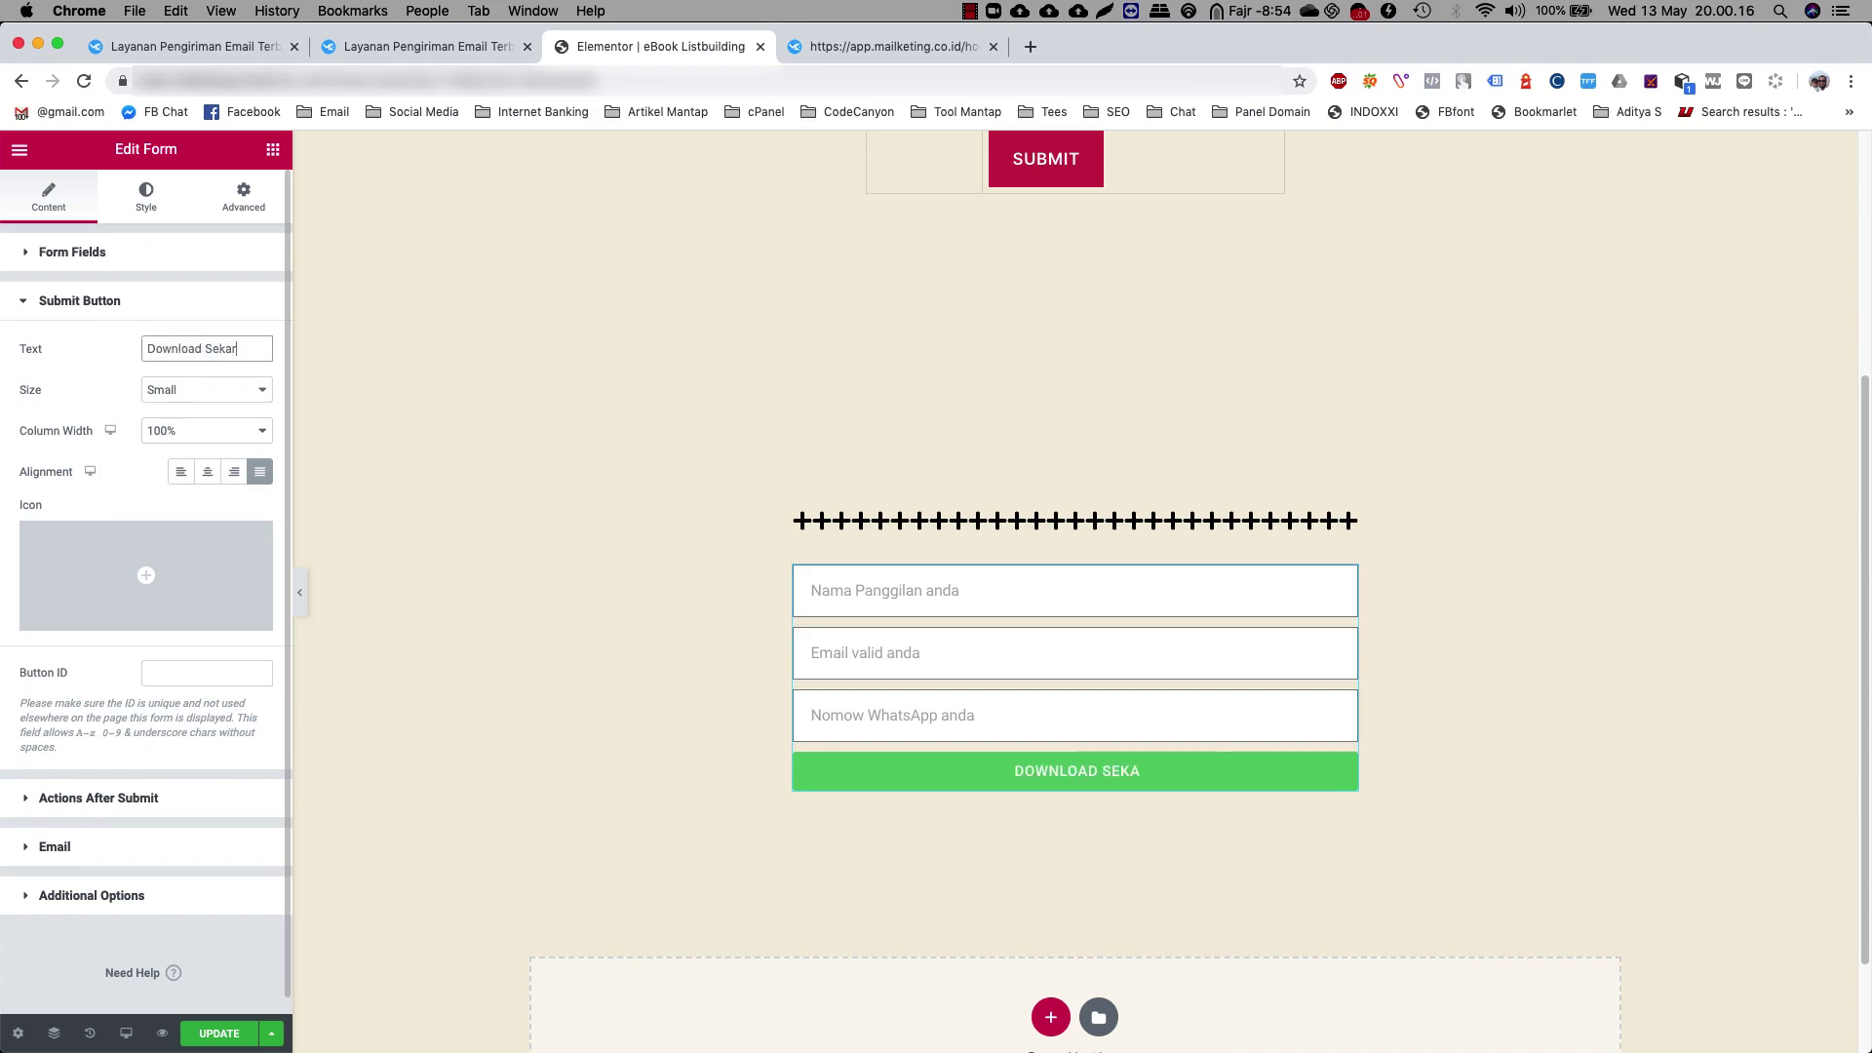
text(ang)
click(202, 395)
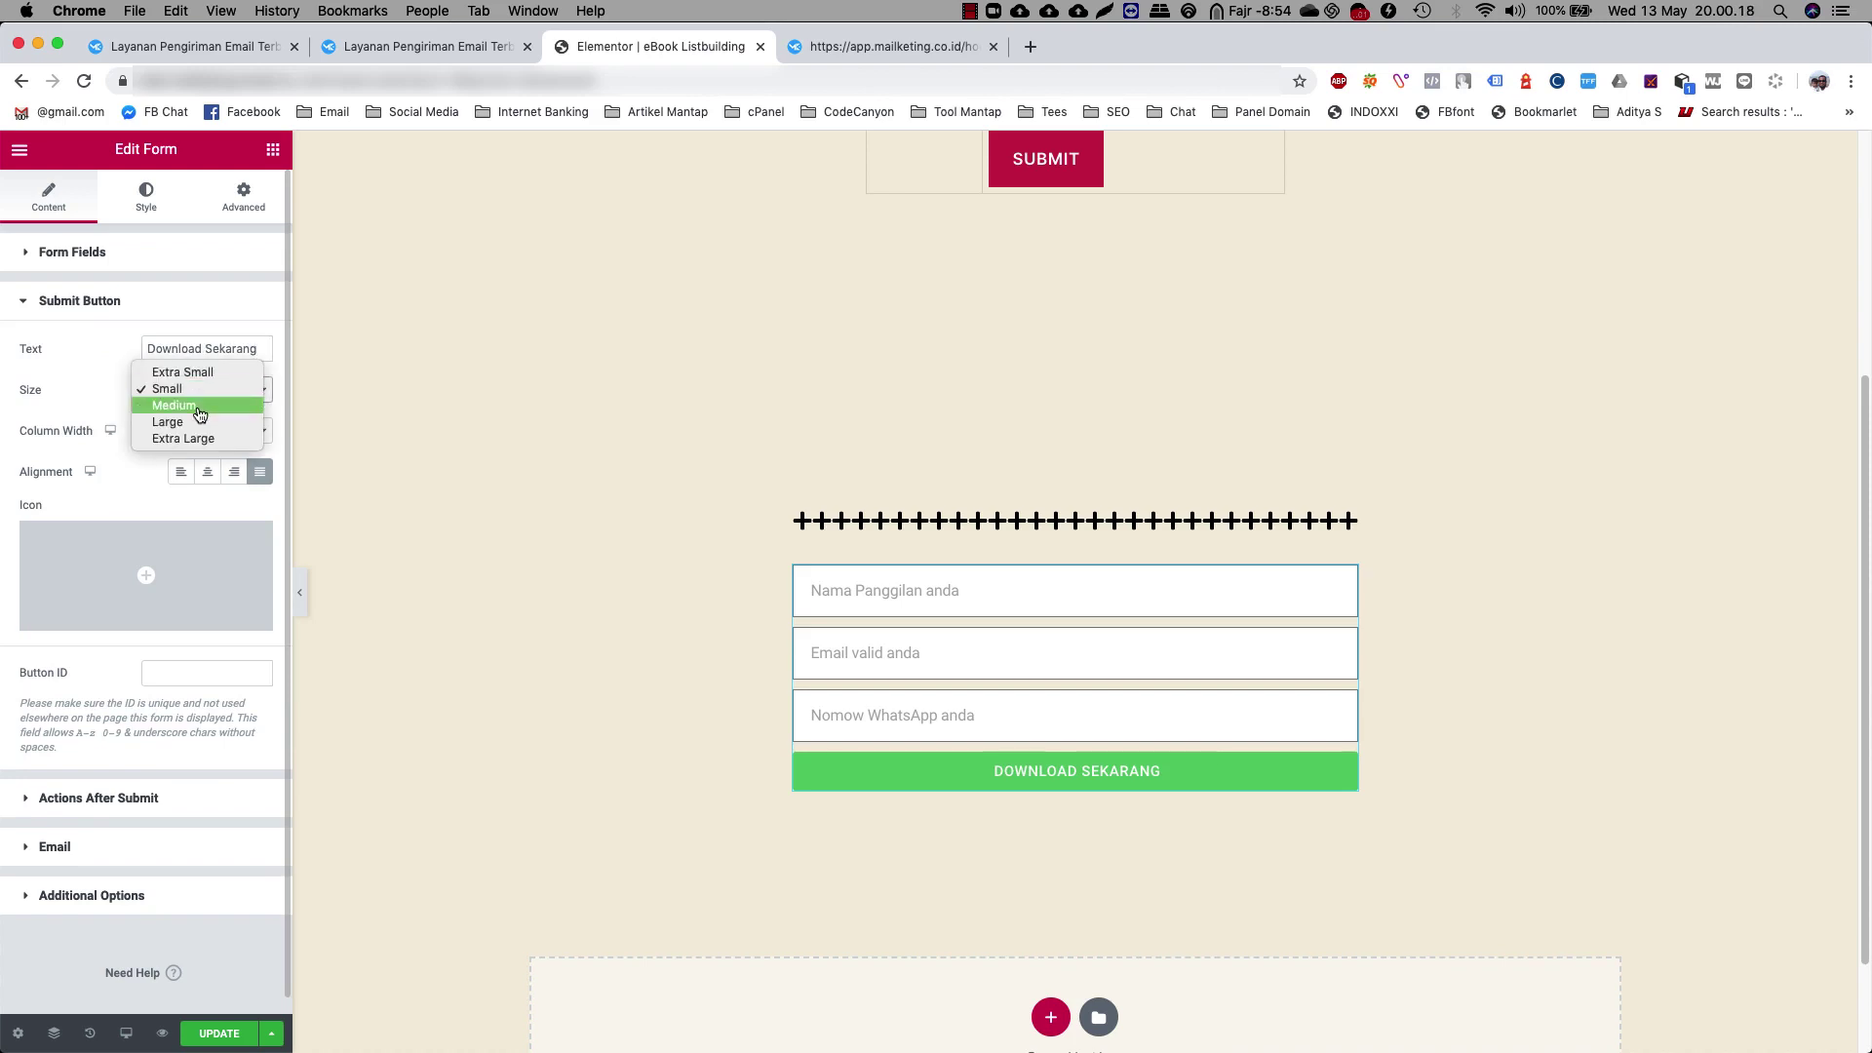
click(199, 406)
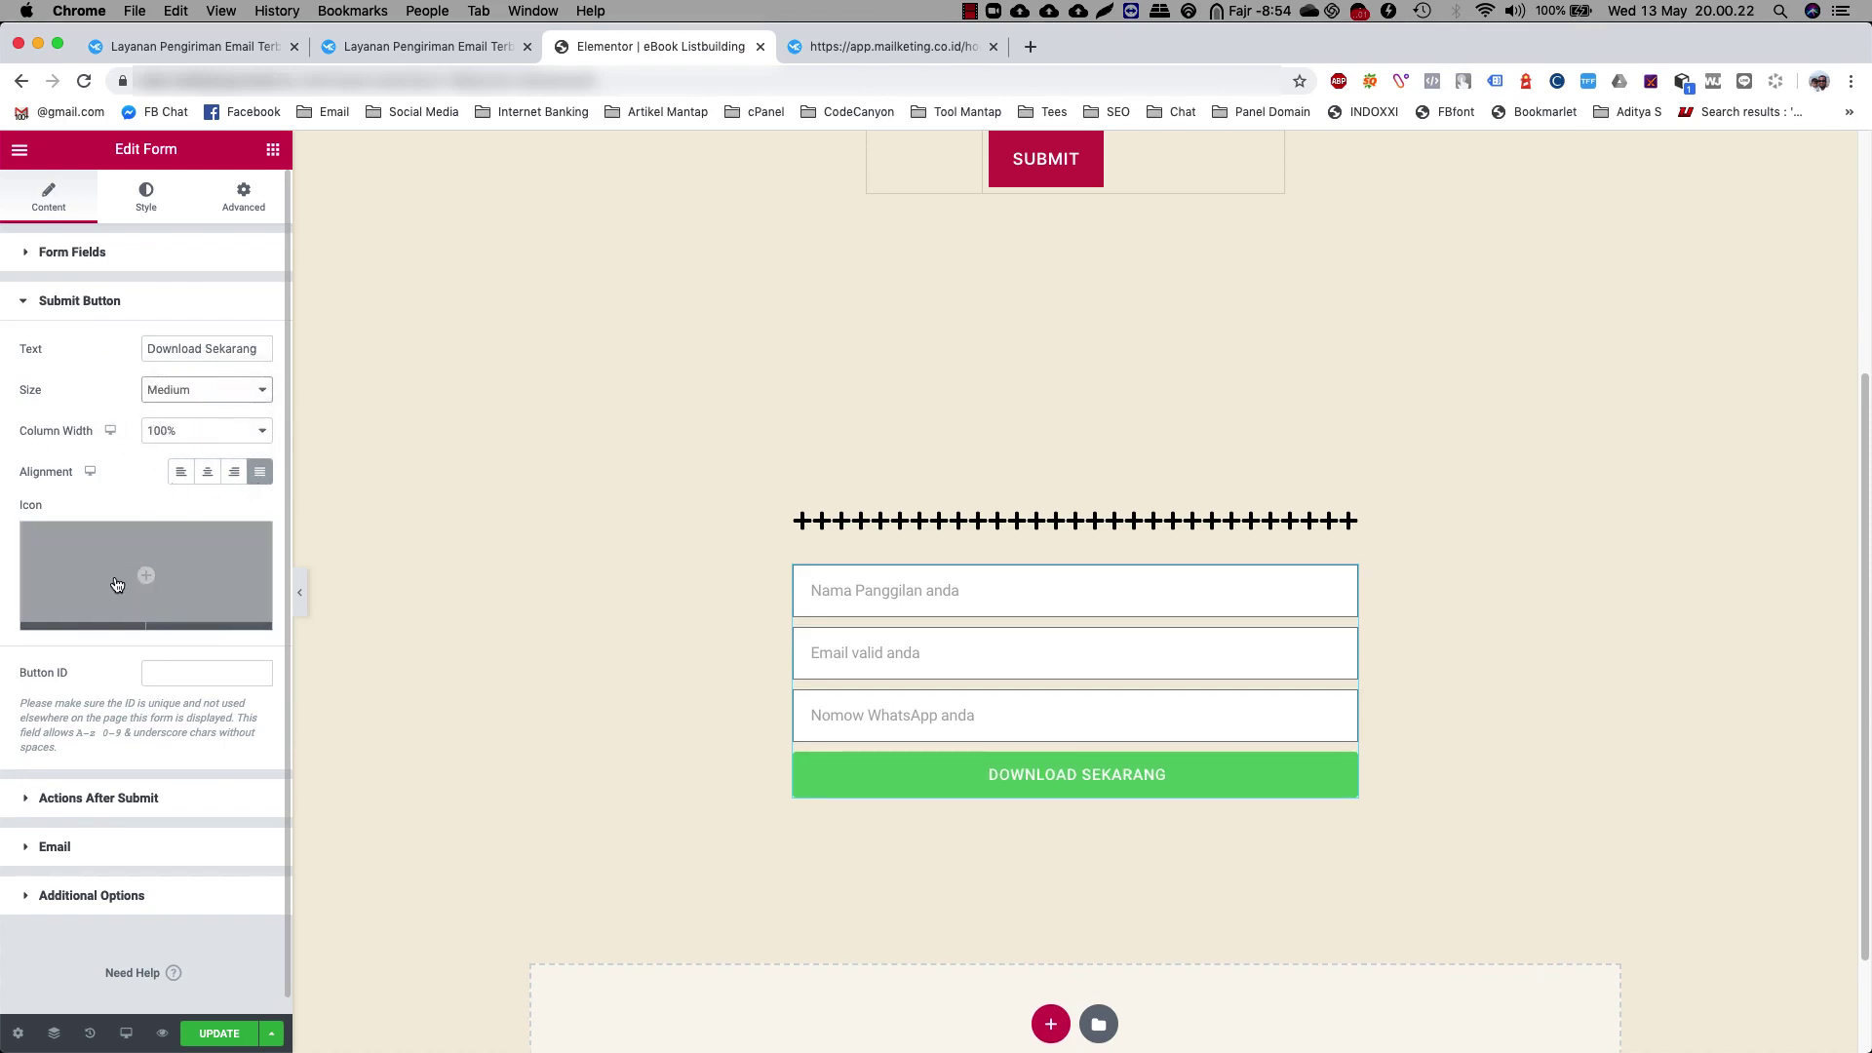
Insert the Download icon from the Icon Library onto the button
click(147, 574)
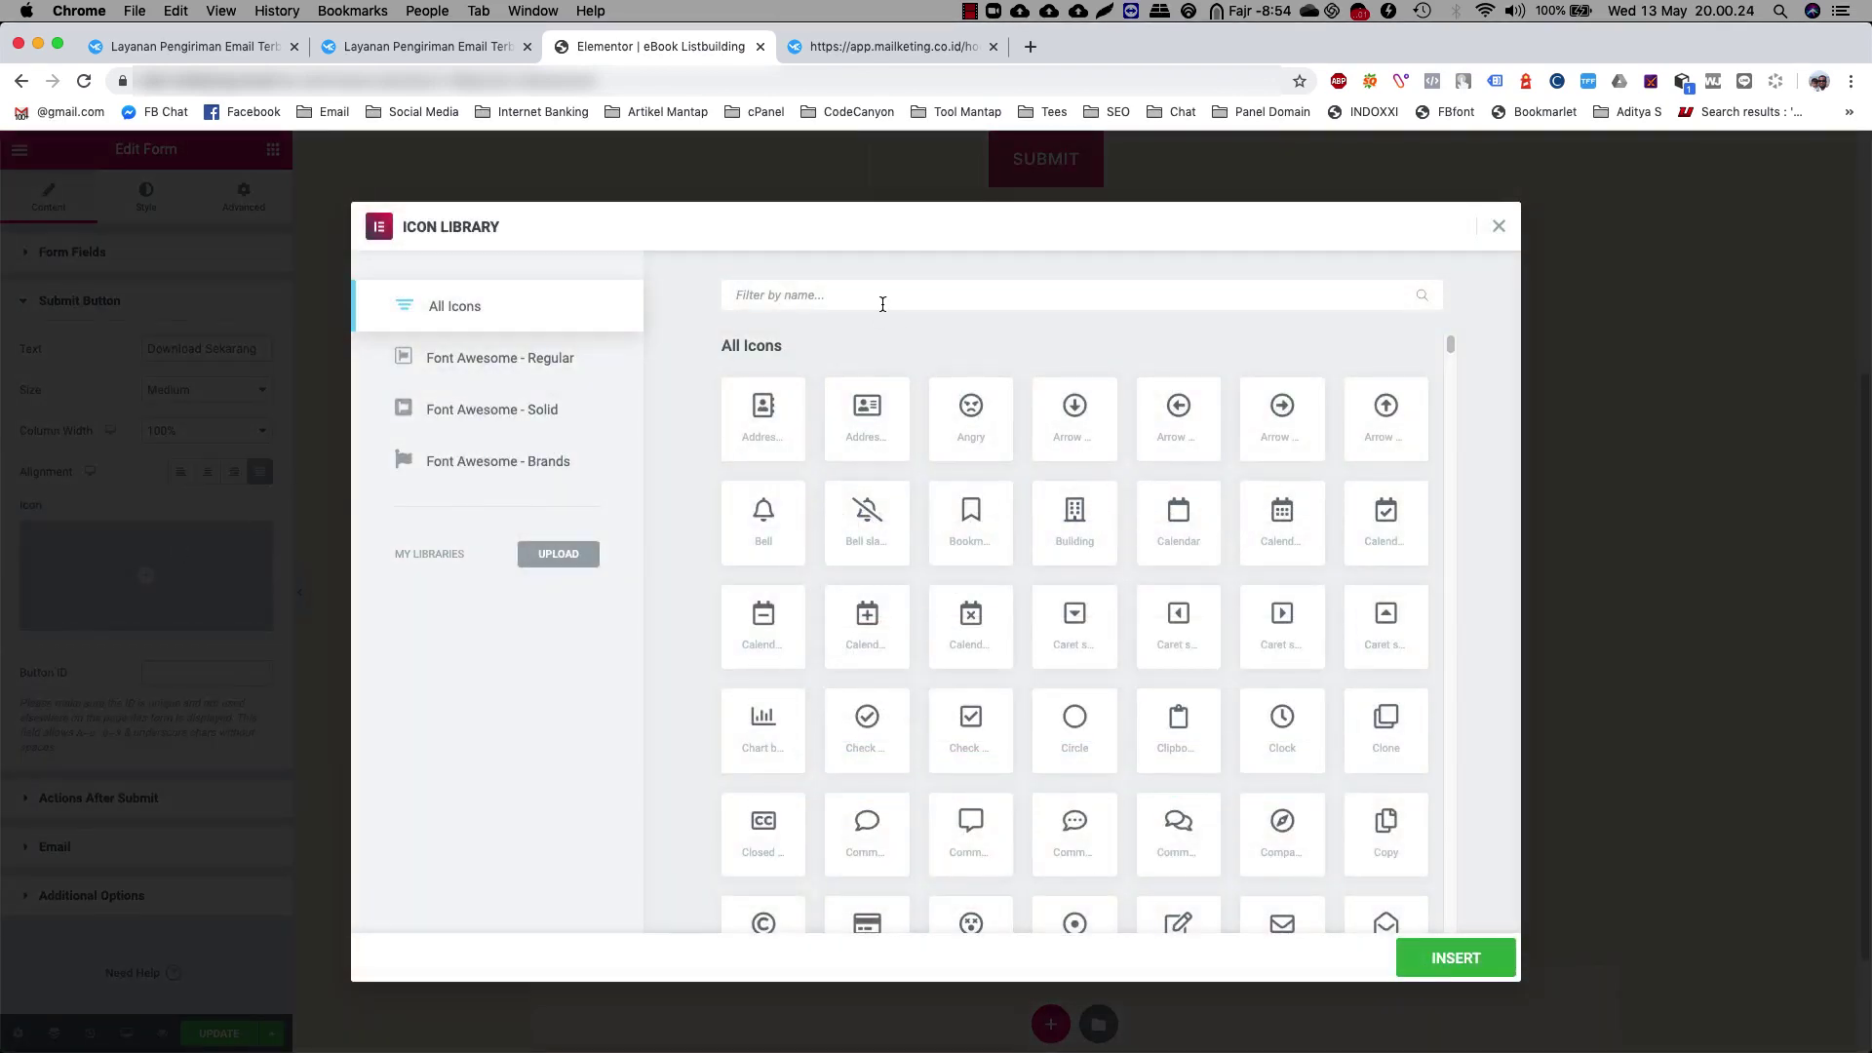
text(download)
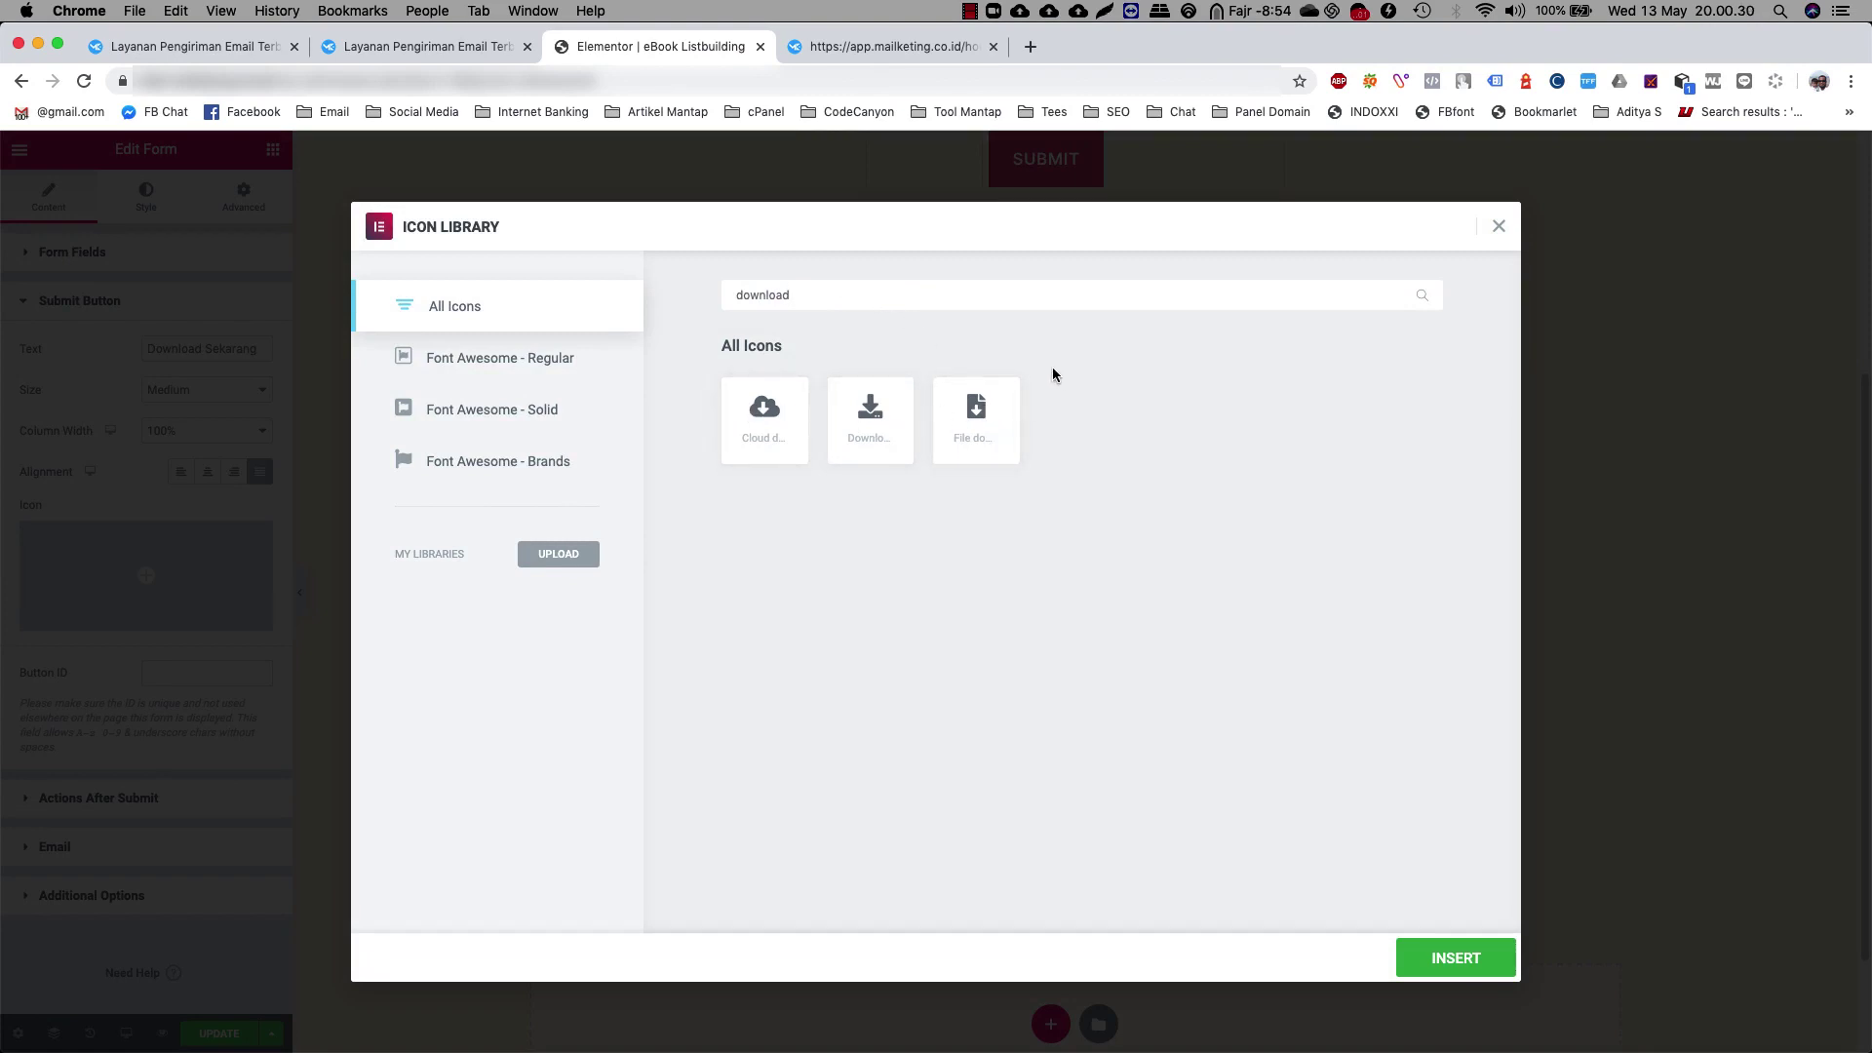
click(863, 419)
click(1455, 957)
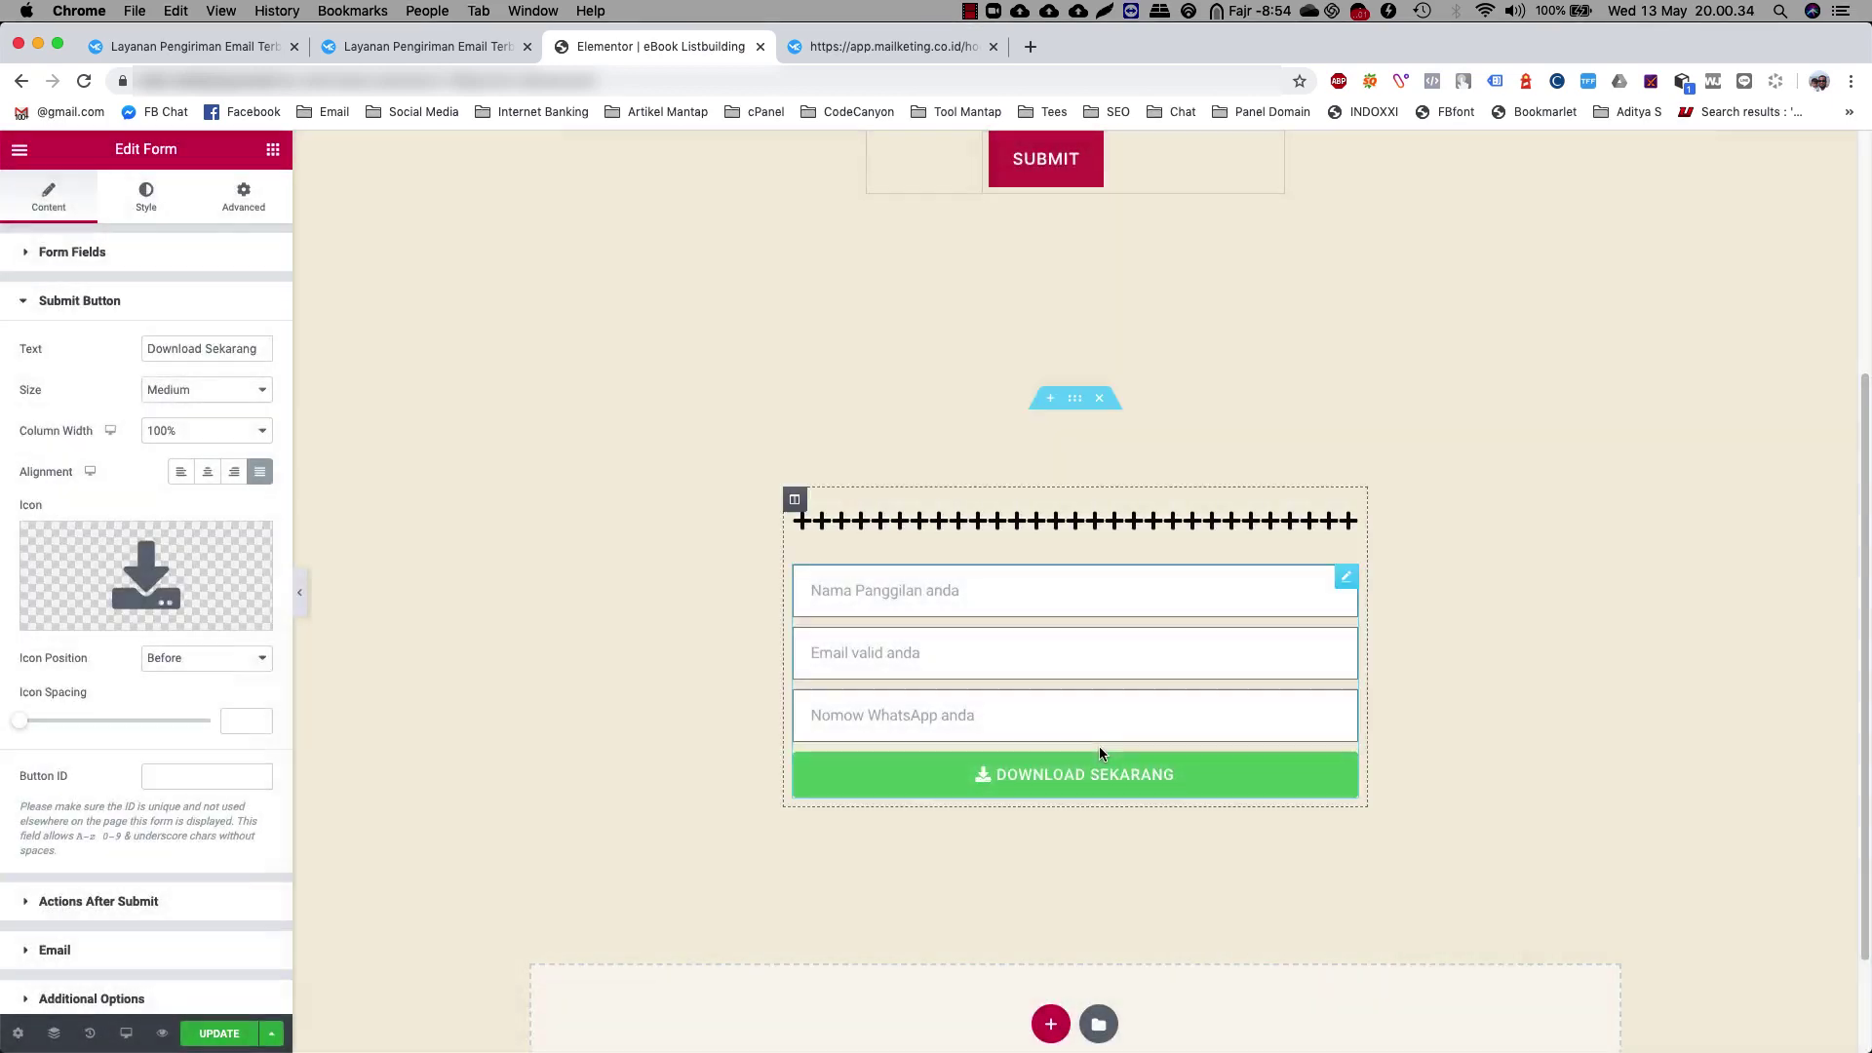
mouse_move(132, 572)
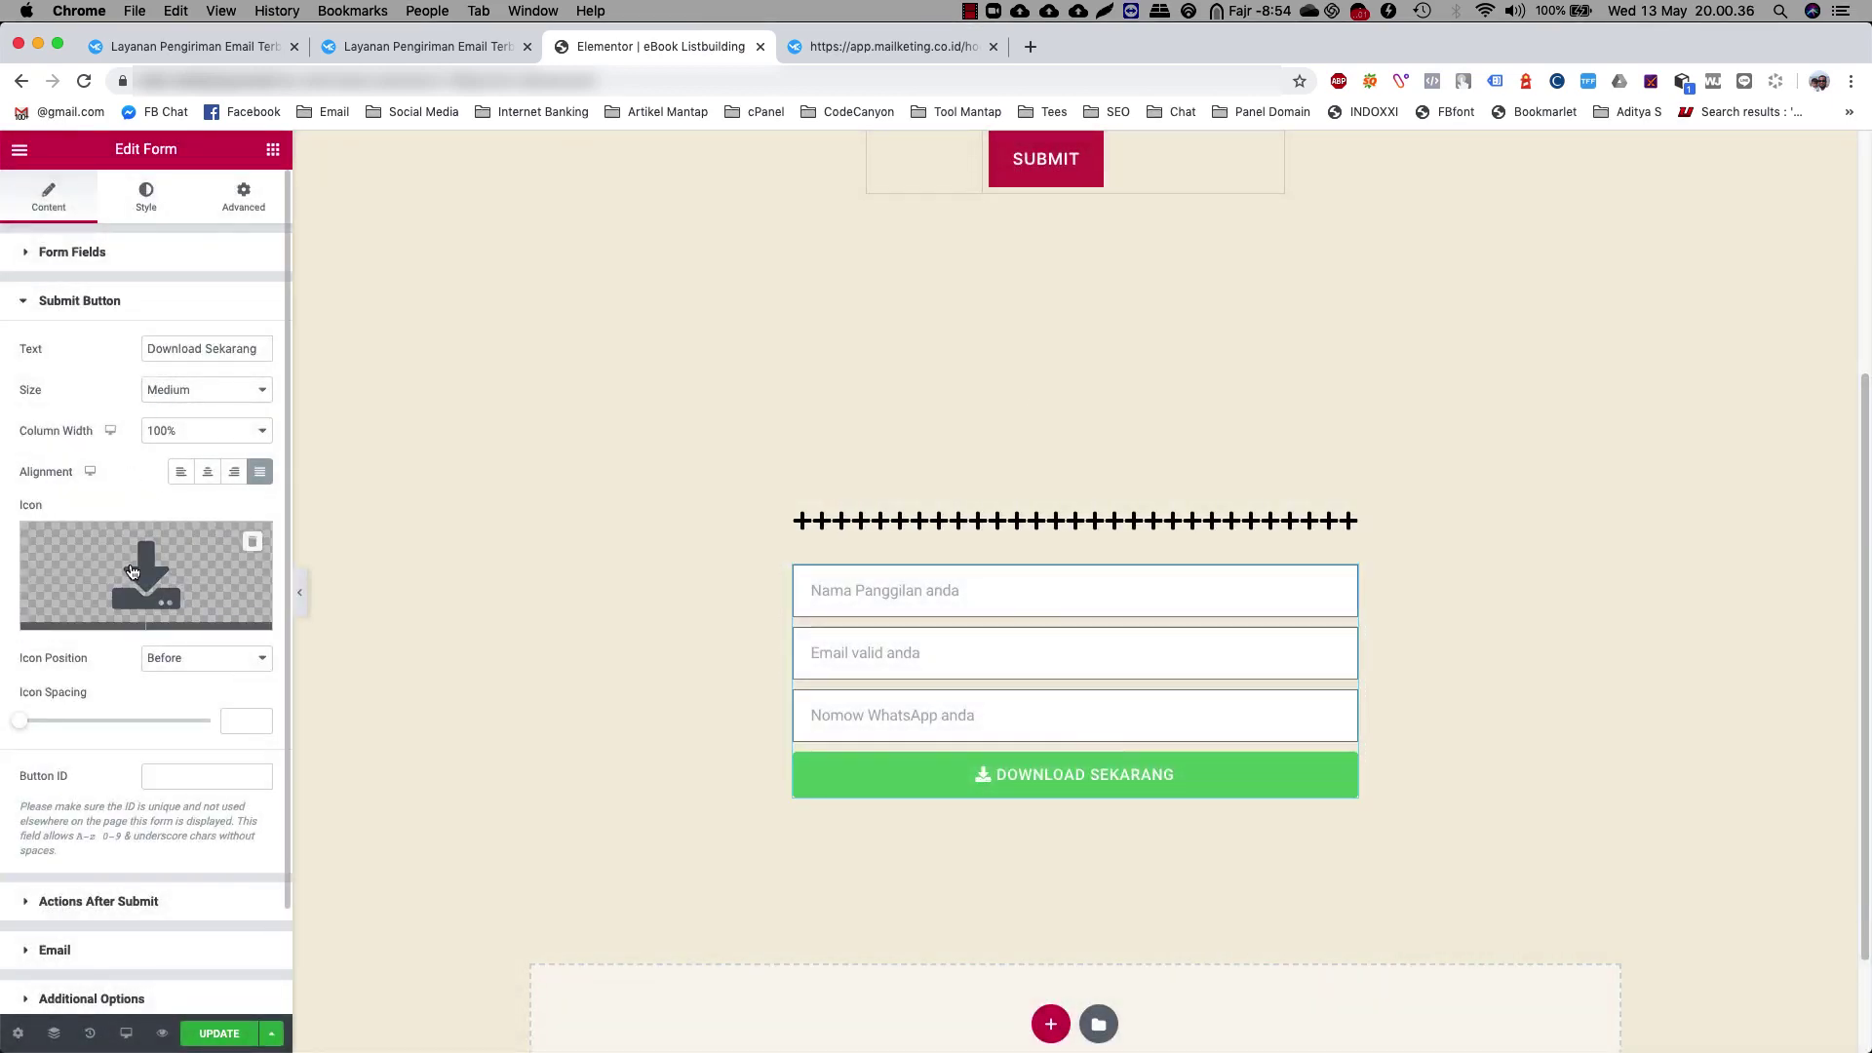
scroll(160, 665, down, 3)
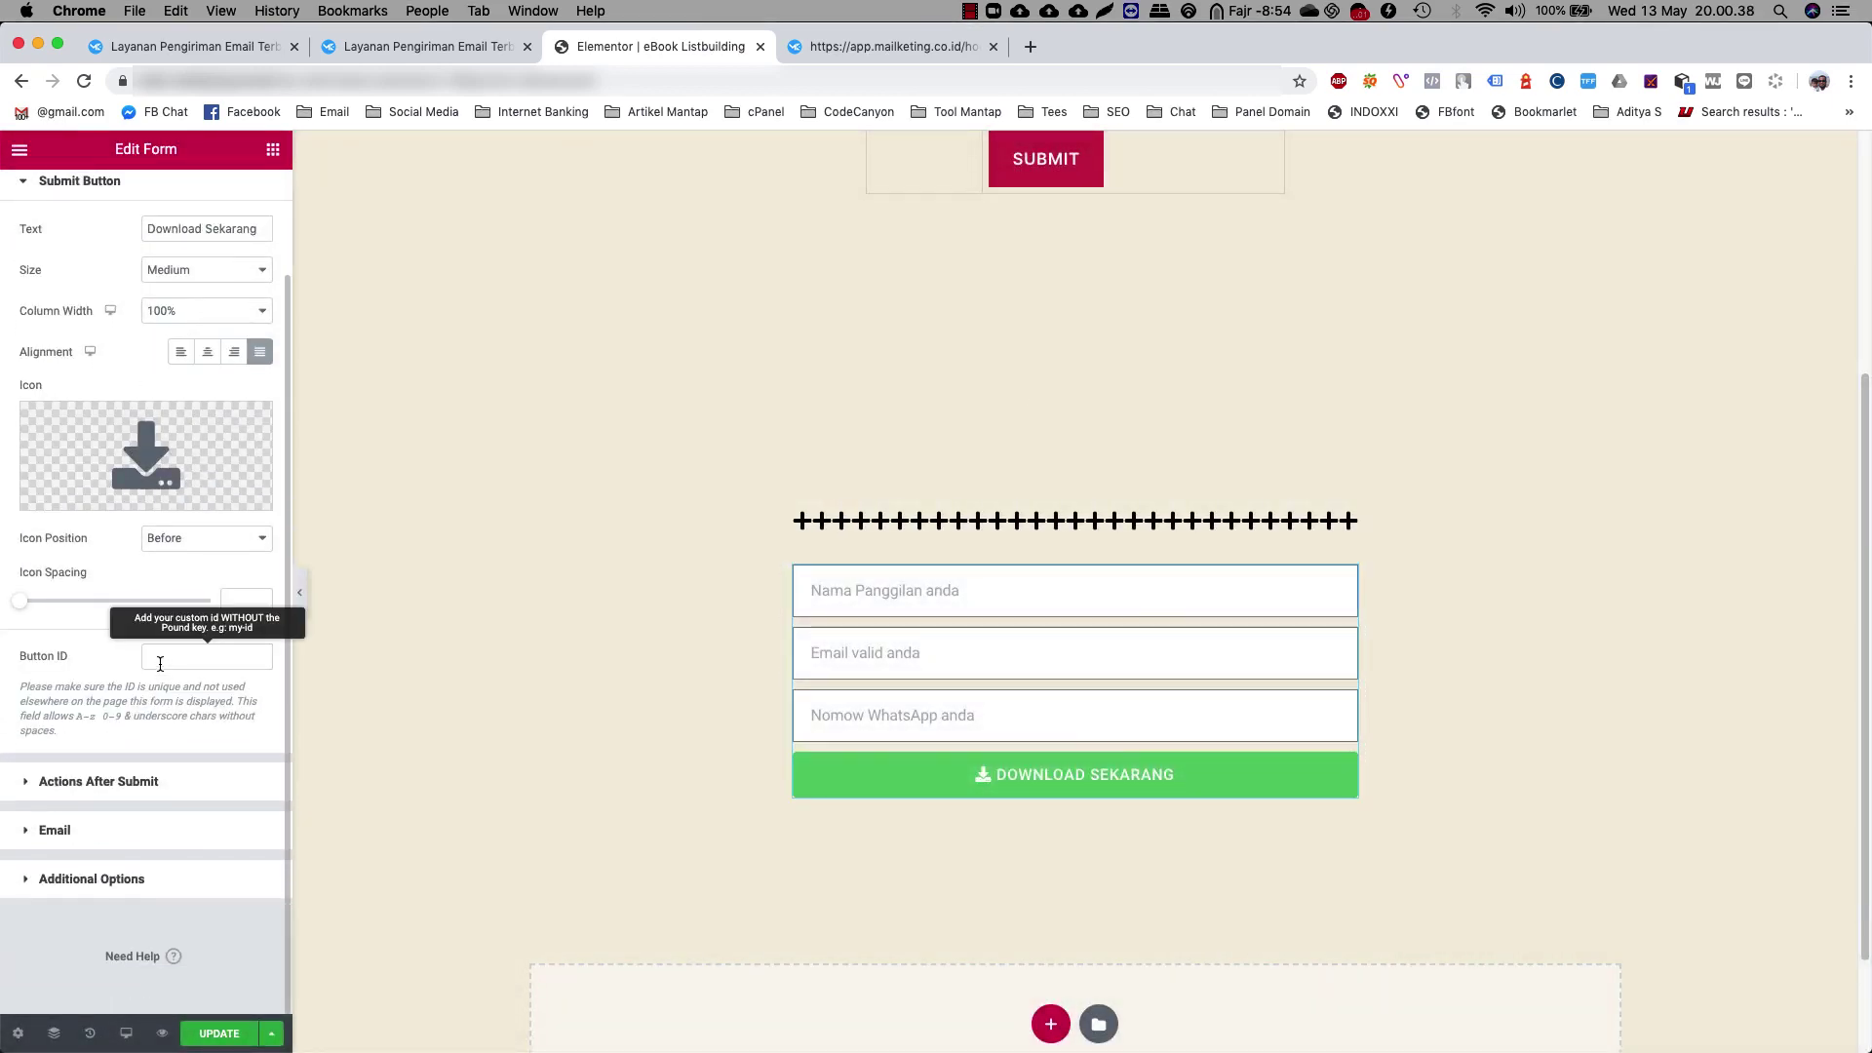
click(100, 783)
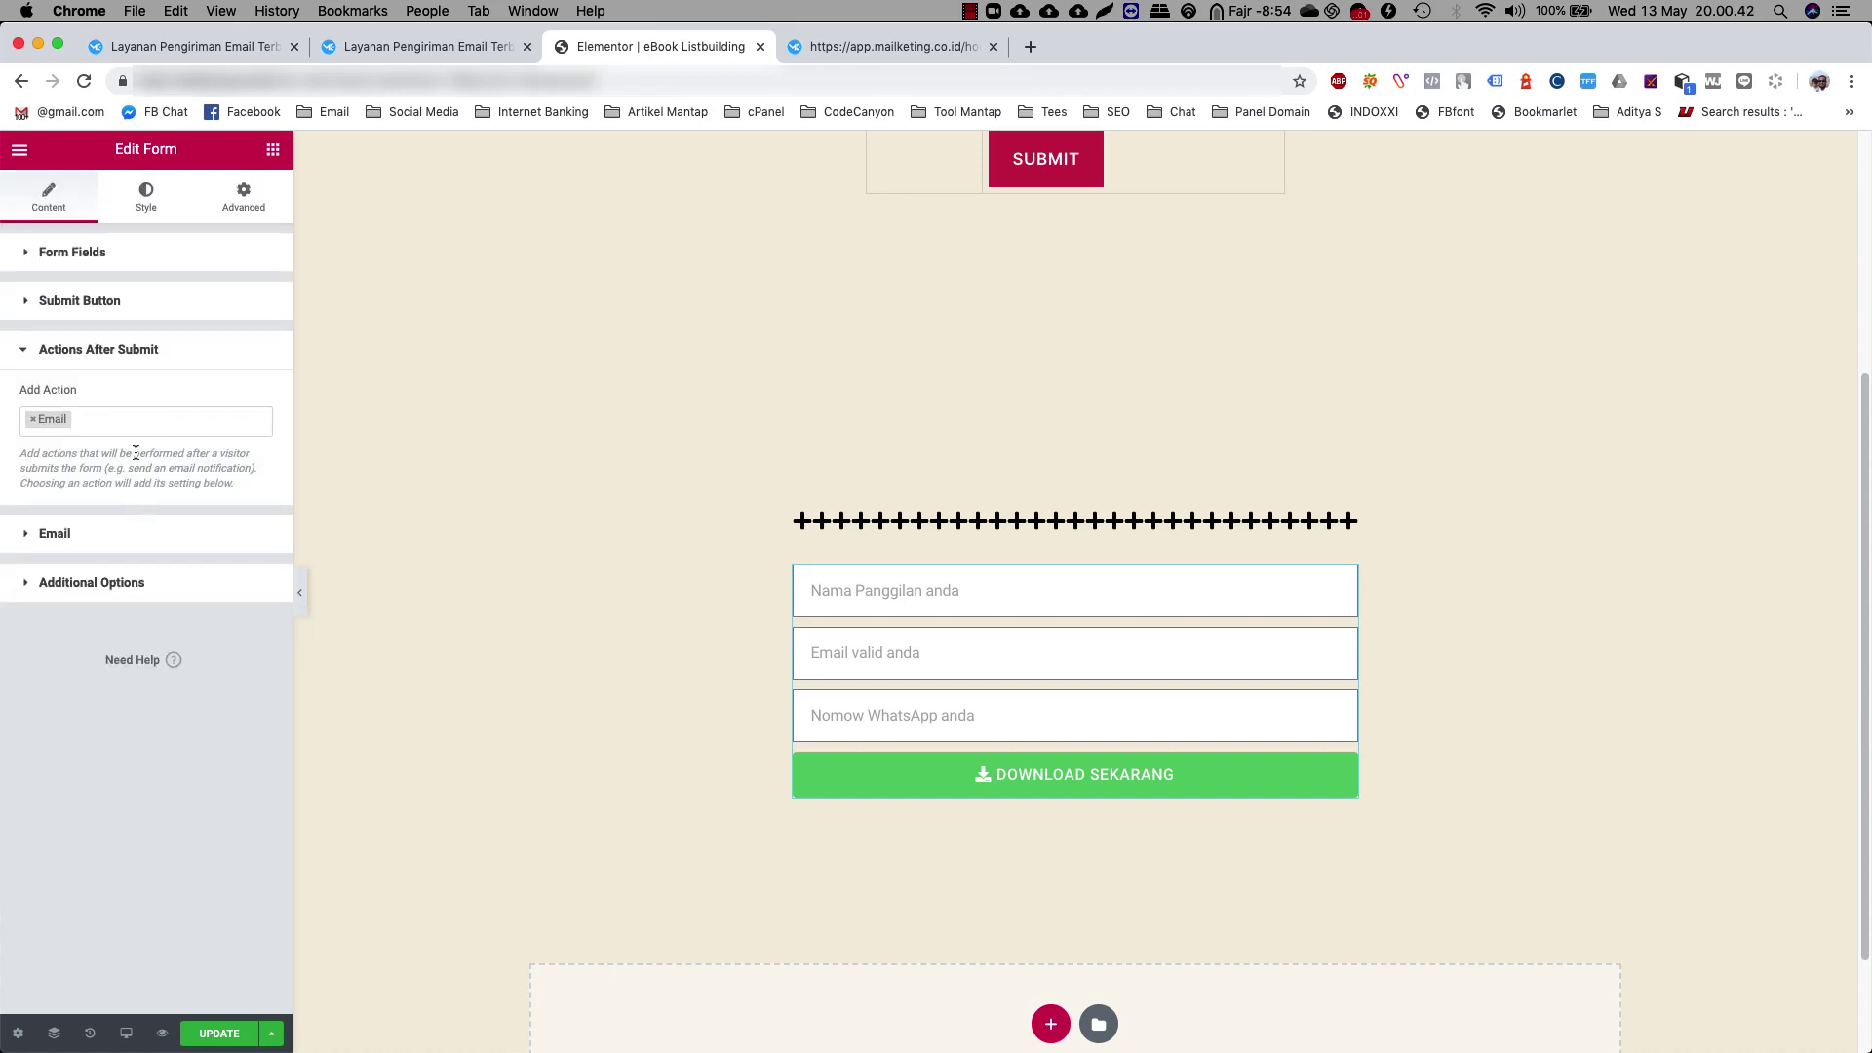
click(140, 420)
key(BackSpace)
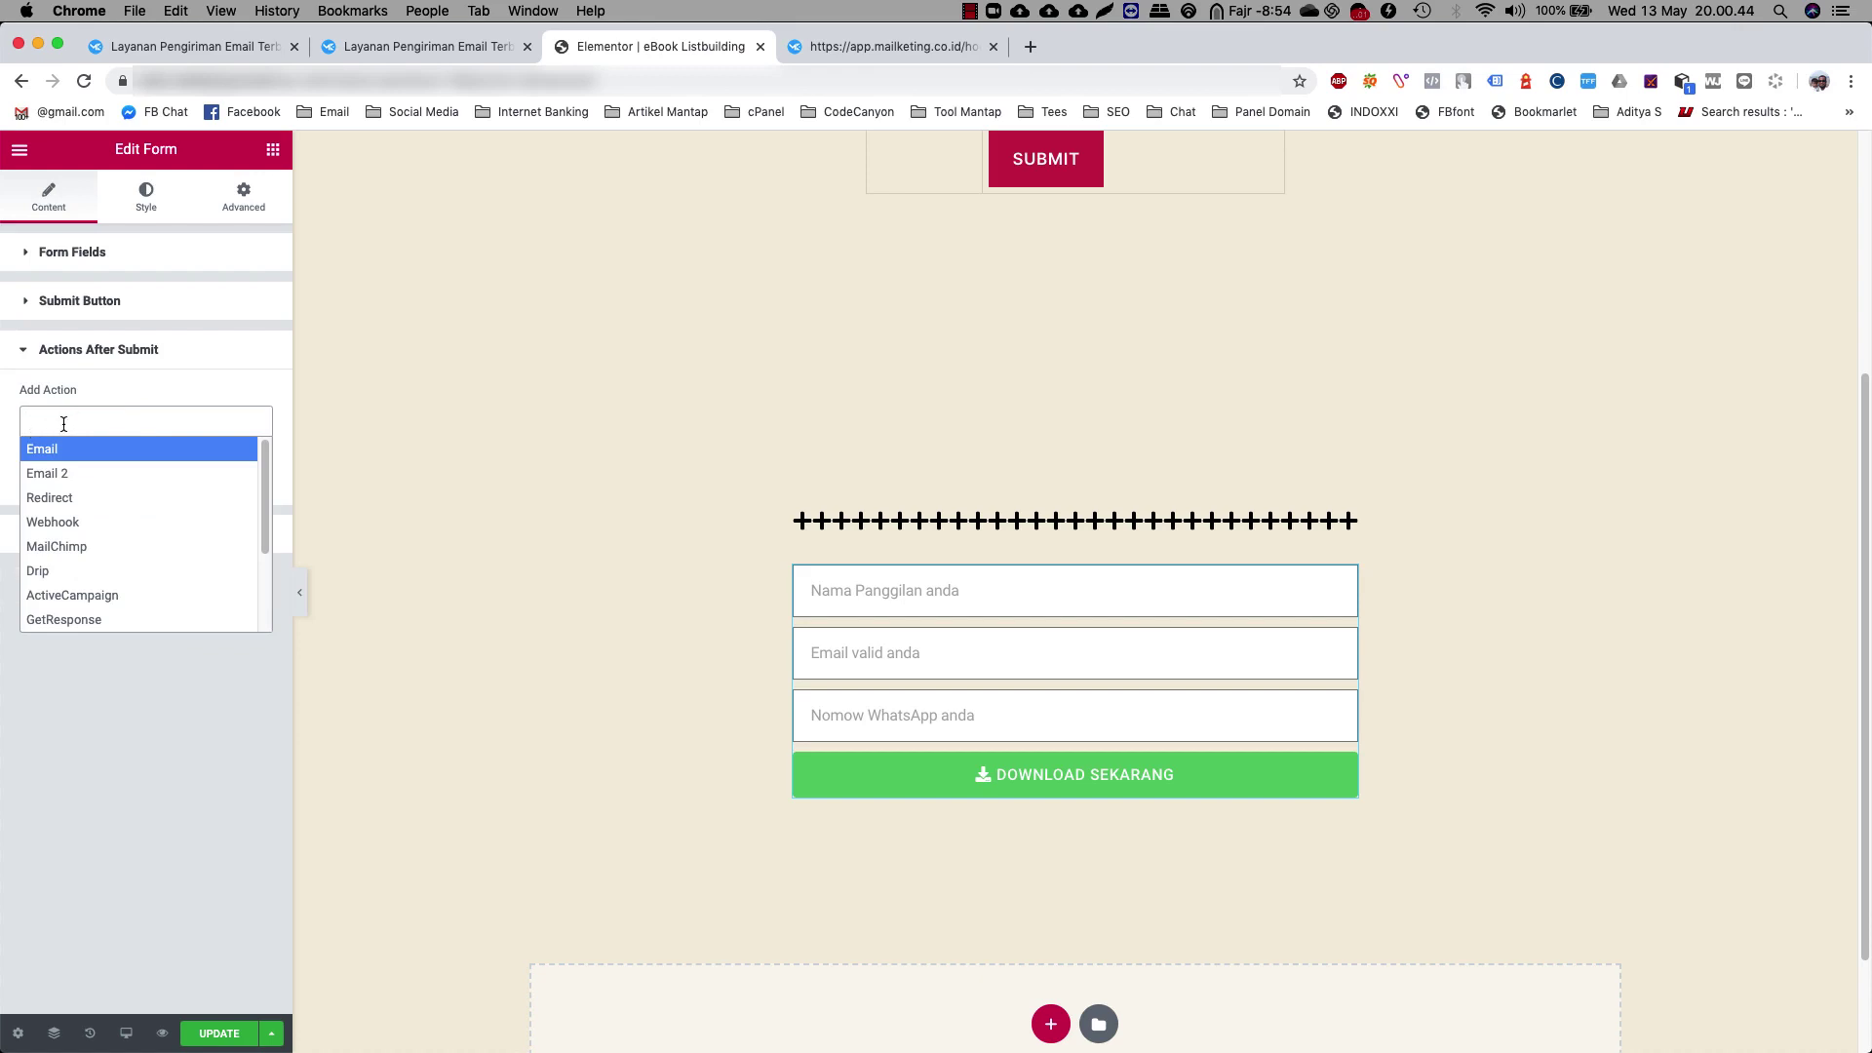
click(77, 419)
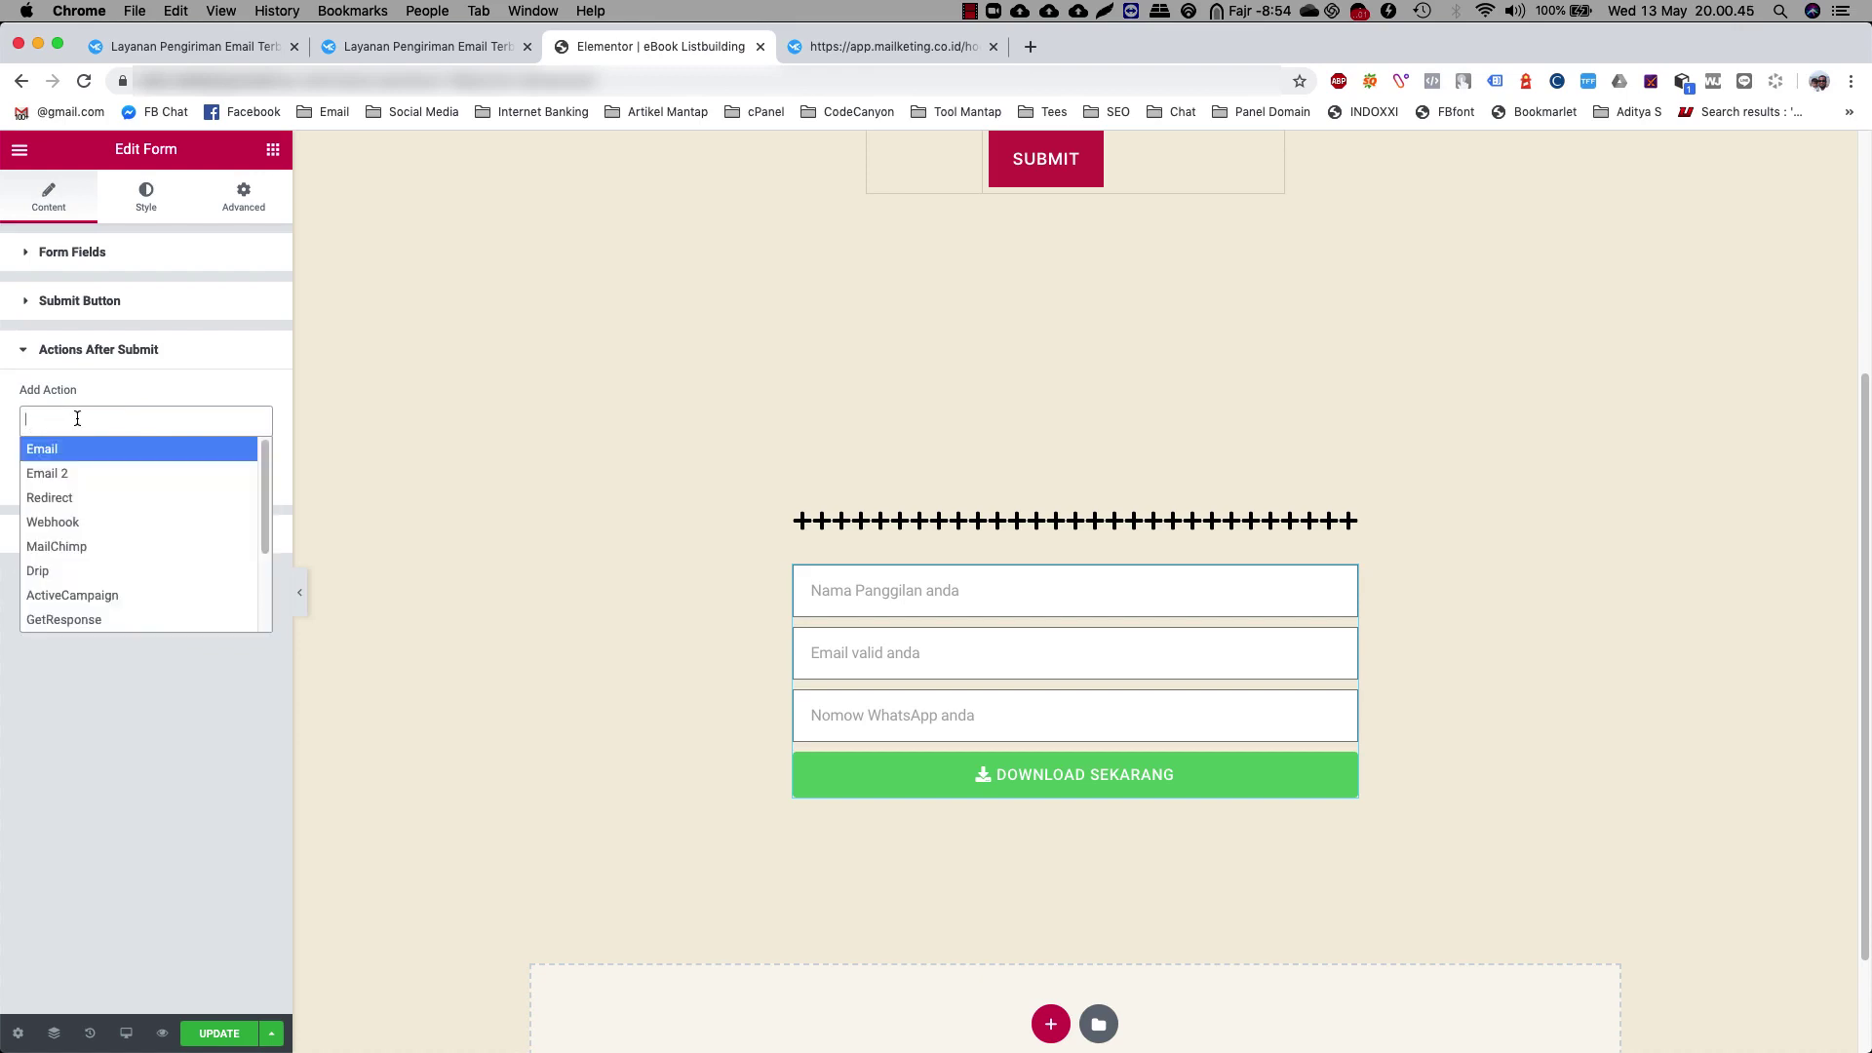
click(90, 524)
click(126, 420)
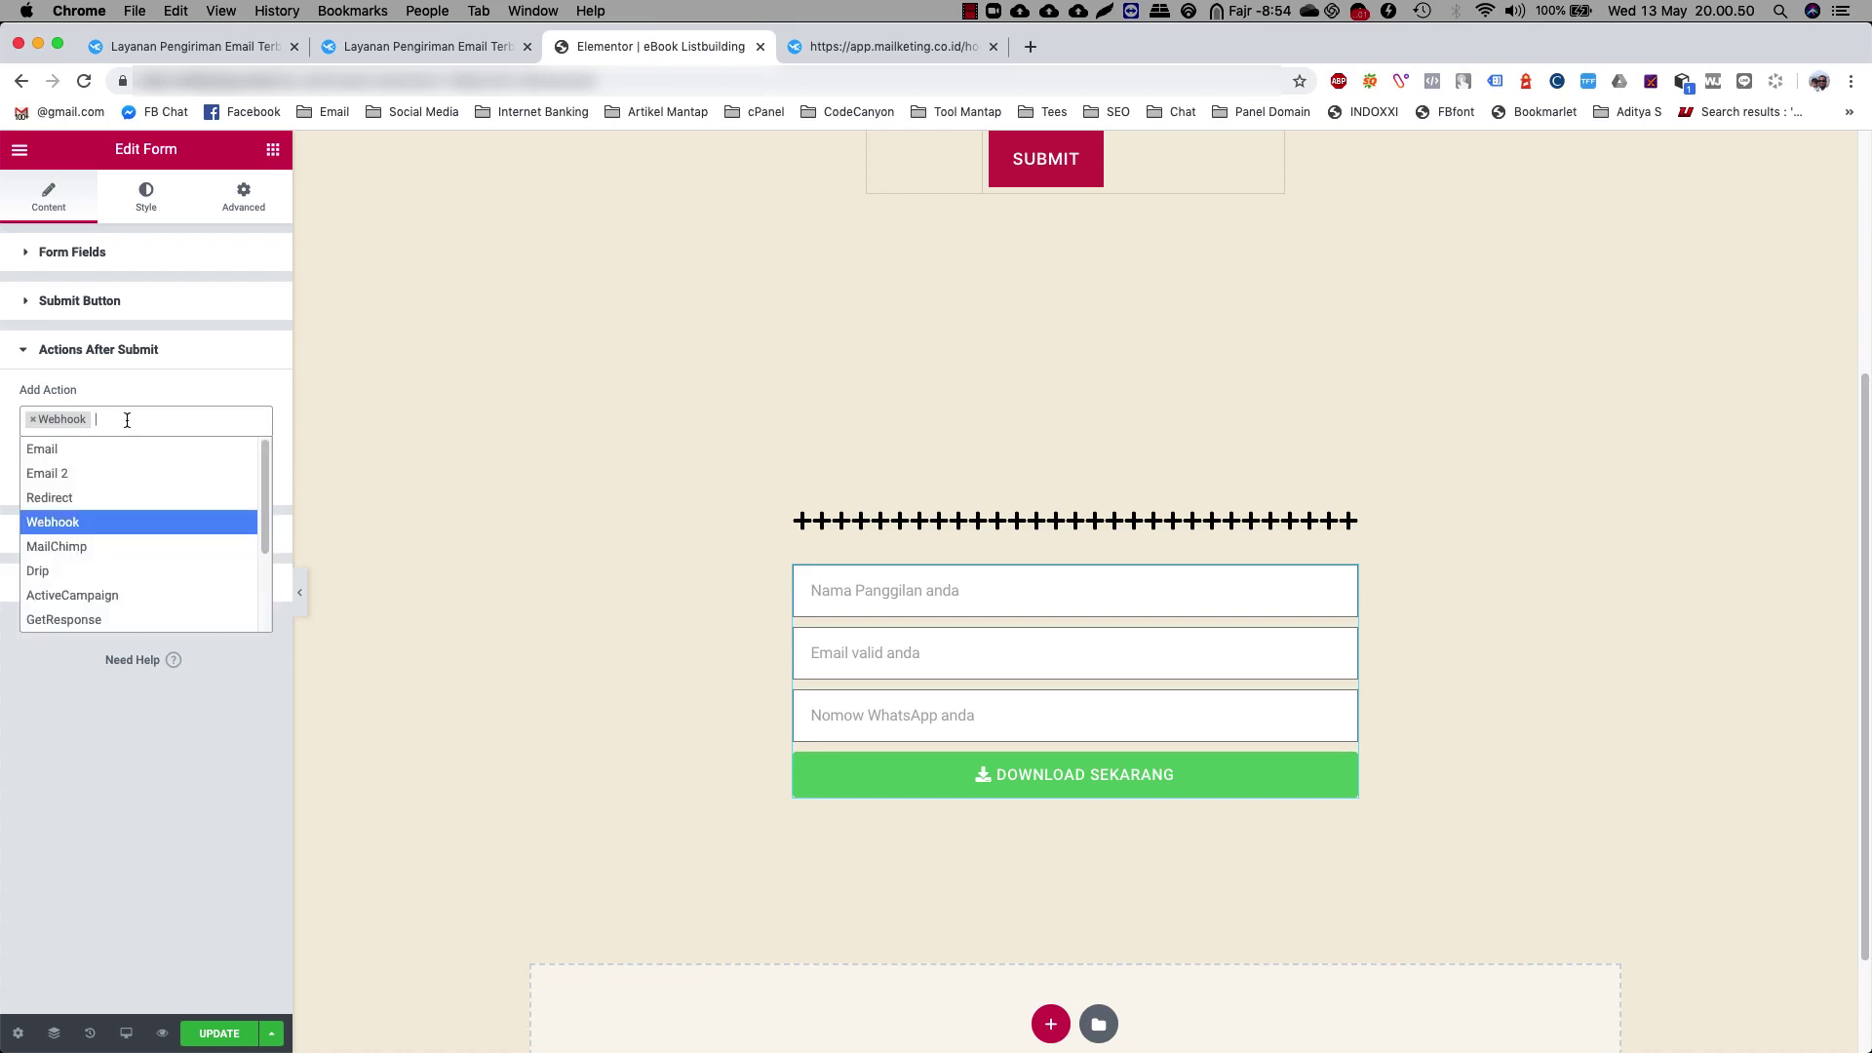
click(120, 494)
click(180, 421)
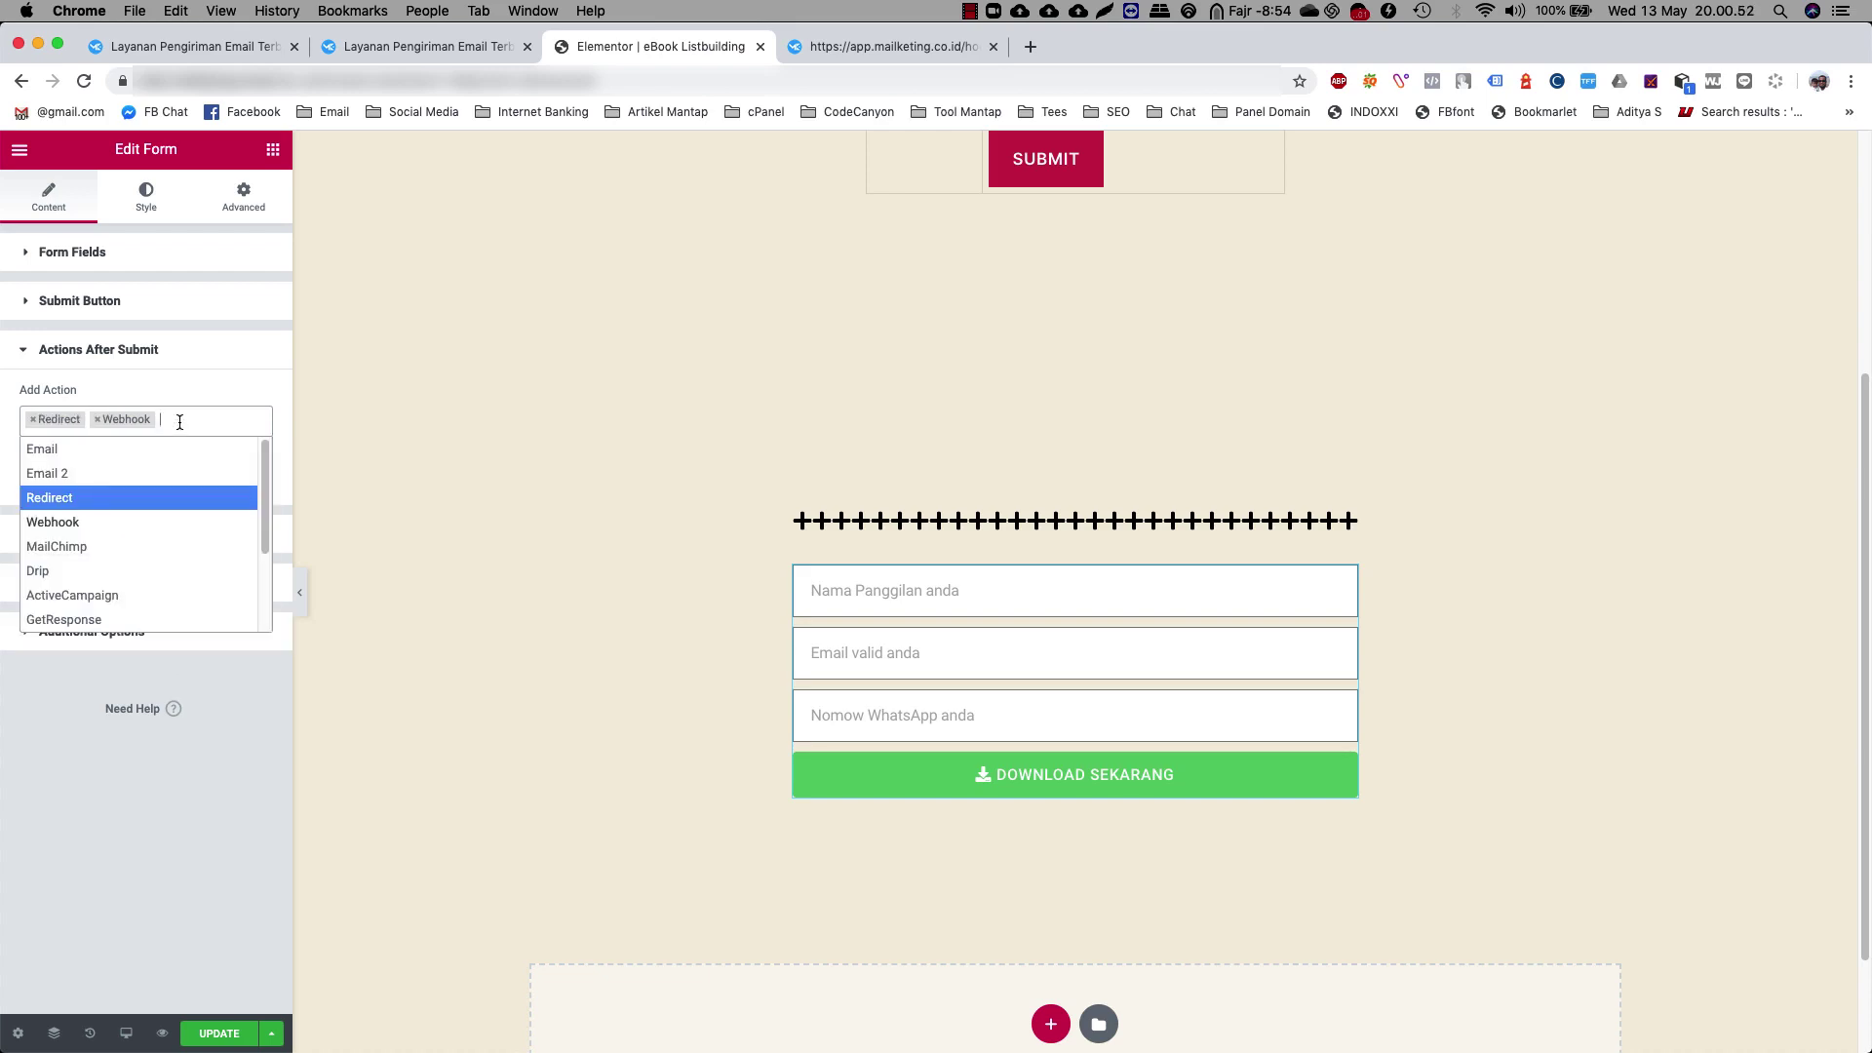
click(182, 388)
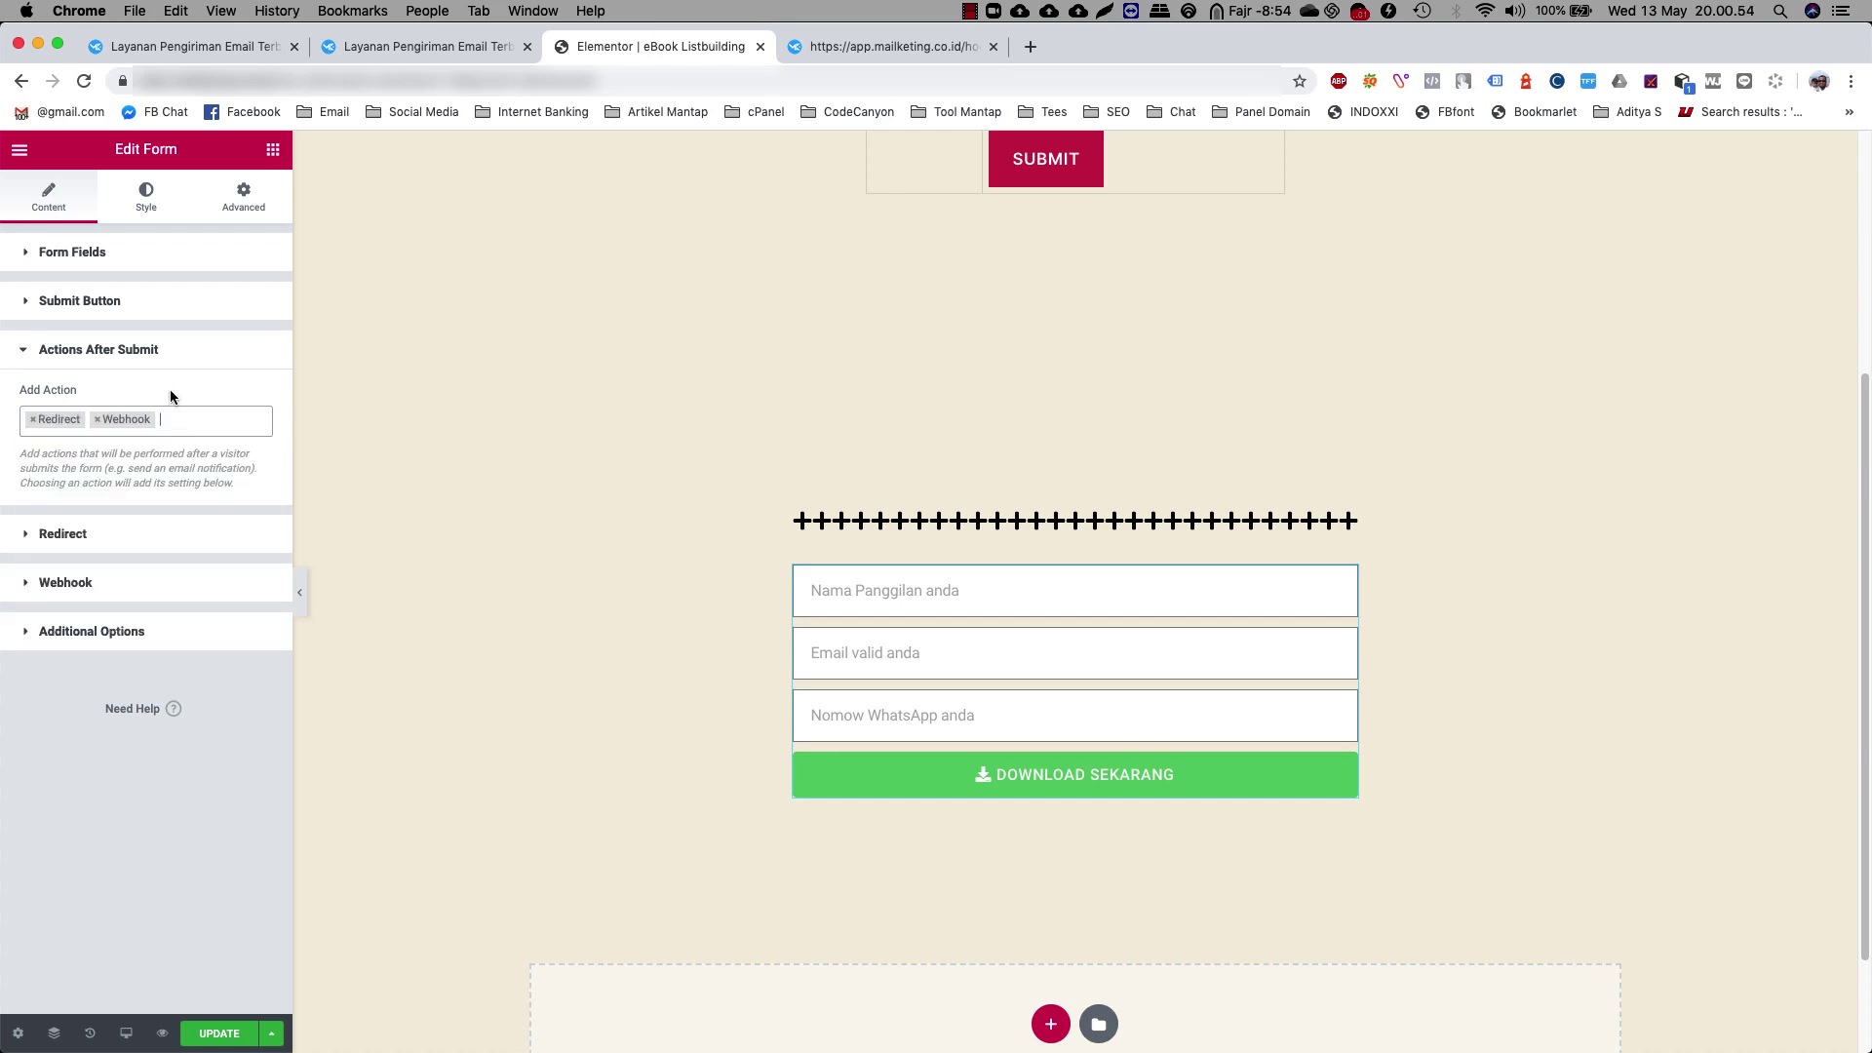
click(84, 532)
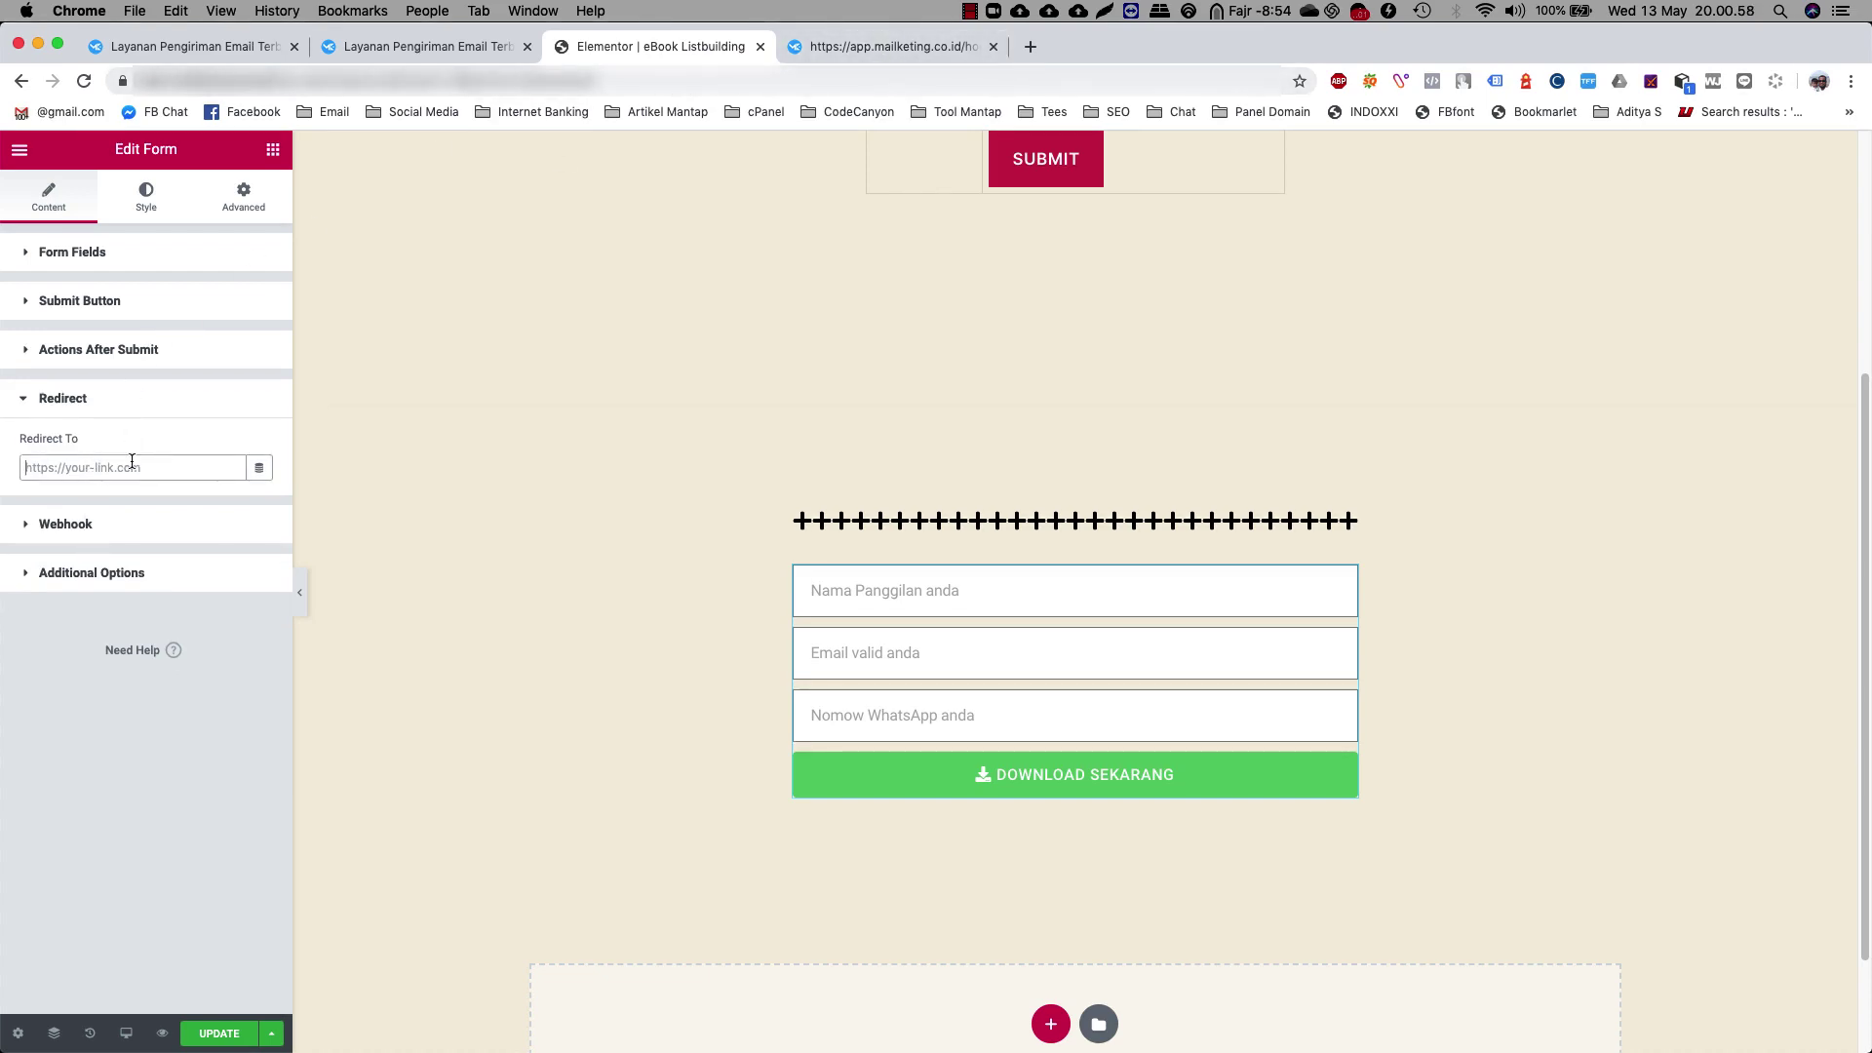
text(https://)
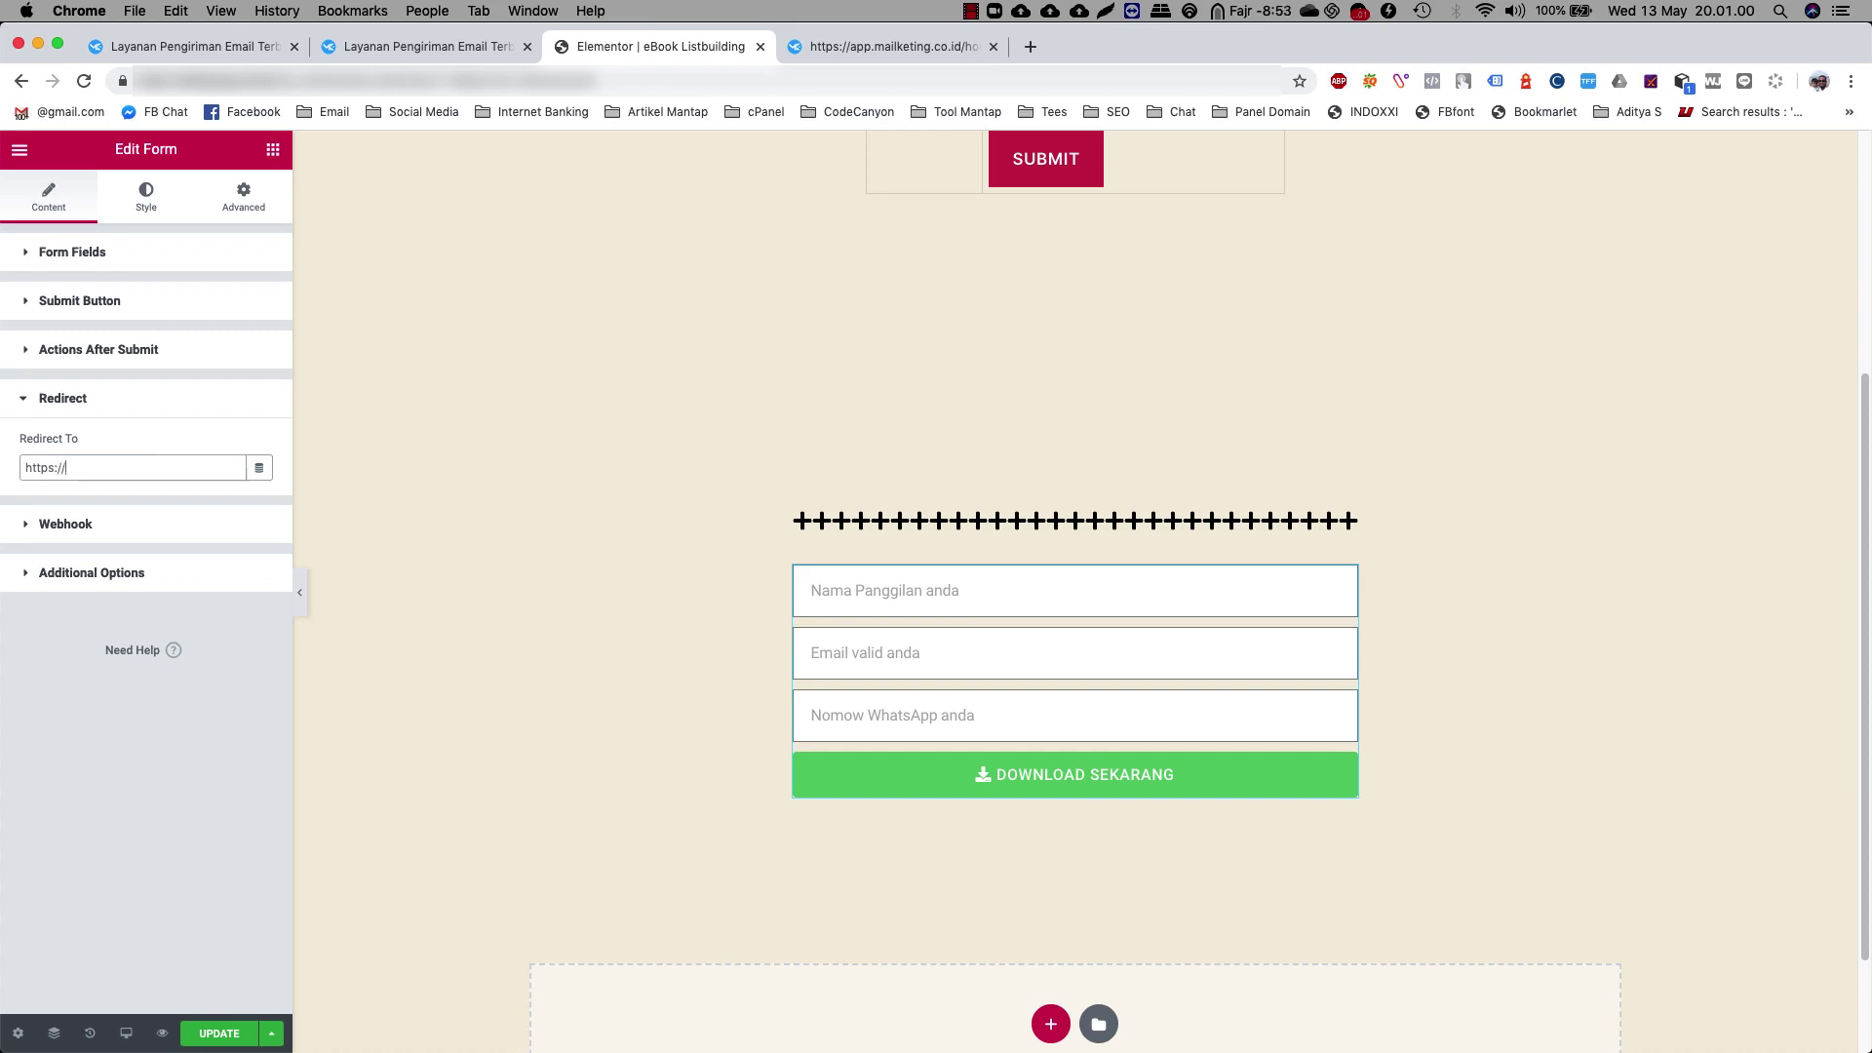
text(zulfianto.id/thankyou)
click(143, 441)
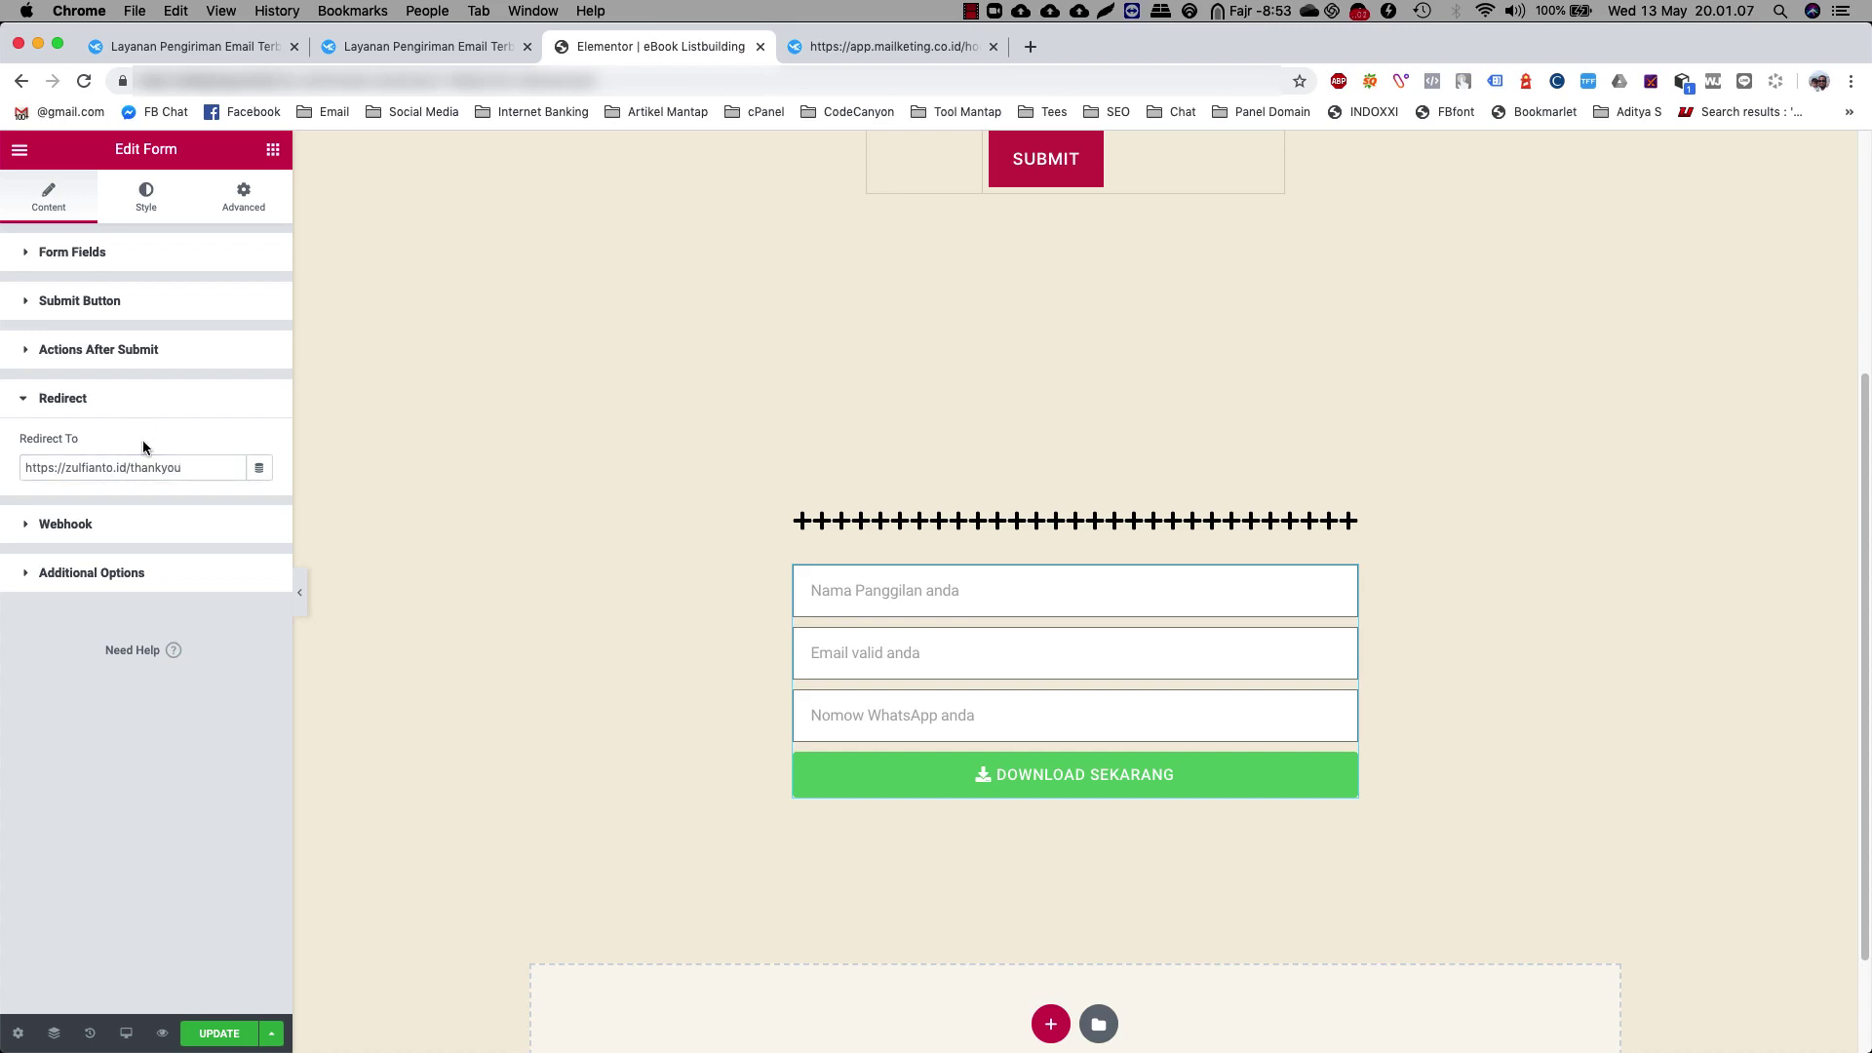
click(64, 525)
click(99, 530)
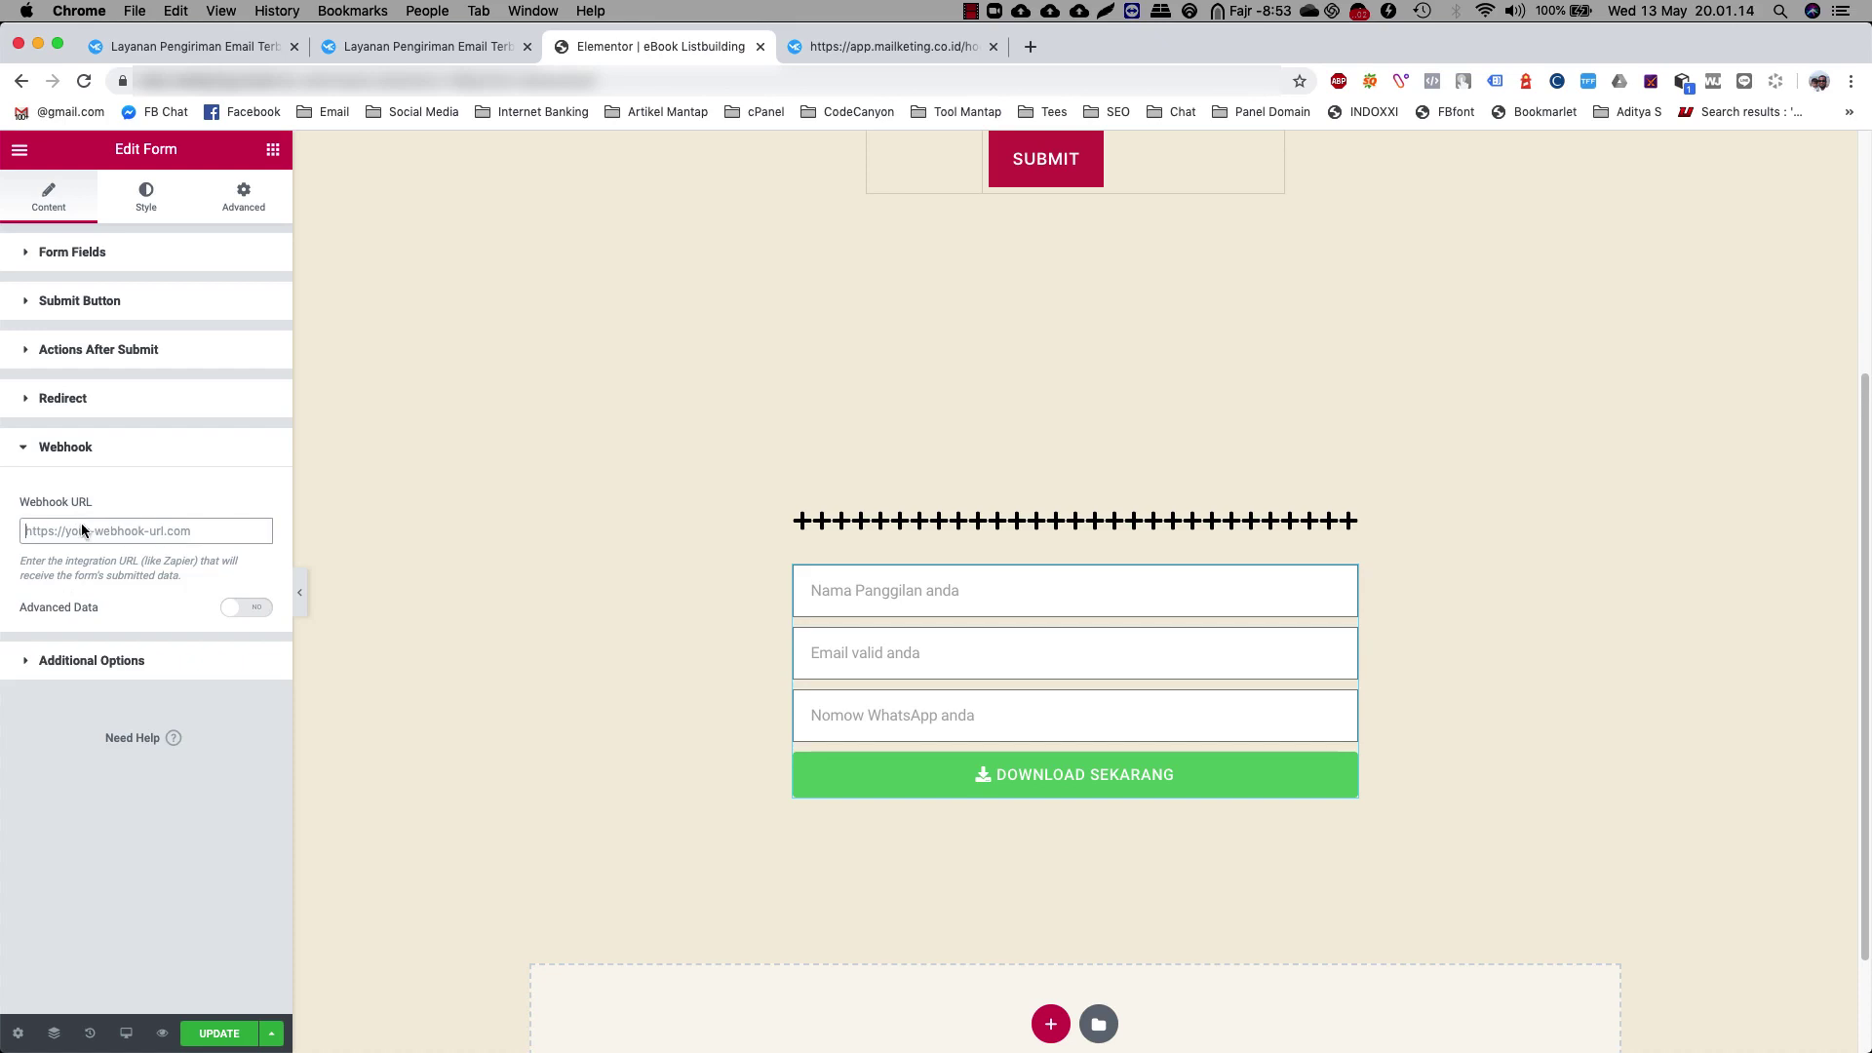
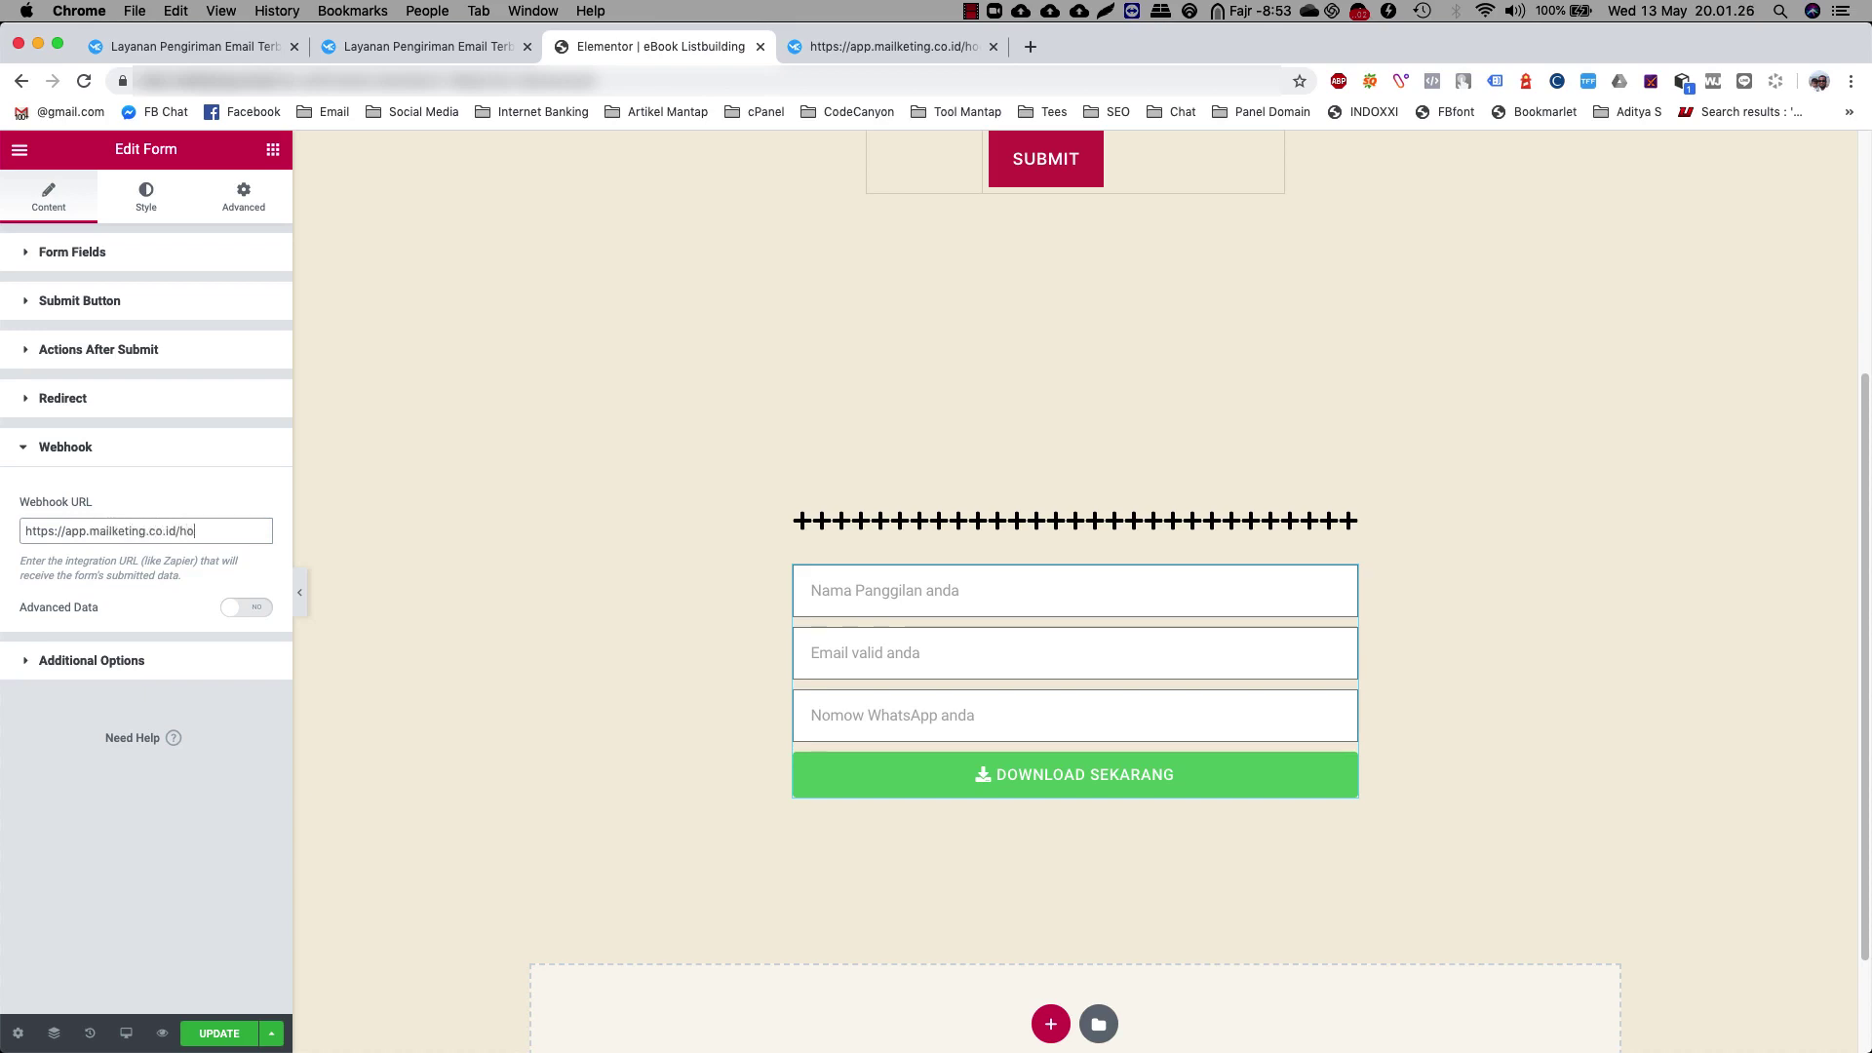
Copy the eBook Listbuilding list ID 1474 from Mailketing's Lists page
click(156, 39)
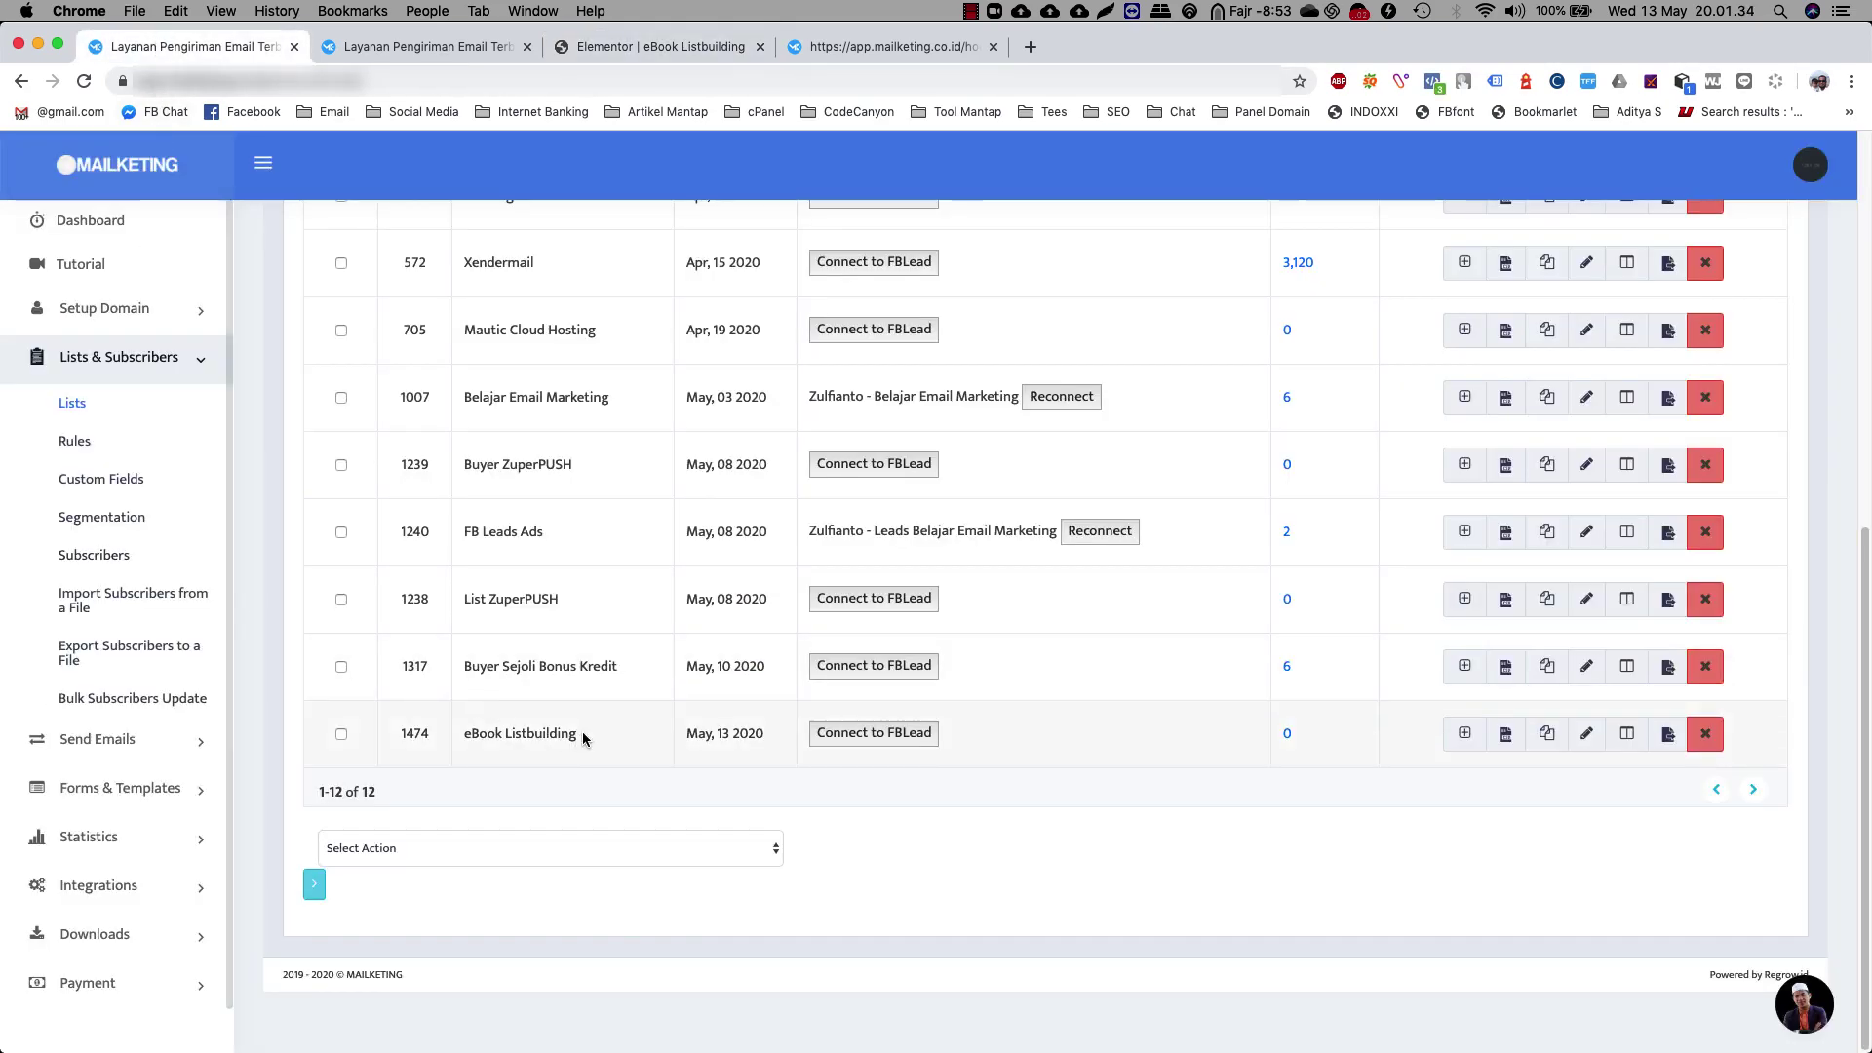
drag(578, 733, 400, 733)
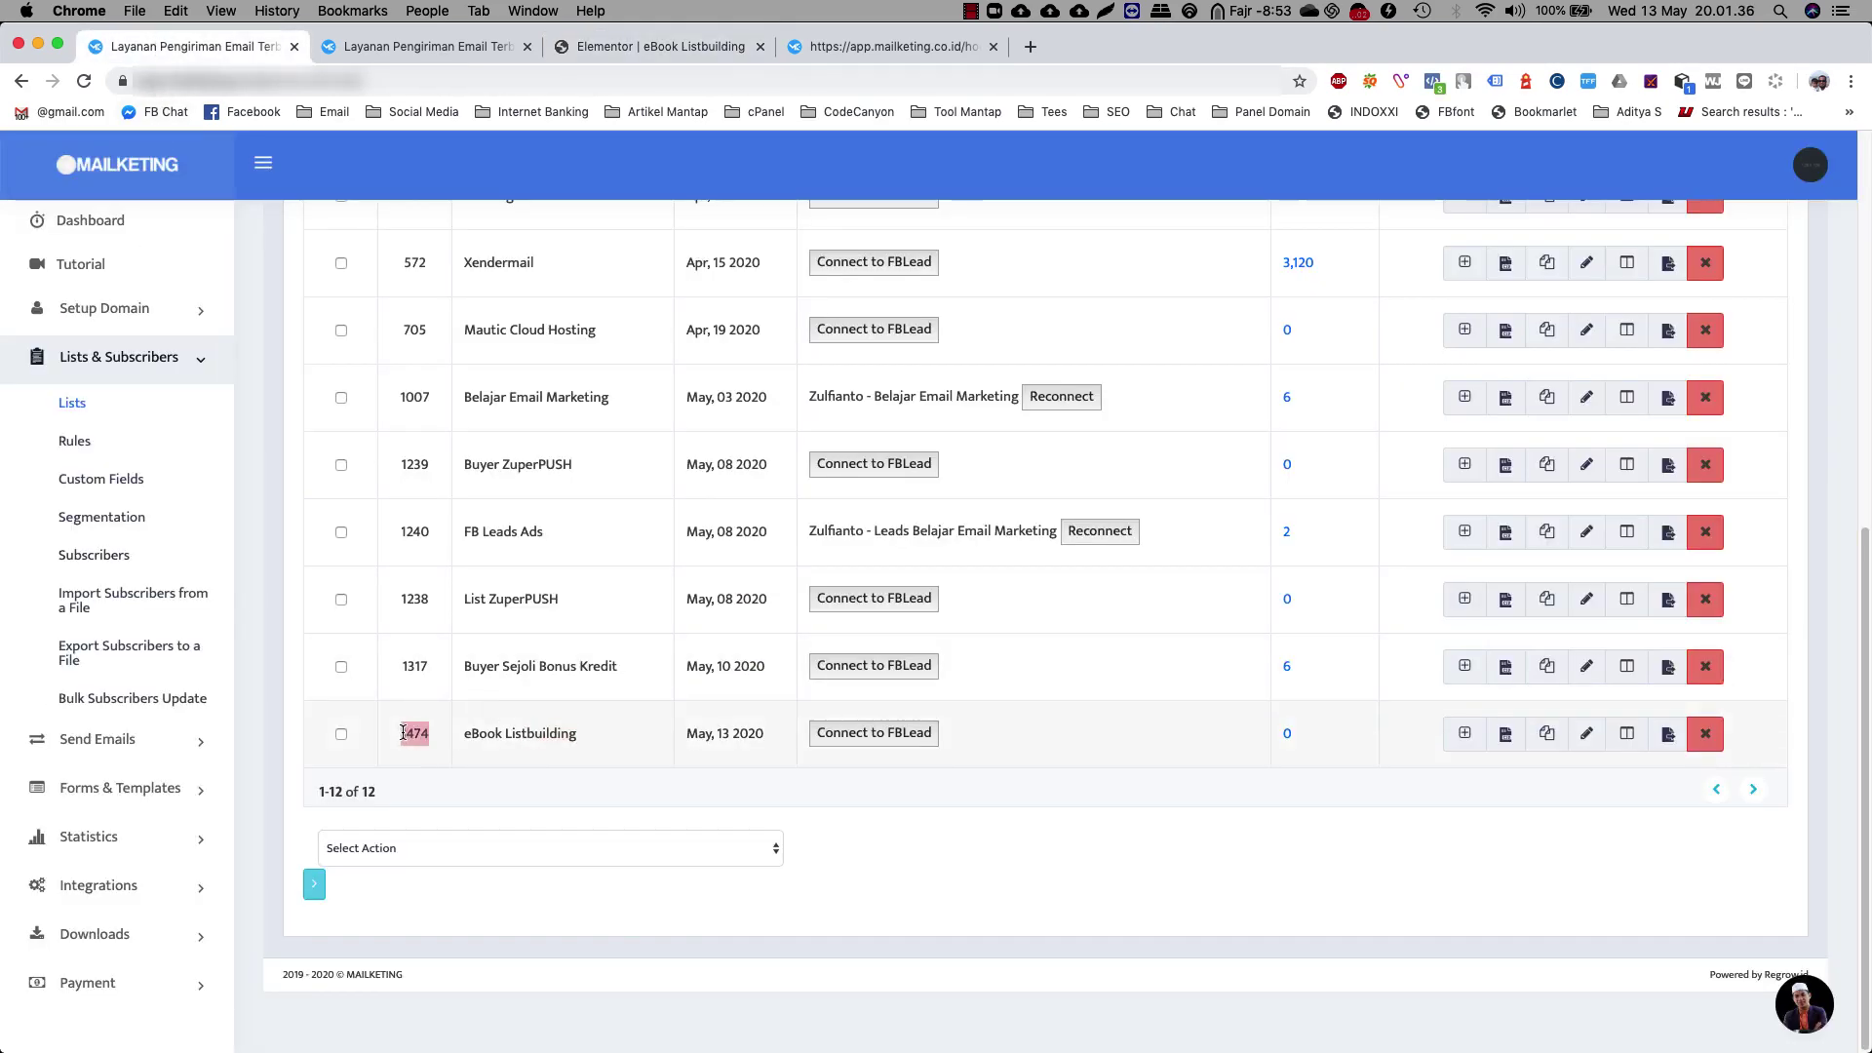
right_click(401, 731)
click(444, 775)
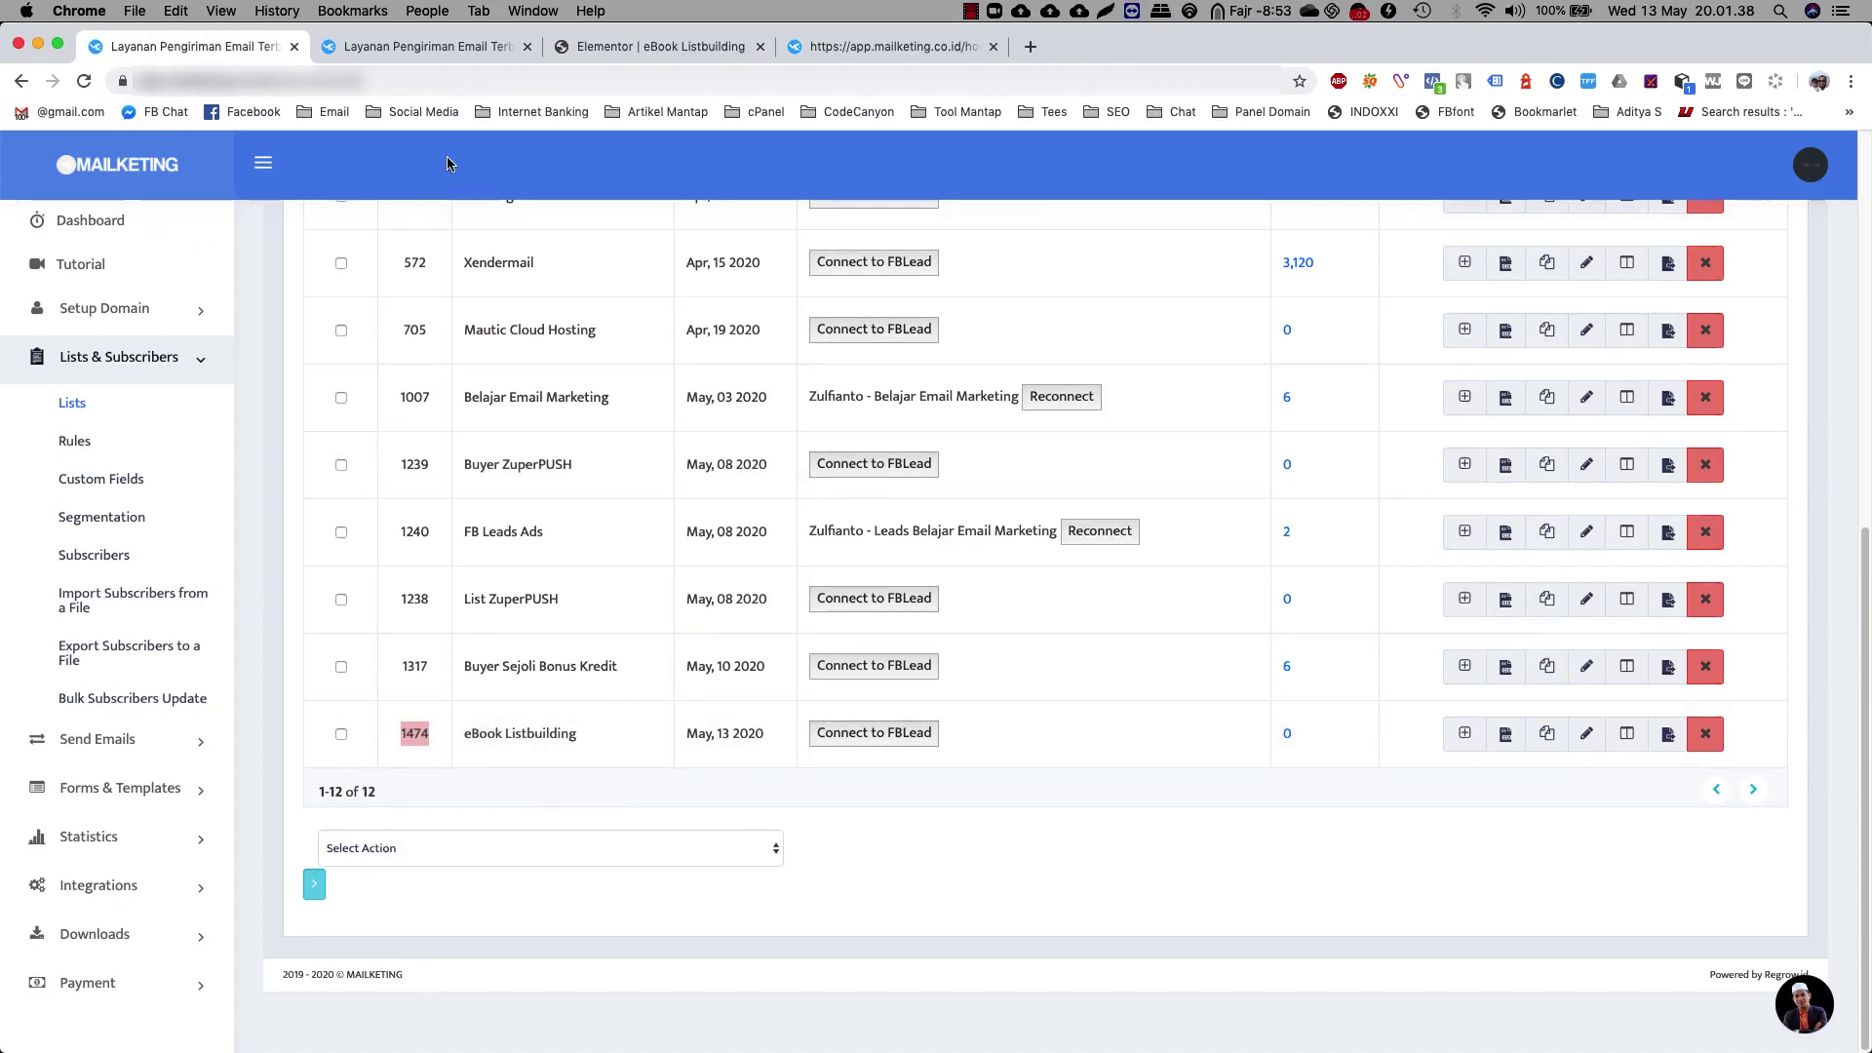
click(634, 46)
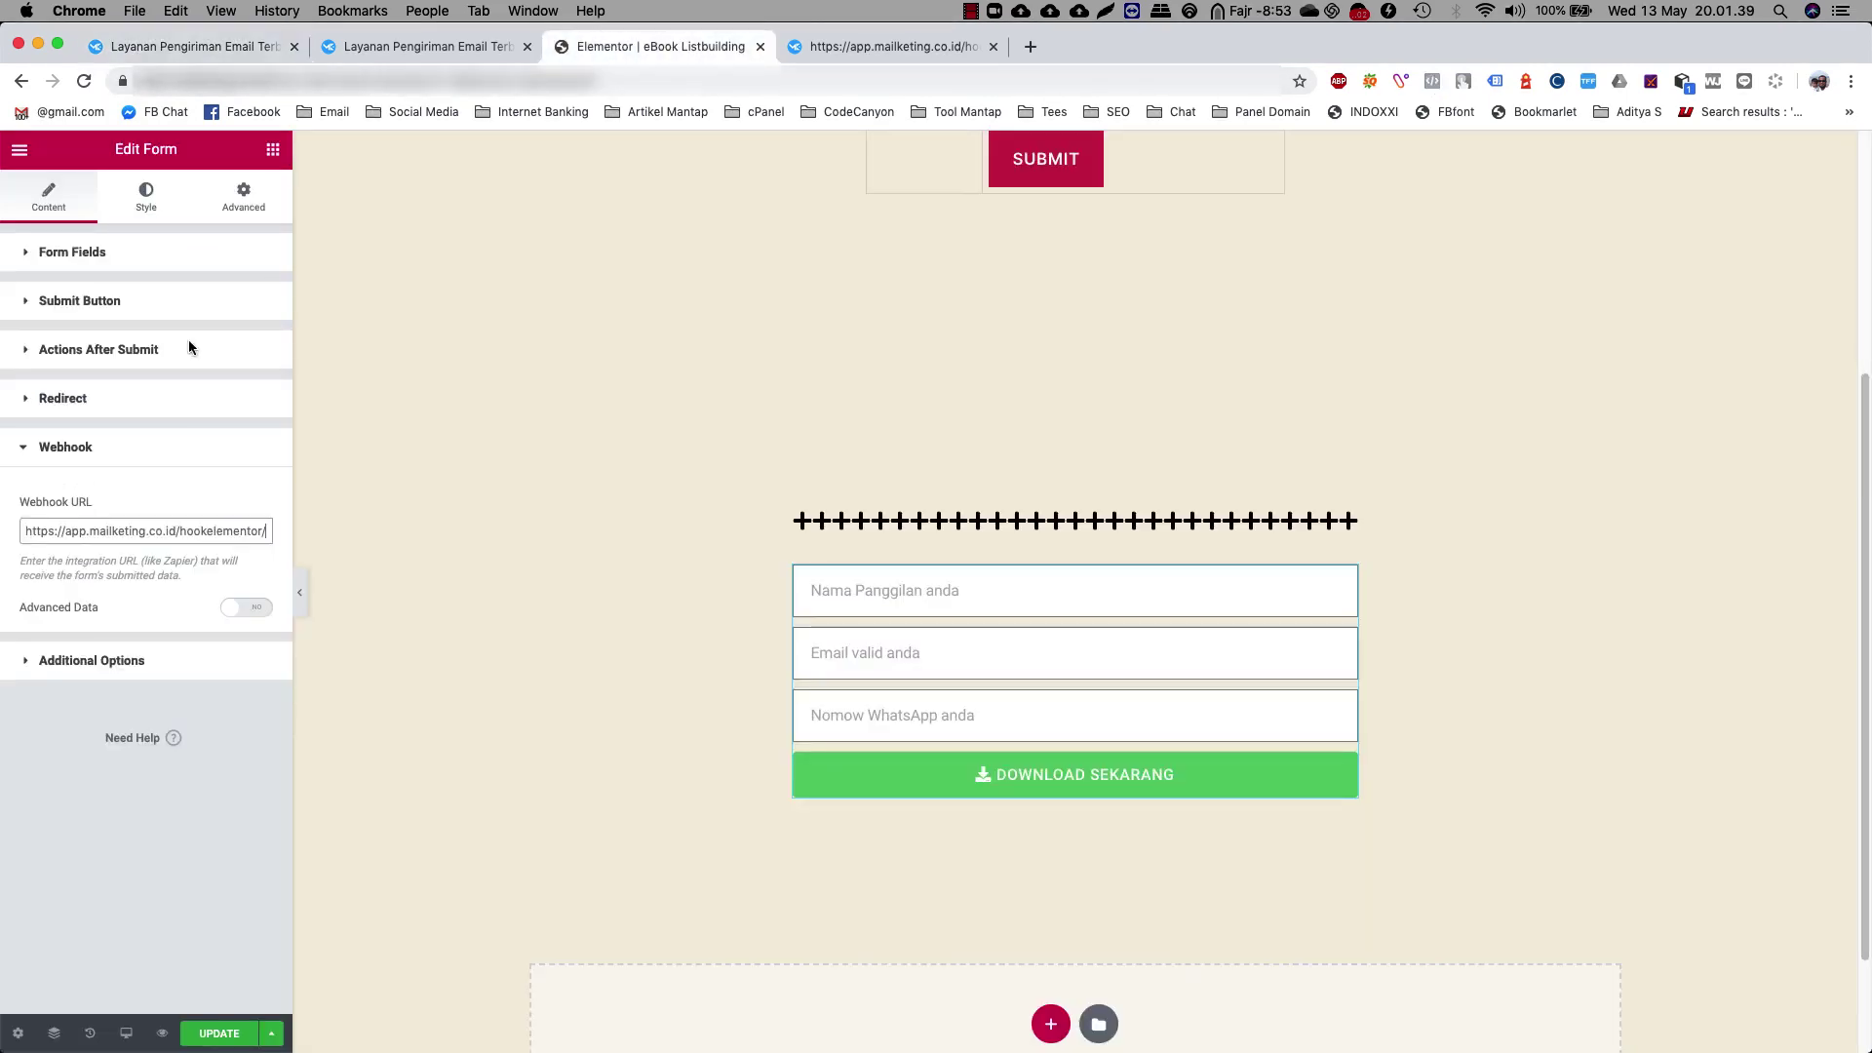
Paste list ID 1474 onto the webhook URL and verify the Redirect and Webhook actions
click(123, 526)
key(super+v)
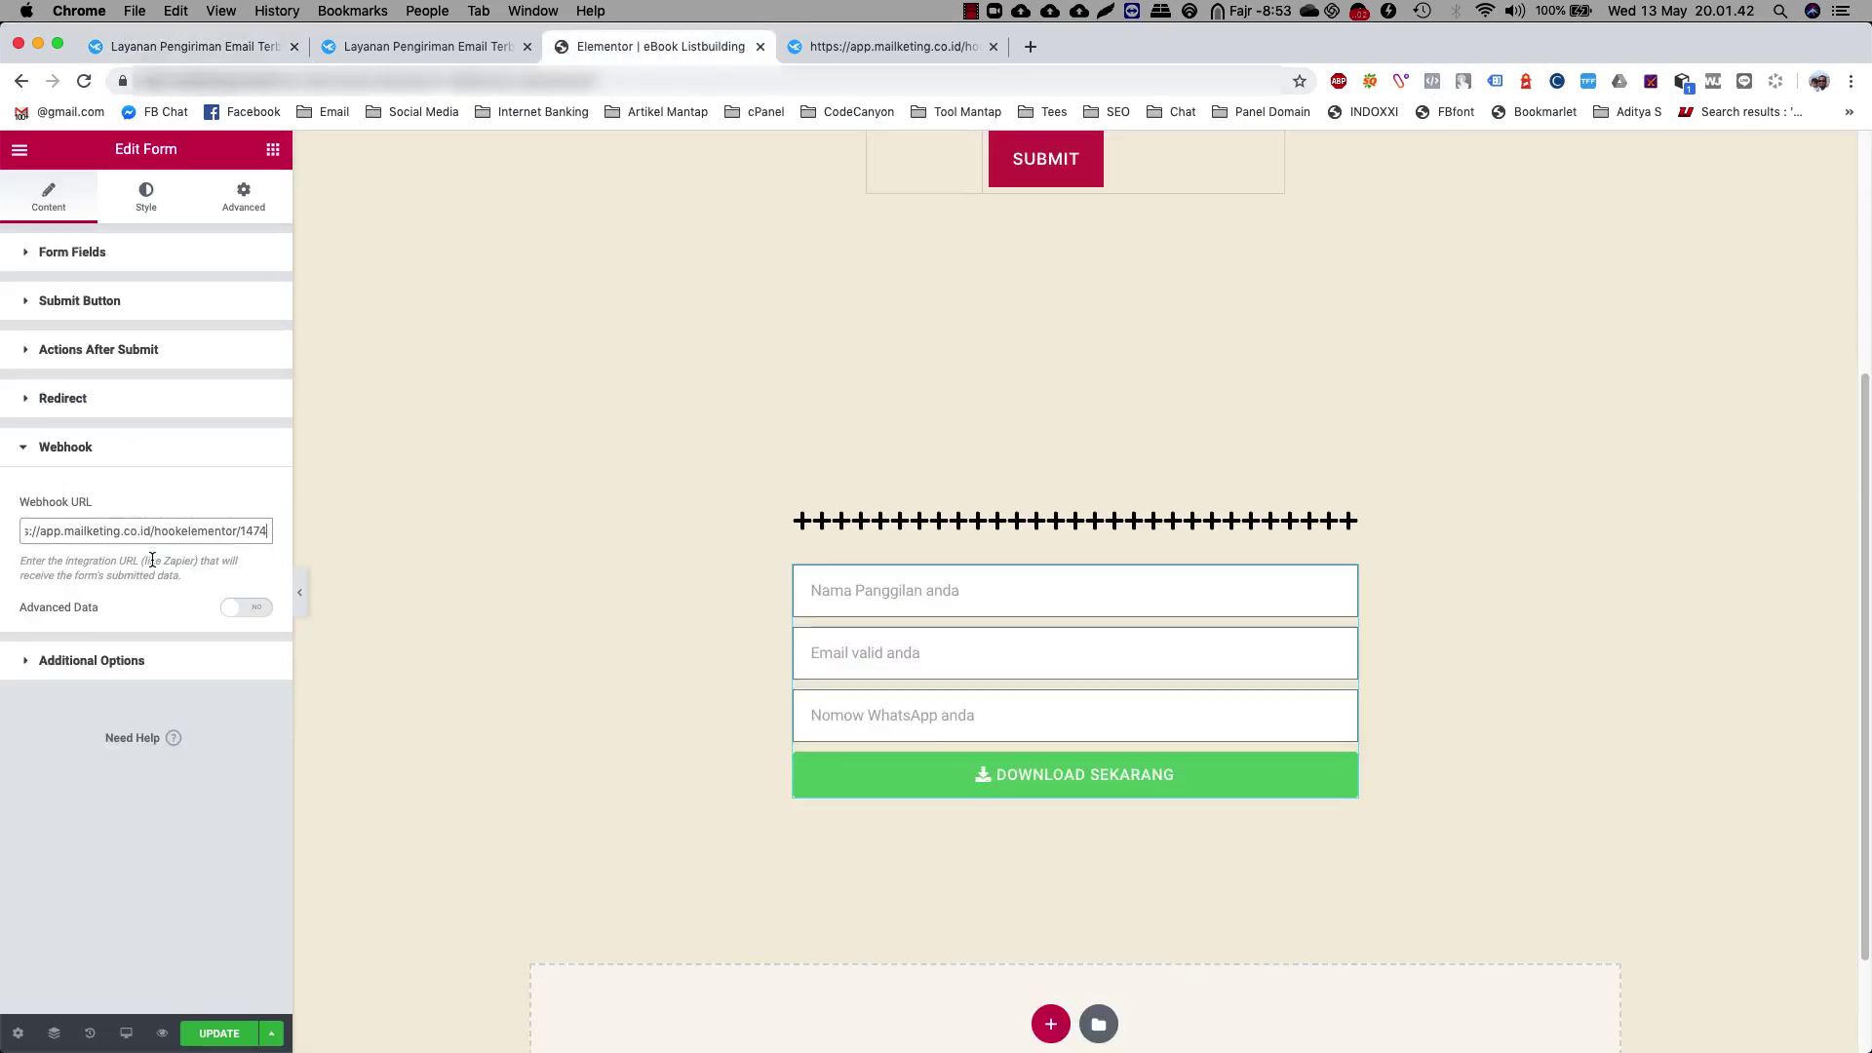
click(151, 558)
click(90, 351)
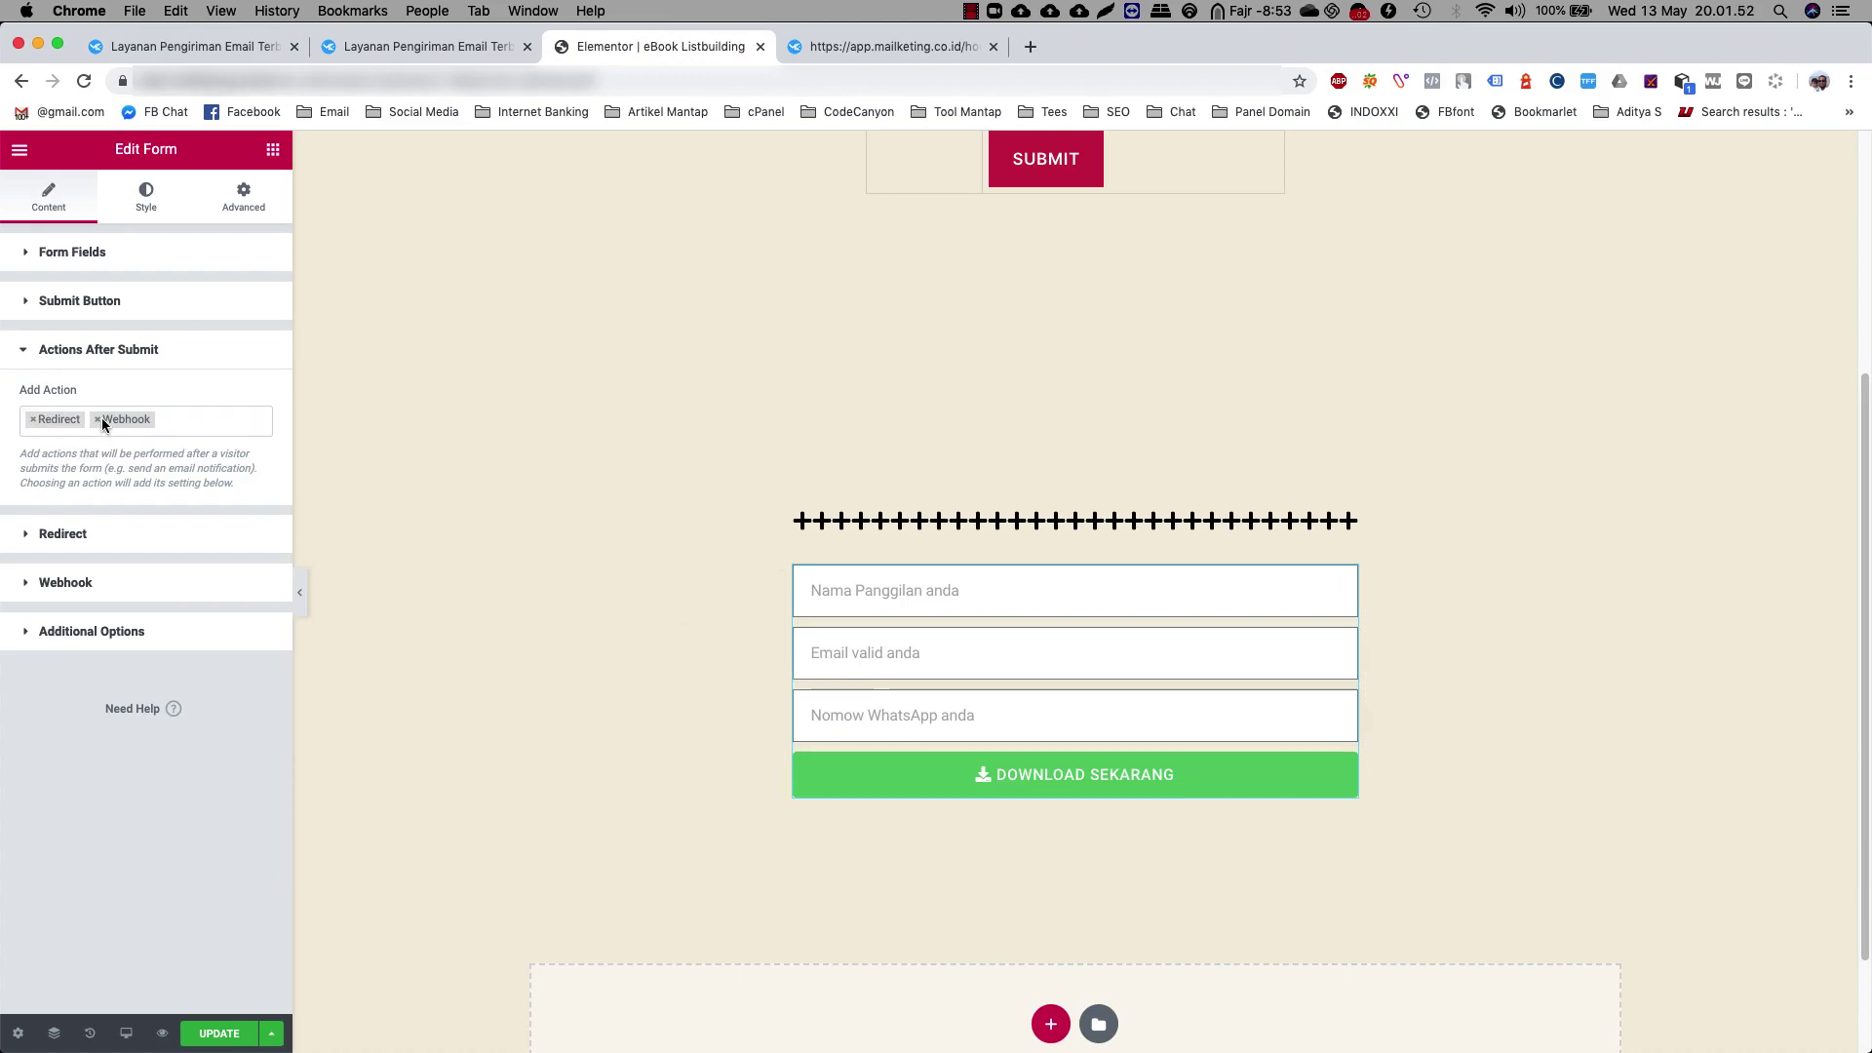
click(95, 585)
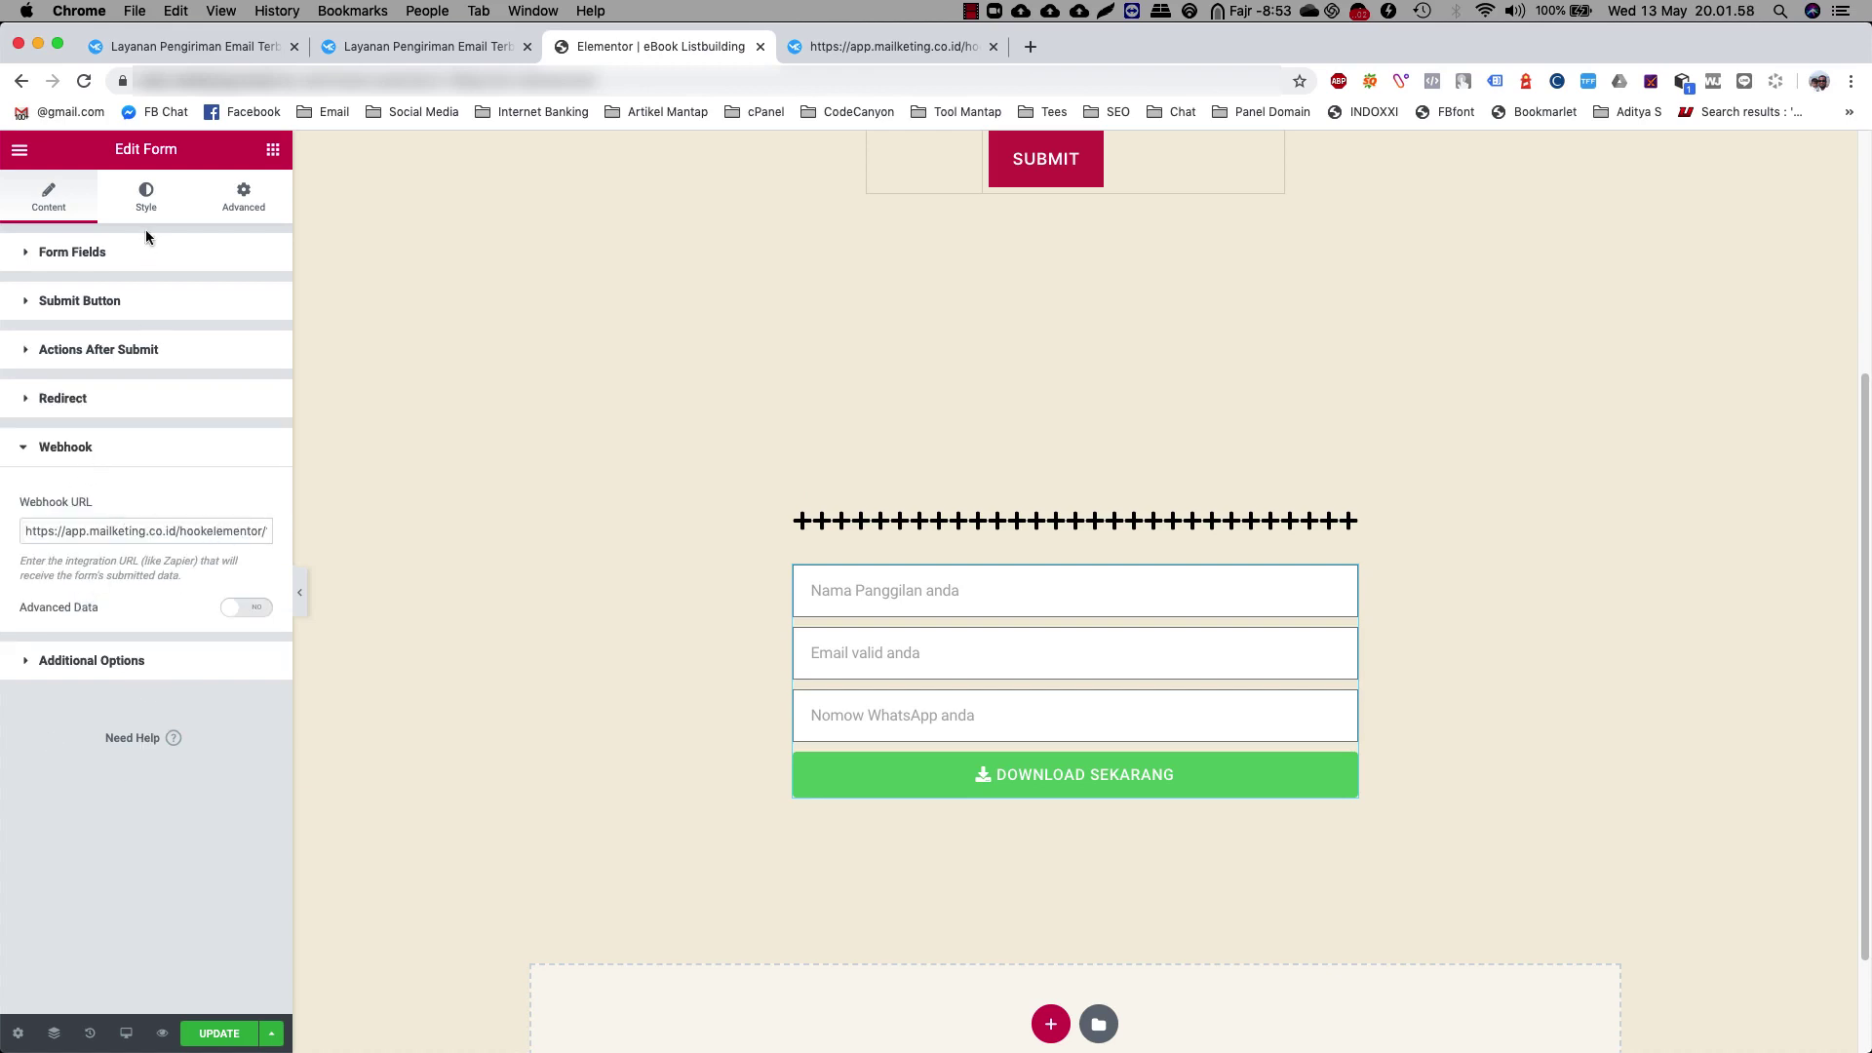
click(146, 195)
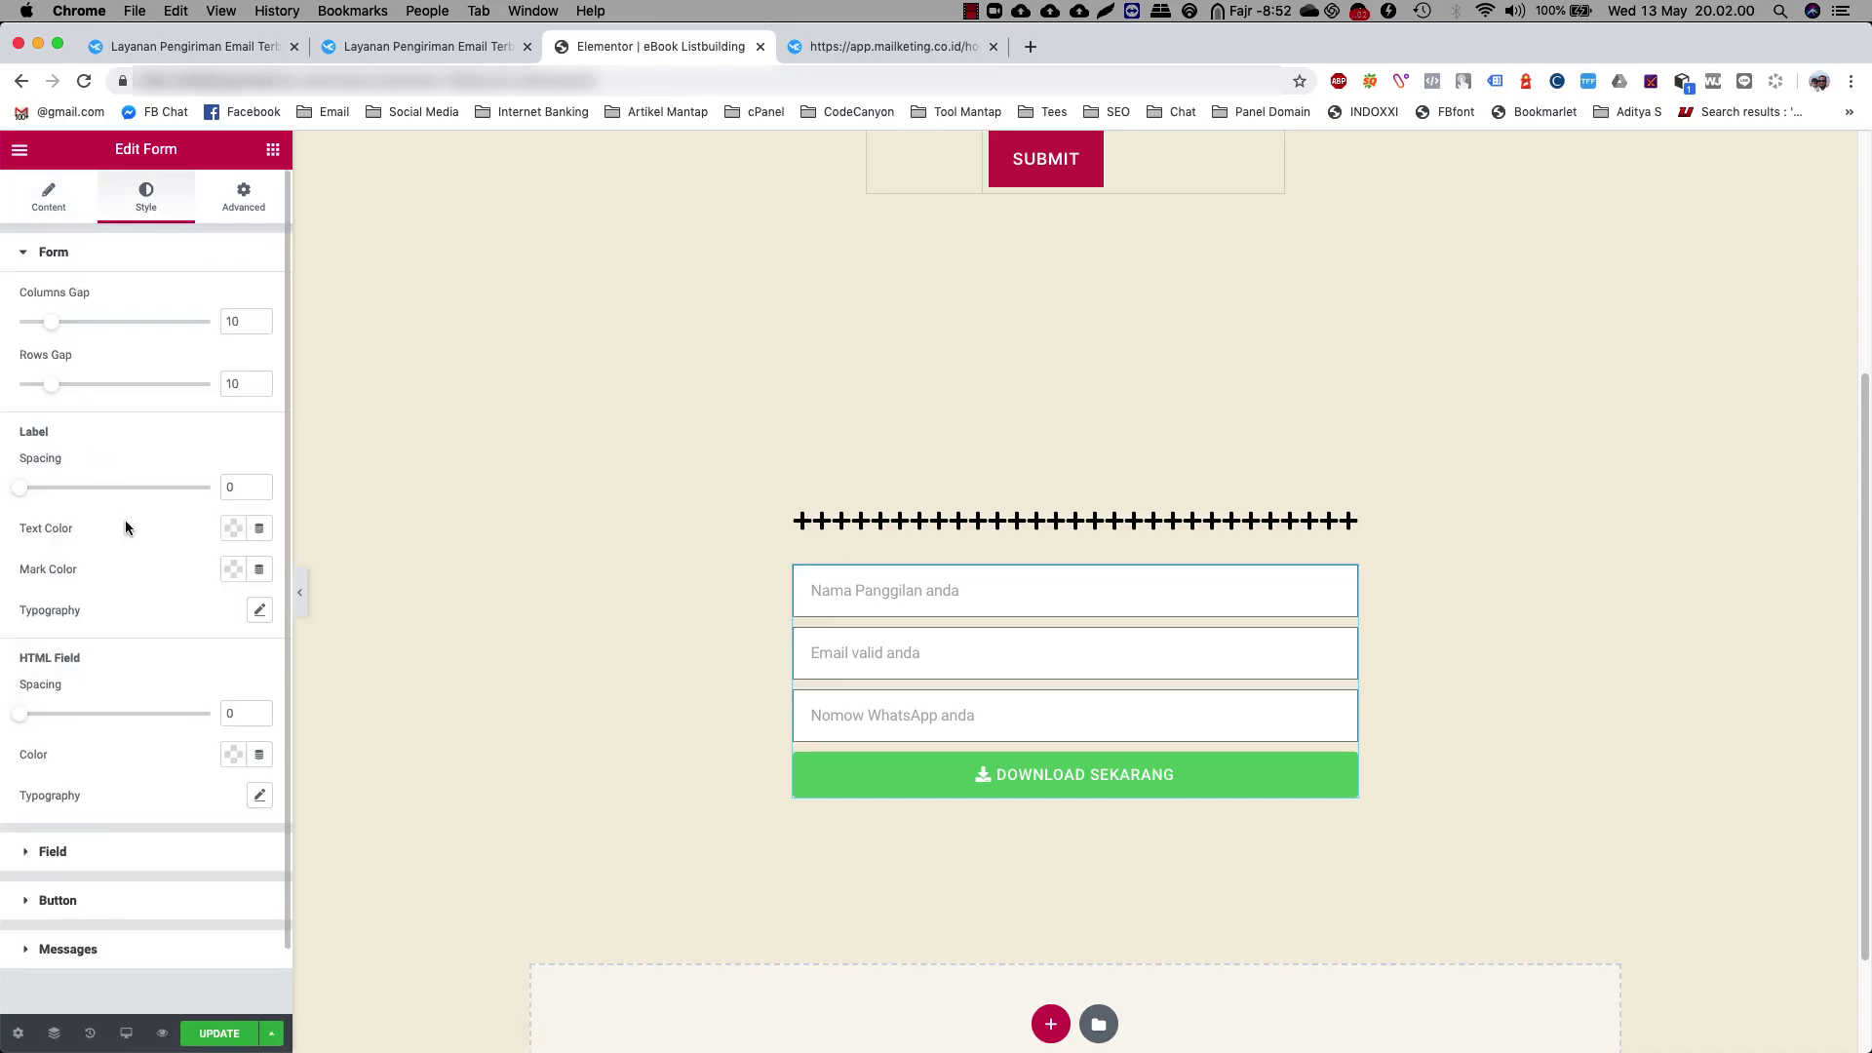
Set the form's label text colour to light blue
click(231, 530)
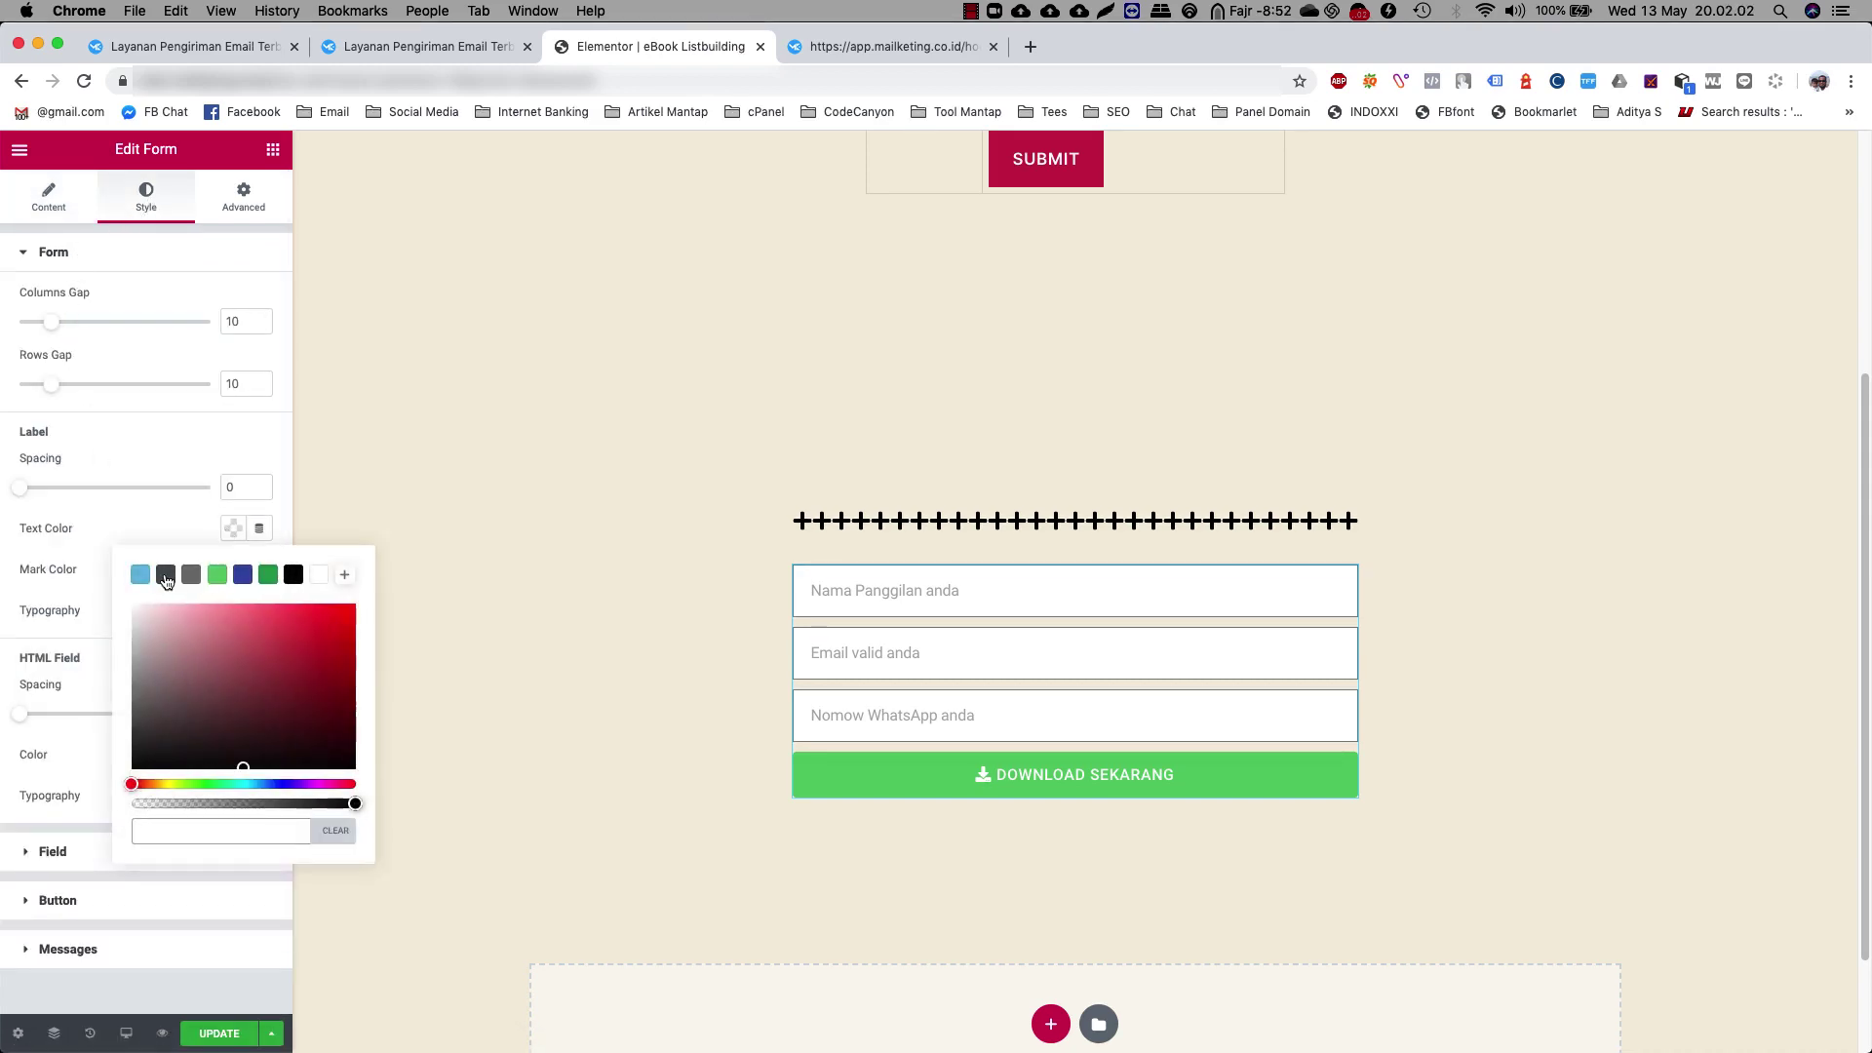
click(165, 574)
mouse_move(212, 635)
mouse_down()
mouse_move(310, 635)
mouse_move(103, 595)
mouse_up()
click(83, 583)
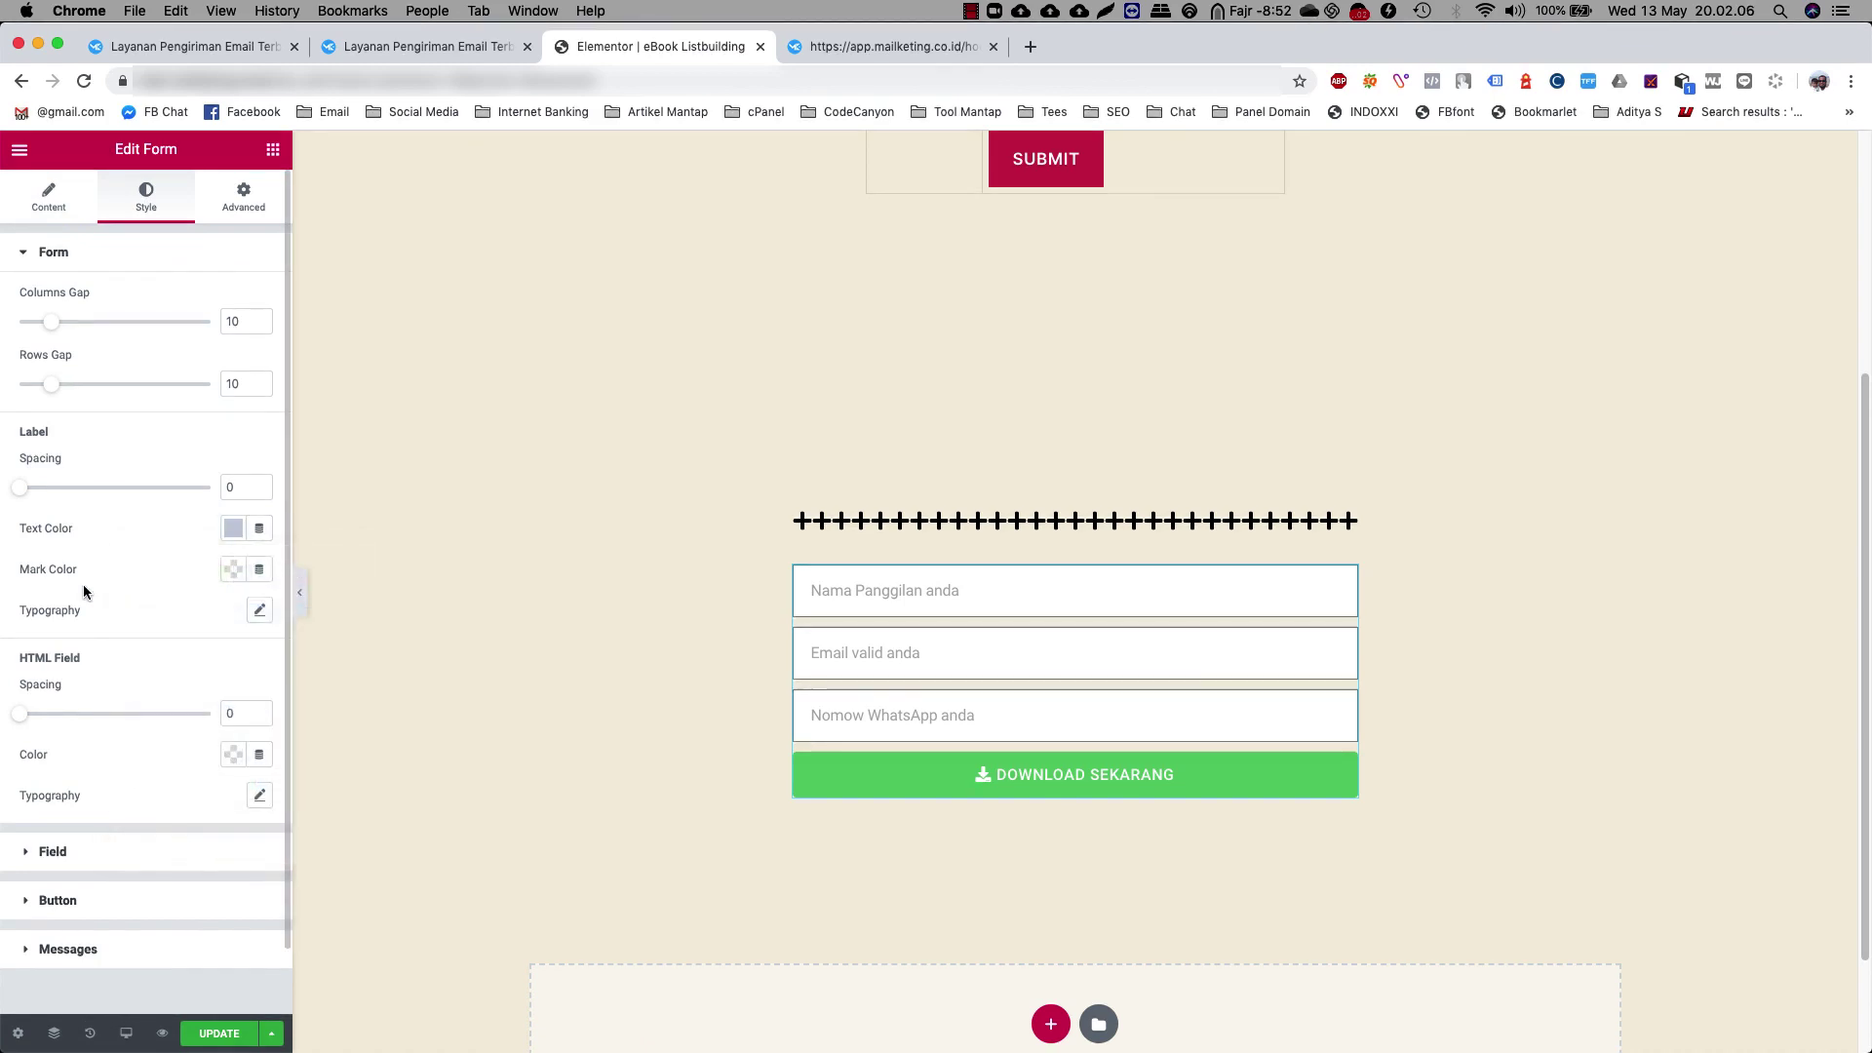
scroll(1058, 673, down, 2)
scroll(136, 575, down, 2)
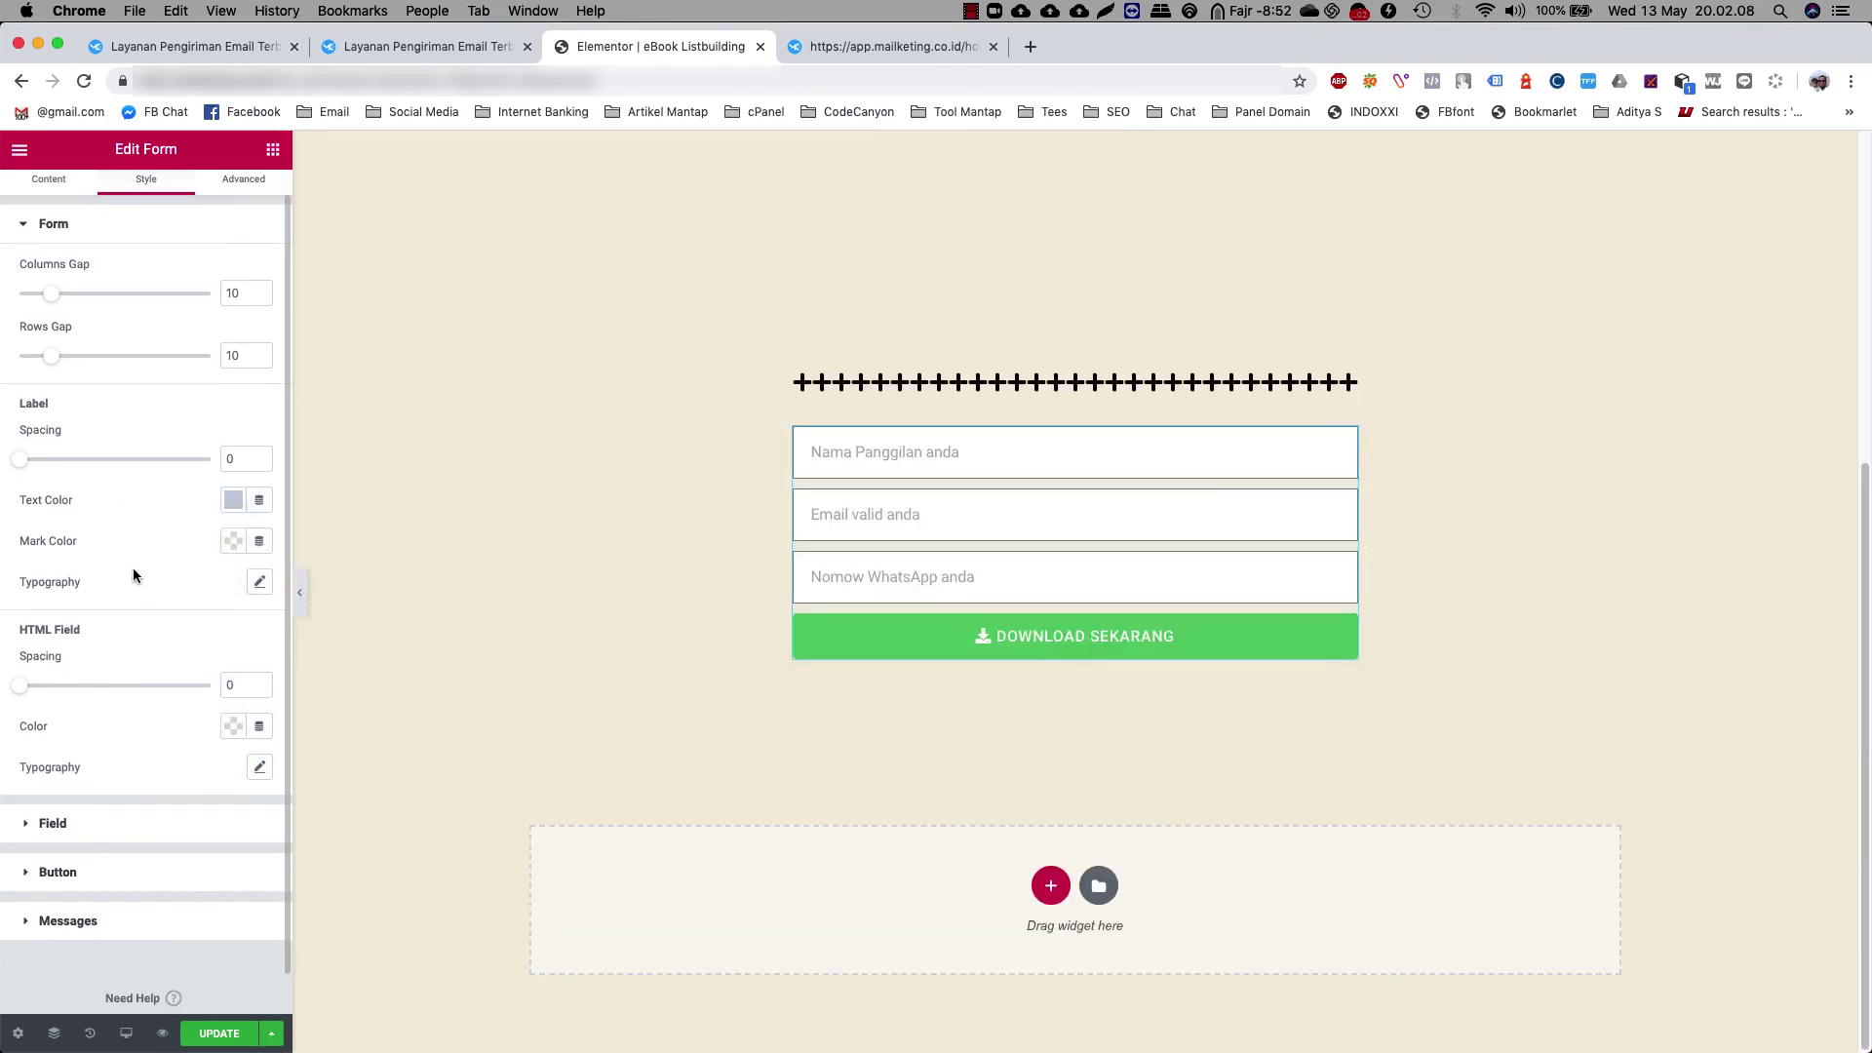
Set the field text colour to a dark plum
click(105, 784)
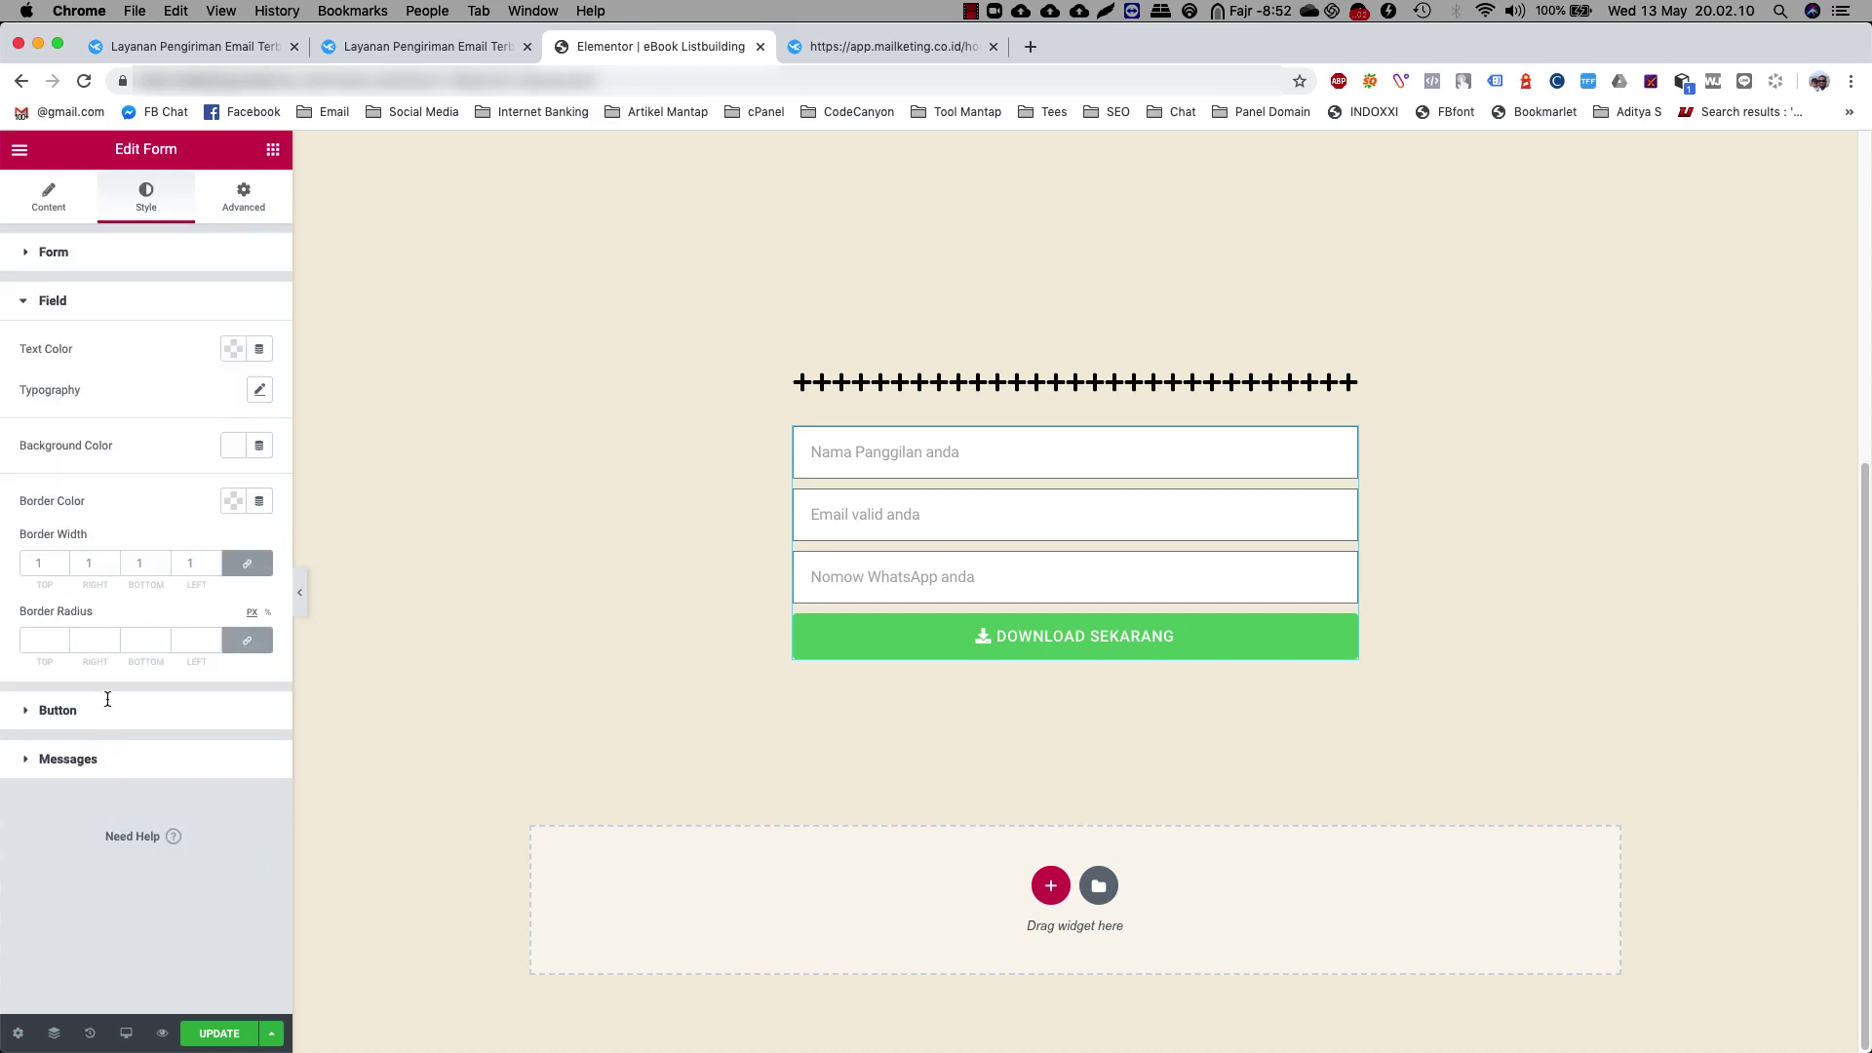
click(228, 356)
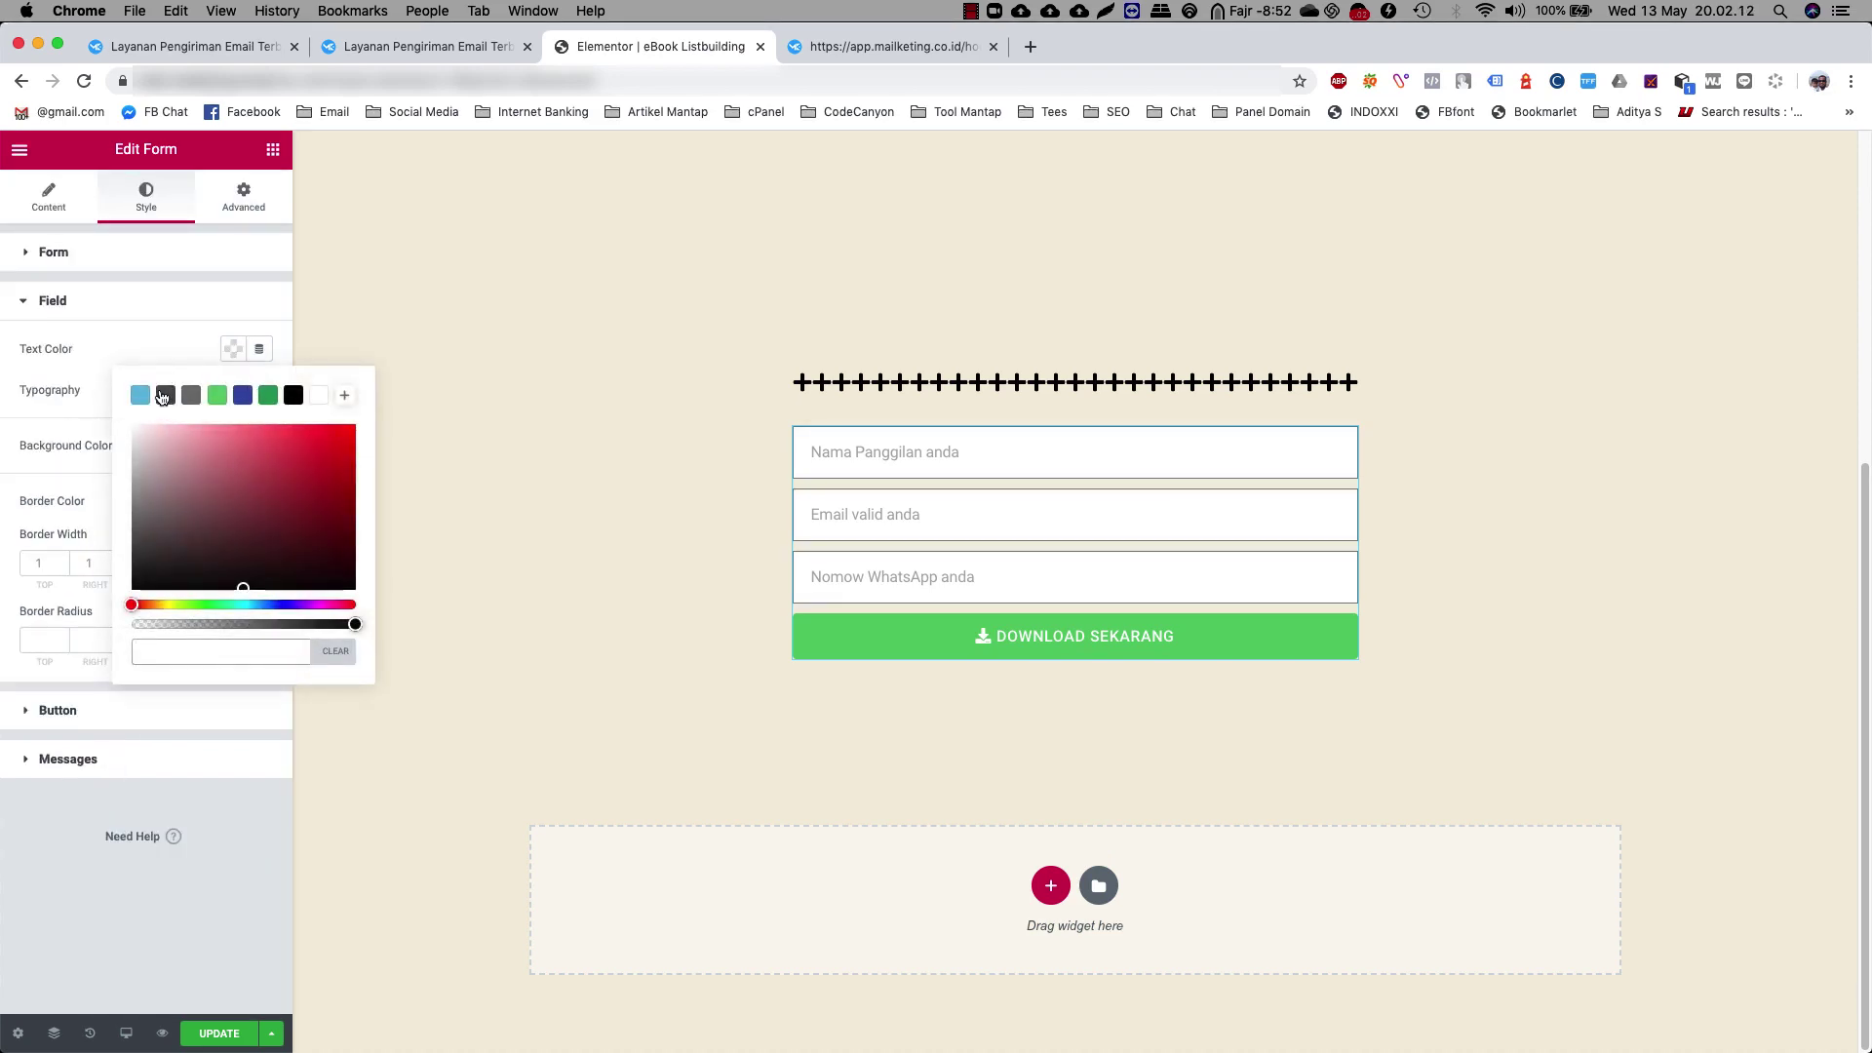
click(164, 395)
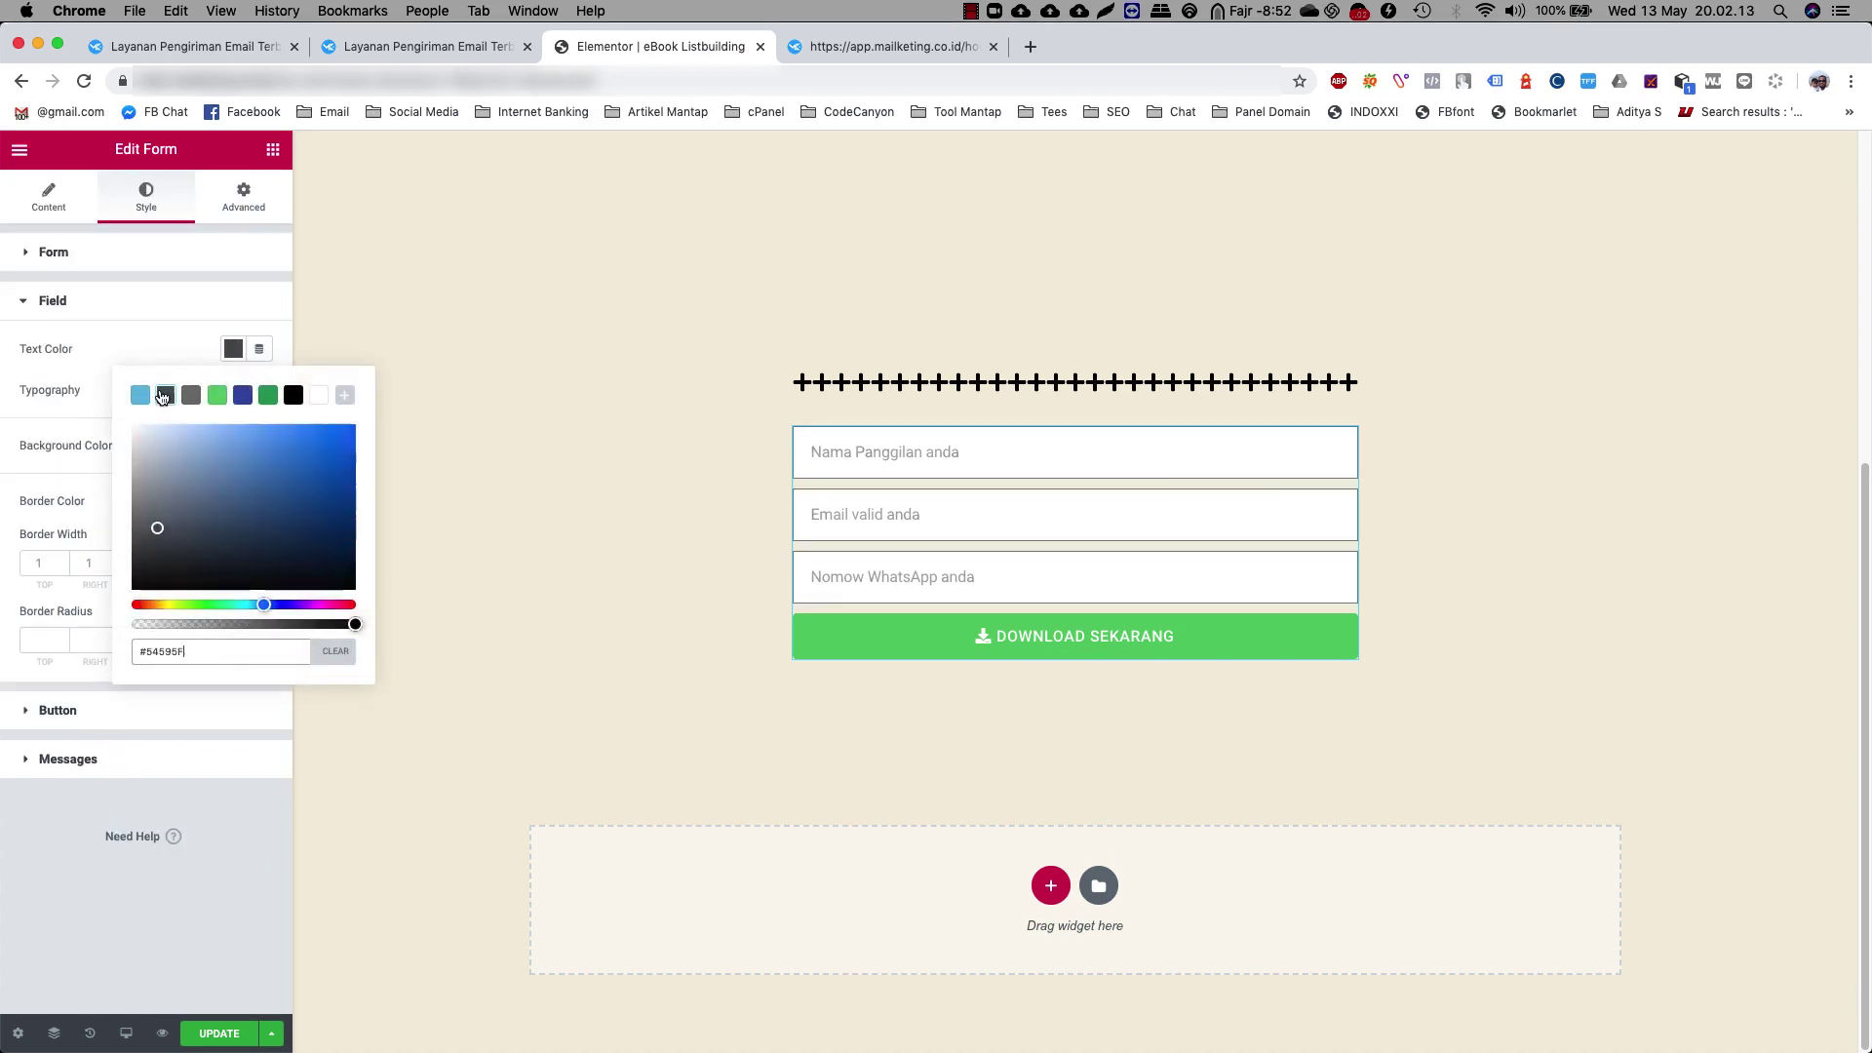
click(156, 604)
click(319, 429)
drag(321, 429, 372, 425)
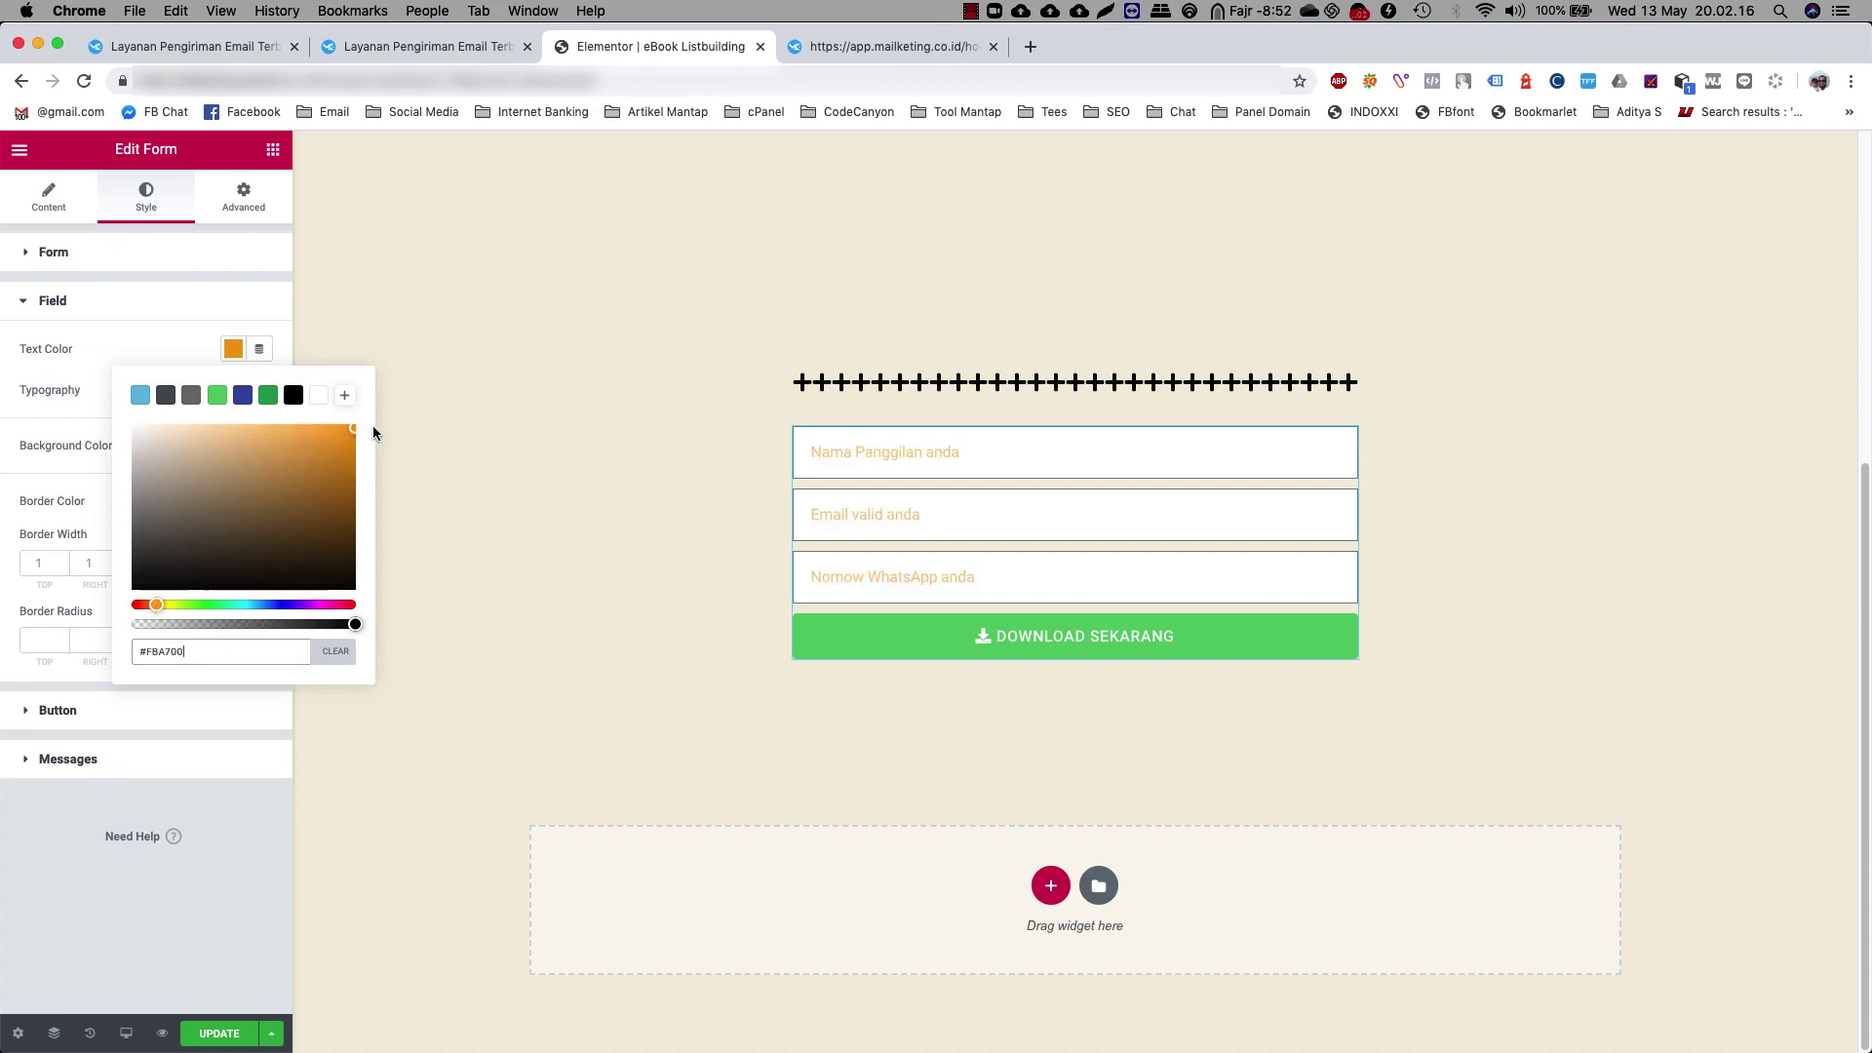
click(344, 605)
drag(335, 488, 331, 582)
click(27, 442)
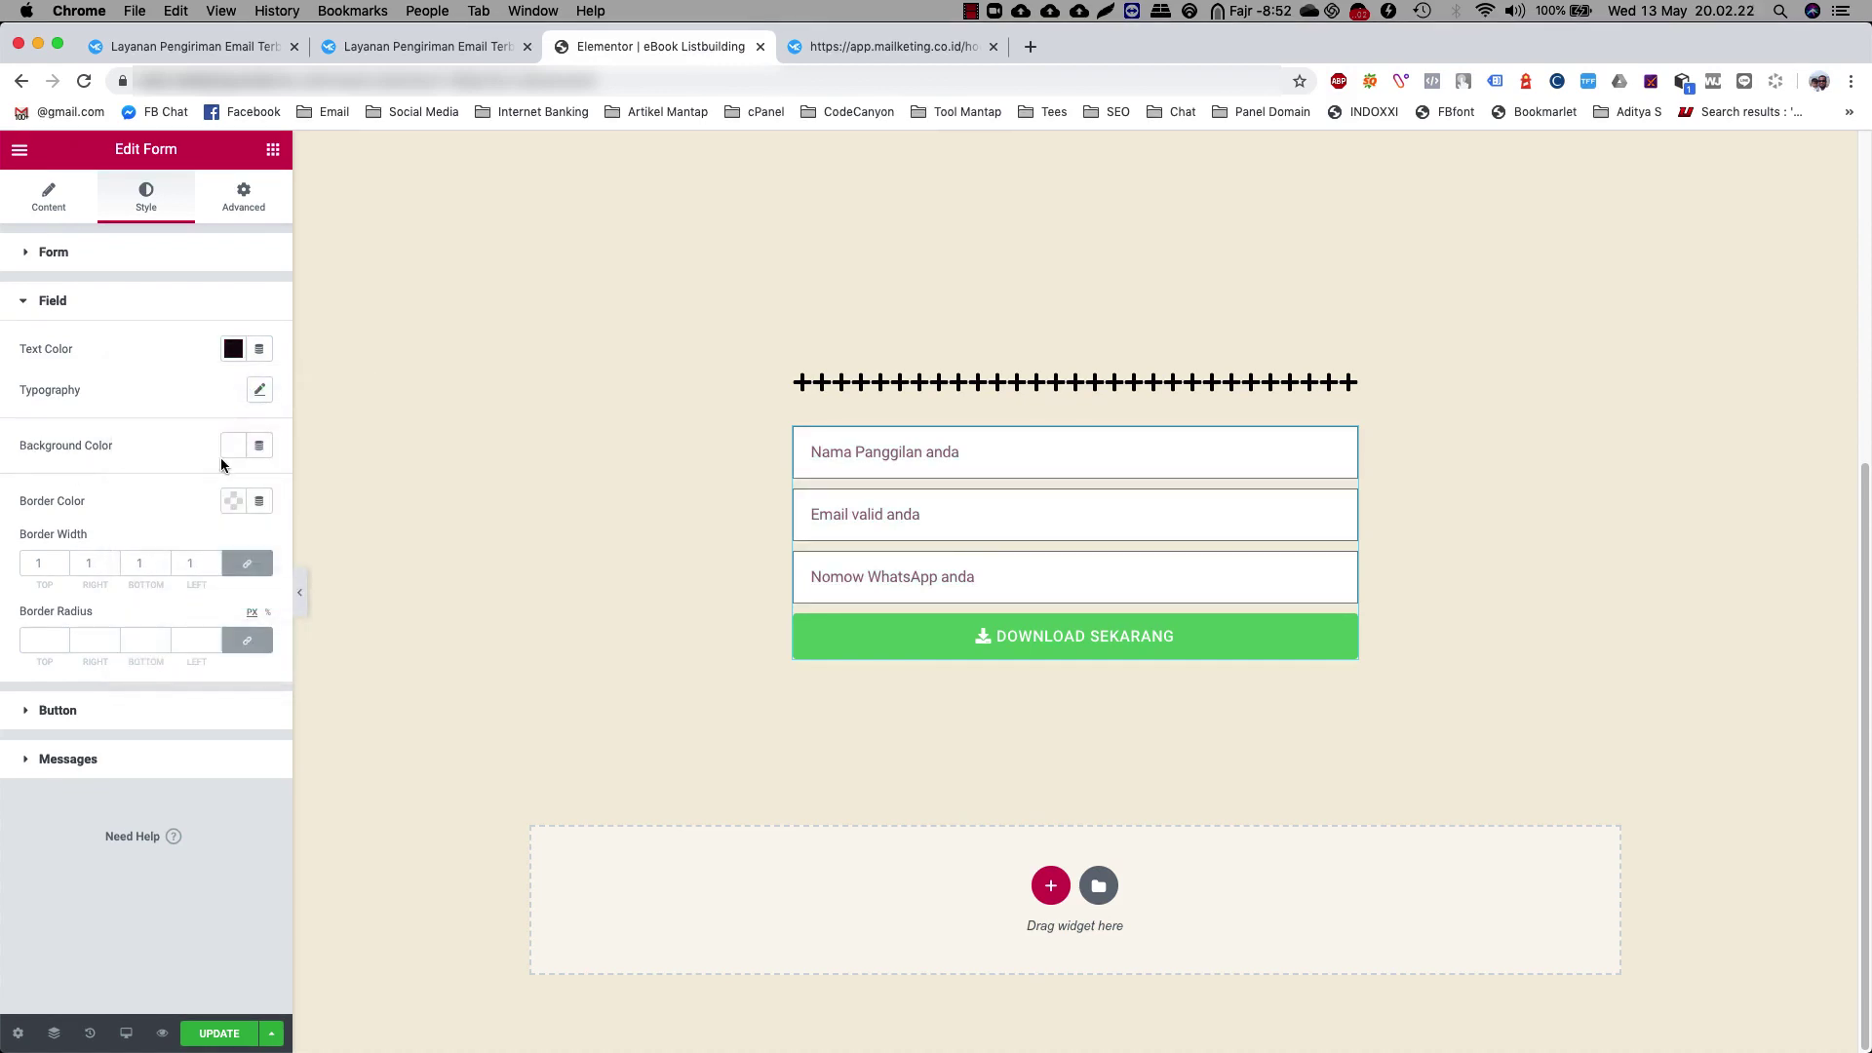
Make the download button background red
click(59, 710)
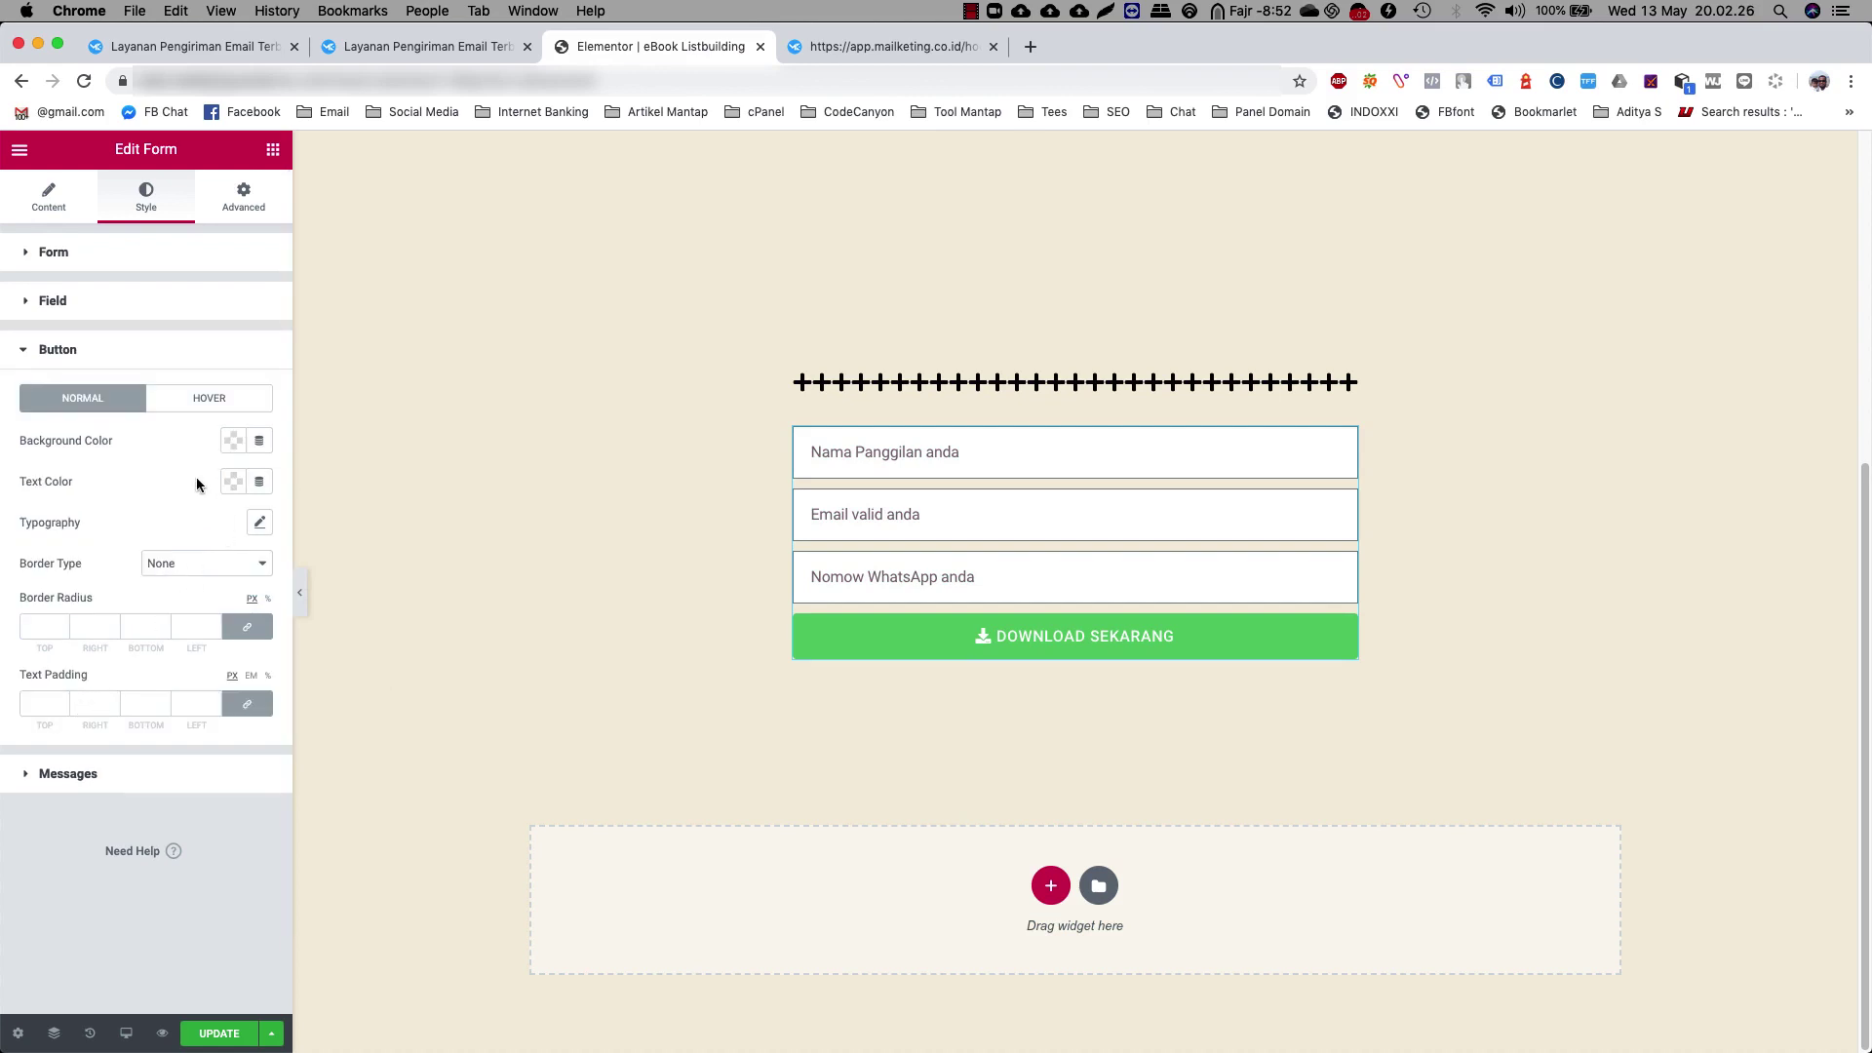
click(233, 441)
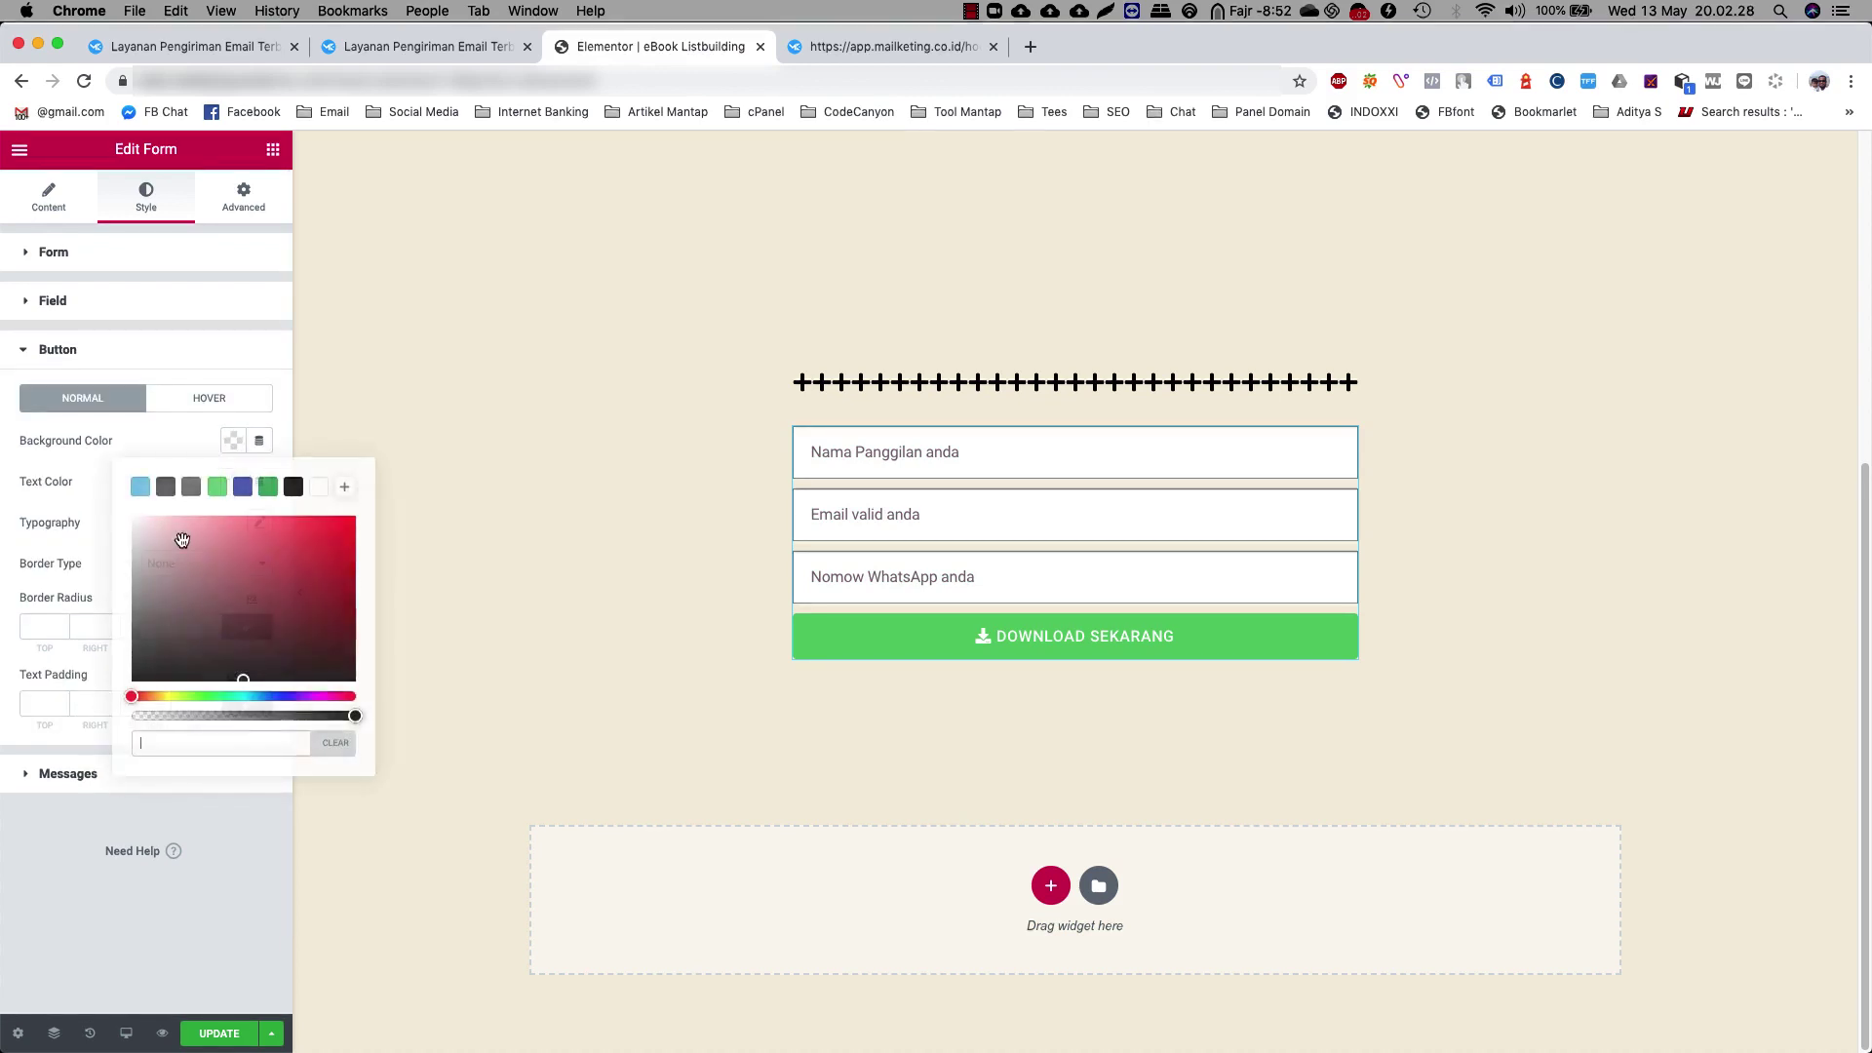
click(318, 544)
click(47, 515)
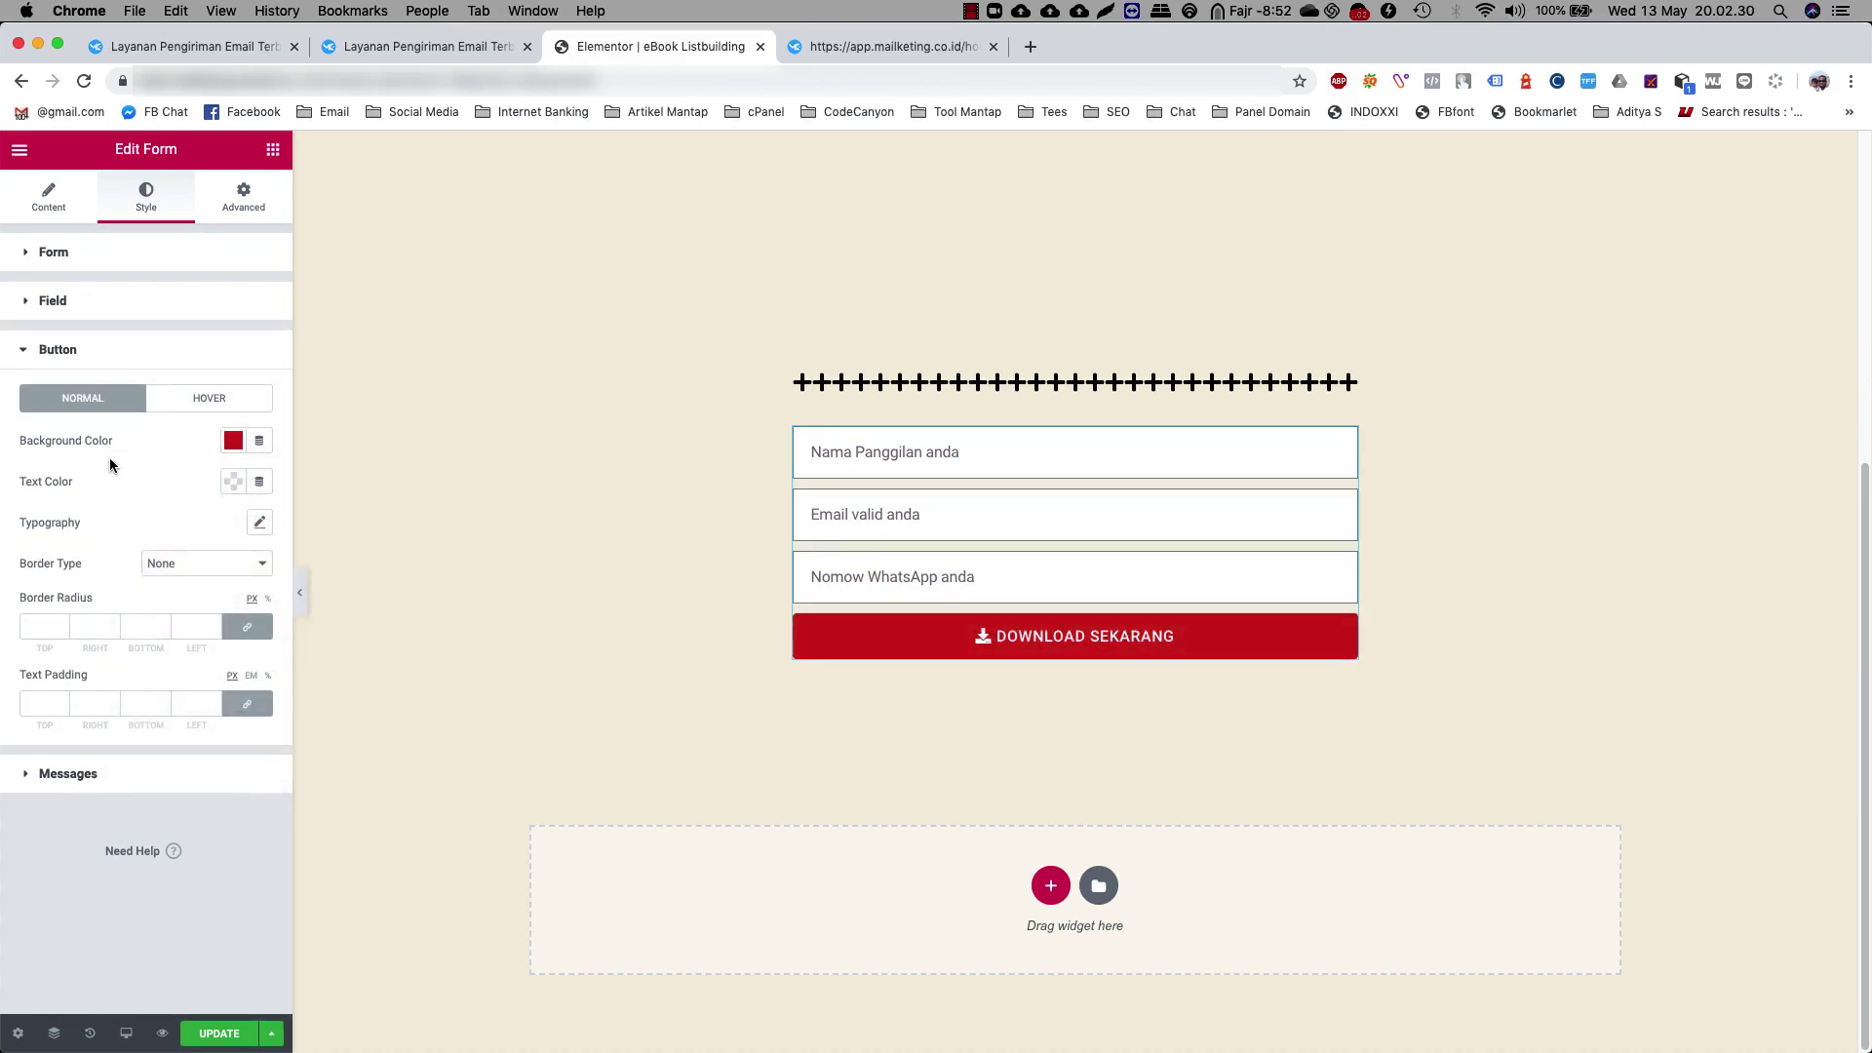
click(83, 353)
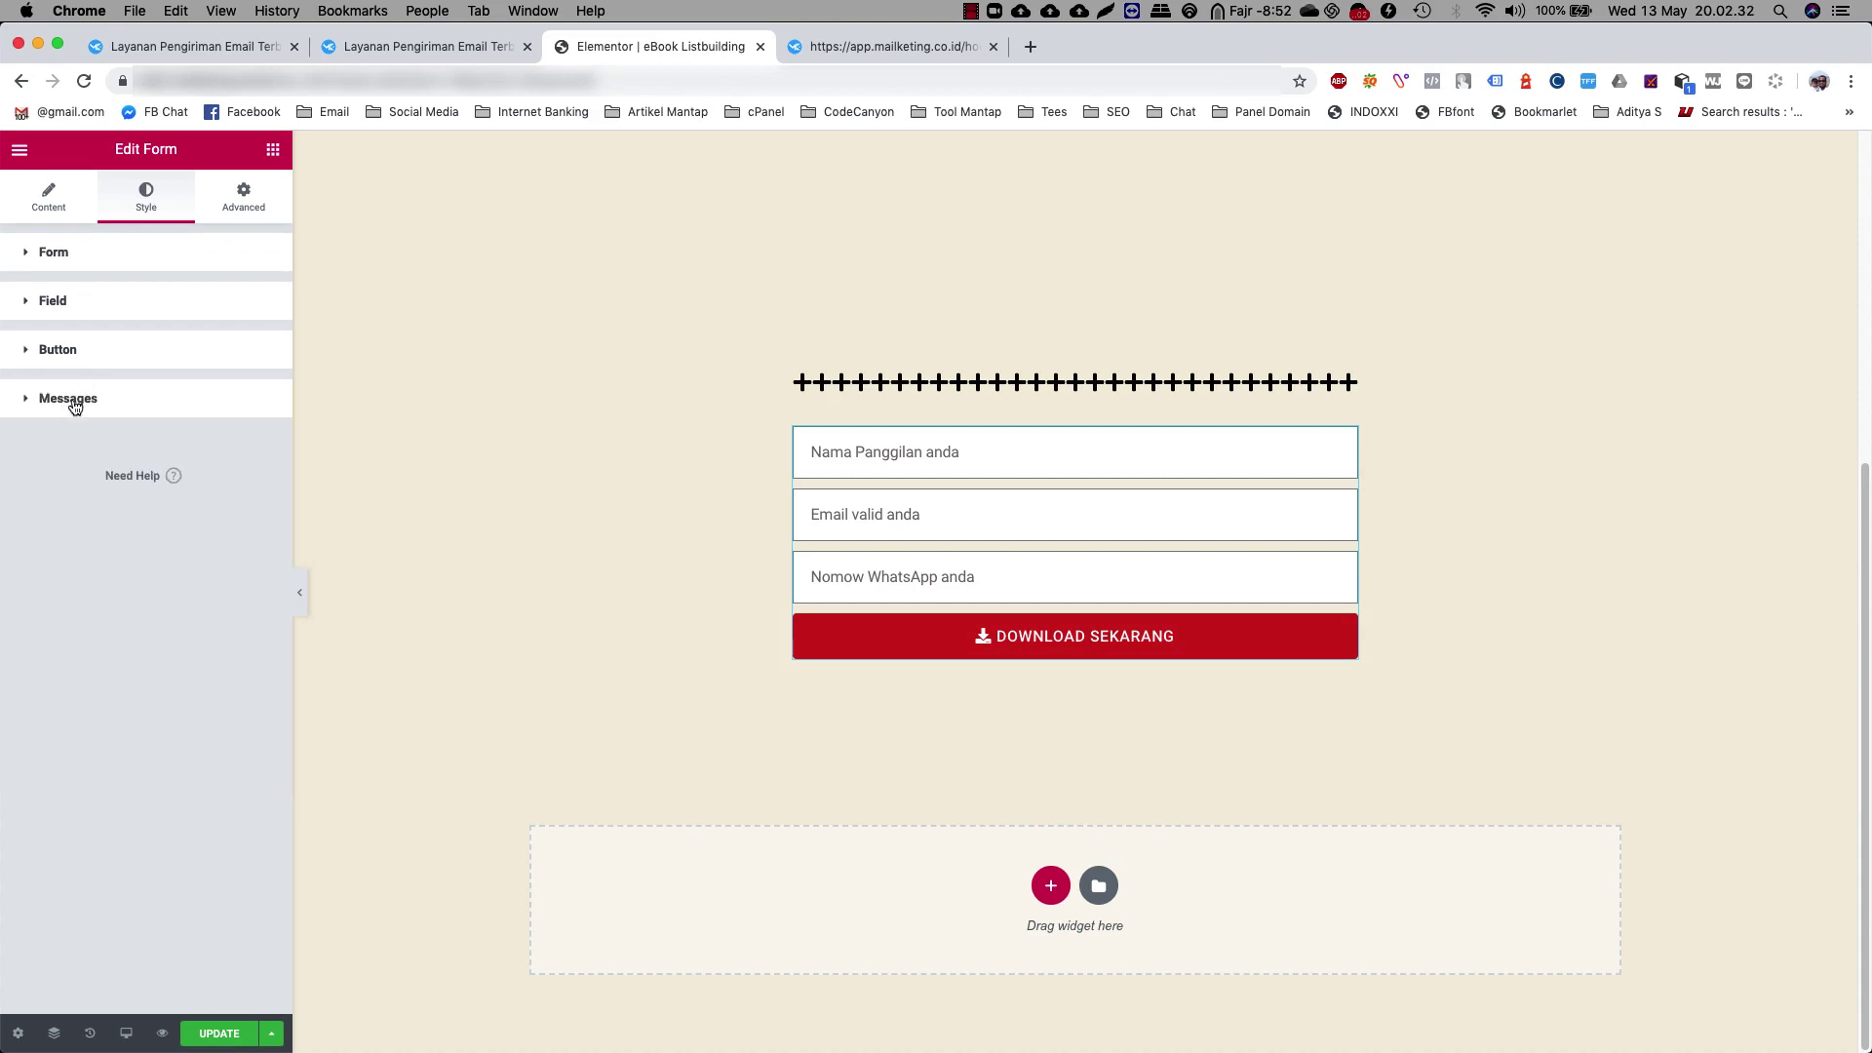
Save the page with UPDATE
click(74, 402)
click(74, 401)
click(273, 151)
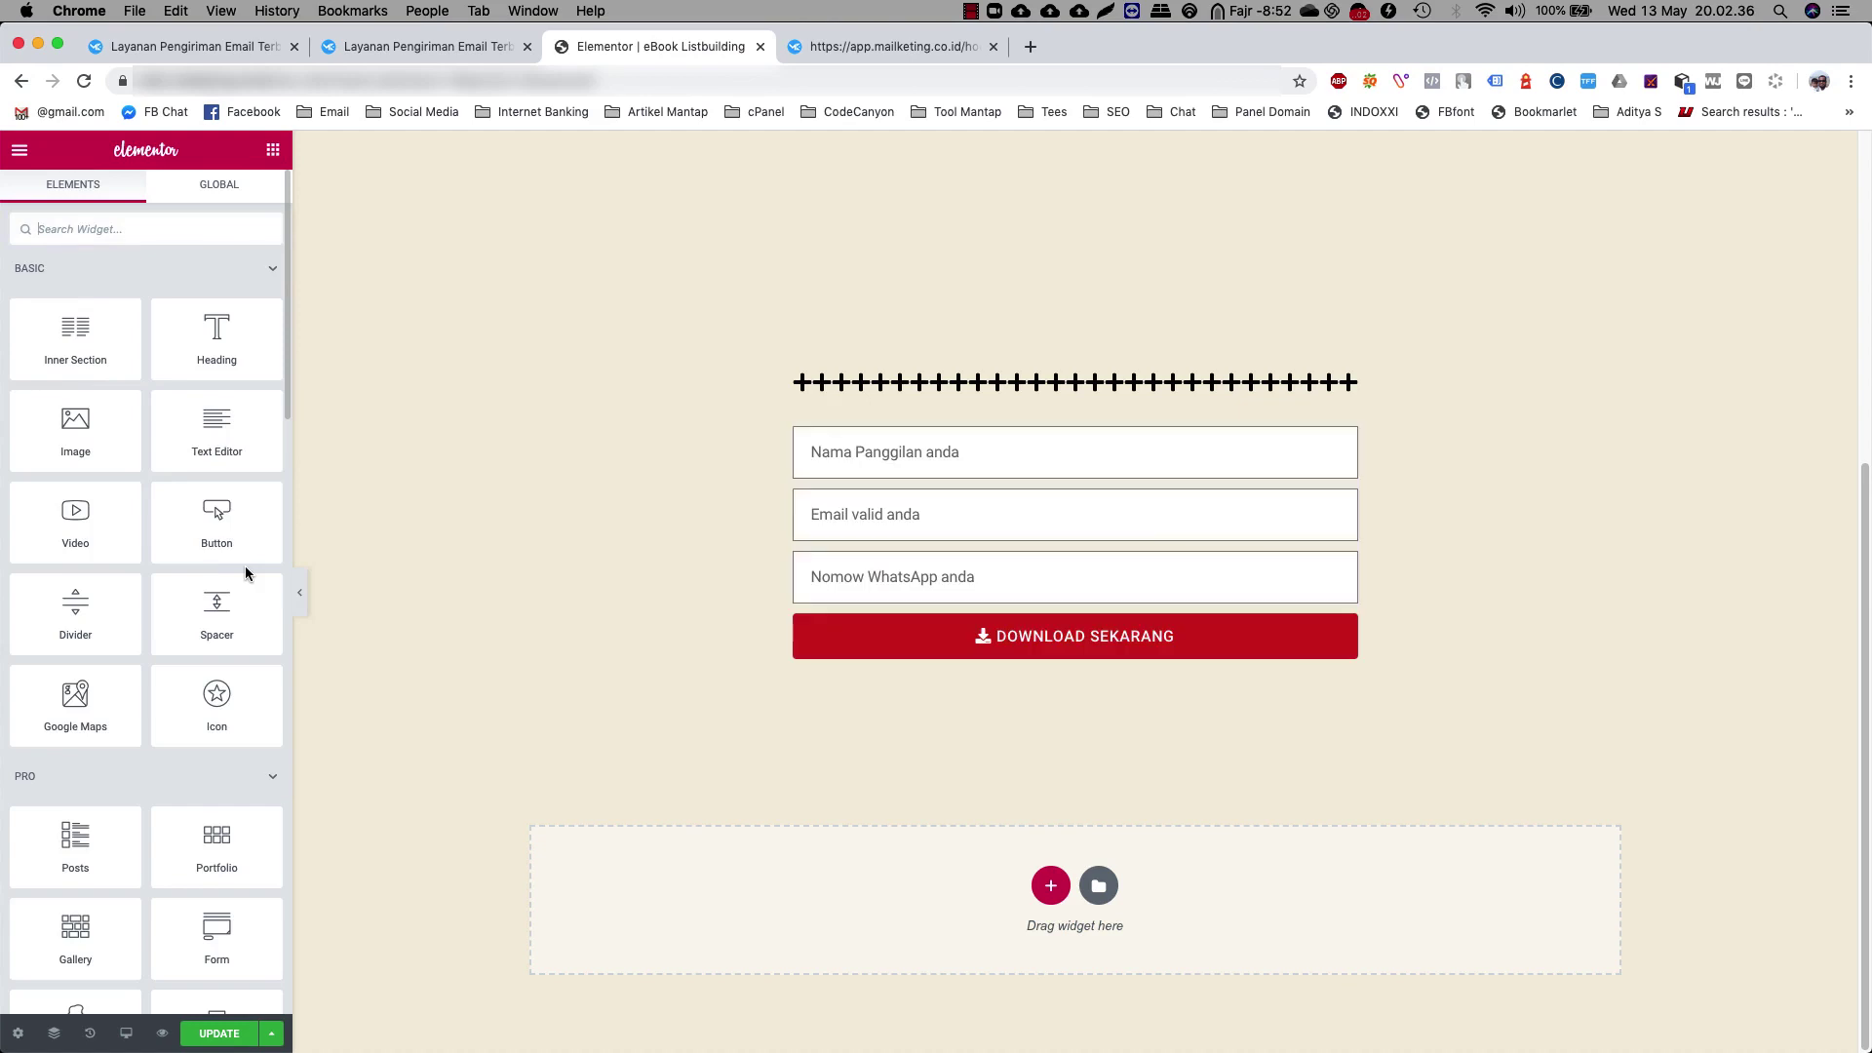
click(224, 1035)
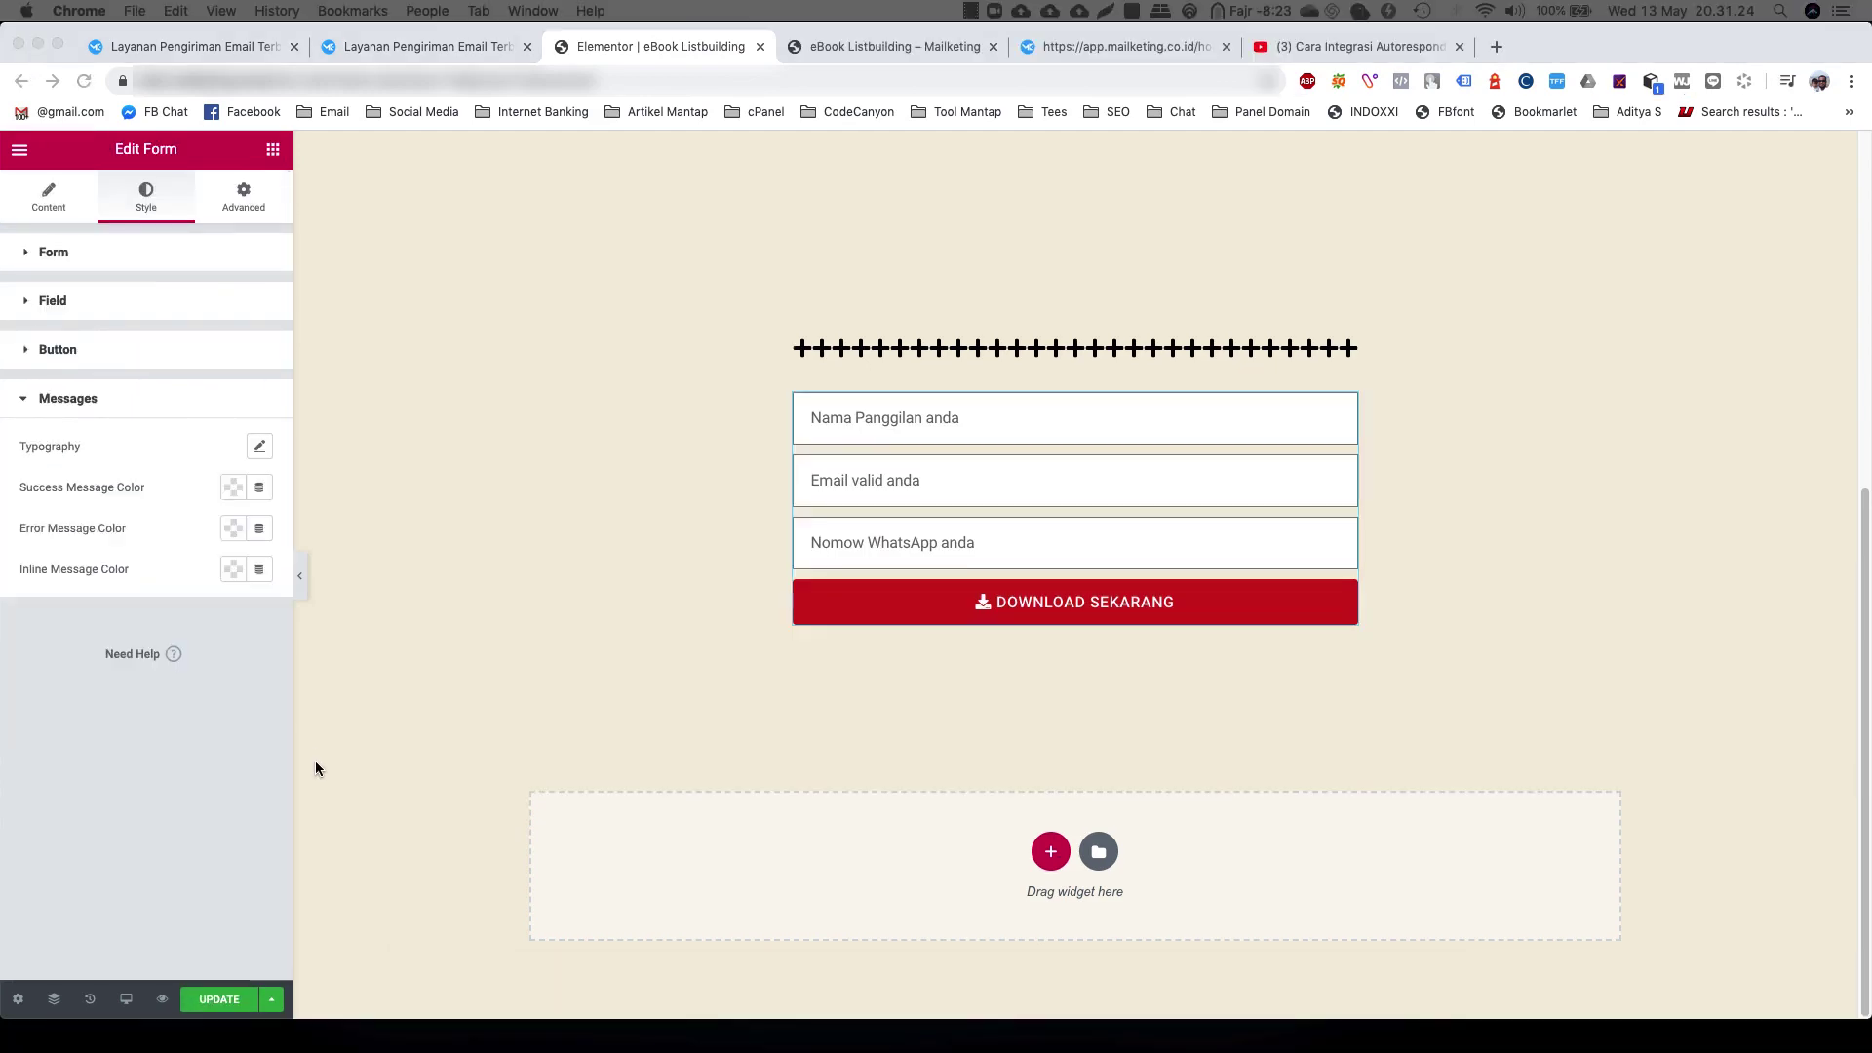
Label the first form field first_name, matching its field ID
click(292, 772)
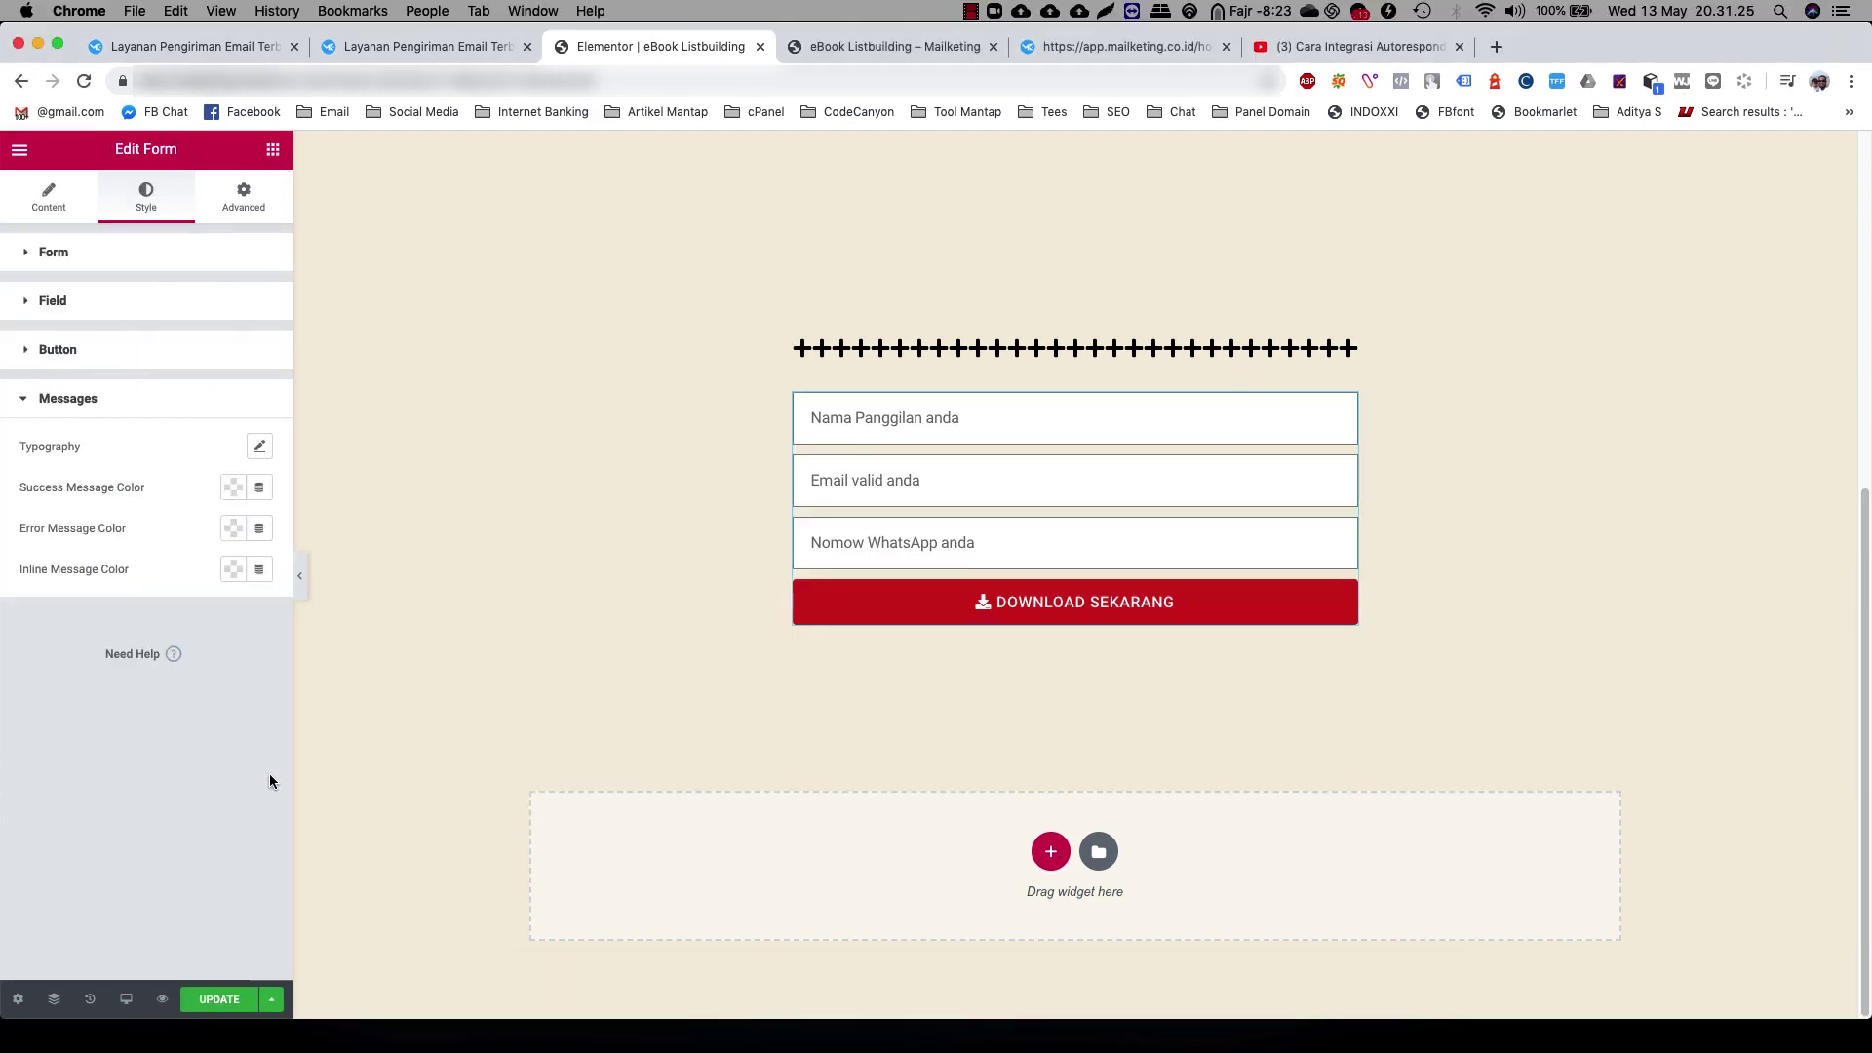
click(49, 200)
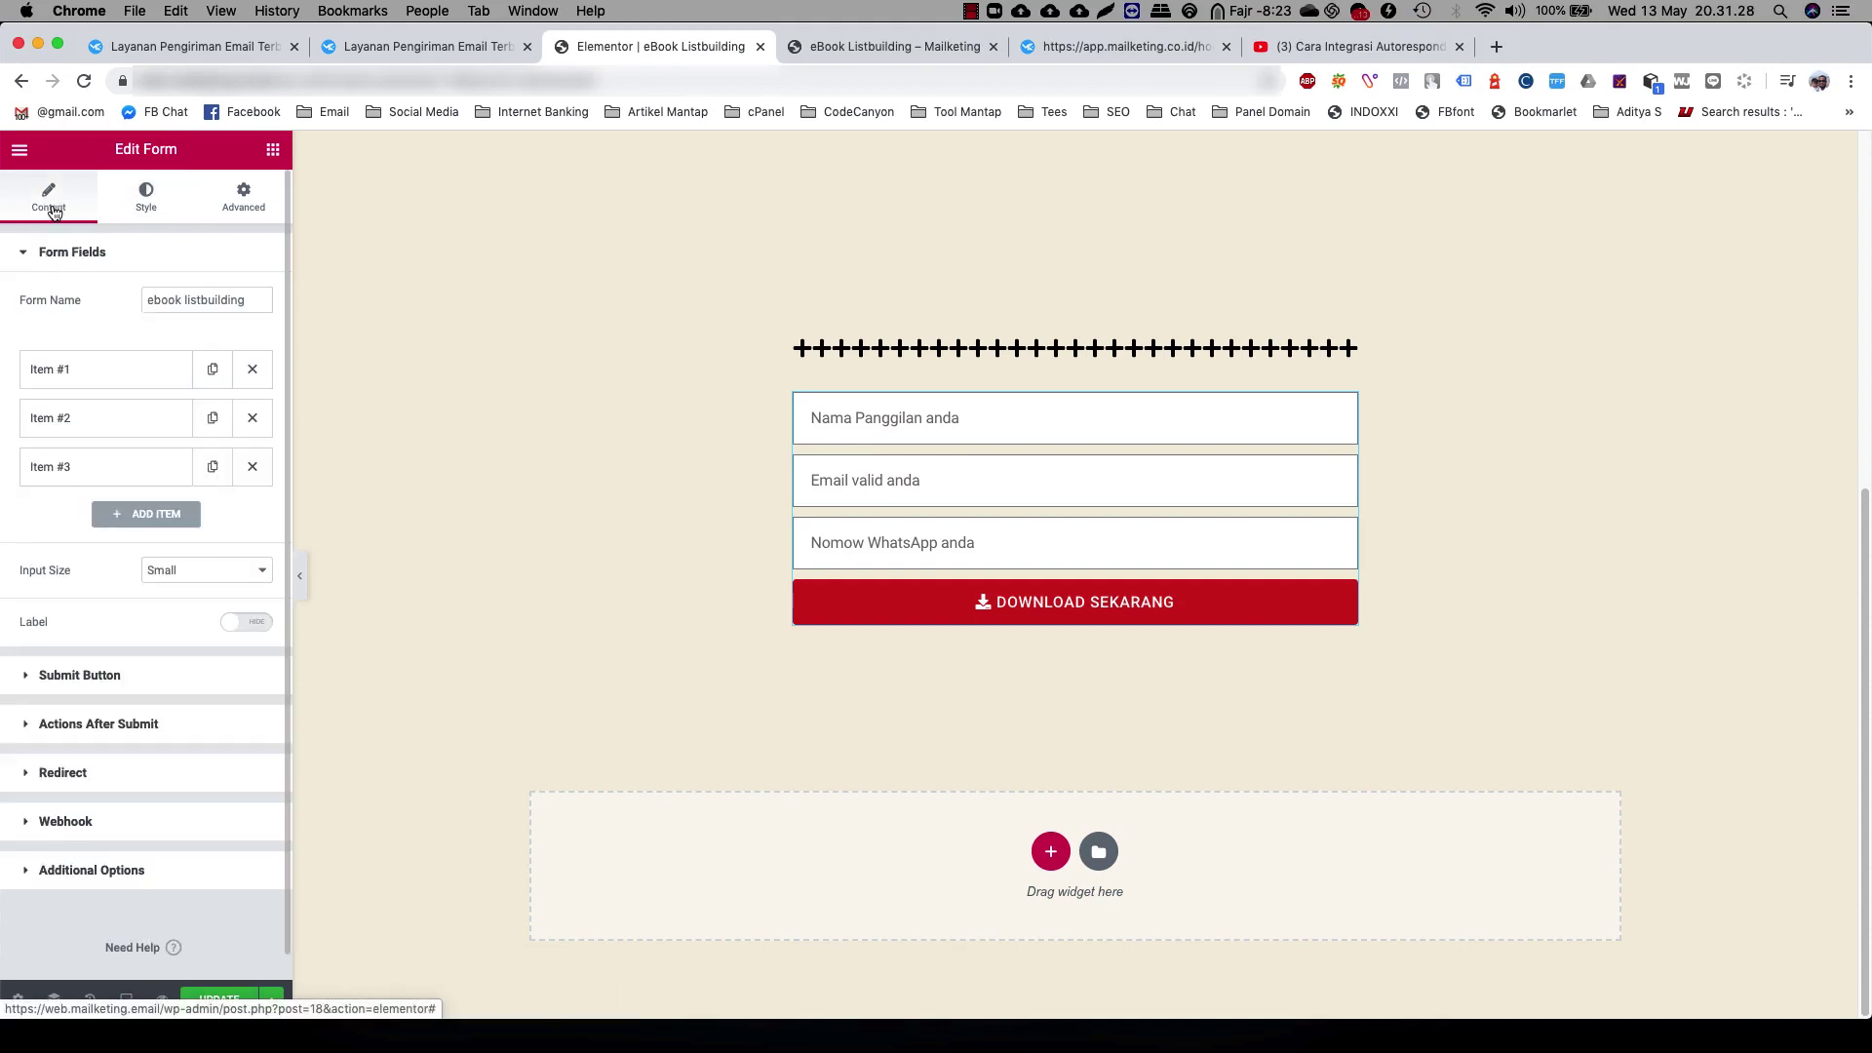
click(88, 369)
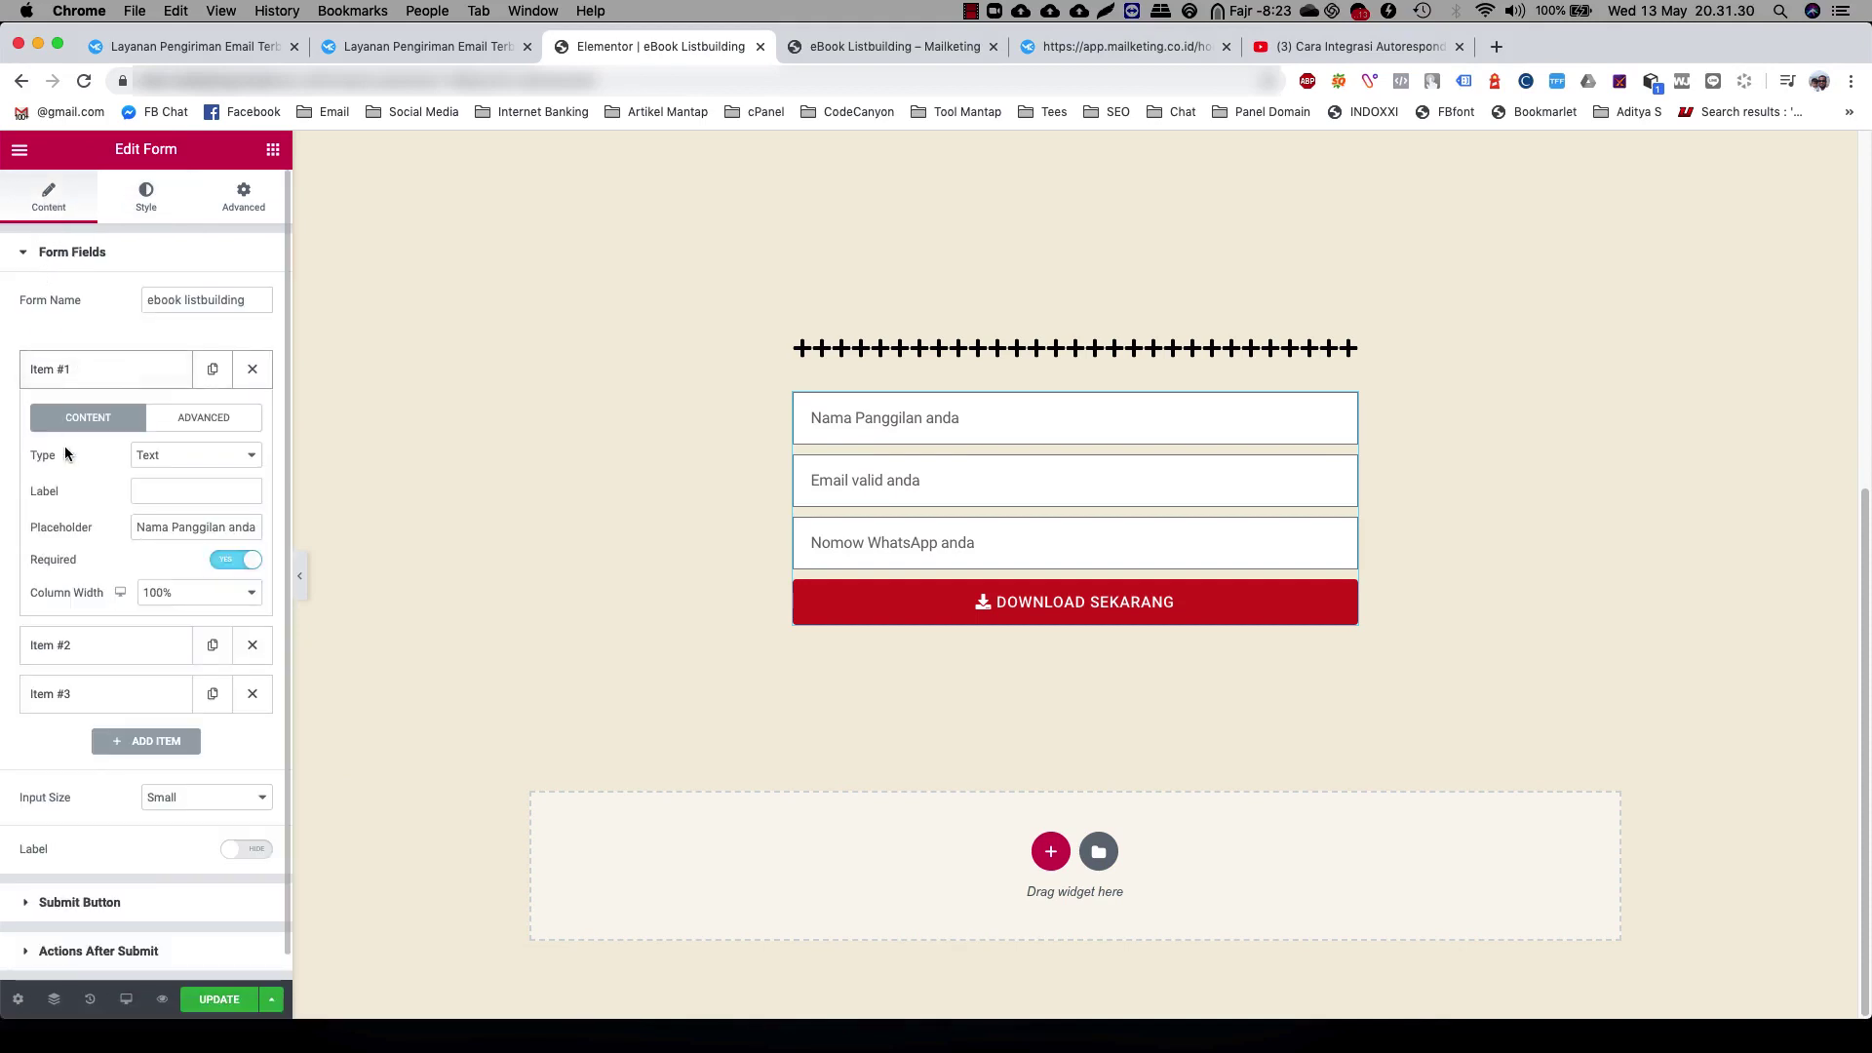
click(166, 485)
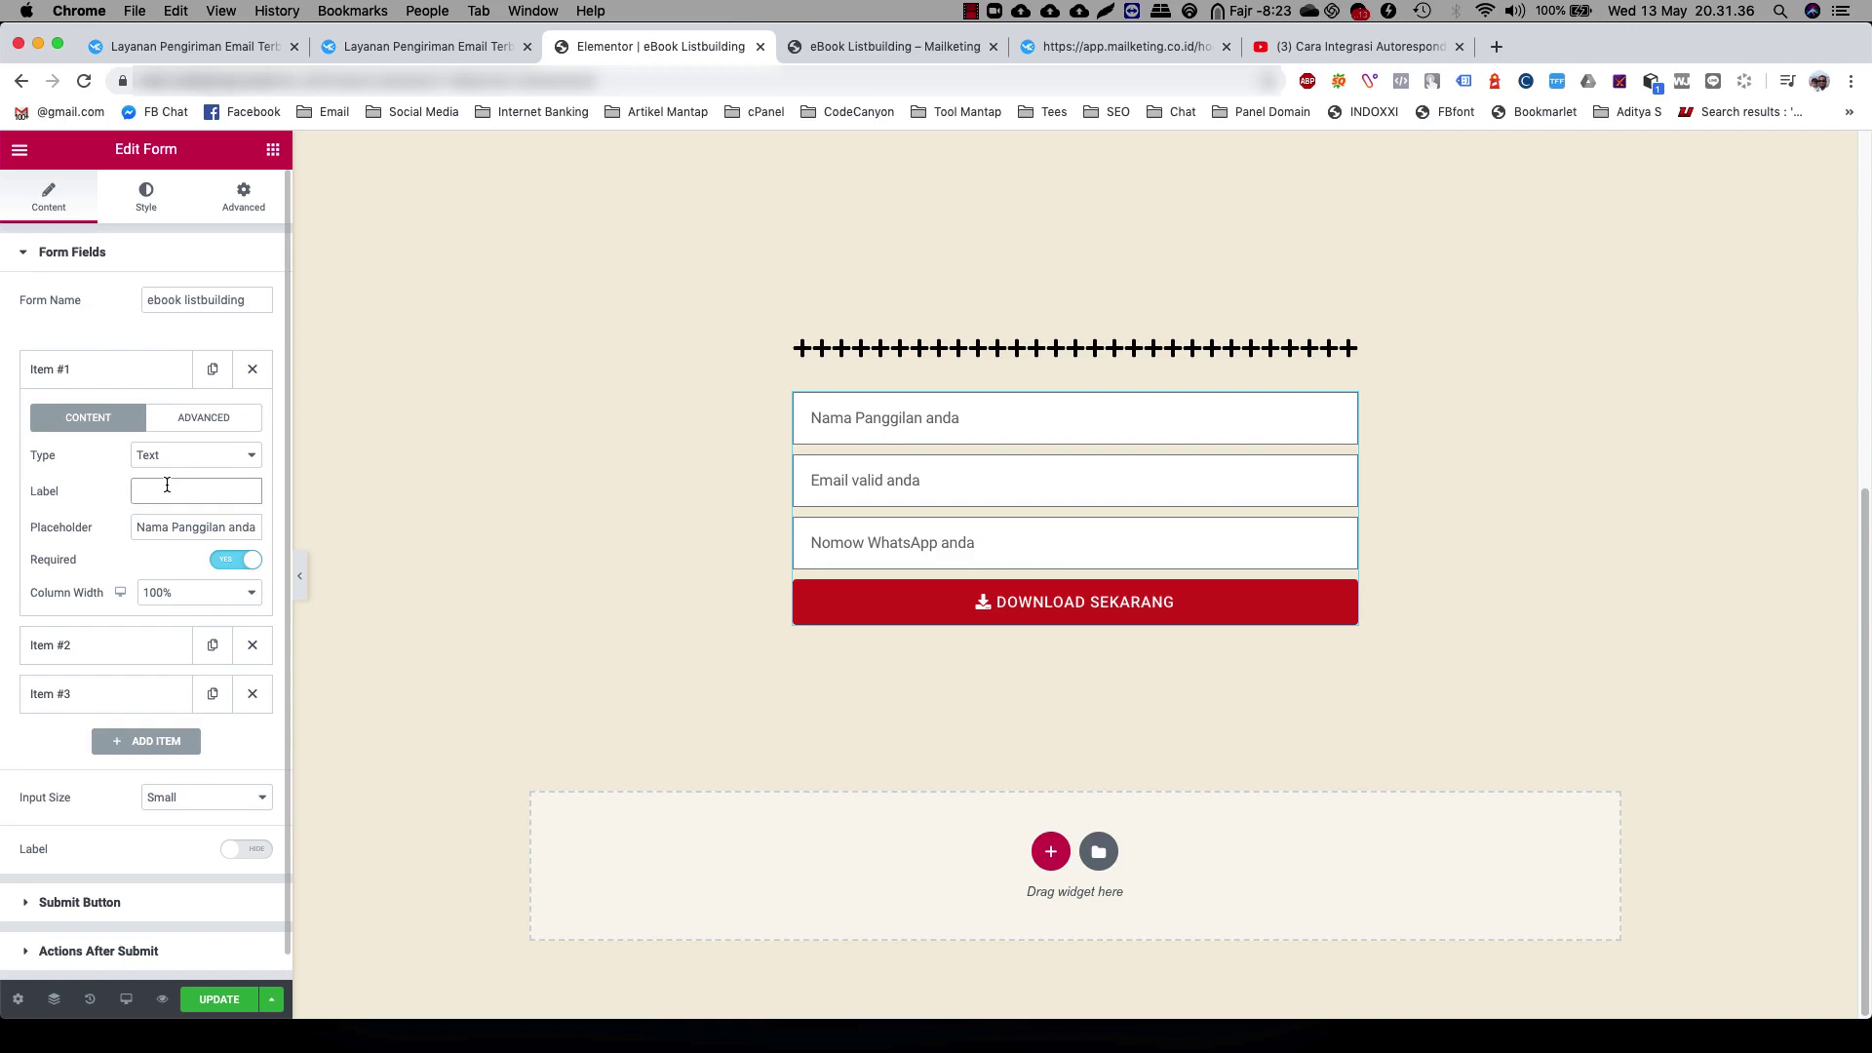
text(first_name)
click(196, 420)
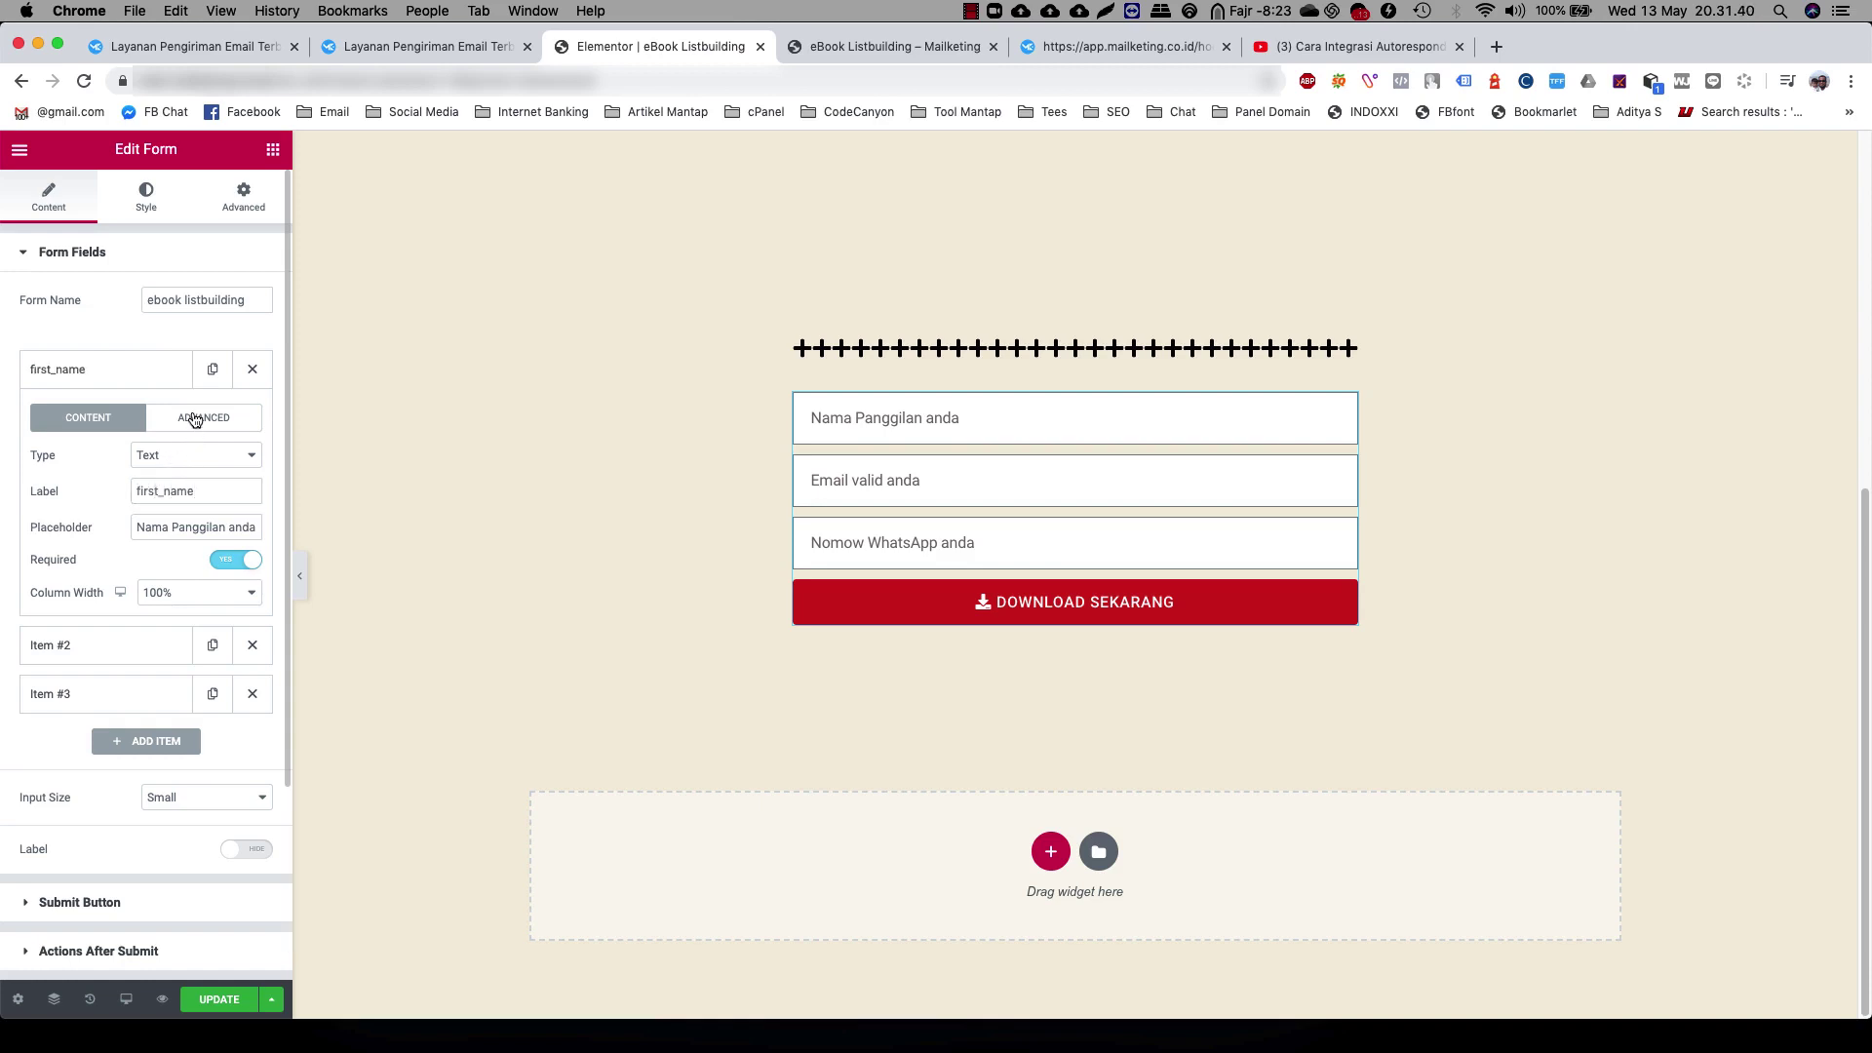
click(204, 491)
double_click(202, 491)
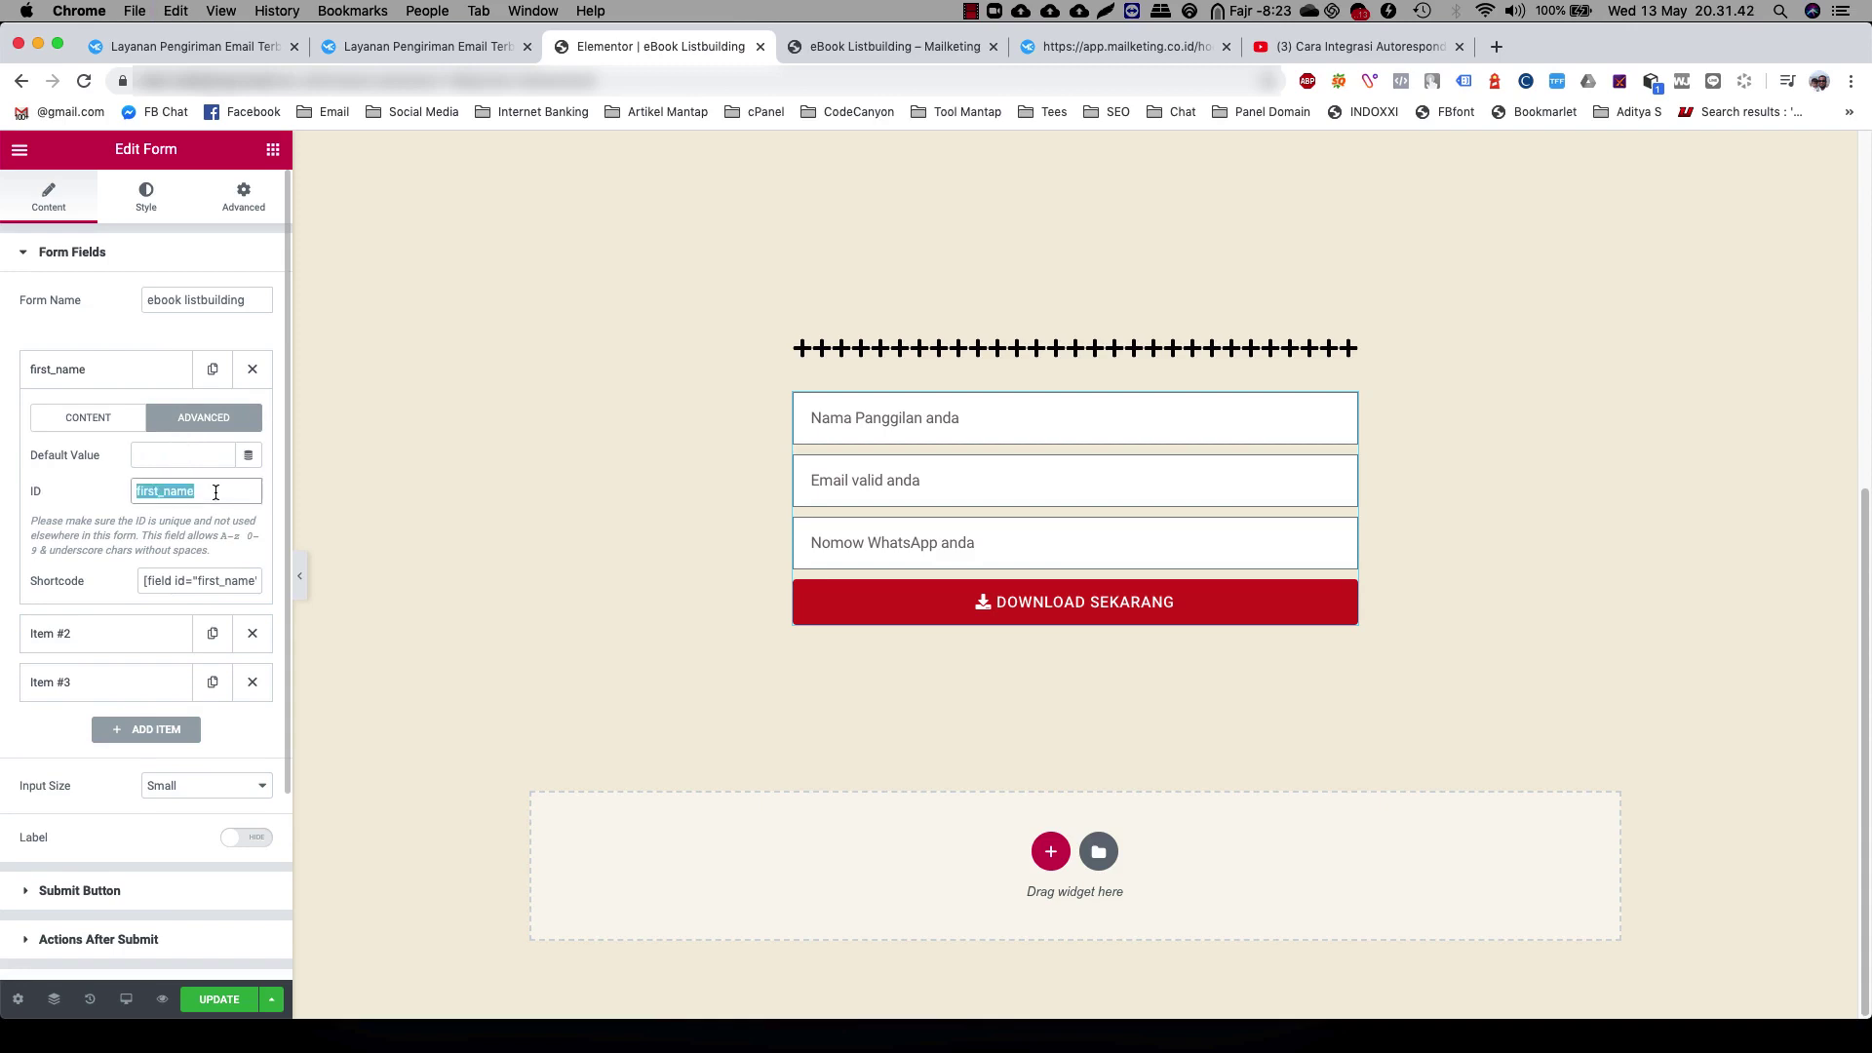
click(87, 417)
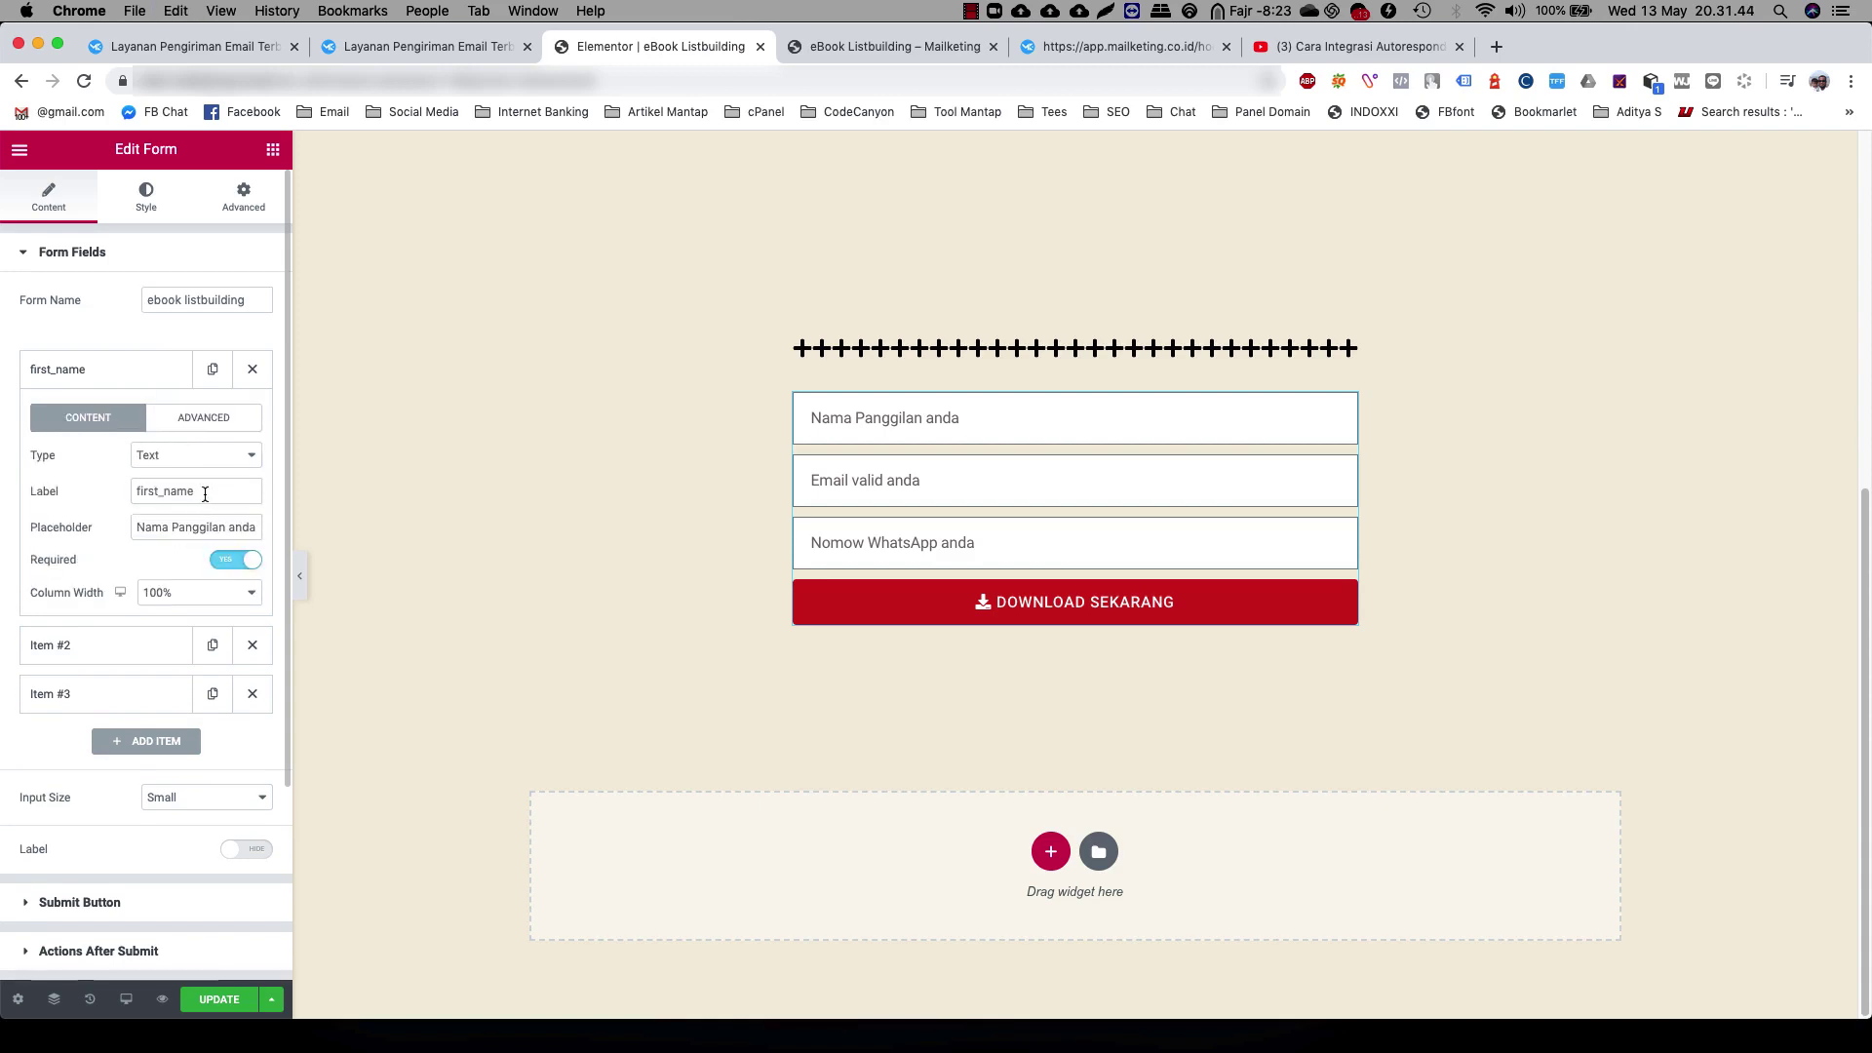
double_click(166, 491)
click(194, 420)
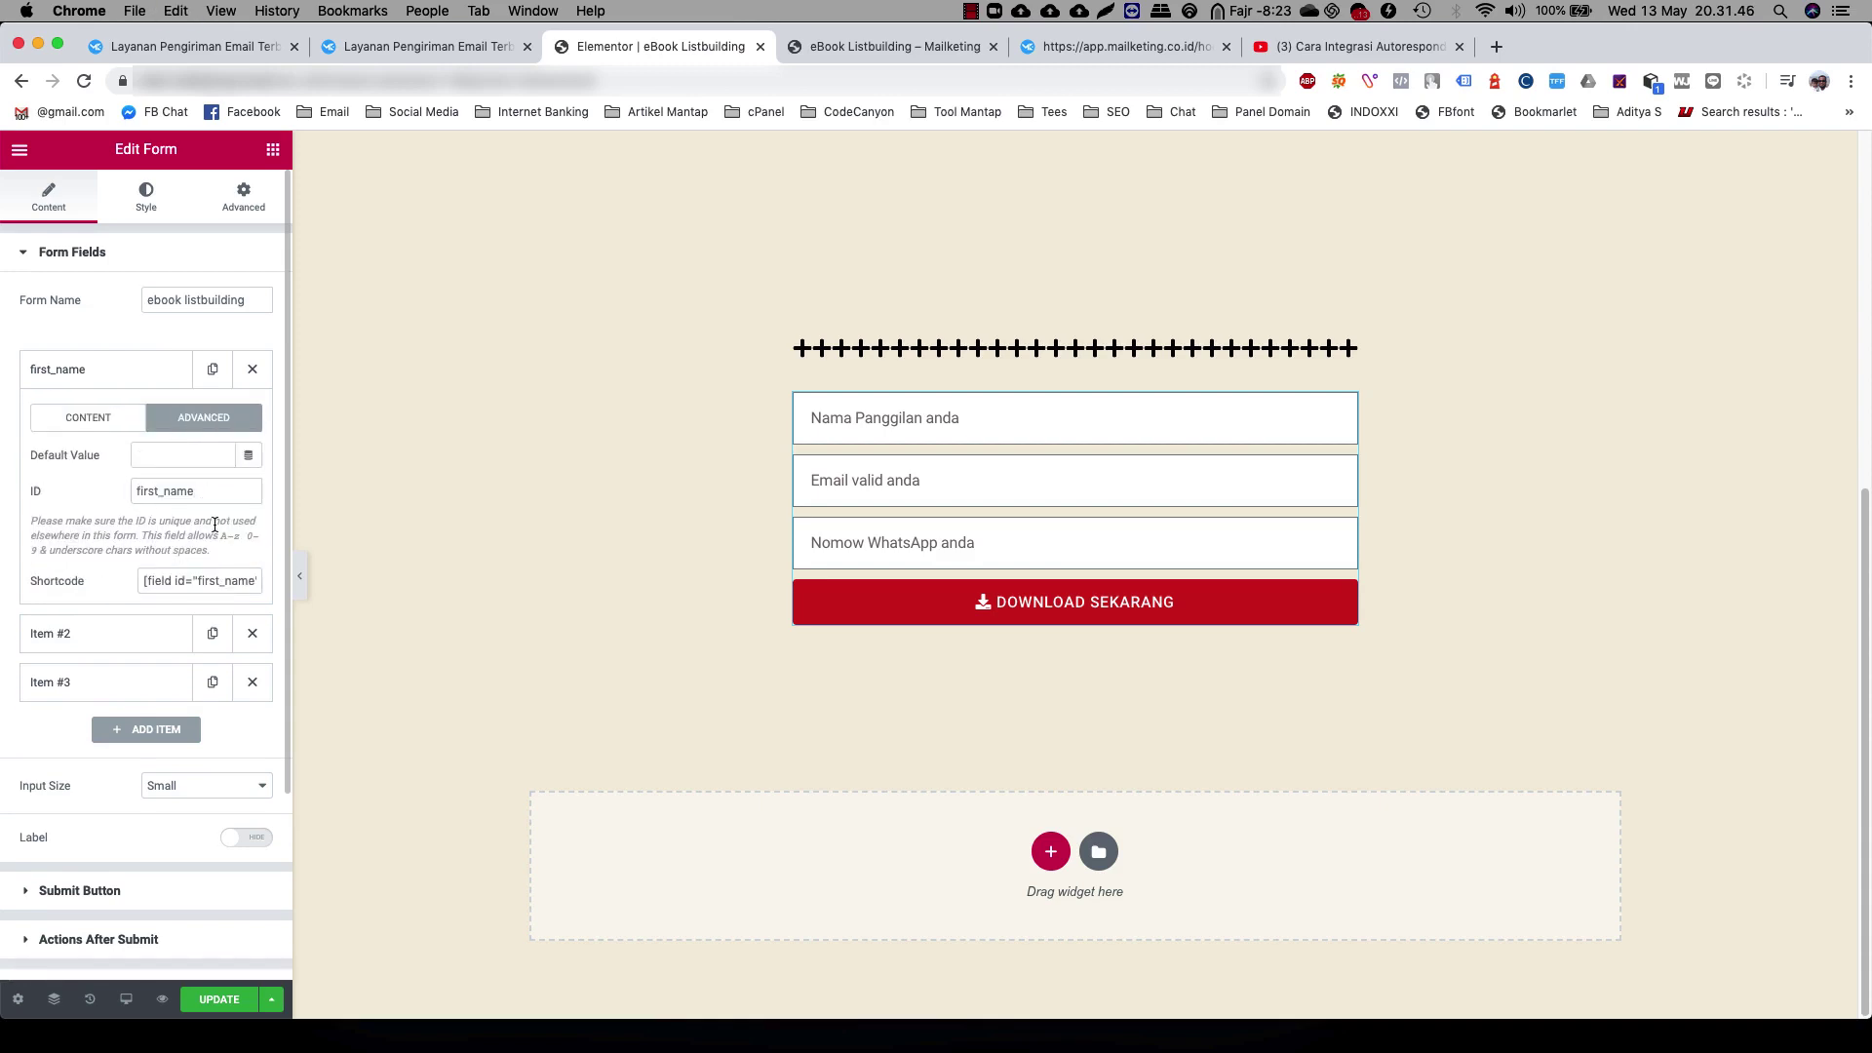
click(210, 491)
click(87, 417)
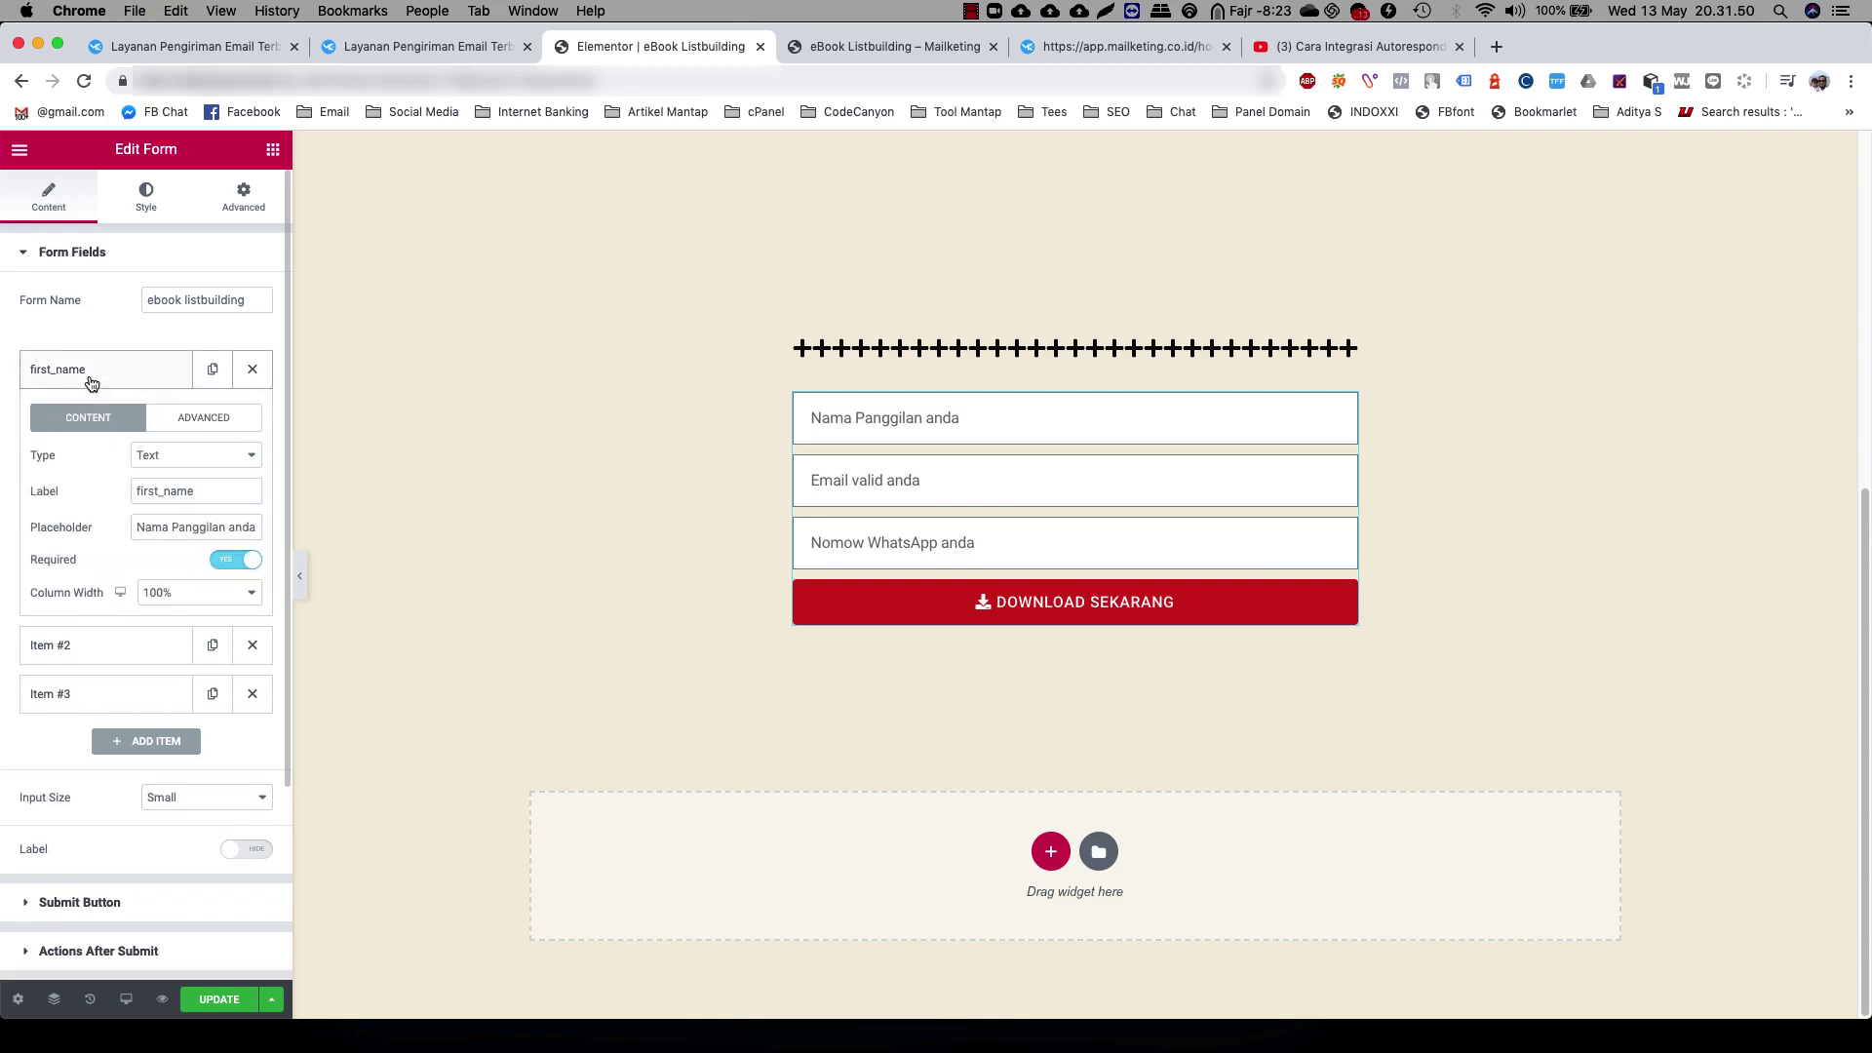
click(90, 380)
Label the second form field email, matching its field ID
click(88, 418)
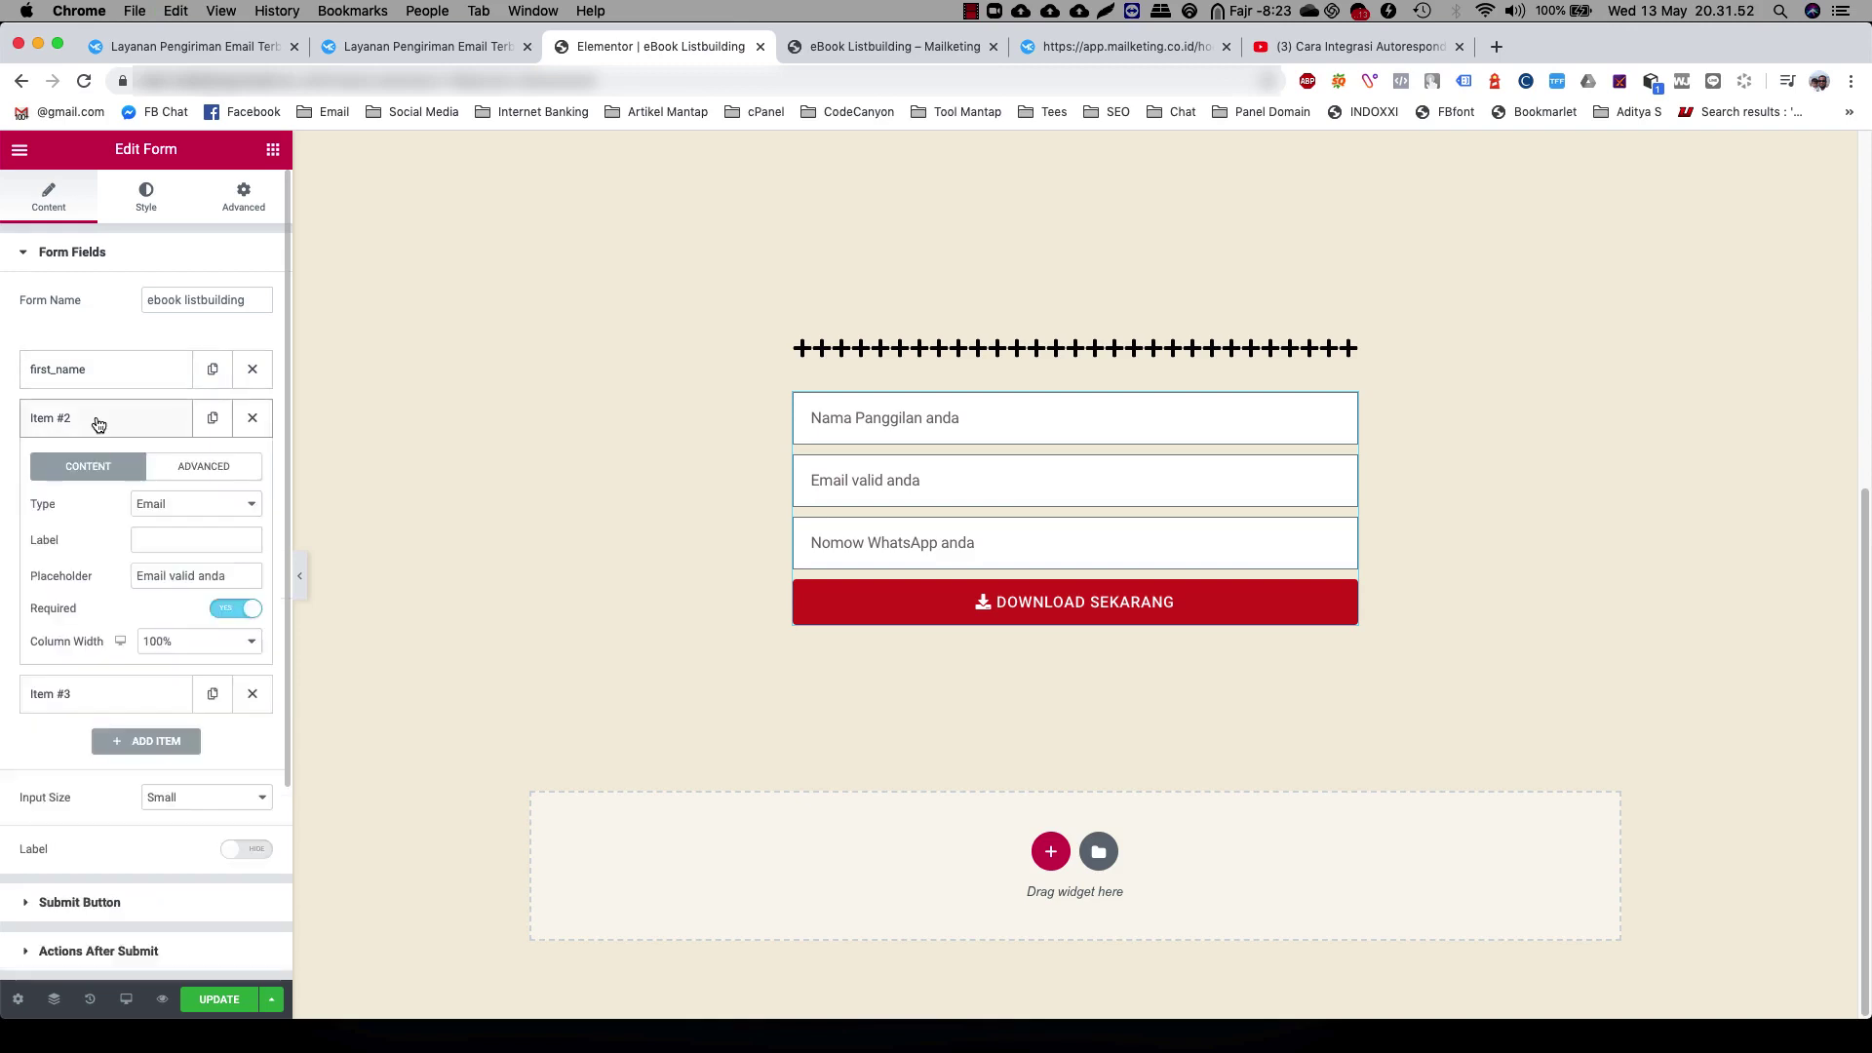
click(155, 542)
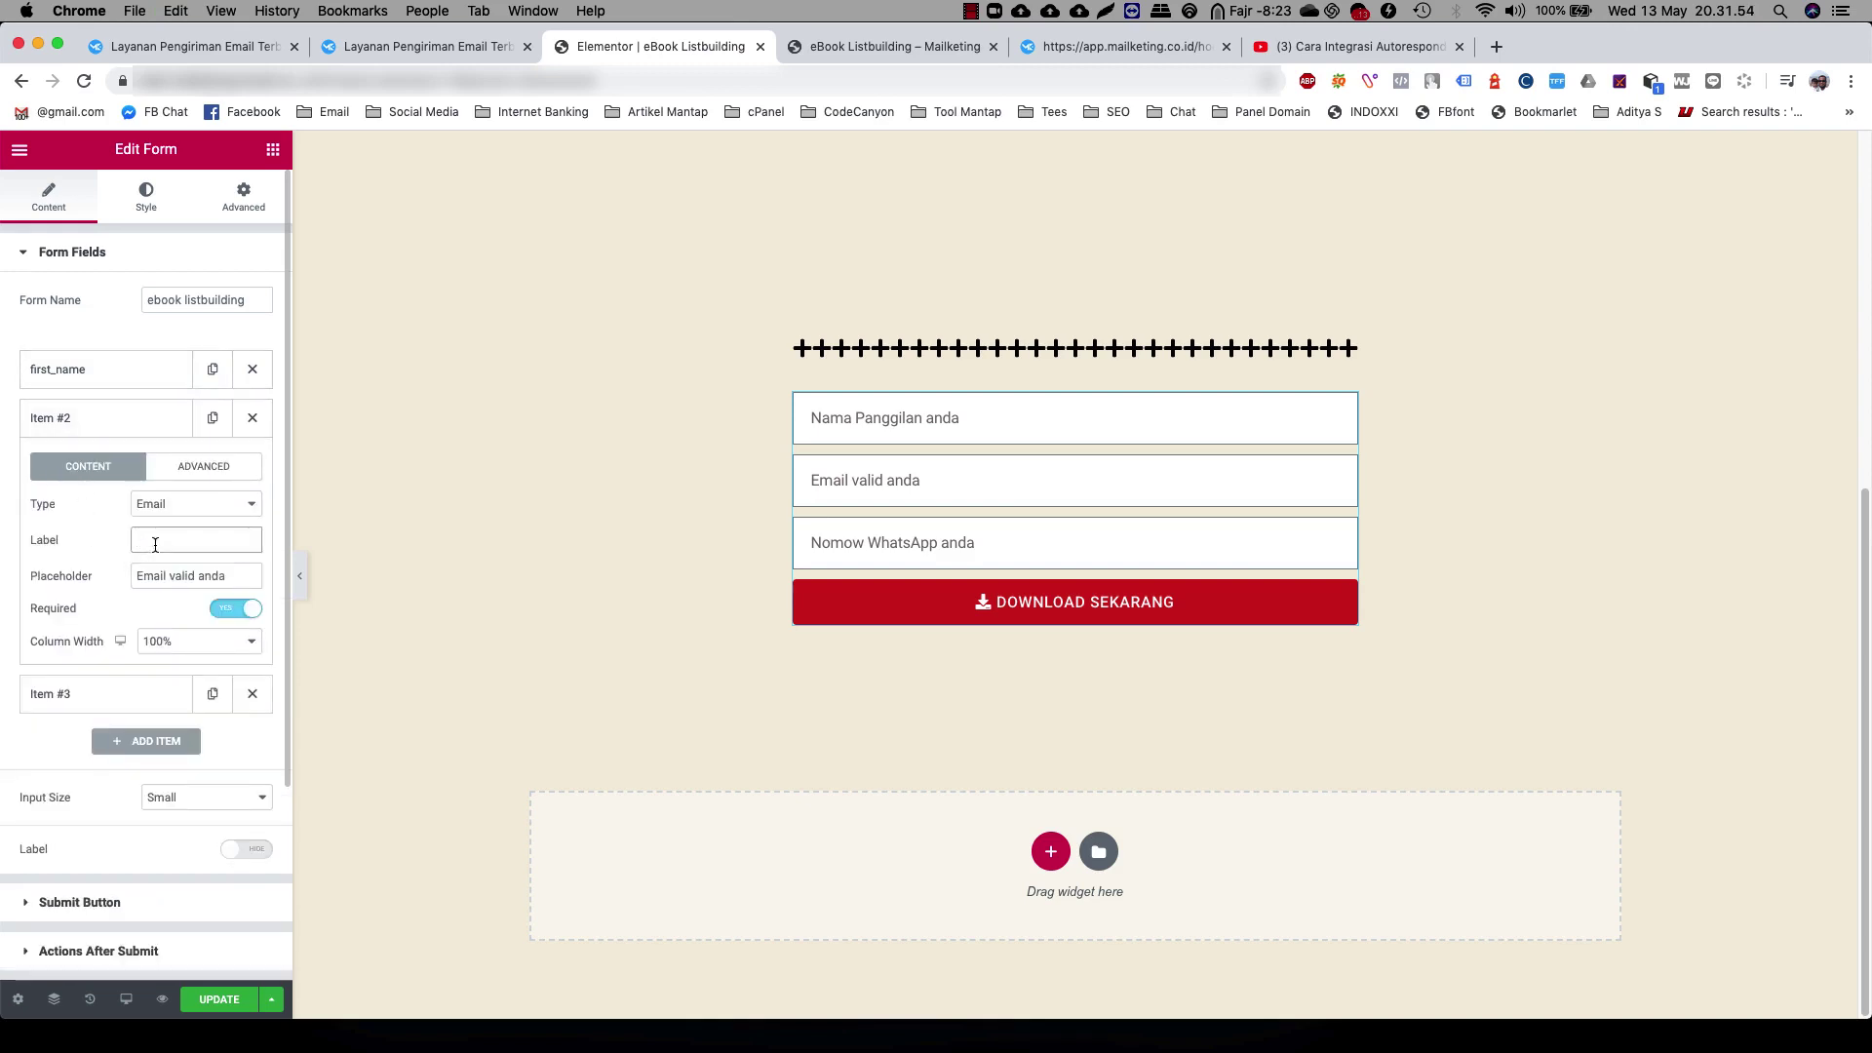
text(email)
click(185, 468)
click(188, 546)
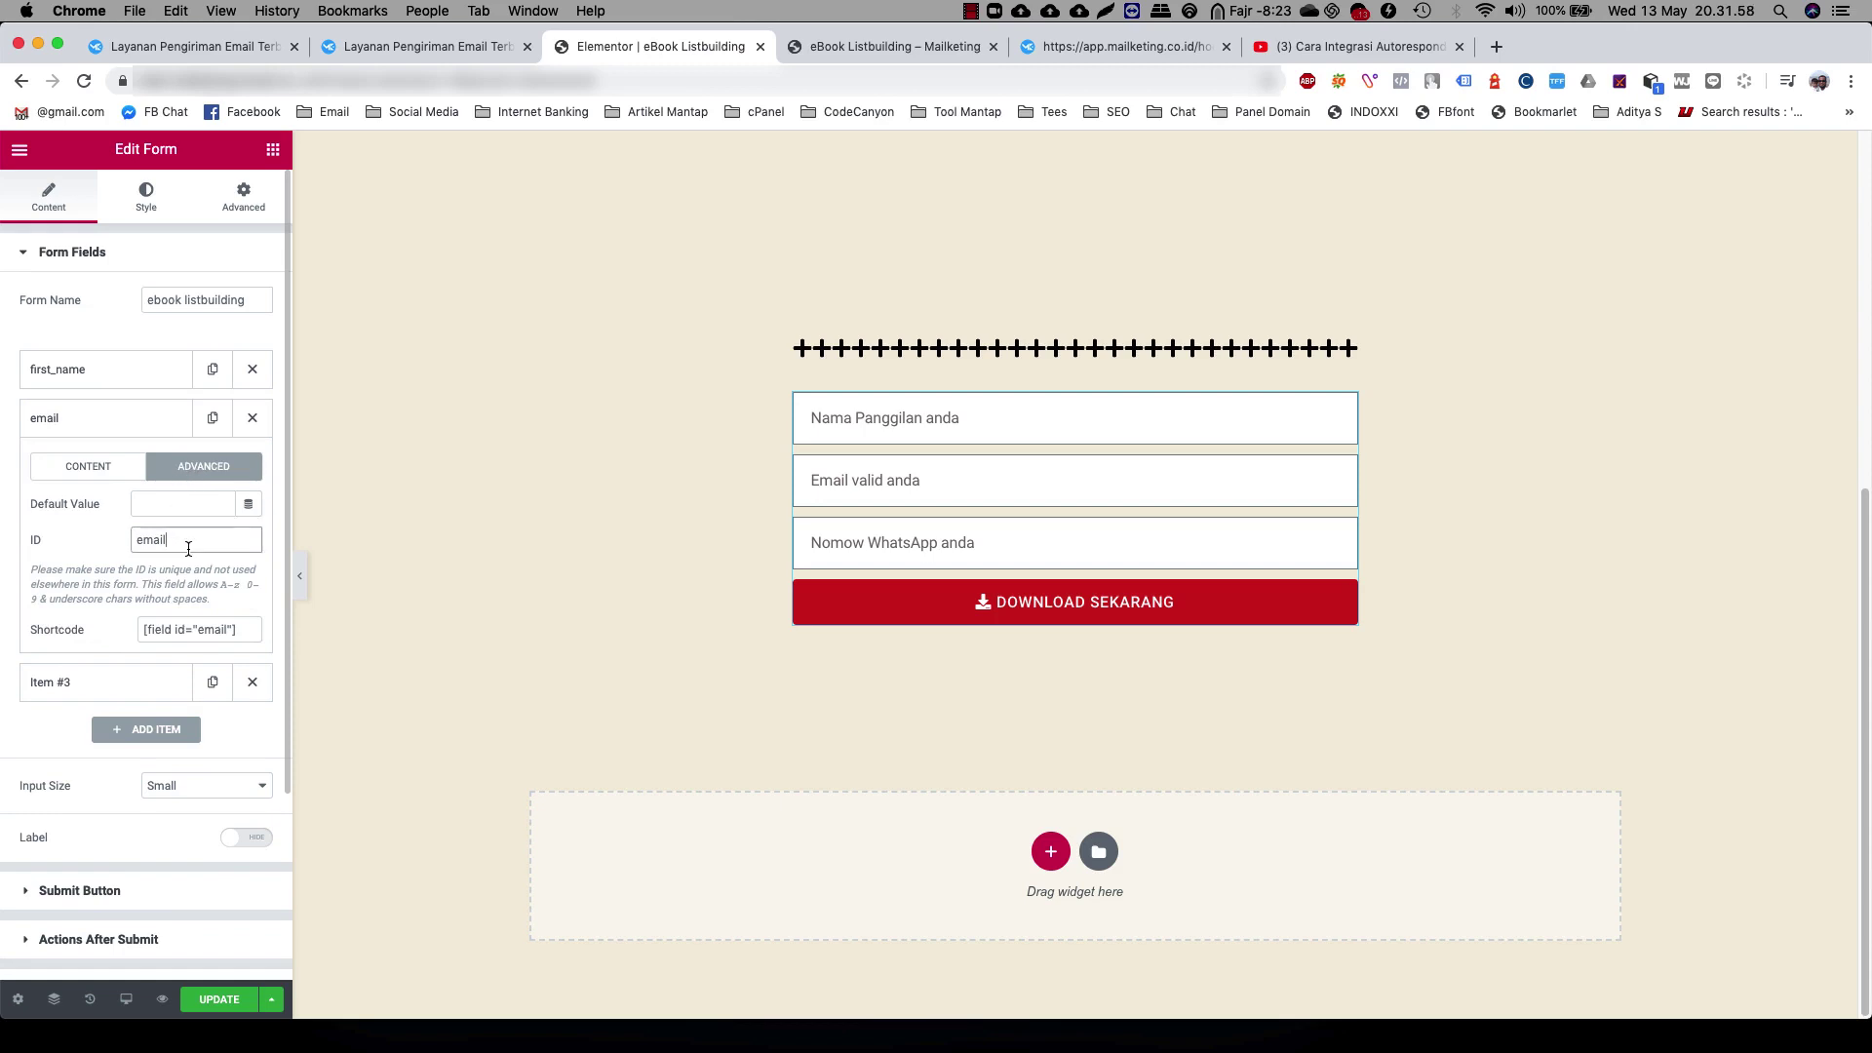
click(100, 472)
click(78, 434)
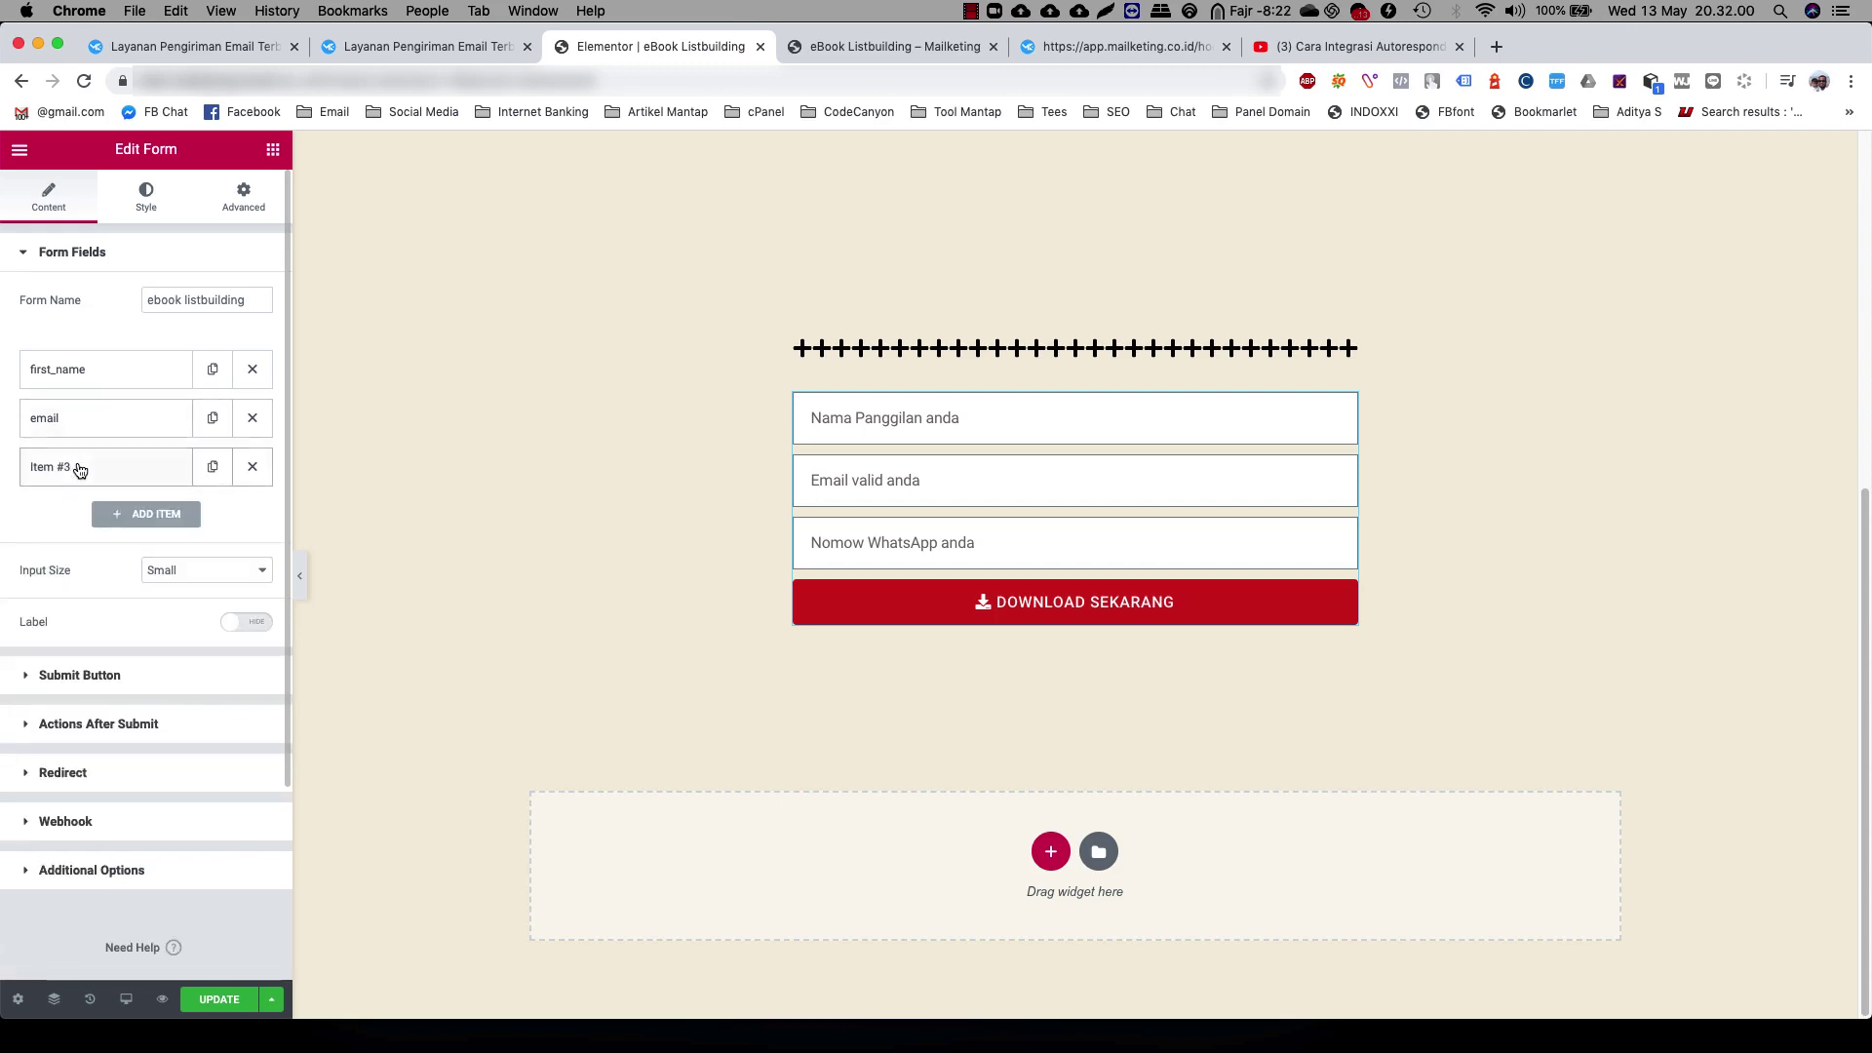
Label the third form field phone, matching its field ID
click(80, 468)
click(158, 595)
text(phone)
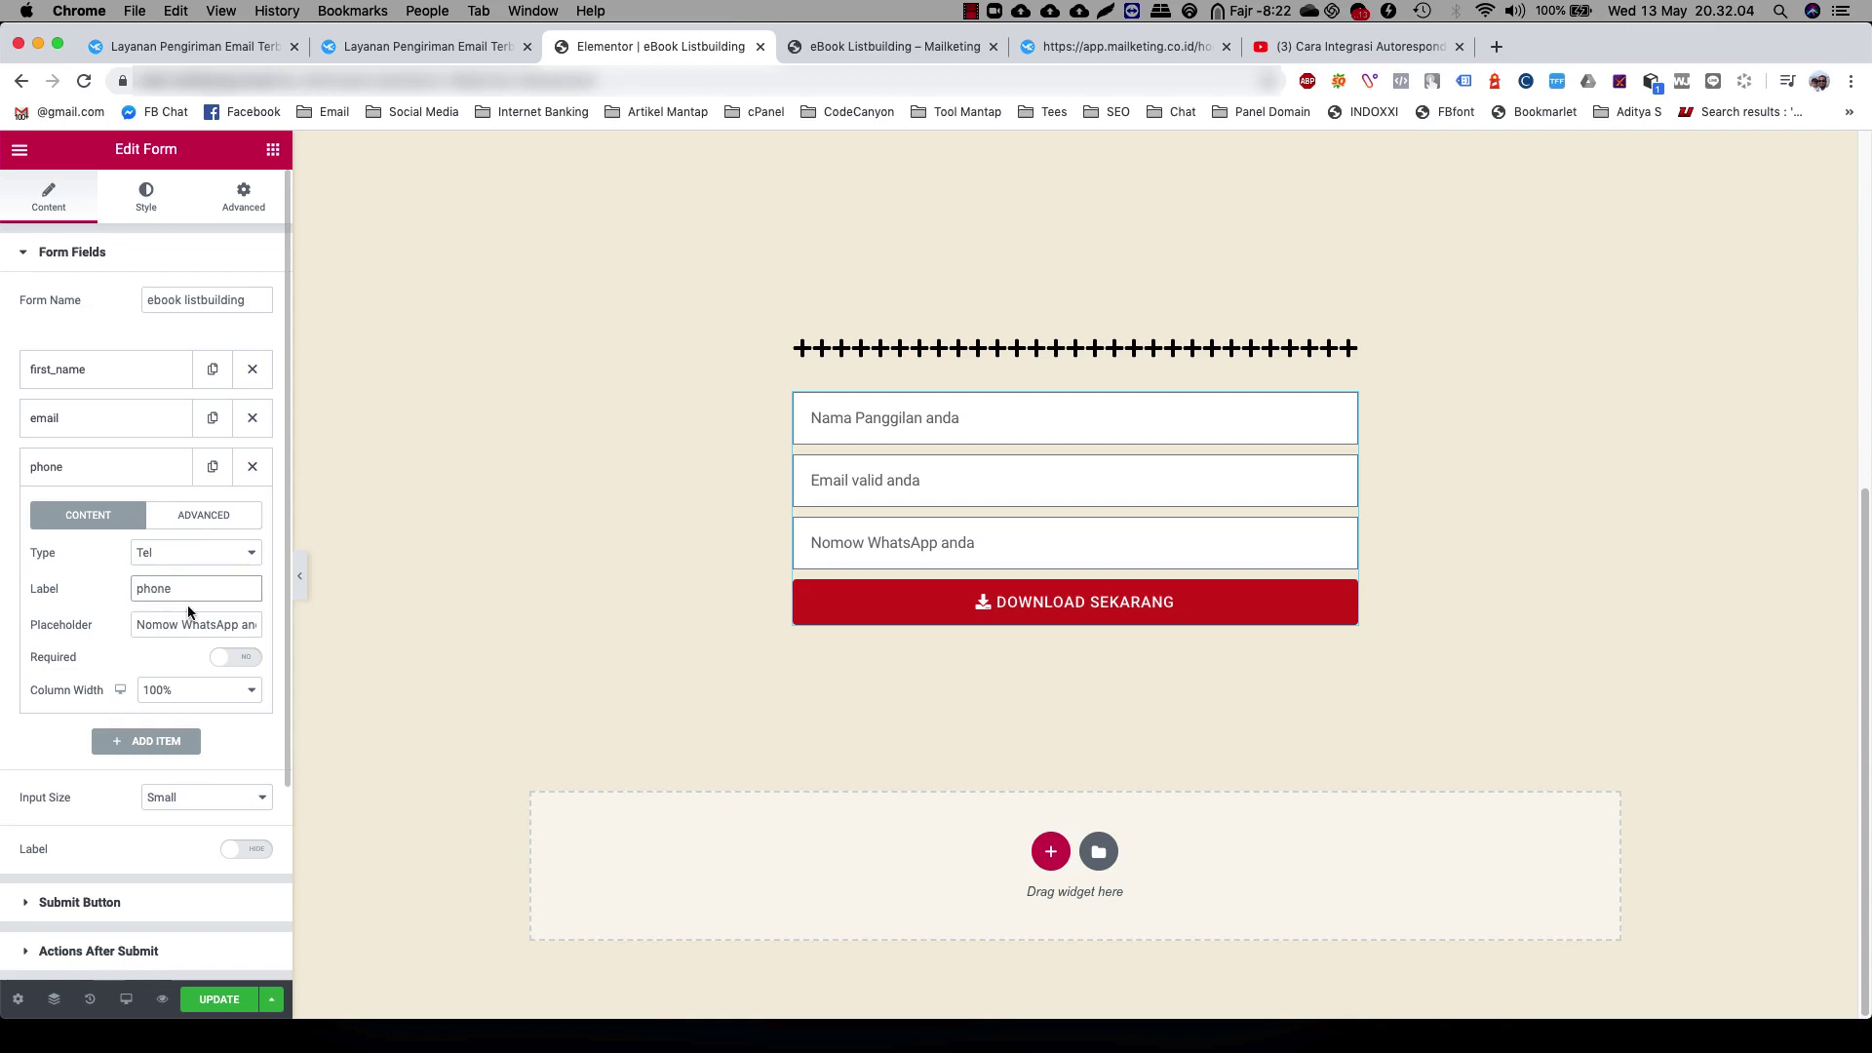
click(186, 525)
click(101, 516)
click(92, 472)
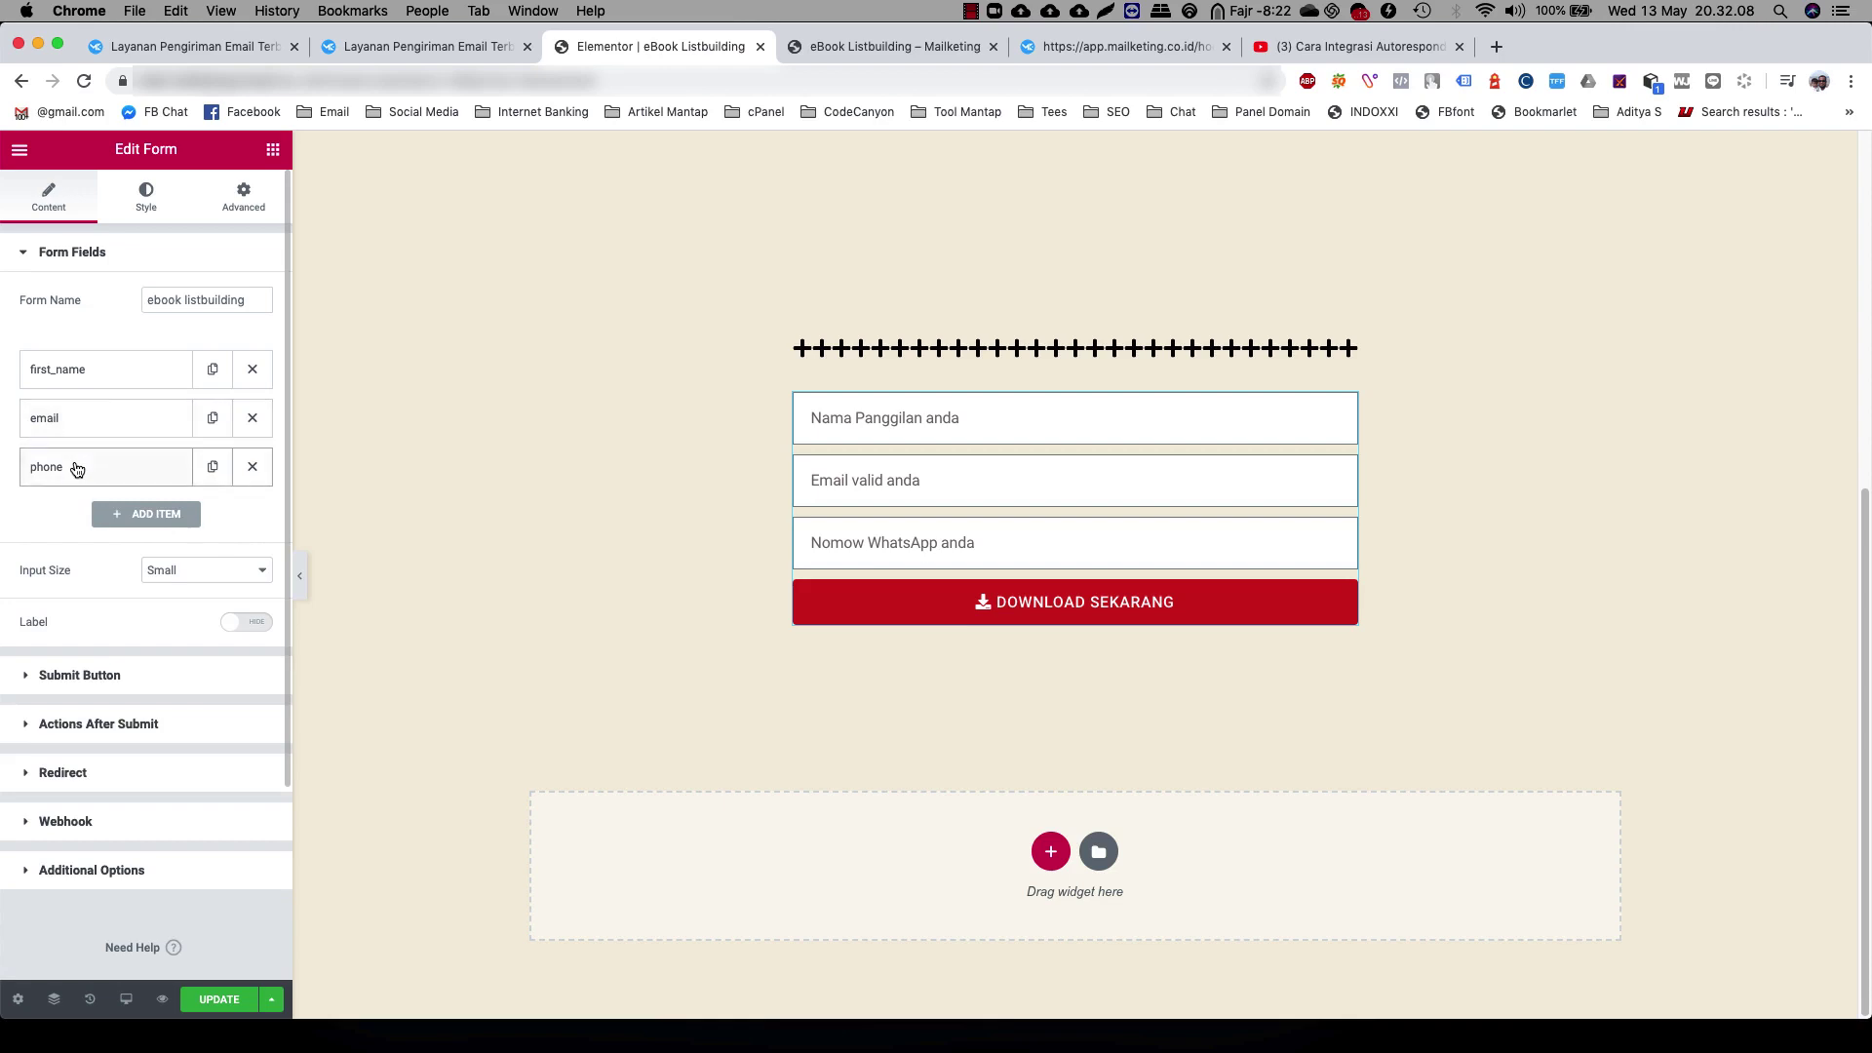
click(76, 469)
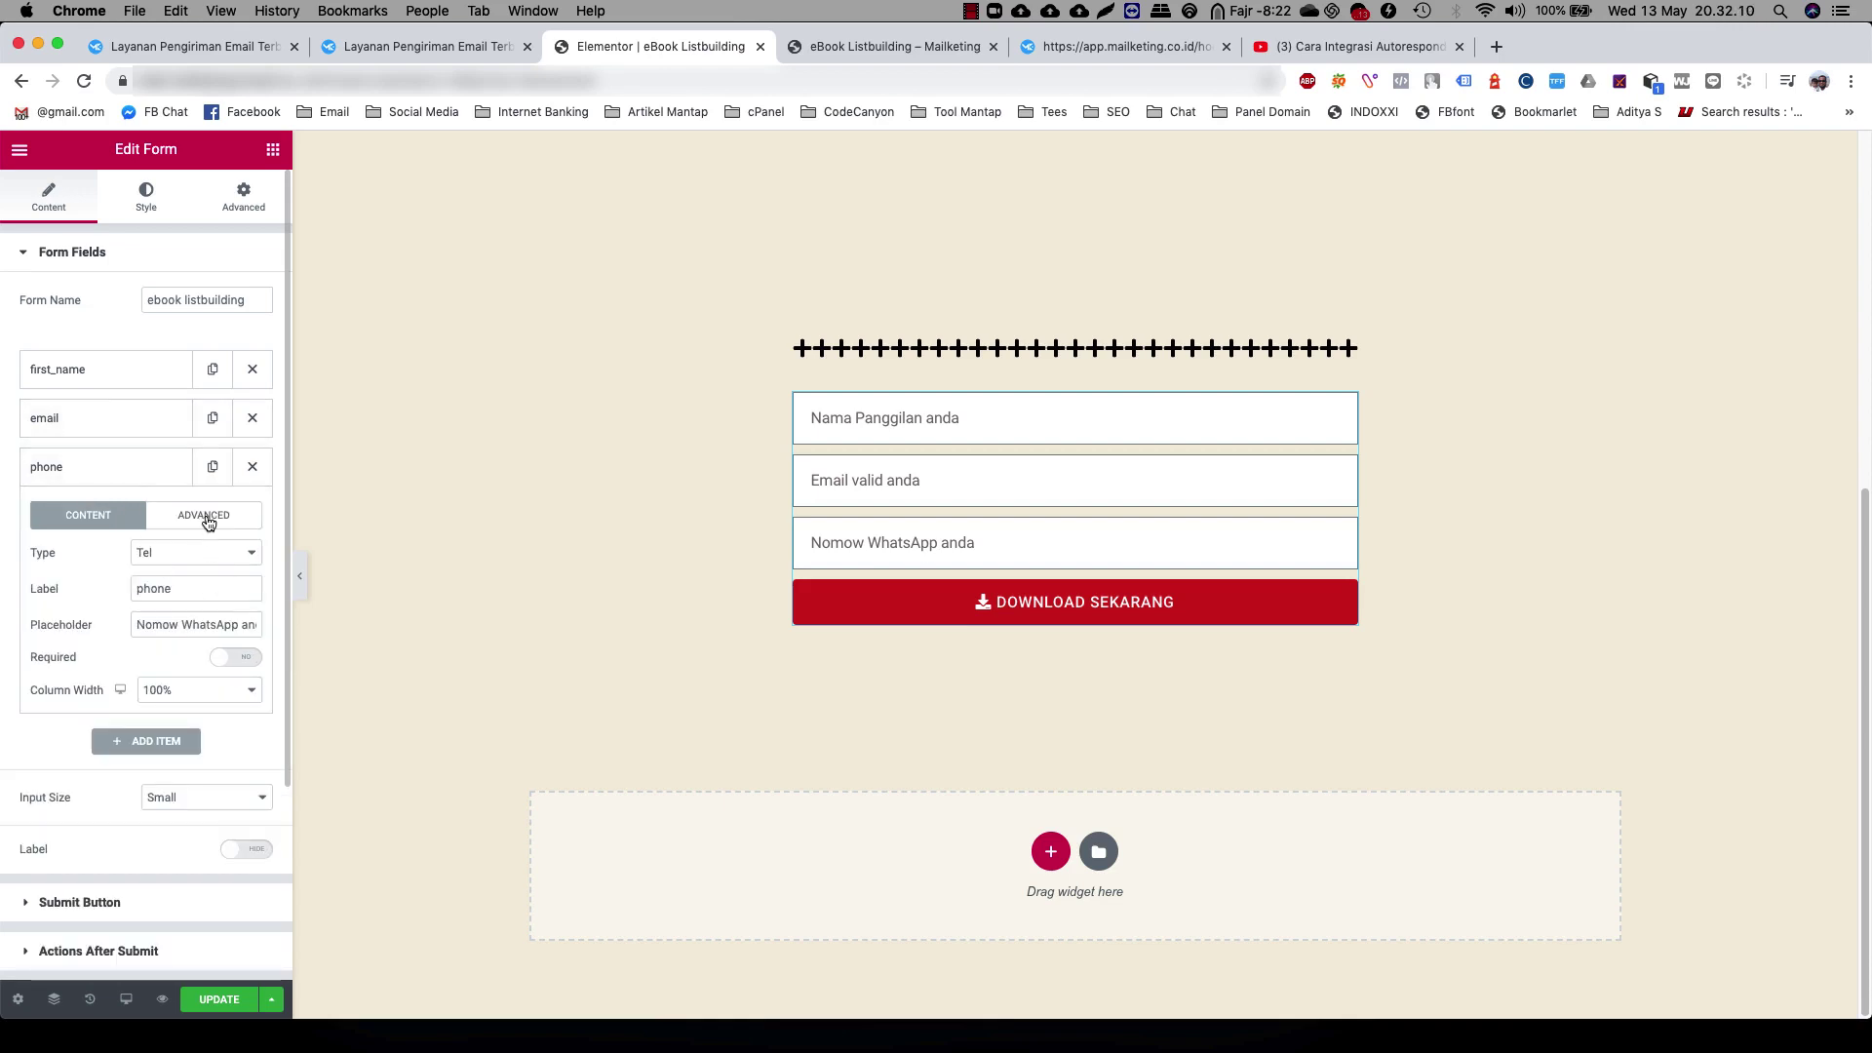
click(106, 429)
click(90, 375)
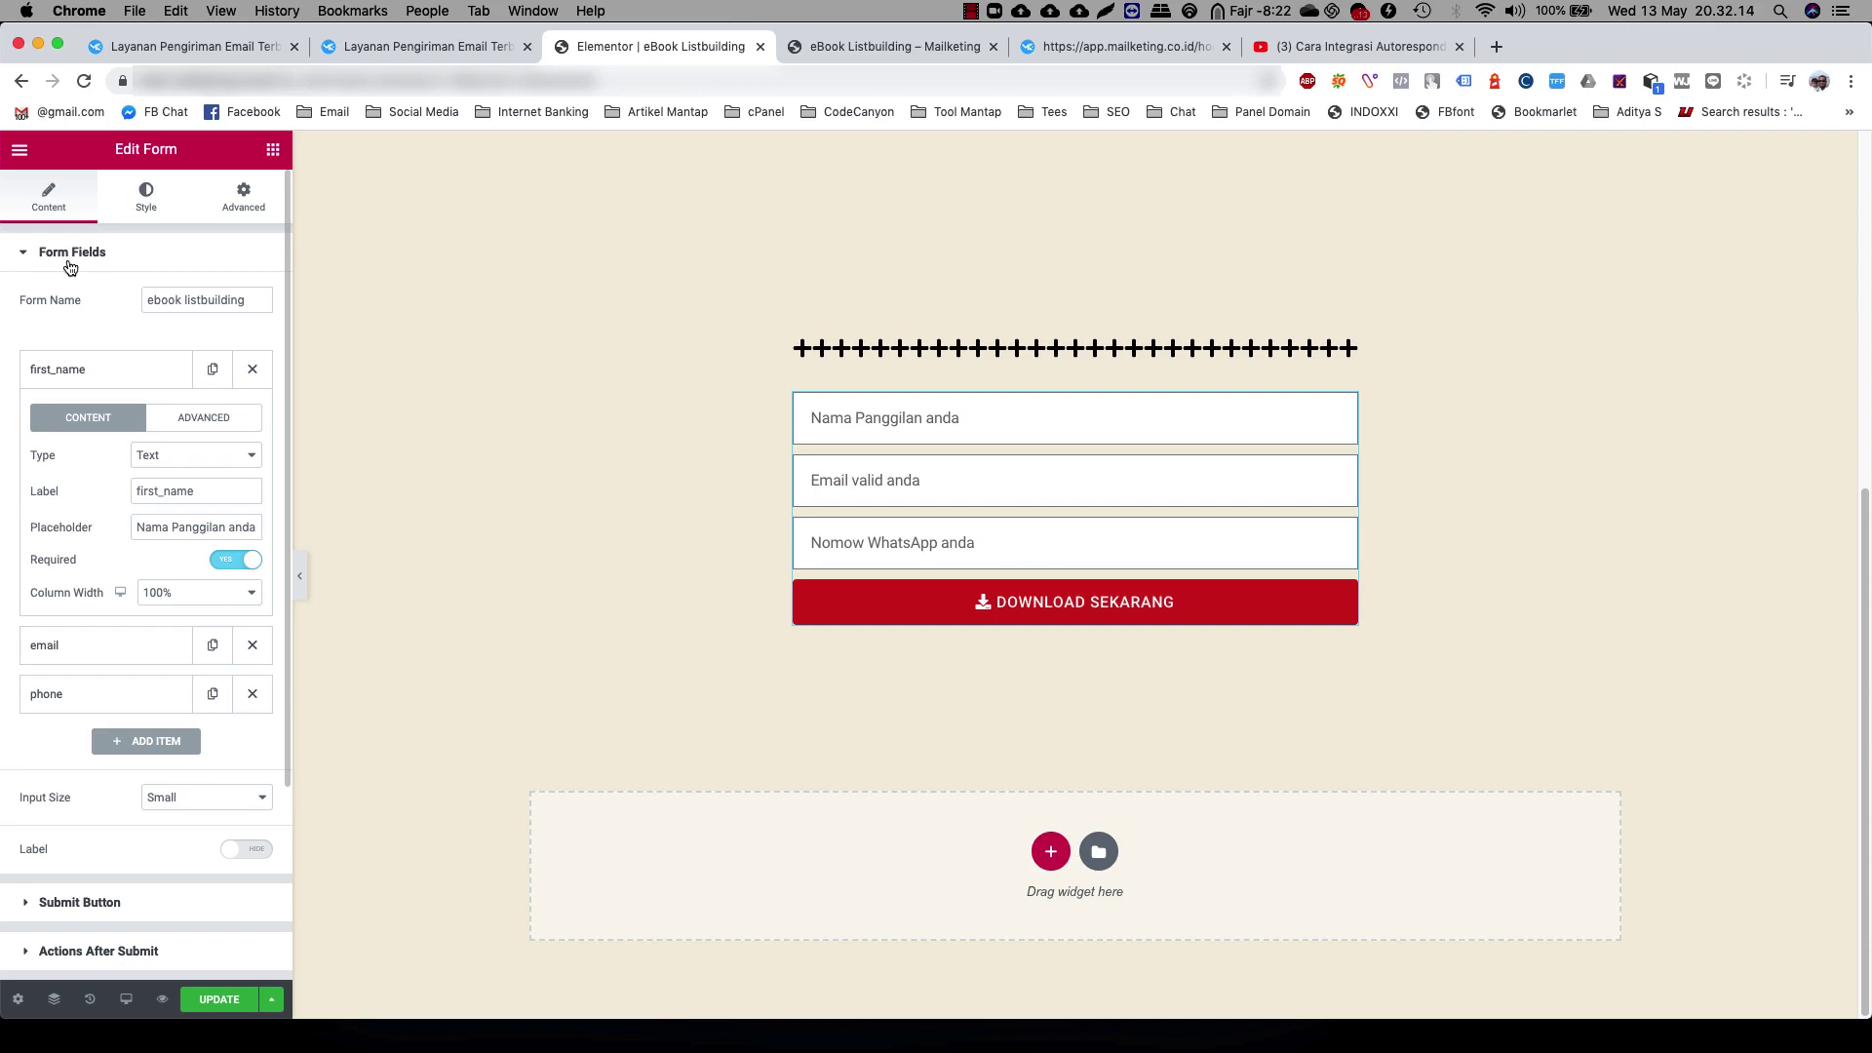
Keep the form's field labels hidden, then Update the page and preview it
click(249, 852)
click(238, 856)
click(228, 855)
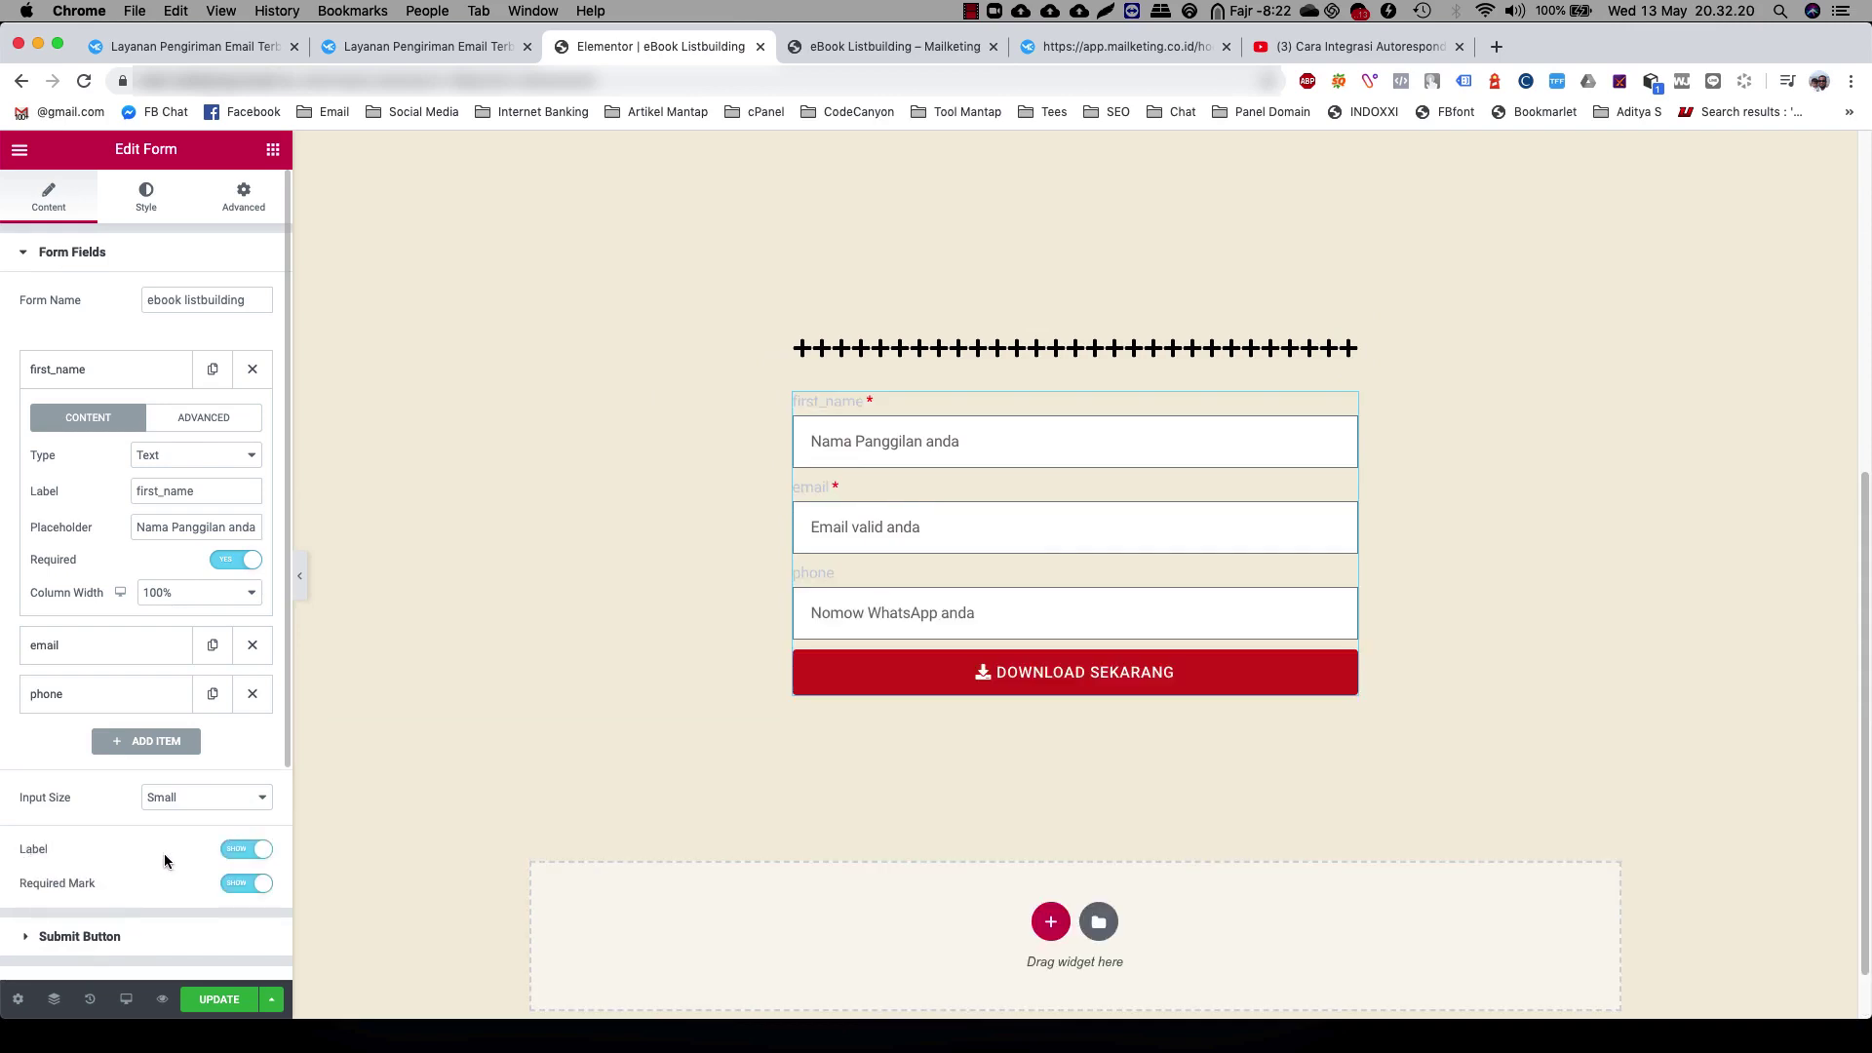
click(248, 855)
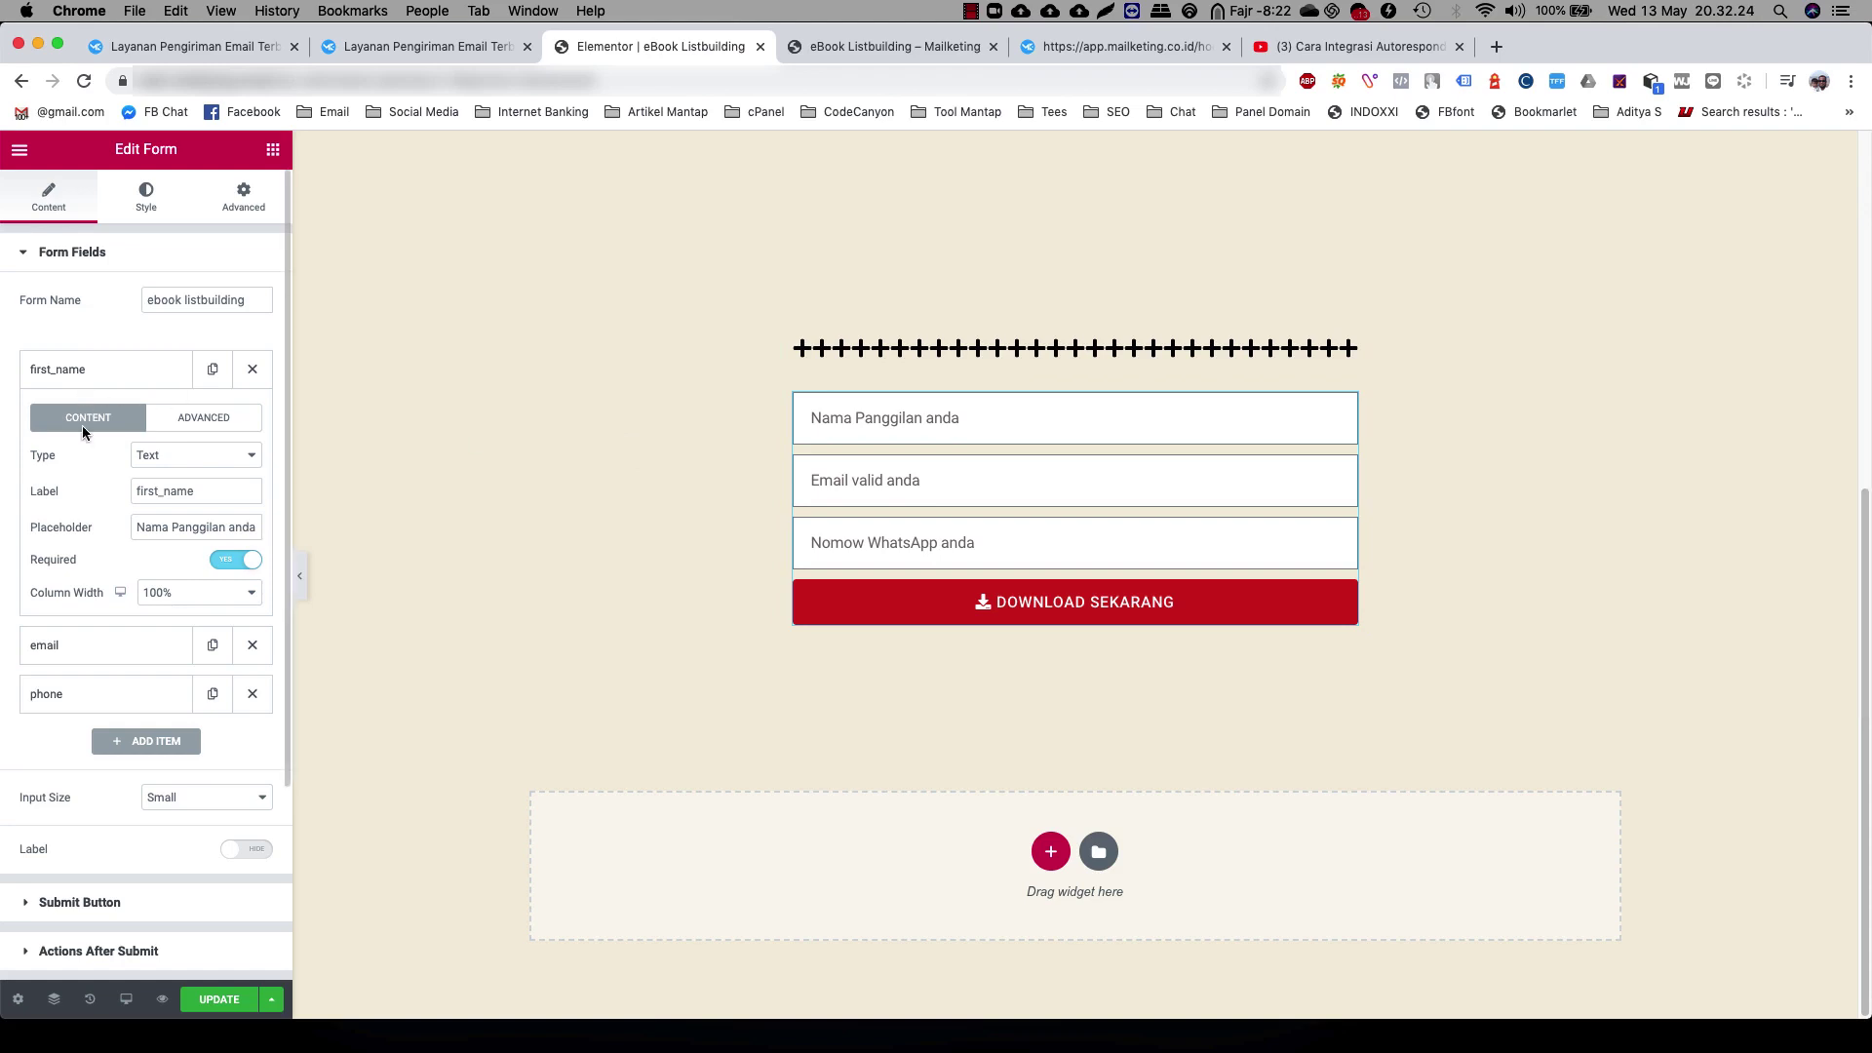
click(162, 530)
click(68, 252)
click(220, 1000)
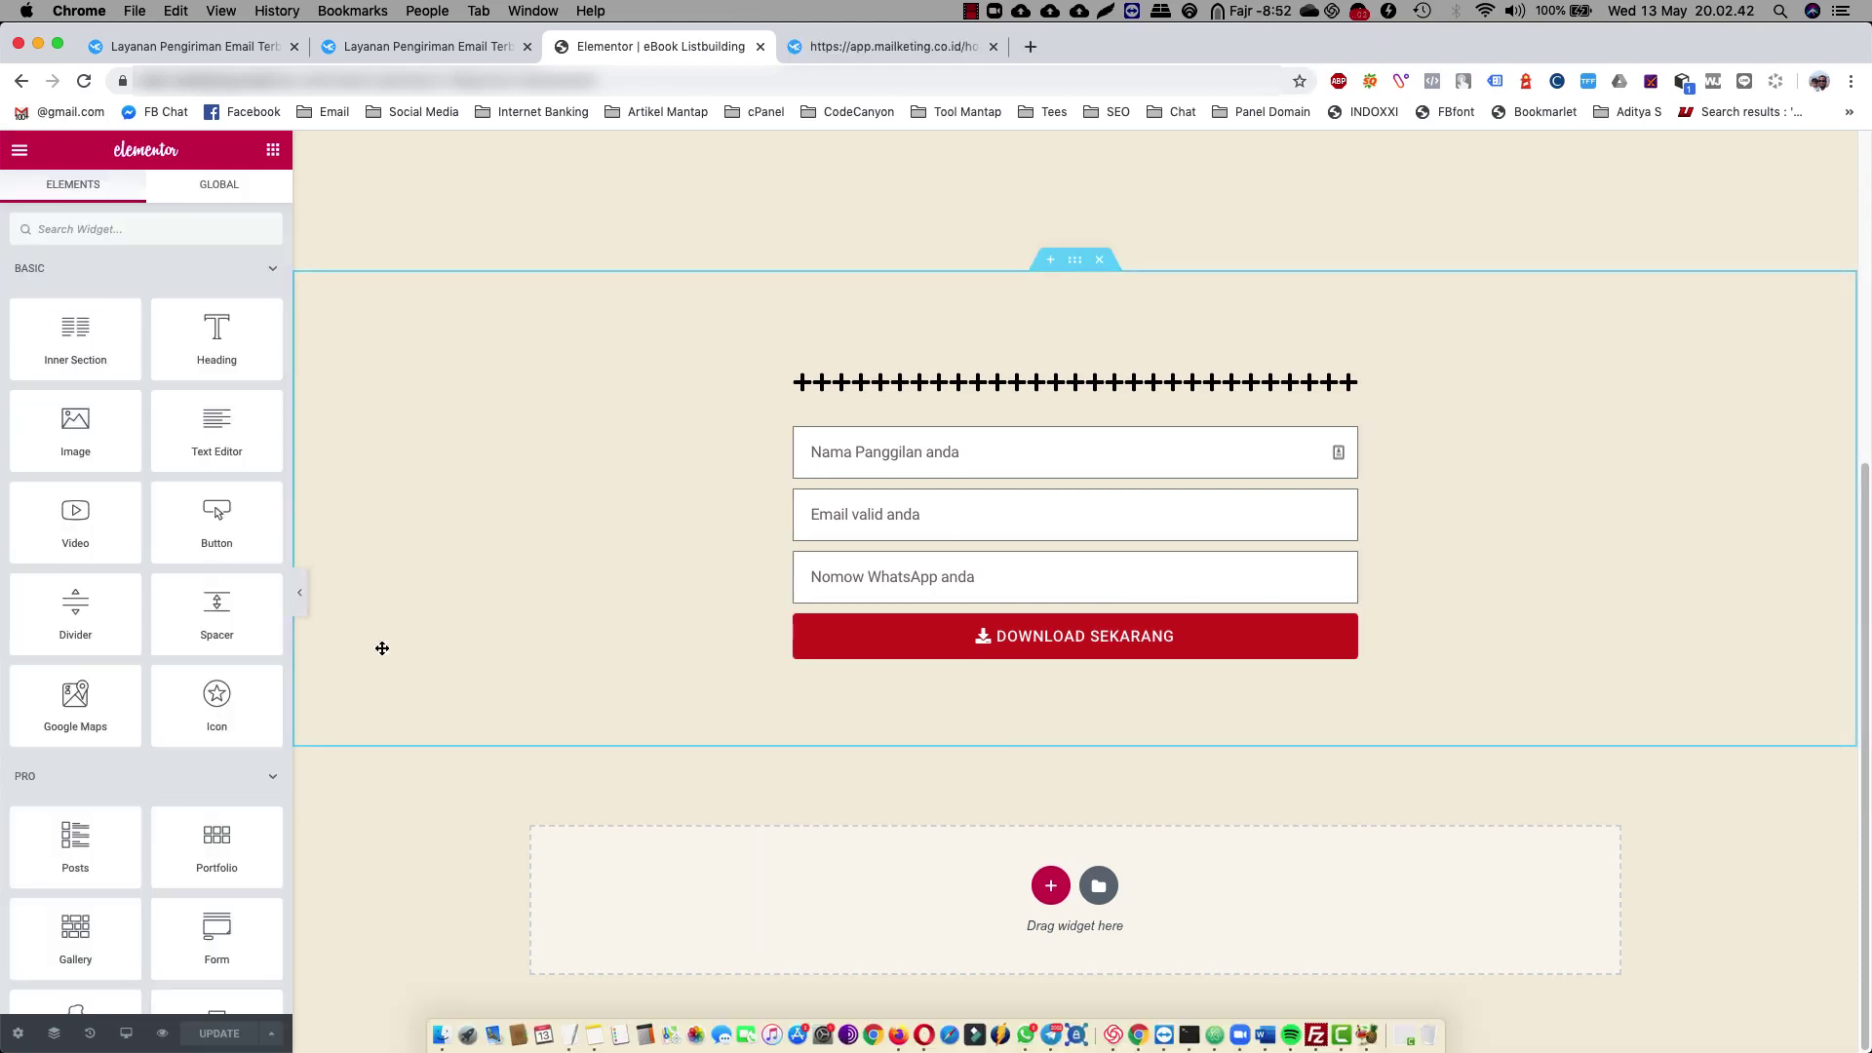
click(162, 1034)
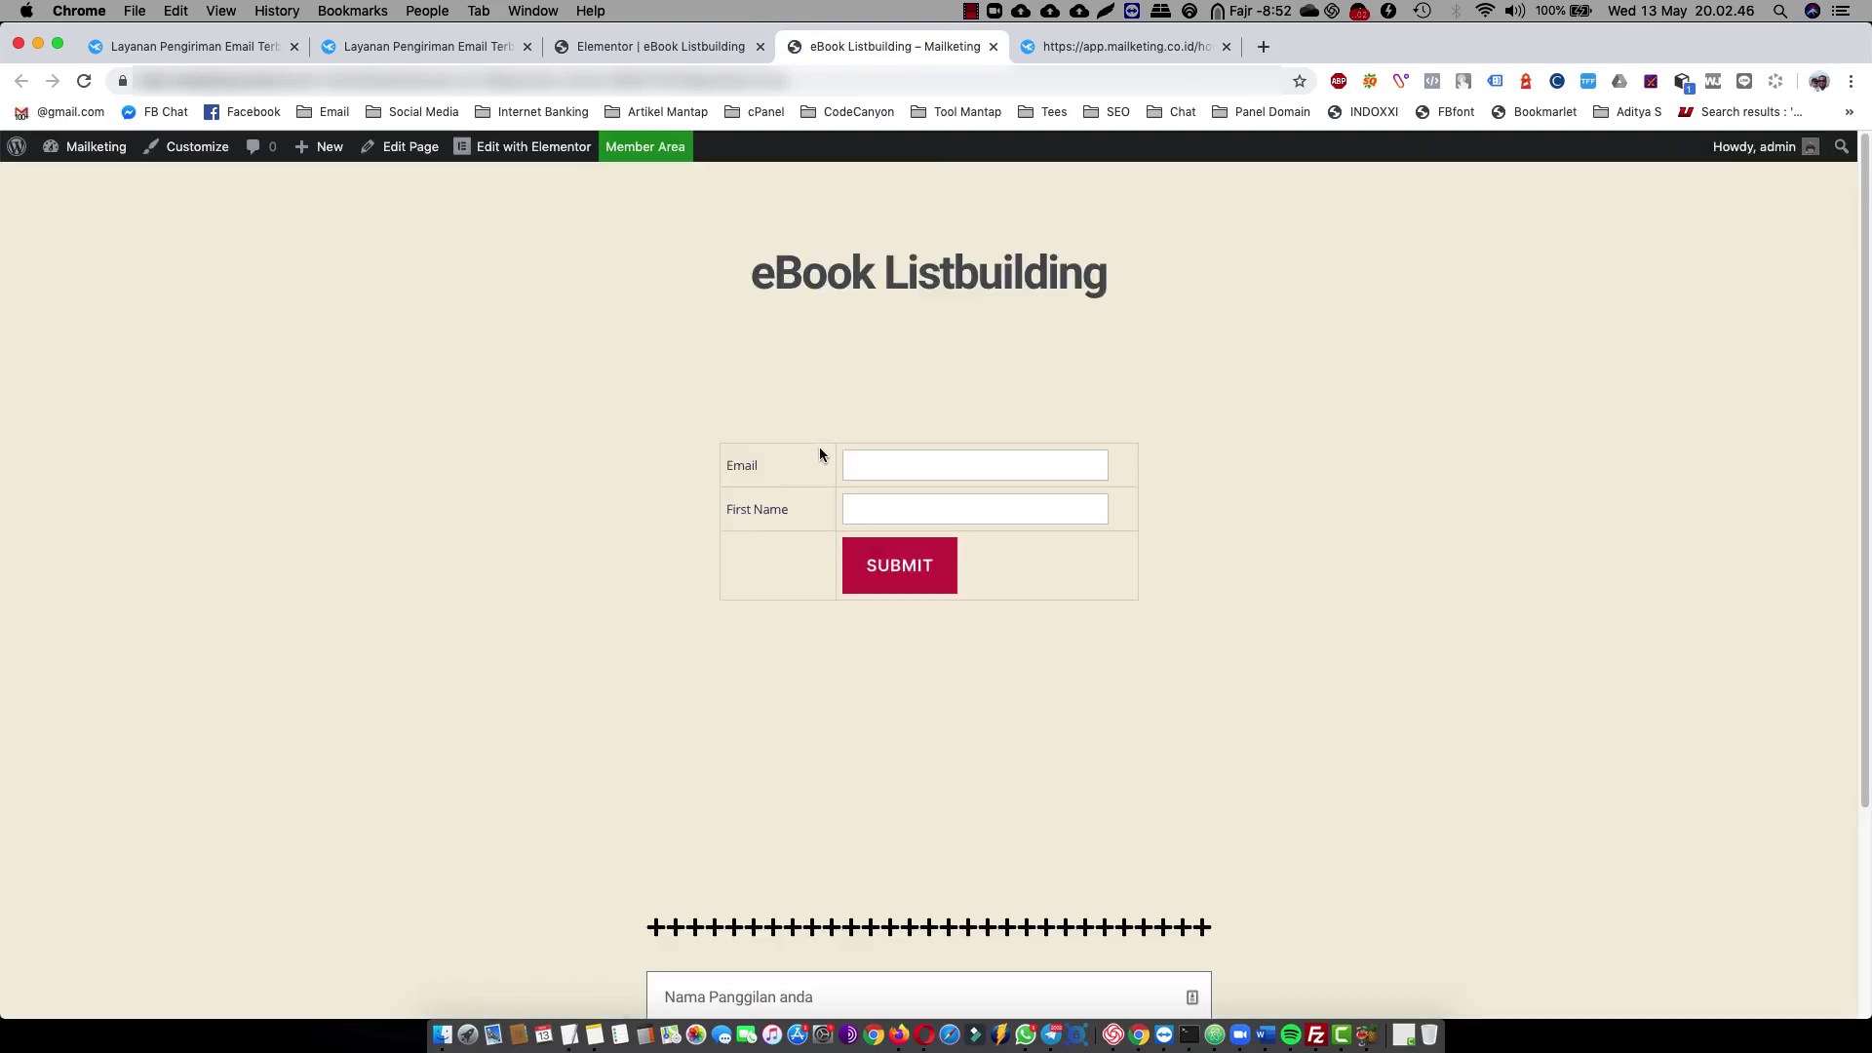
Open the copied opt-in page address in a new tab under another Chrome profile
scroll(1231, 485, down, 3)
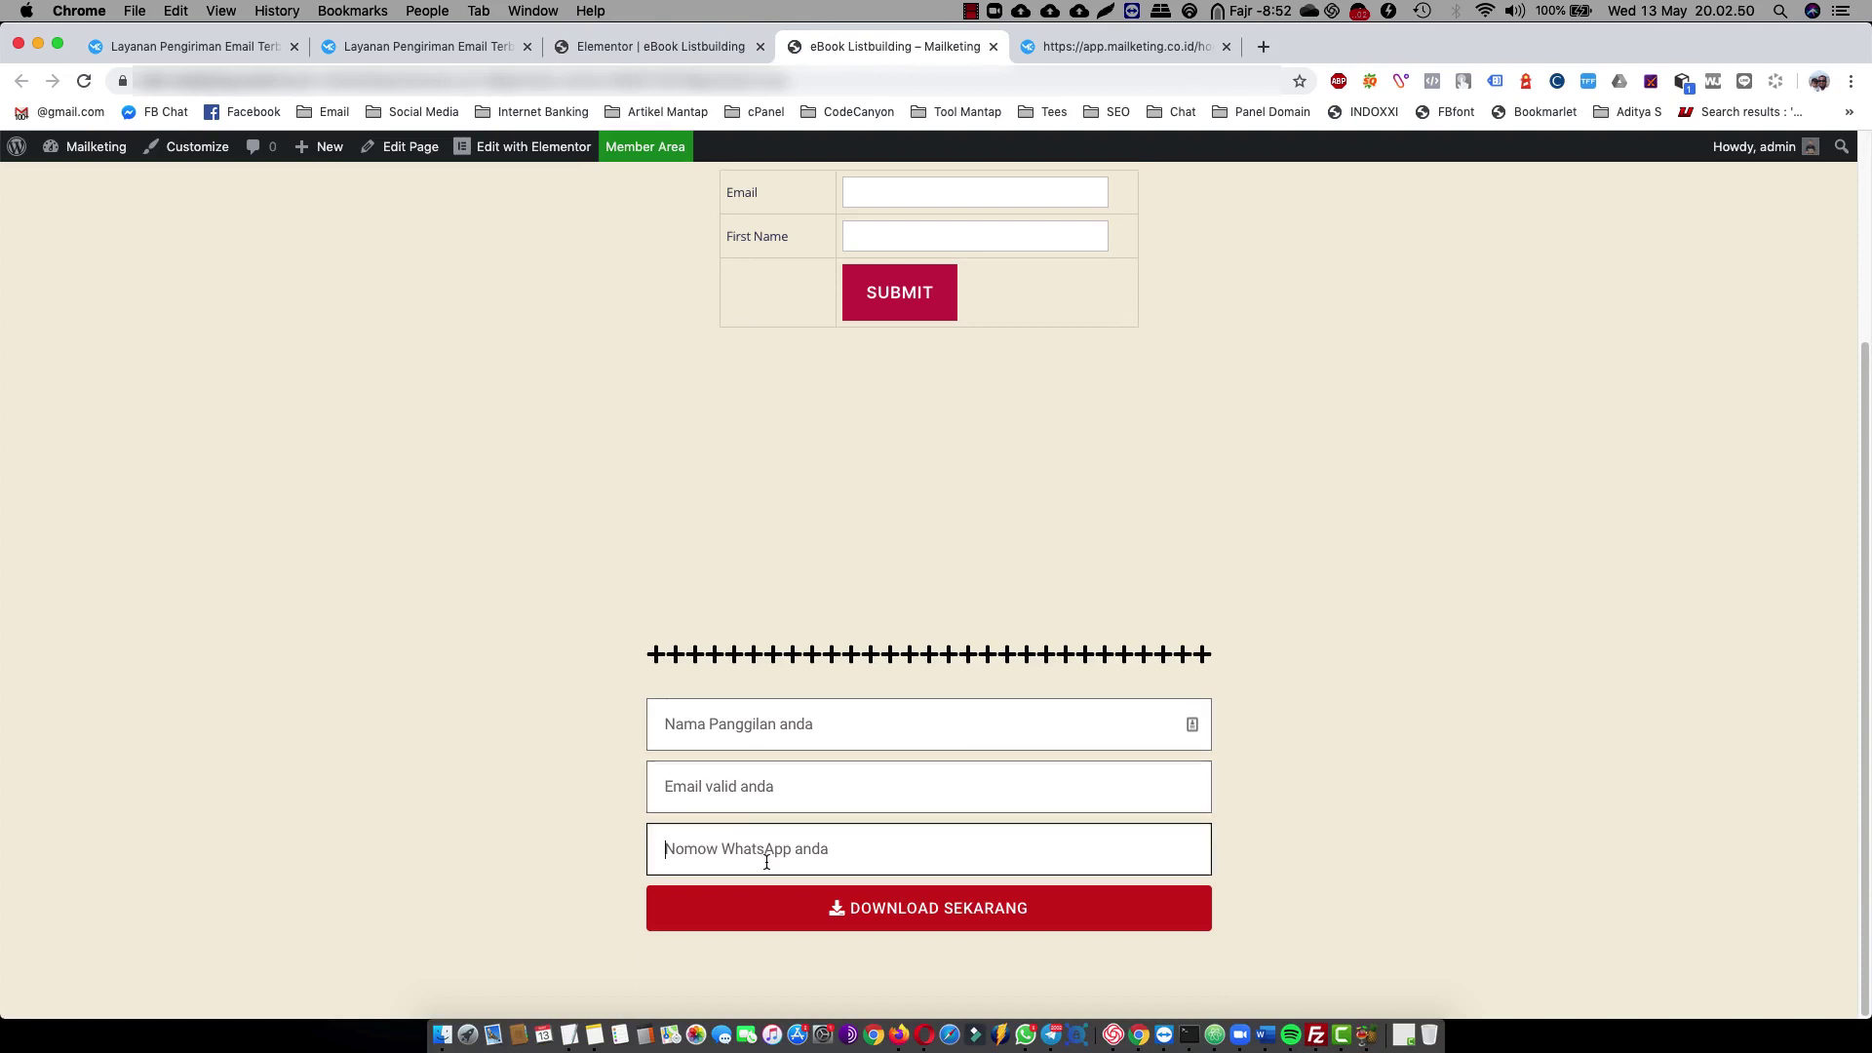
click(766, 792)
scroll(852, 614, up, 3)
scroll(961, 528, down, 3)
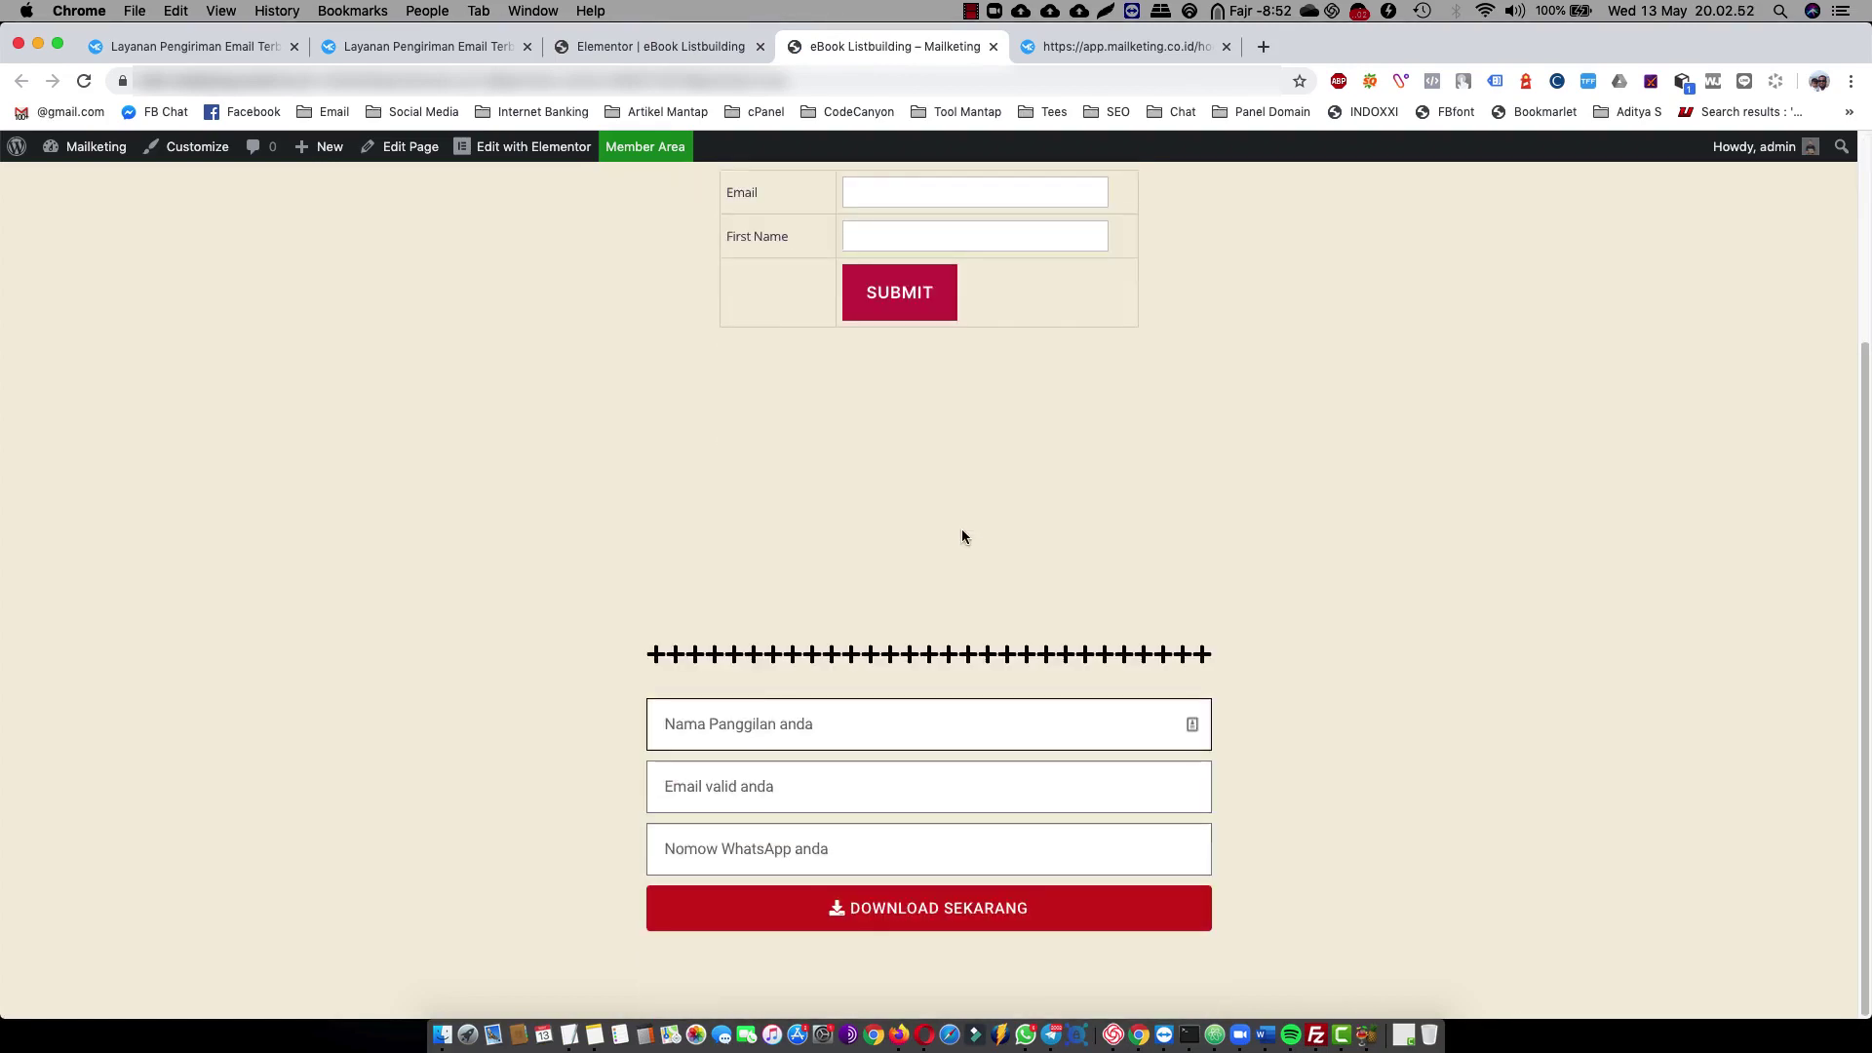
click(757, 703)
click(390, 81)
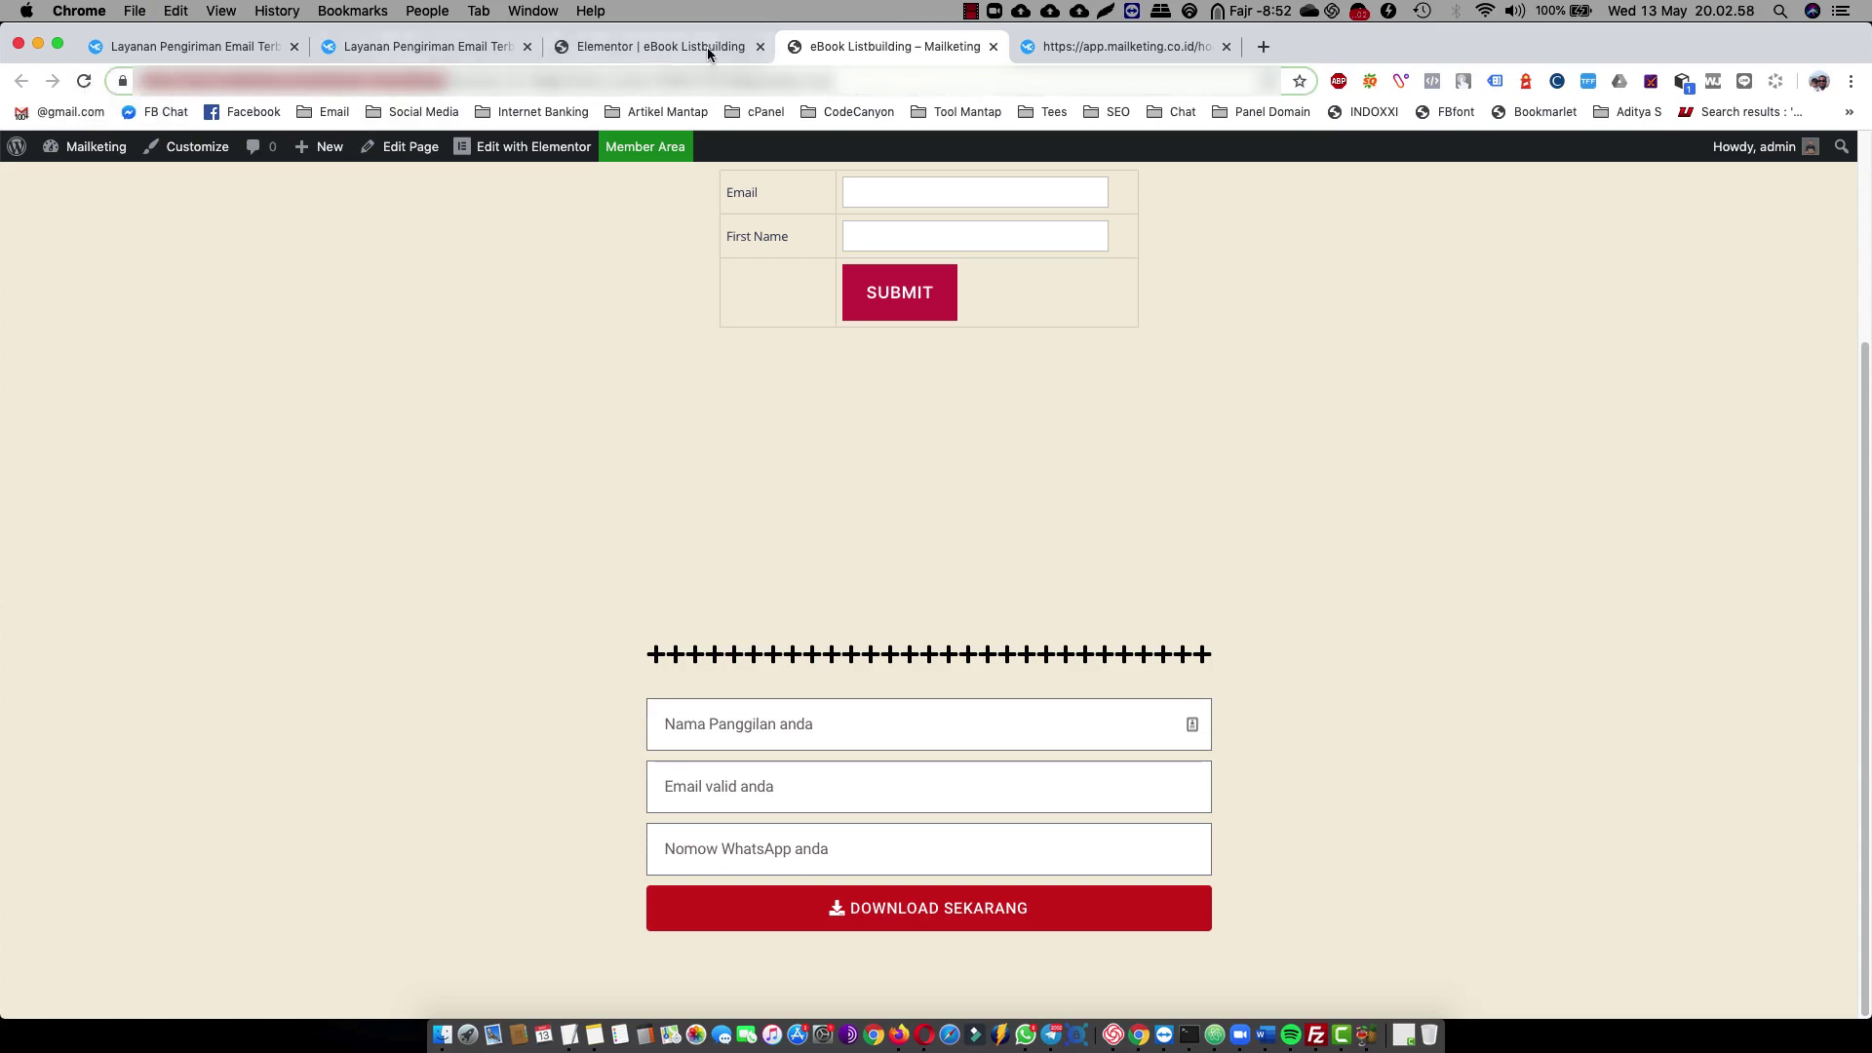
click(1818, 82)
scroll(1671, 627, down, 5)
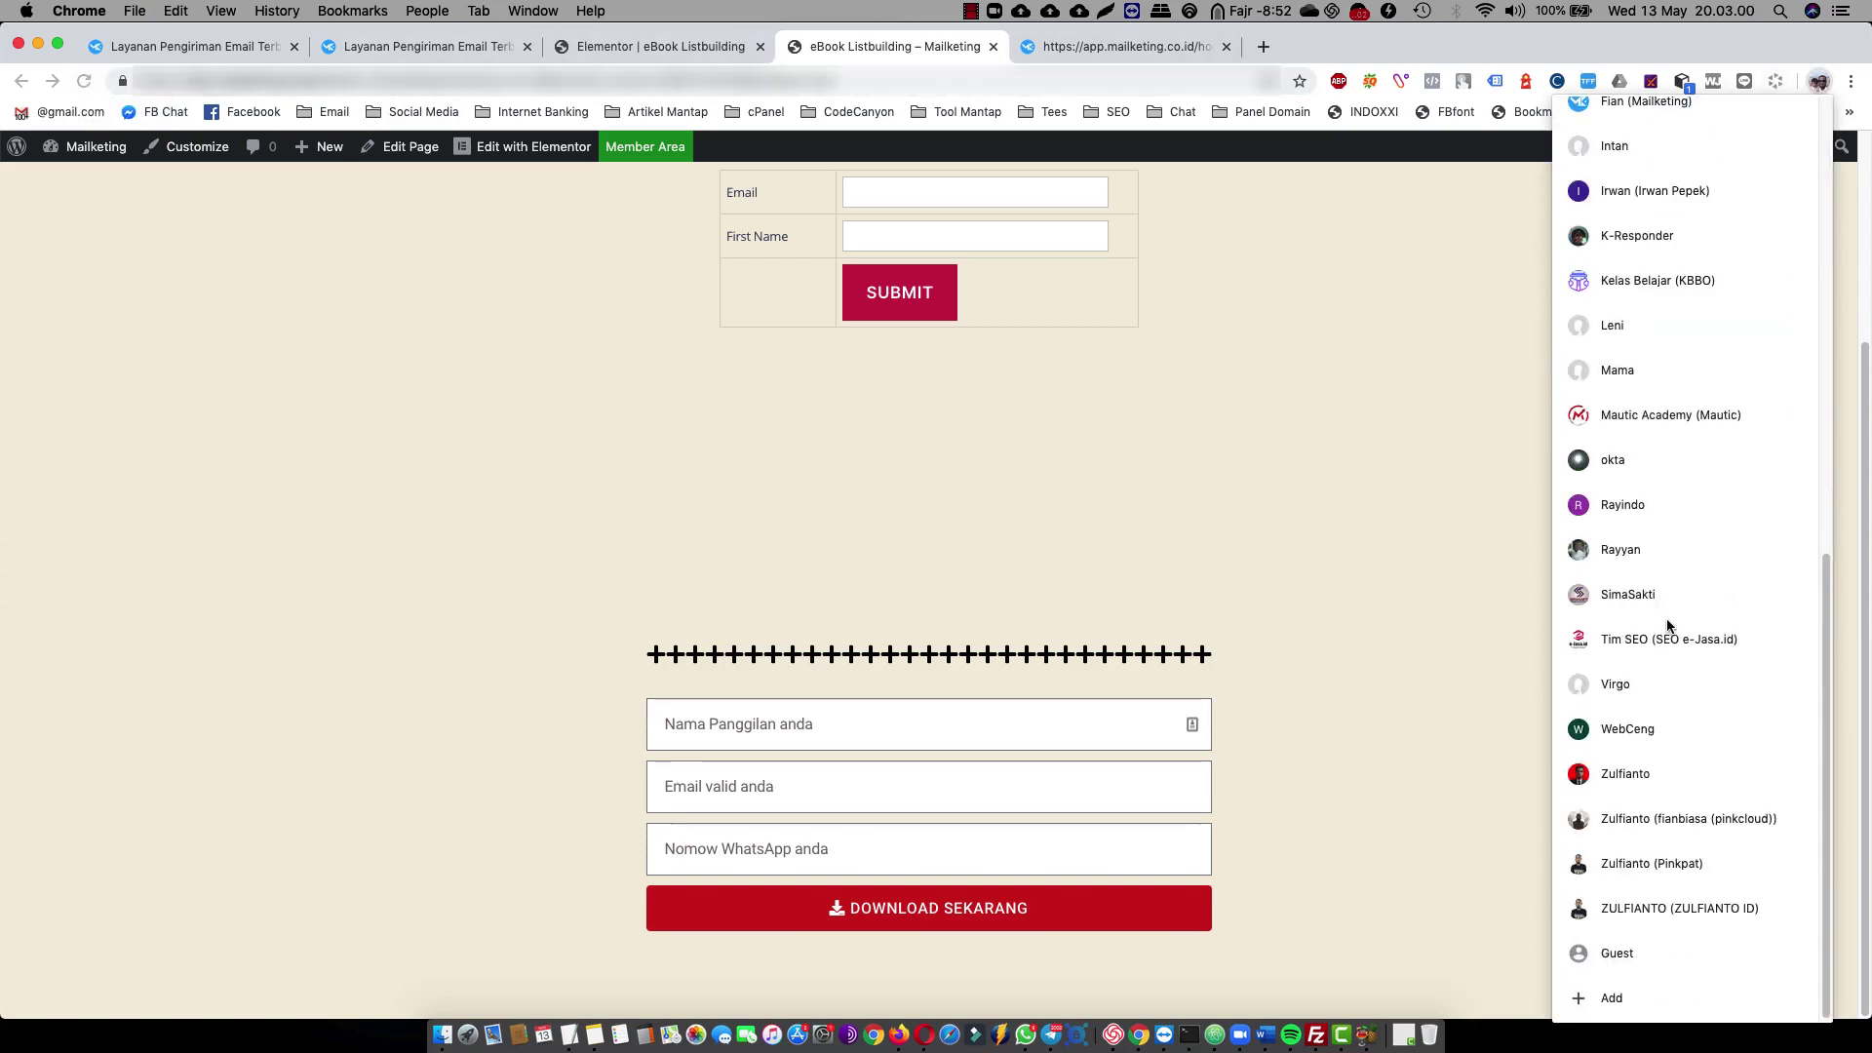
click(1623, 487)
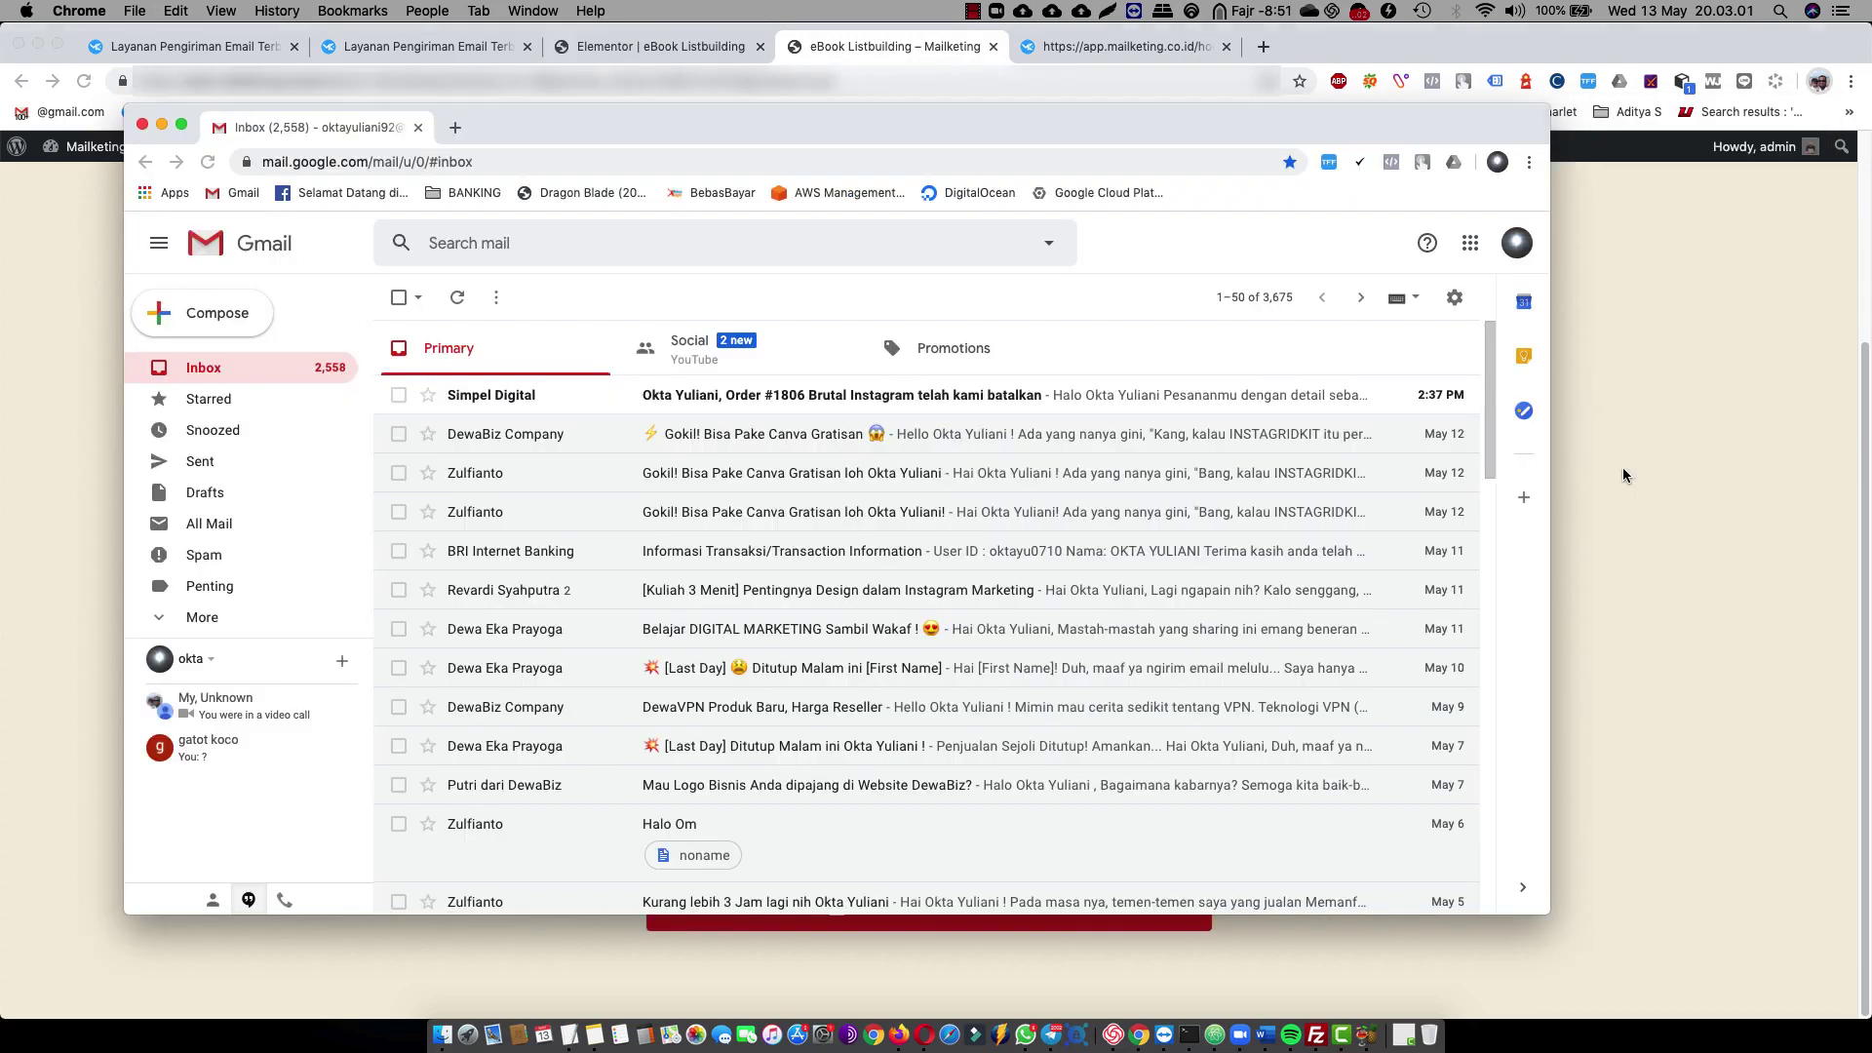
double_click(950, 121)
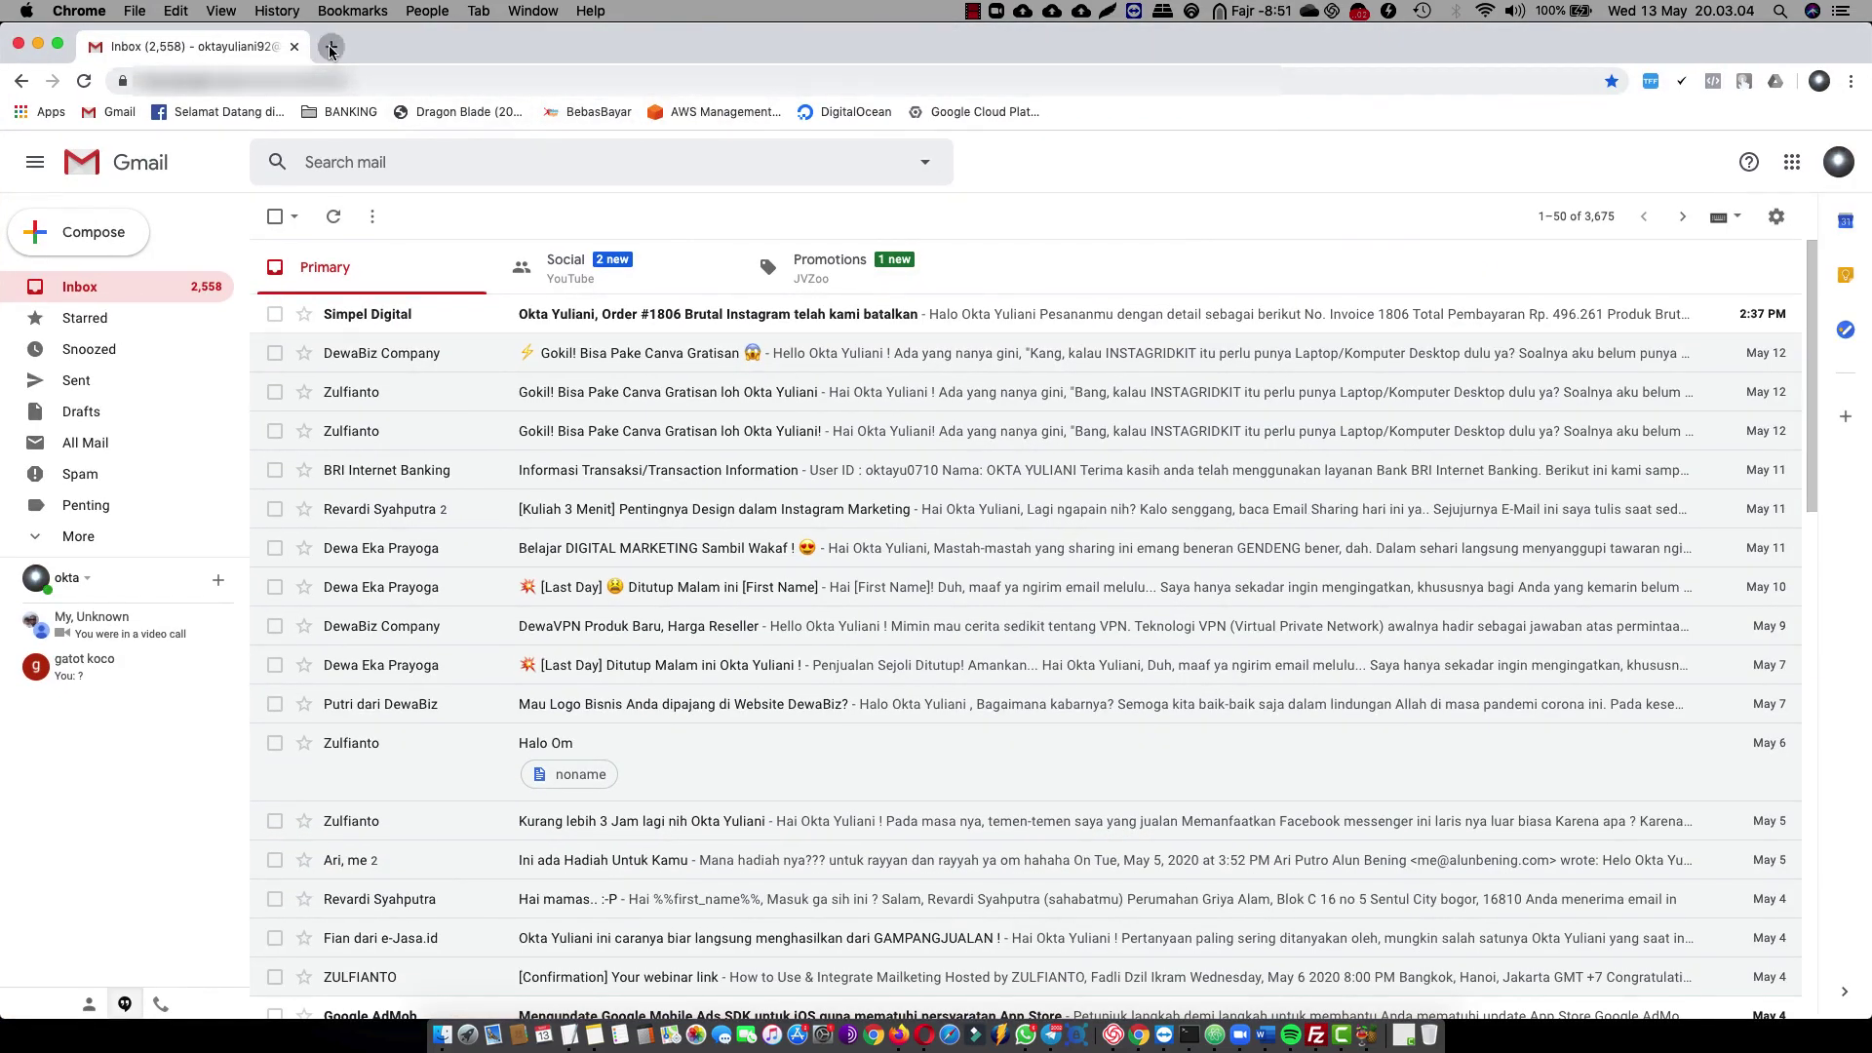
click(331, 46)
text(https://web.mailketing.email/ebook-listbuilding/)
key(Return)
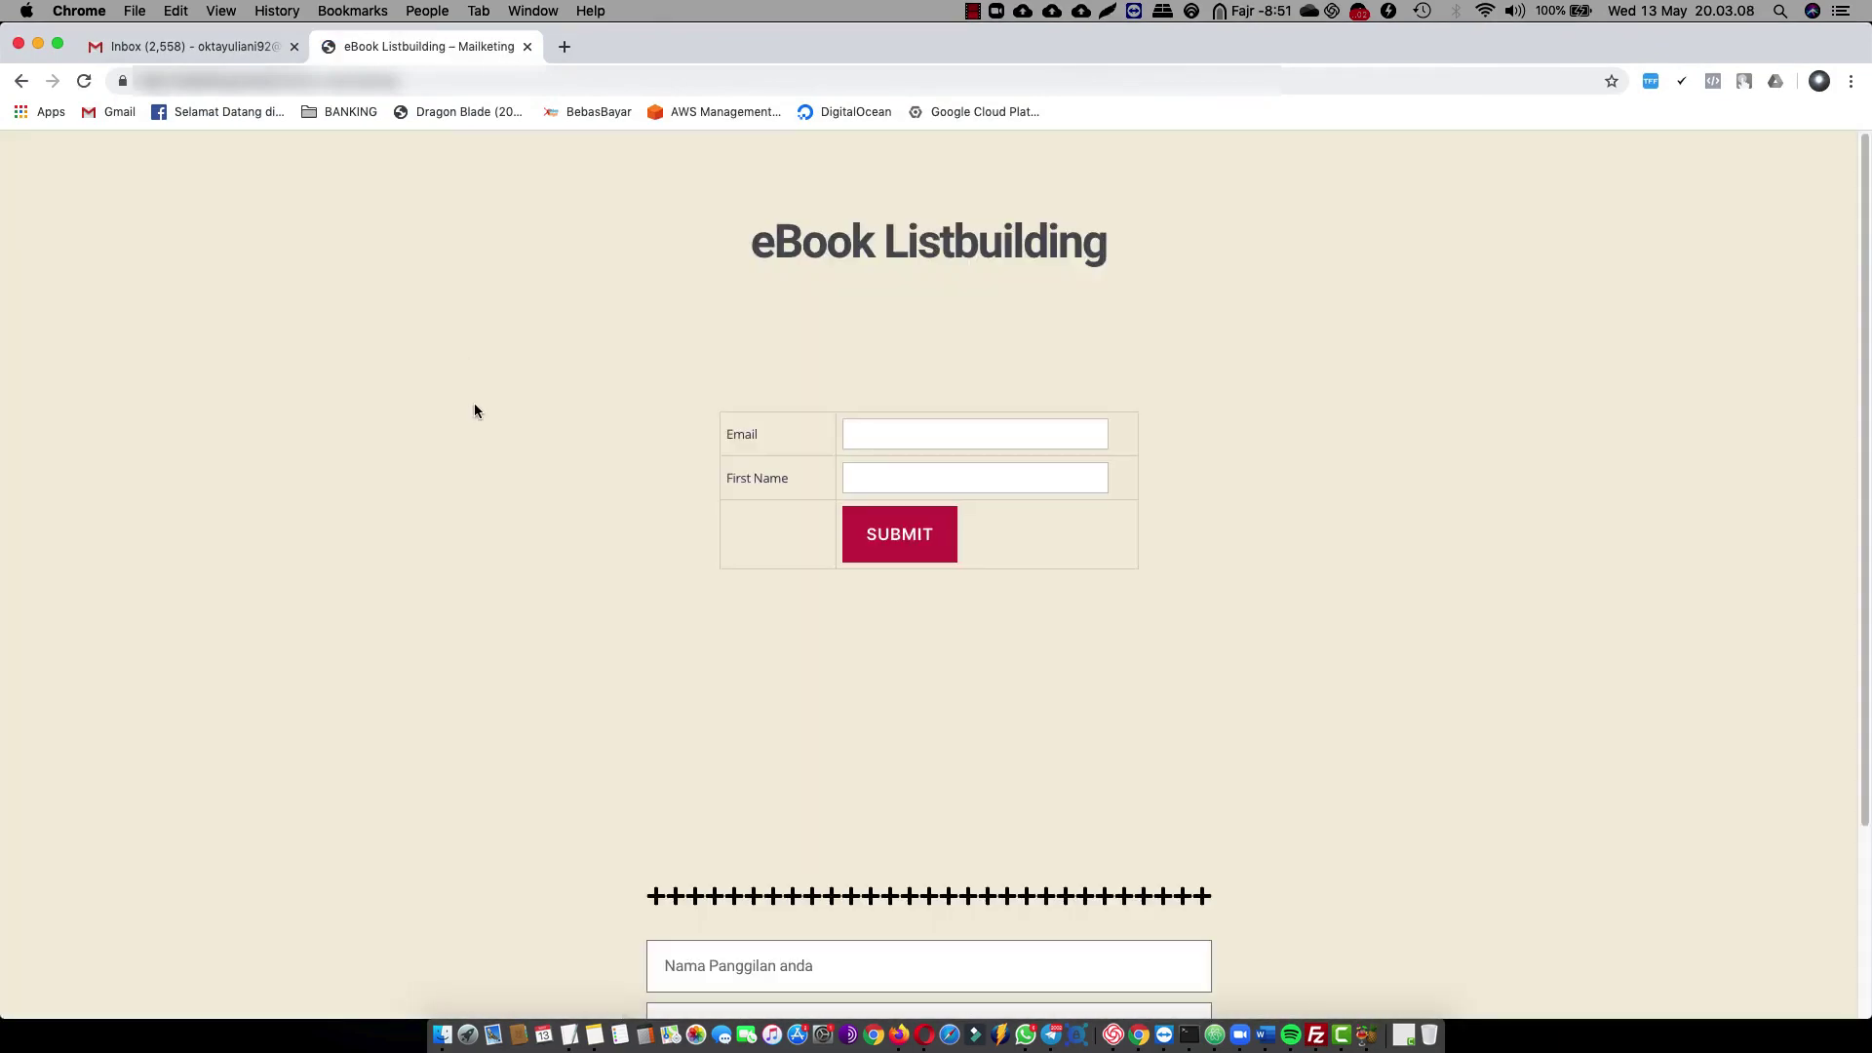
Fill in the subscriber's name, email and phone, then submit the eBook form
scroll(689, 492, down, 3)
click(728, 733)
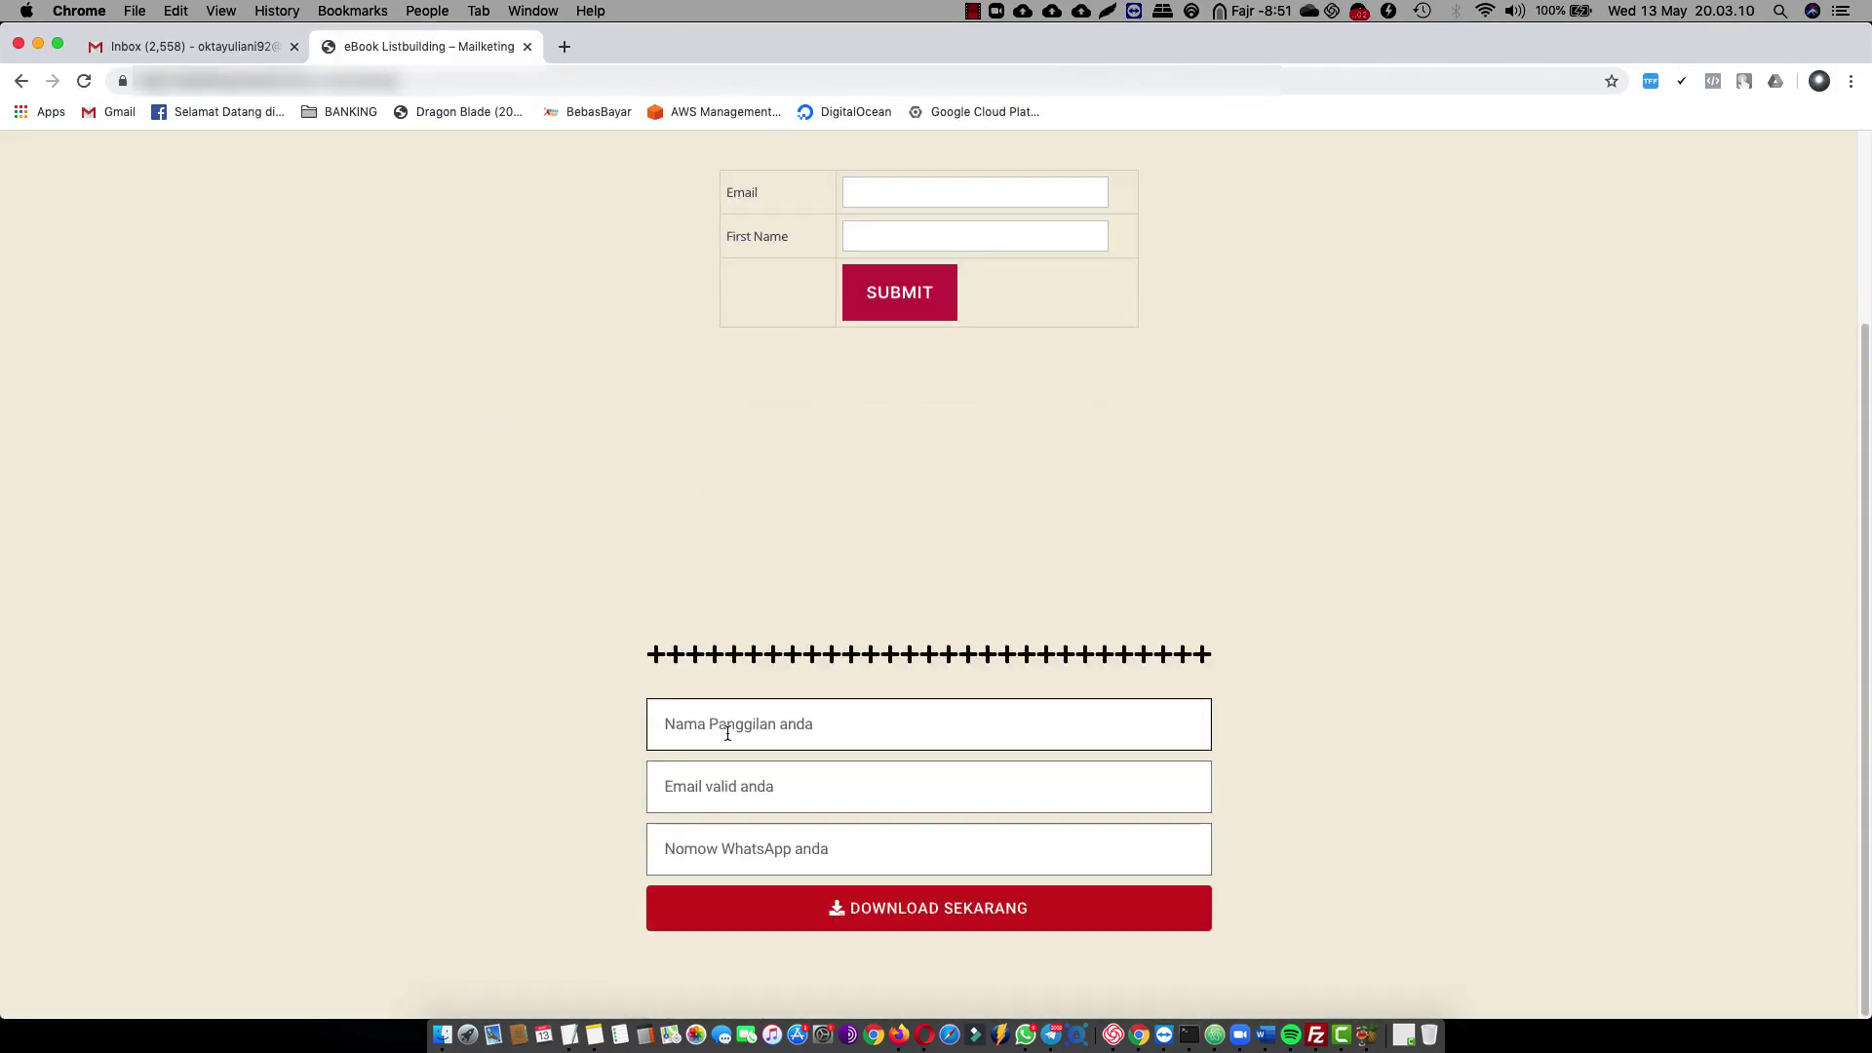
text(OKt)
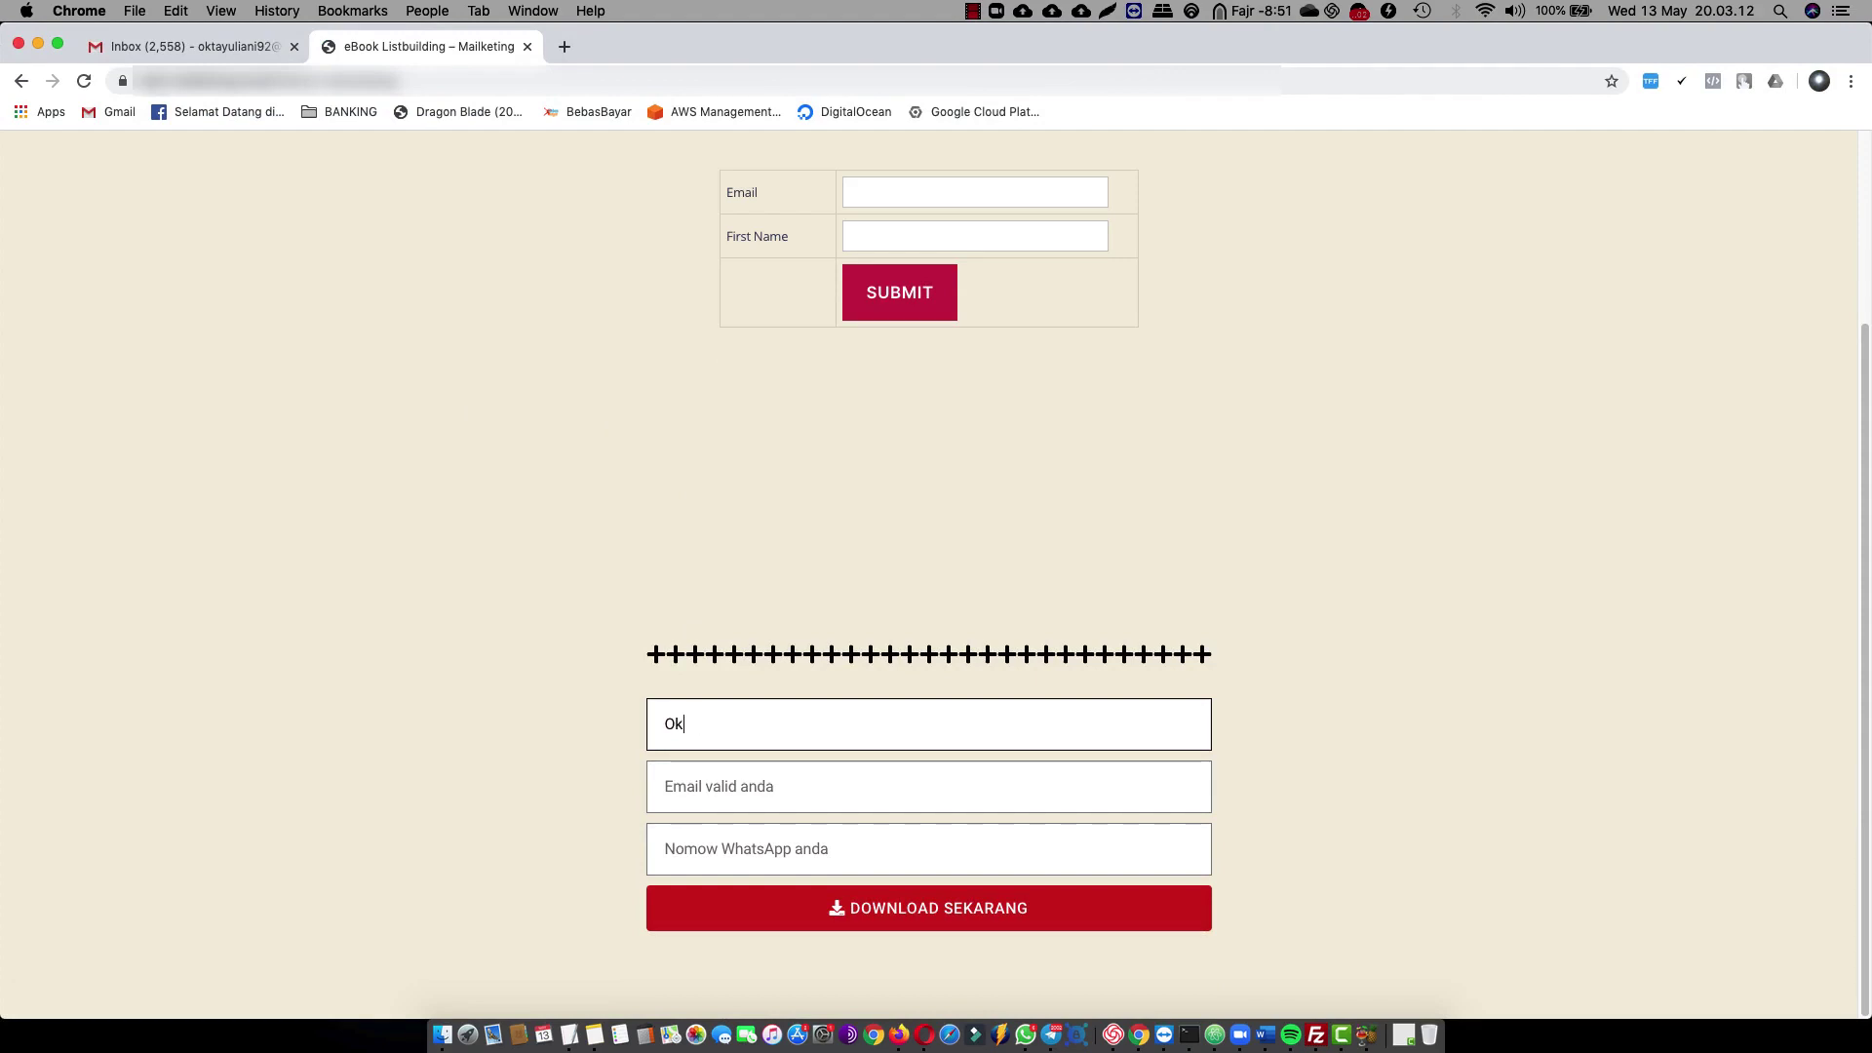
key(Tab)
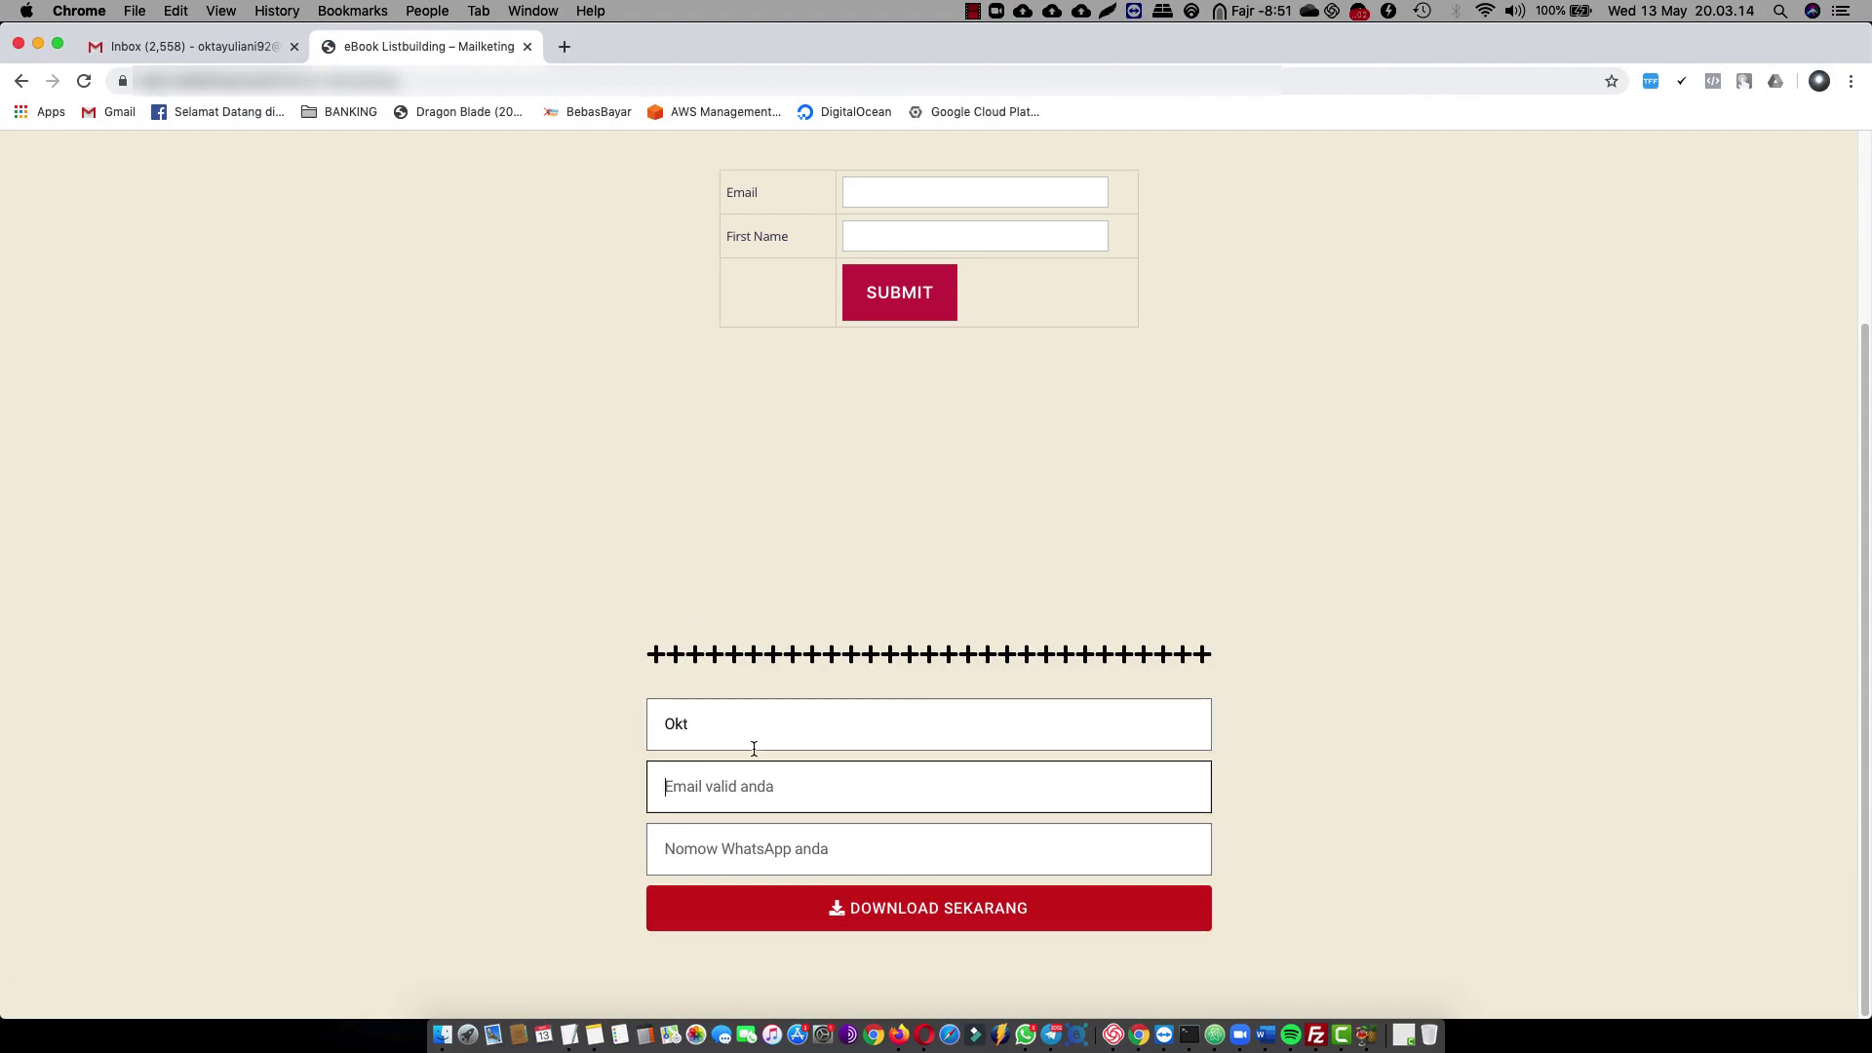
click(755, 741)
text(a)
key(Tab)
text(okt)
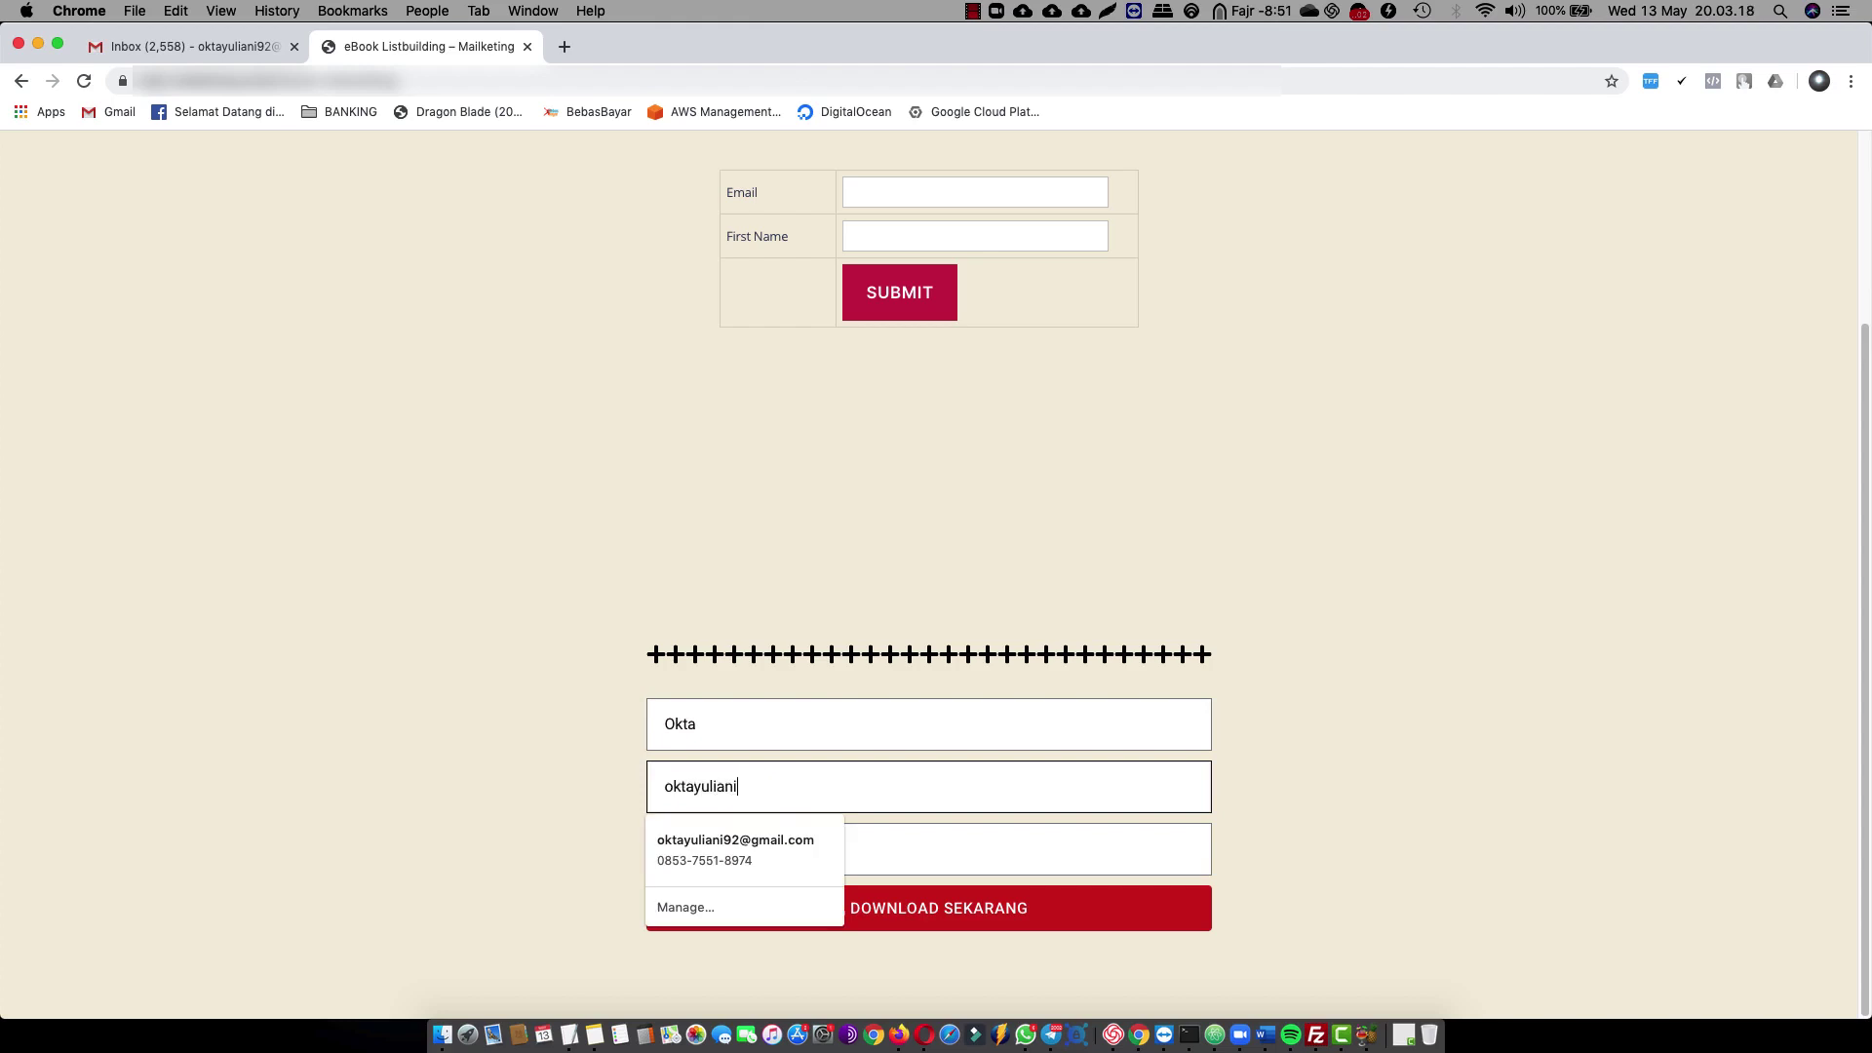
click(751, 845)
click(575, 758)
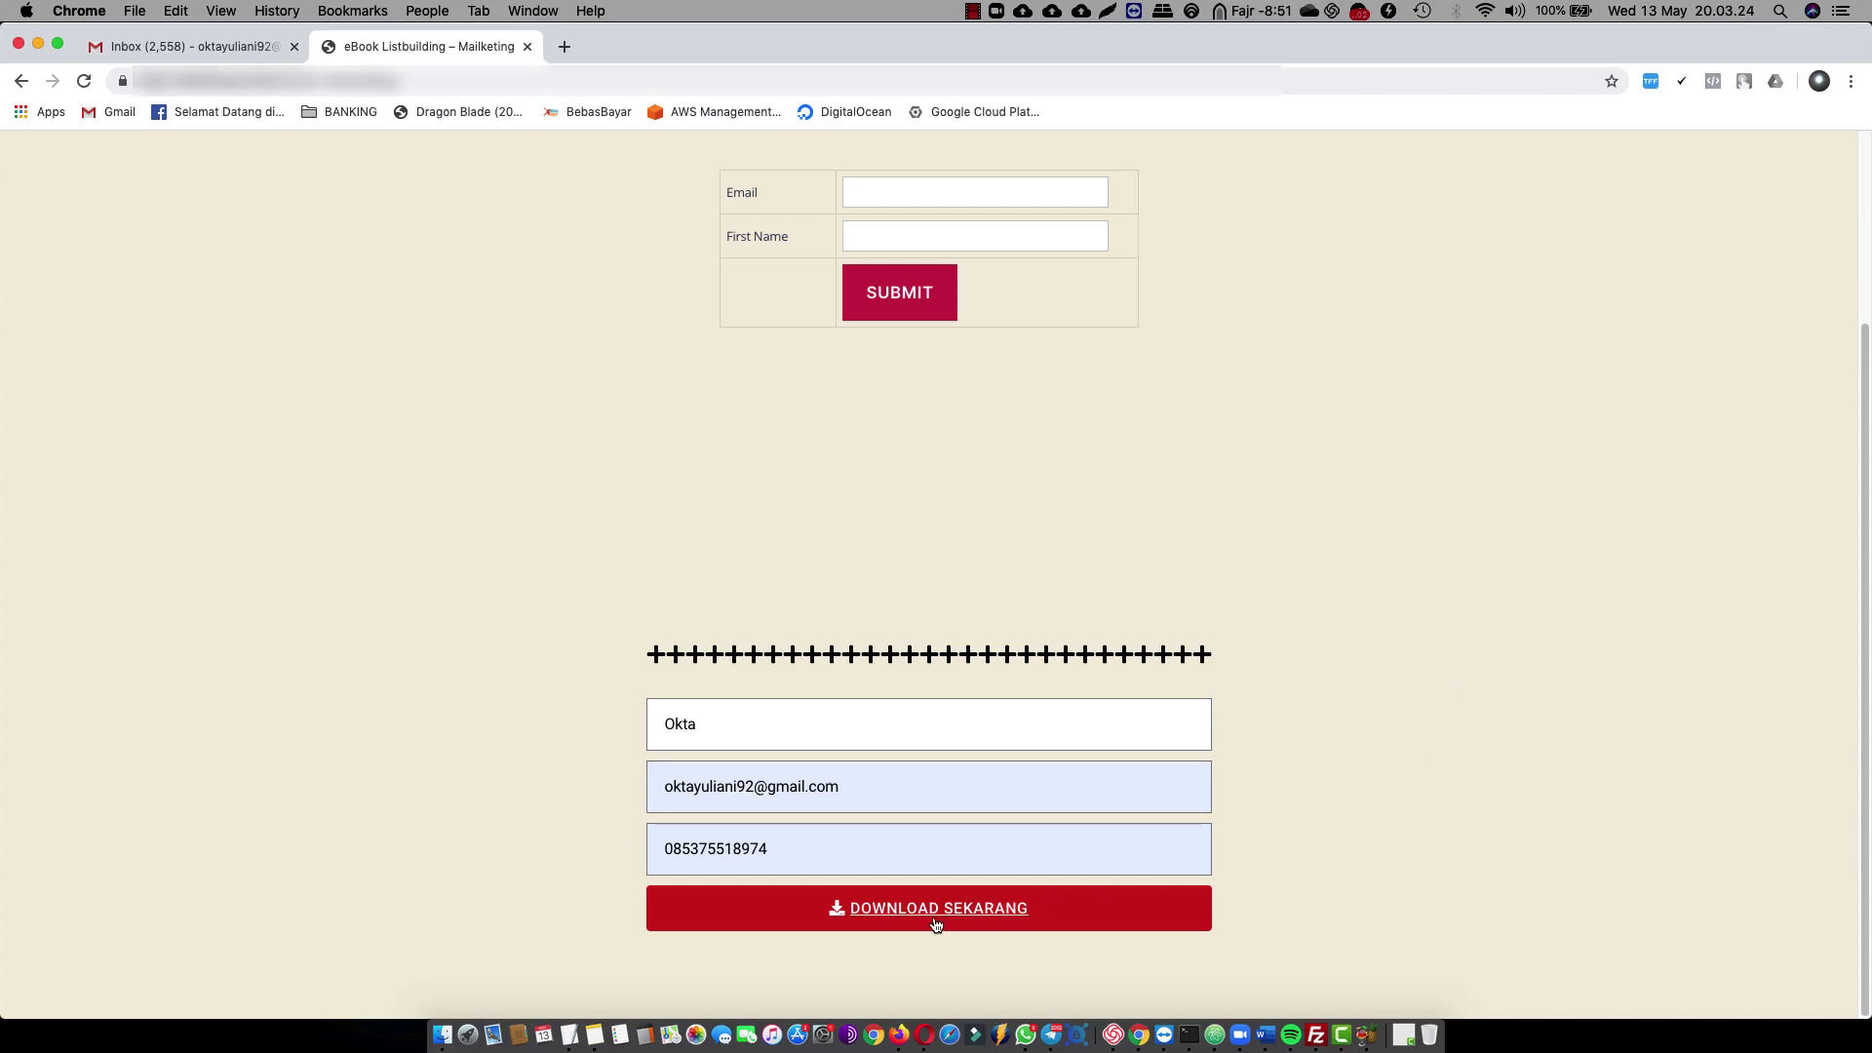
click(803, 717)
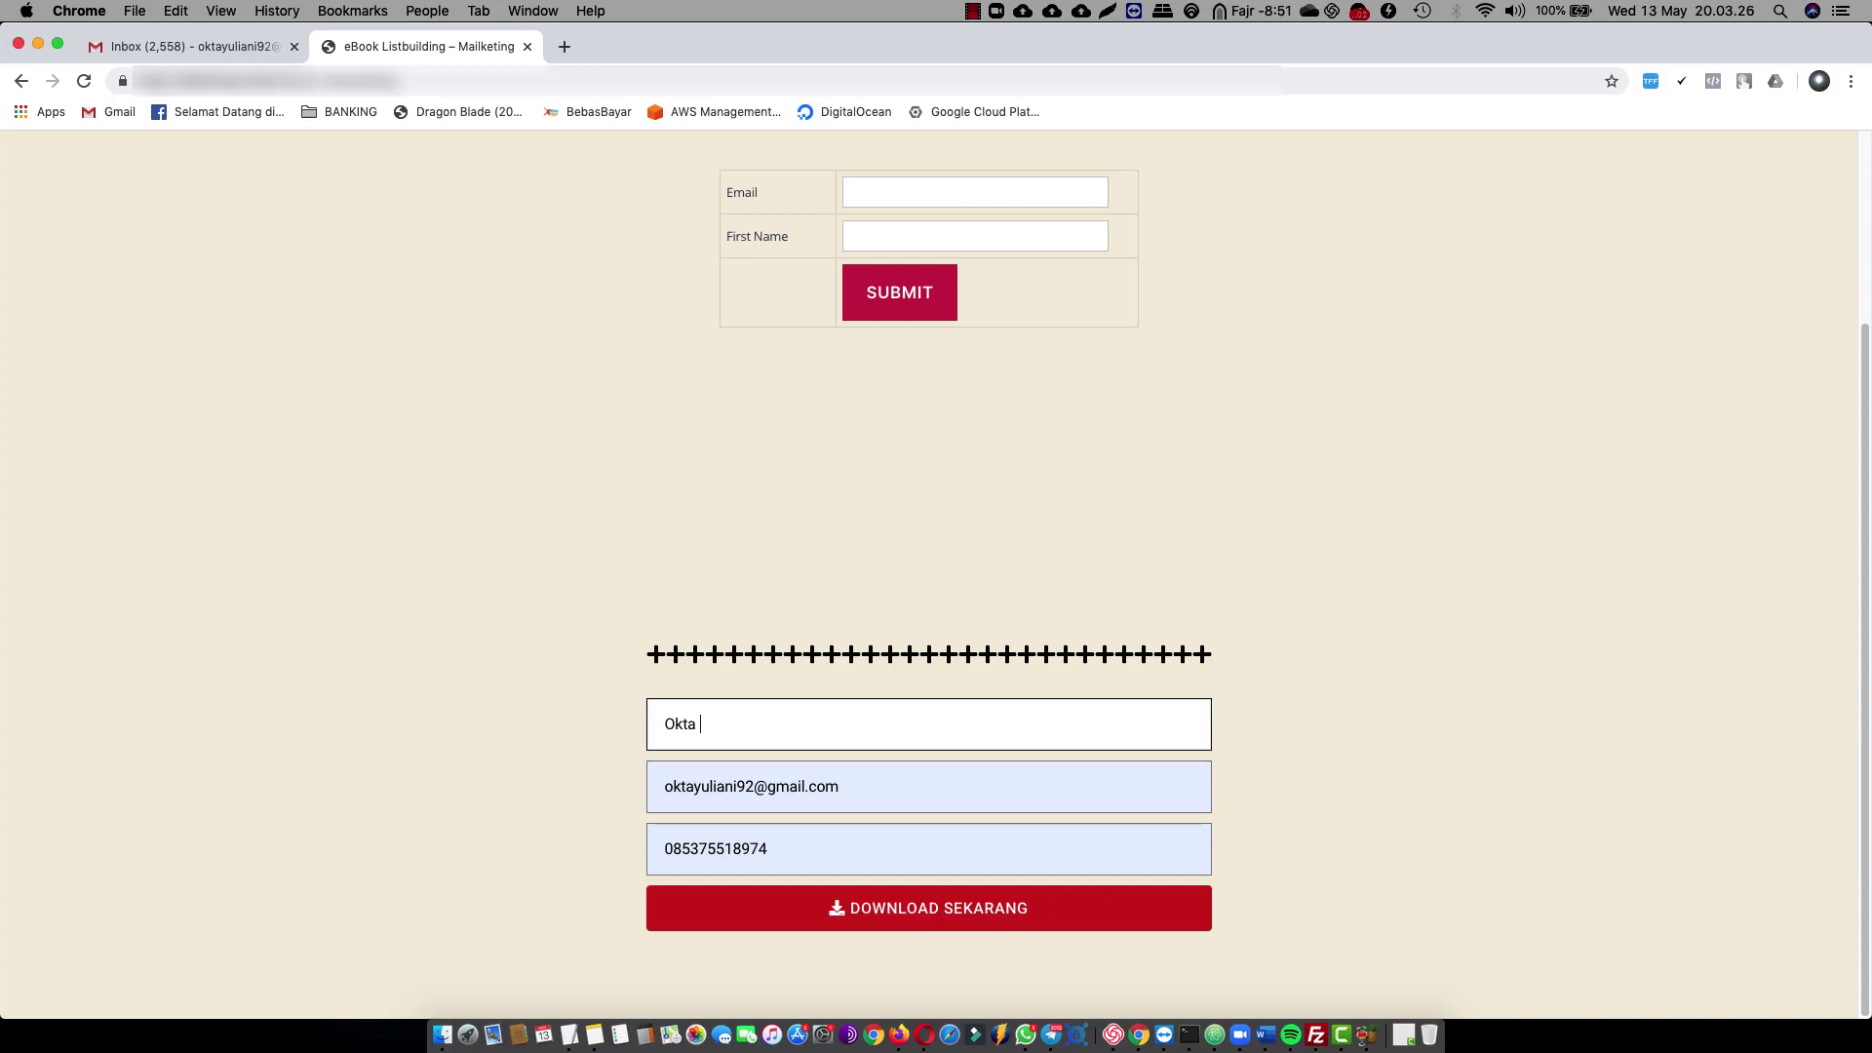
text(Yuliani)
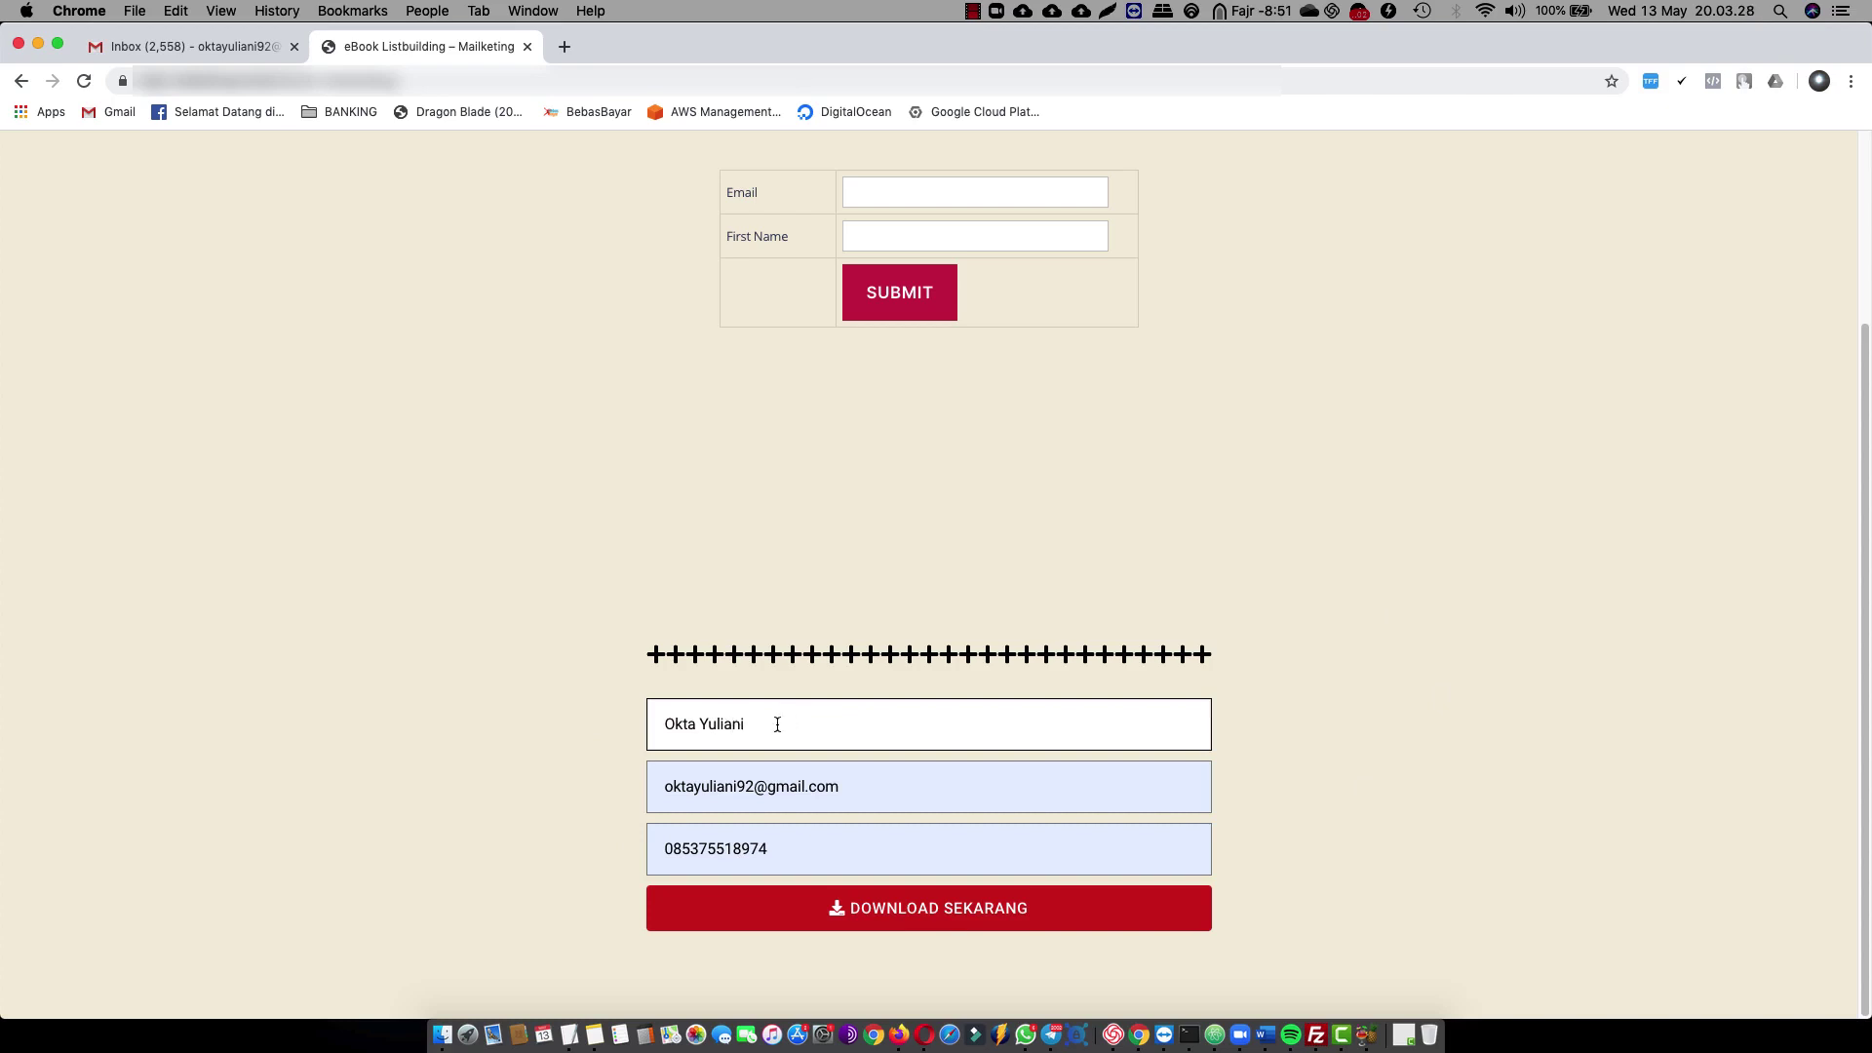
click(928, 909)
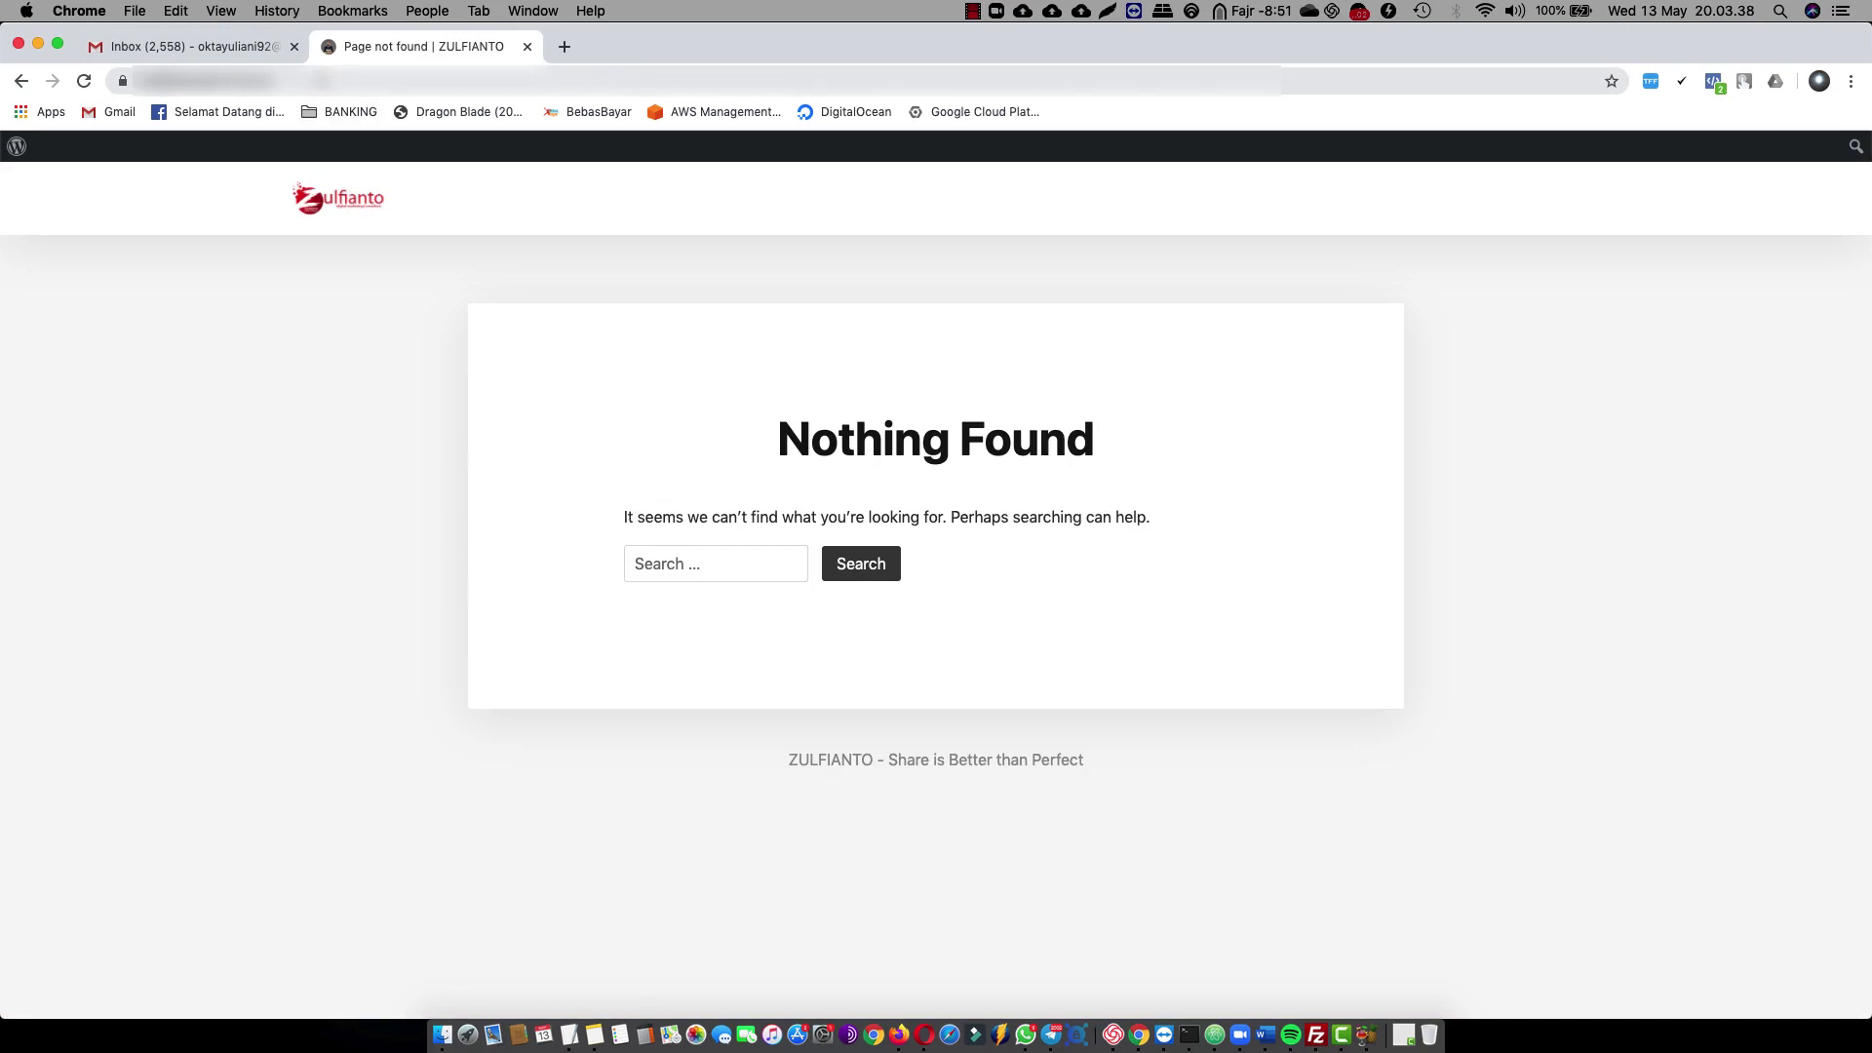
Refresh the Gmail inbox to look for the new eBook email
click(178, 49)
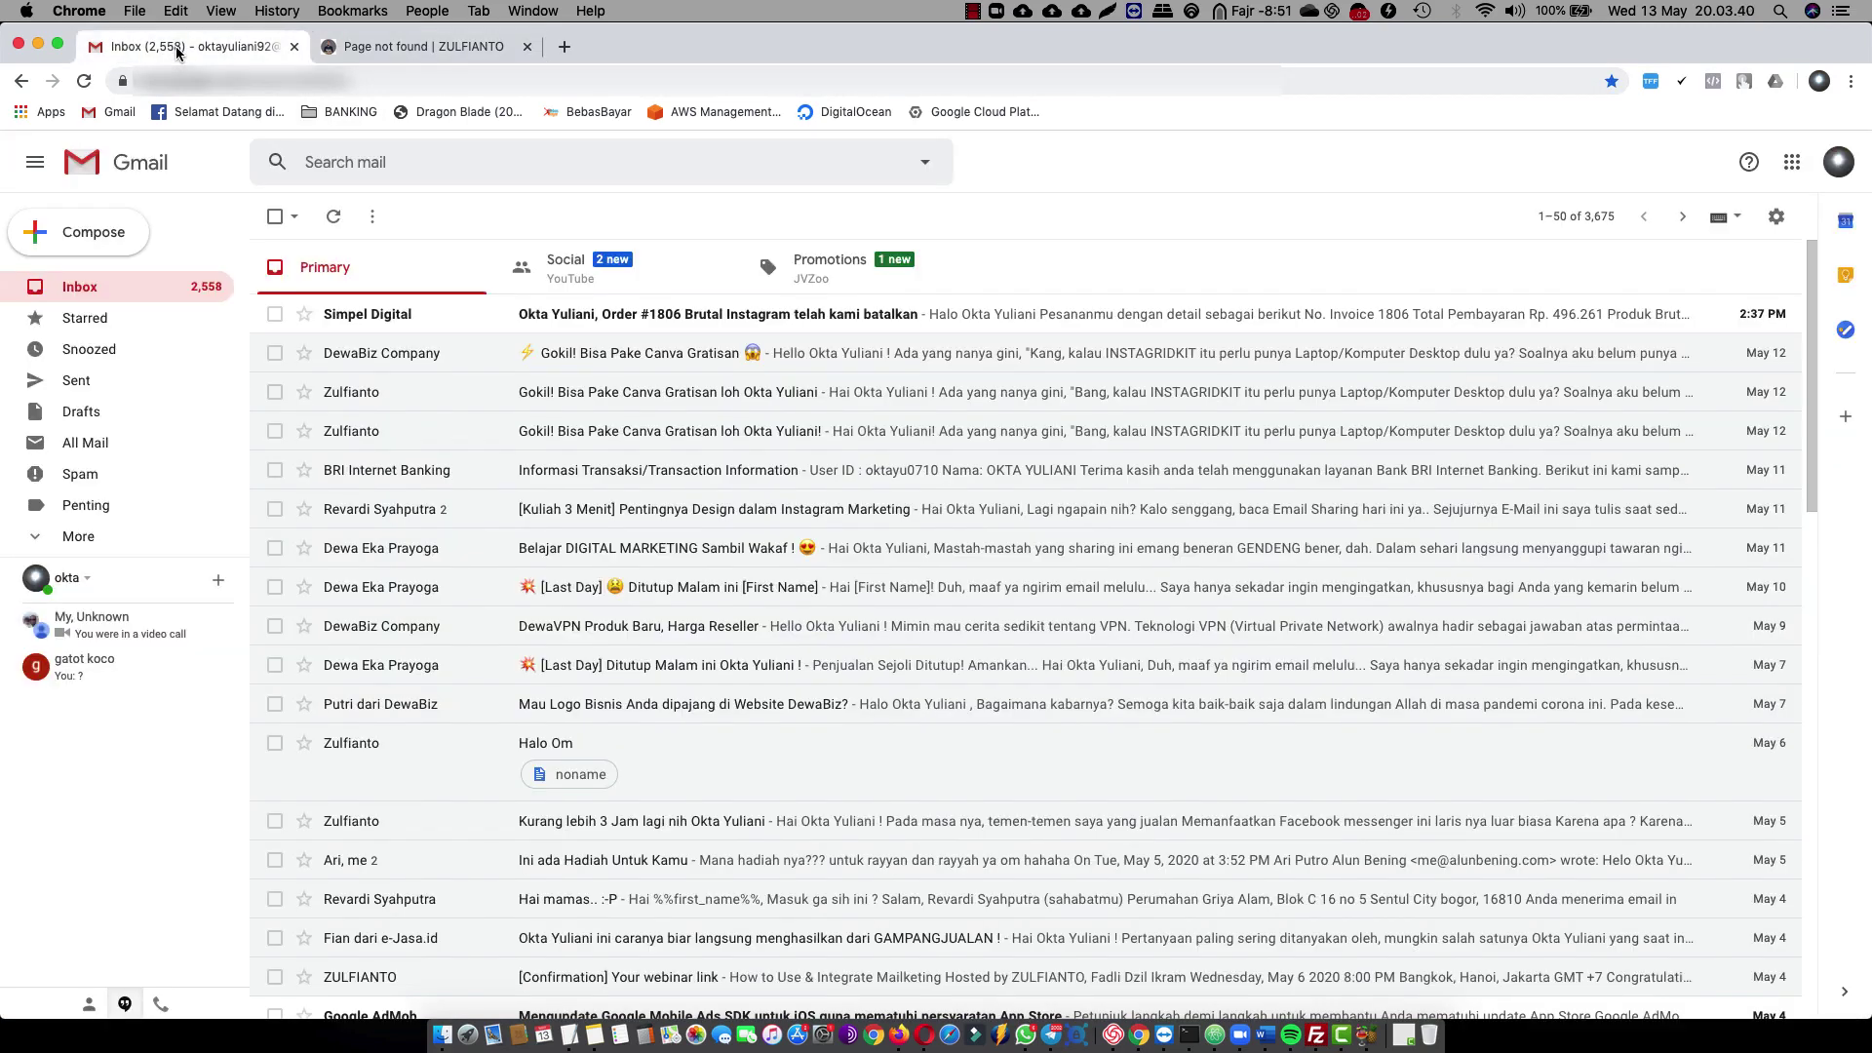
click(333, 216)
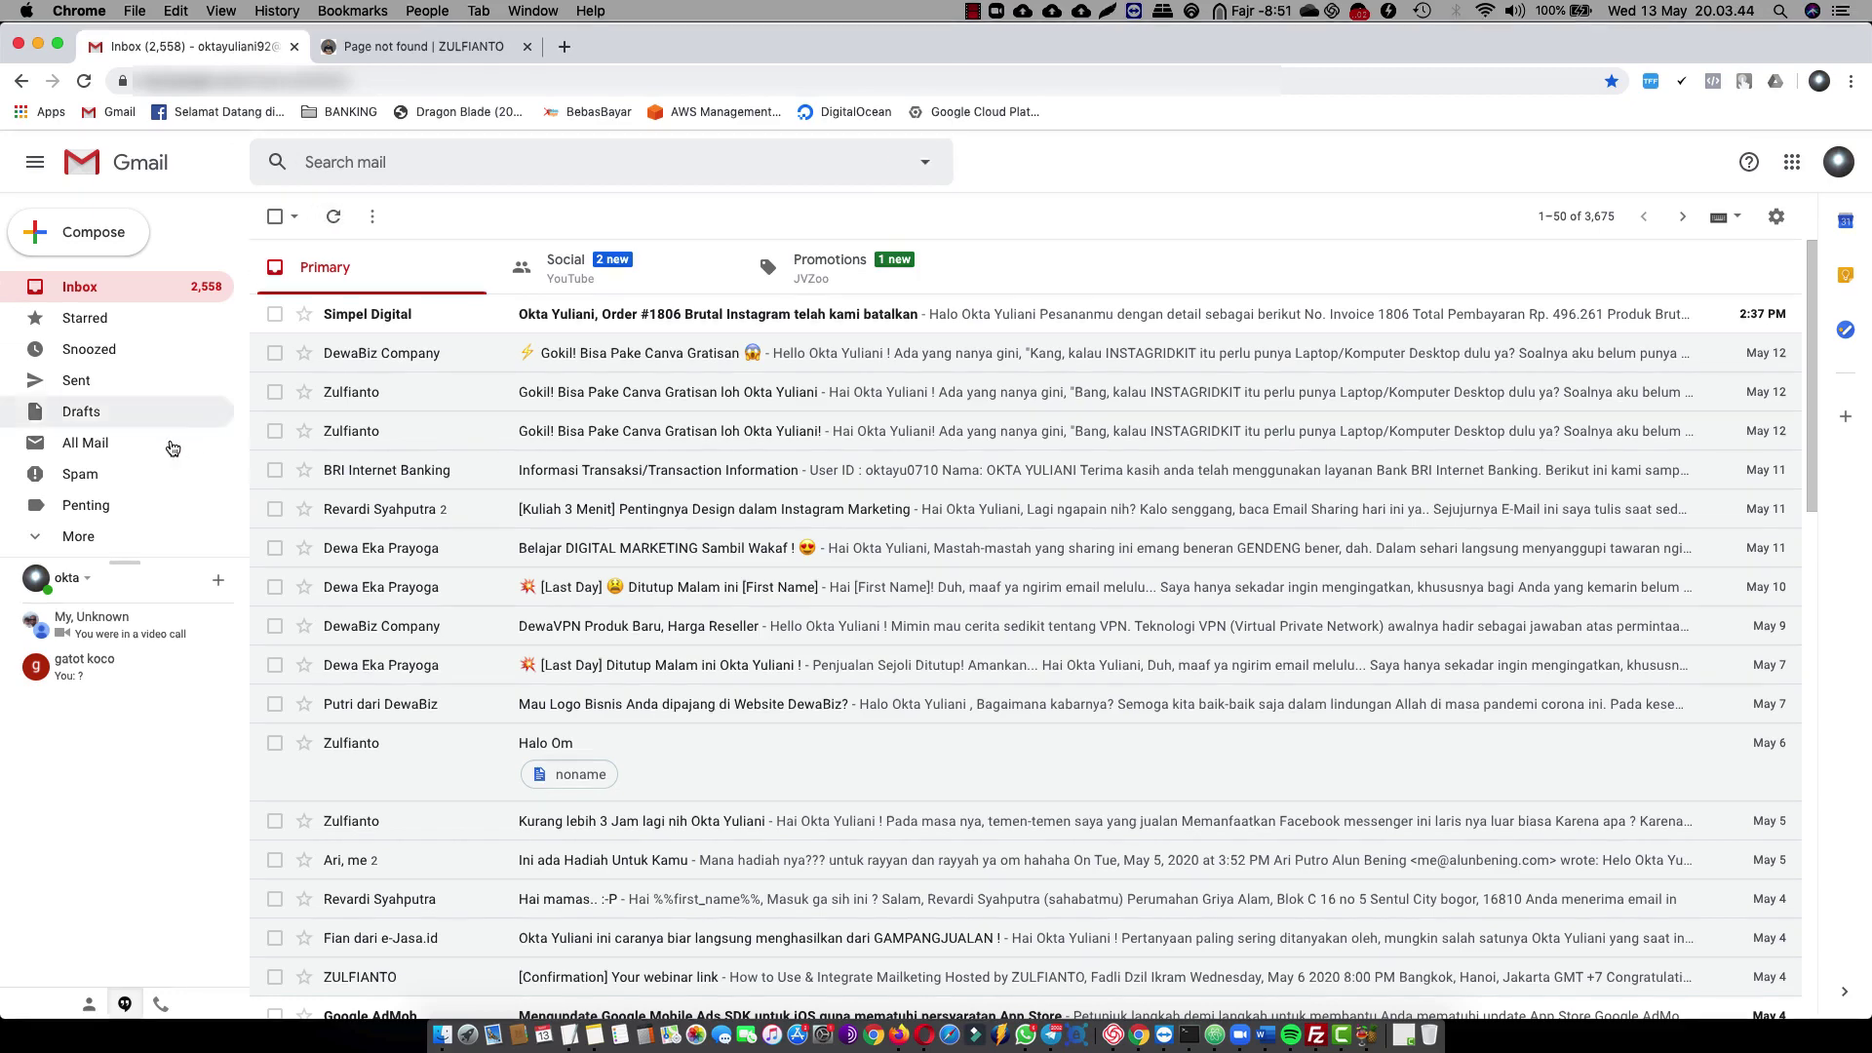
click(114, 536)
scroll(146, 483, down, 4)
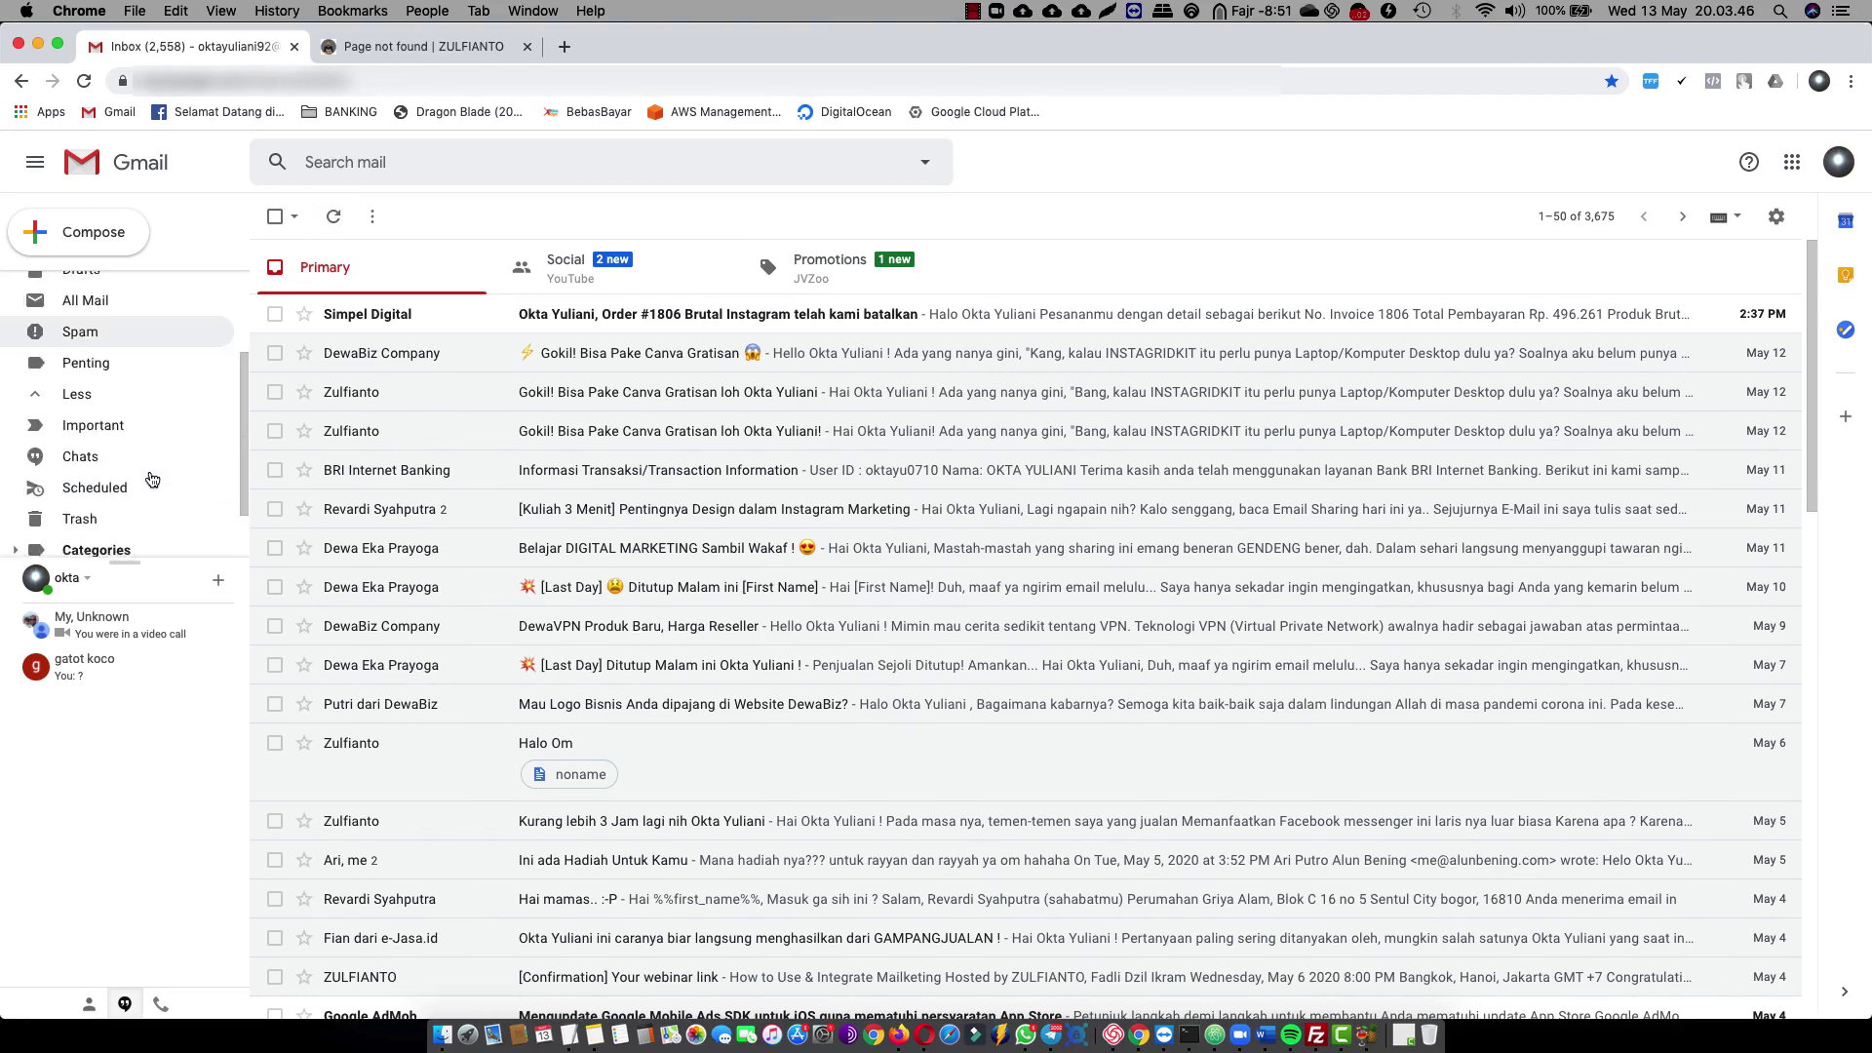
scroll(151, 478, up, 4)
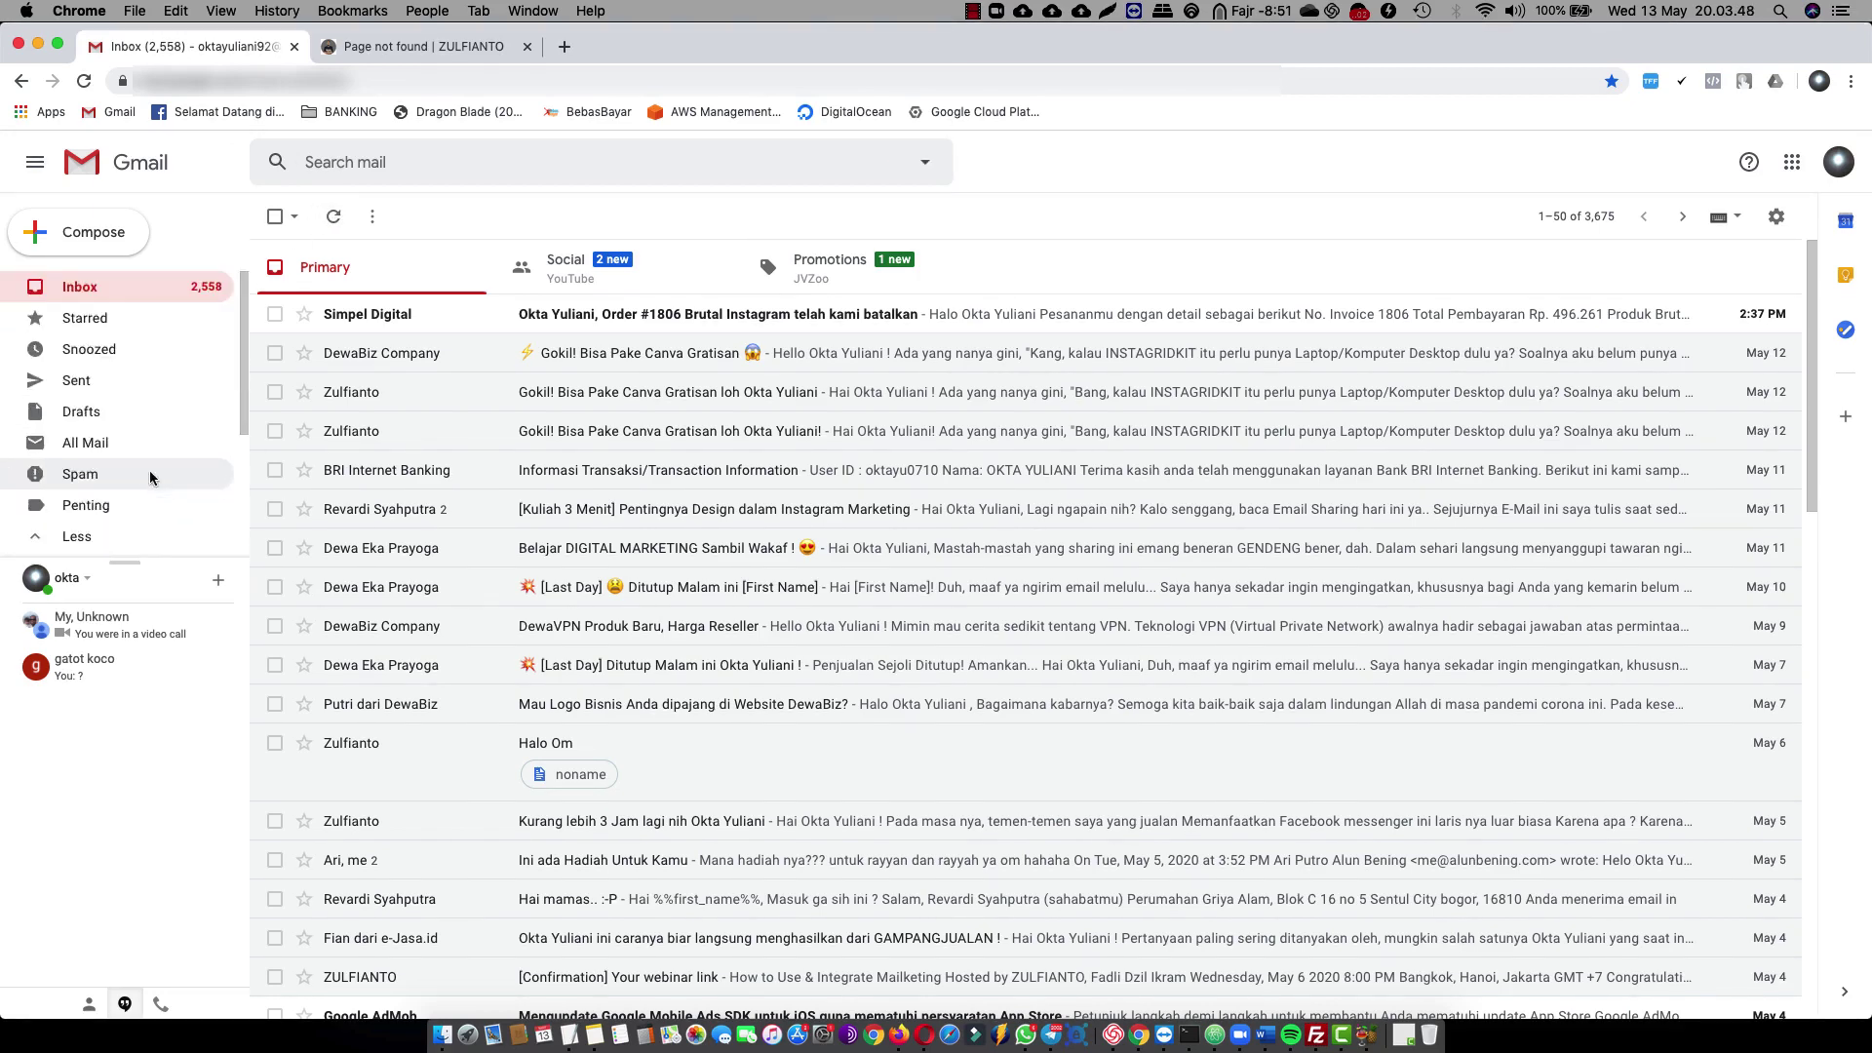
click(58, 48)
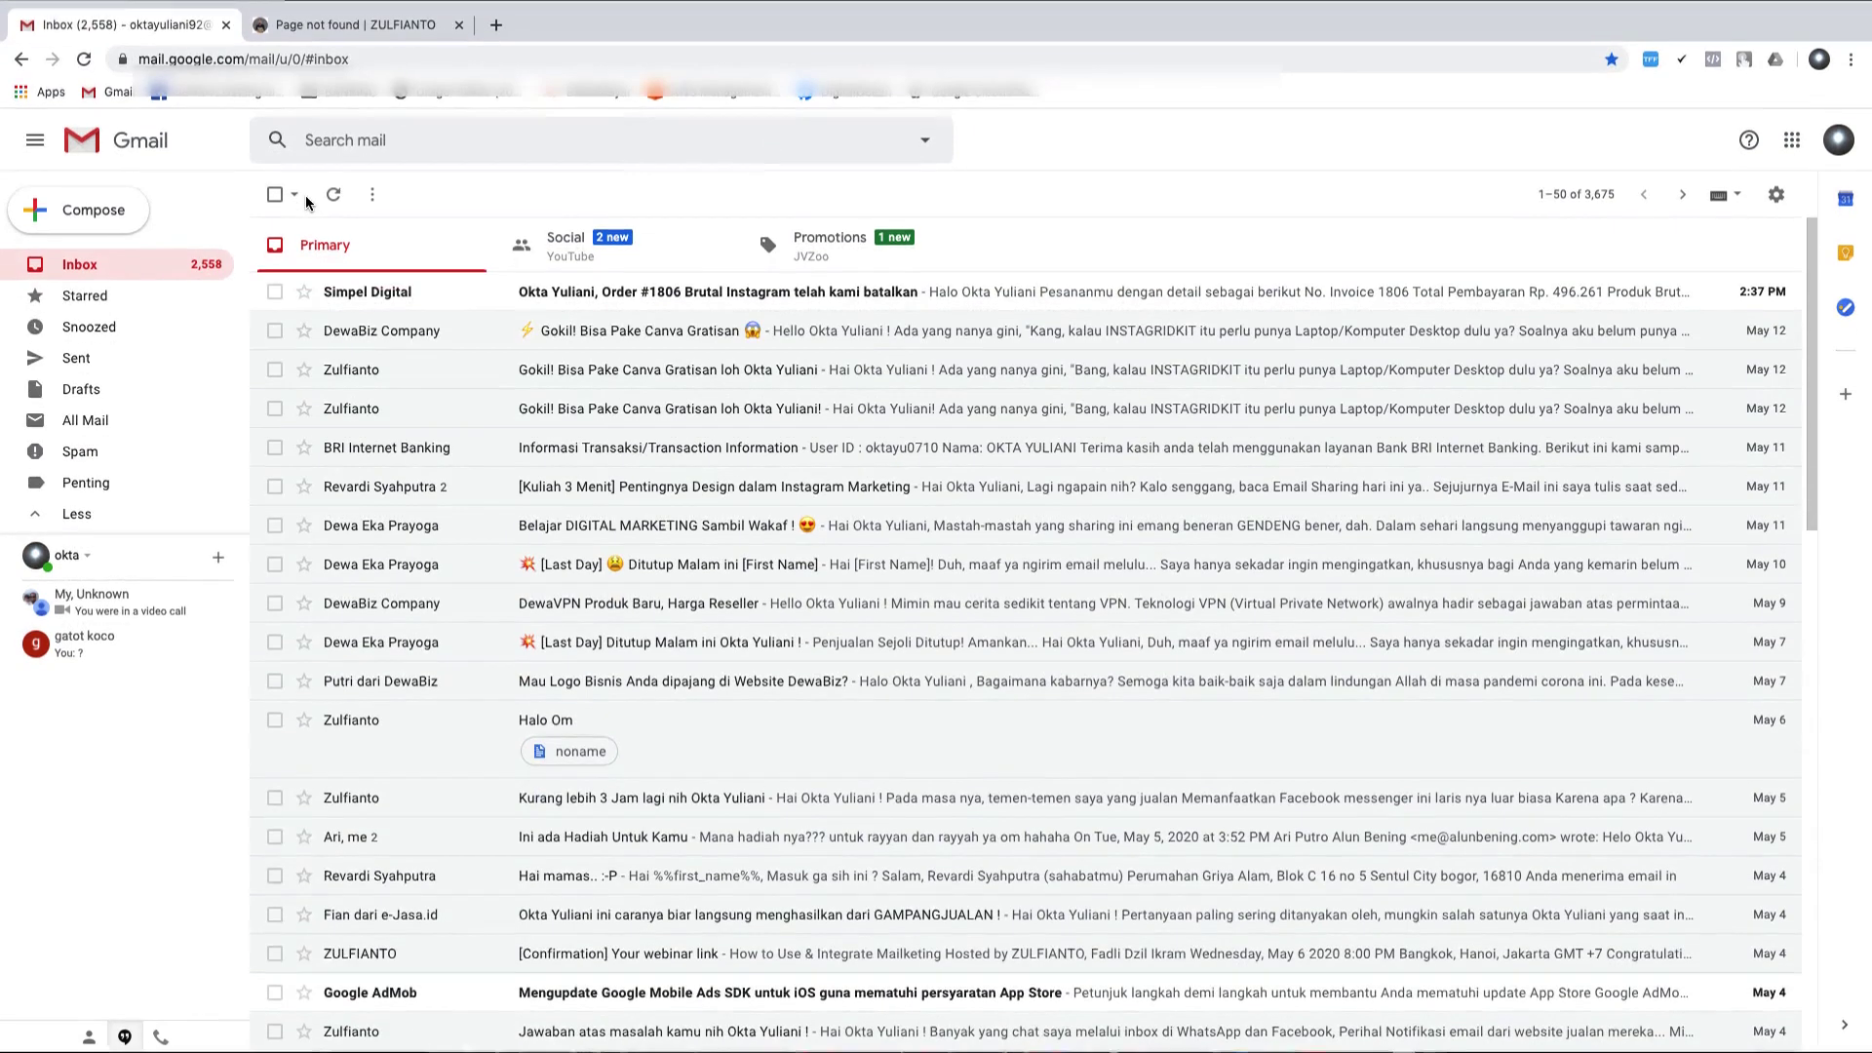
Reload Mailketing's lists to check the subscriber count, then return to Gmail
key(ctrl+Left)
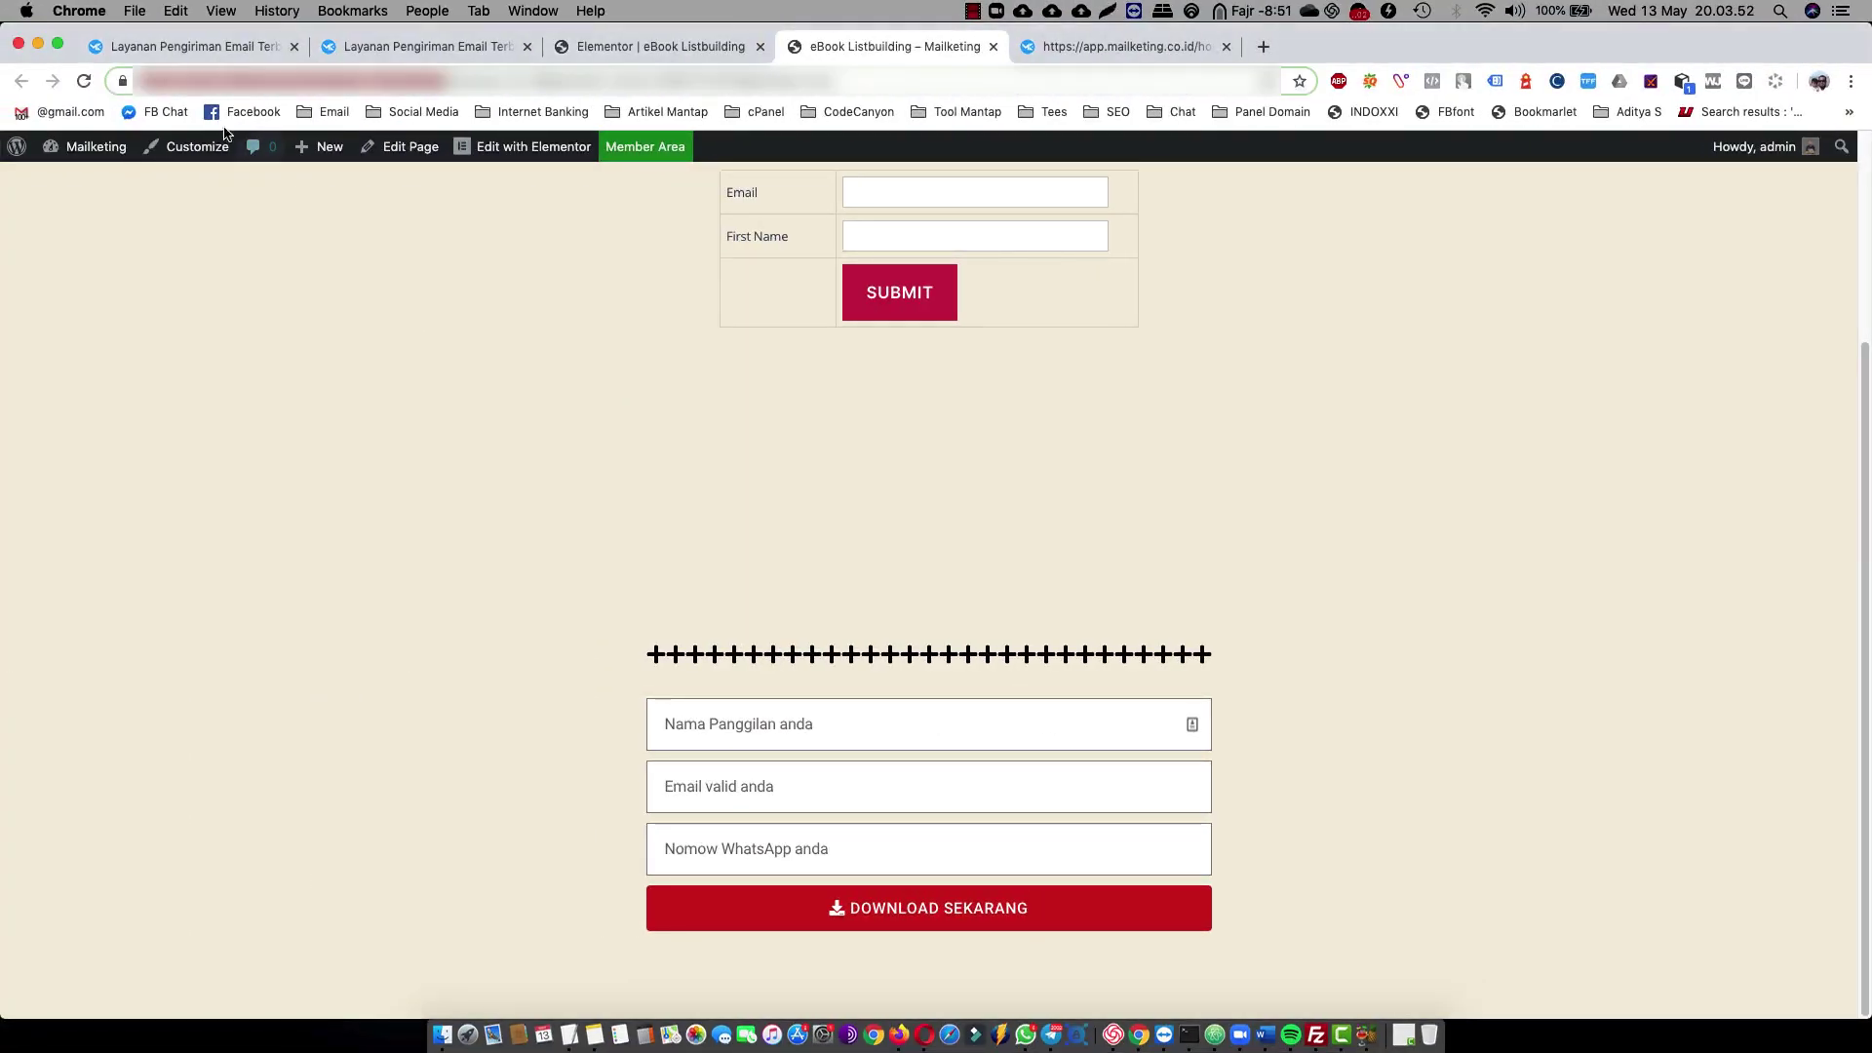
click(179, 48)
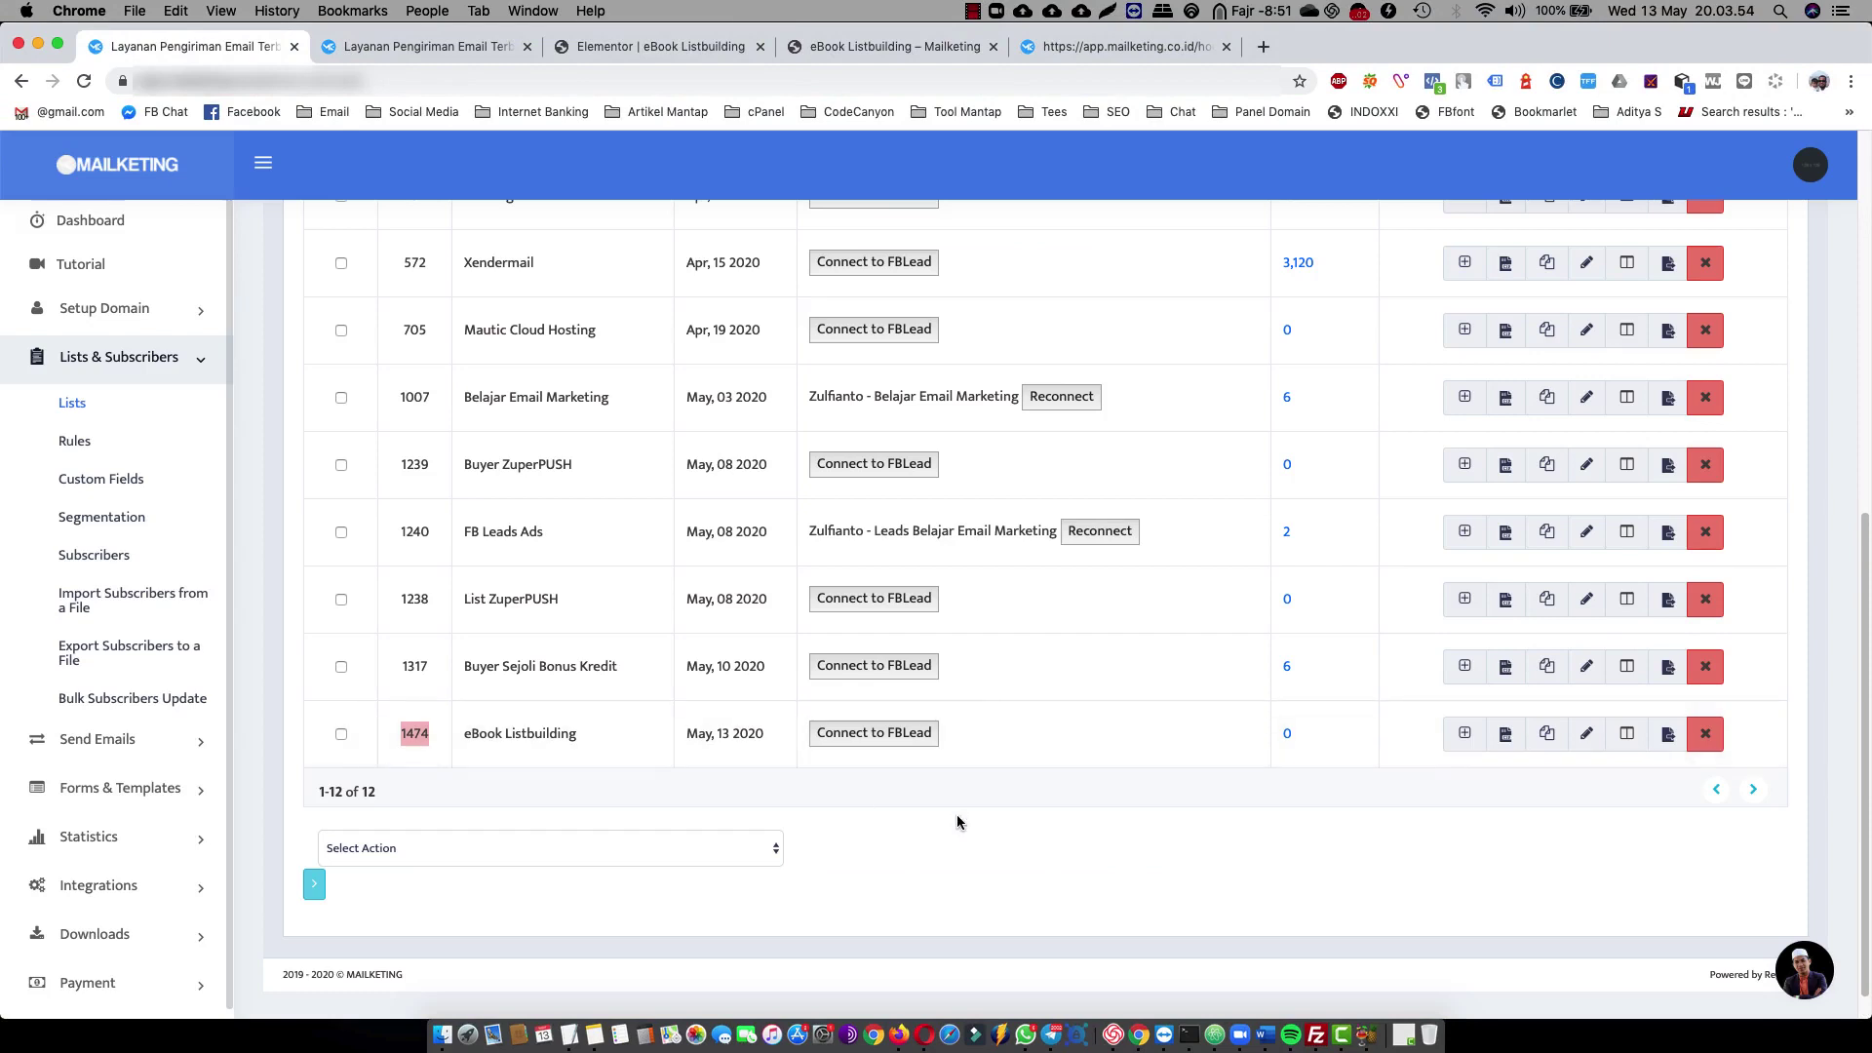
click(72, 403)
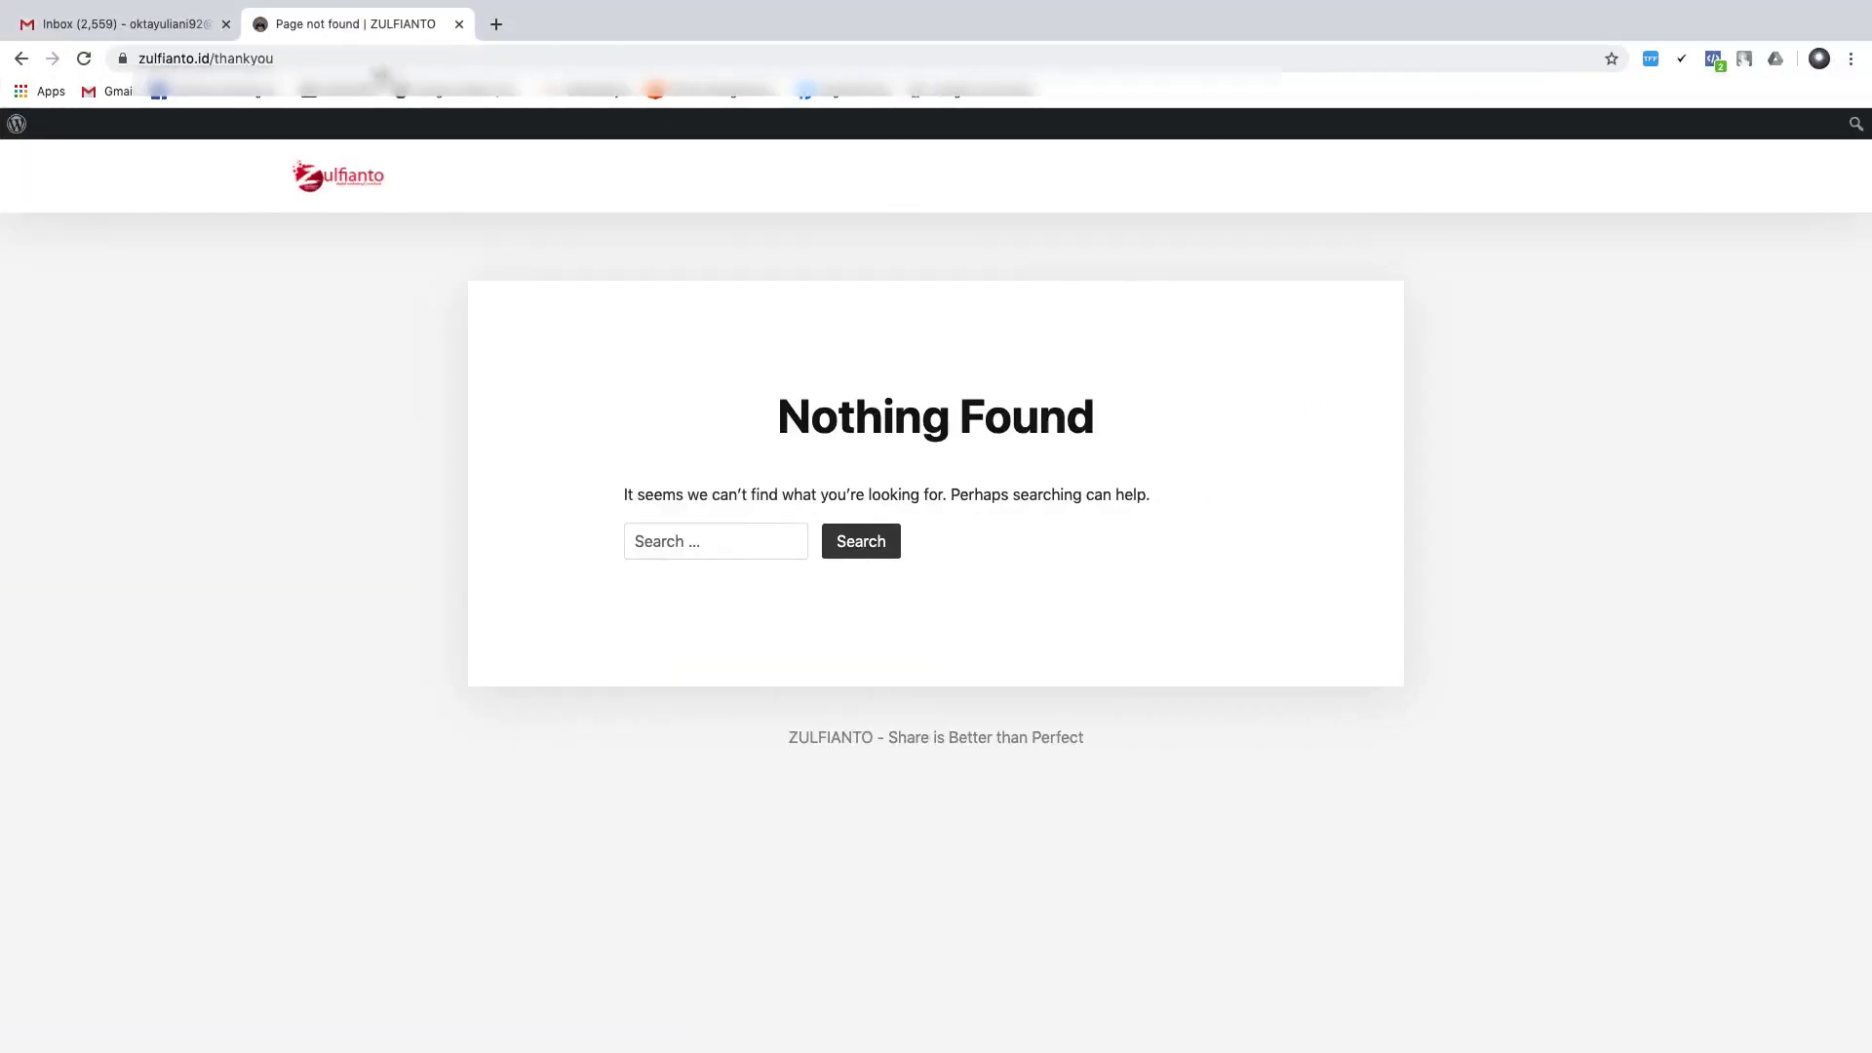
click(101, 29)
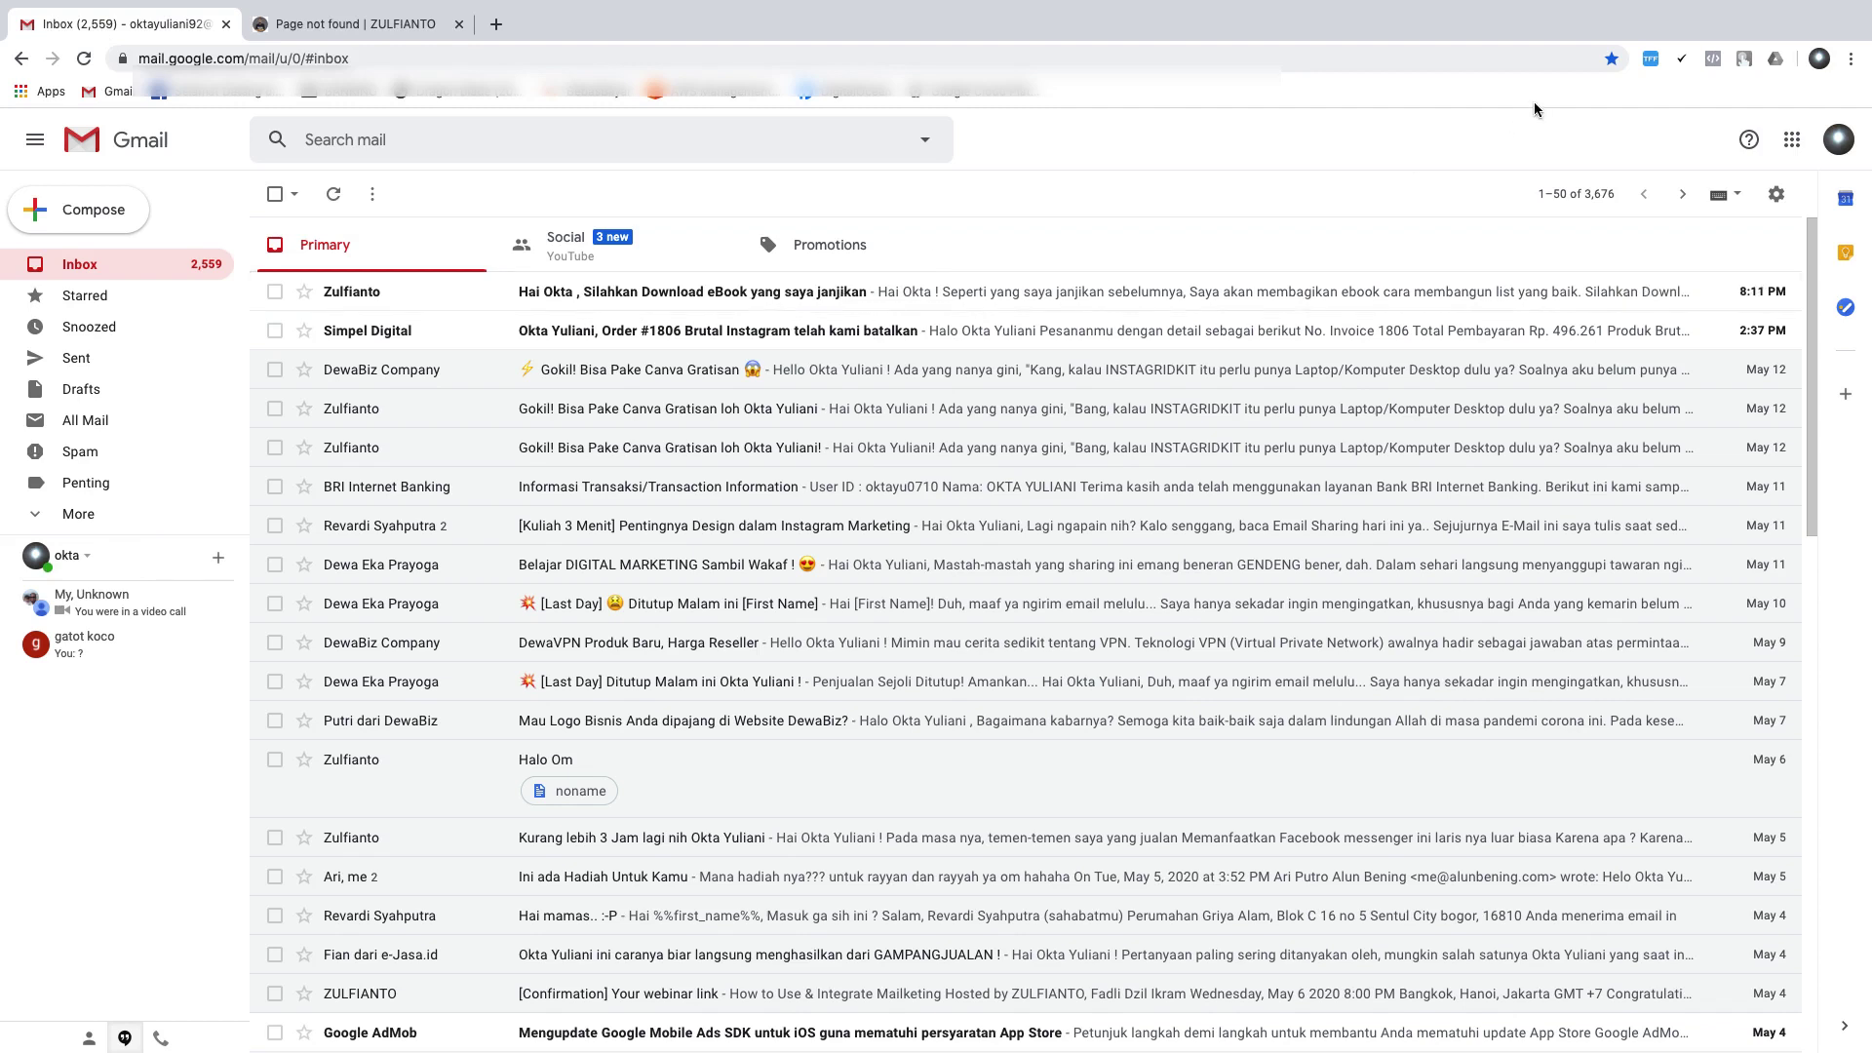
Open web.mailketing.email/ebook-listbuilding in a window for another Chrome profile
click(1819, 60)
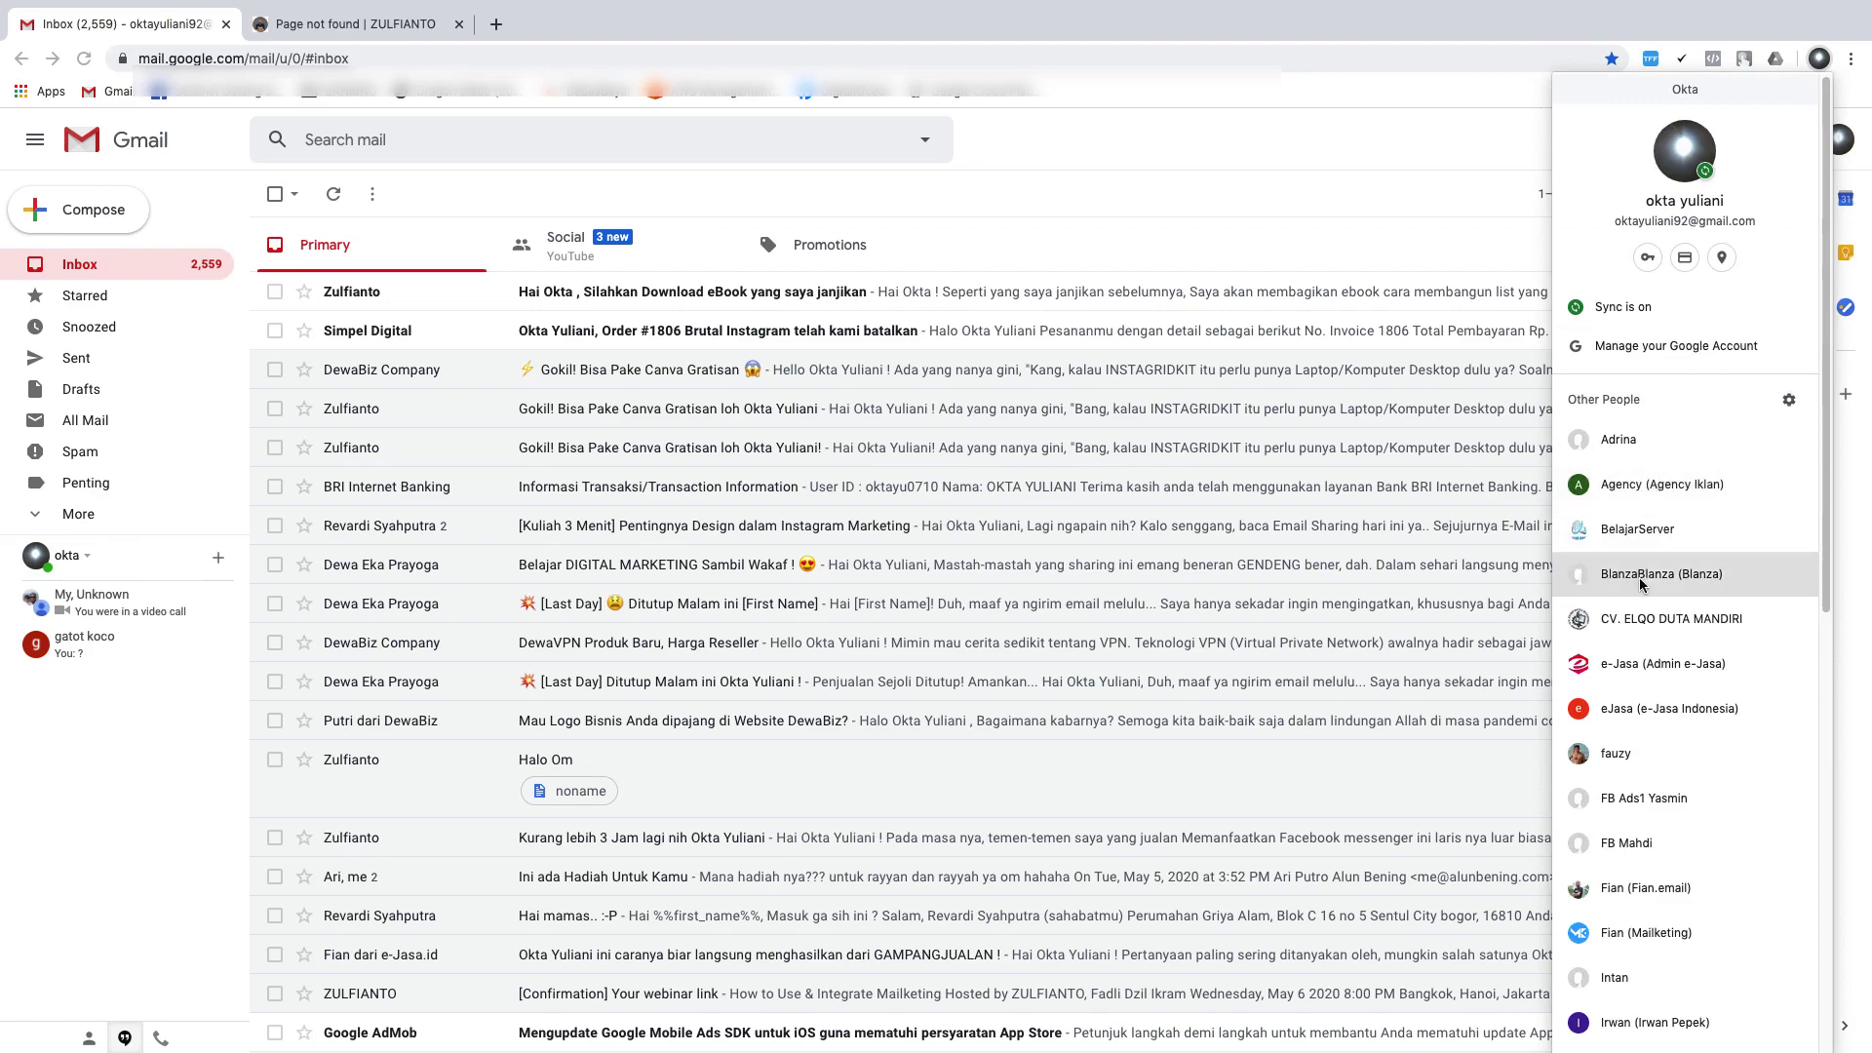
scroll(1651, 495, down, 5)
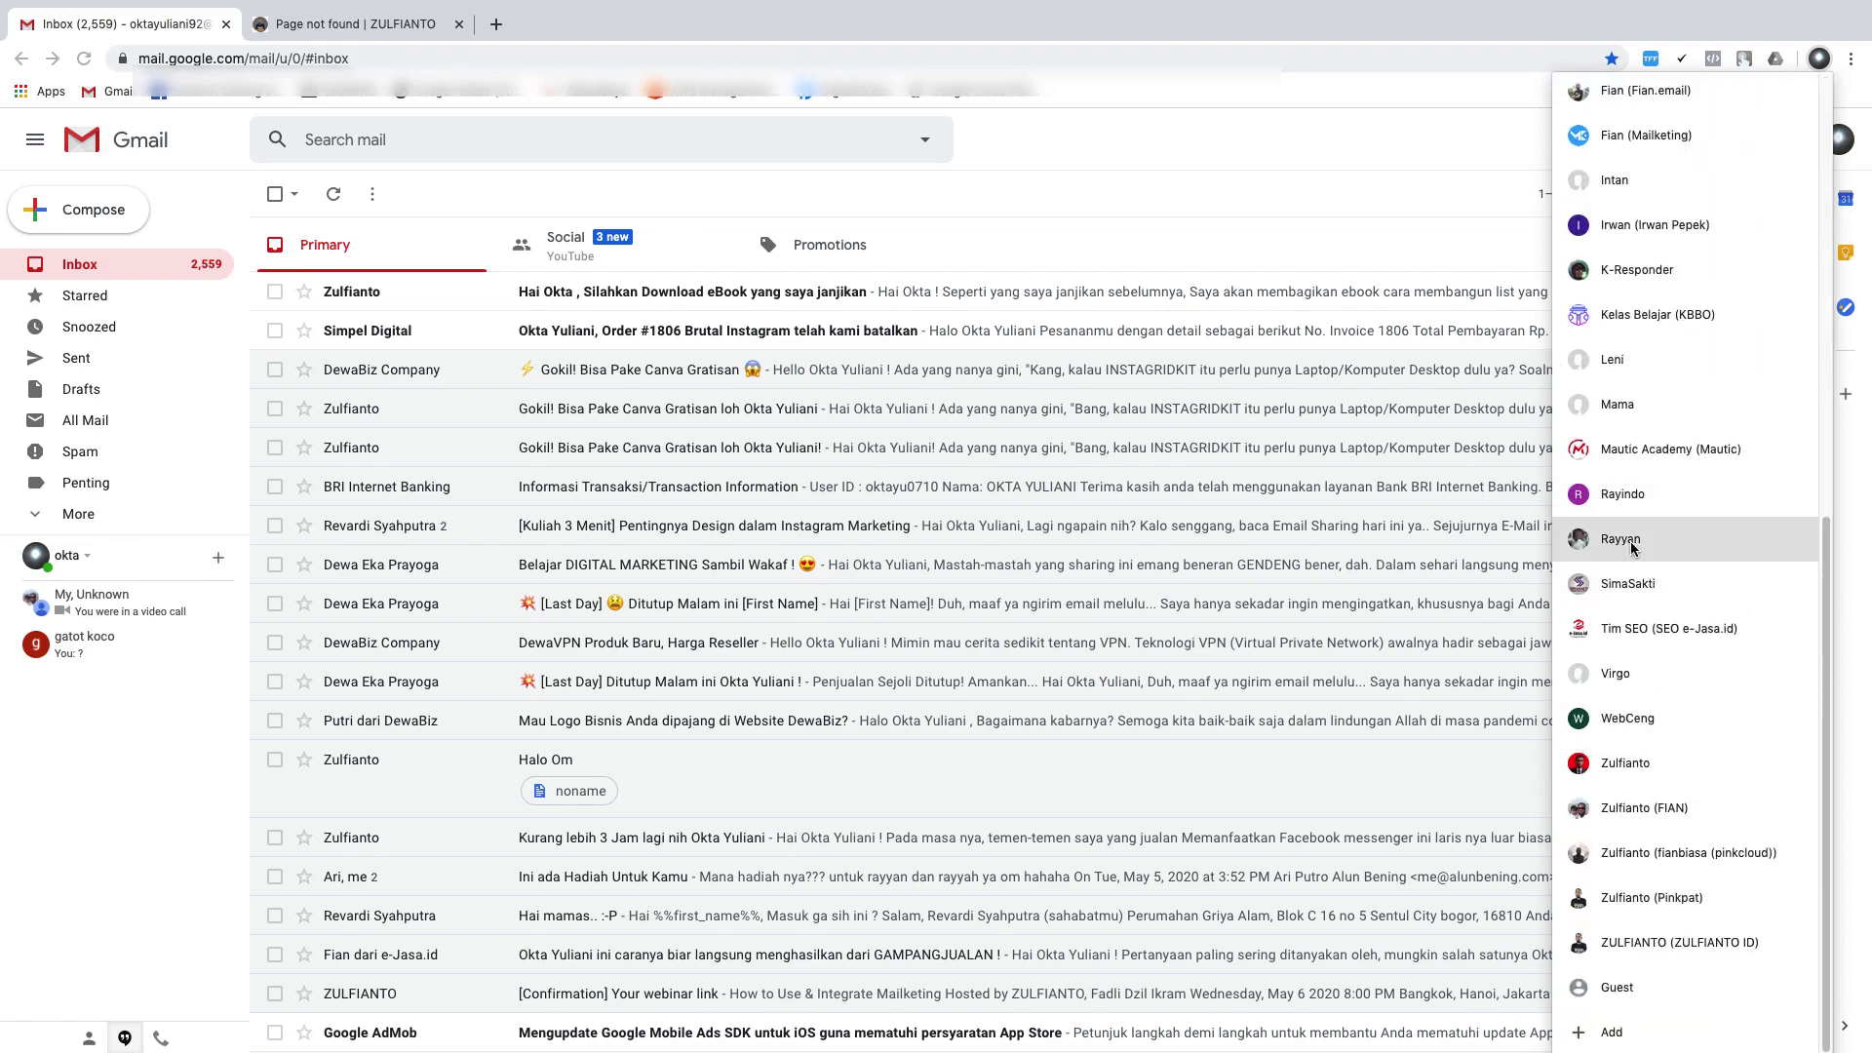
click(1618, 539)
click(301, 56)
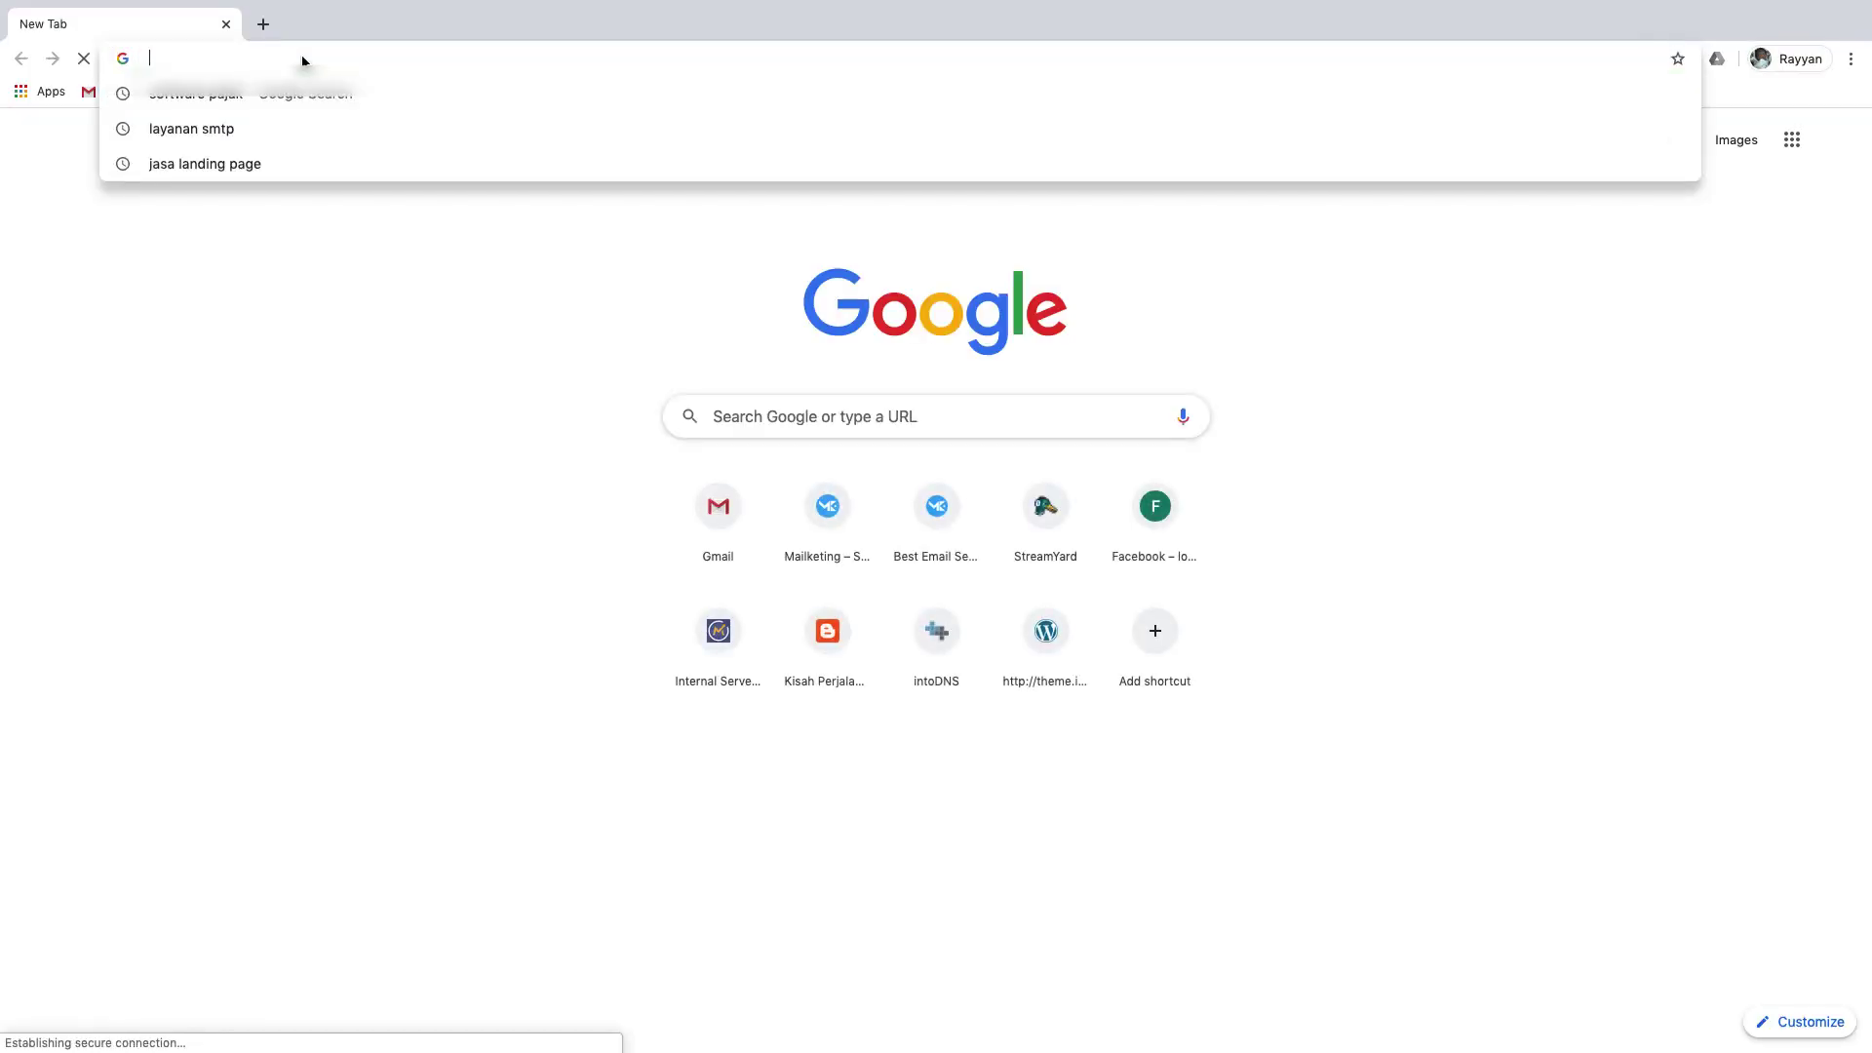
text(web.mailke)
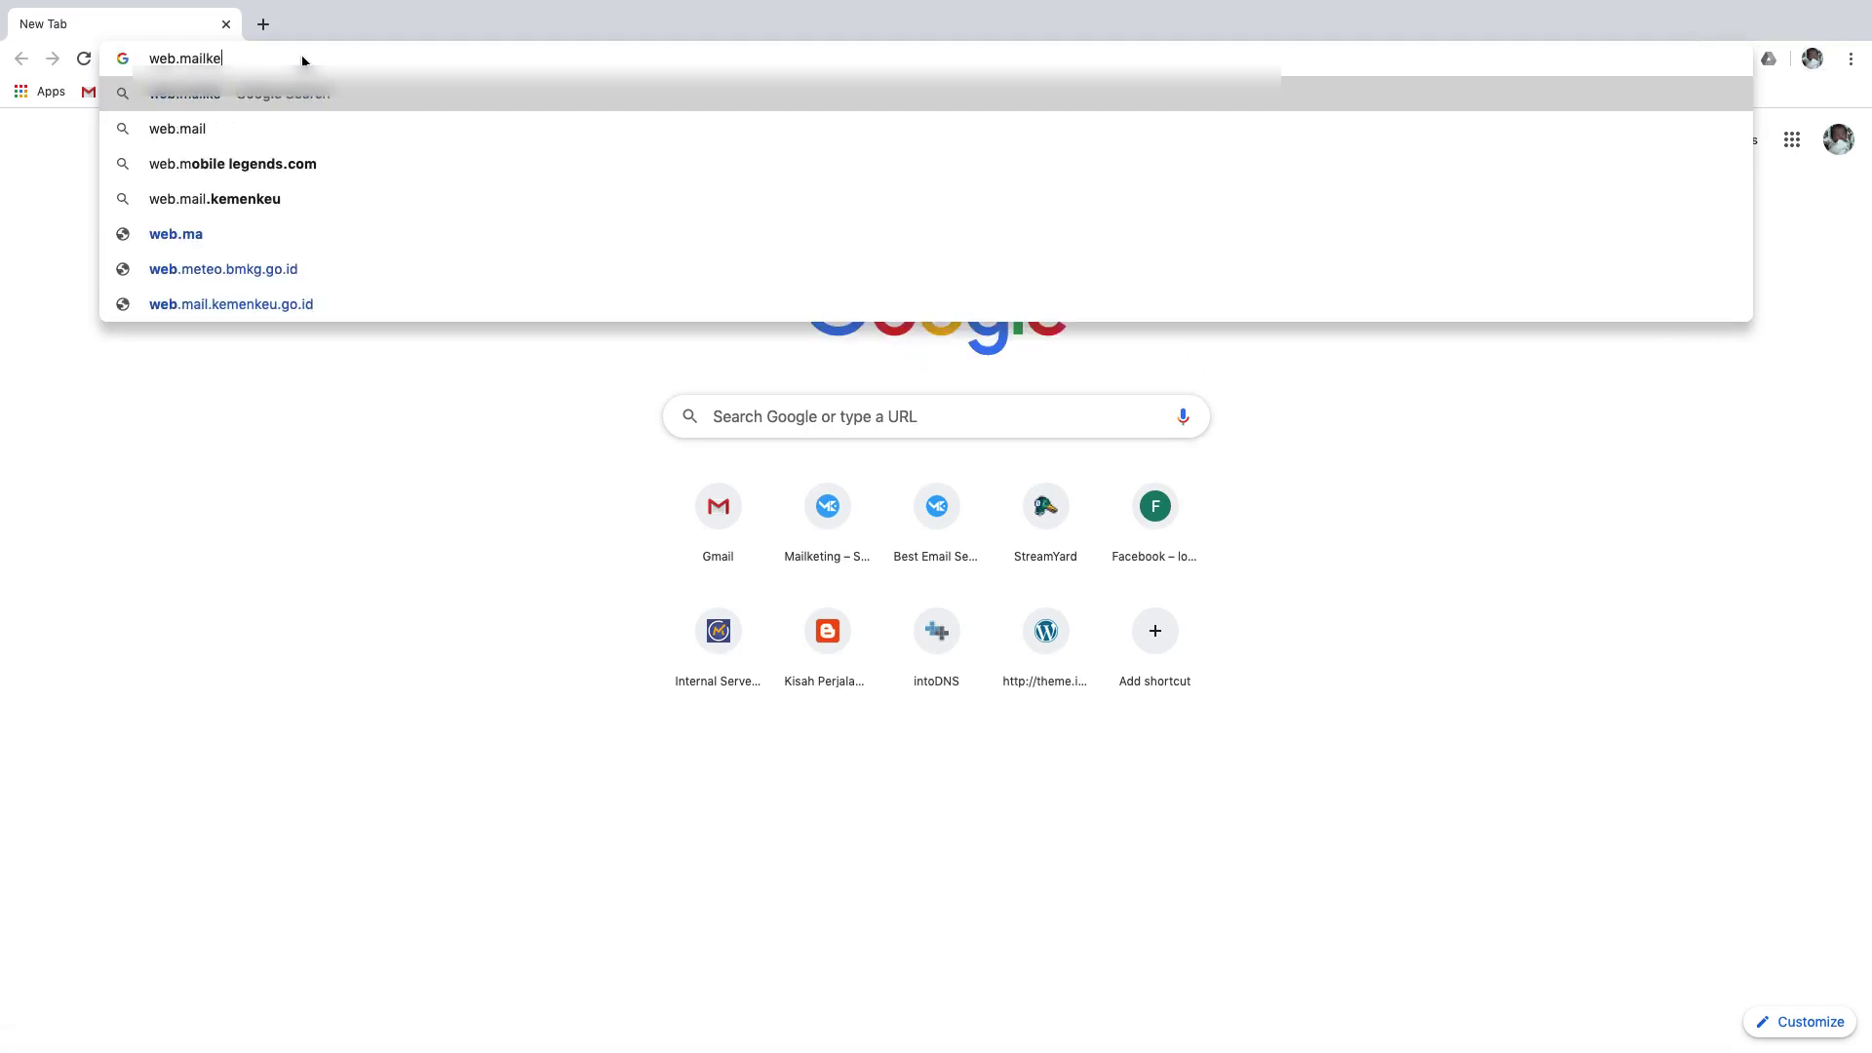
text(ting.email/)
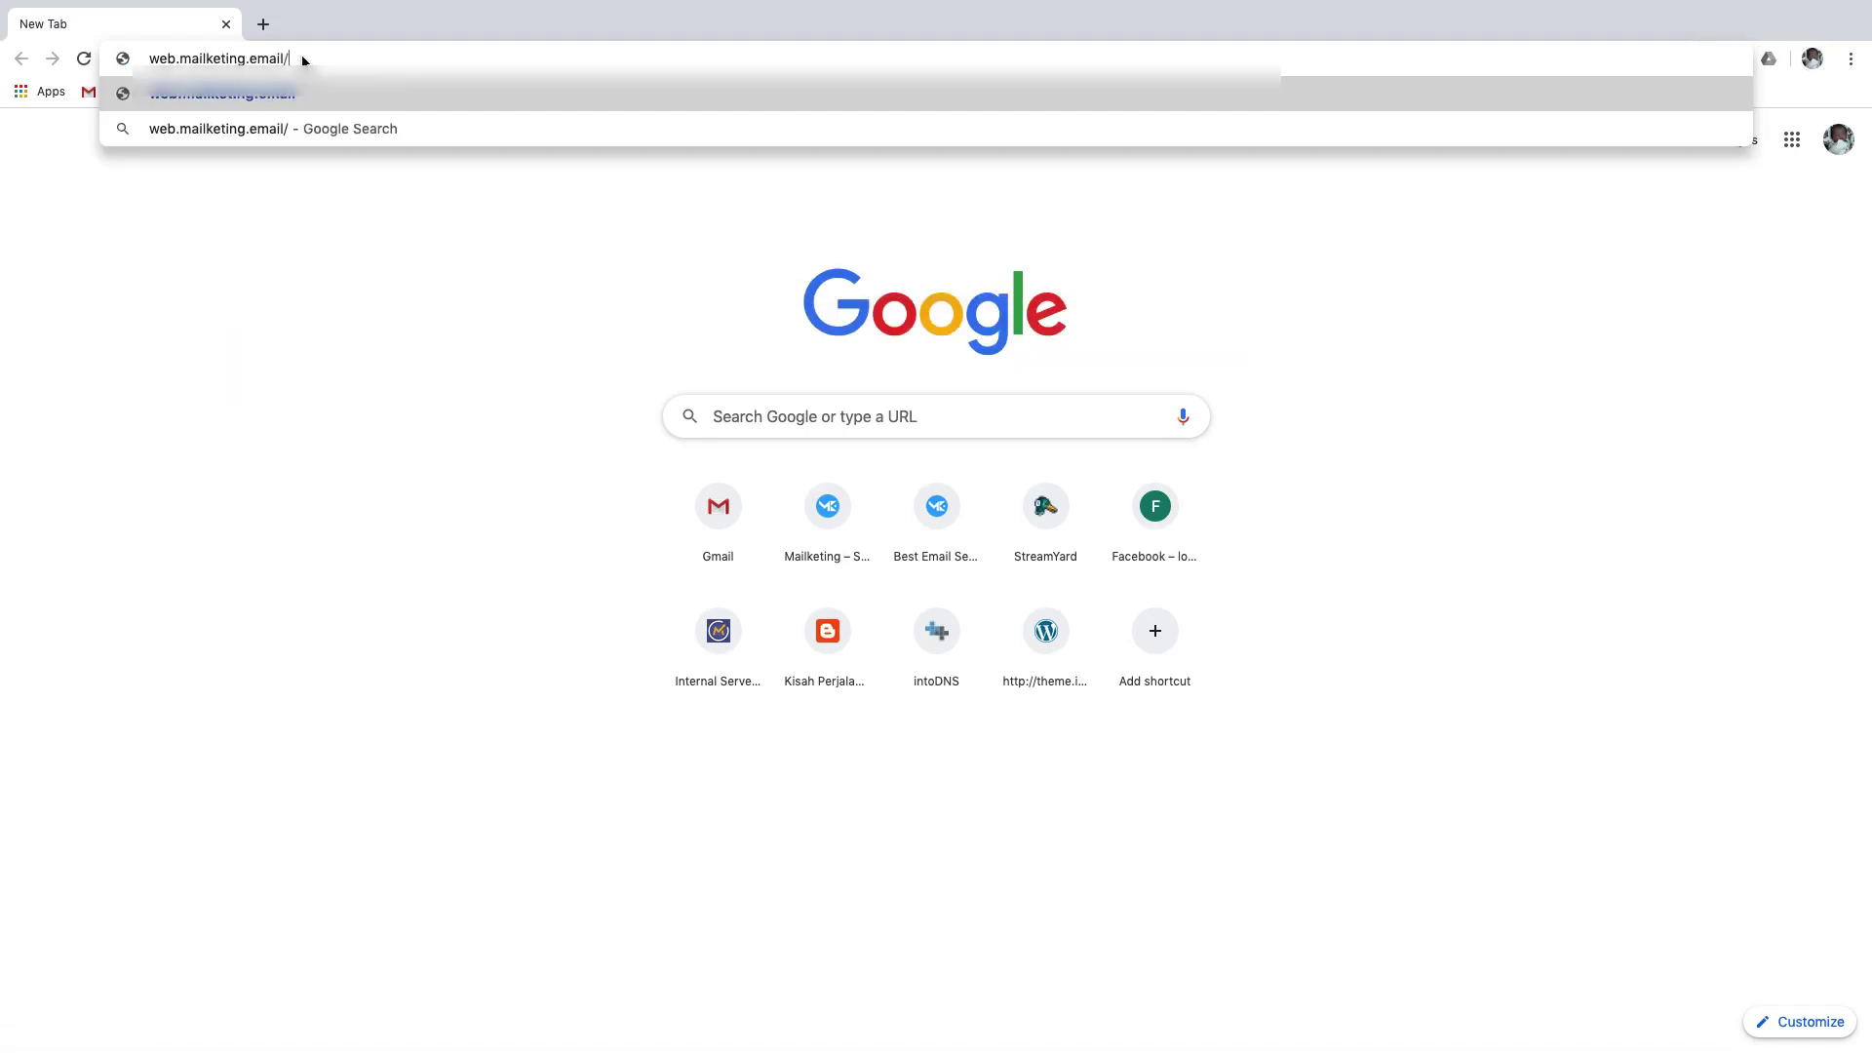
text(ebook-listbuilding)
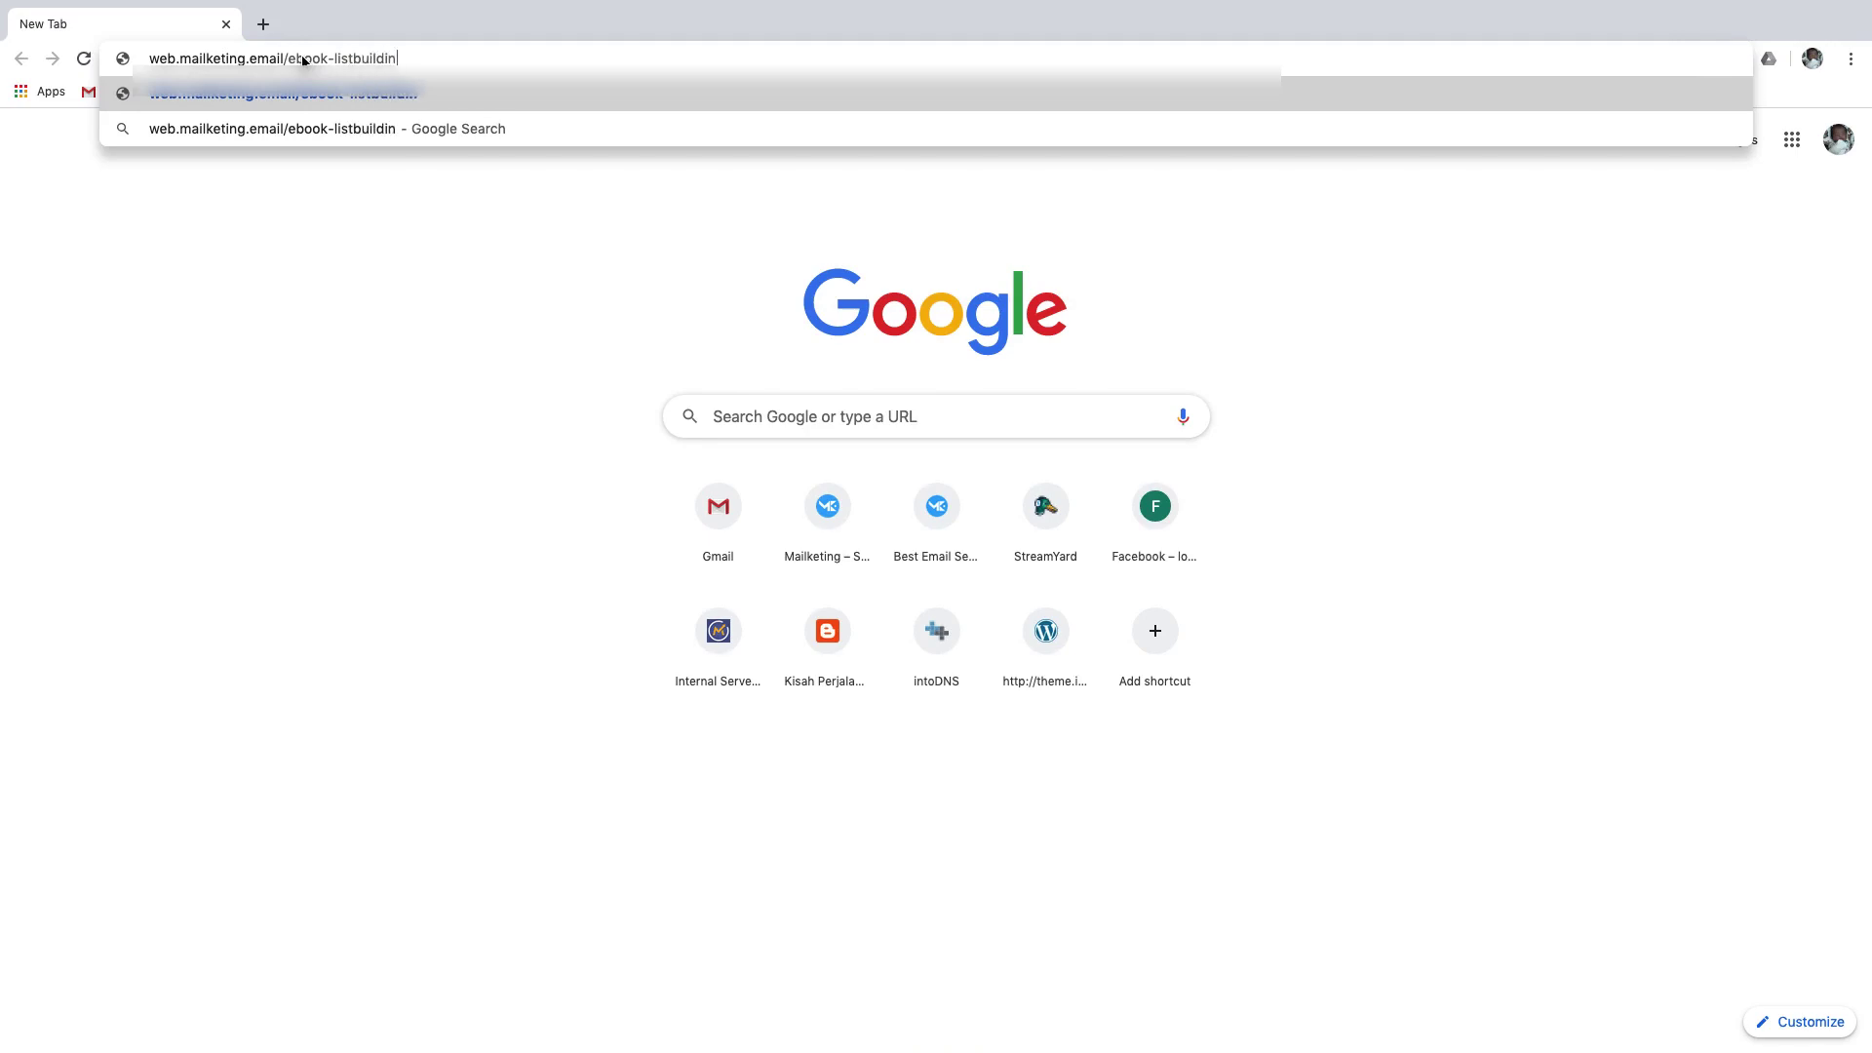
key(Return)
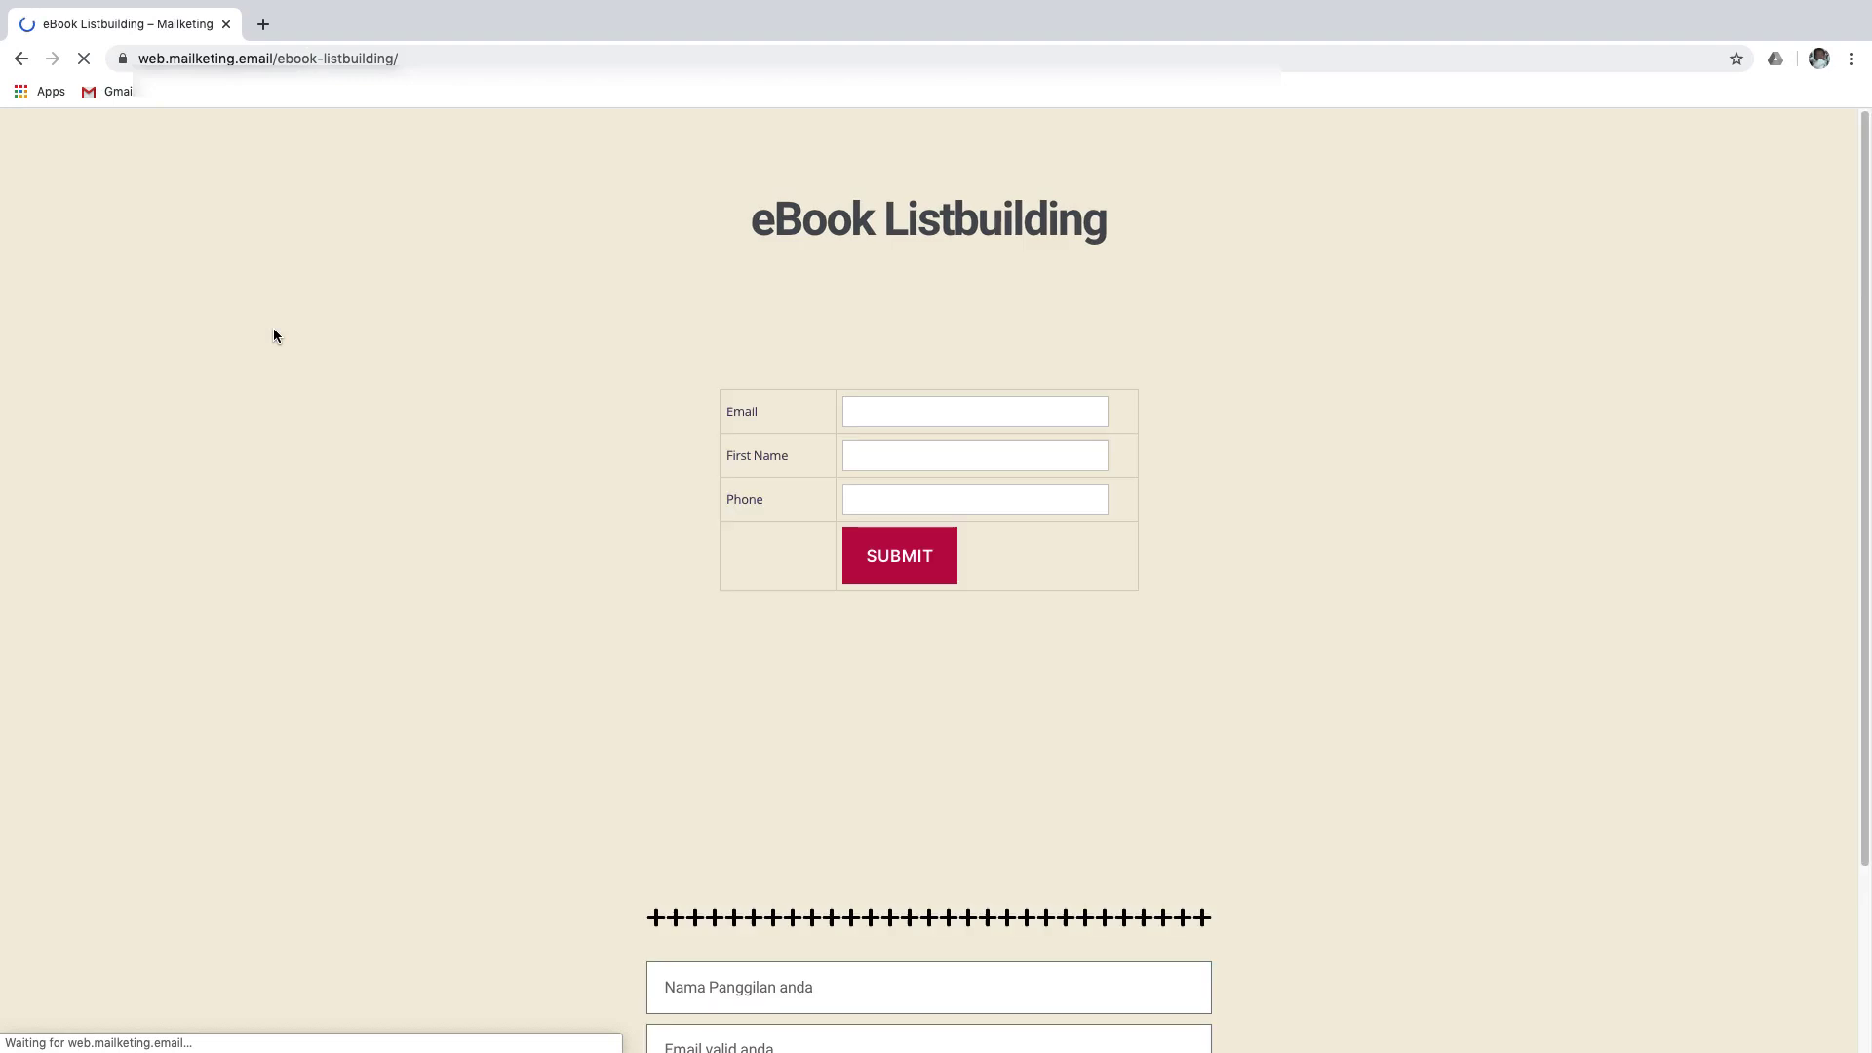
Submit the form with the second subscriber's name, email and WhatsApp number
scroll(446, 597, down, 3)
click(767, 755)
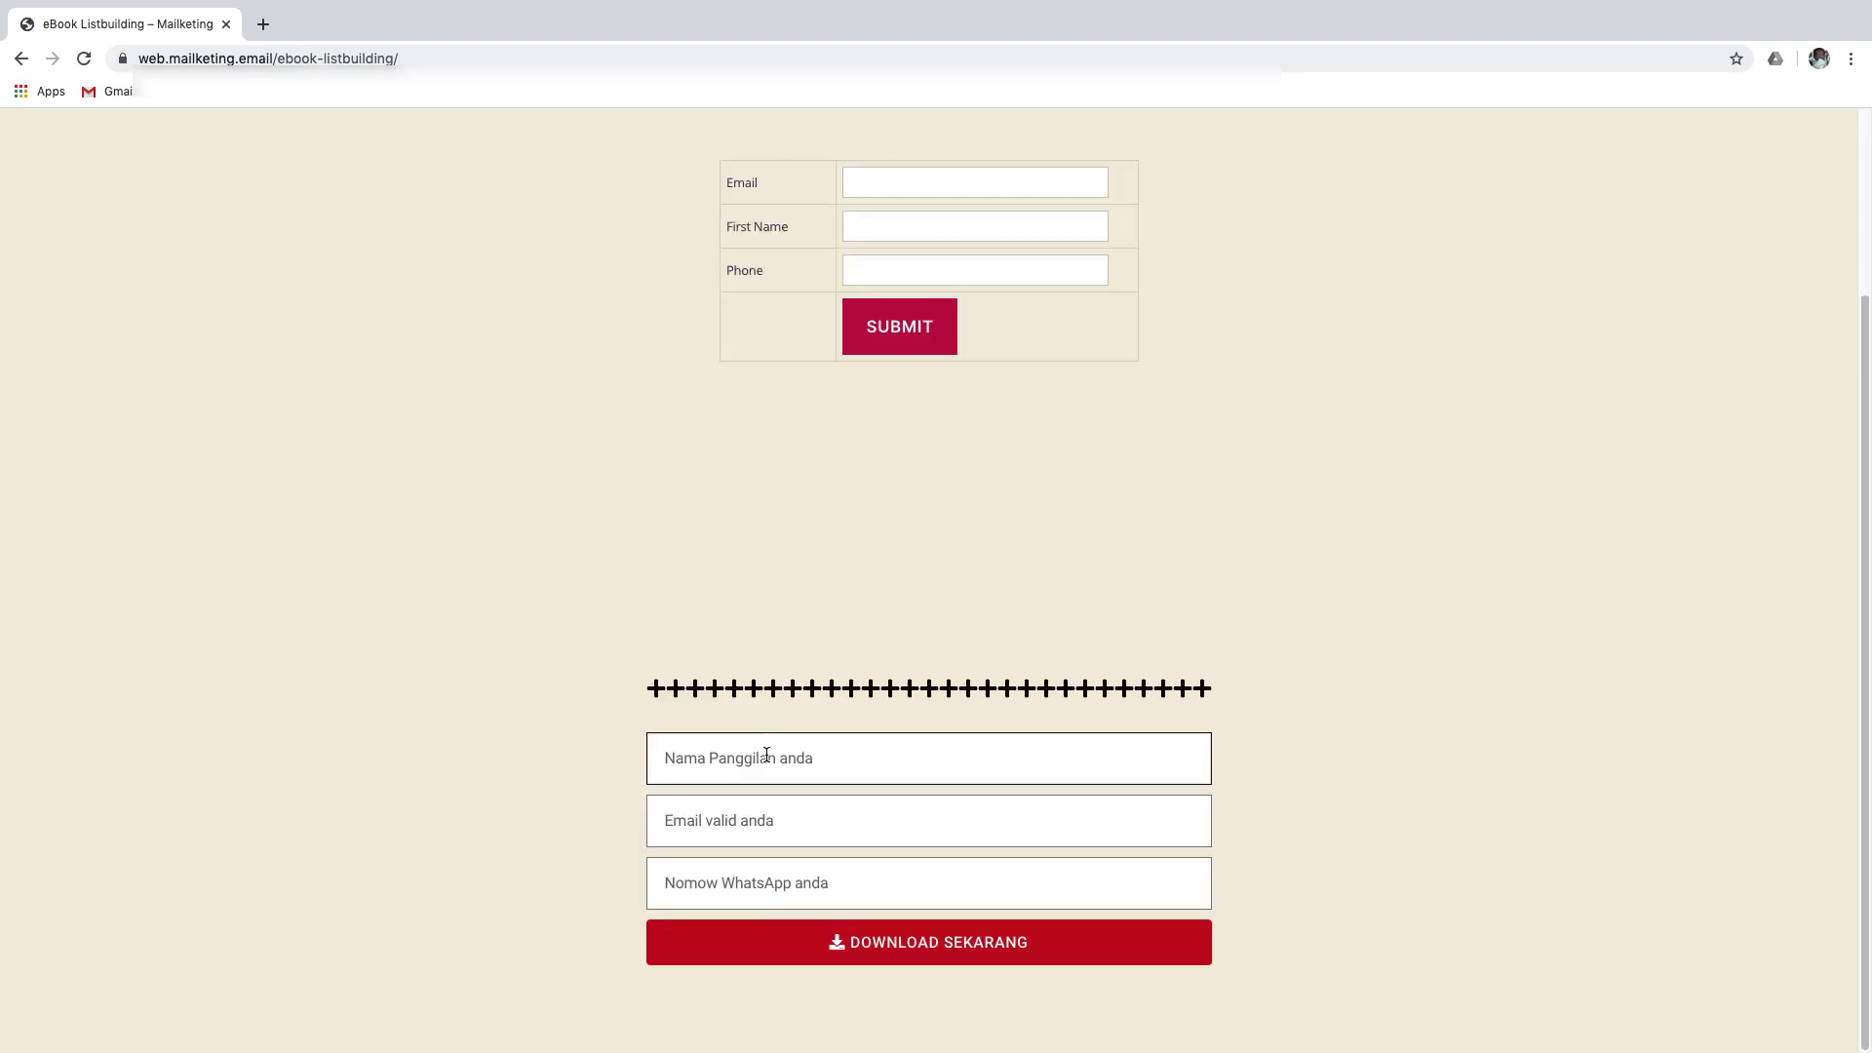
text(Rayyan)
key(Tab)
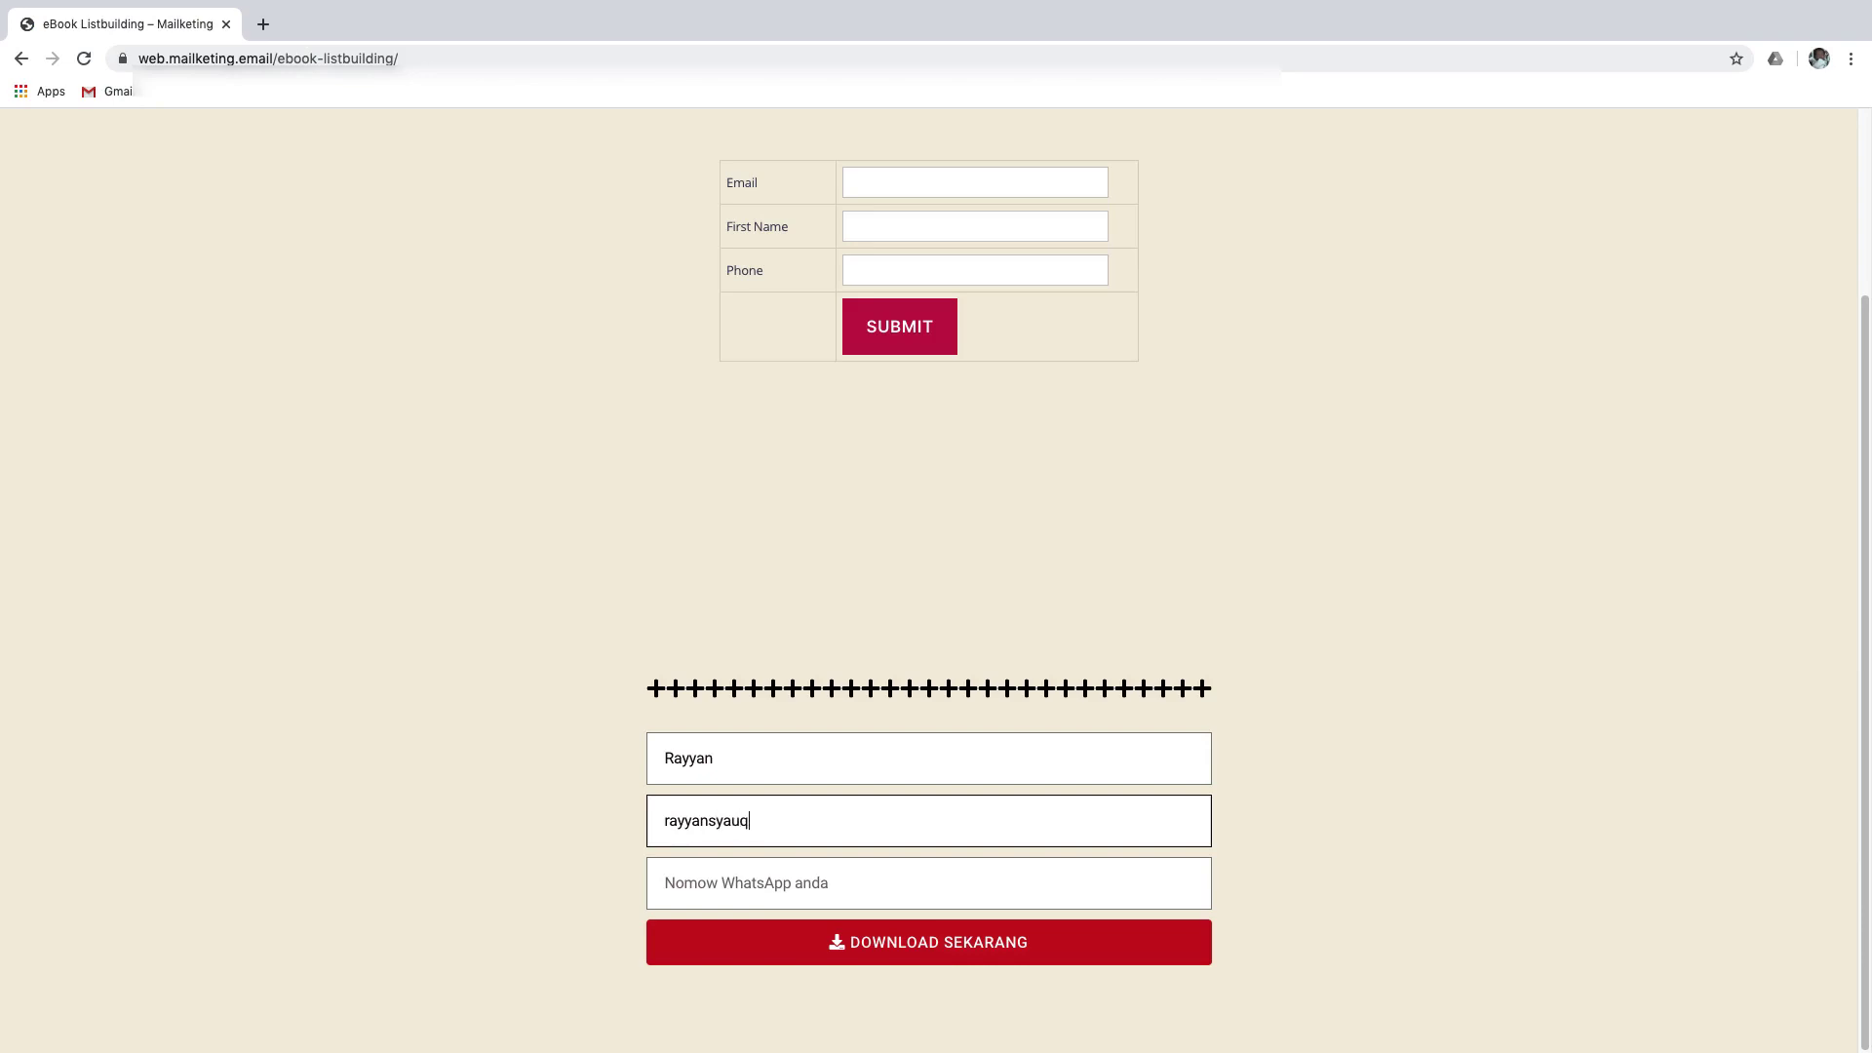
key(Tab)
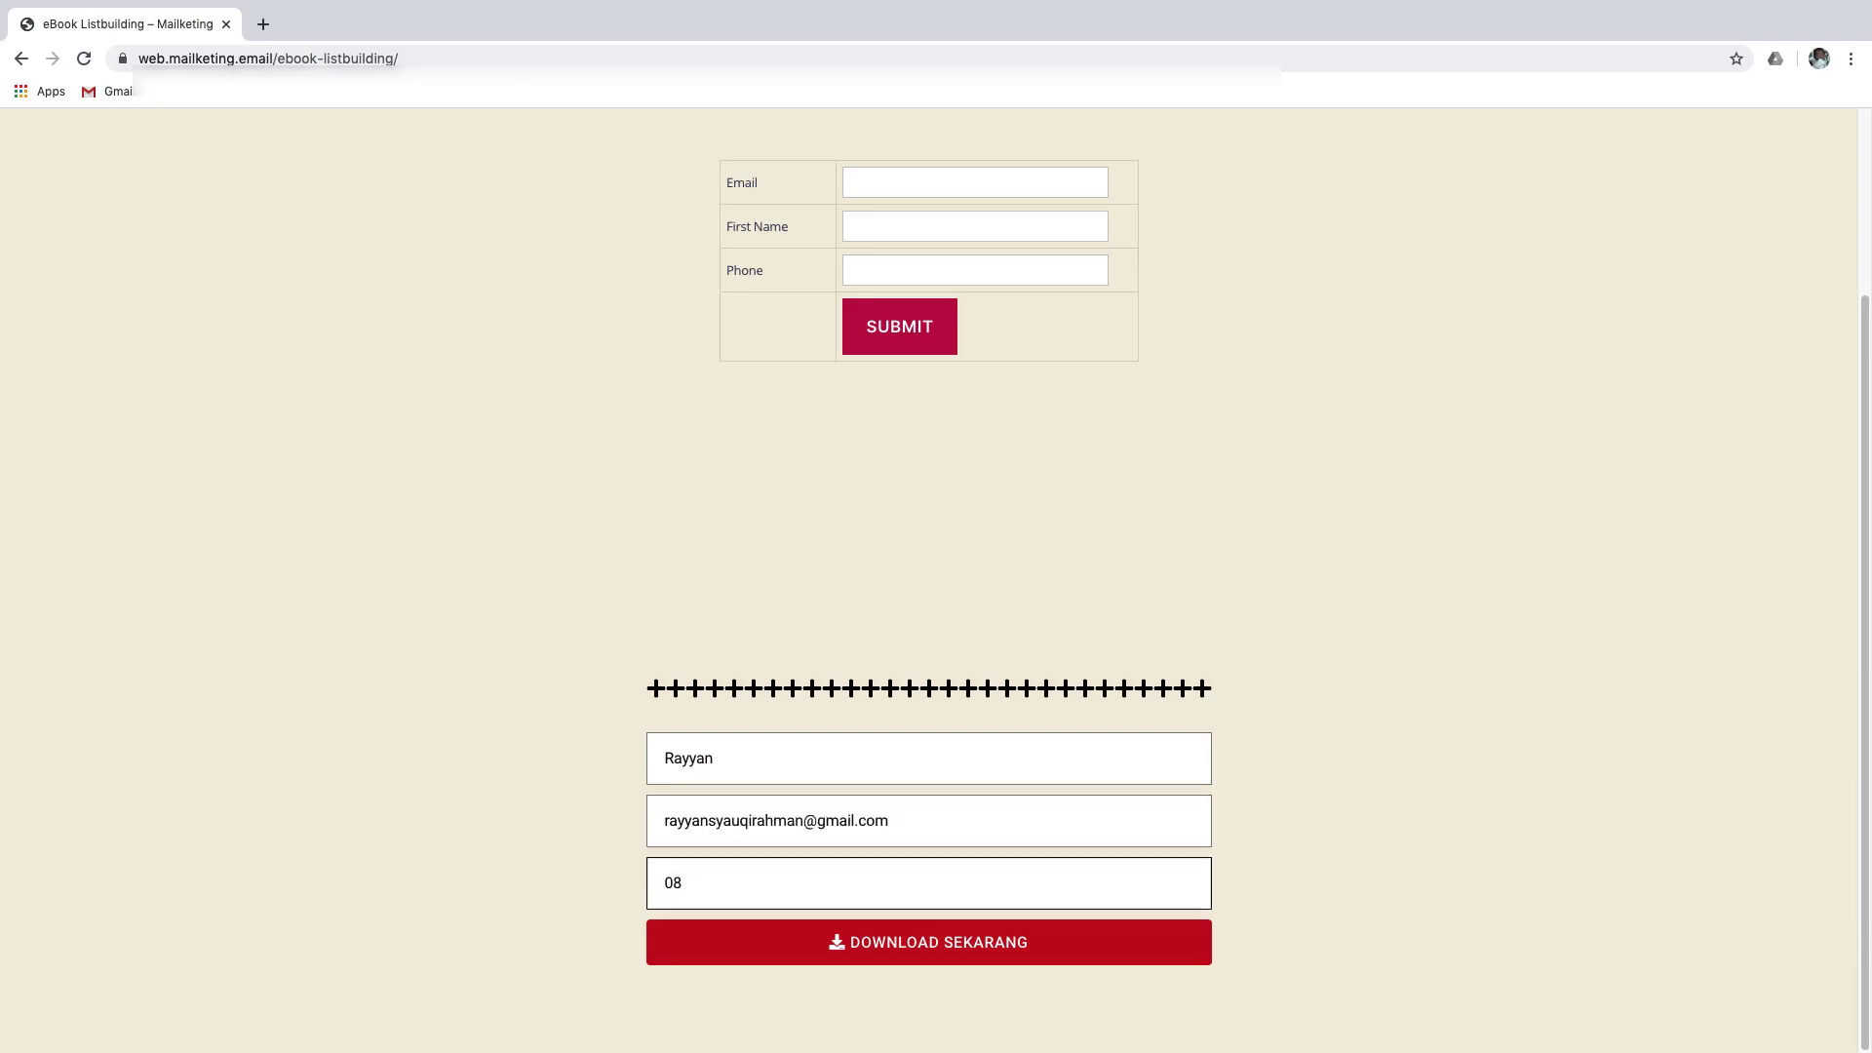
key(Return)
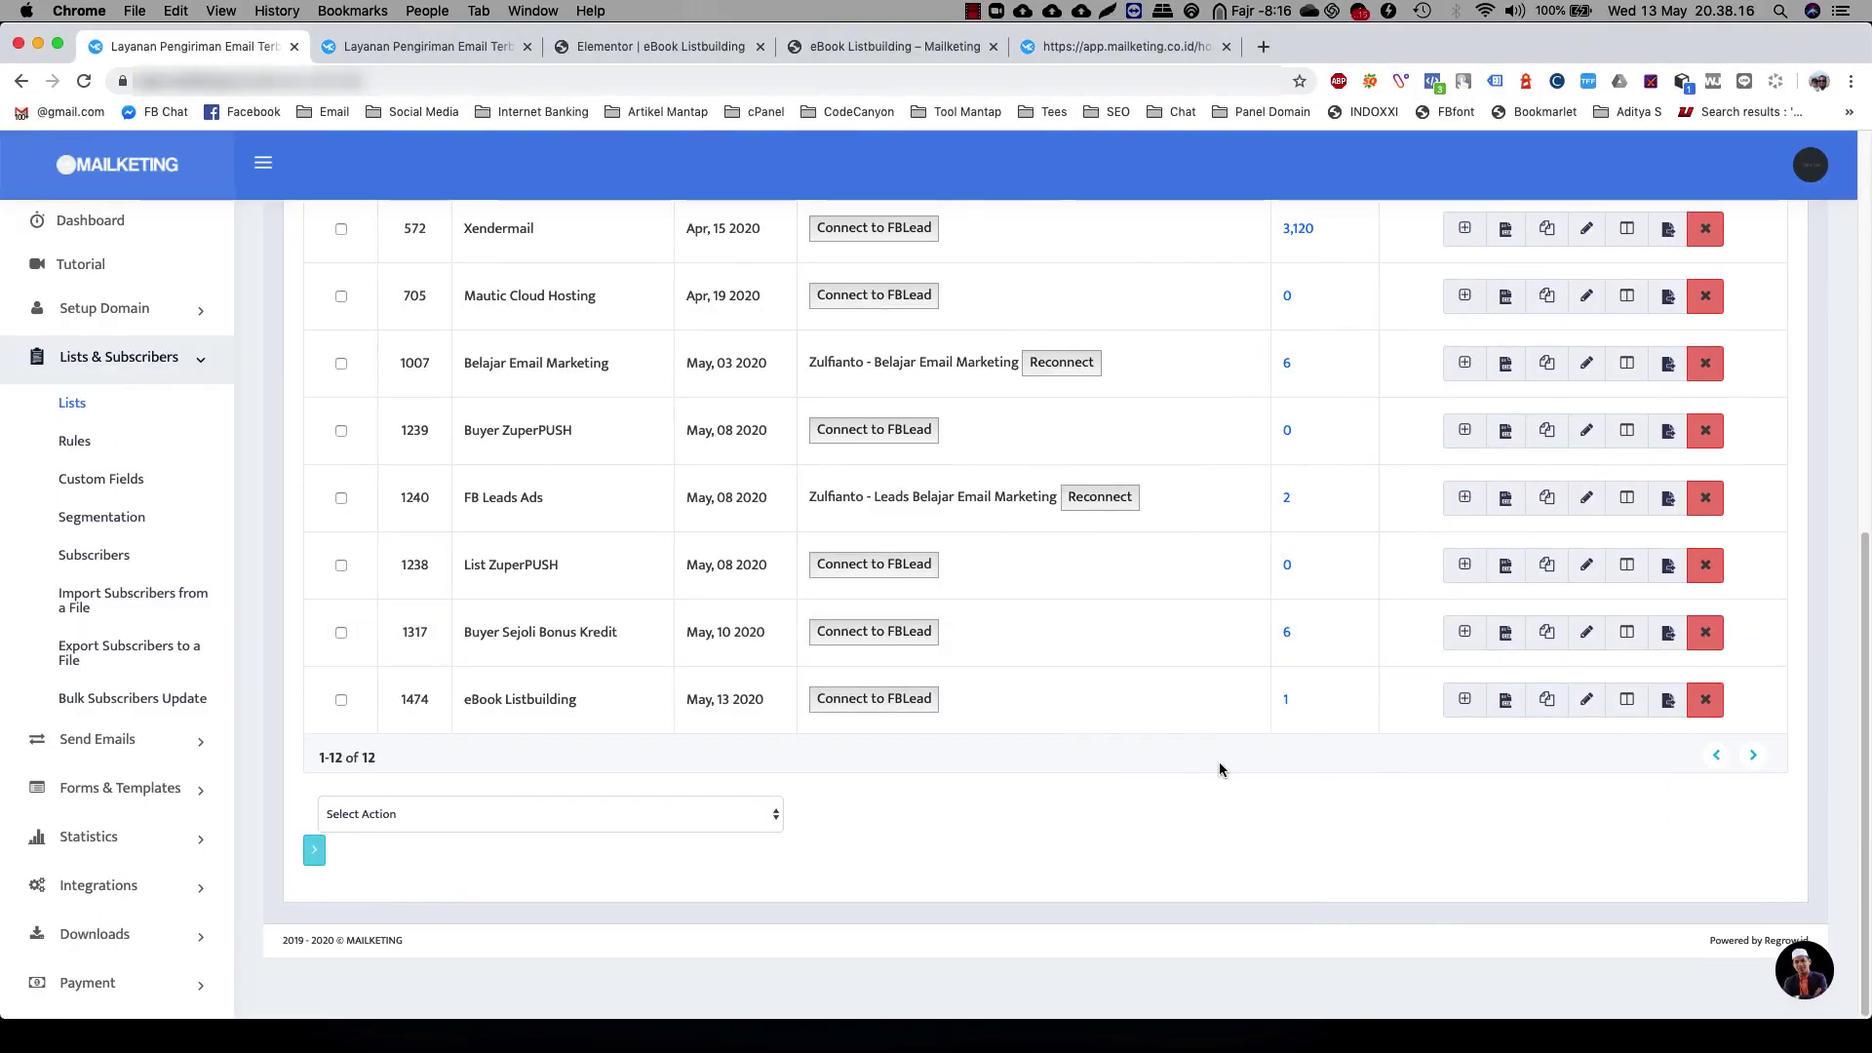
Reload Mailketing lists, then open the eBook download email in the second profile's Gmail
click(84, 81)
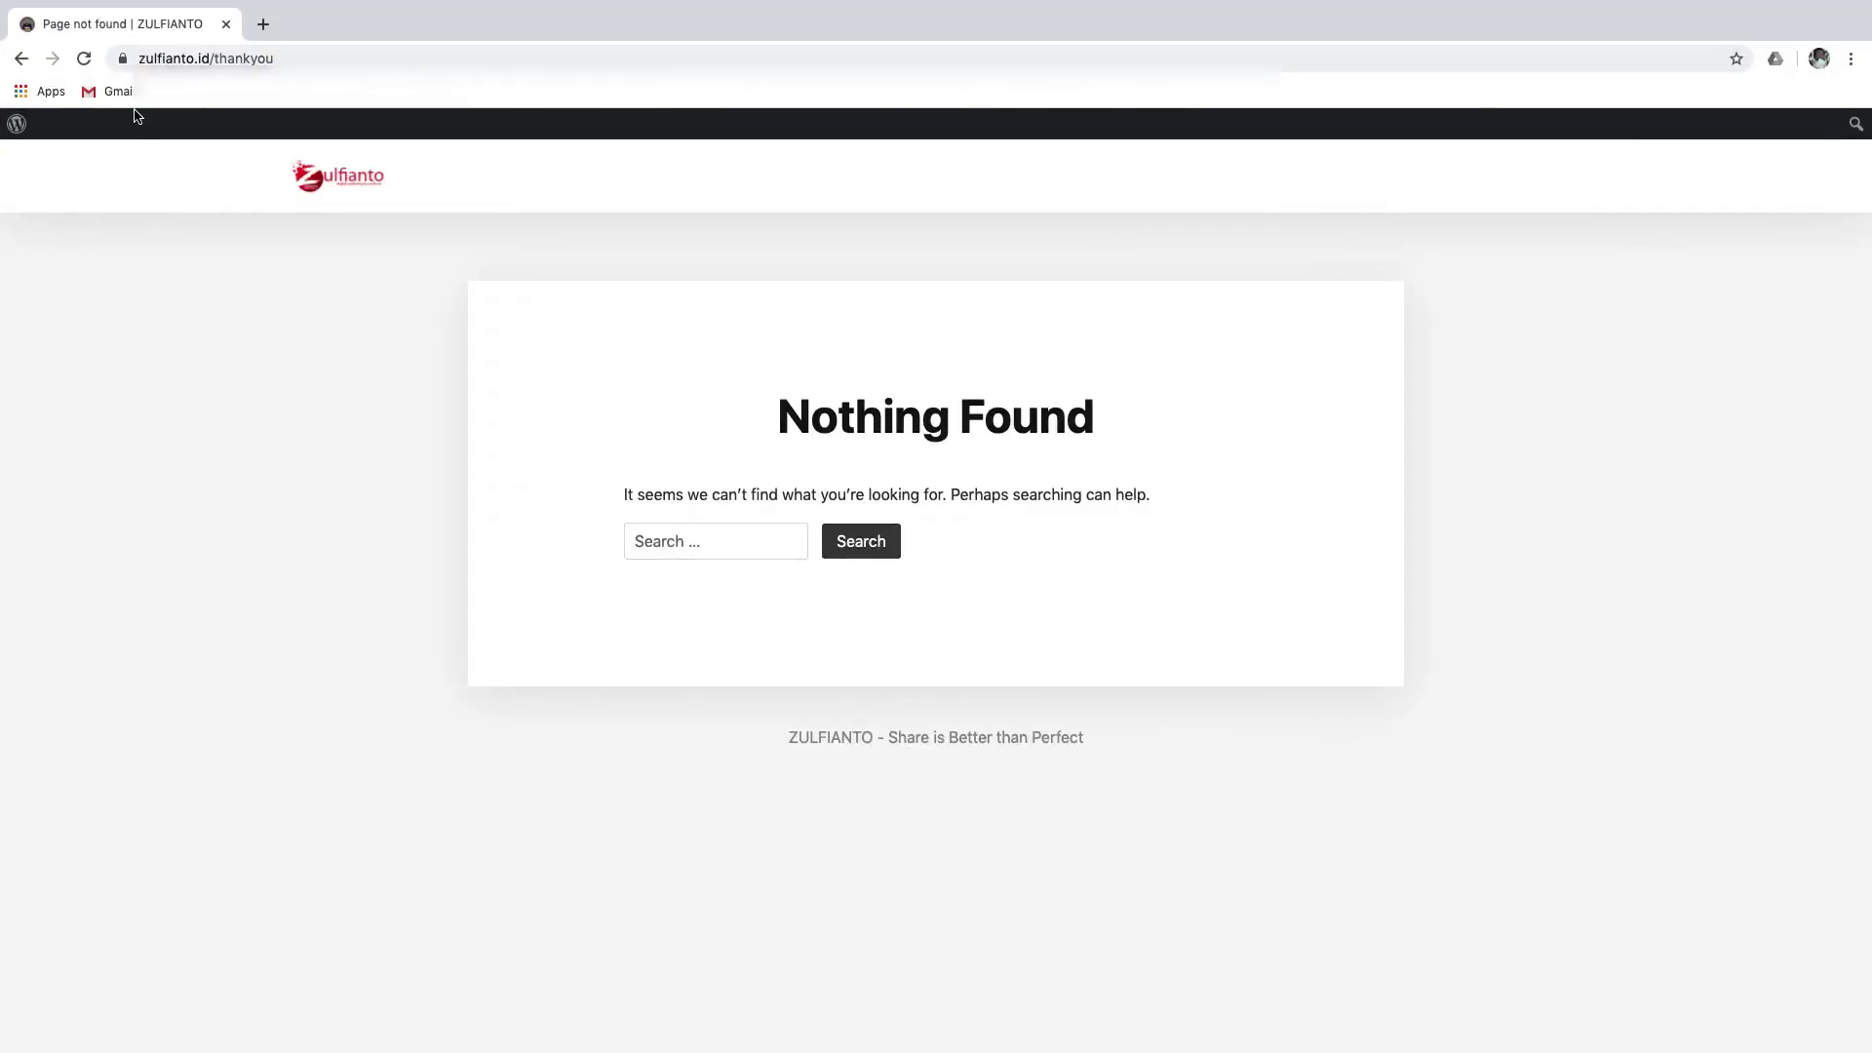
click(119, 90)
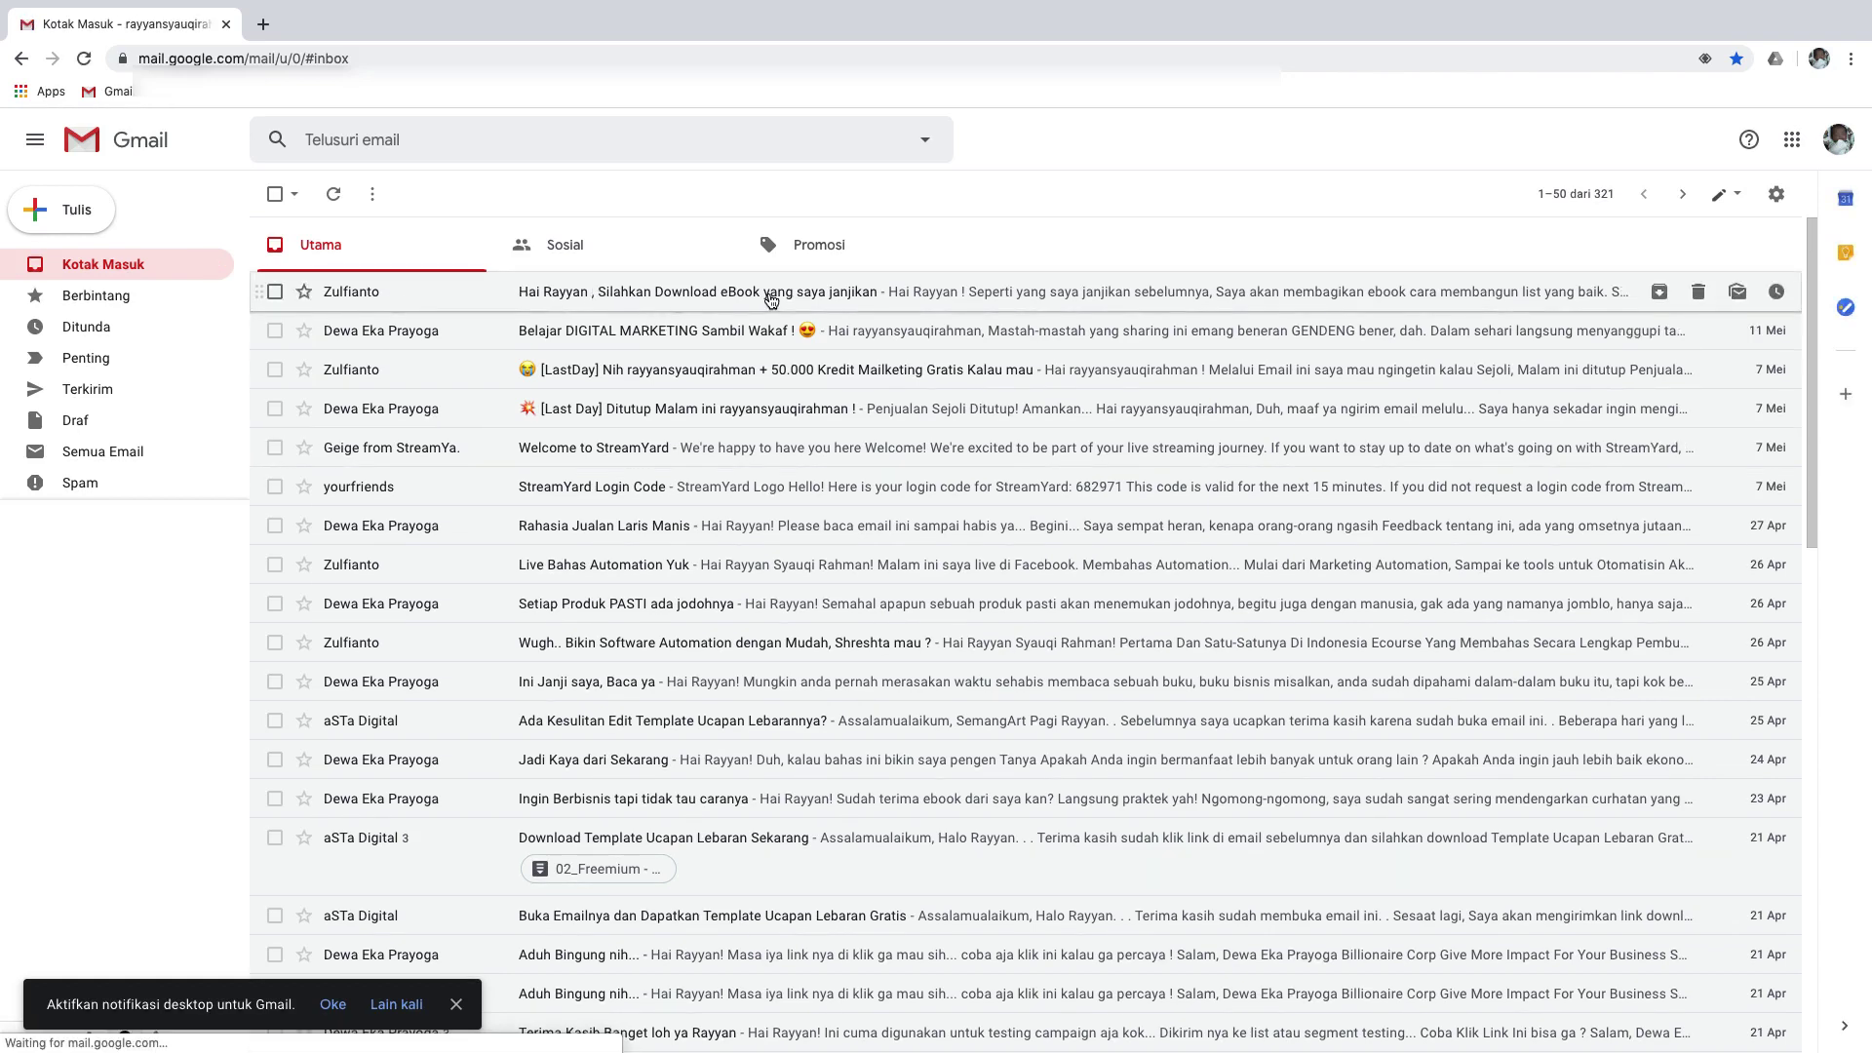
click(769, 294)
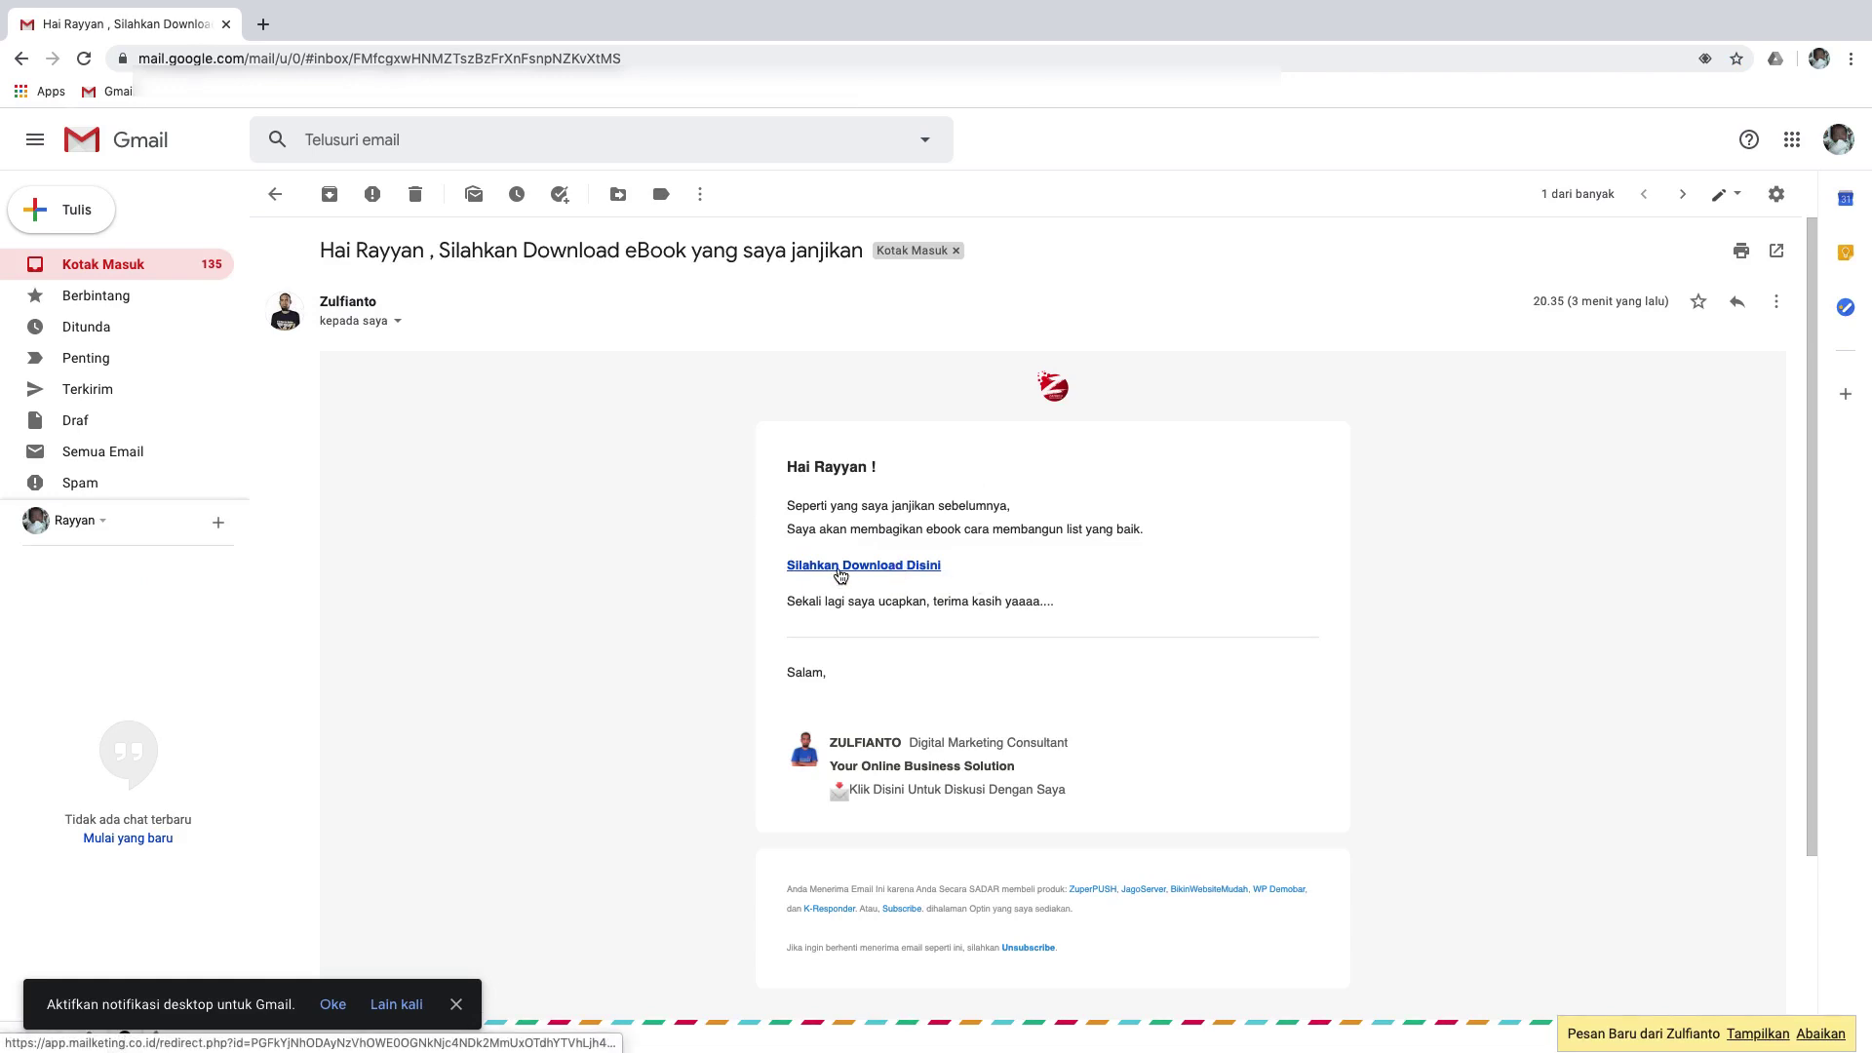
click(1758, 1034)
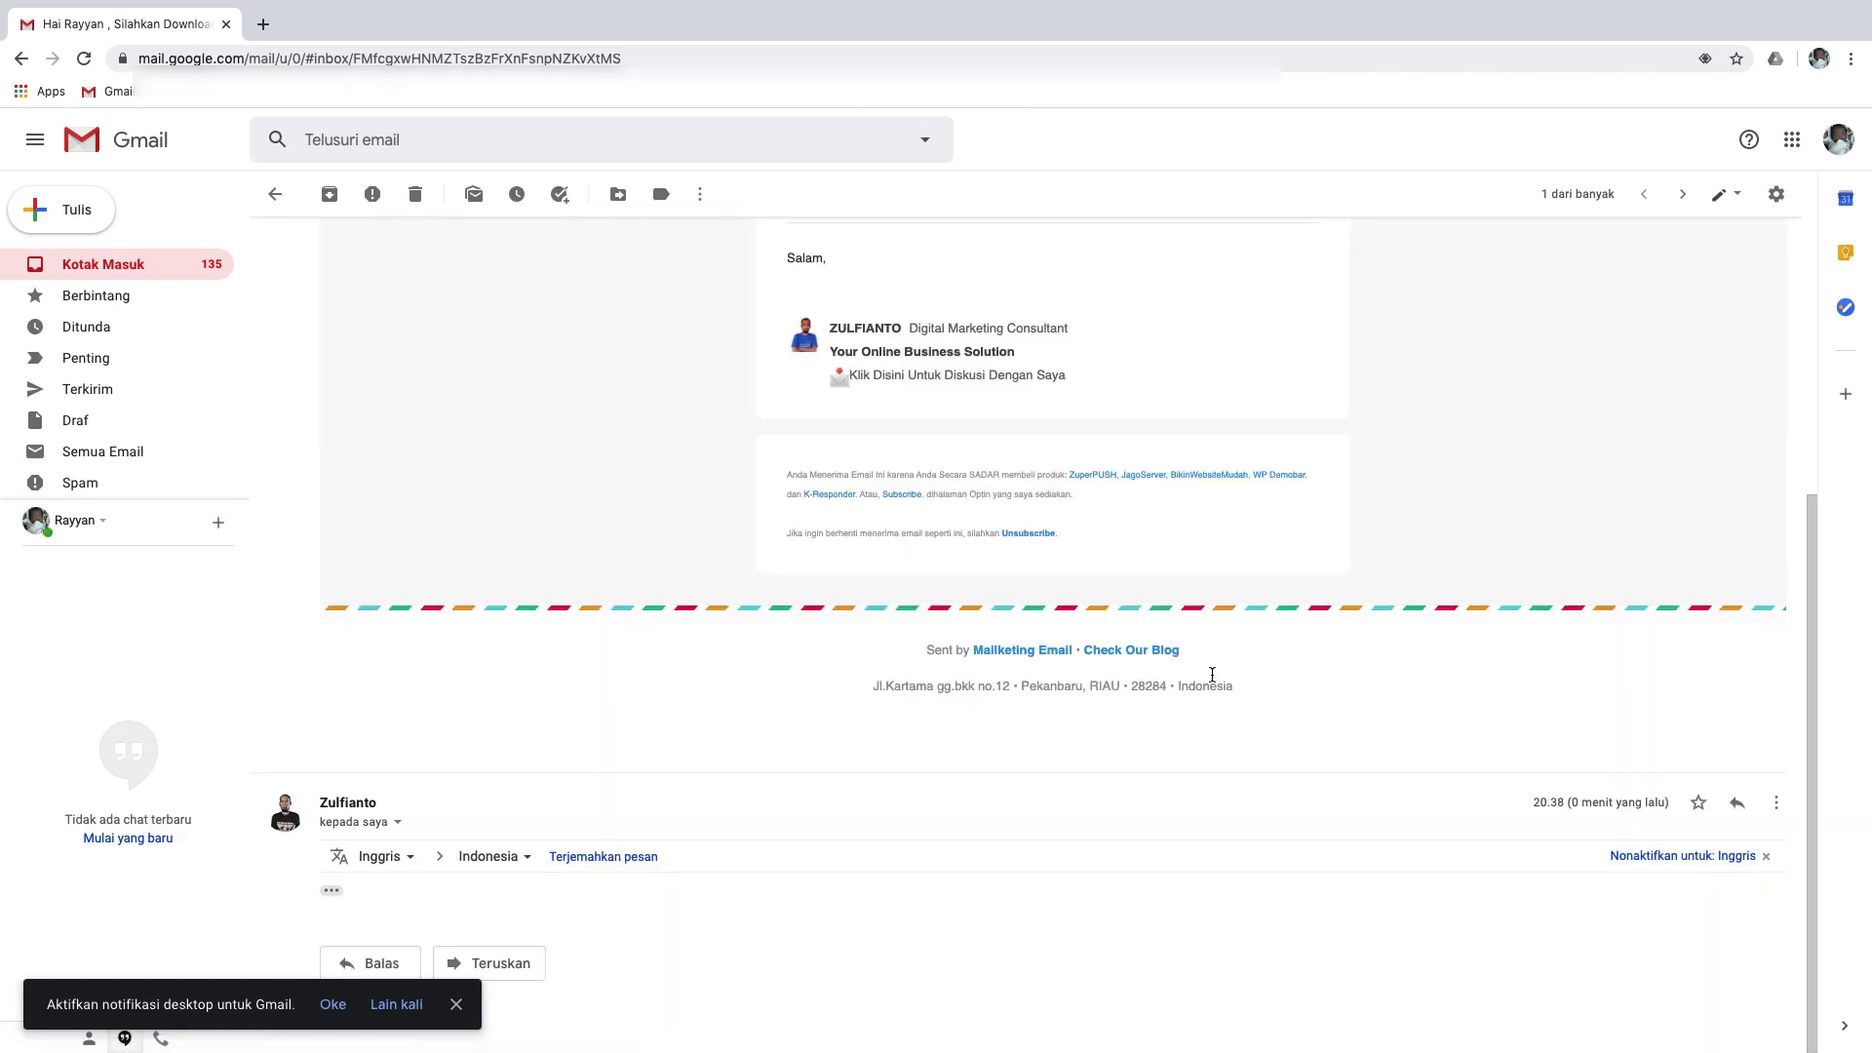
scroll(548, 585, up, 5)
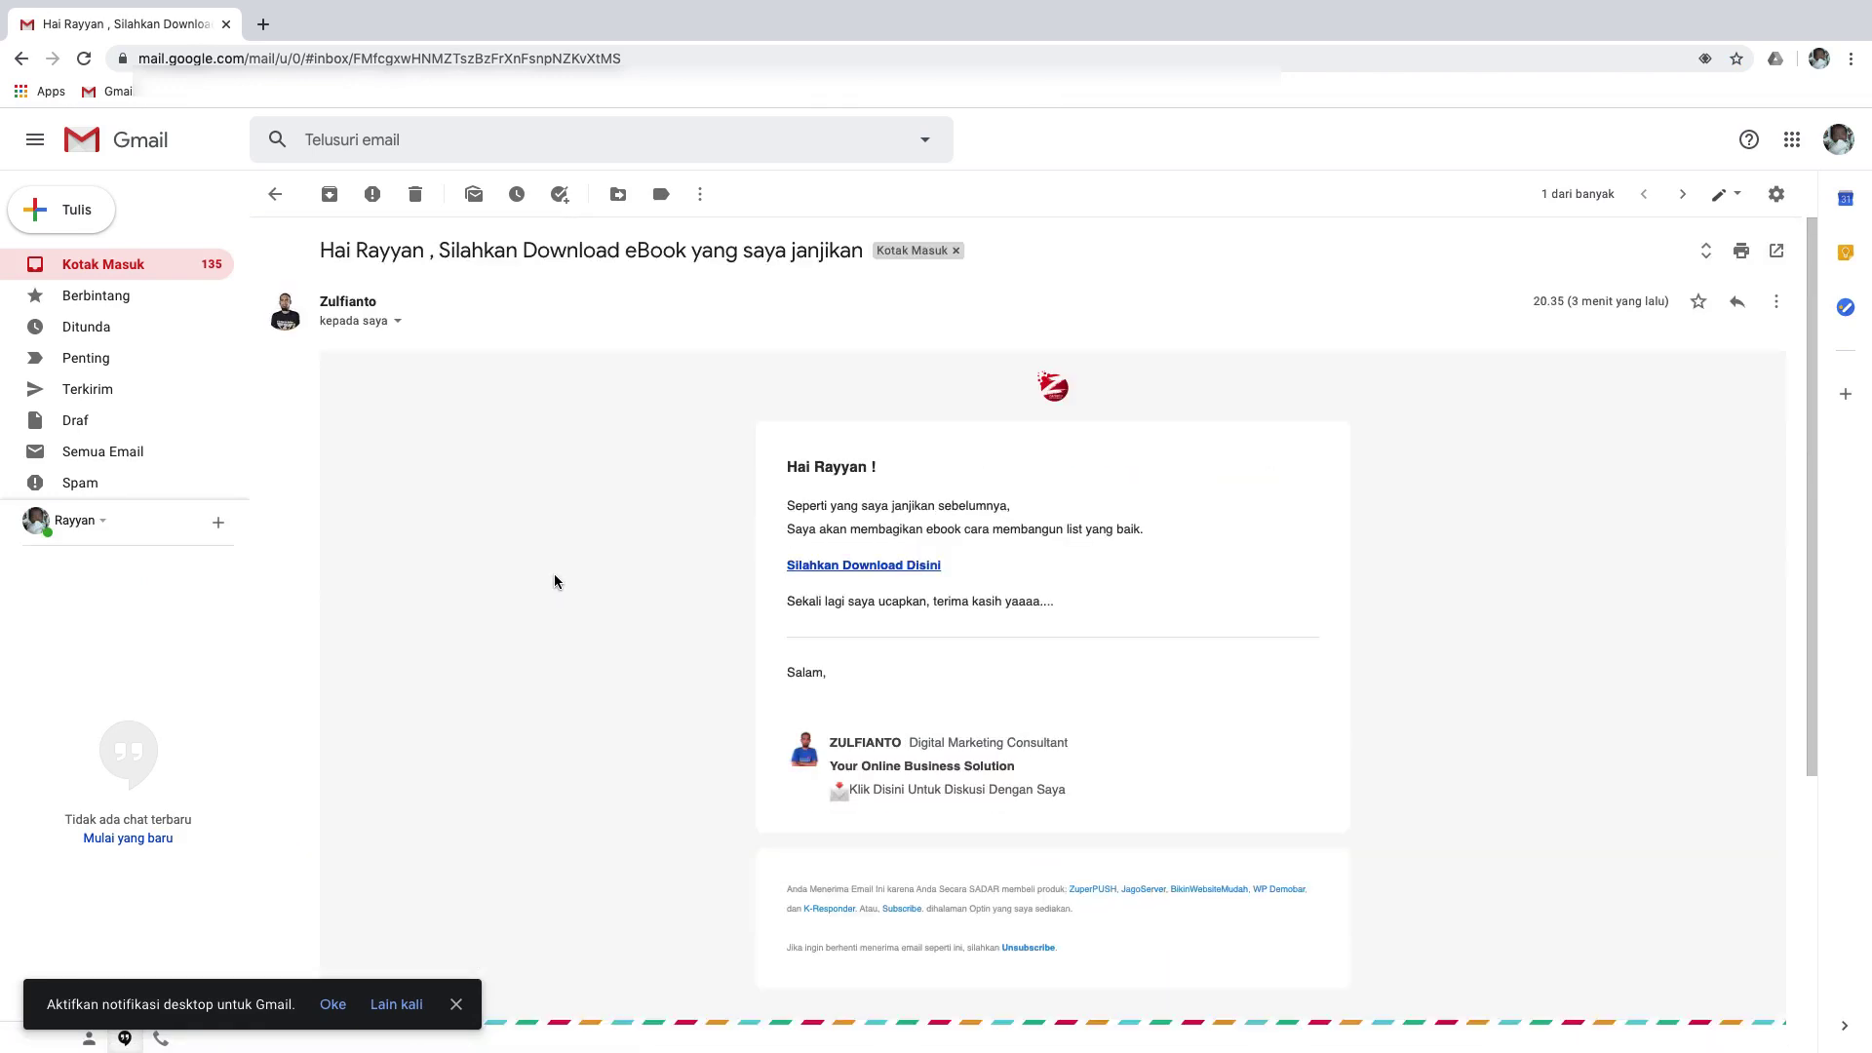